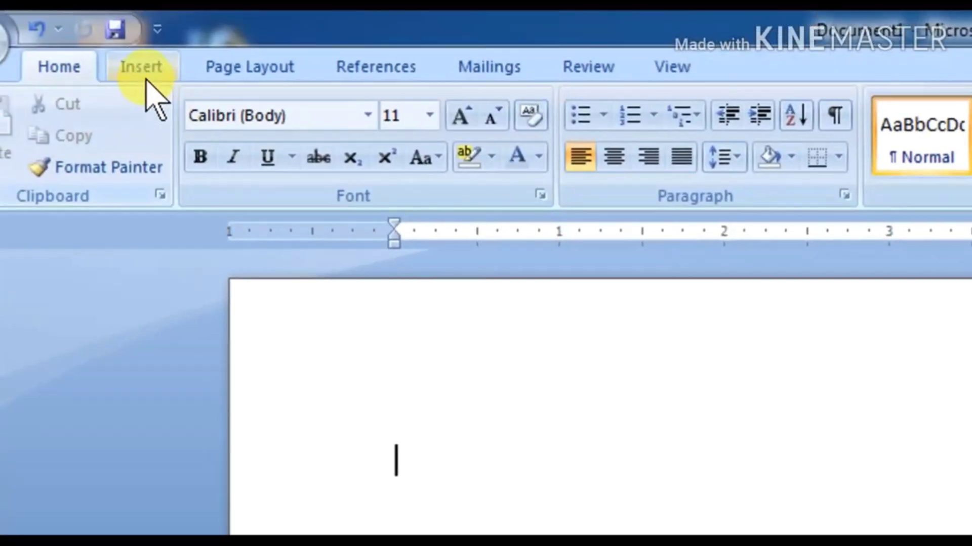
Step: Switch the ribbon of the blank document to the Insert tab
click(146, 80)
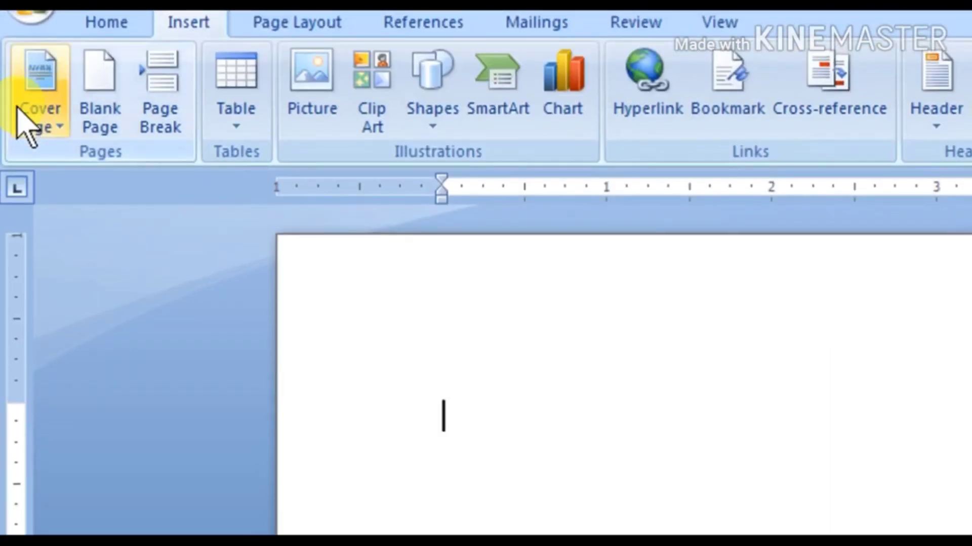
Step: Add the built-in Sideline cover page to the start of the document
click(39, 126)
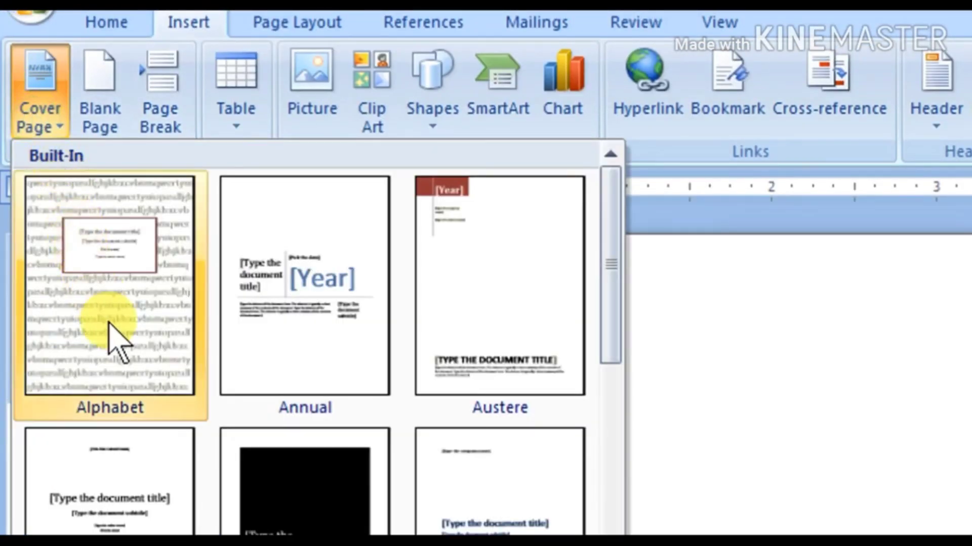
scroll(610, 344, down, 1)
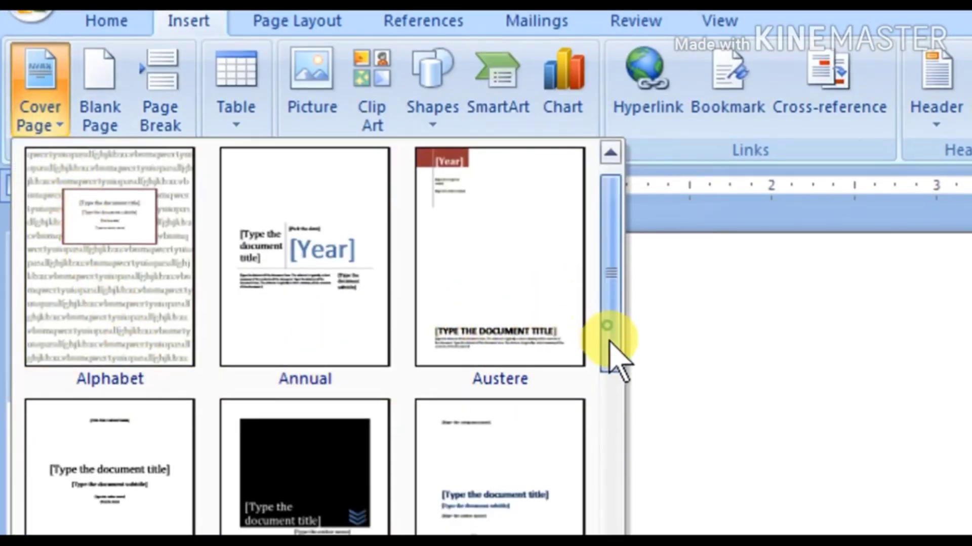
drag(615, 354, 625, 487)
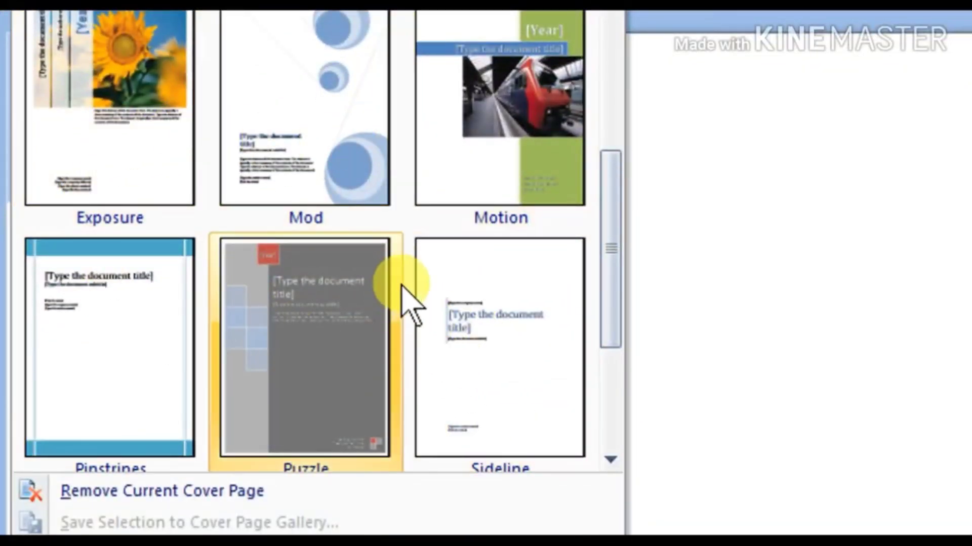
click(478, 347)
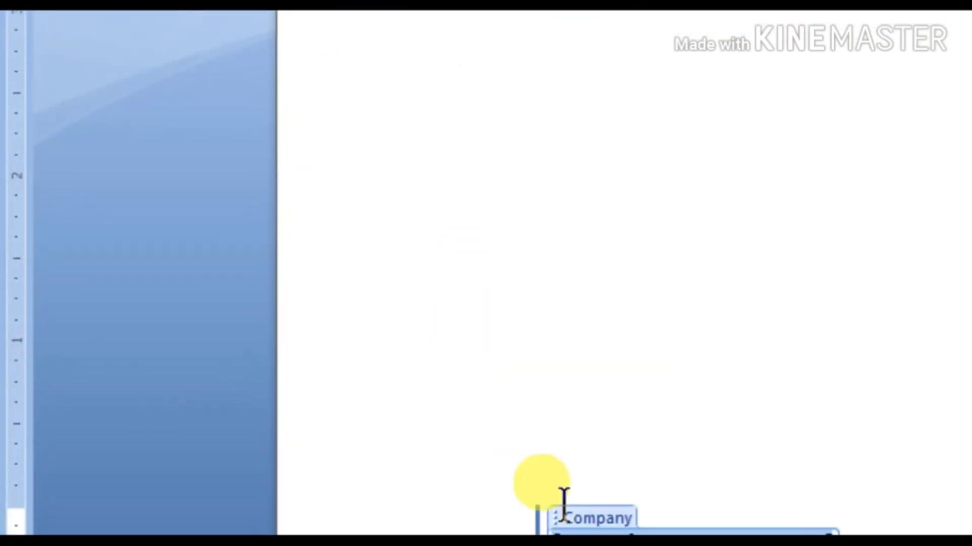
scroll(564, 503, down, 3)
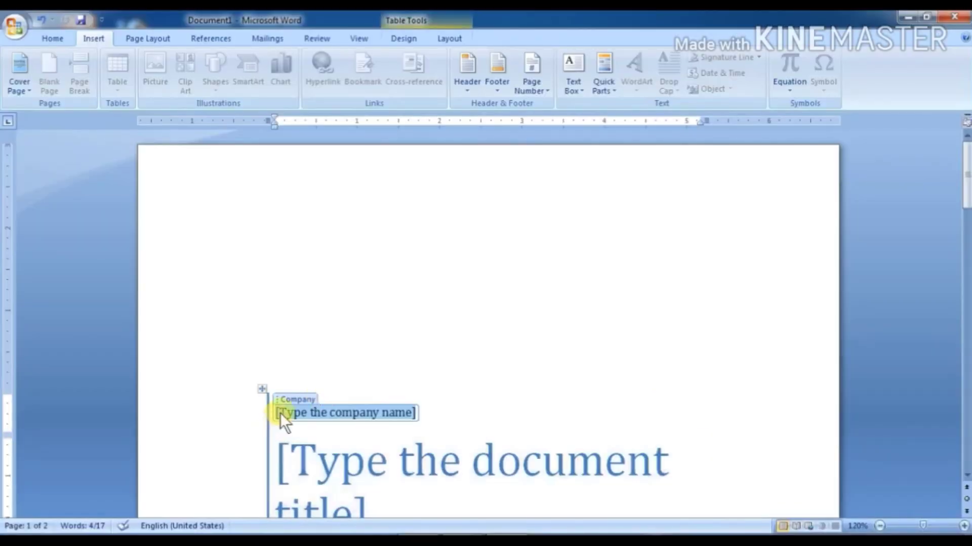
scroll(562, 402, down, 4)
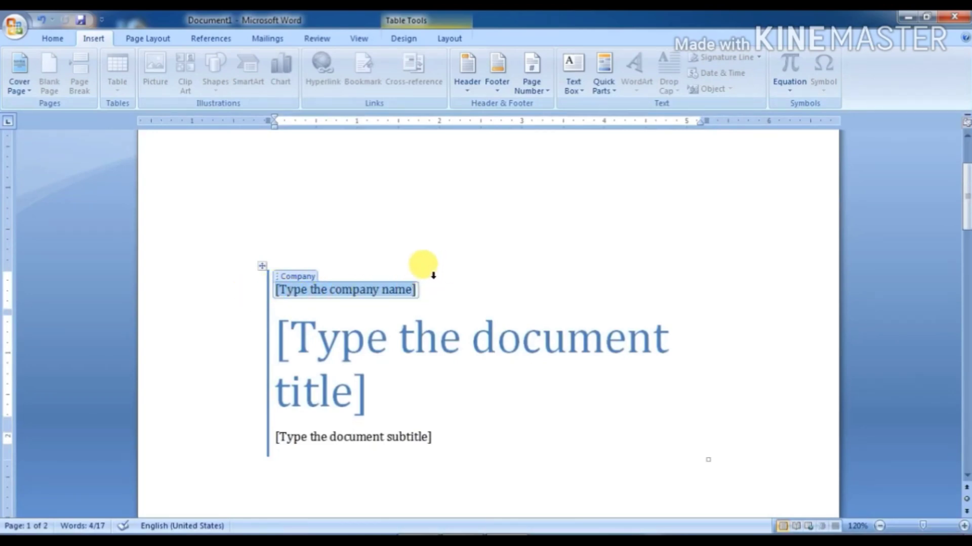
Step: Fill the cover placeholders with 'science', 'DNA' and 'blood'
text(science)
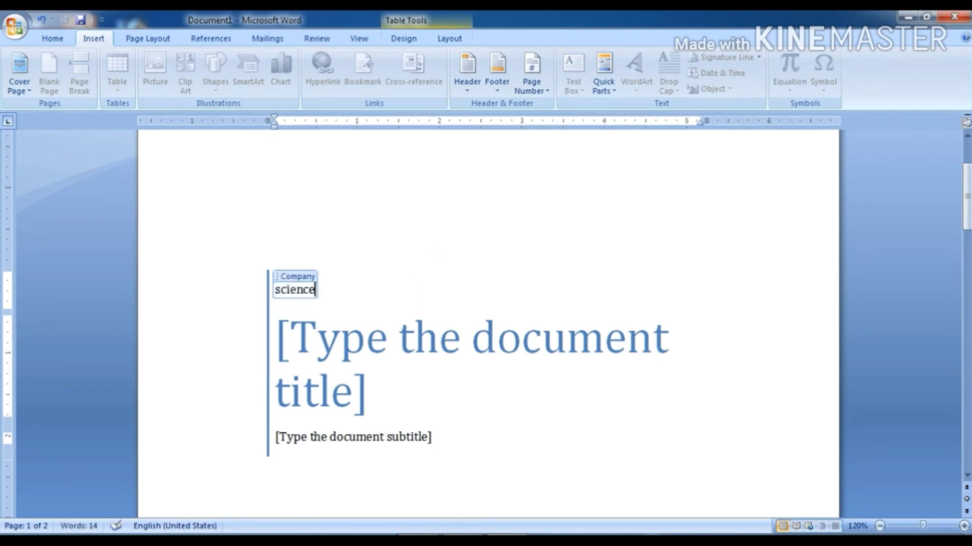
click(390, 338)
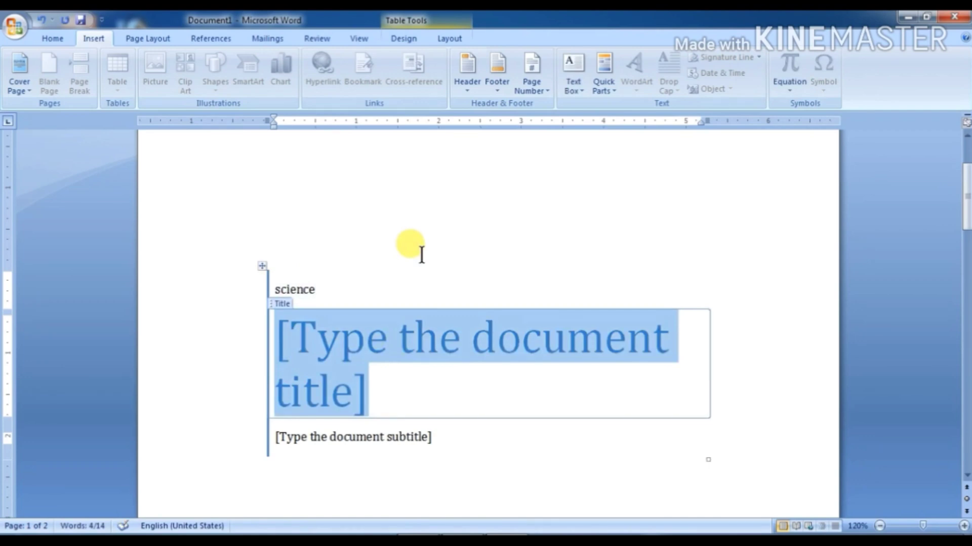
text(DNA)
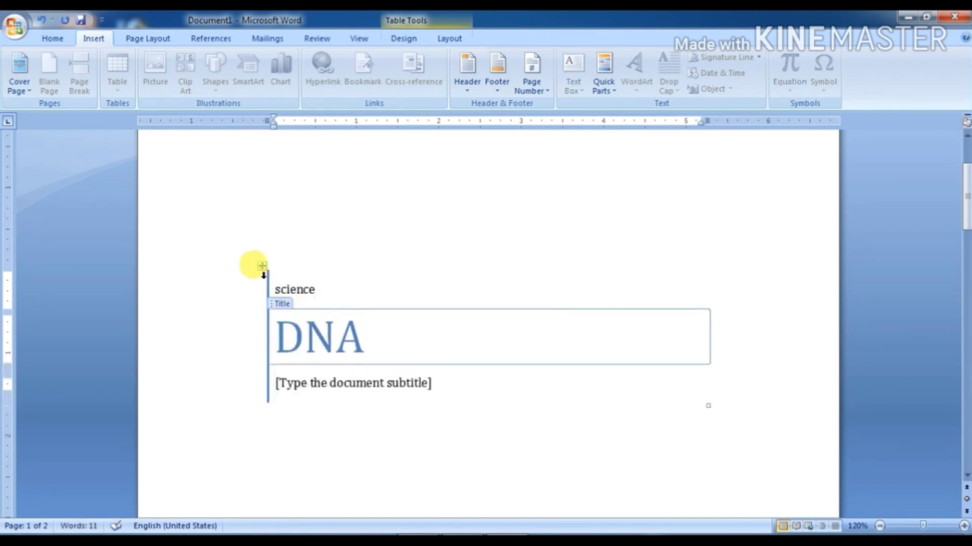
click(315, 382)
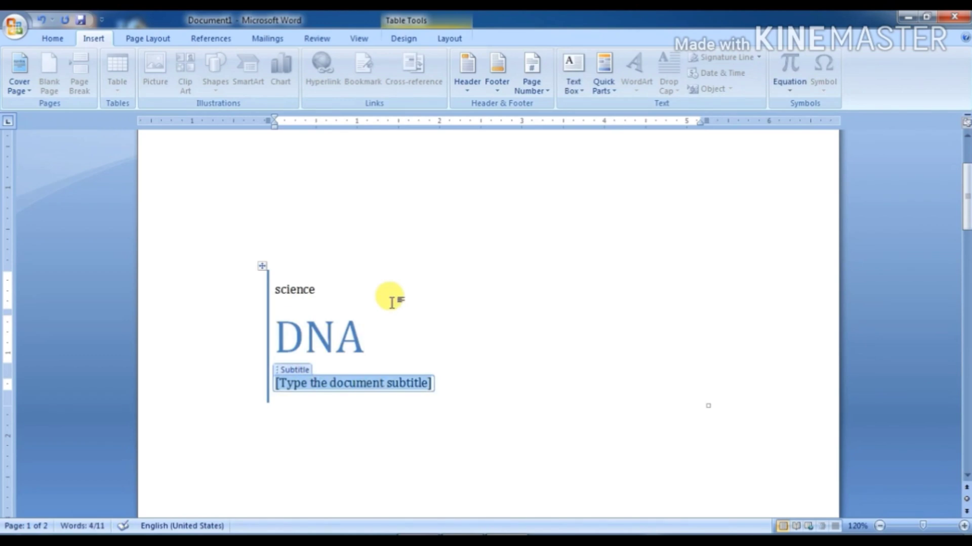
text(blood)
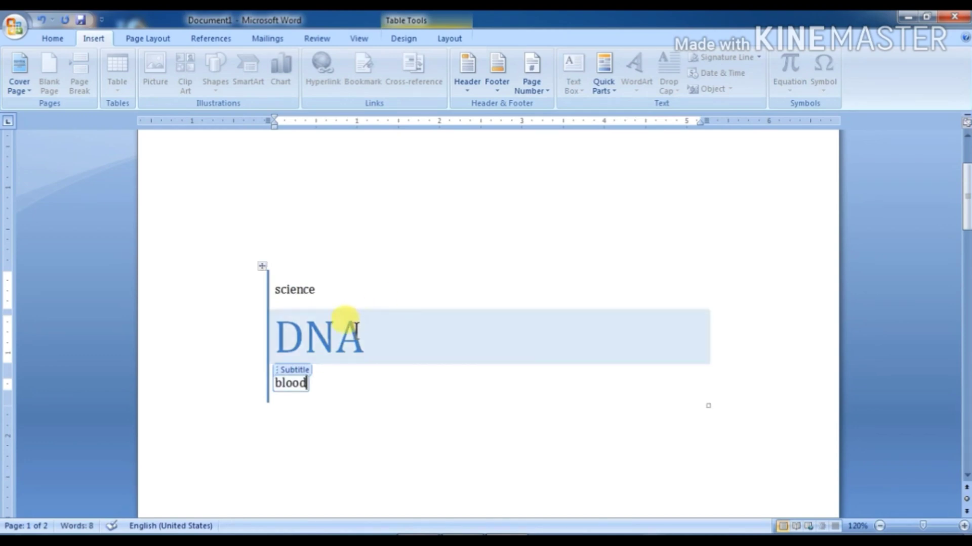
Step: Enter 12.01.2019 as the cover page date
scroll(329, 392, down, 5)
scroll(336, 396, down, 8)
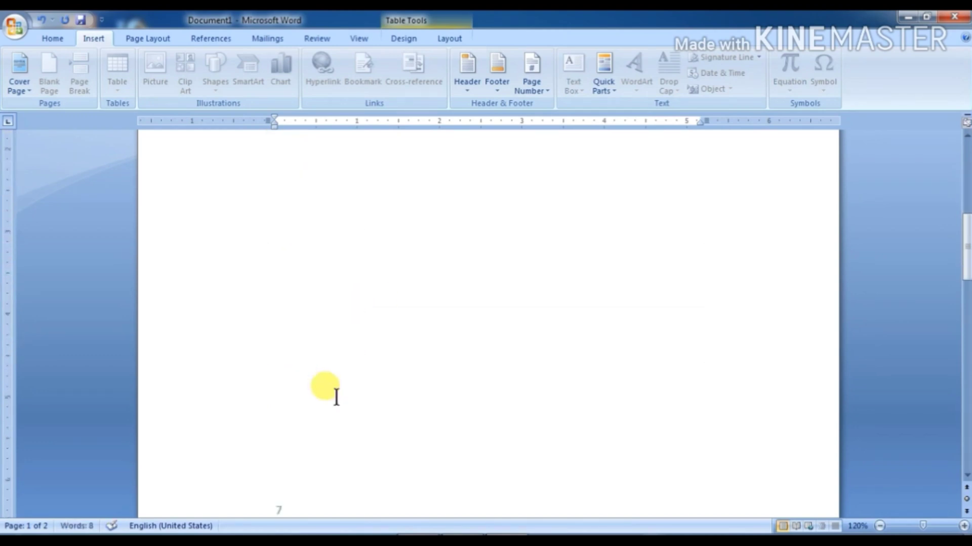
click(283, 321)
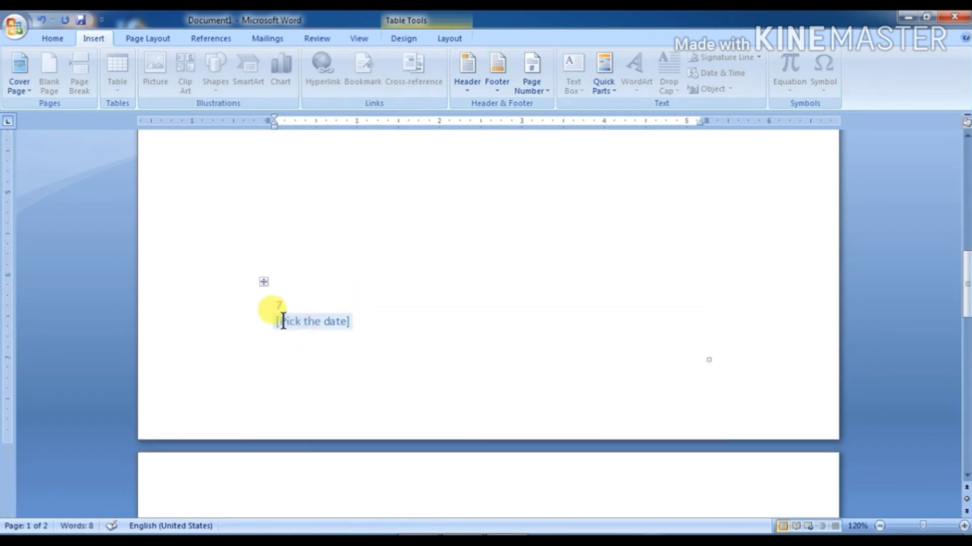
click(325, 320)
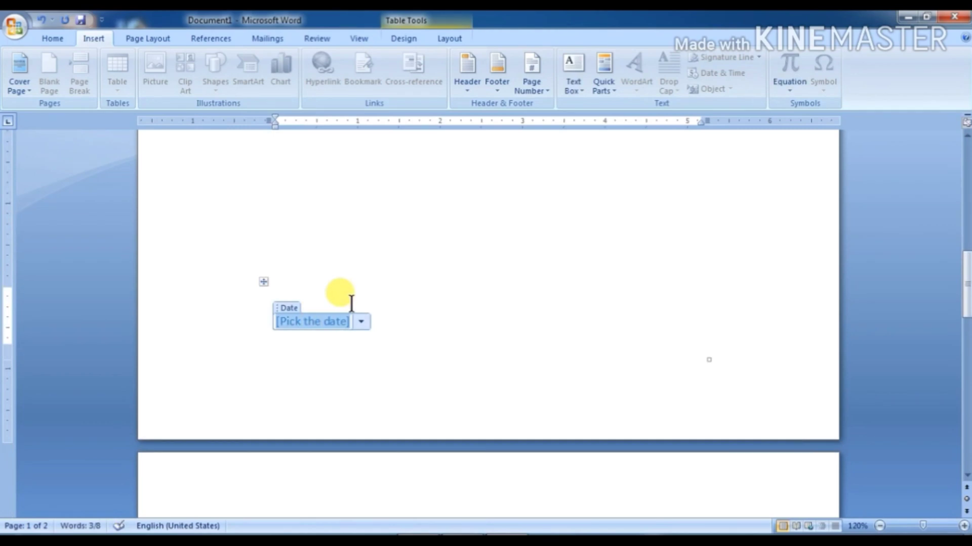
text(1)
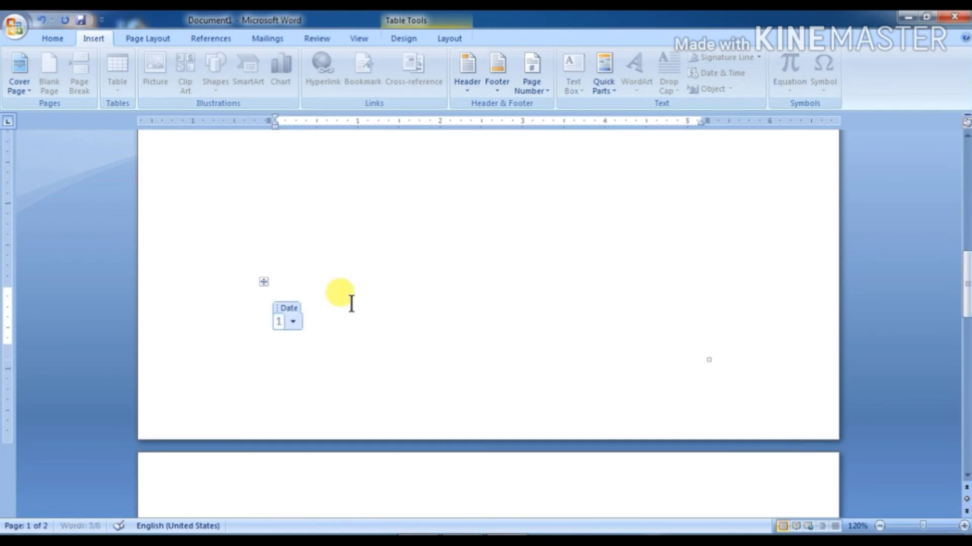
text(2.01.2019)
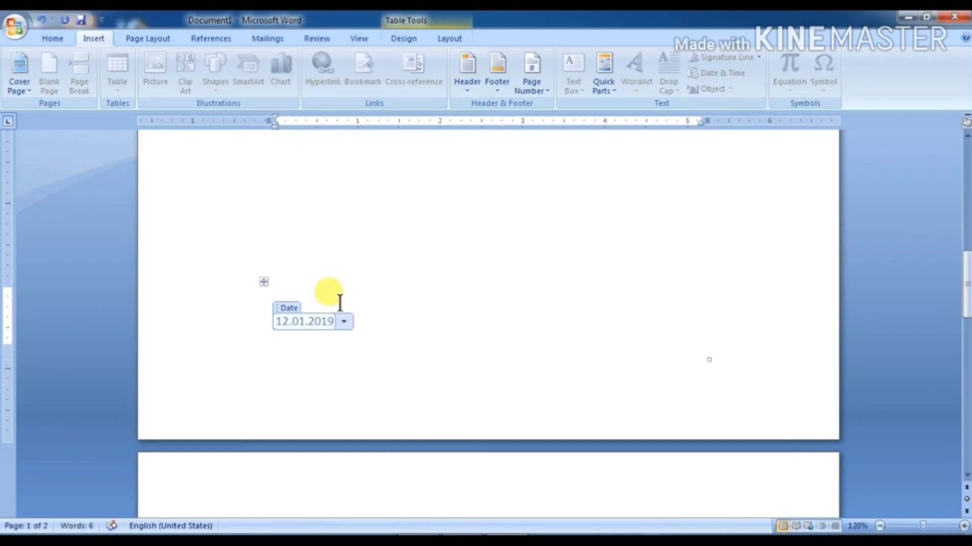
scroll(406, 321, up, 8)
scroll(408, 322, up, 6)
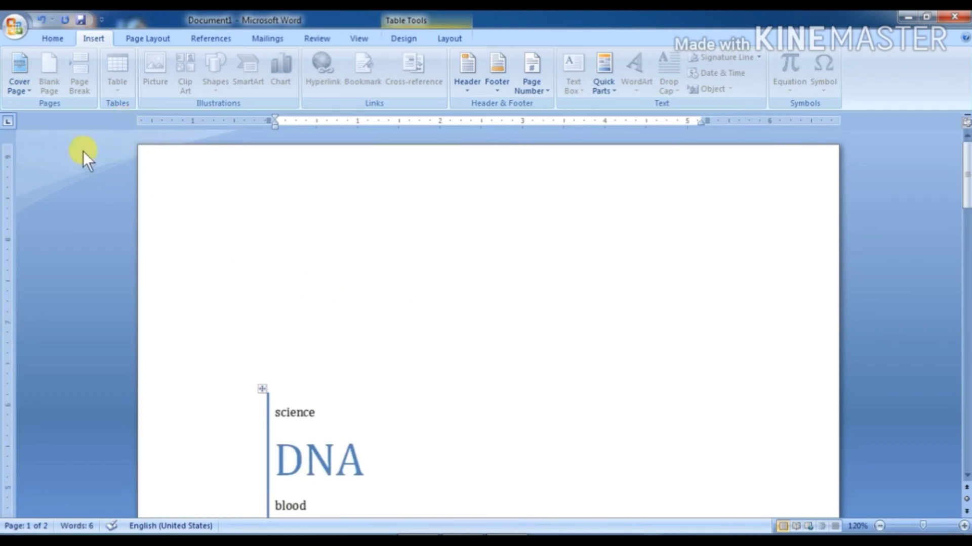
click(17, 82)
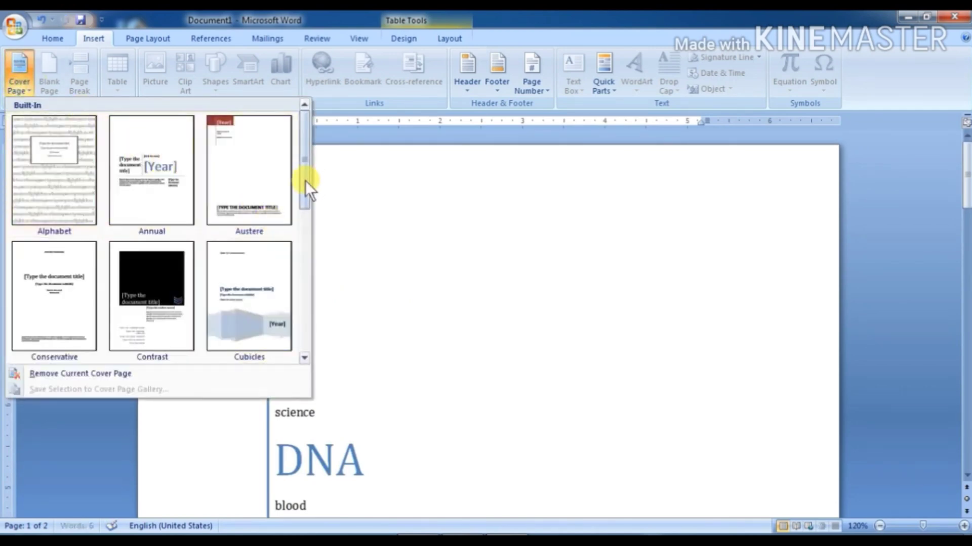
Step: Replace the Sideline cover with the Motion design and look over the result
drag(305, 180, 272, 260)
click(273, 259)
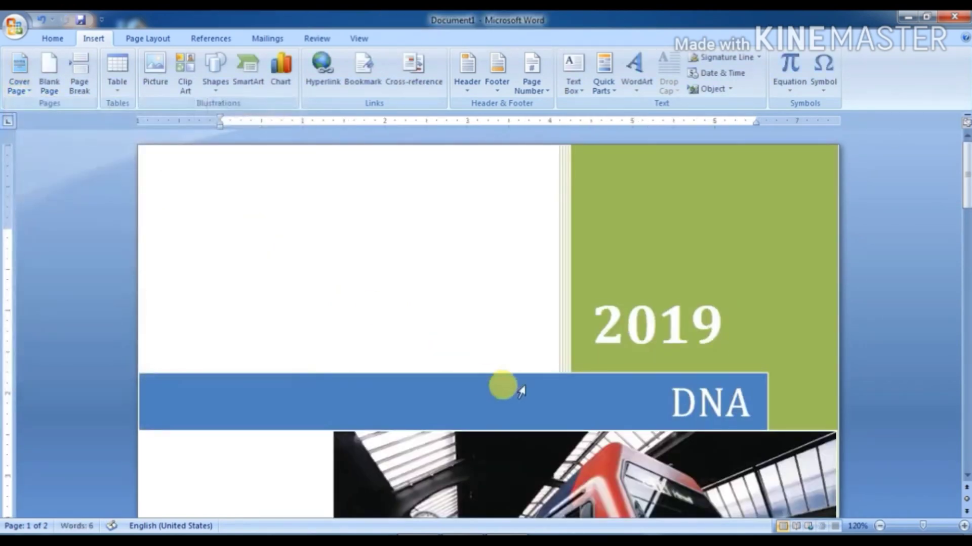
scroll(506, 384, down, 8)
scroll(506, 372, down, 4)
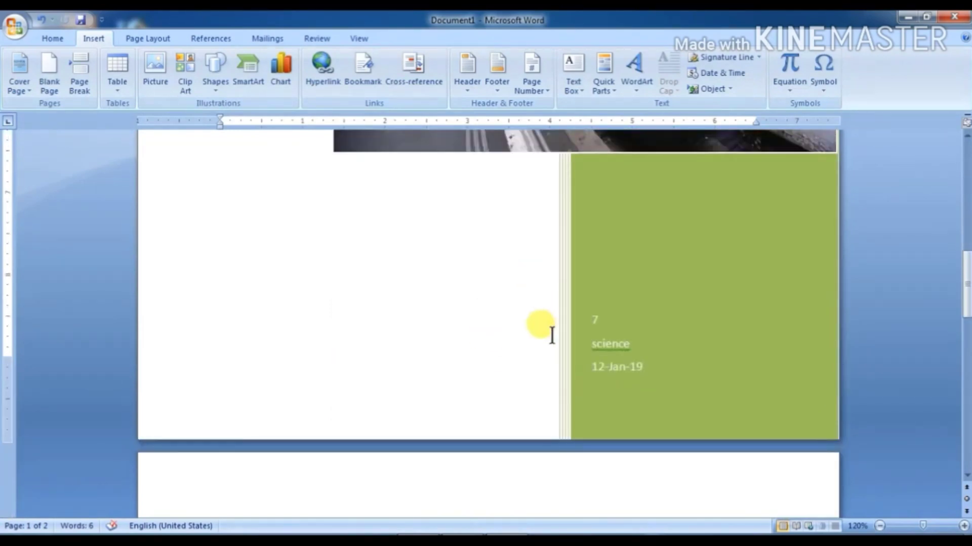
scroll(577, 339, up, 3)
scroll(577, 339, up, 10)
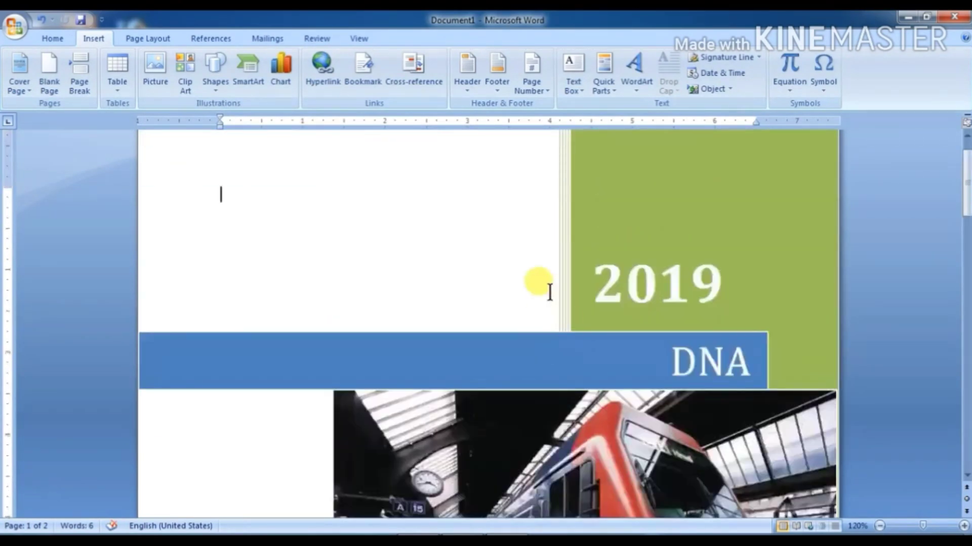
scroll(489, 218, up, 1)
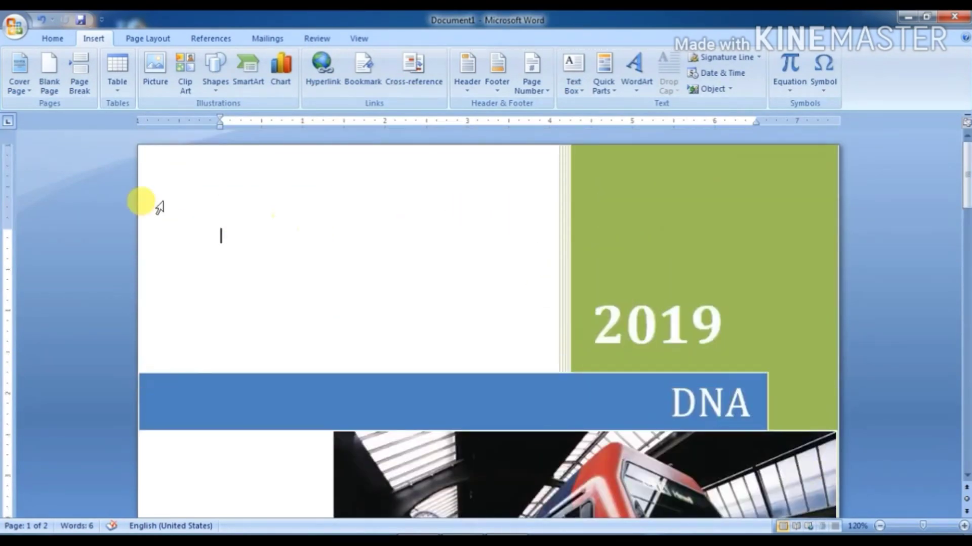
scroll(482, 318, down, 5)
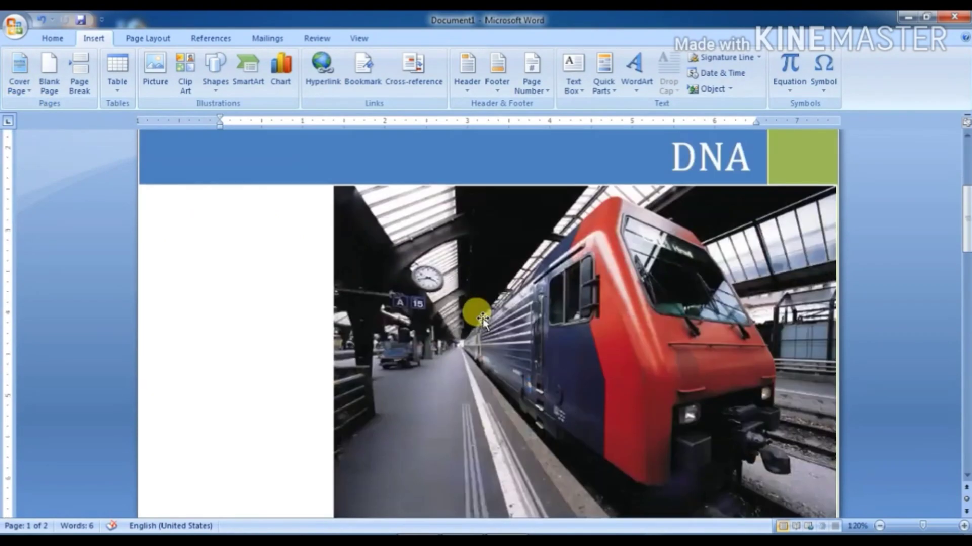
scroll(482, 318, up, 4)
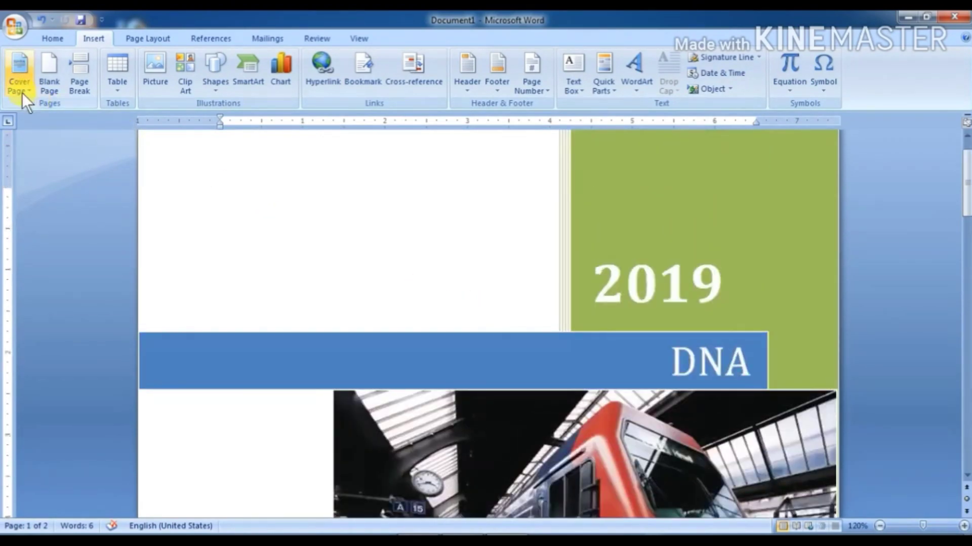
click(17, 72)
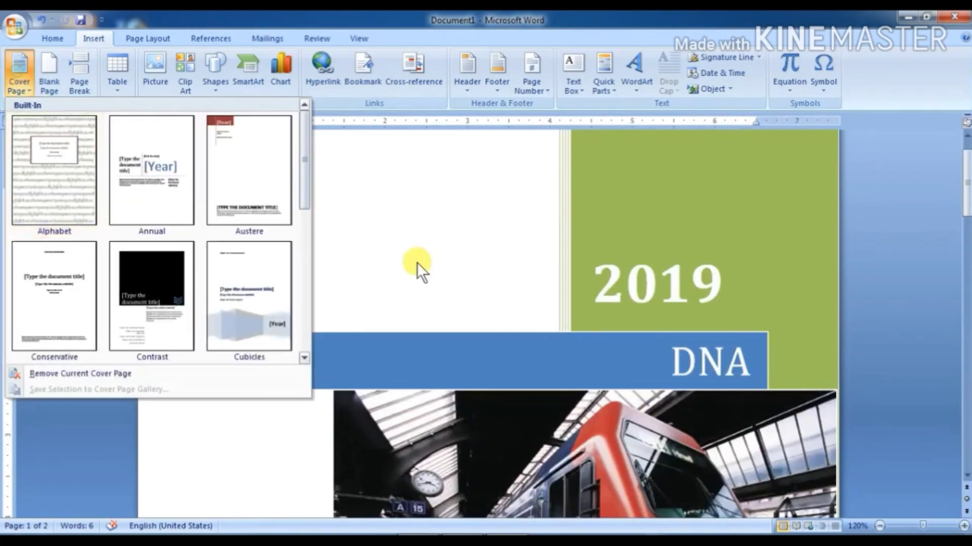
Step: Change the cover page to the Alphabet design showing 'DNA', 'blood' and 12-Jan-19
click(53, 187)
scroll(537, 375, down, 10)
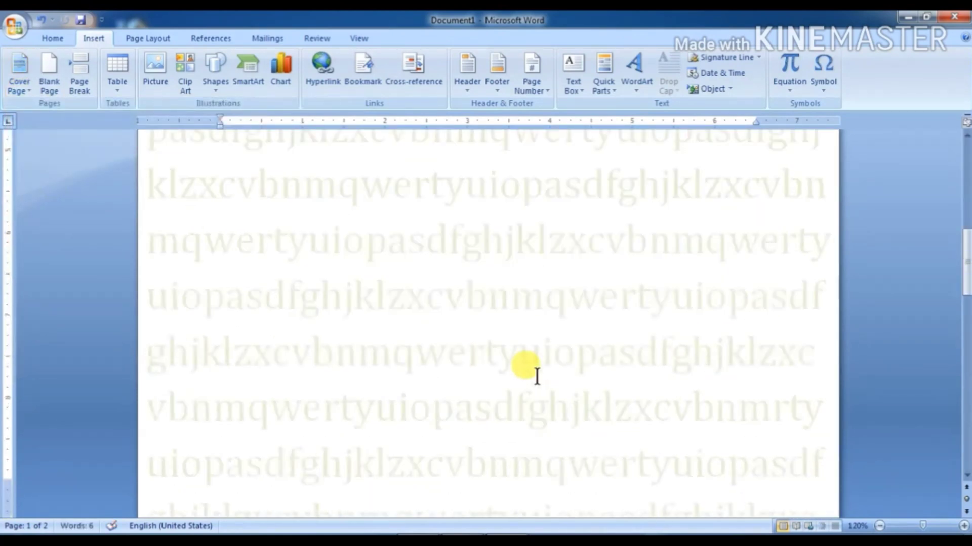
scroll(526, 372, up, 5)
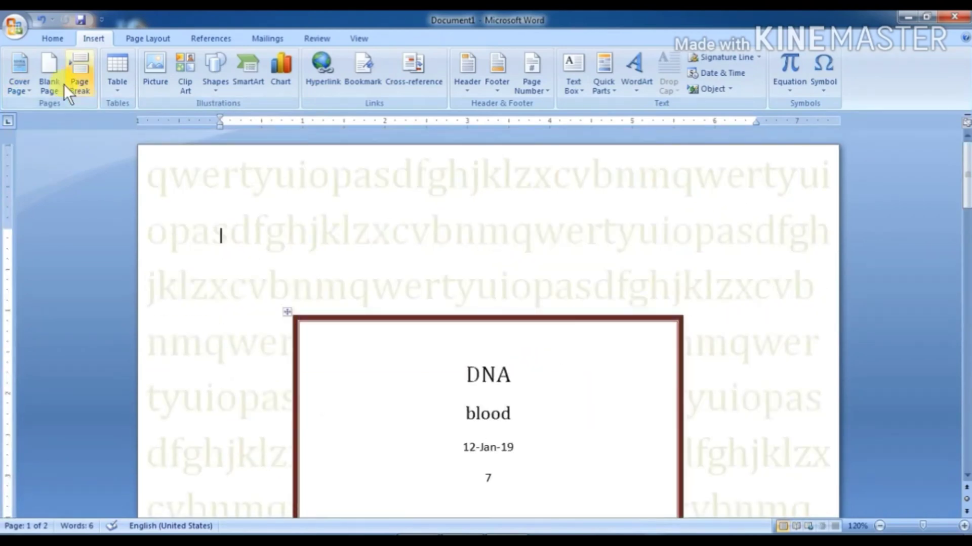
click(19, 72)
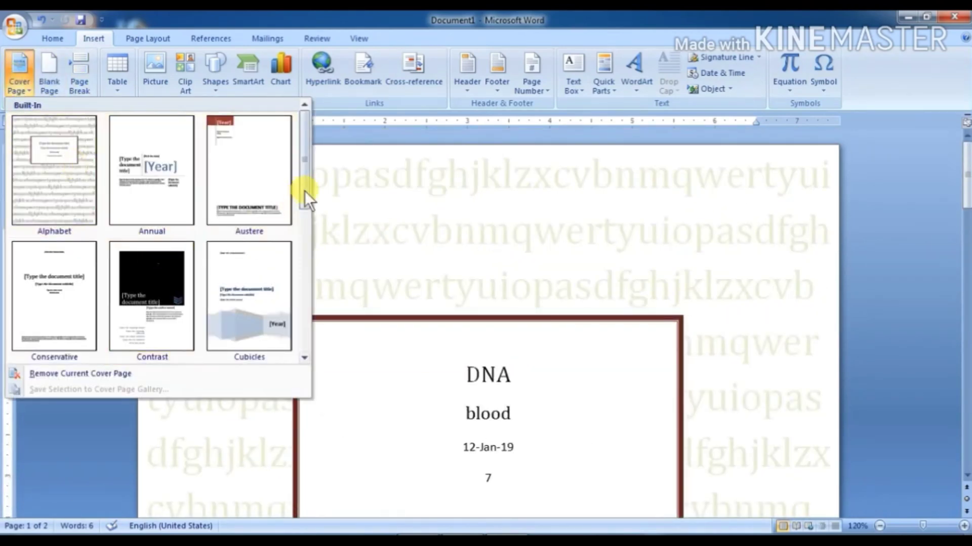
click(384, 203)
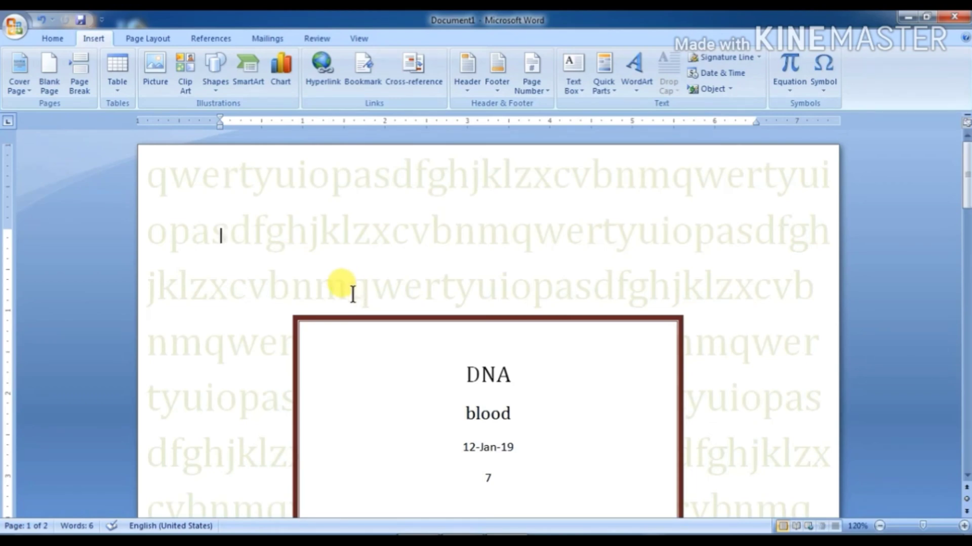
click(19, 85)
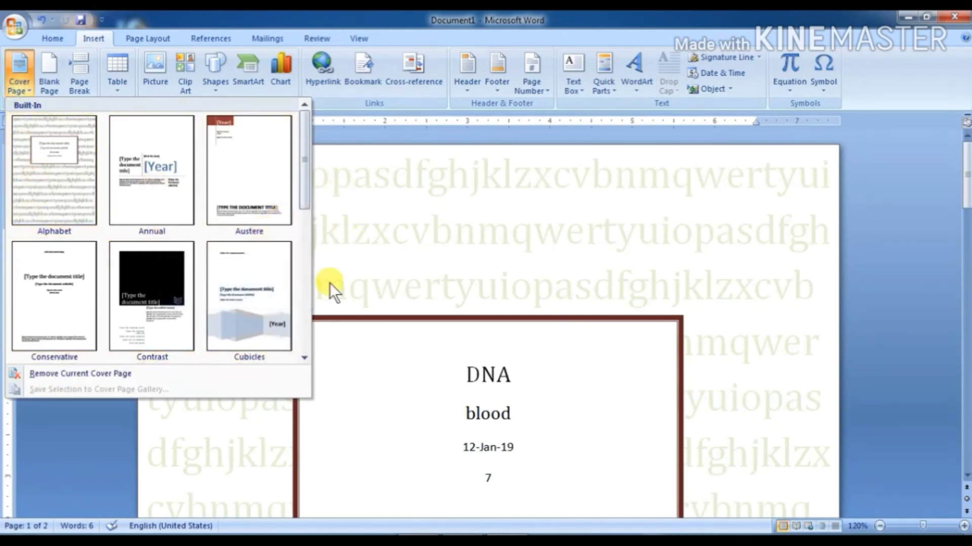
Step: Remove the current DNA cover page and place the cursor on the empty page
click(402, 245)
click(406, 320)
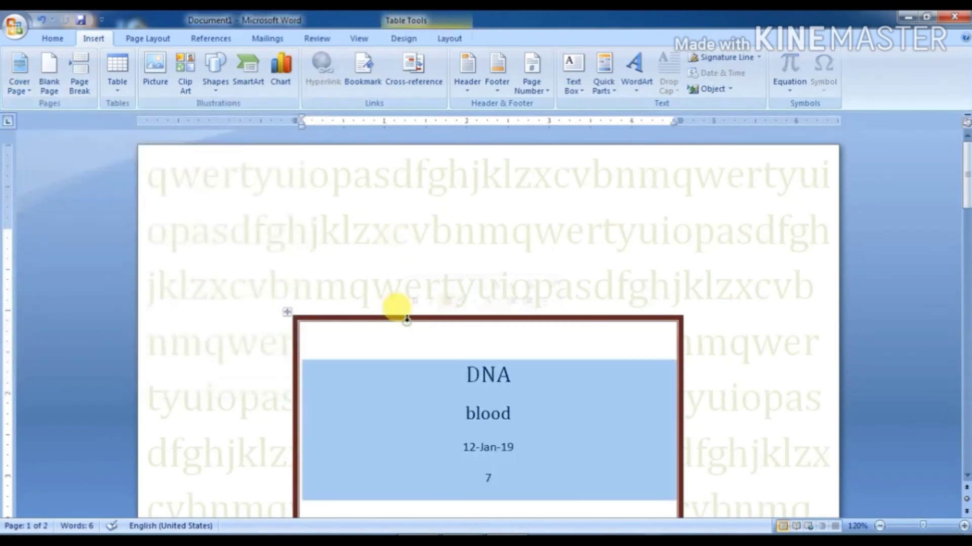
scroll(406, 320, down, 3)
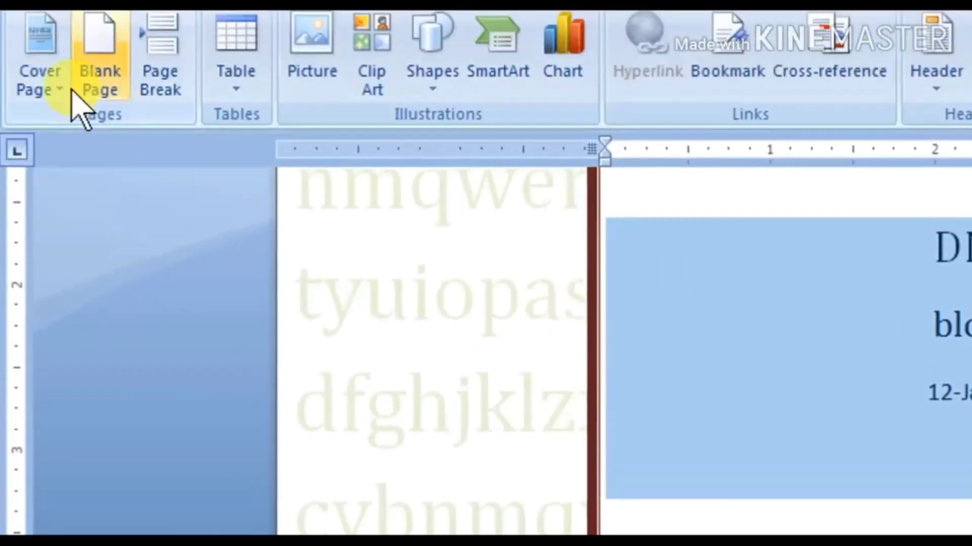
click(60, 90)
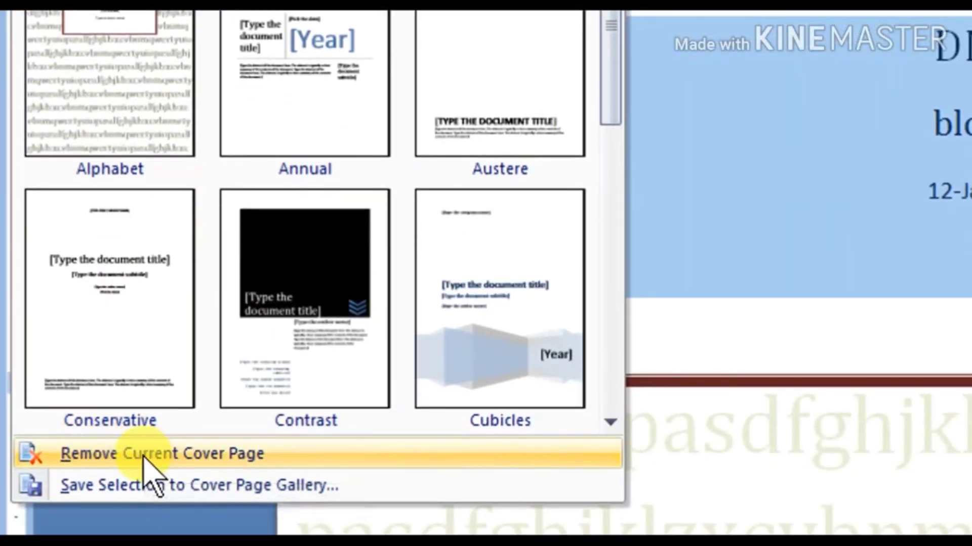
click(152, 455)
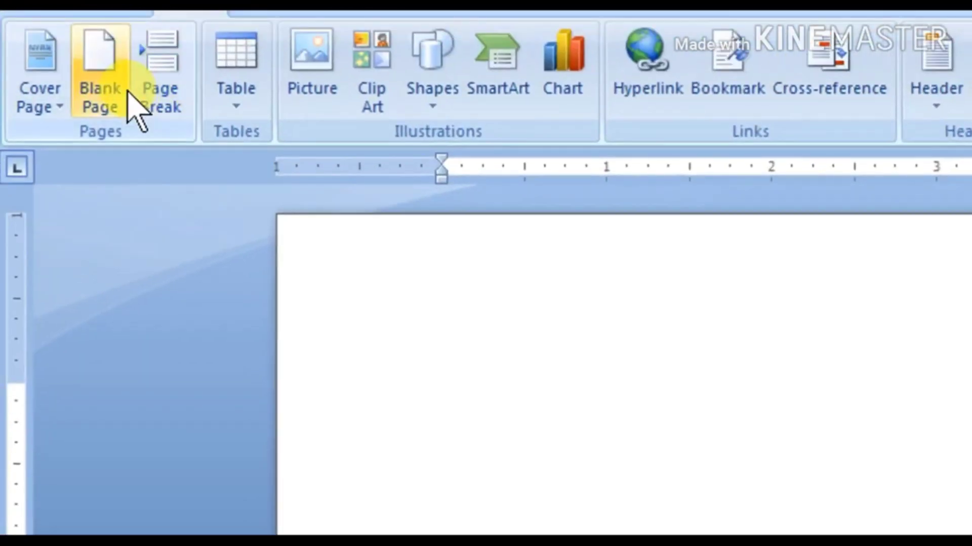
click(128, 92)
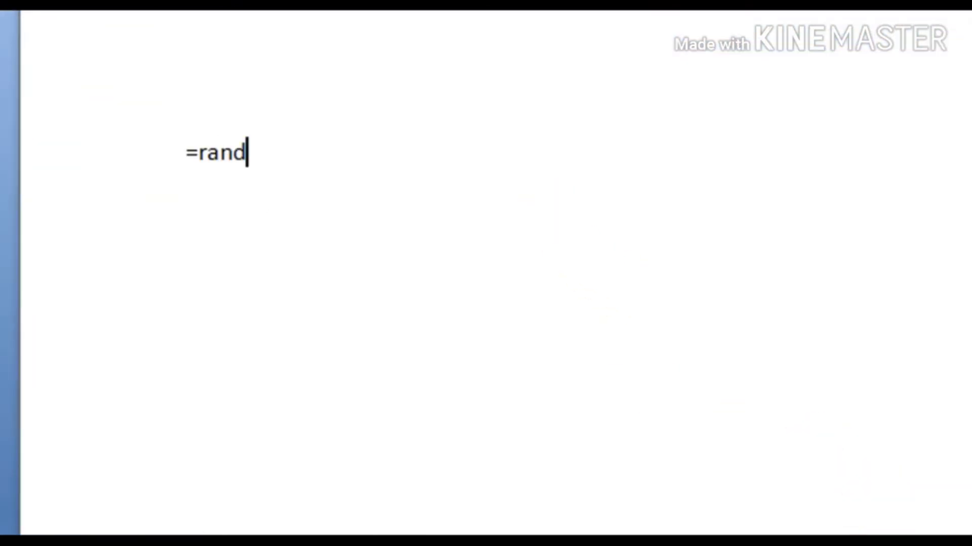
Step: Expand =rand() into three paragraphs of sample text
key(Return)
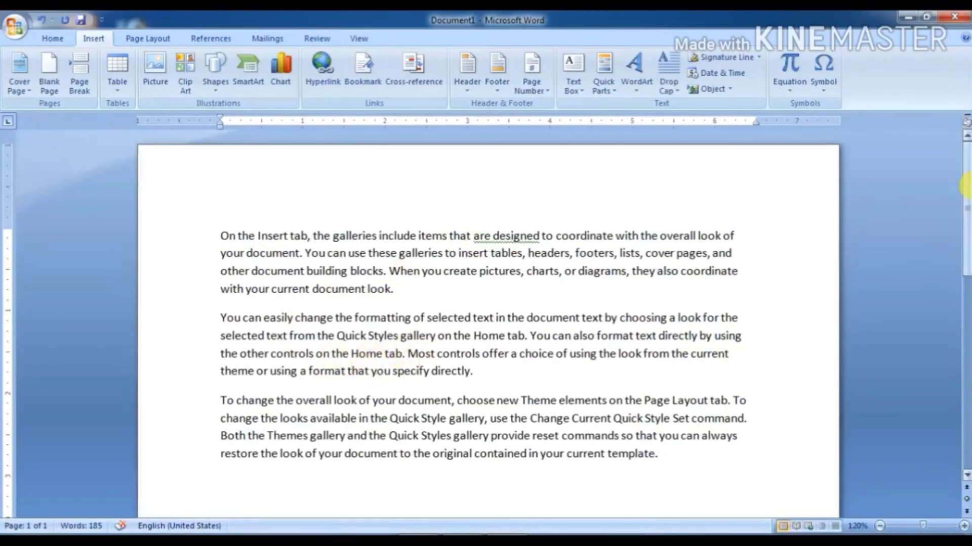
Step: Insert a blank page before the sample text beginning 'On the Insert tab'
drag(964, 187, 964, 158)
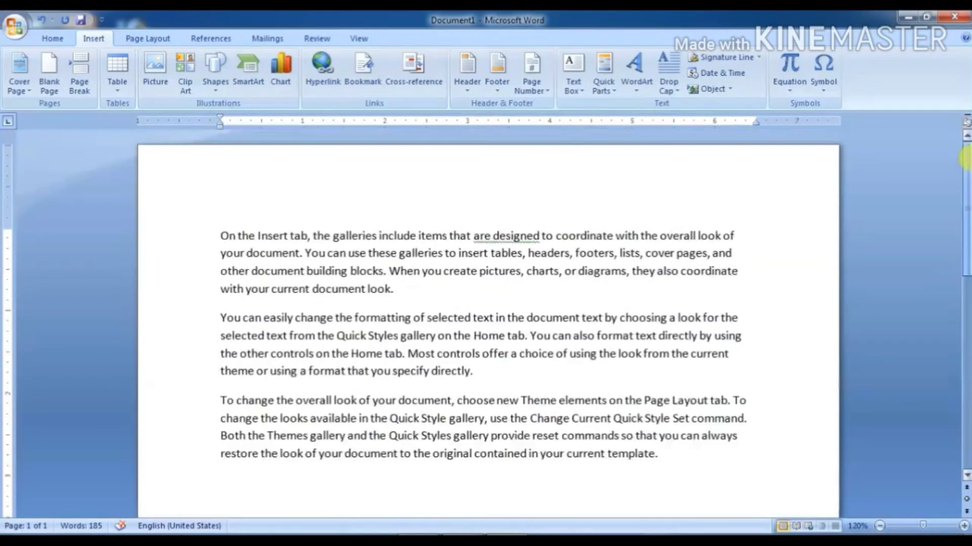
click(441, 400)
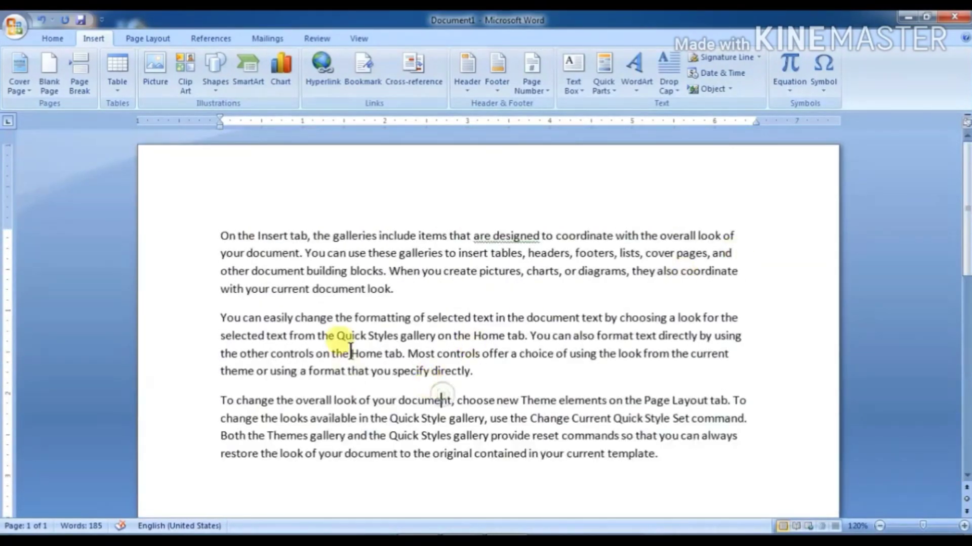
click(431, 418)
click(234, 253)
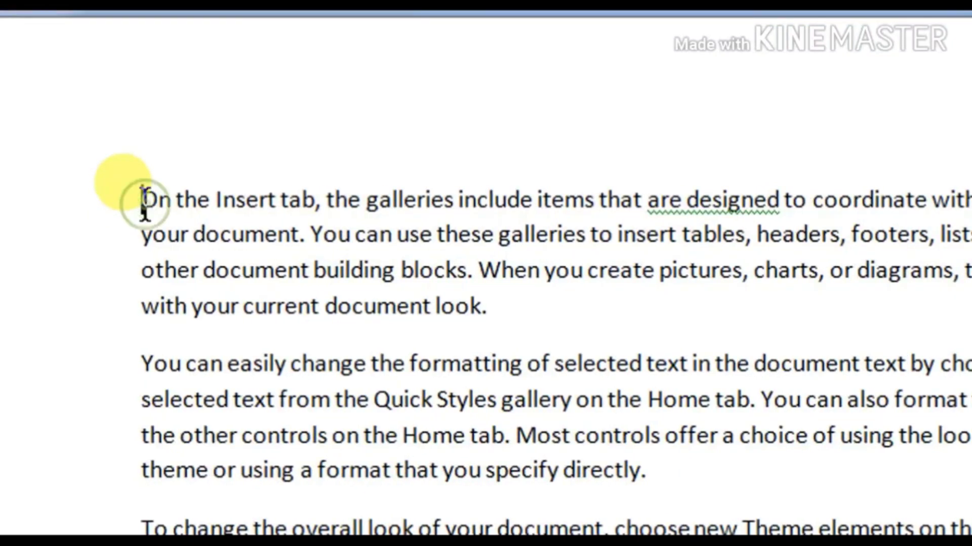
click(144, 201)
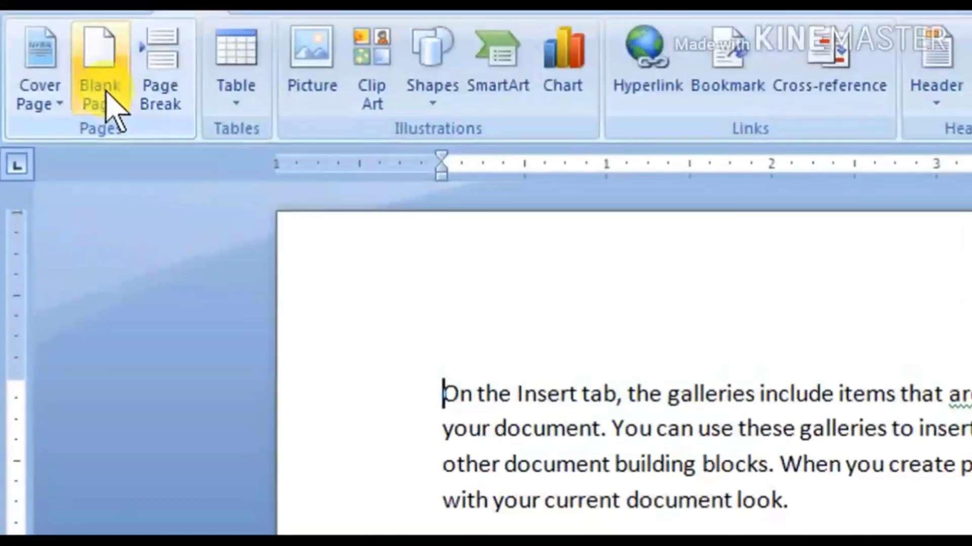
click(104, 91)
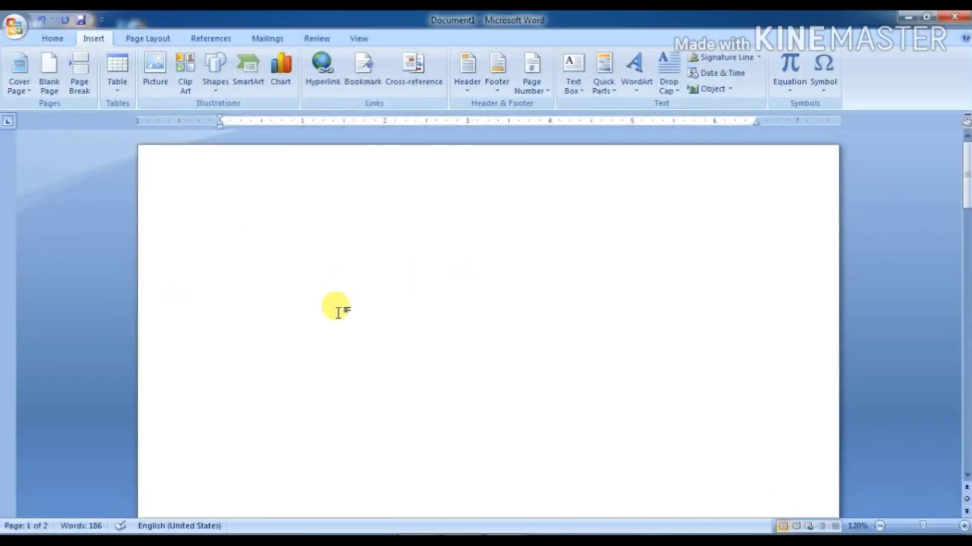
scroll(338, 310, down, 12)
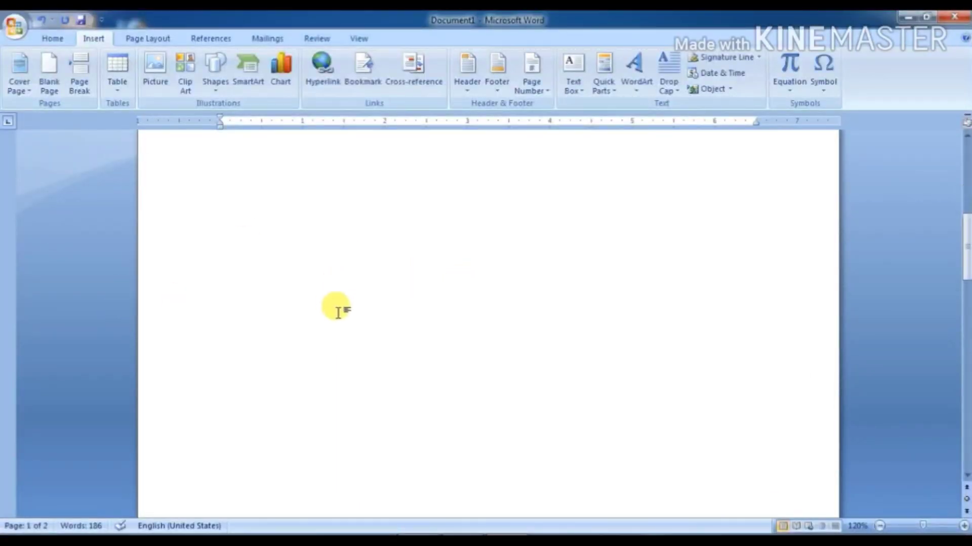
scroll(338, 310, up, 12)
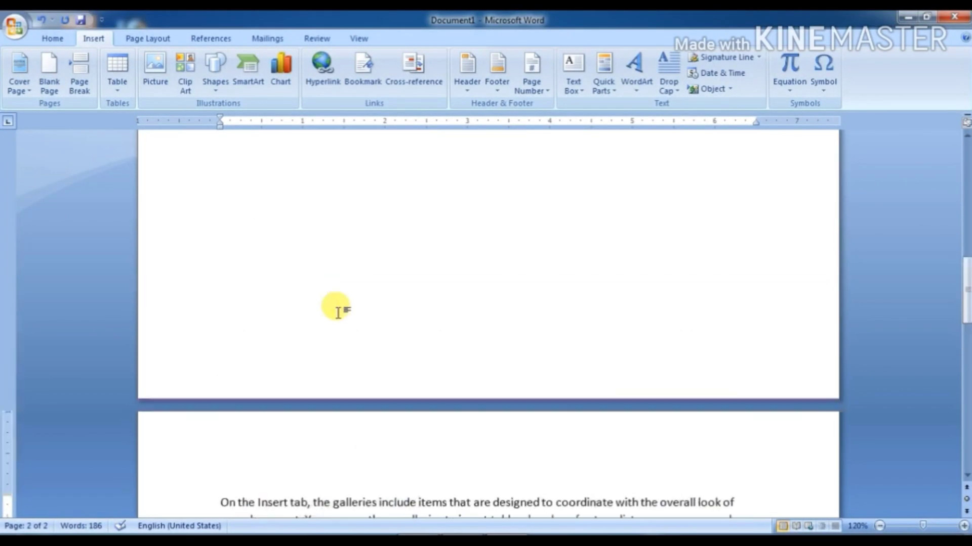
scroll(294, 291, down, 15)
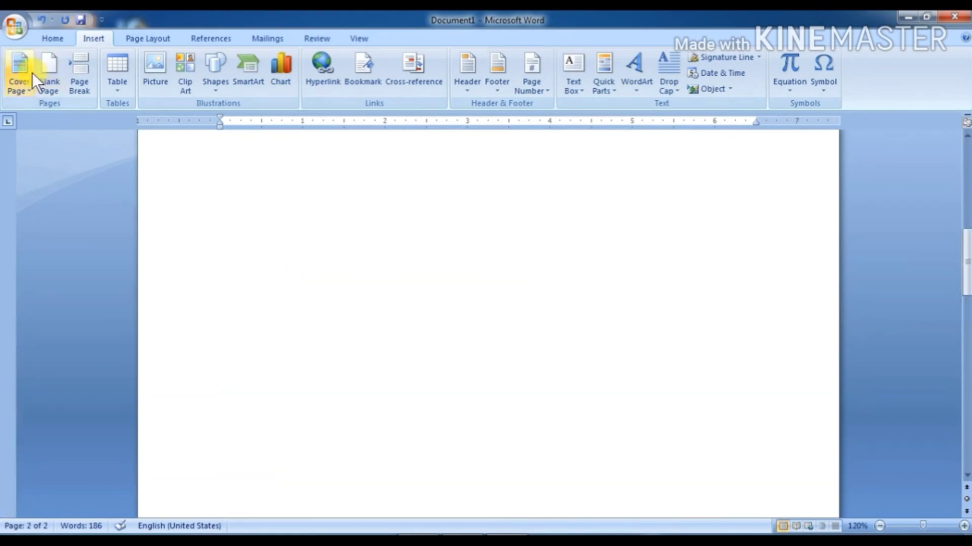
scroll(225, 269, up, 1)
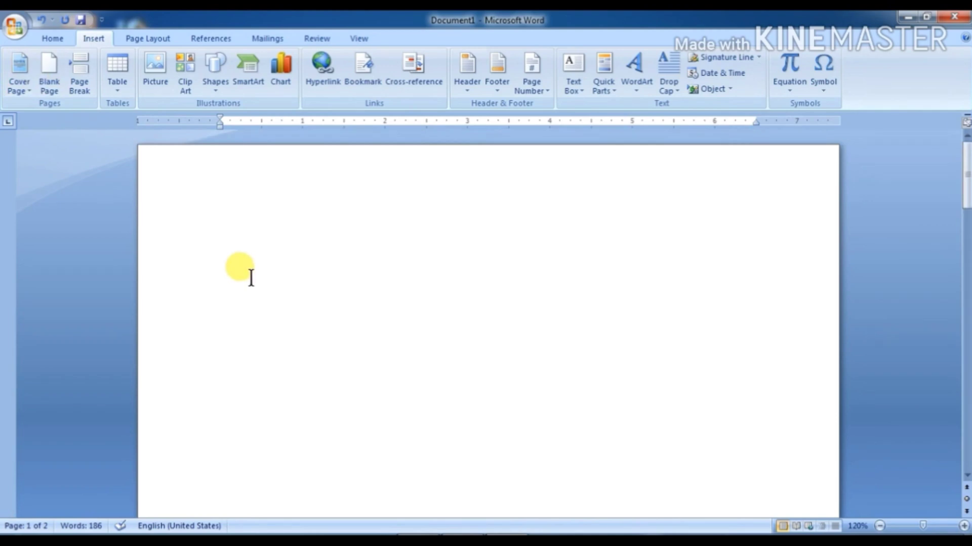
Step: Fill the blank first page with a second set of =rand() sample paragraphs
click(234, 220)
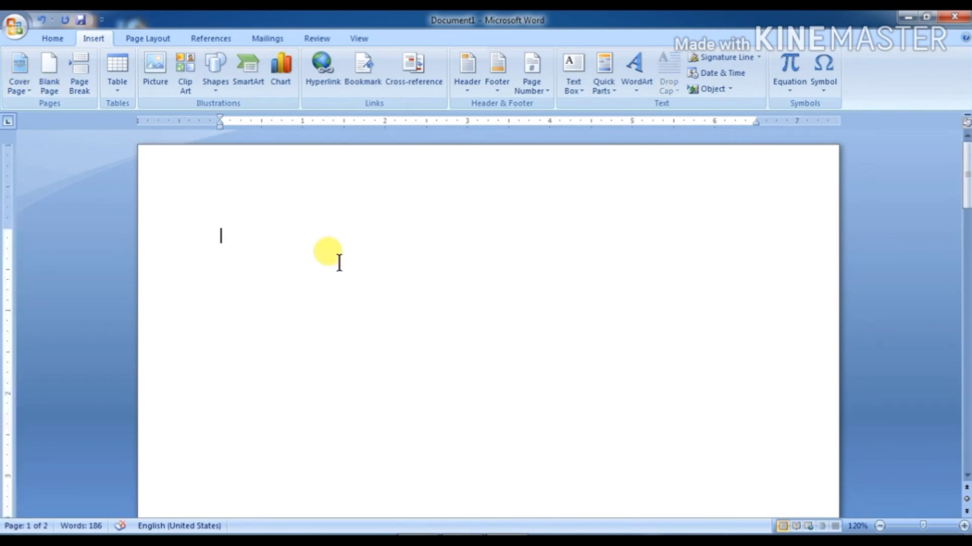
text(=rand()
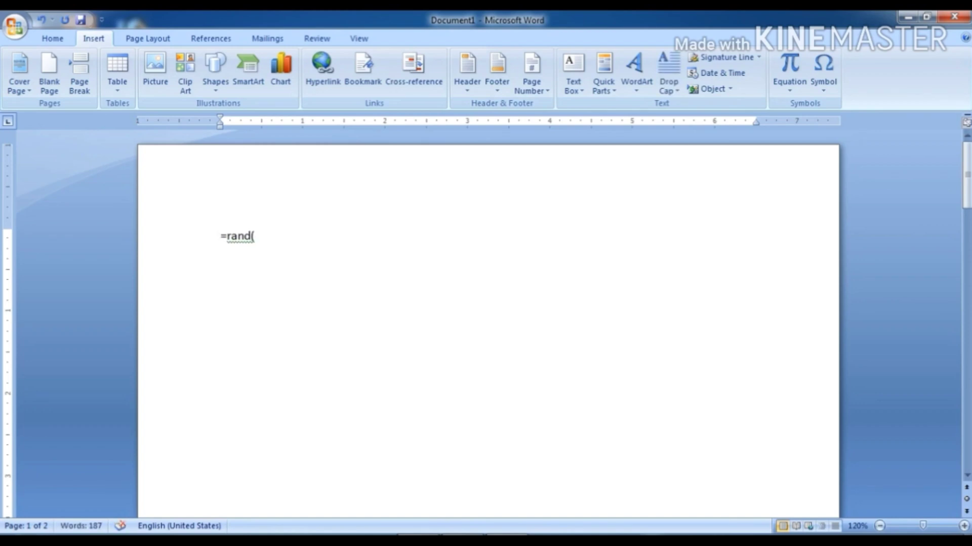
text())
key(Return)
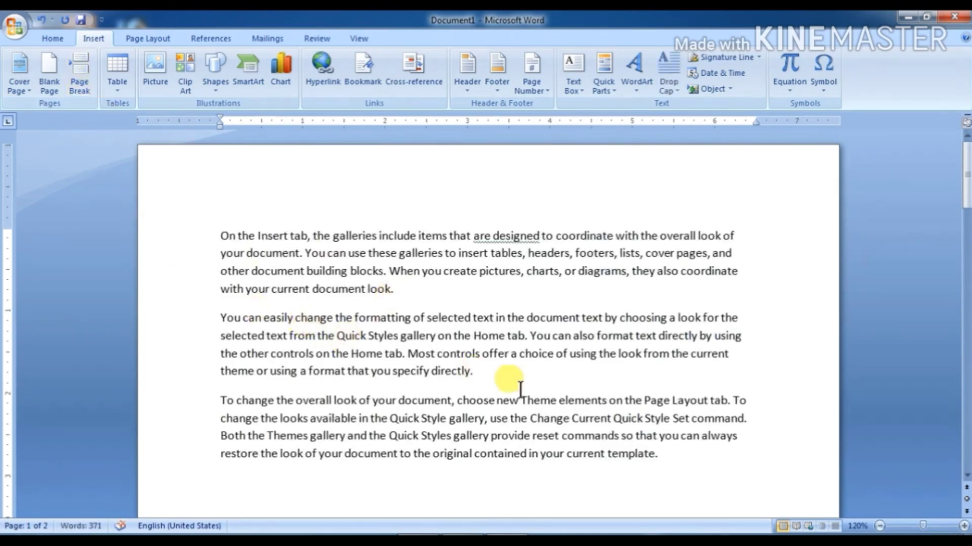
Step: Insert a page break with Ctrl+Enter before the second copy of sample text
scroll(520, 390, down, 2)
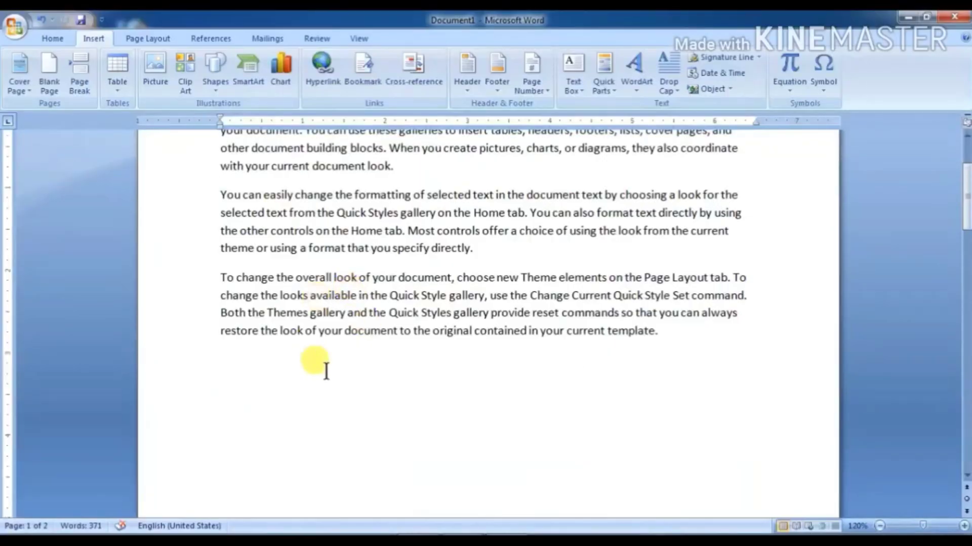
scroll(607, 537, up, 2)
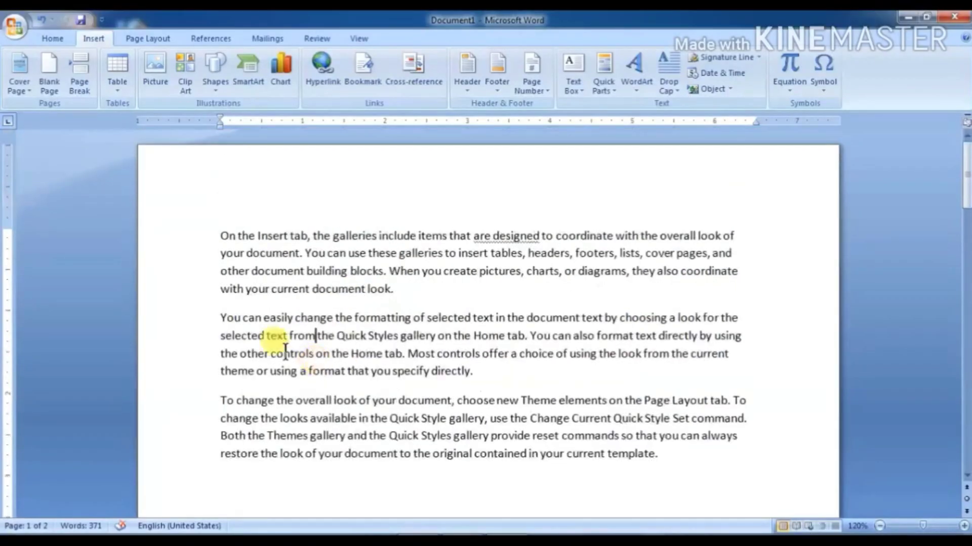
scroll(271, 397, down, 12)
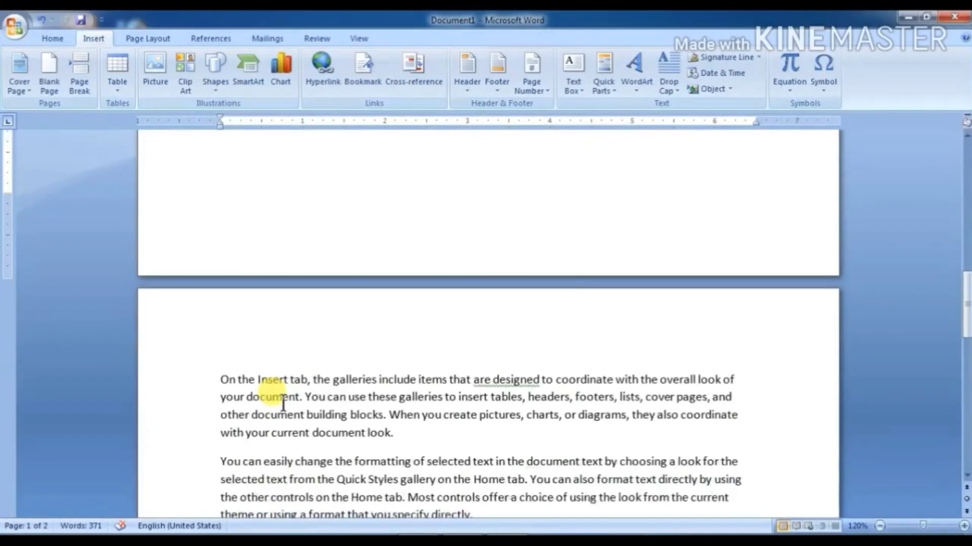
scroll(270, 422, down, 5)
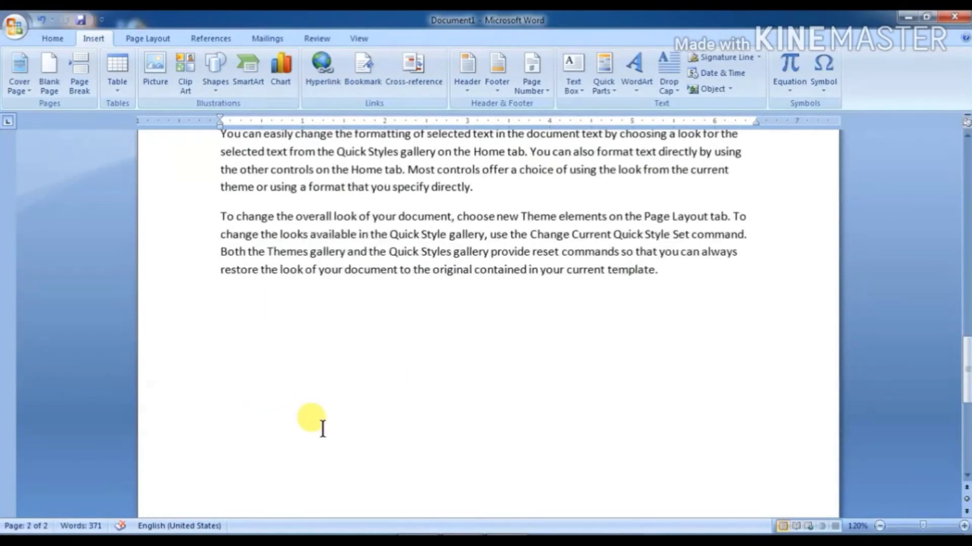
scroll(314, 425, up, 9)
scroll(278, 356, down, 3)
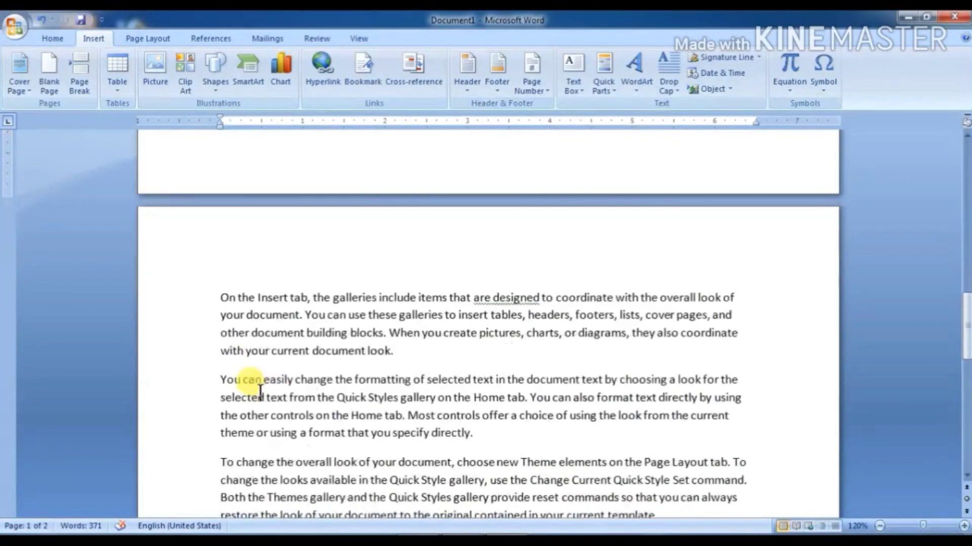
click(219, 299)
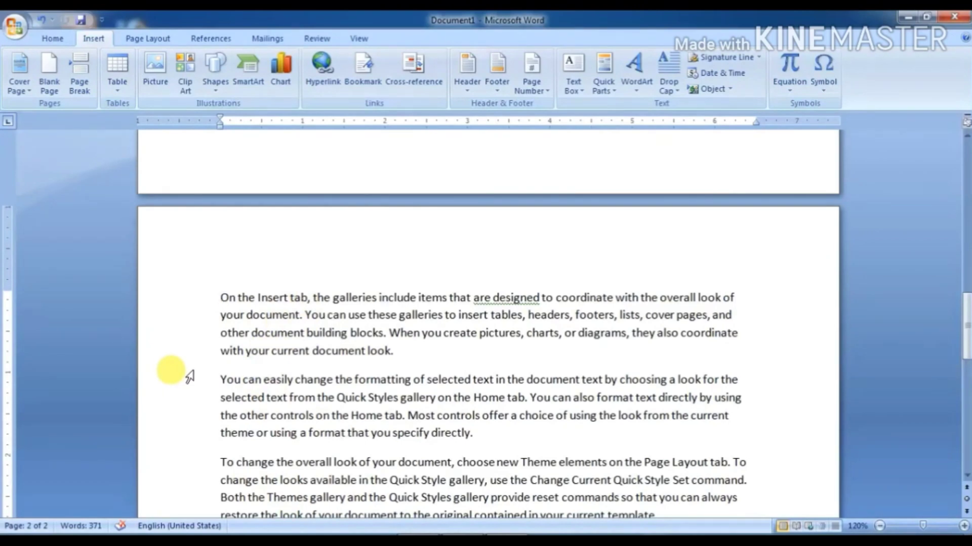
key(ctrl+Return)
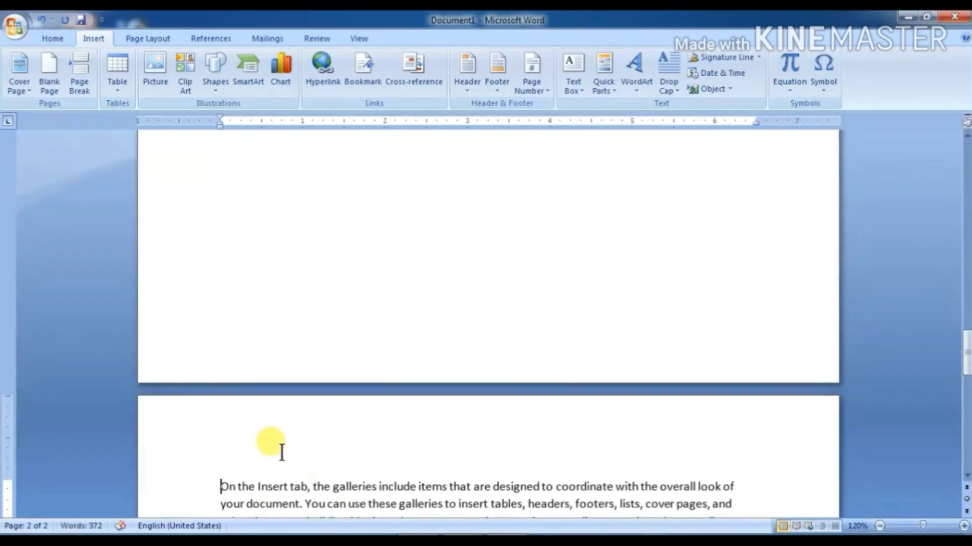
Step: Scroll from page 3 back up to the three sample paragraphs at the top of page 1
scroll(277, 450, up, 10)
scroll(281, 450, up, 15)
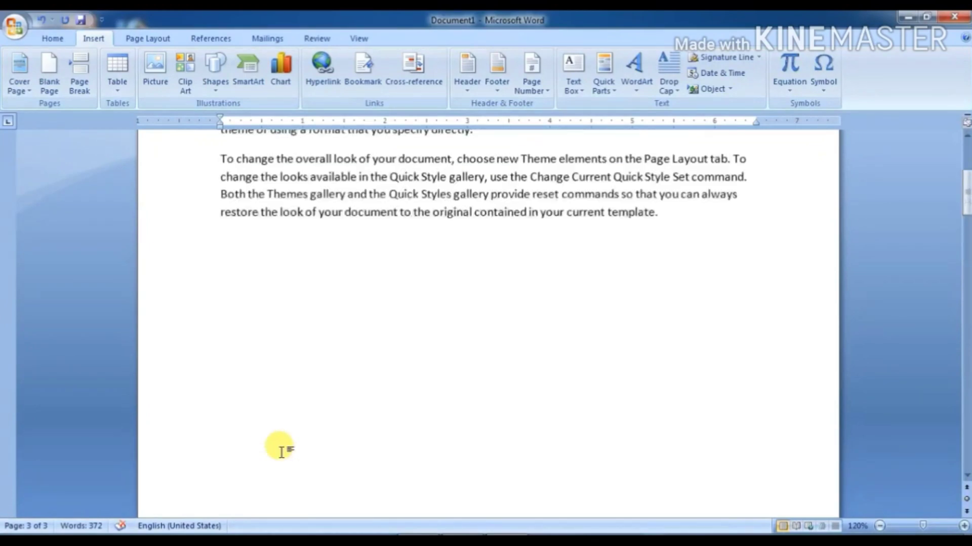
scroll(284, 403, down, 10)
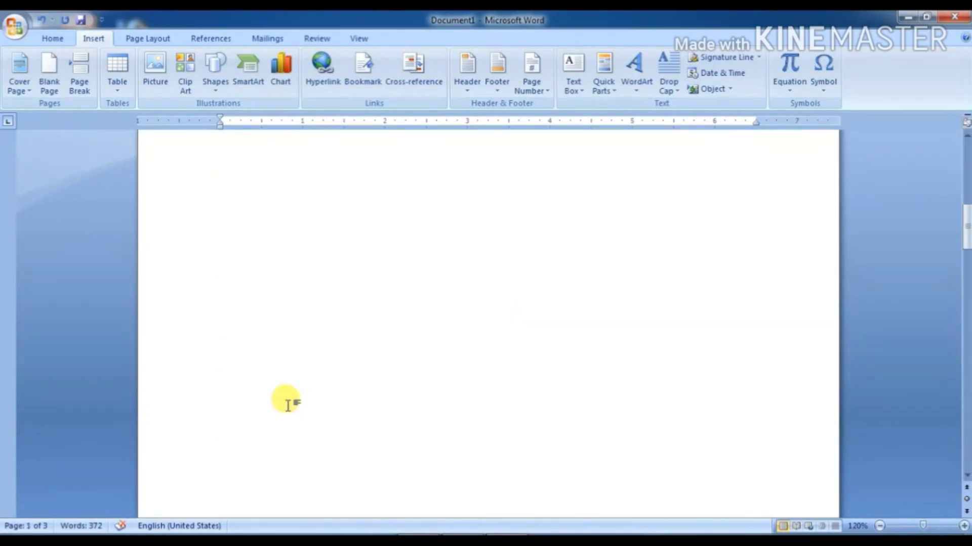
scroll(288, 405, down, 10)
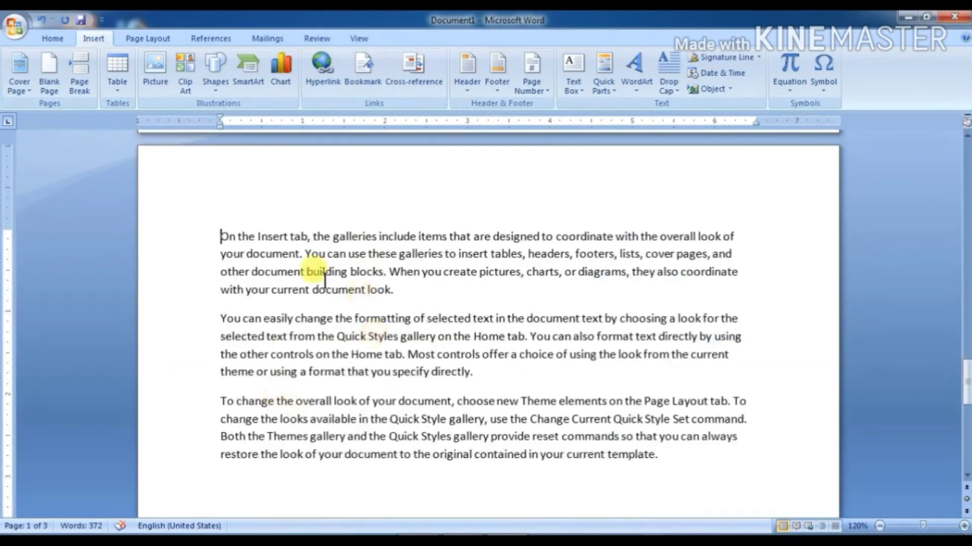
scroll(324, 385, up, 6)
scroll(348, 419, up, 4)
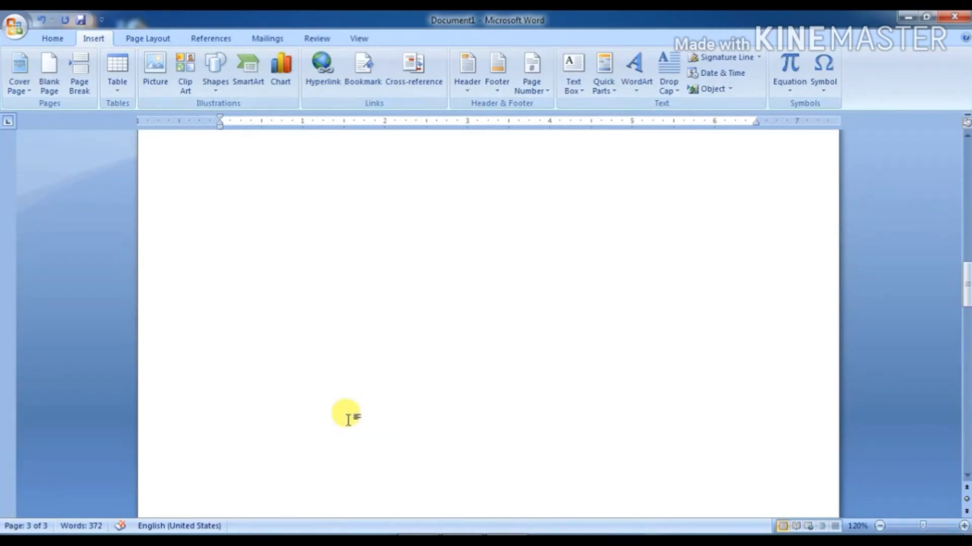
scroll(348, 419, up, 5)
scroll(287, 404, down, 4)
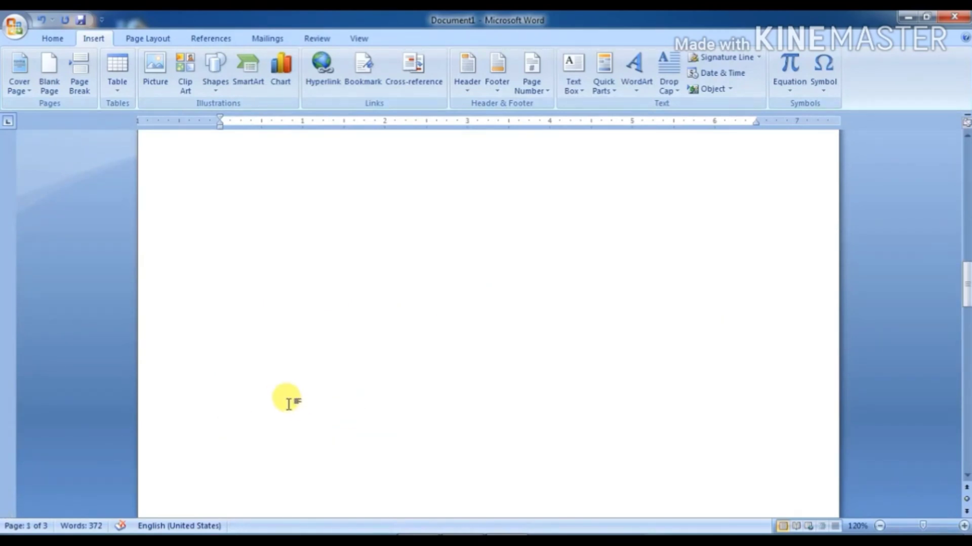
scroll(287, 403, up, 8)
scroll(288, 404, down, 6)
scroll(288, 403, down, 2)
scroll(288, 403, up, 7)
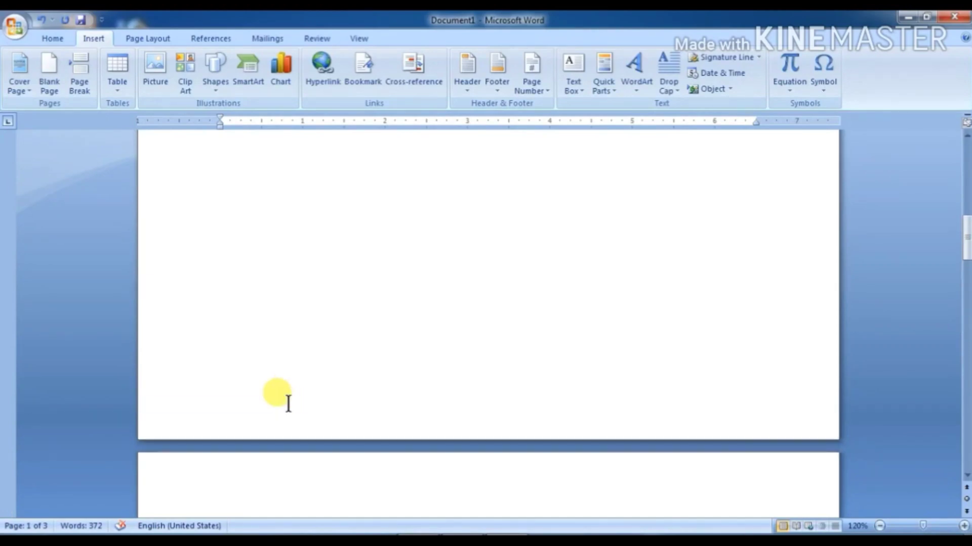
scroll(289, 403, up, 10)
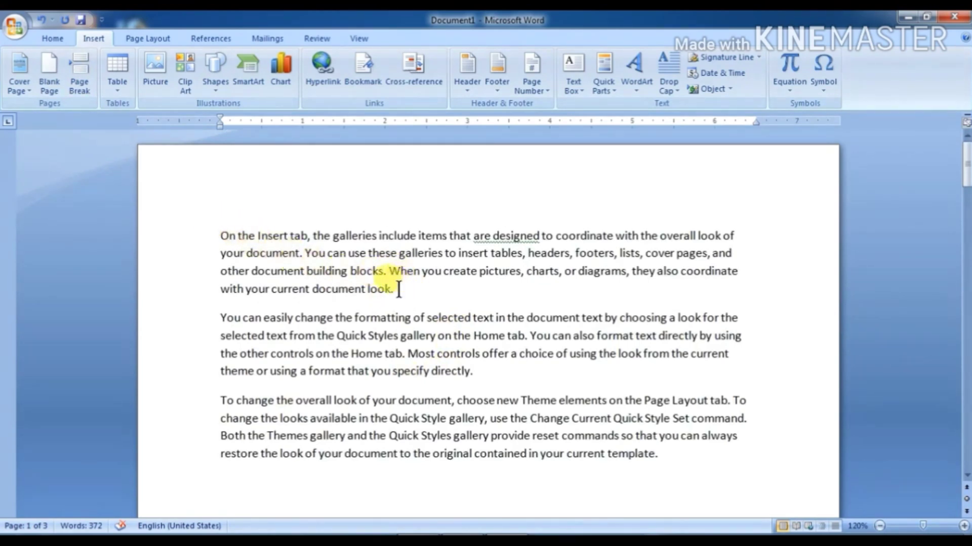
Step: Insert a page break after "look." so "You can easily change" starts a new page
click(396, 289)
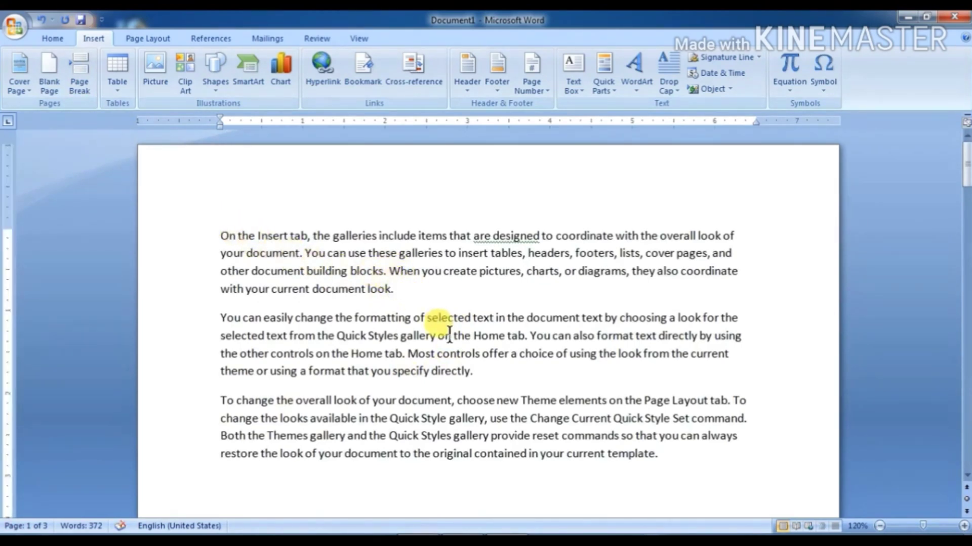
key(ctrl+Return)
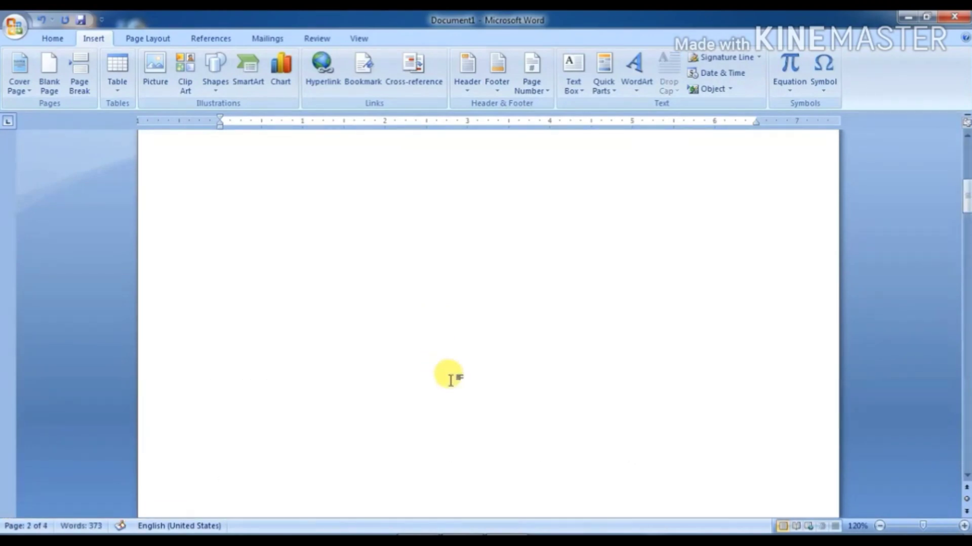
key(ctrl+z)
scroll(419, 380, down, 5)
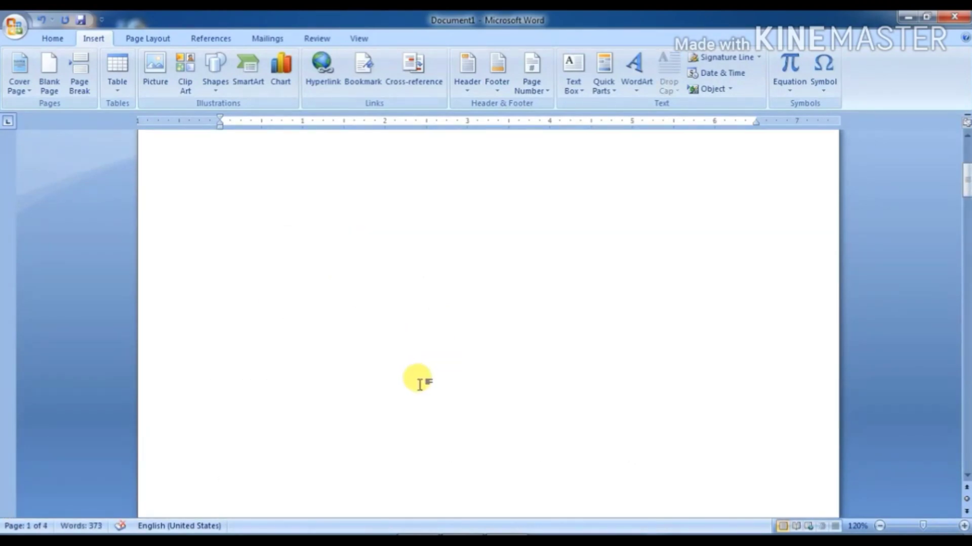
scroll(419, 383, up, 3)
scroll(419, 383, down, 1)
key(ctrl+Return)
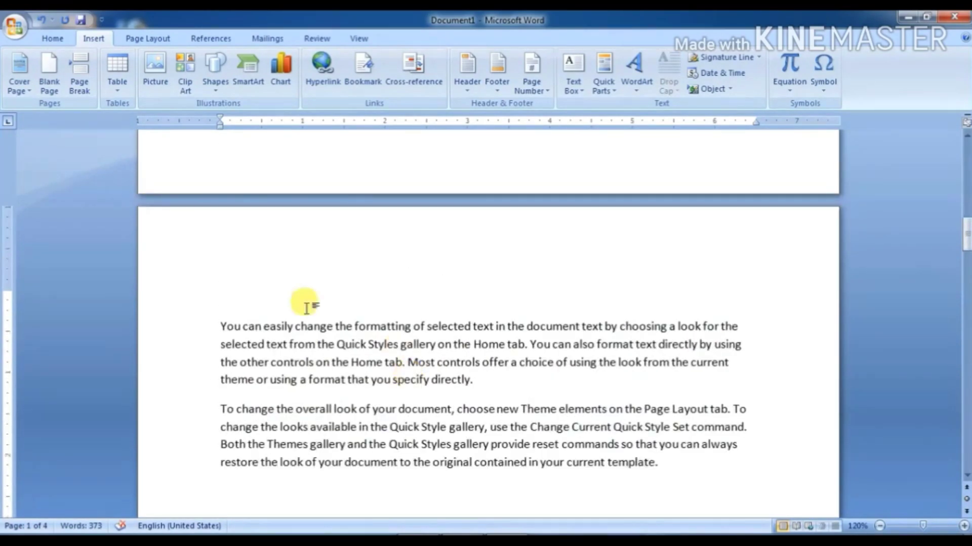
scroll(313, 413, up, 5)
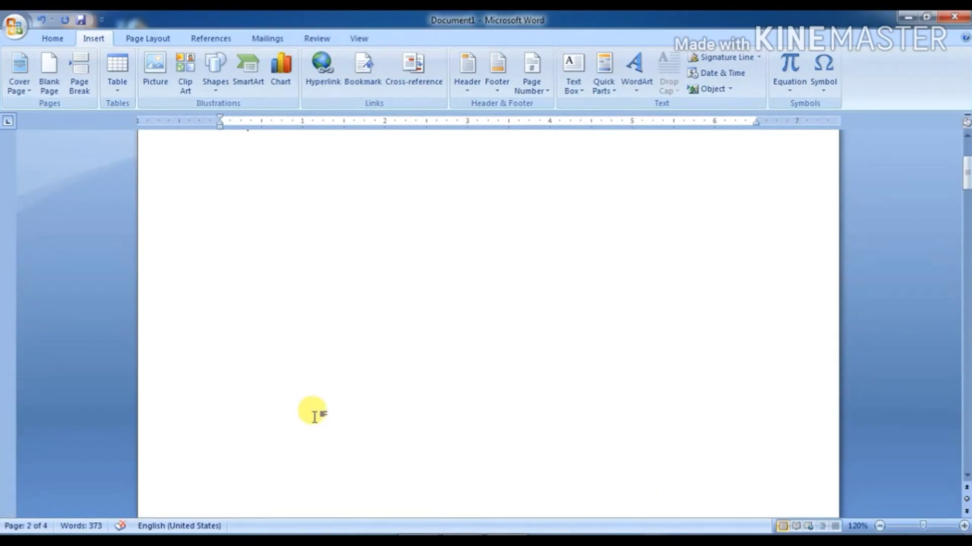
scroll(314, 416, up, 10)
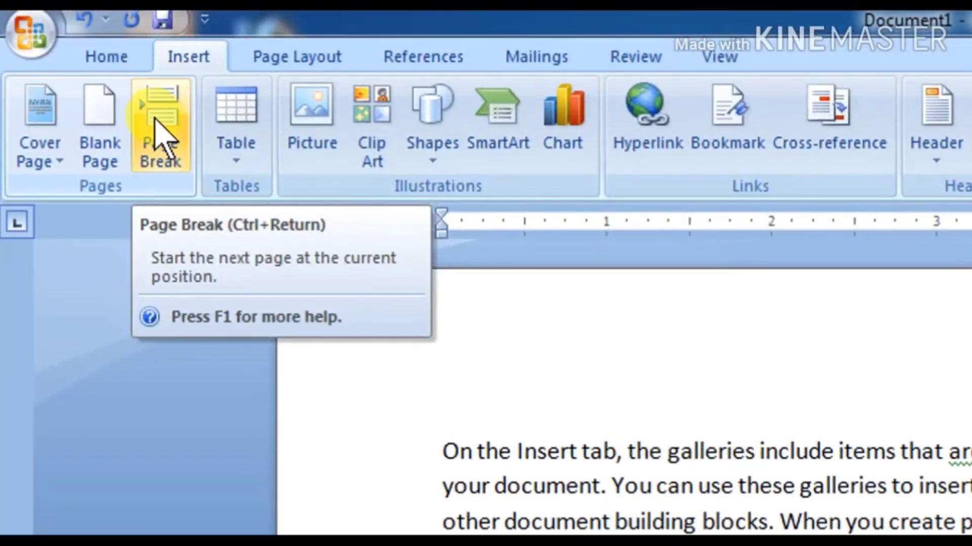
Step: Insert another page break from the Insert tab to start a blank page
click(154, 109)
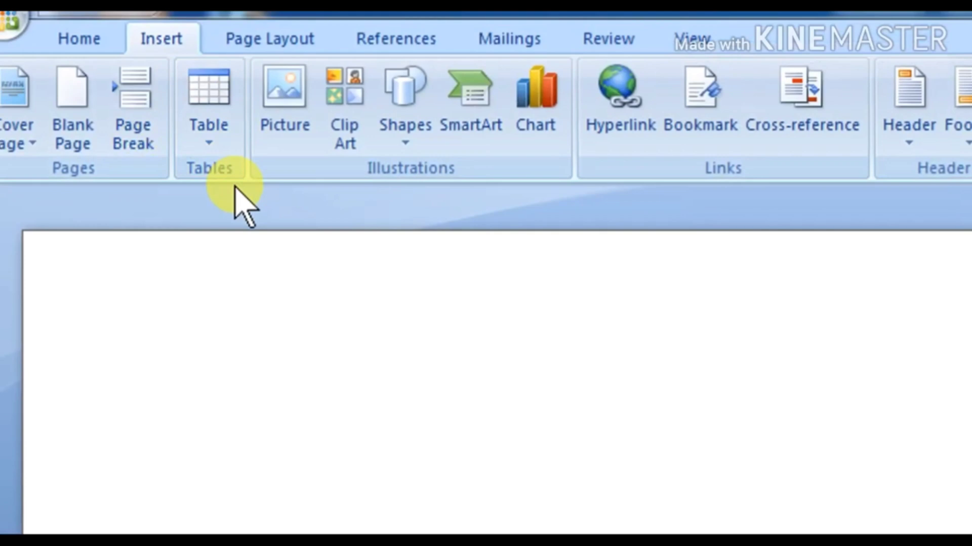
Step: Insert an empty 5-column by 3-row table from the Table grid
click(200, 144)
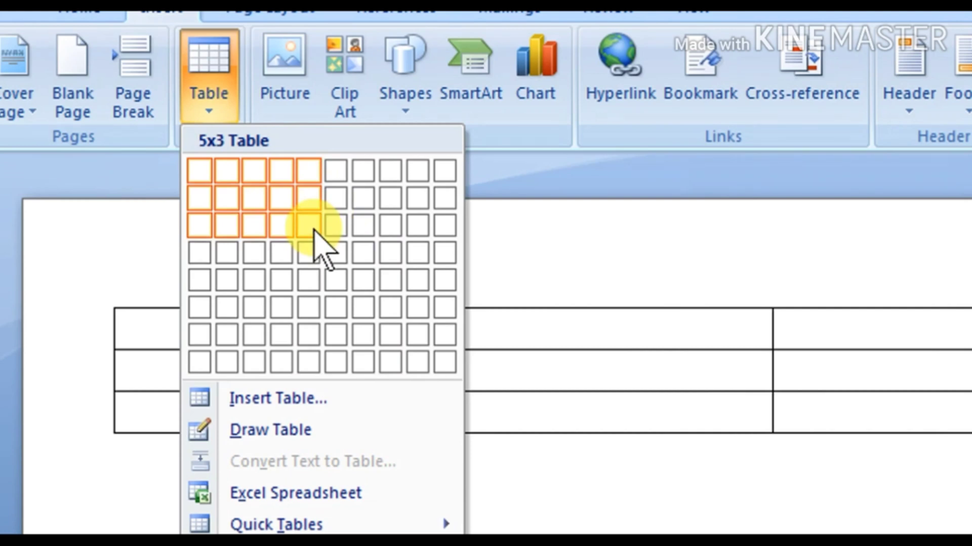
click(314, 227)
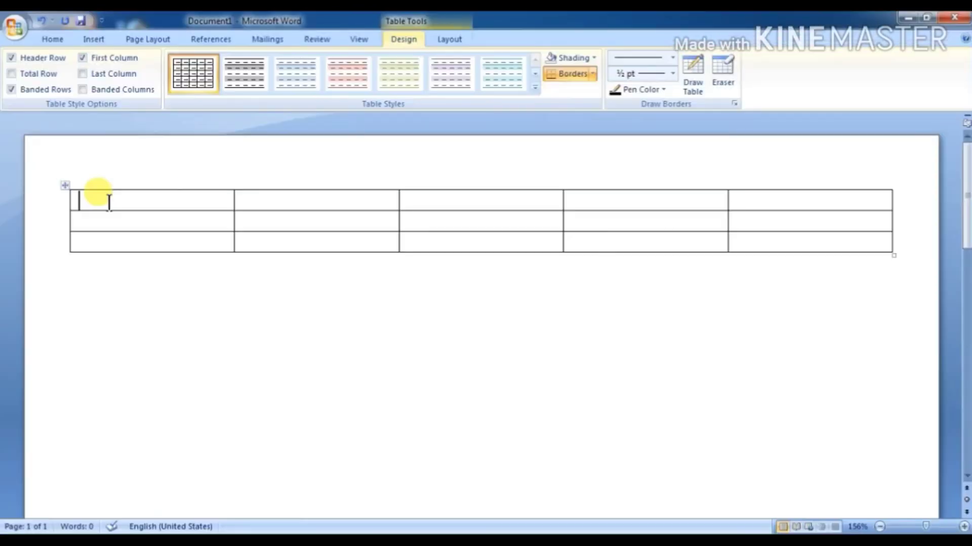
Step: Fill the first three cells with a first name, a surname and 'name', then return to the first cell
text(R)
text(gupta)
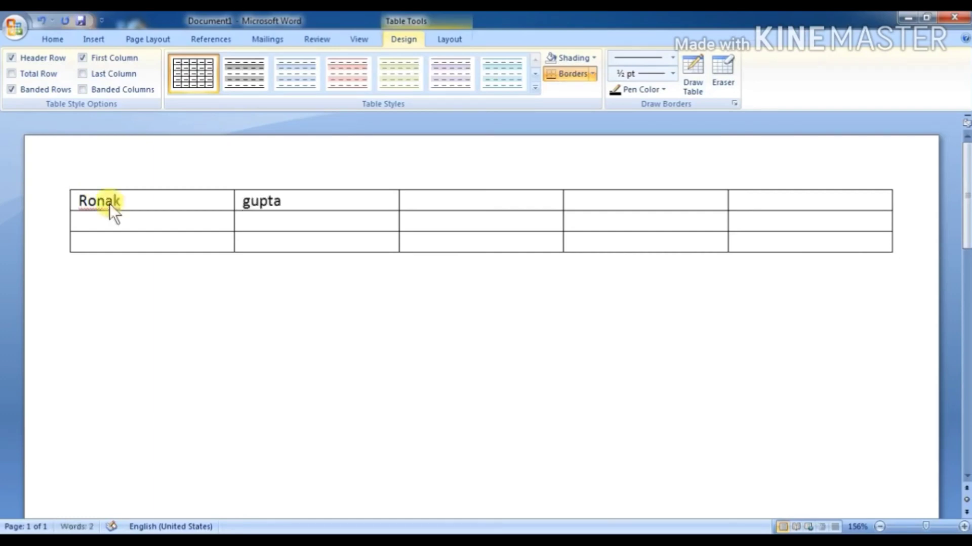
key(Tab)
text(name)
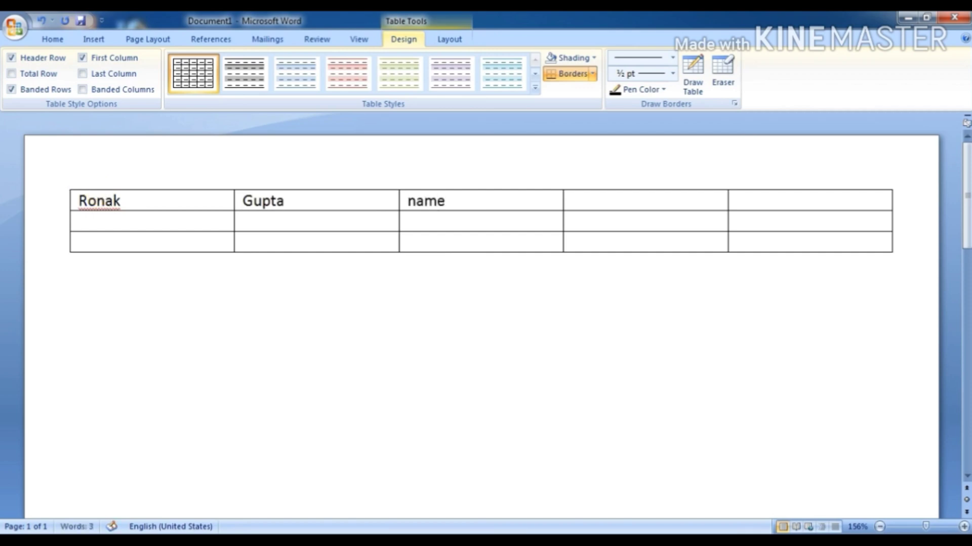
key(Tab)
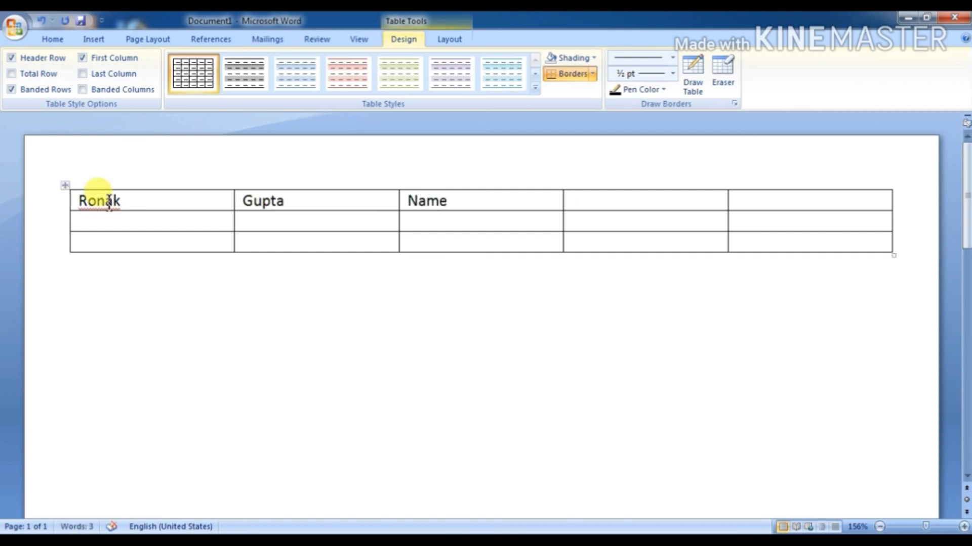
key(shift+Tab)
key(shift+Tab)
key(shift+Tab)
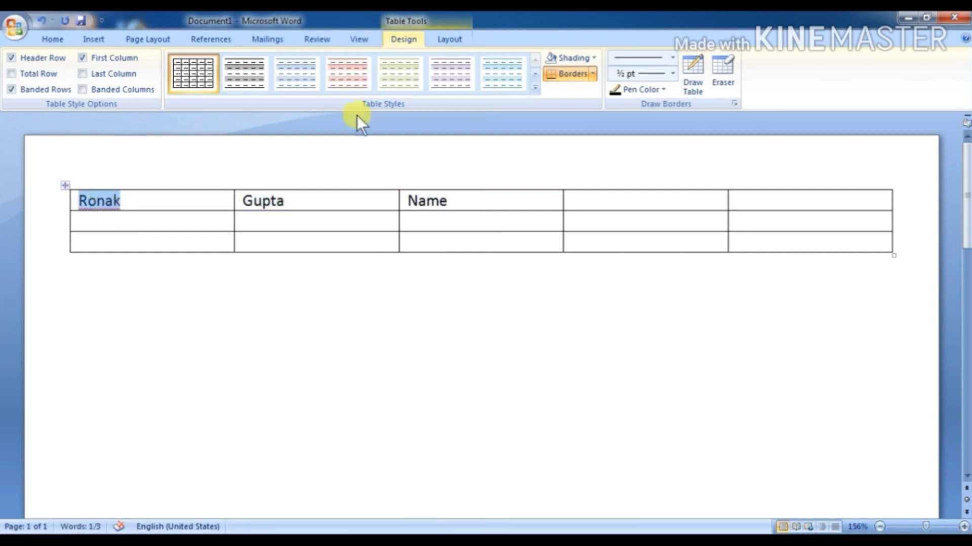
Step: Add an empty paragraph below the first table
click(94, 41)
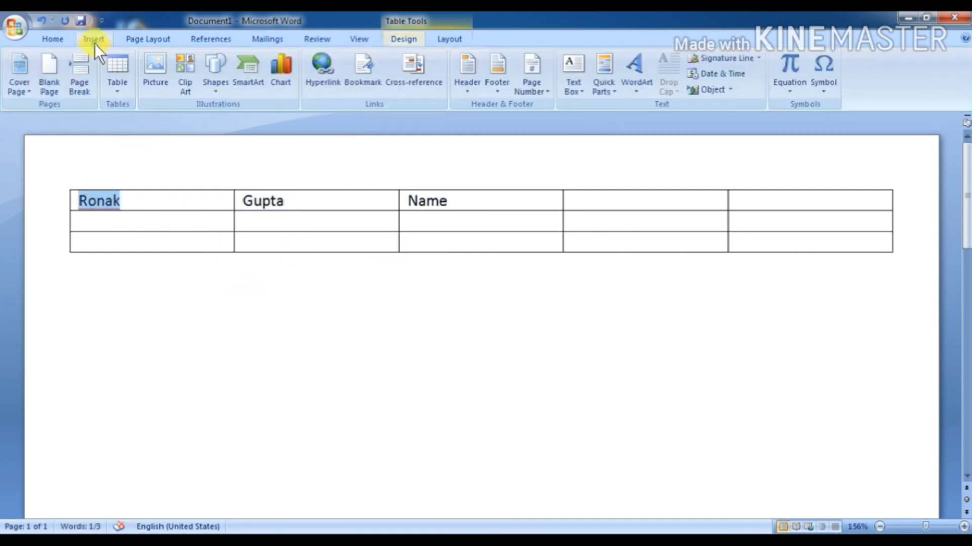
click(117, 89)
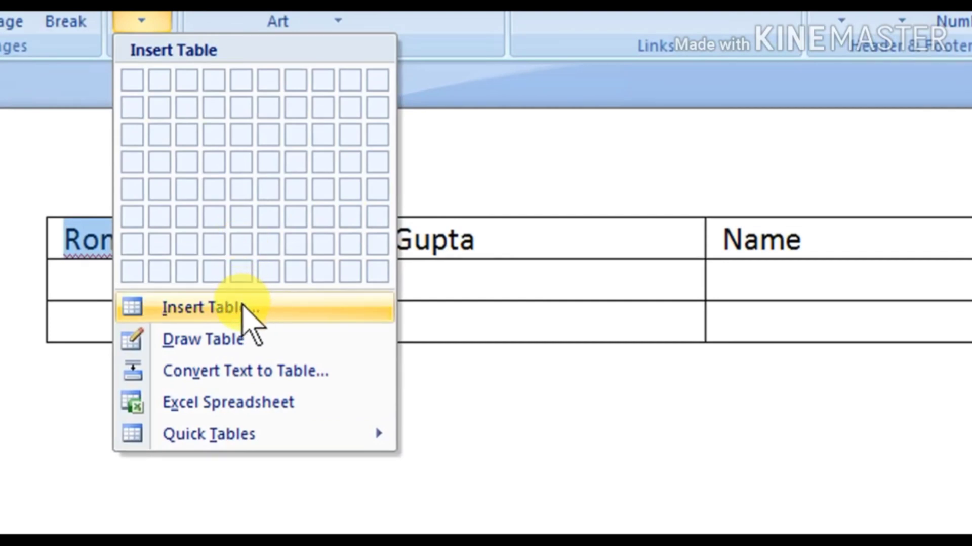
click(529, 396)
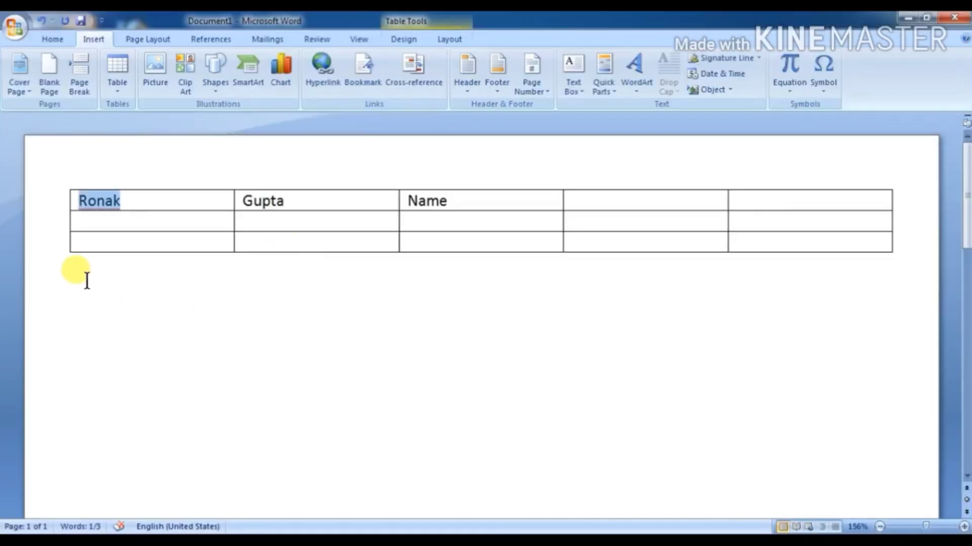
click(78, 288)
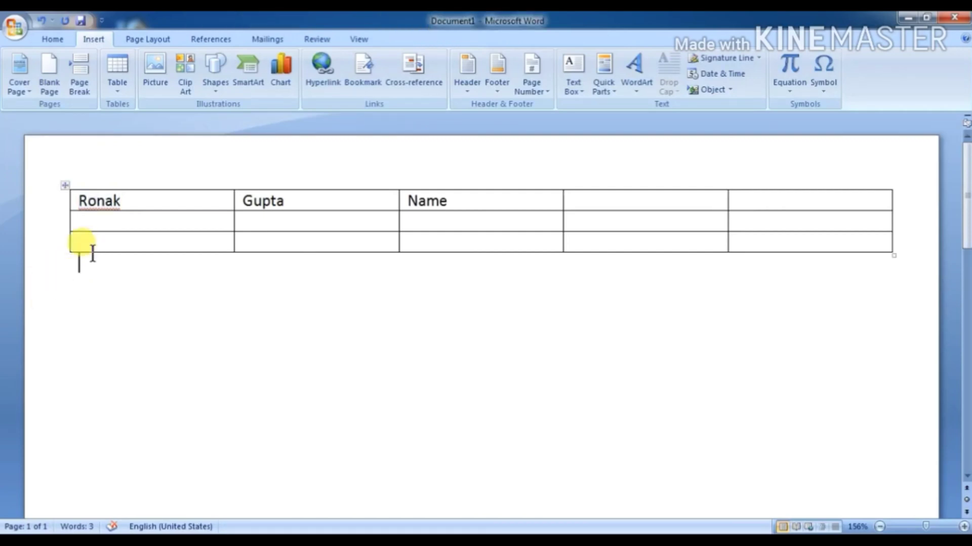
key(Return)
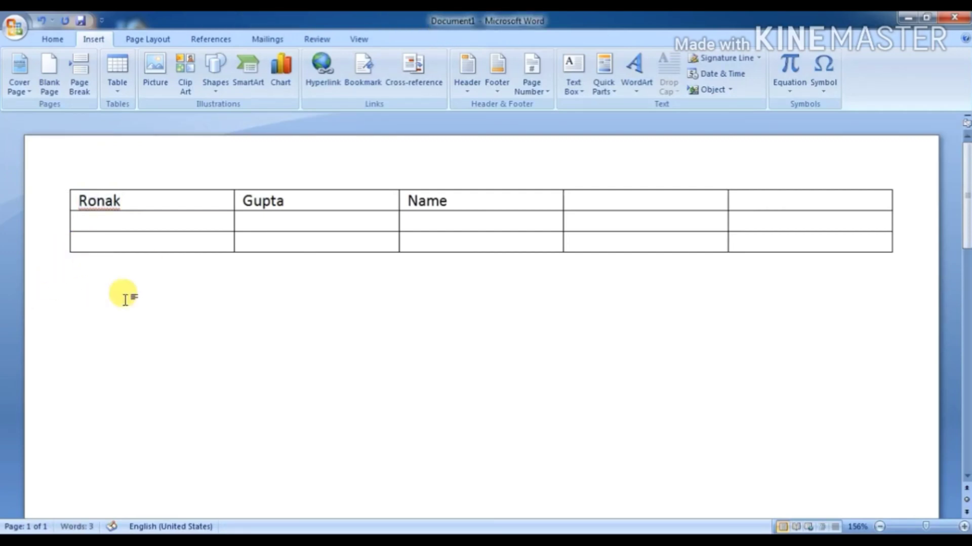
Step: Insert a 20-column, 3-row table through the Insert Table dialog
click(120, 90)
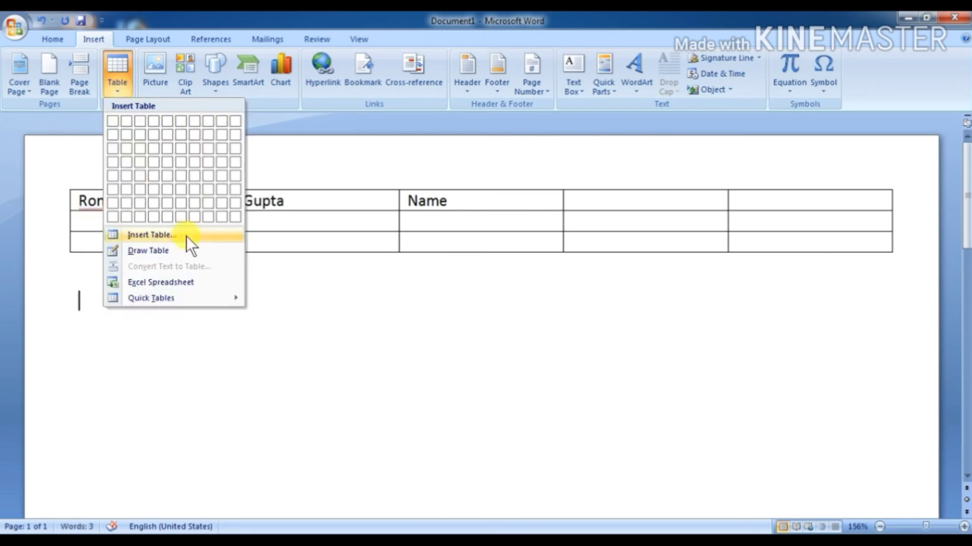
click(154, 237)
drag(307, 173, 394, 212)
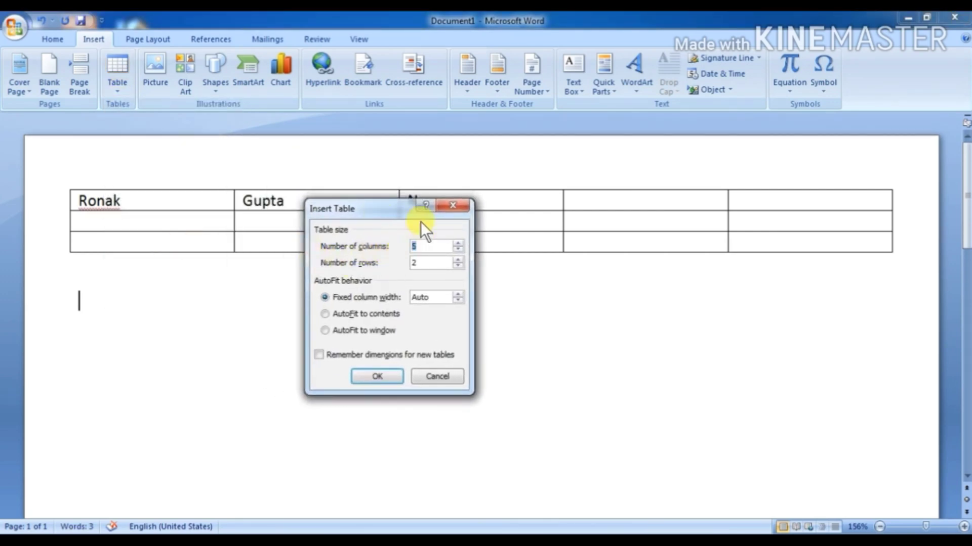
text(20)
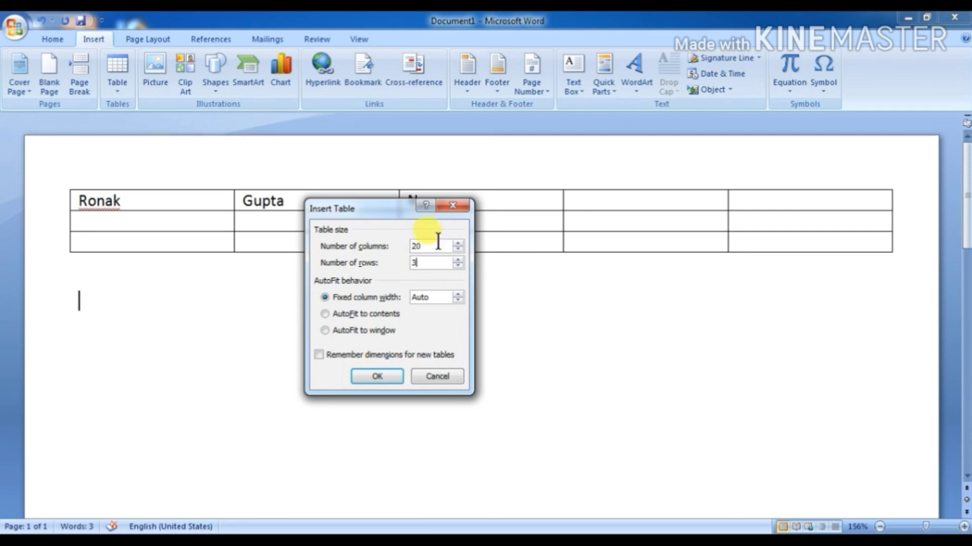
click(385, 376)
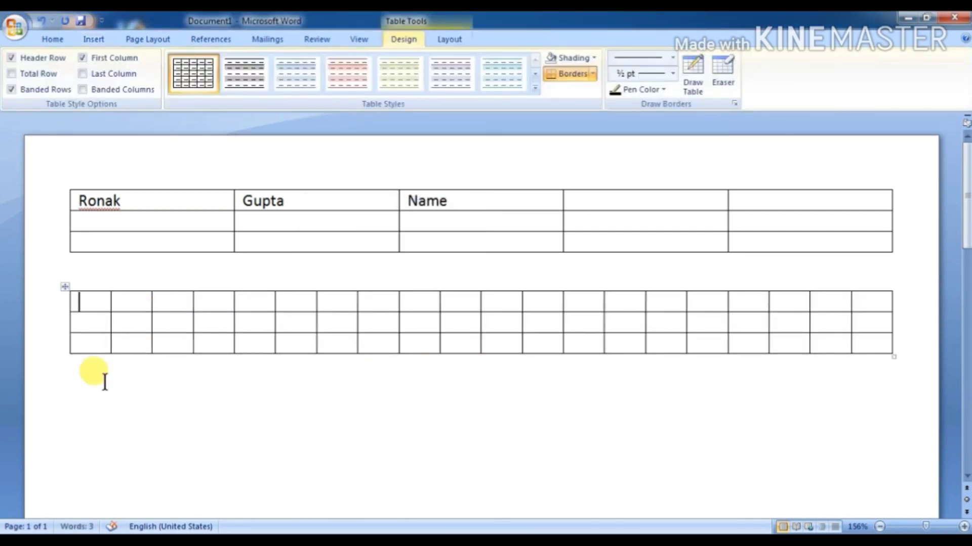
click(84, 384)
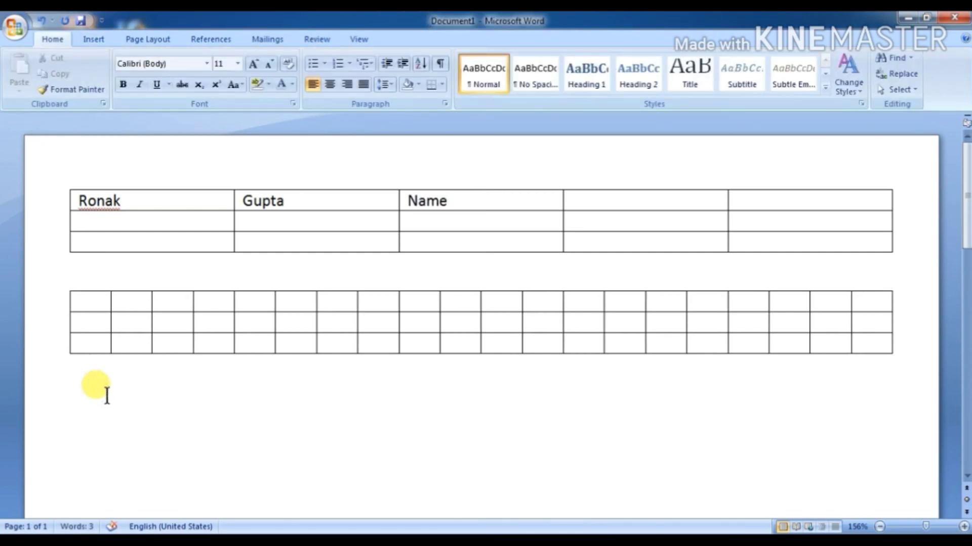
Step: Insert a 5-column, 2-row table with fixed 0.5" column width below the 20-column table
scroll(147, 233, down, 4)
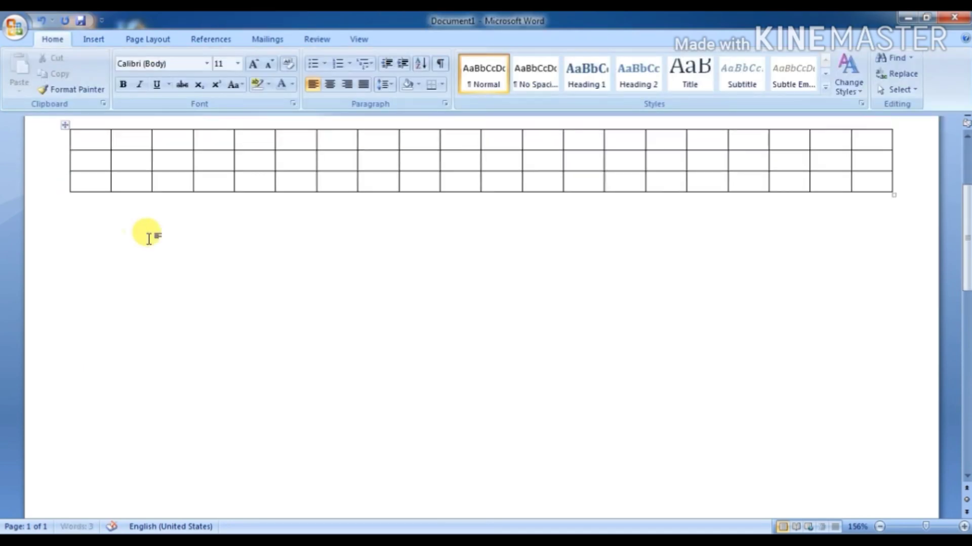
click(95, 40)
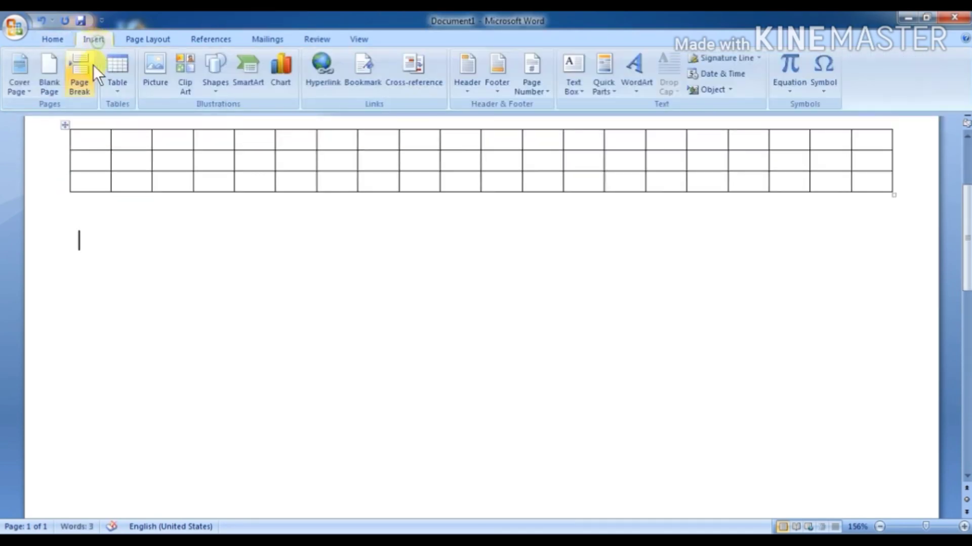
click(120, 95)
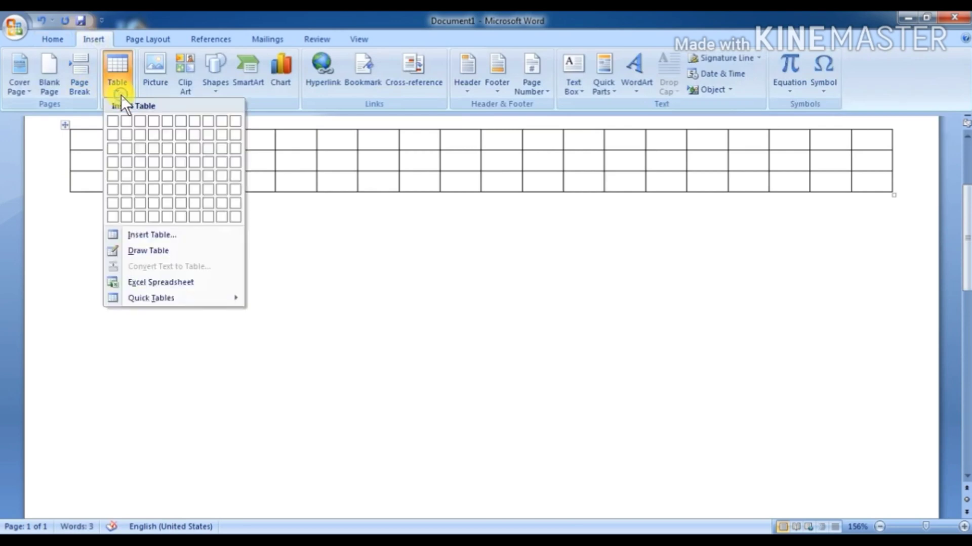
click(156, 235)
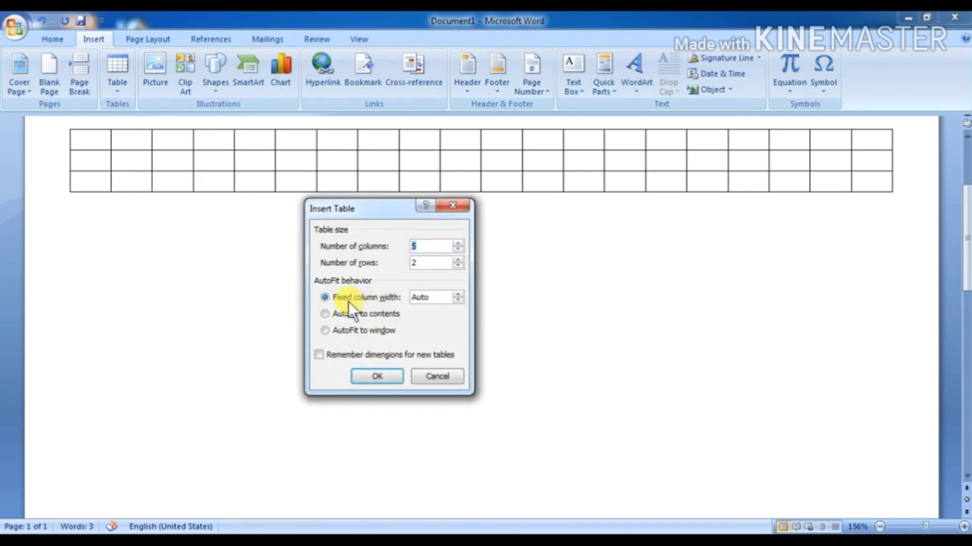
click(455, 301)
click(458, 294)
click(388, 375)
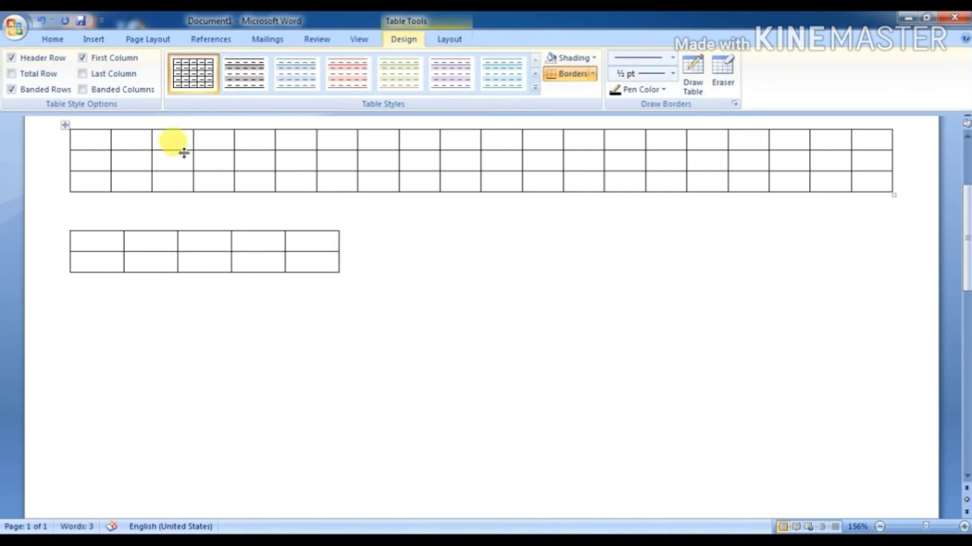
click(87, 315)
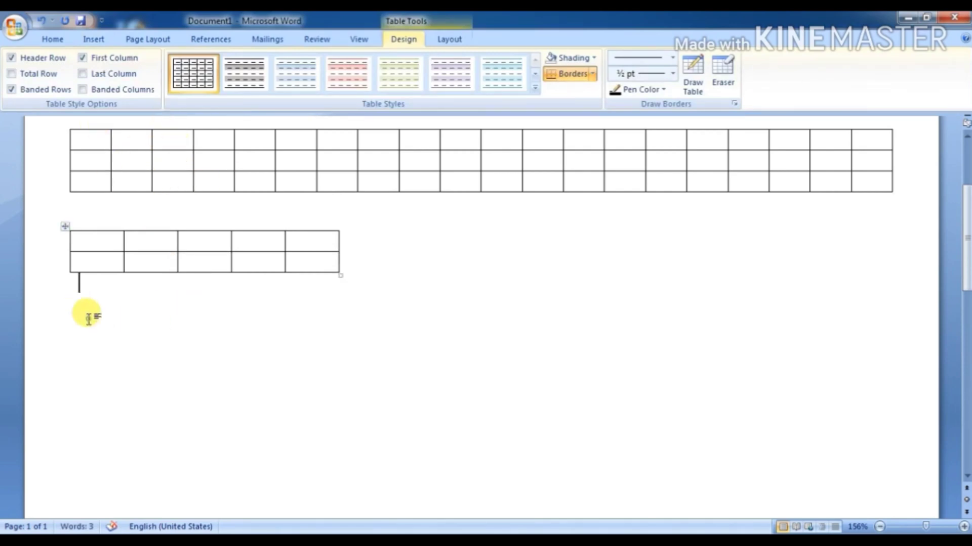
Step: Insert a 5-by-2 table set to AutoFit to contents and type NAME and CLASS
scroll(74, 124, down, 1)
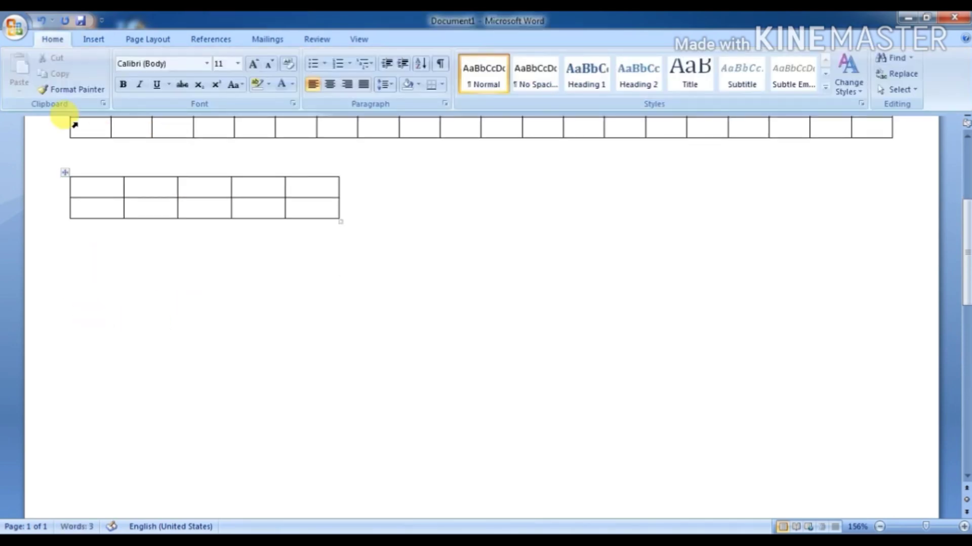
click(94, 39)
click(113, 85)
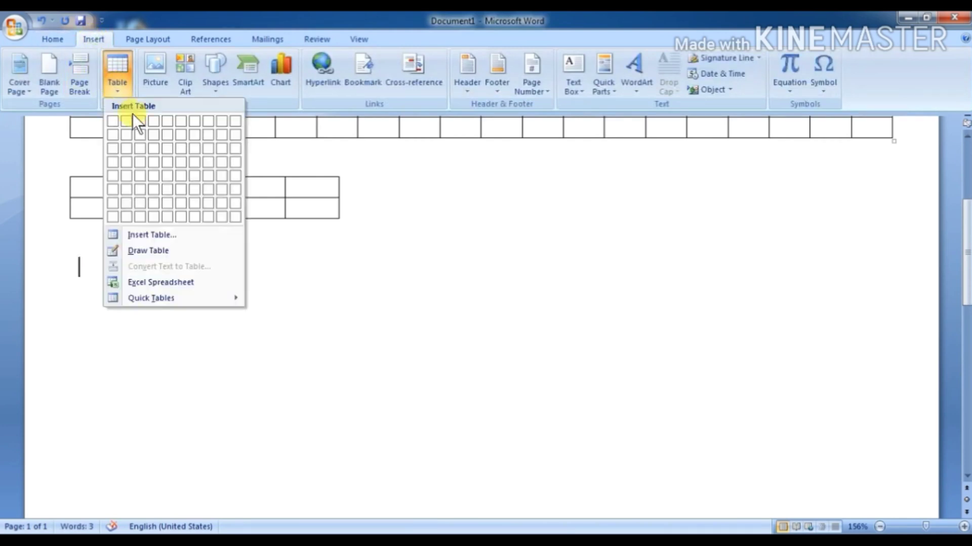
click(147, 236)
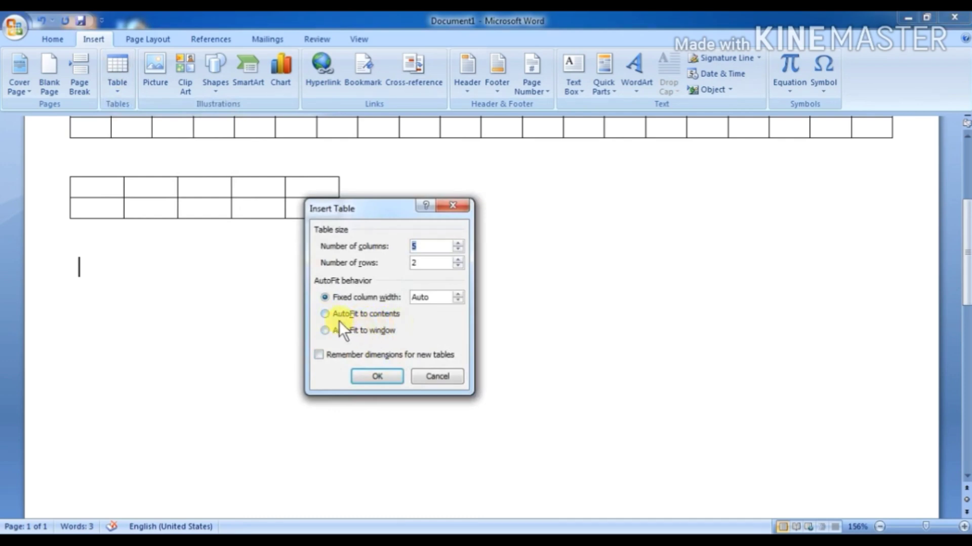
click(327, 314)
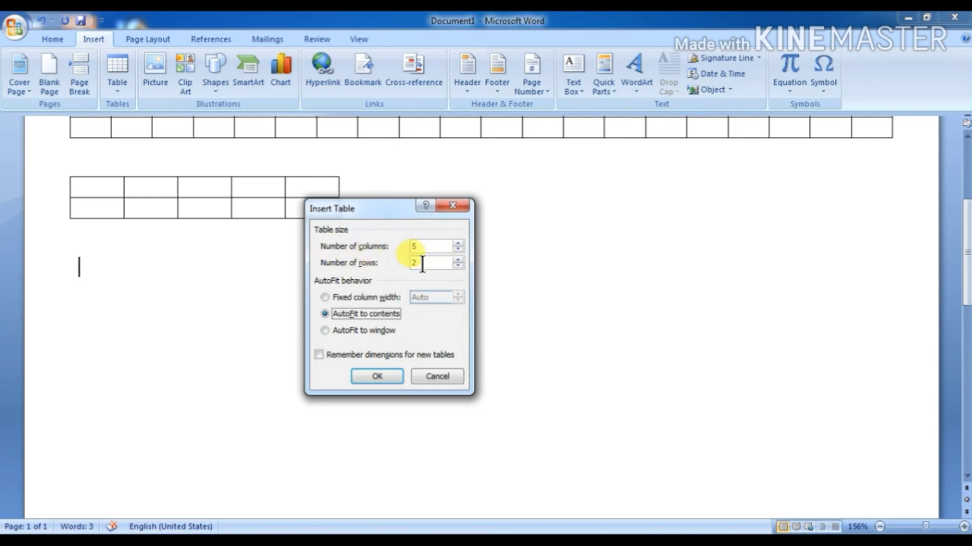
click(383, 372)
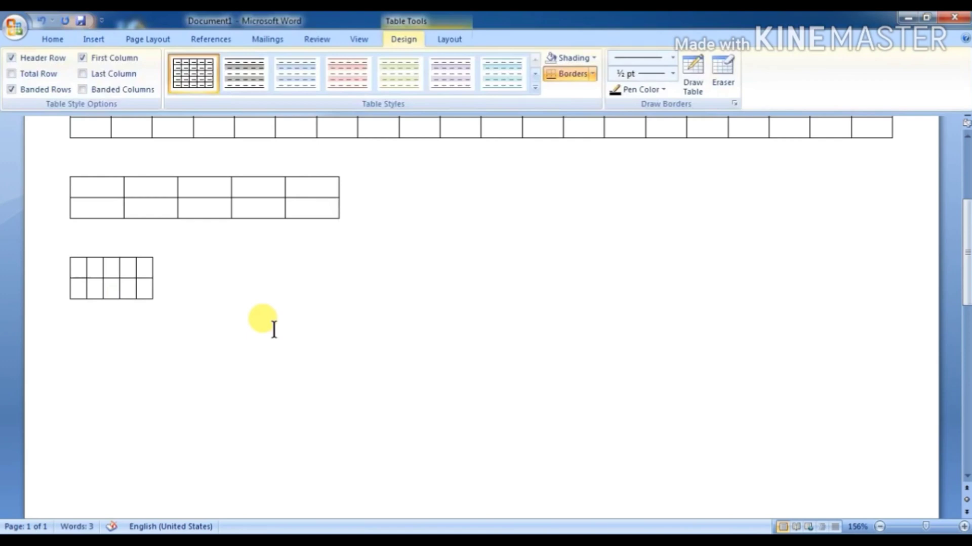
text(NAME )
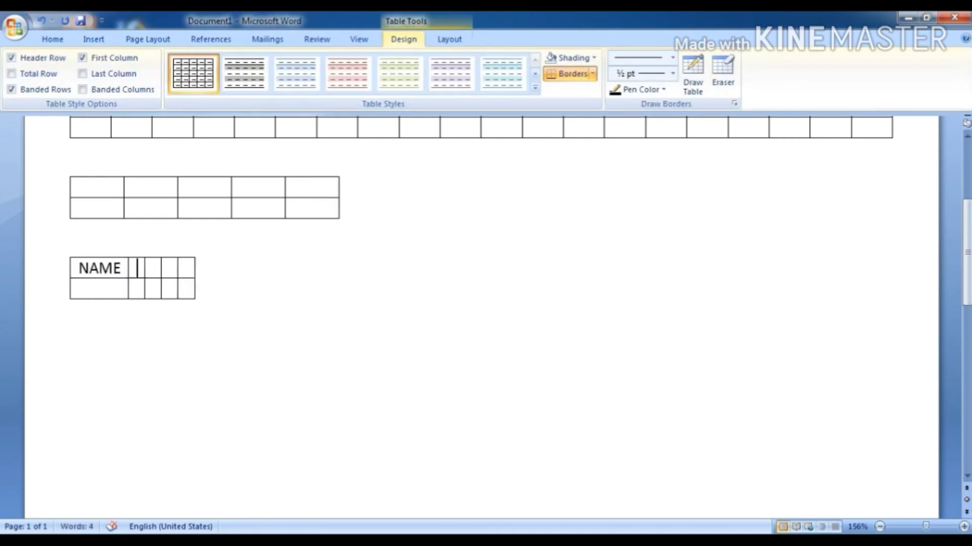
text(CLASS)
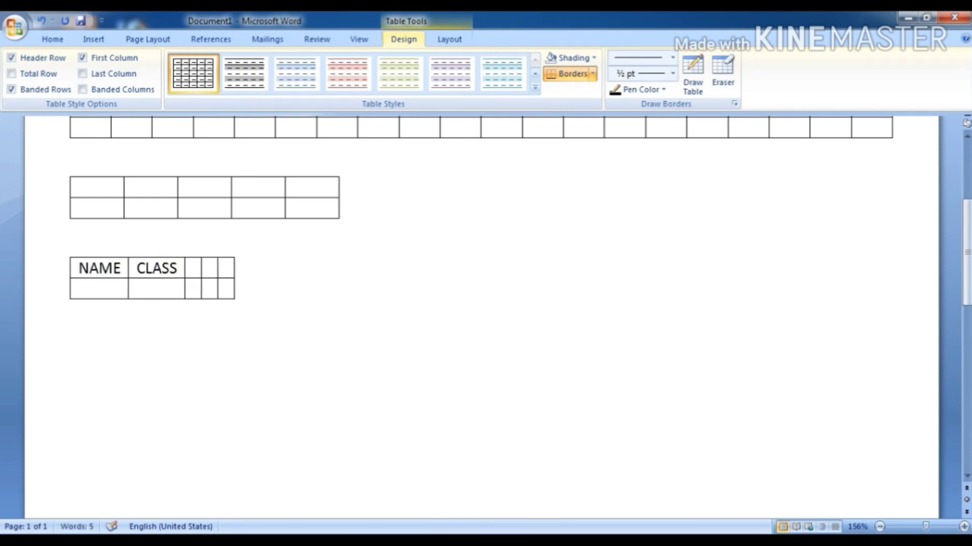
Step: Add WORK, NUMBER and PERCENTAGE to the header row, fixing the typo in WORK
key(Tab)
text(WOE)
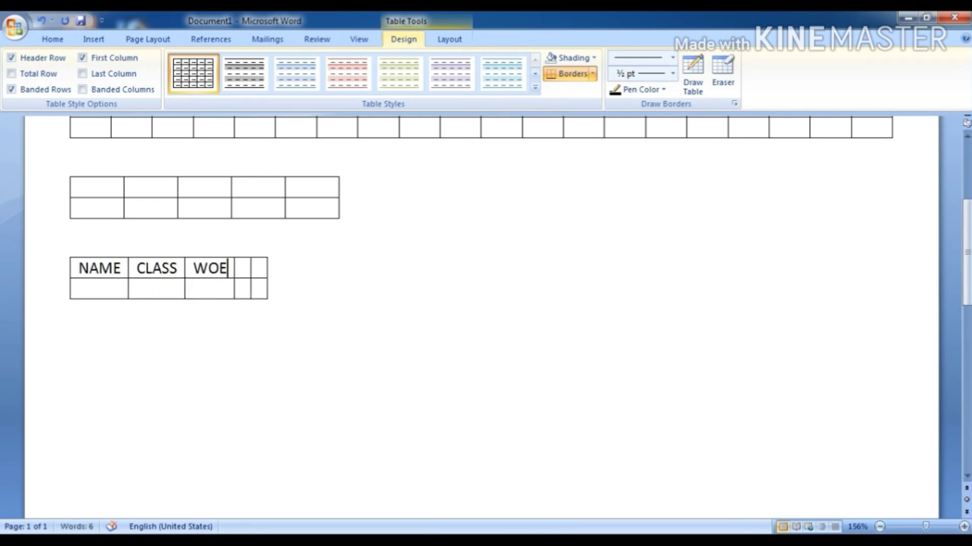
key(BackSpace)
text(RK)
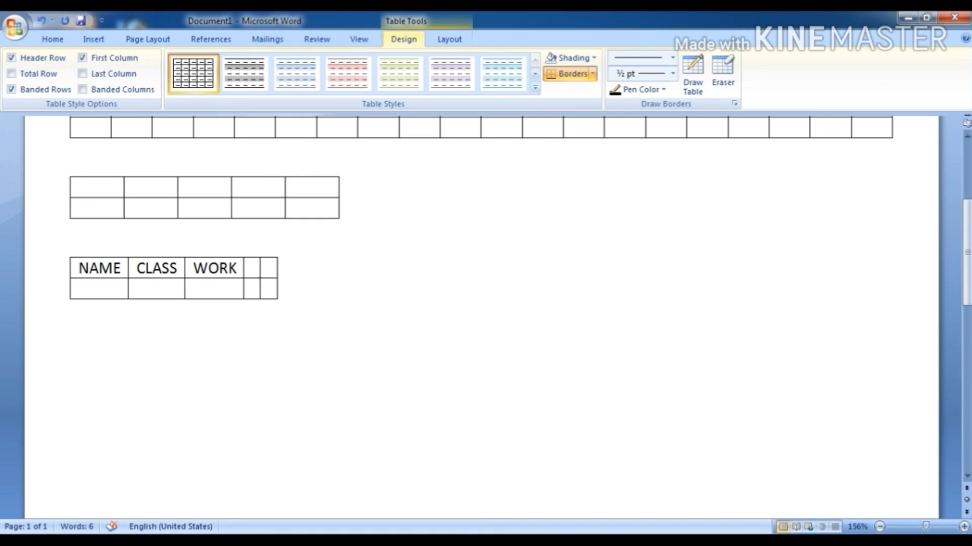
text(NUMBER )
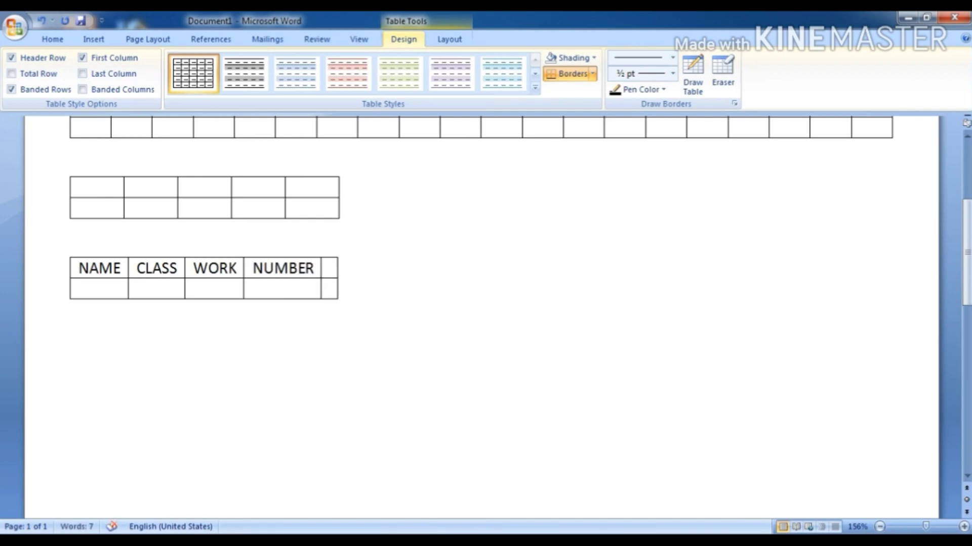
text(PERCENTA)
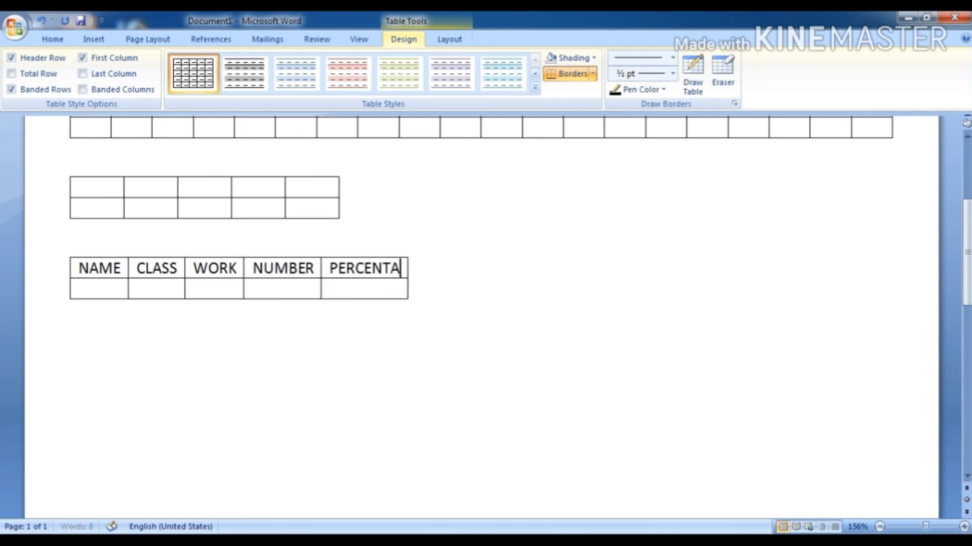
text(GE)
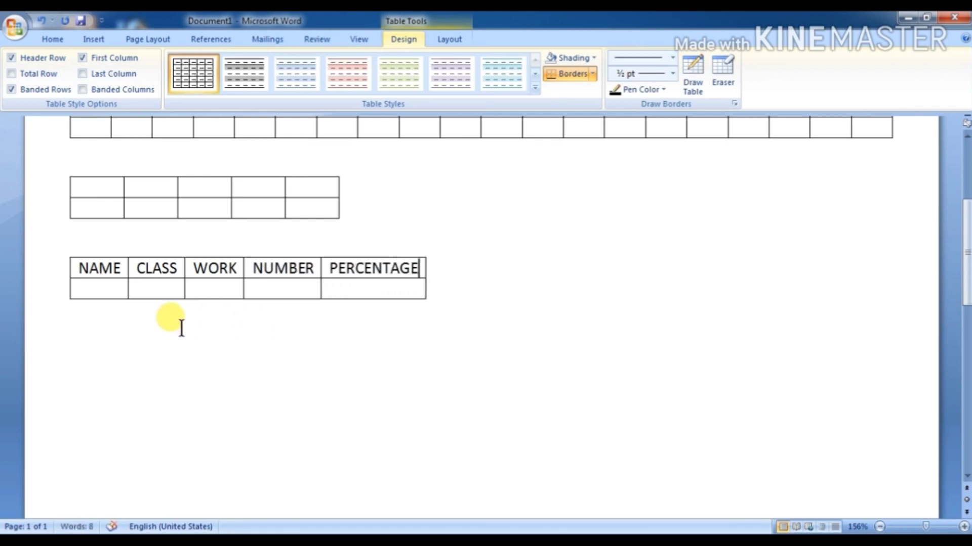
Step: Insert a 5-by-2 table set to AutoFit to window below the header table
click(88, 40)
click(118, 81)
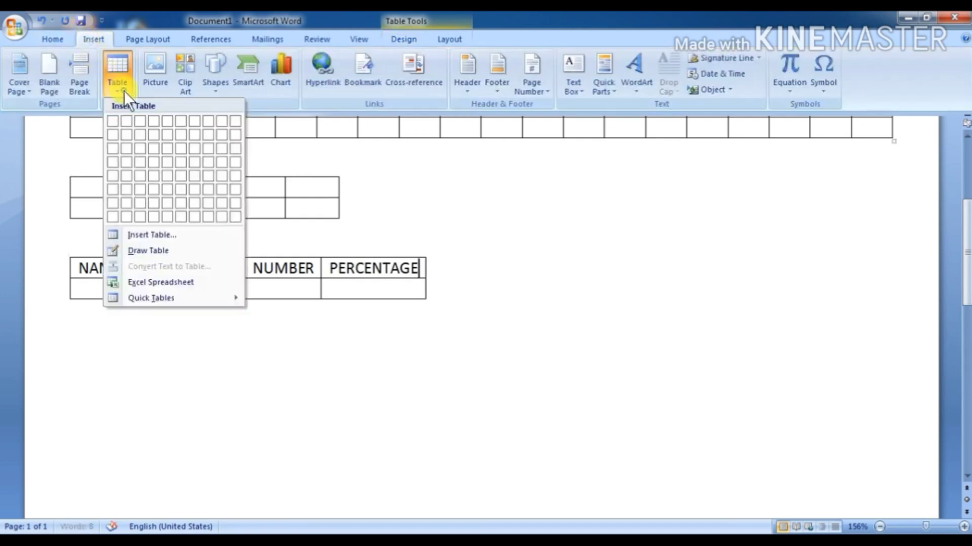
click(137, 235)
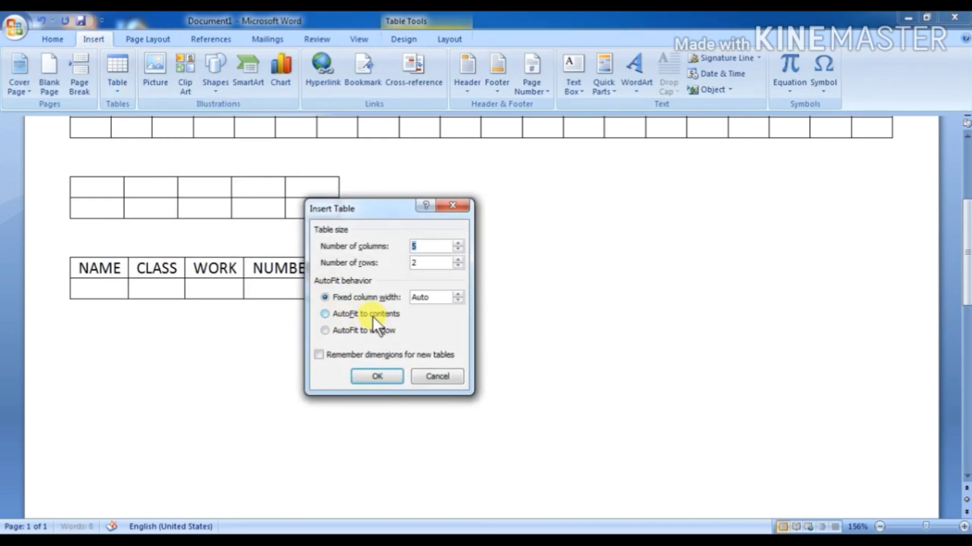
click(433, 381)
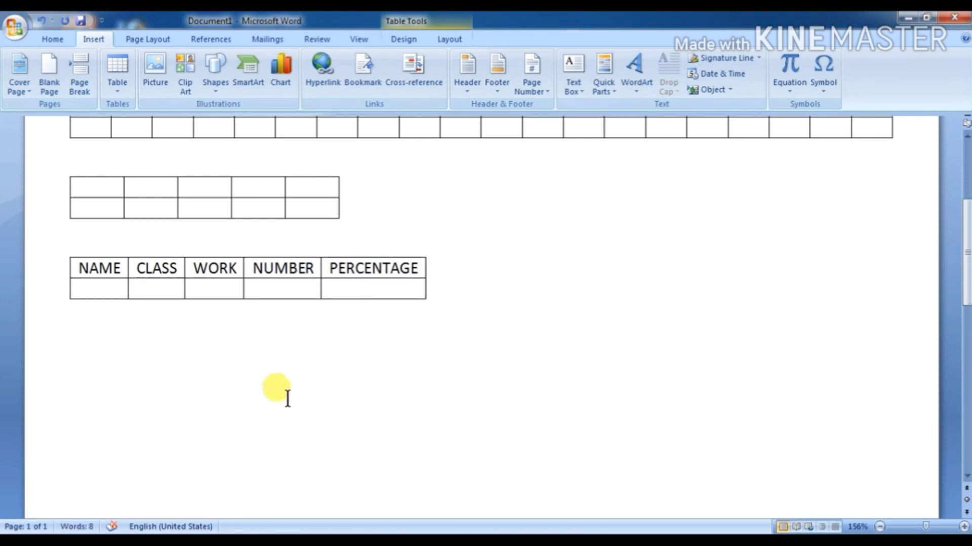
click(78, 346)
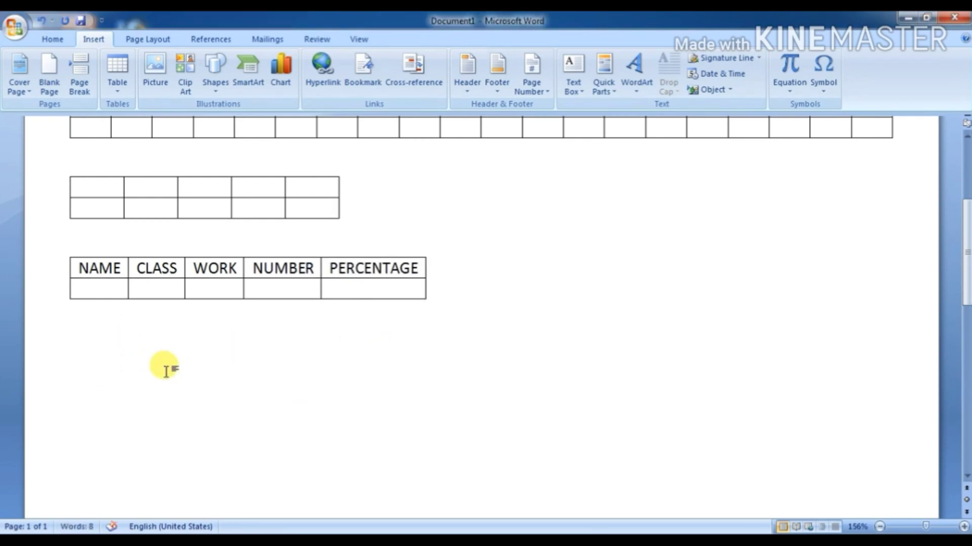
scroll(87, 354, down, 2)
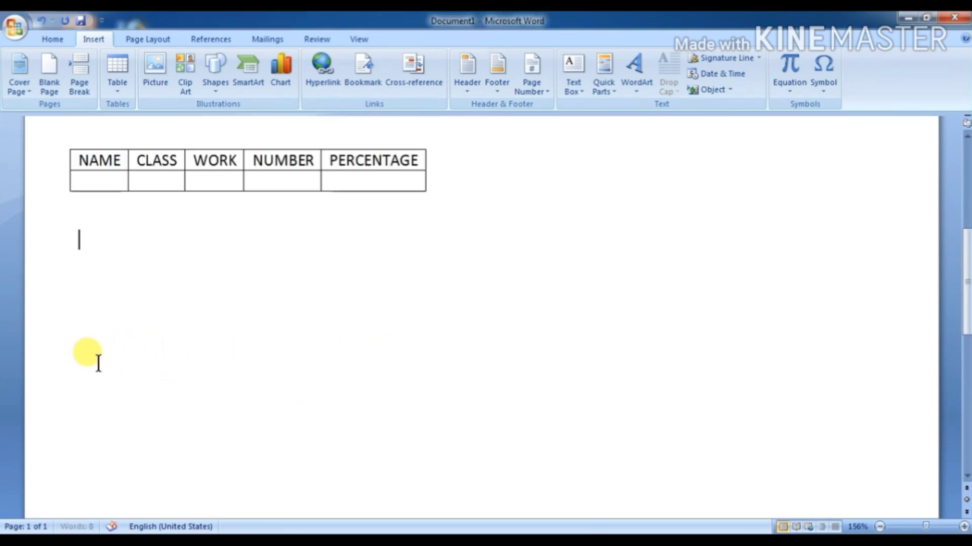
click(110, 87)
click(136, 235)
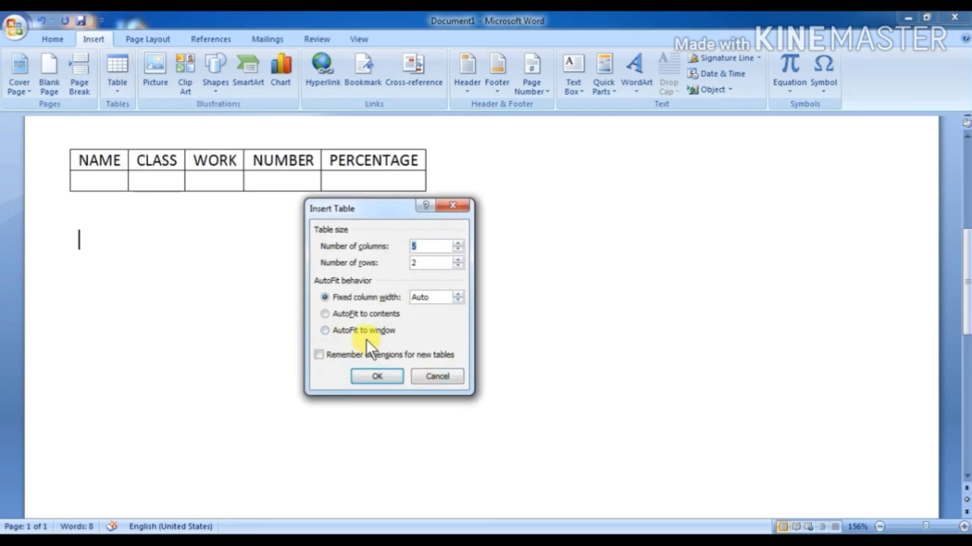
click(324, 330)
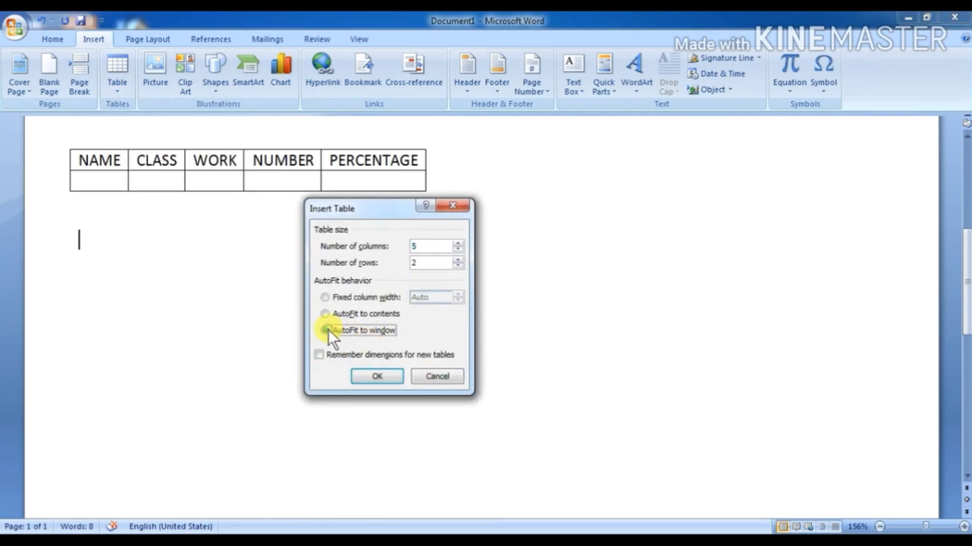
click(391, 376)
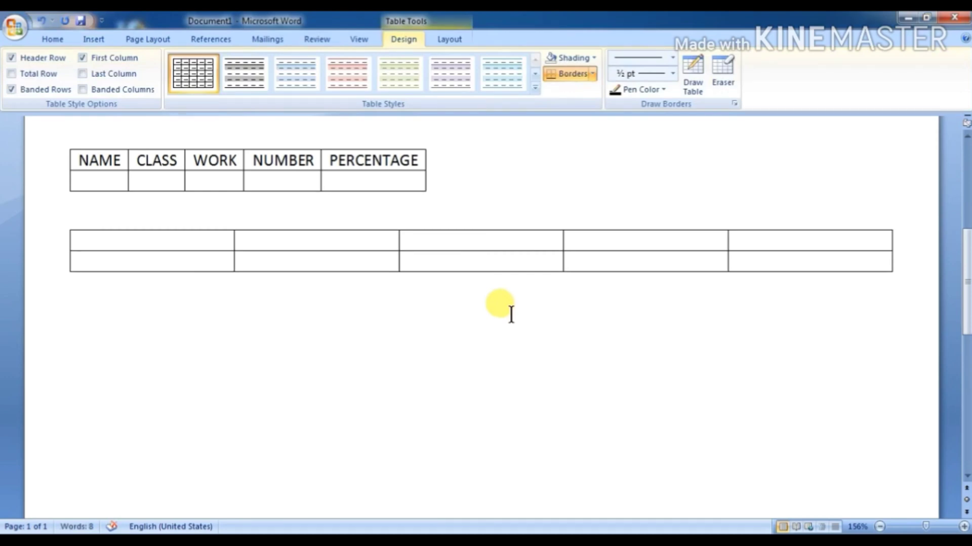
Step: Type NAME and CLASS into the new table's first two cells
text(NAME)
key(Tab)
text(C)
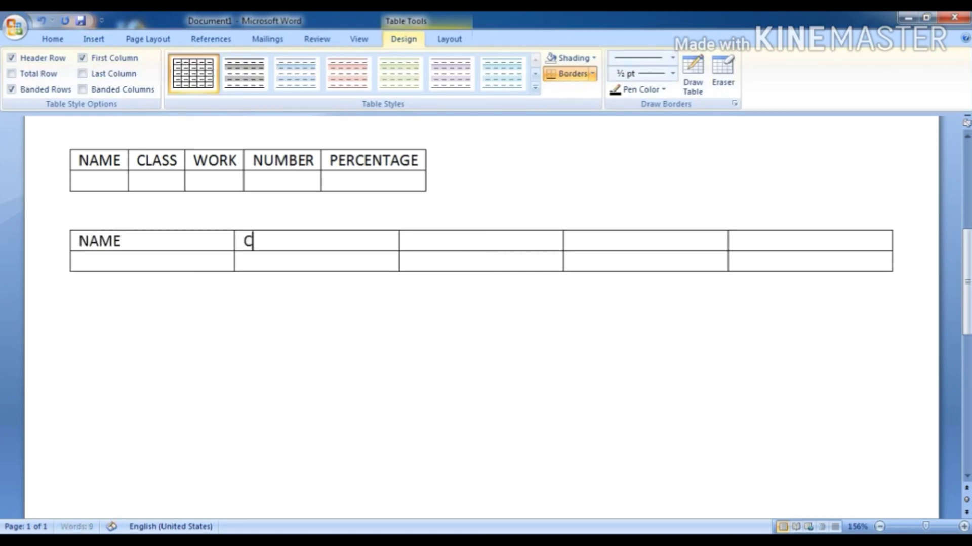
text(LASS)
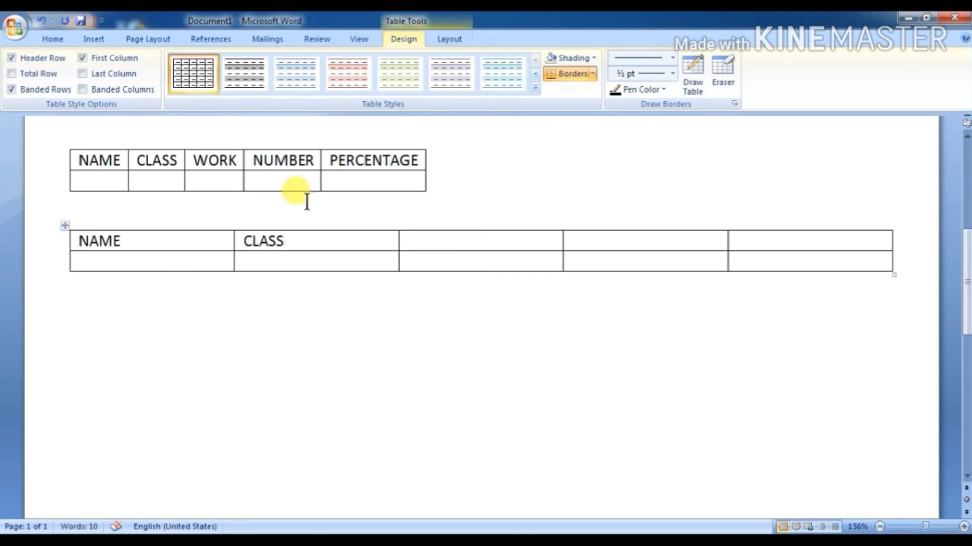
double_click(96, 318)
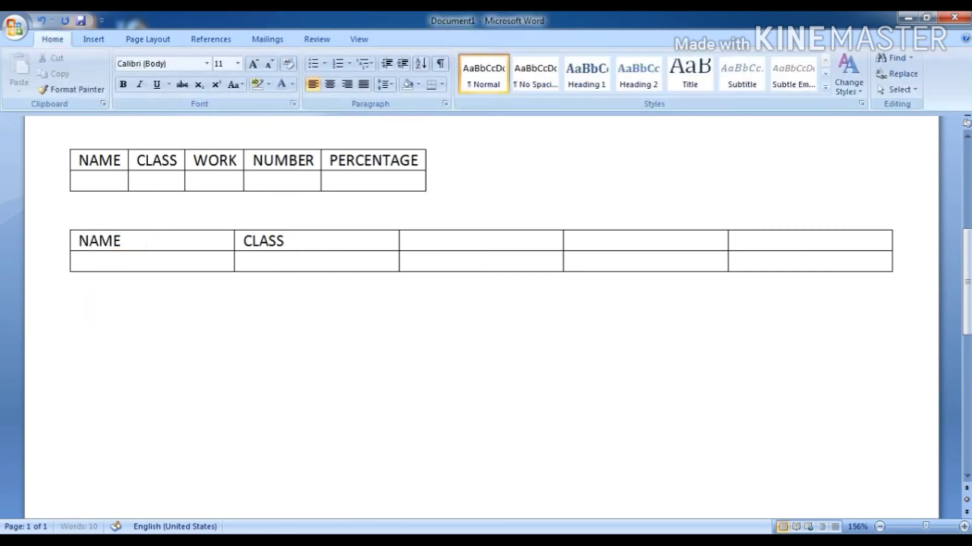
click(102, 37)
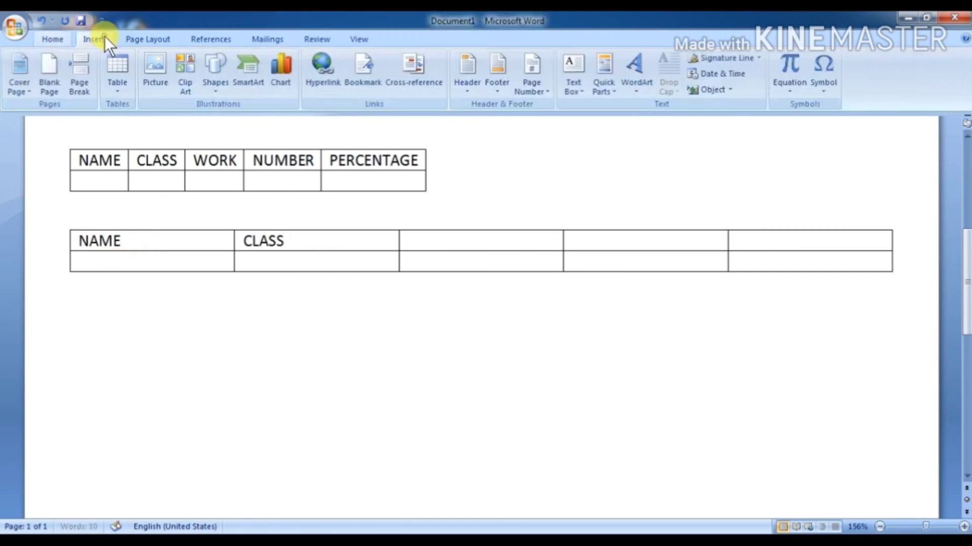
Step: Insert another 5-by-2 table below the NAME/CLASS table, remembering its dimensions for new tables
click(114, 86)
click(142, 237)
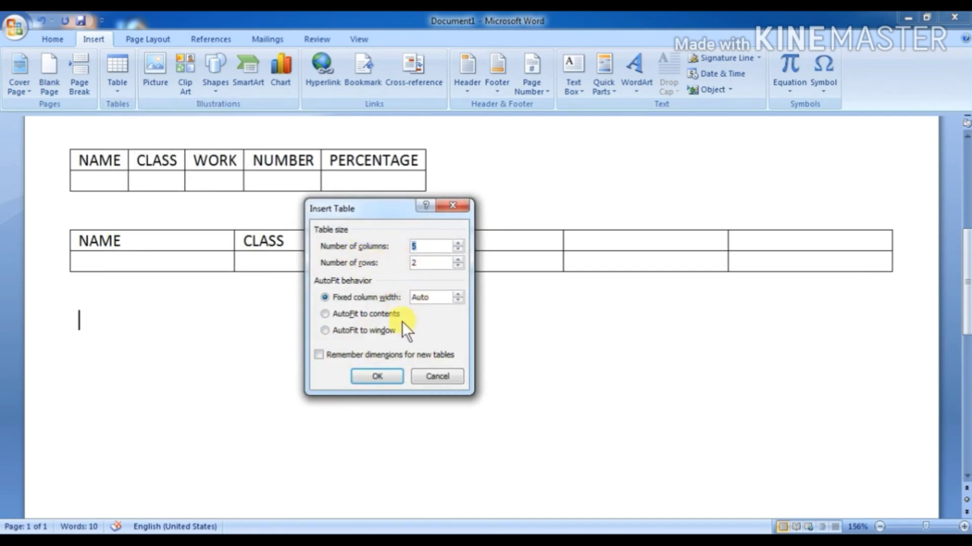
click(326, 355)
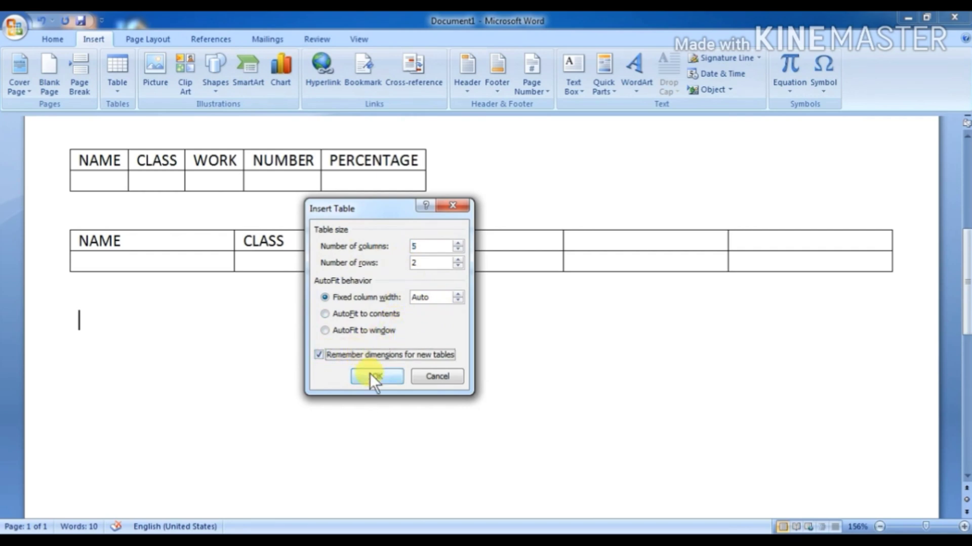
click(372, 377)
click(95, 419)
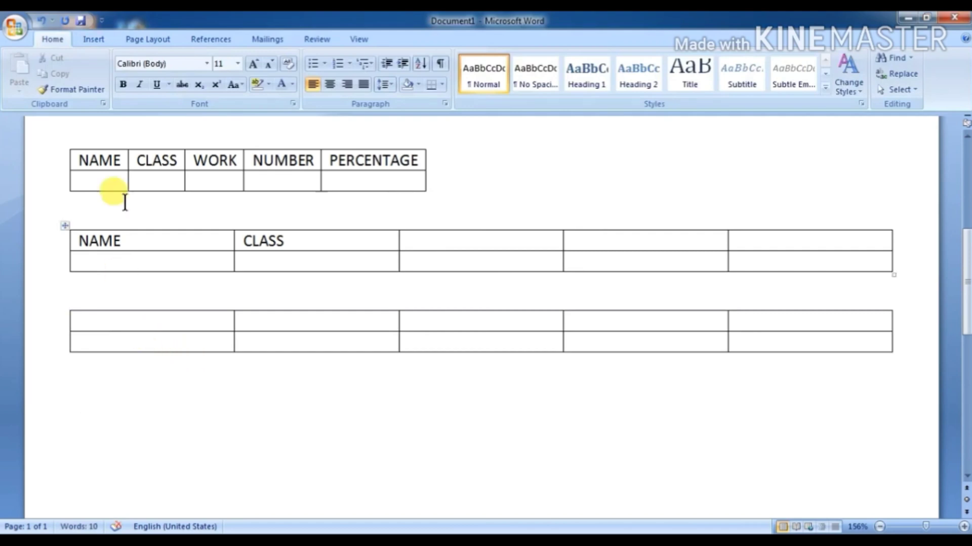
click(87, 40)
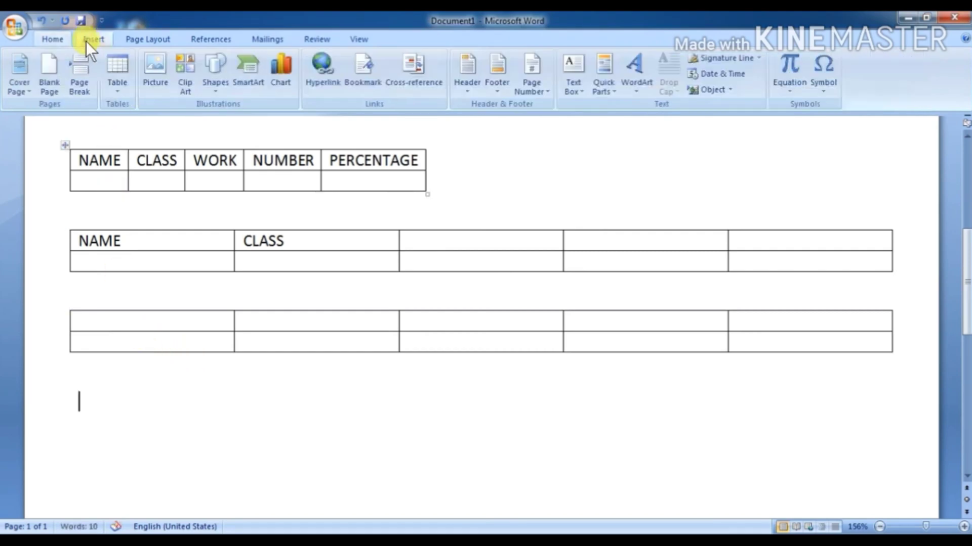
Step: Insert a 6-column, 3-row table with fixed 0.3-inch columns, remembering the dimensions, and move below it
click(113, 93)
click(171, 236)
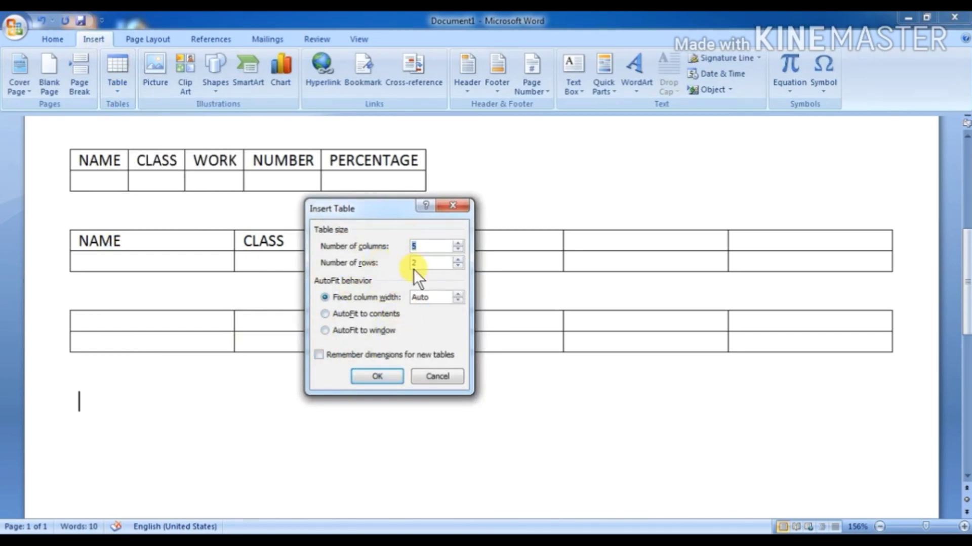
click(460, 244)
click(459, 260)
click(457, 295)
click(321, 354)
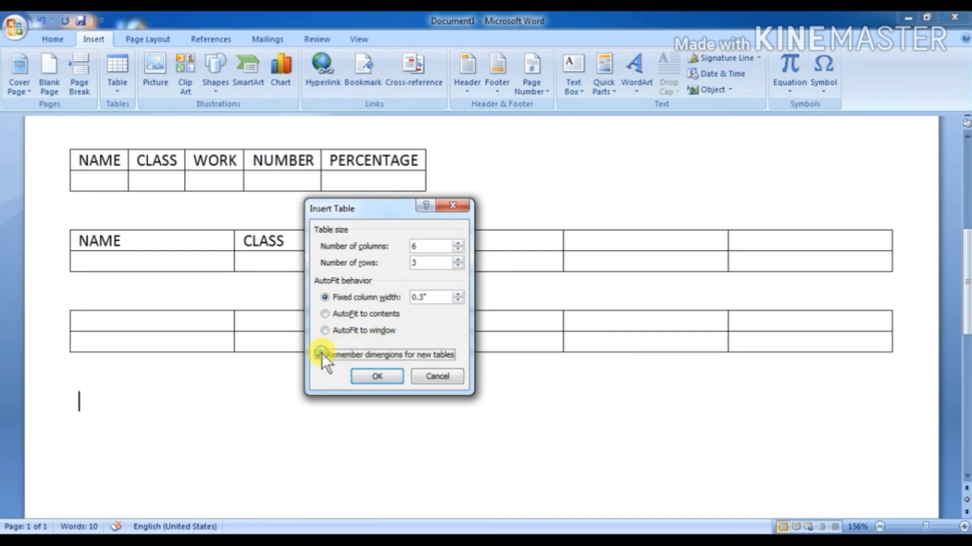
click(375, 377)
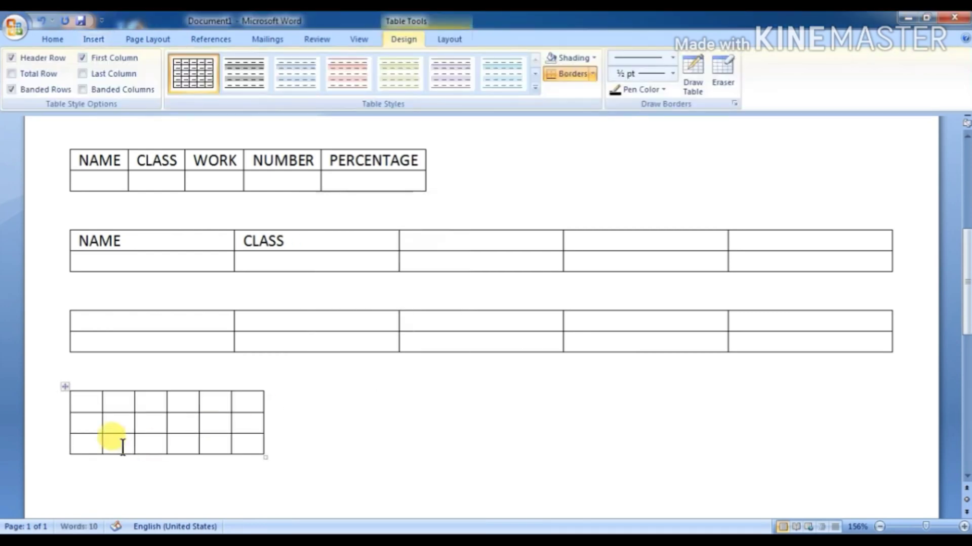
scroll(199, 437, down, 3)
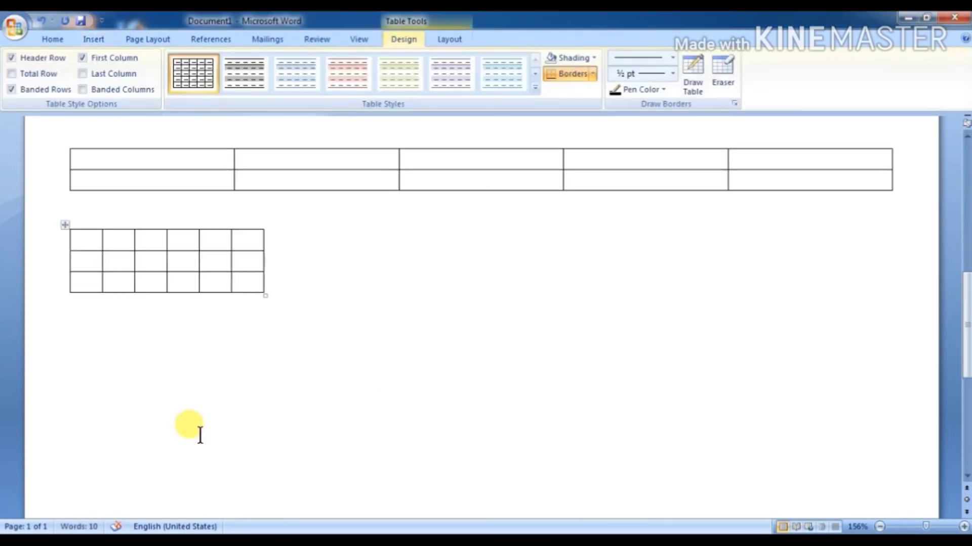
click(87, 328)
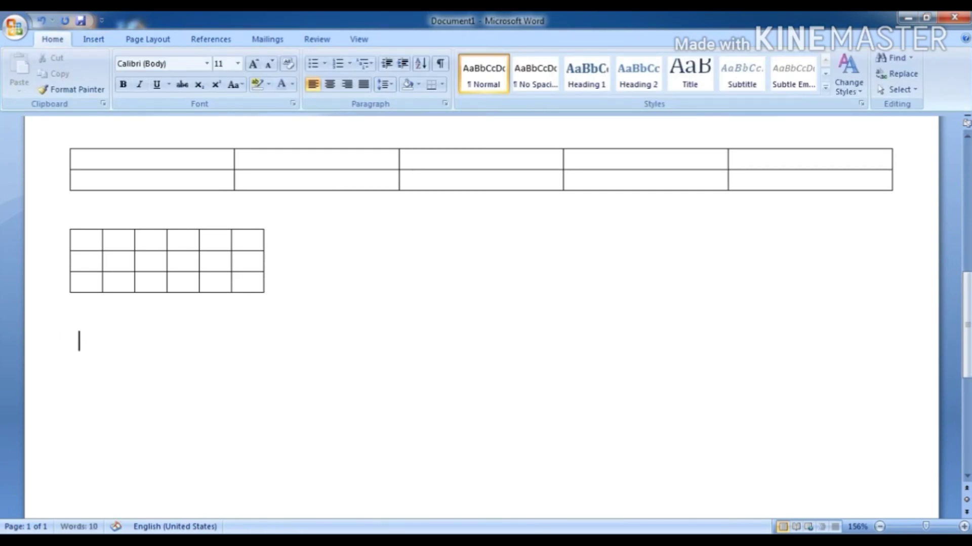
Step: Open the Insert Table dialog, cancel it without inserting, then reopen the Table dropdown
click(95, 40)
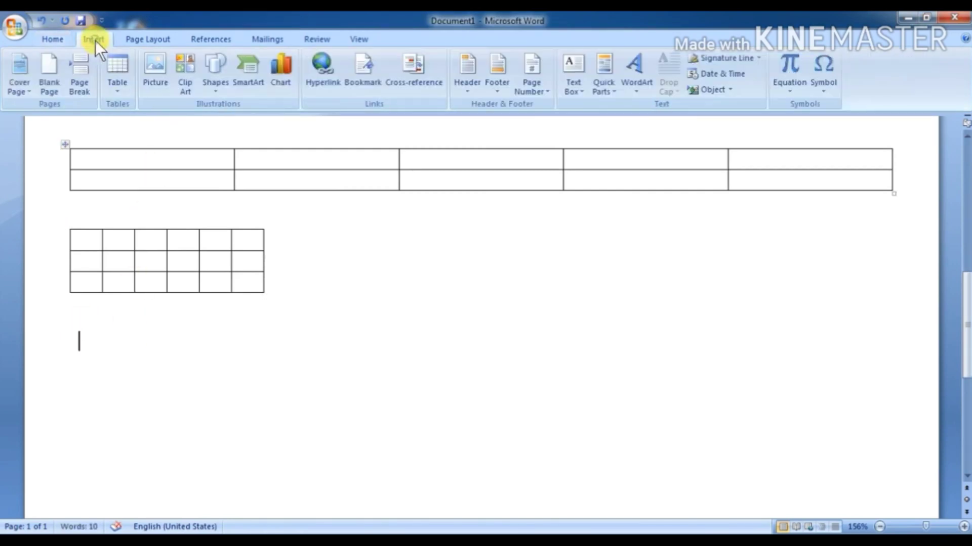
click(114, 92)
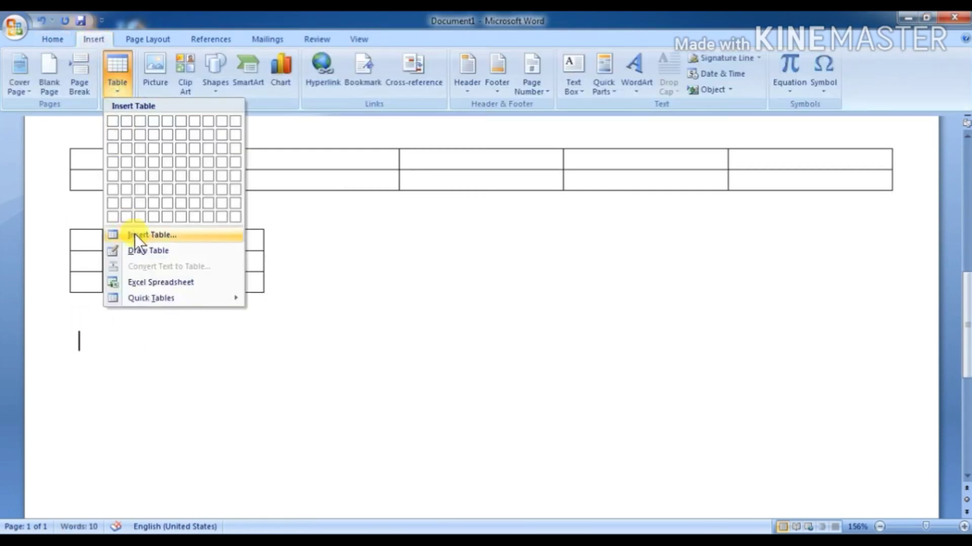
click(136, 235)
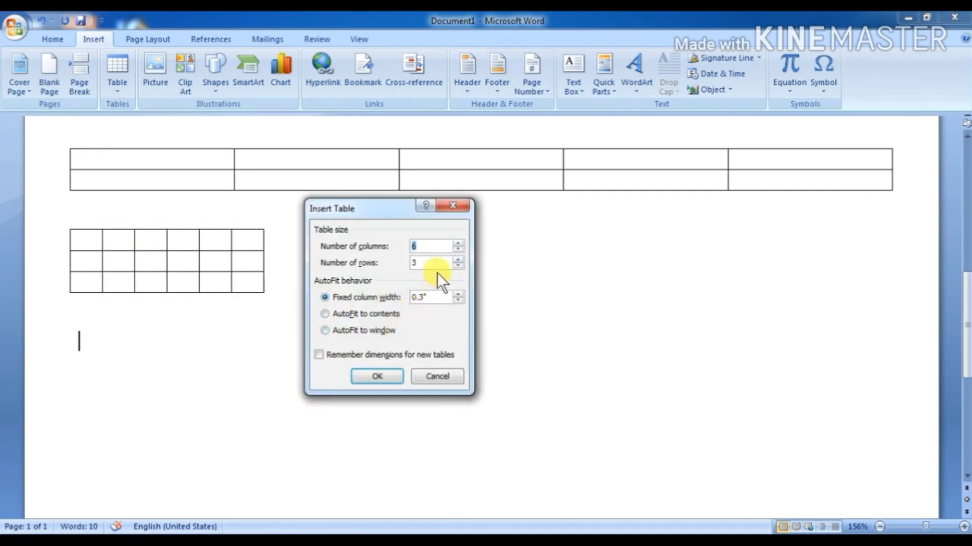
click(428, 375)
click(120, 96)
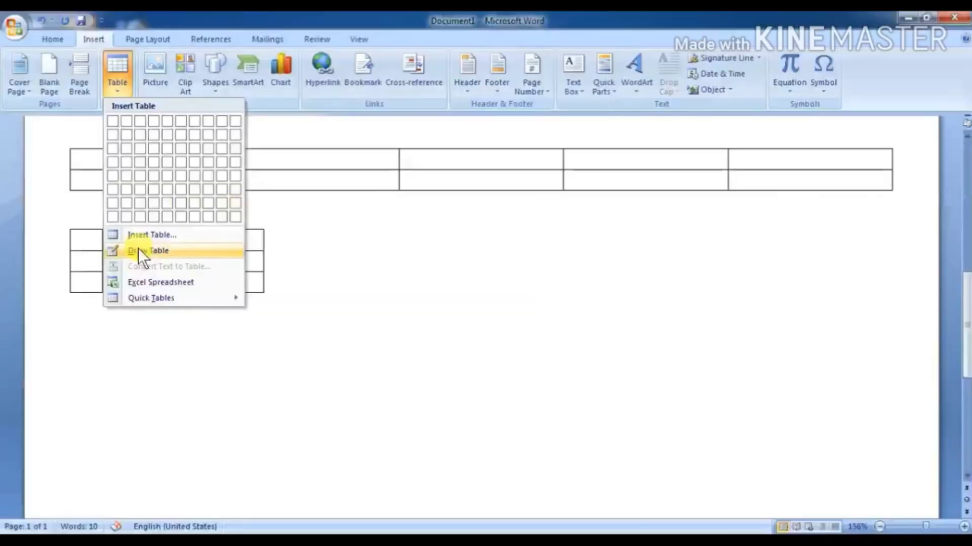
click(132, 251)
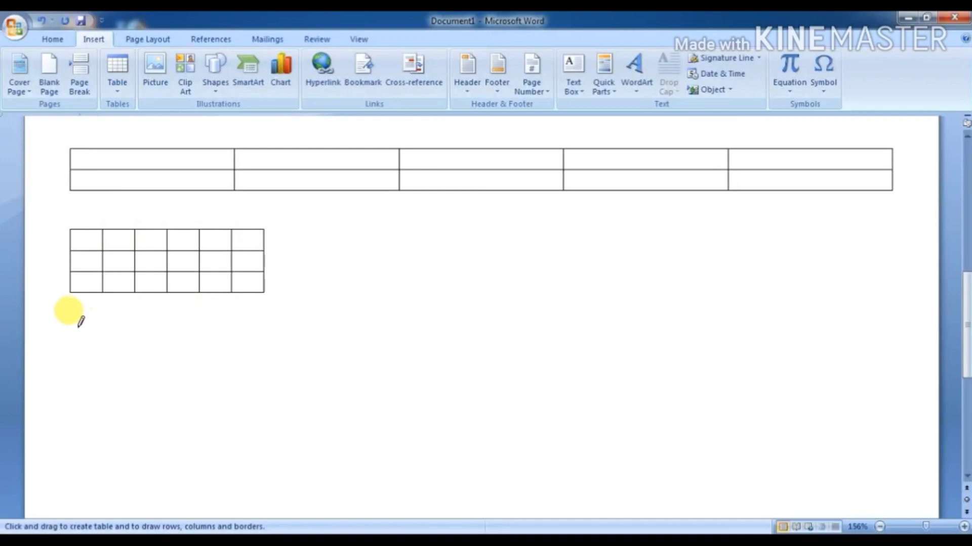
mouse_move(74, 327)
mouse_down()
mouse_move(147, 380)
mouse_move(462, 441)
mouse_move(831, 457)
mouse_move(893, 495)
mouse_up()
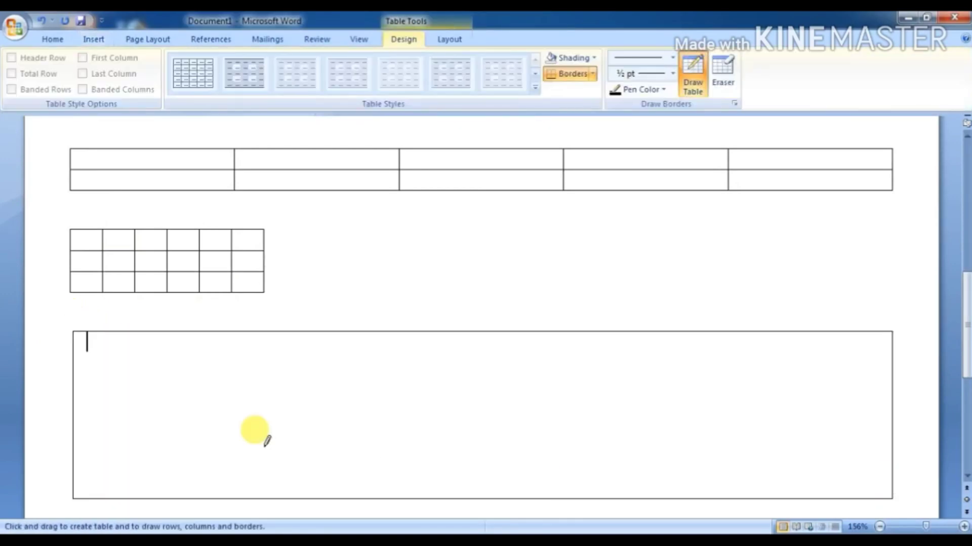
drag(134, 332, 138, 462)
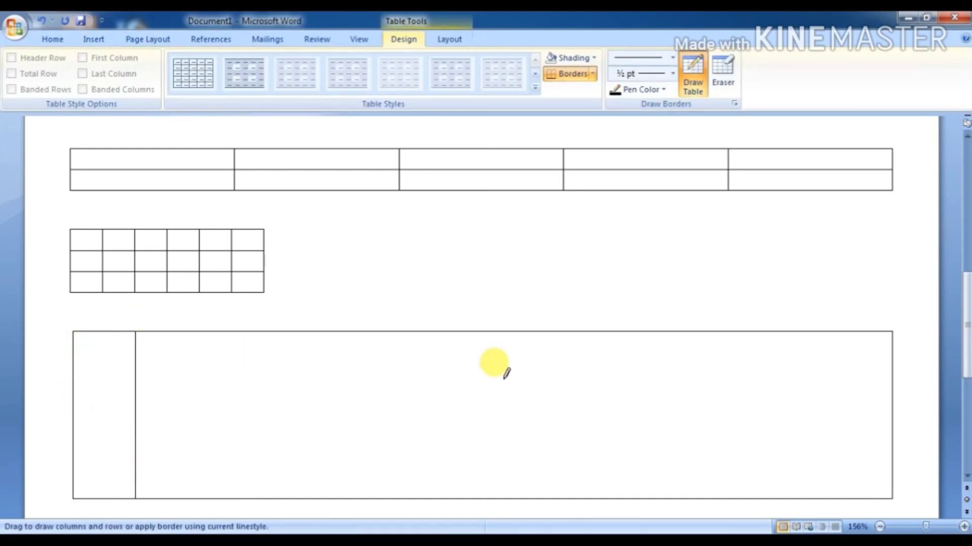
drag(75, 351, 556, 350)
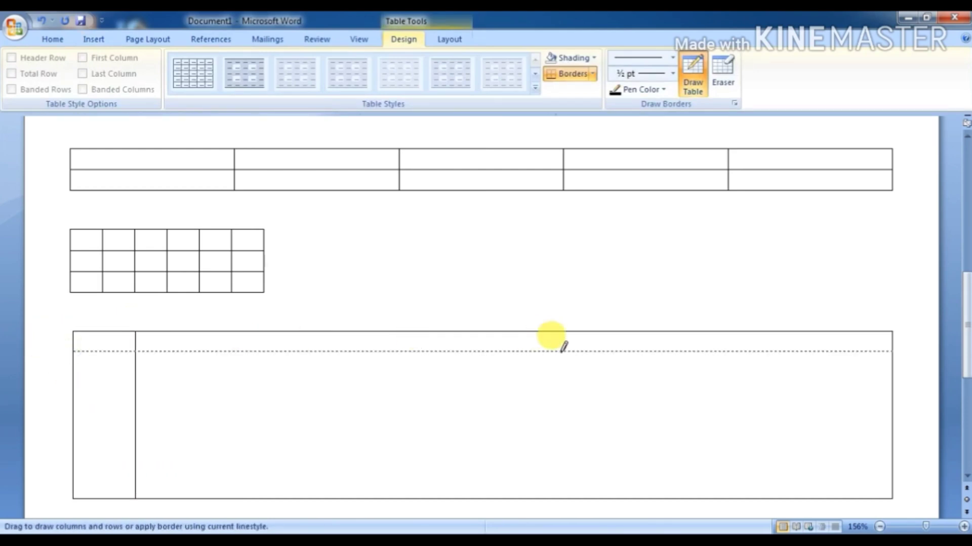
drag(296, 333, 297, 368)
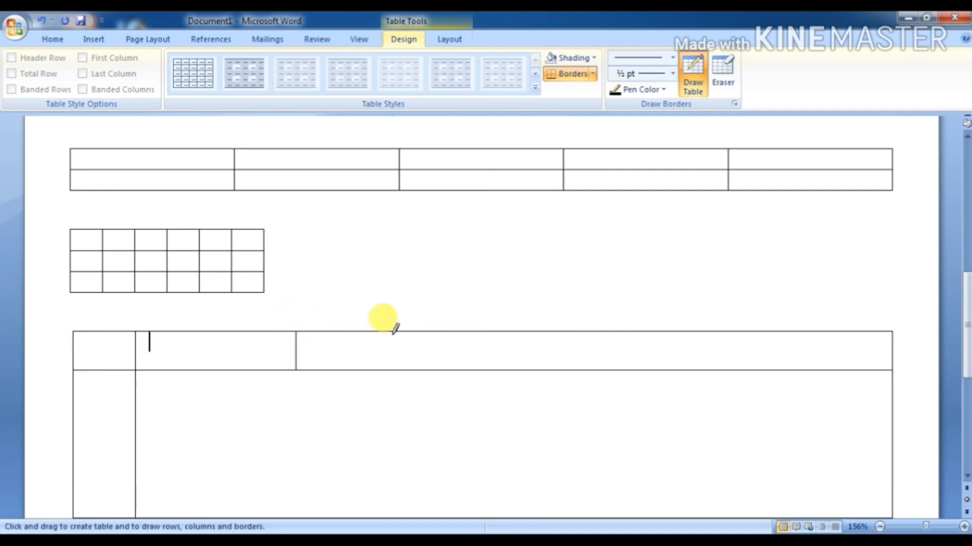
drag(416, 333, 418, 369)
drag(111, 349, 347, 348)
scroll(347, 344, down, 3)
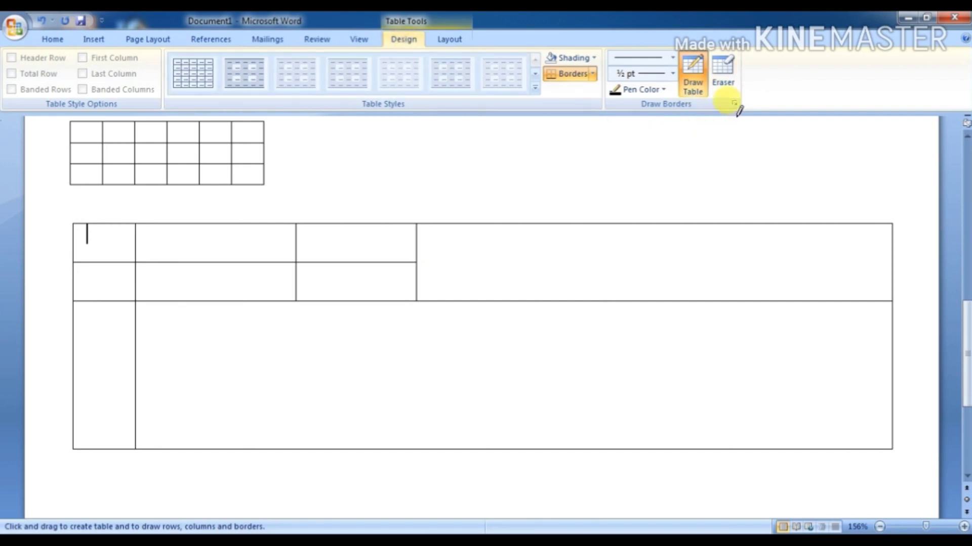
click(734, 90)
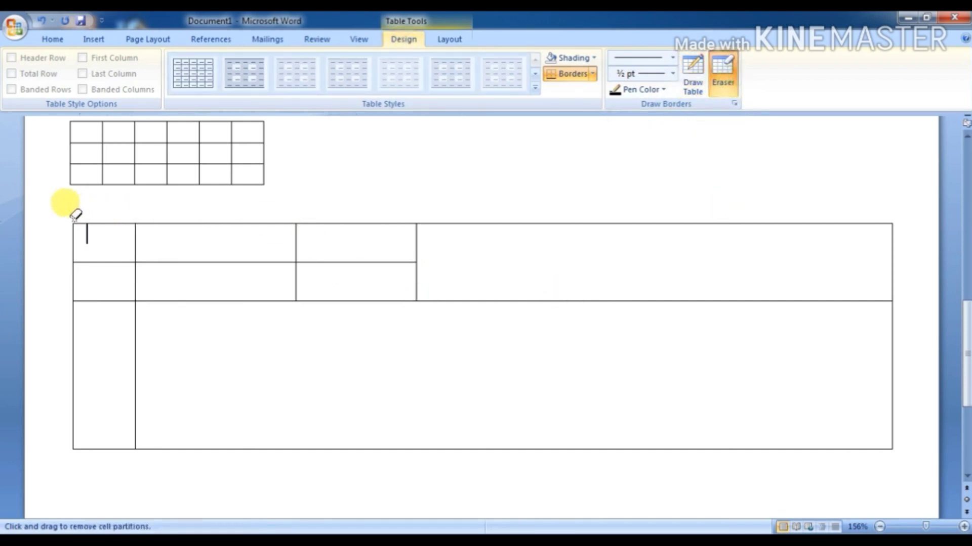
mouse_move(73, 214)
mouse_down()
mouse_move(153, 284)
mouse_move(630, 402)
mouse_up()
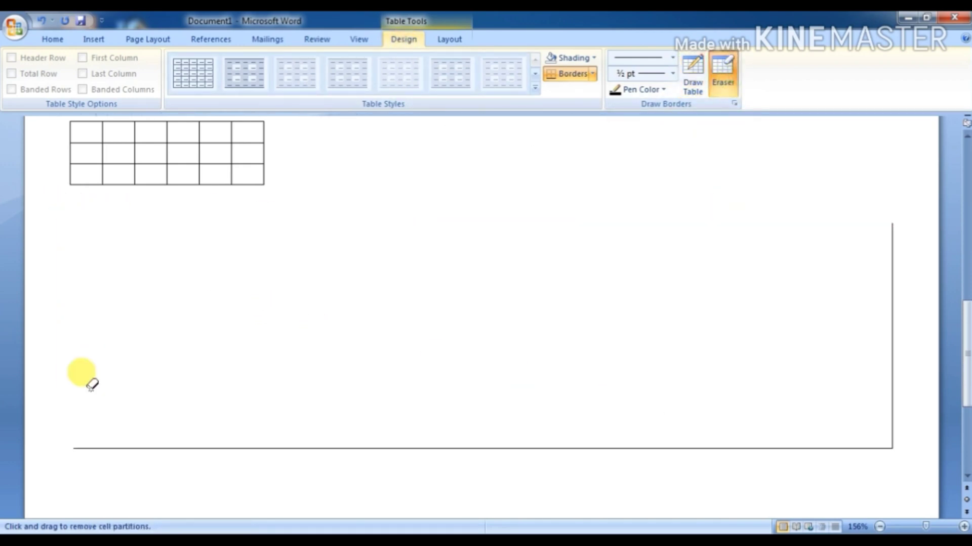
drag(128, 427, 219, 460)
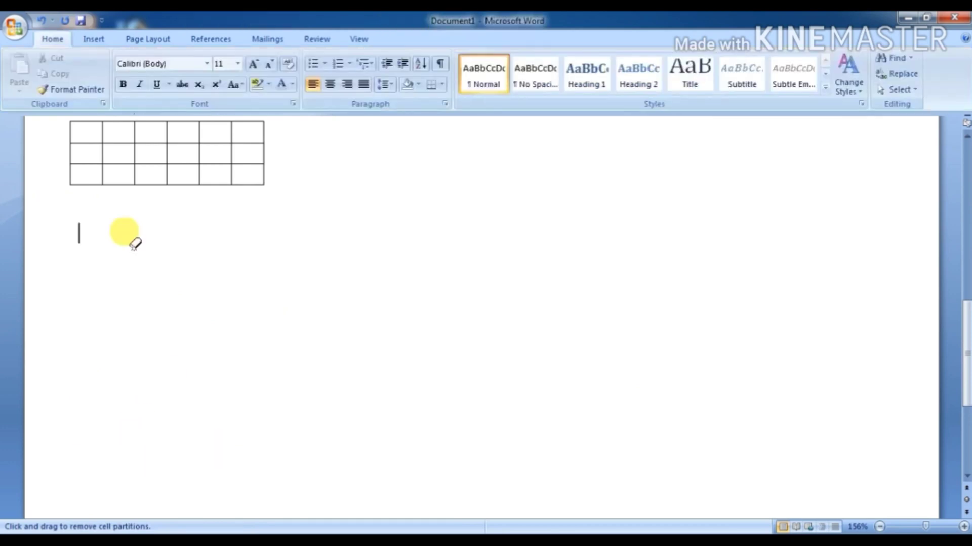
click(93, 39)
Step: Close the Table dropdown and type NAME STUDENT, NUMBER and PERCENTAGE separated by tabs
click(111, 91)
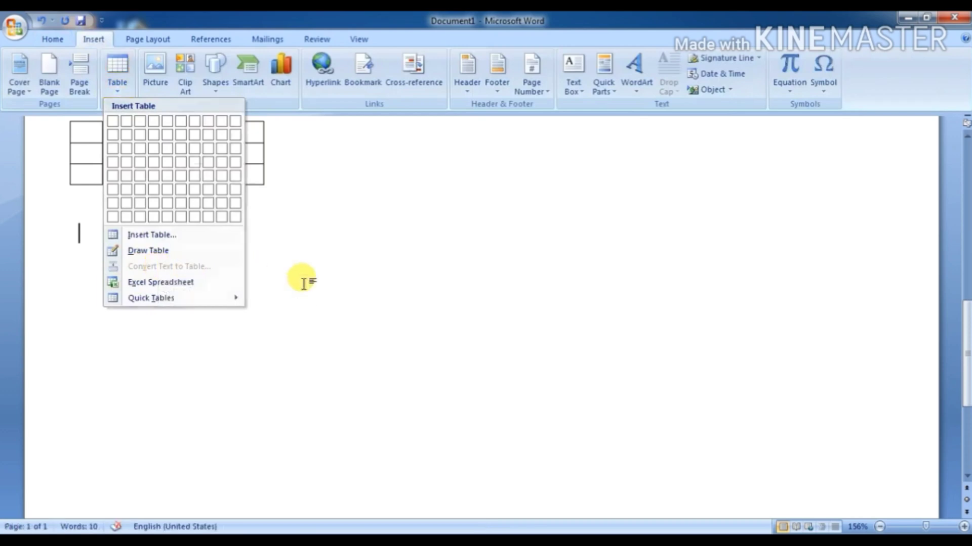
click(142, 228)
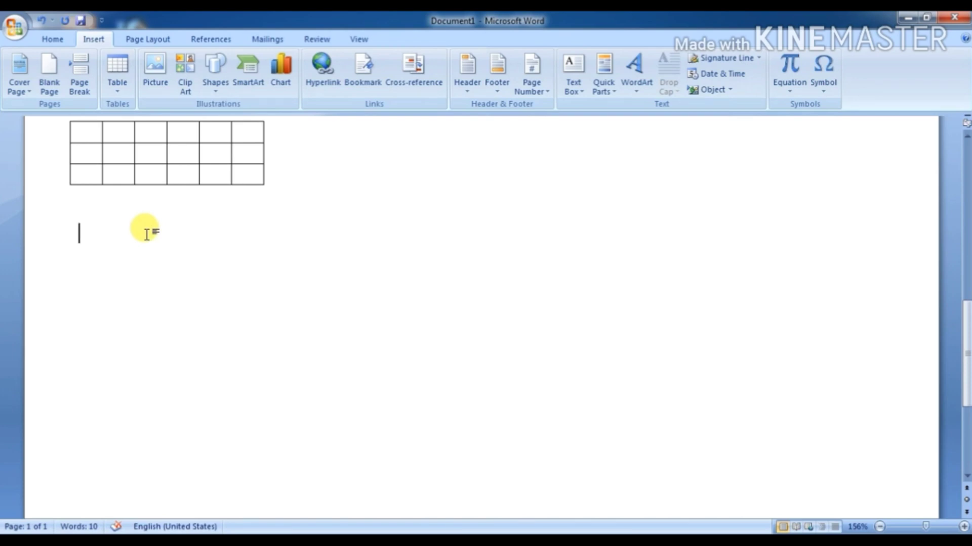
text(NAME)
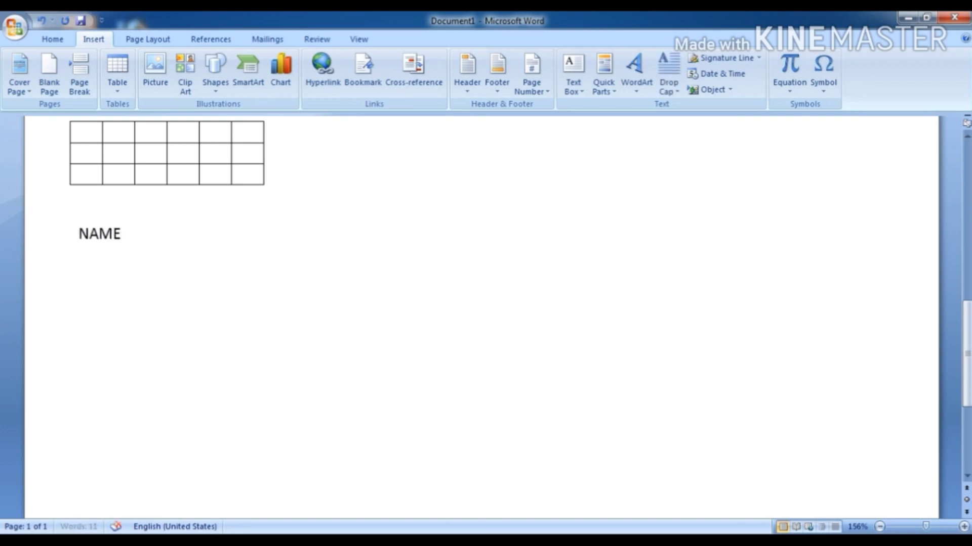
text(   STUDENT)
key(Tab)
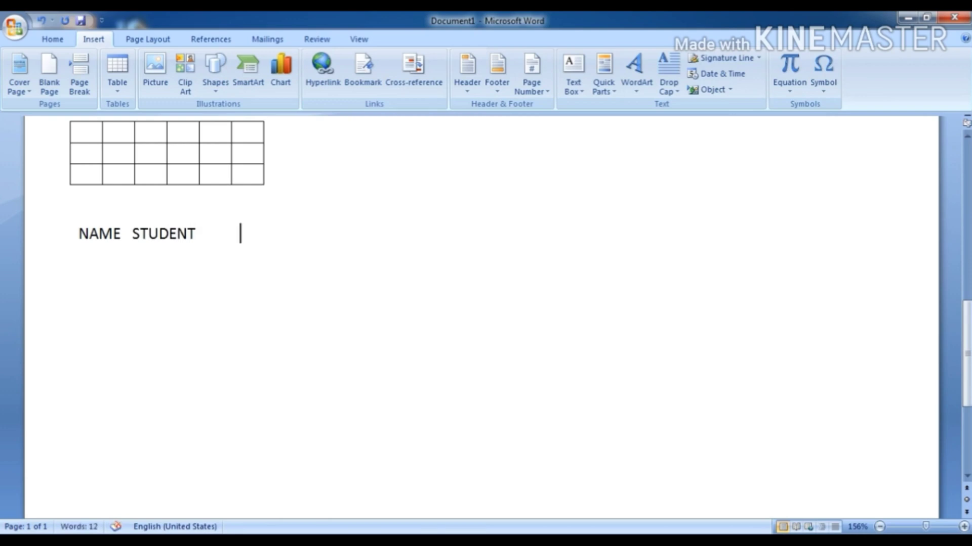
text(NUMBER)
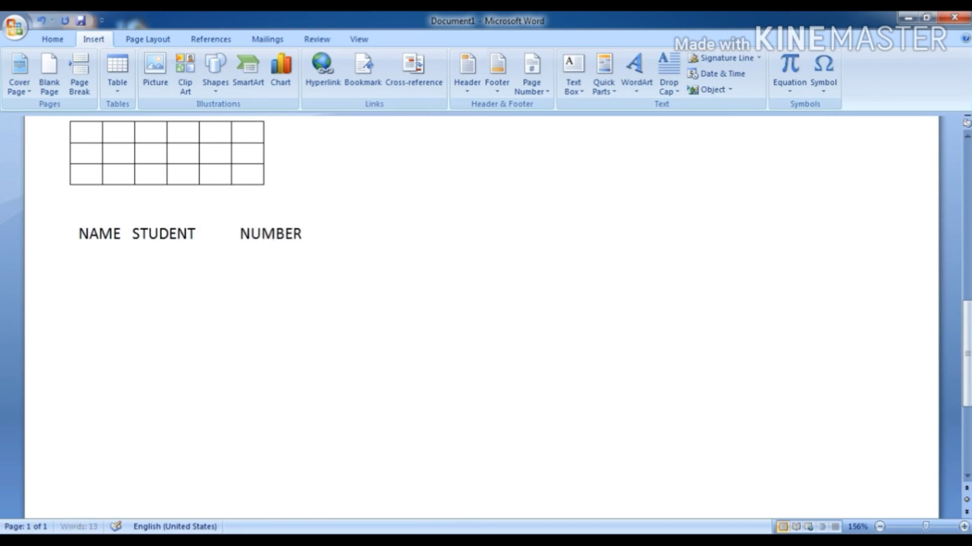
key(Tab)
text(PERCENTAGE)
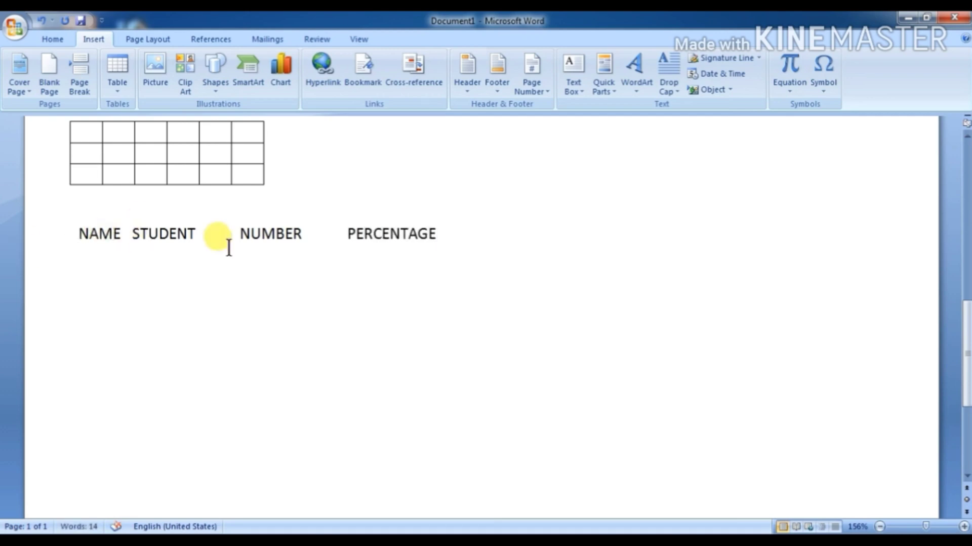
Step: Convert the NAME, STUDENT, NUMBER, PERCENTAGE line into a one-row, four-column table
drag(76, 234, 384, 238)
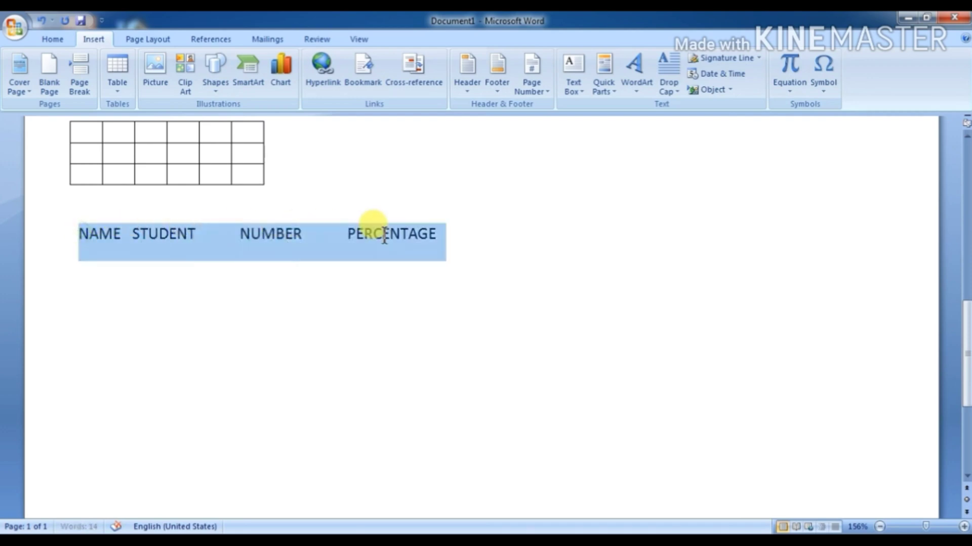
click(116, 90)
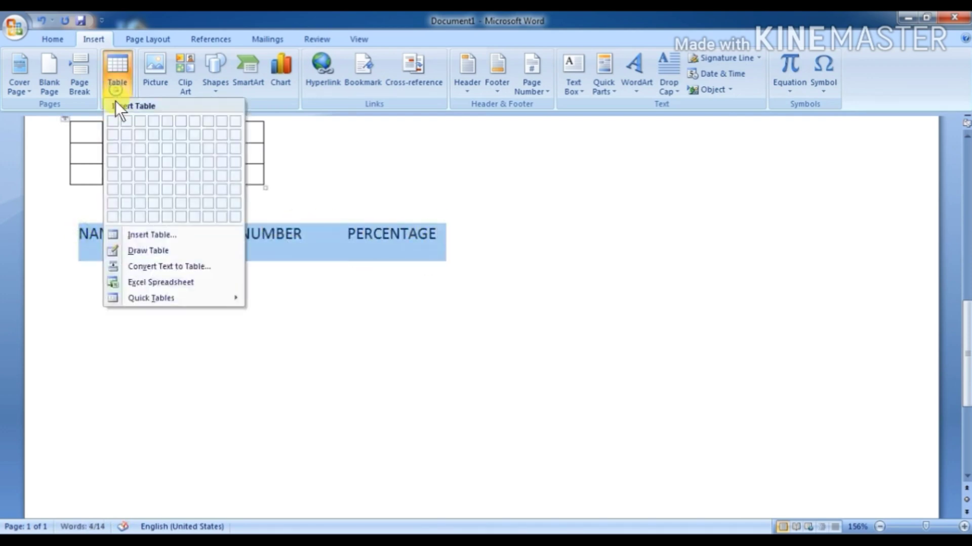
click(144, 266)
drag(374, 202, 417, 133)
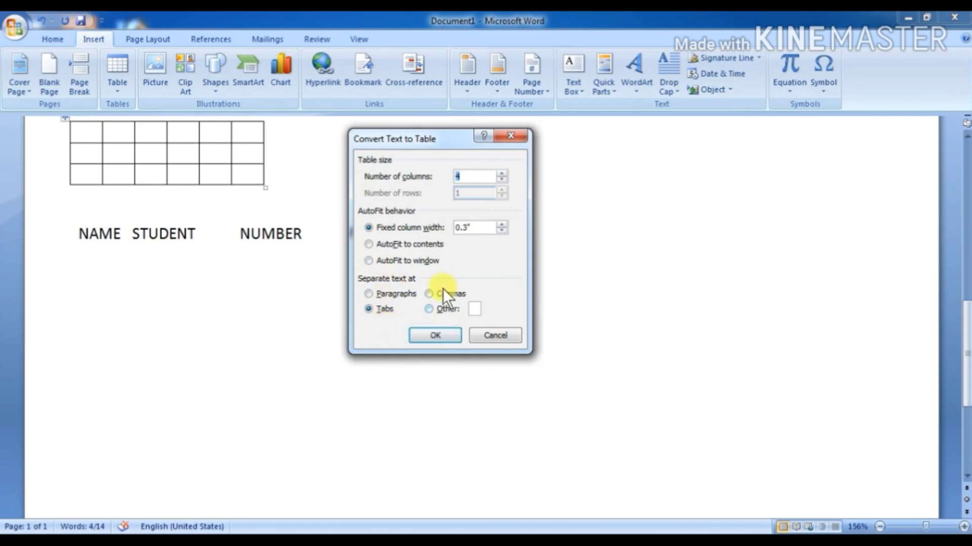
drag(377, 147, 519, 145)
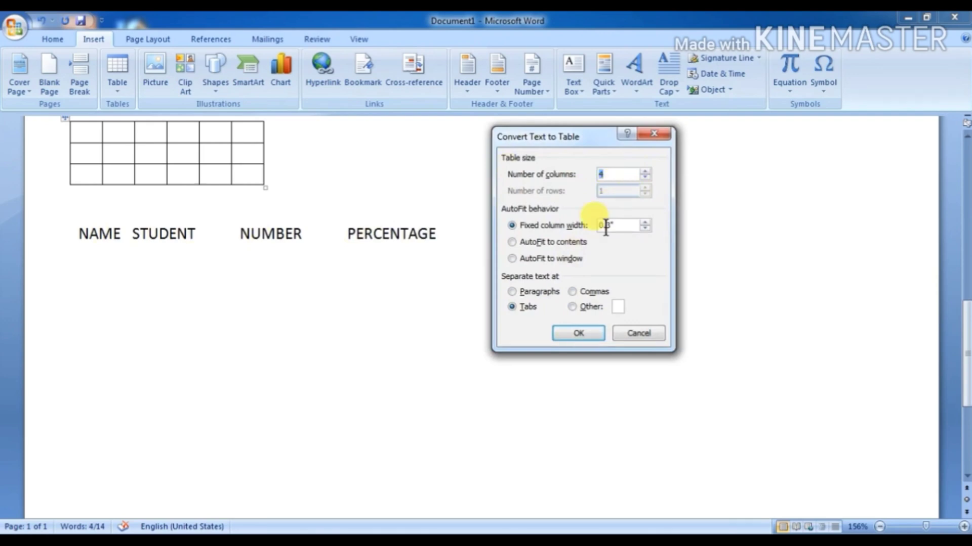
click(577, 333)
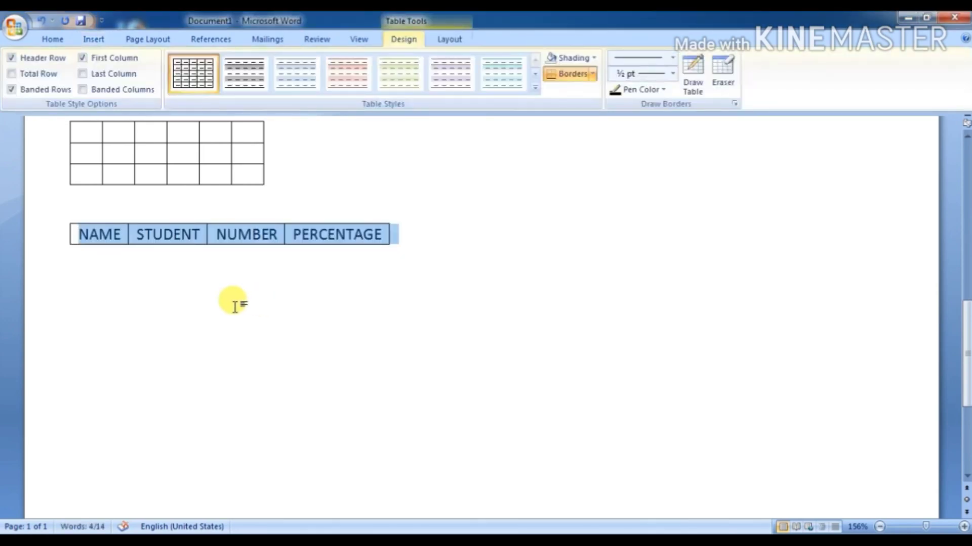
Step: Place the insertion point below the header table with the Insert ribbon showing
click(124, 267)
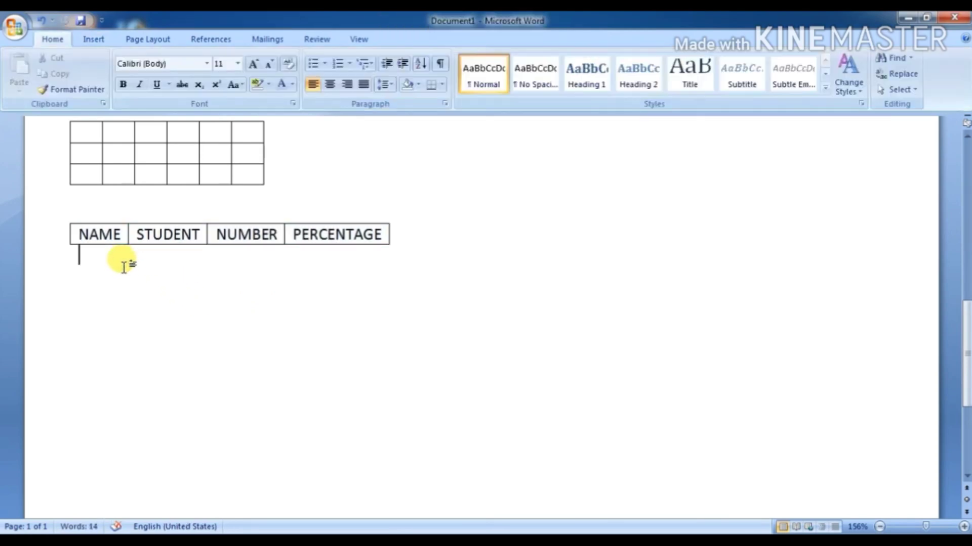
click(113, 234)
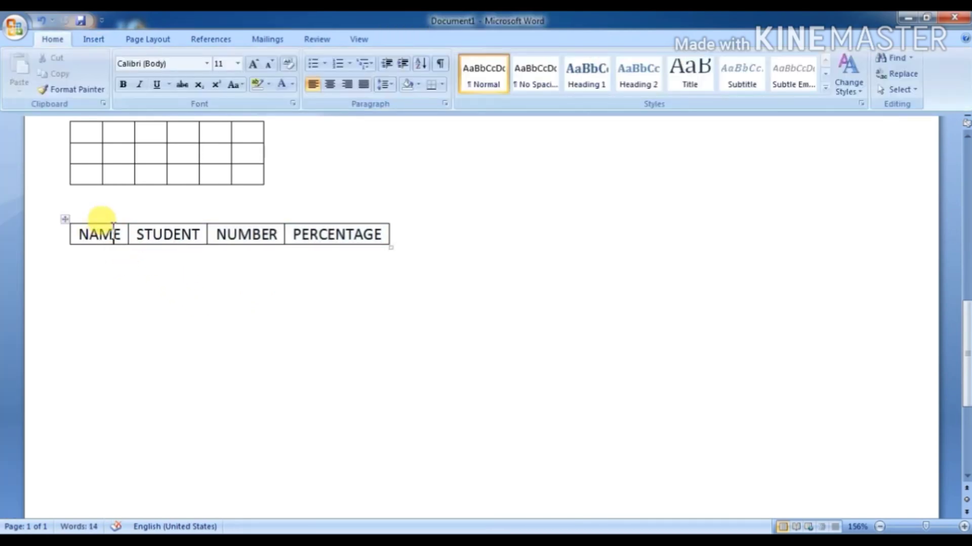
click(84, 39)
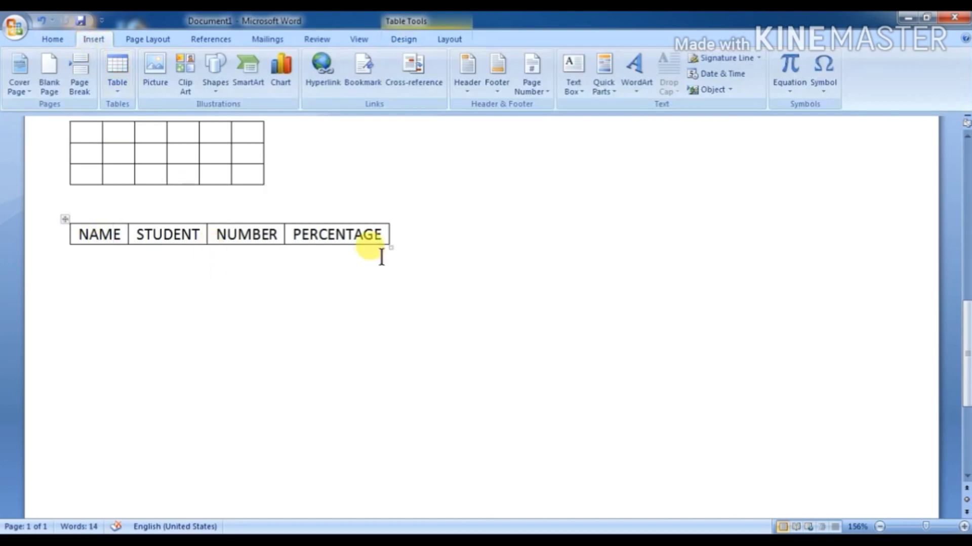
click(79, 269)
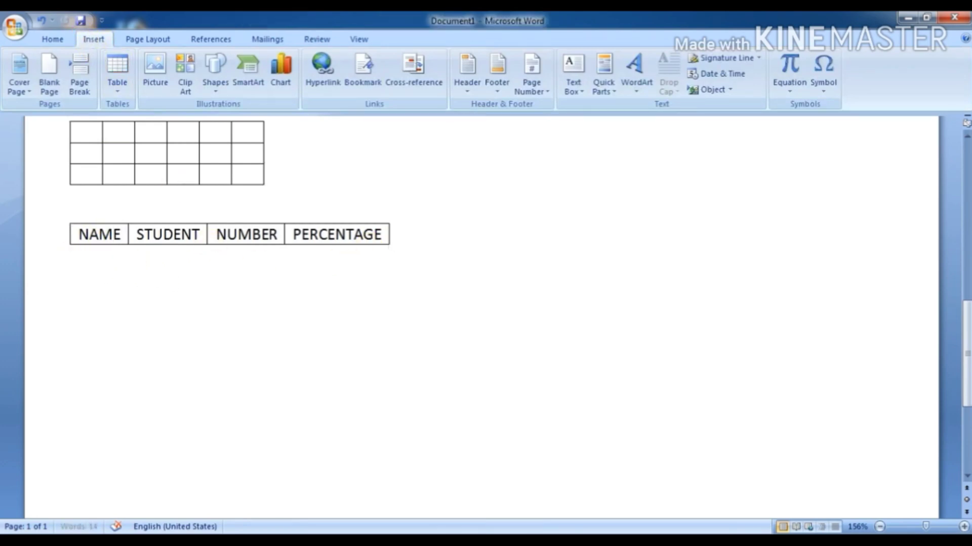
Step: Embed an Excel spreadsheet and enter NAME in A1 and PERCENTAGE in B1
click(112, 93)
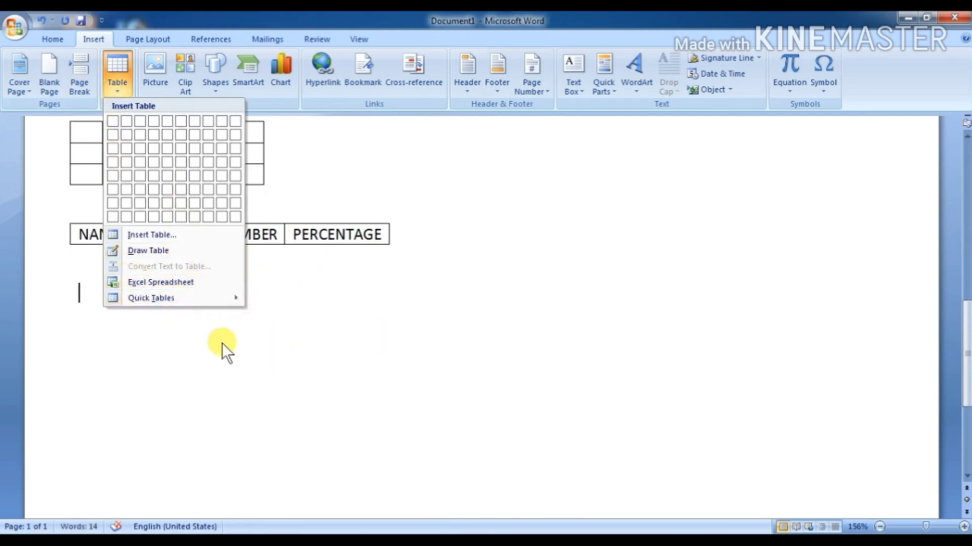
click(154, 282)
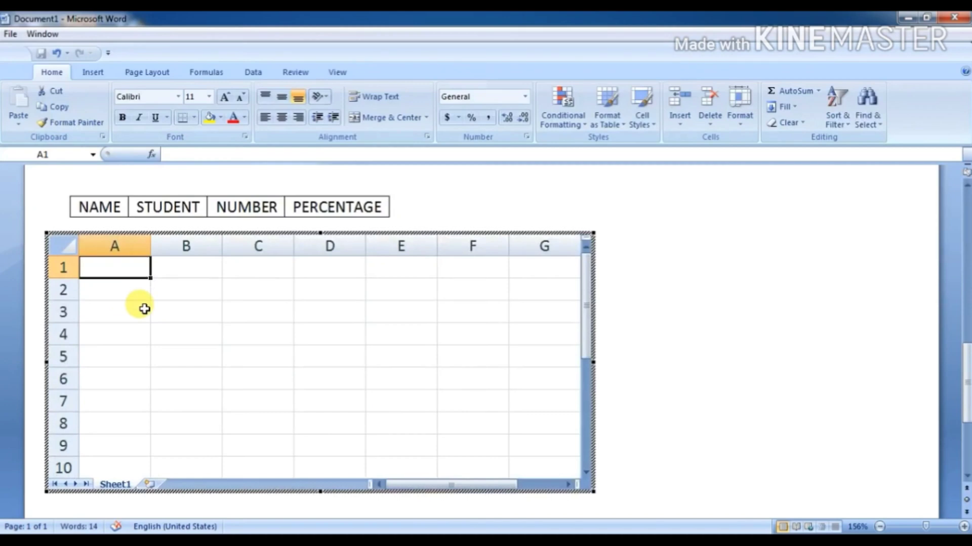
text(NAME)
key(Tab)
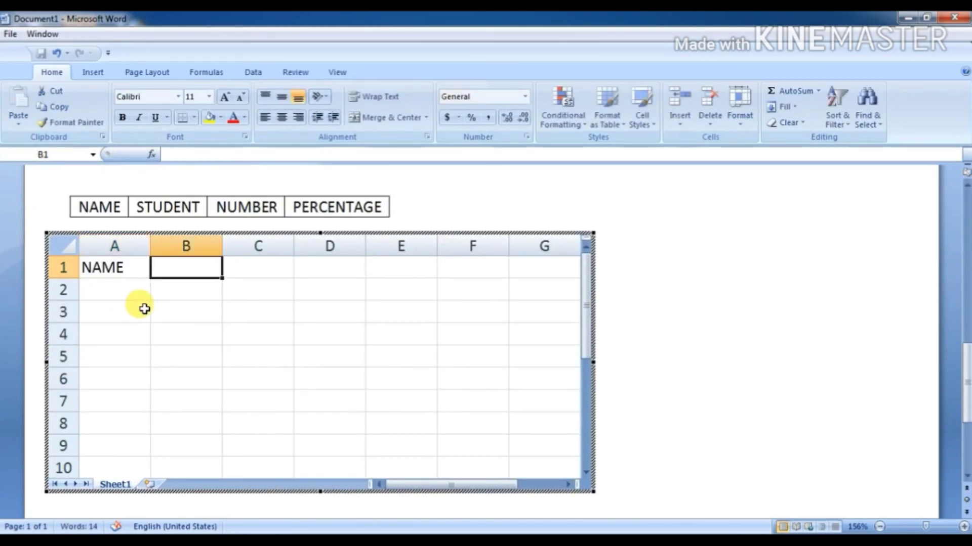
text(PEN)
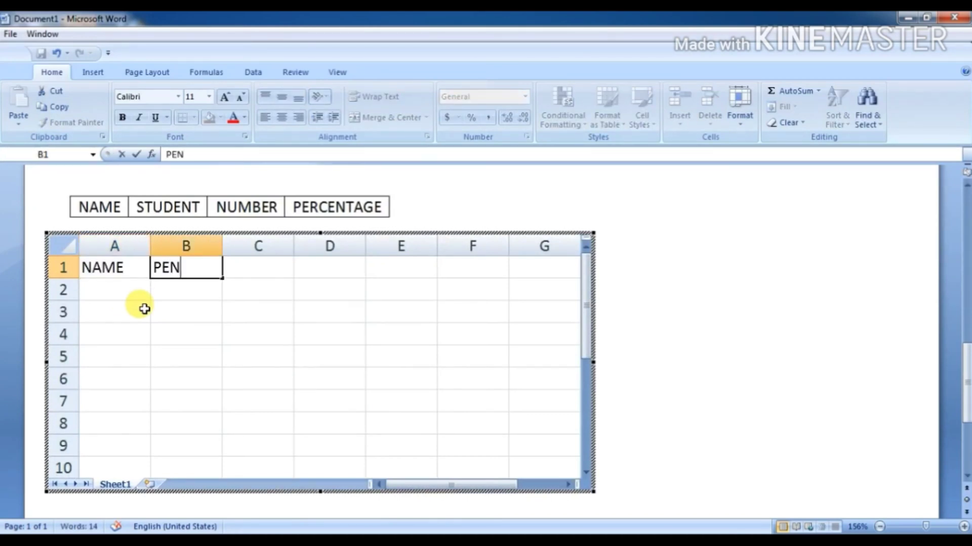
key(BackSpace)
text(RCENTAGE)
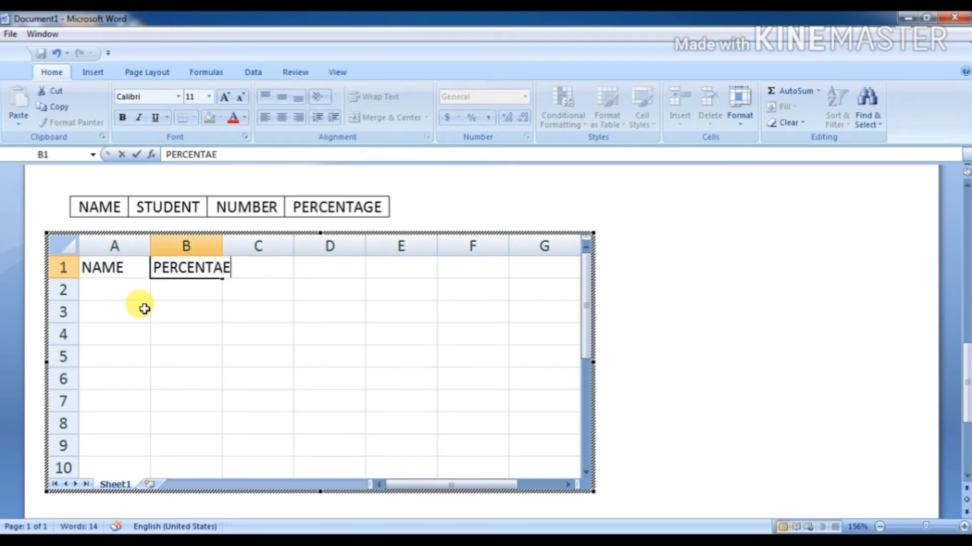
key(BackSpace)
text(GE)
key(Tab)
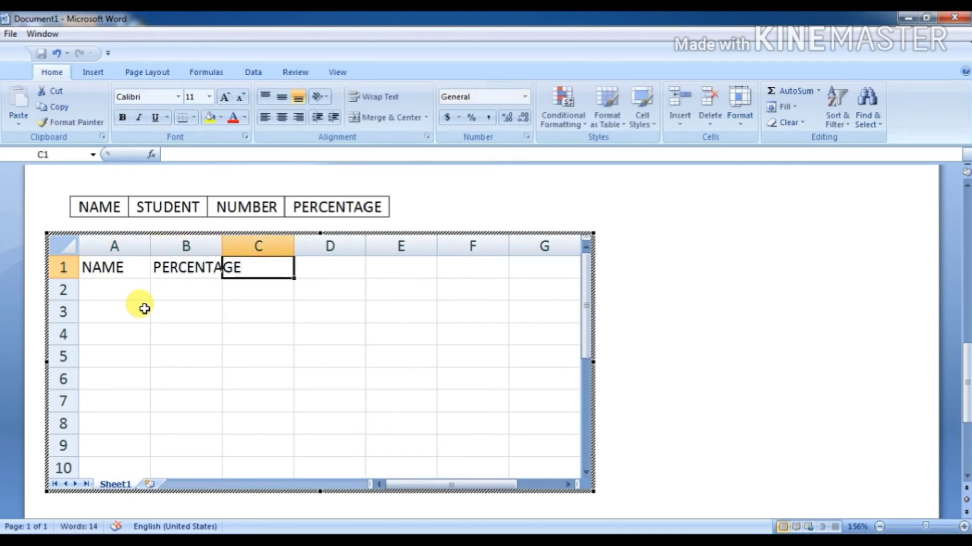
key(Tab)
key(Tab)
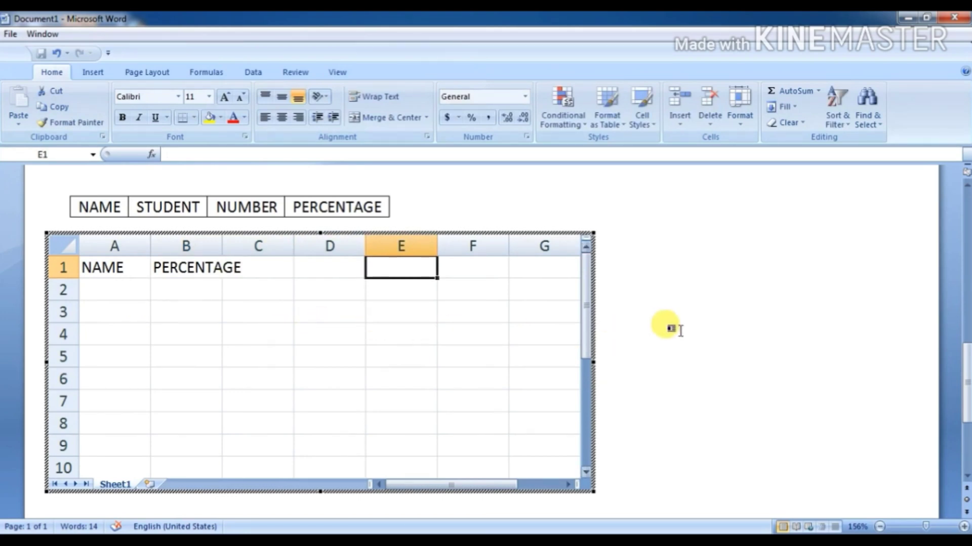
Step: Return to the document, briefly reopen the spreadsheet, then leave it again
click(669, 327)
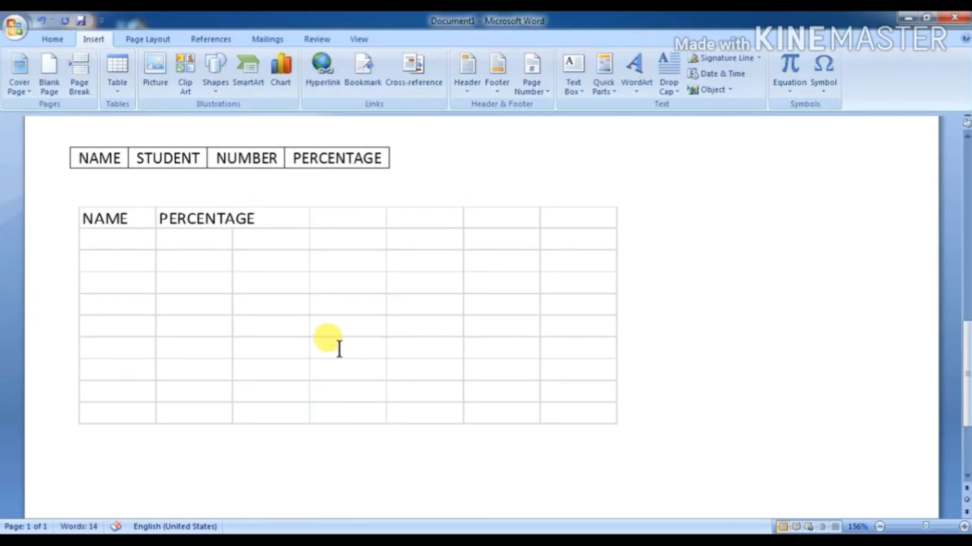
double_click(247, 283)
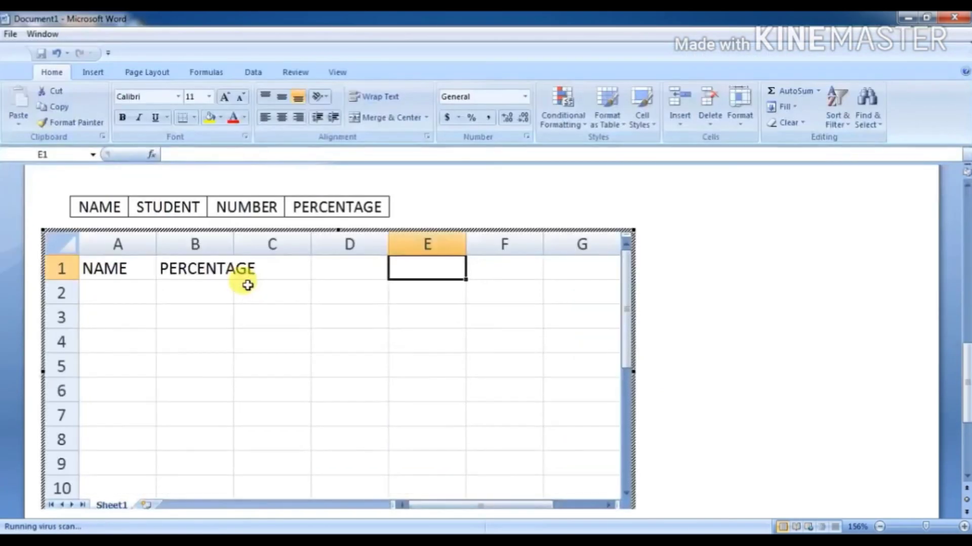
scroll(247, 285, down, 3)
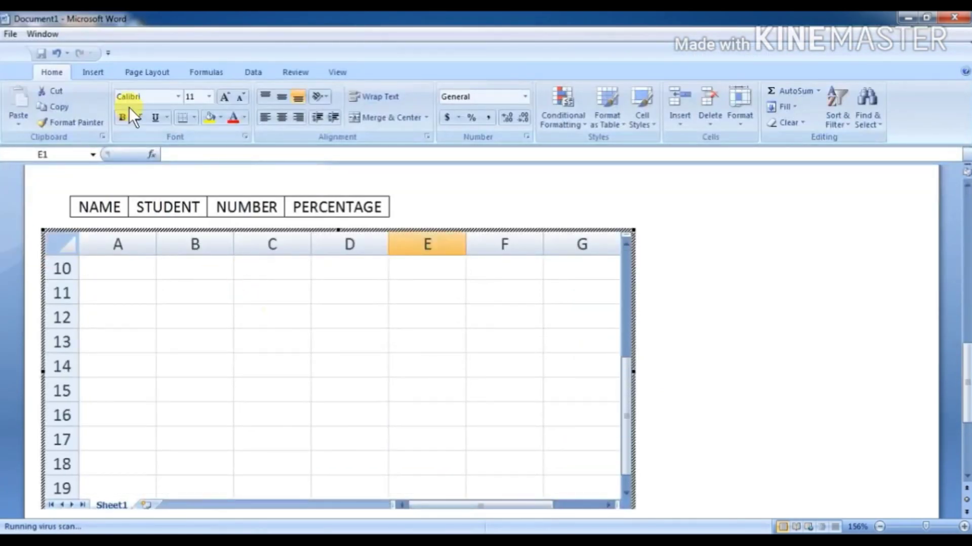
scroll(672, 331, down, 3)
click(656, 359)
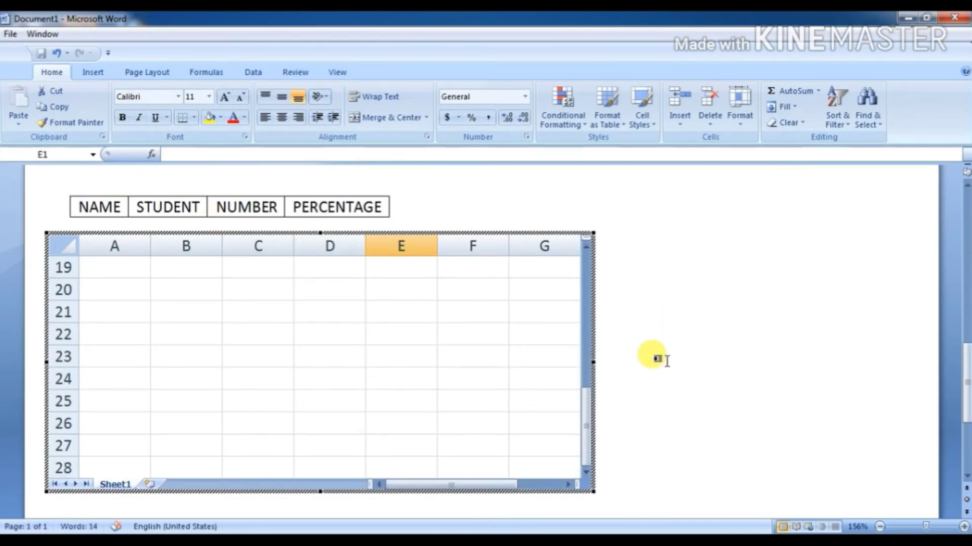
scroll(657, 364, down, 3)
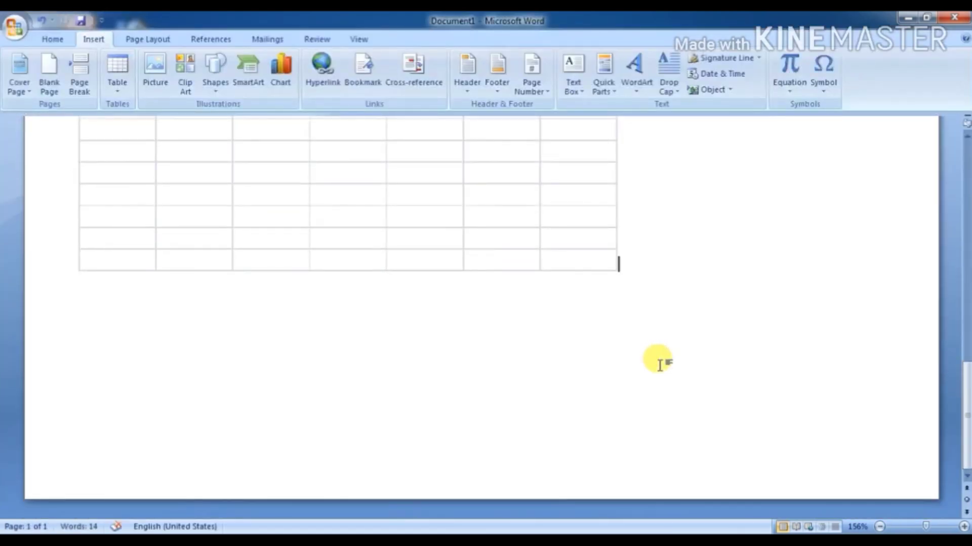
Step: Insert the With Subheads 1 Quick Table below the spreadsheet
click(407, 300)
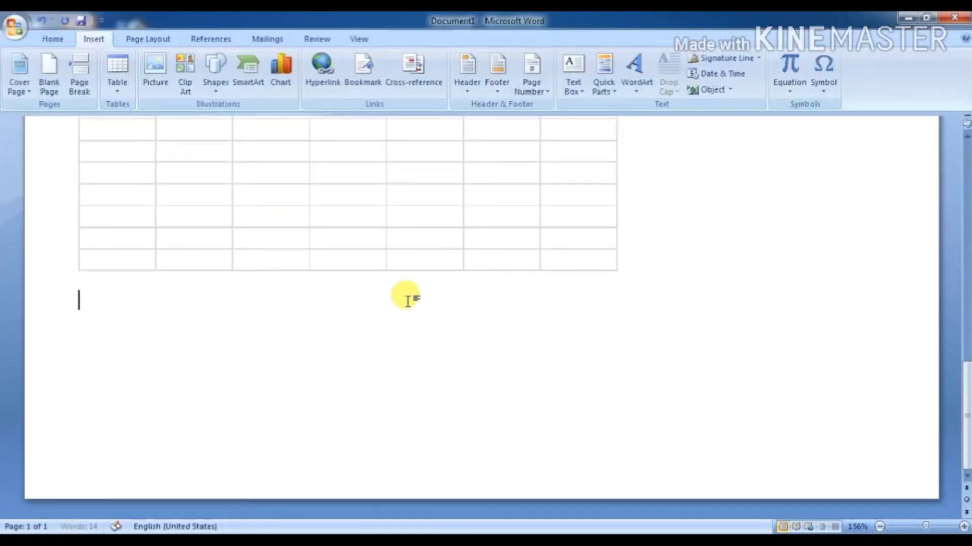
click(120, 90)
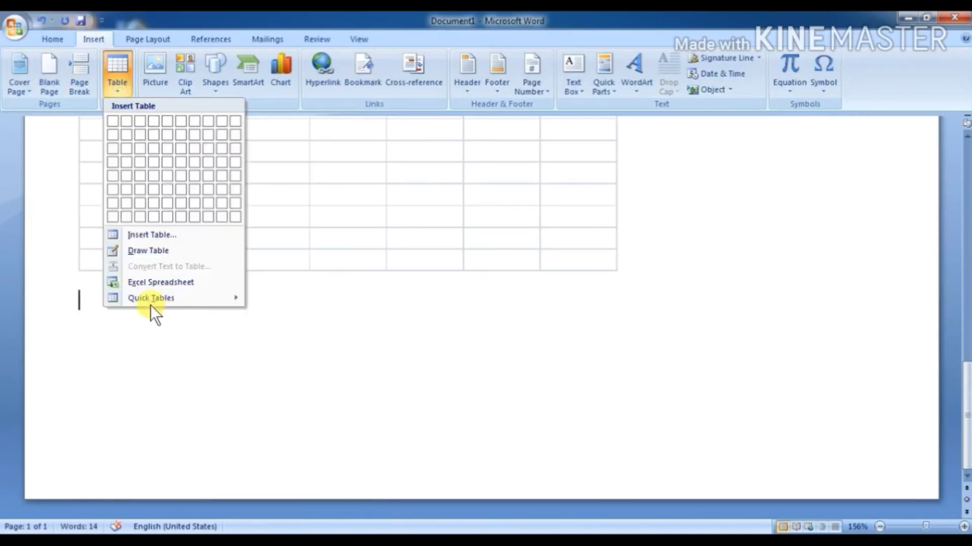
mouse_move(202, 299)
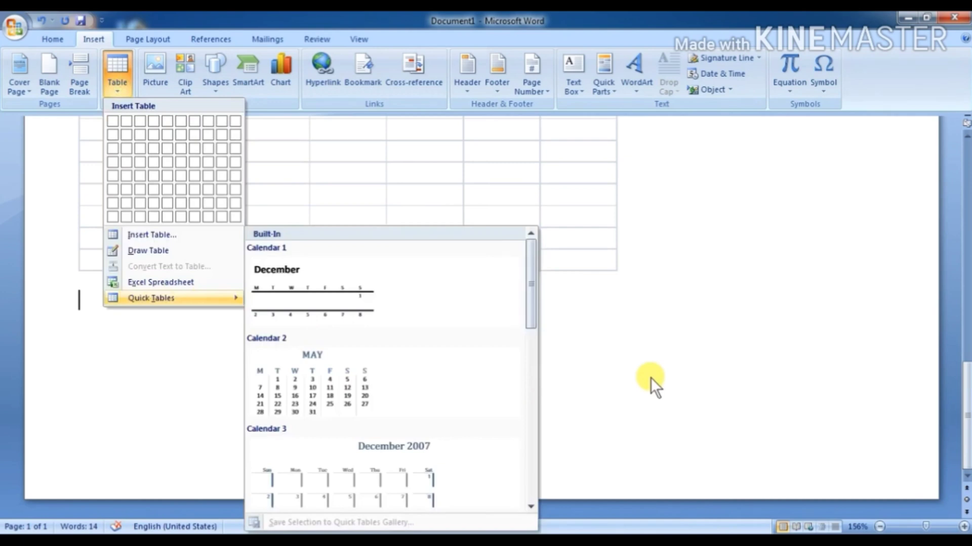
scroll(447, 341, down, 6)
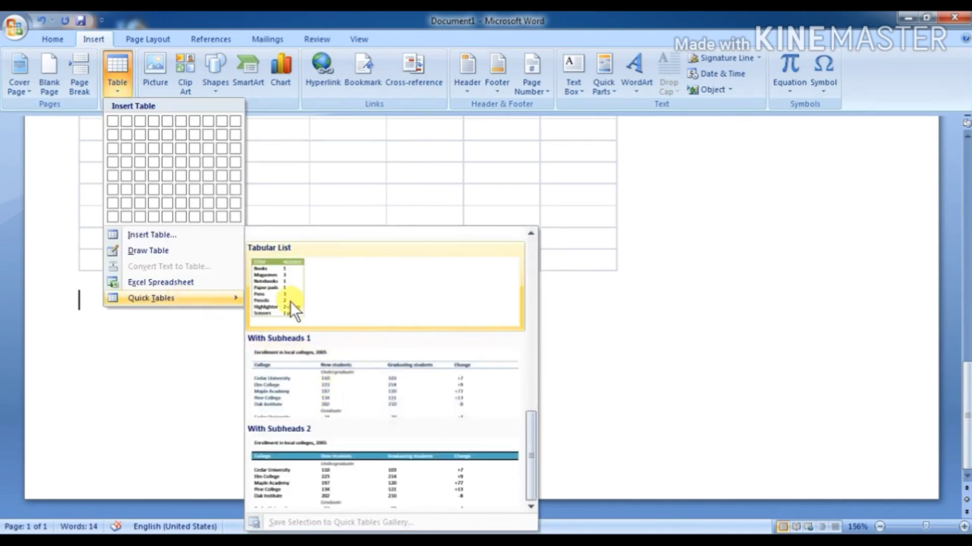
click(294, 389)
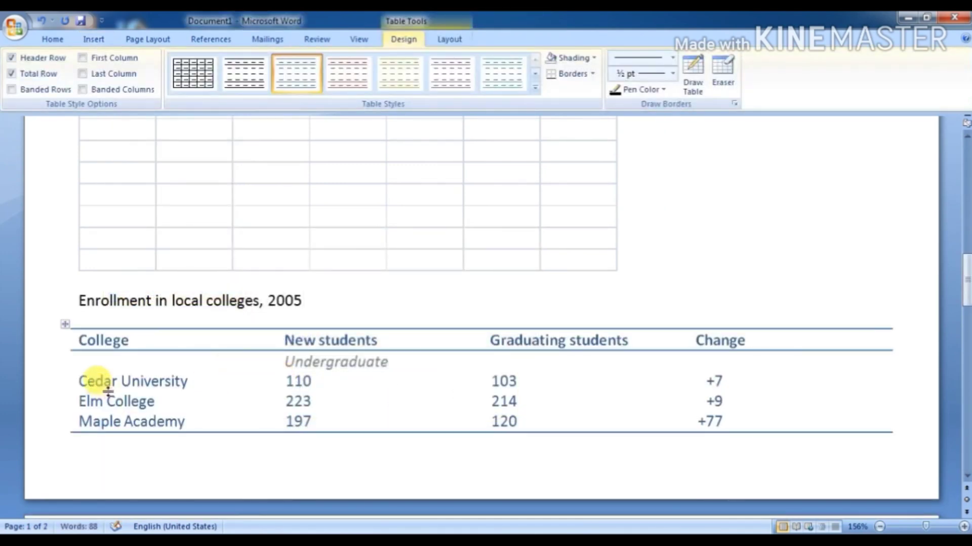
Step: Replace the college table's headers with NAME, STUDENTS and GRADE
drag(129, 340, 66, 323)
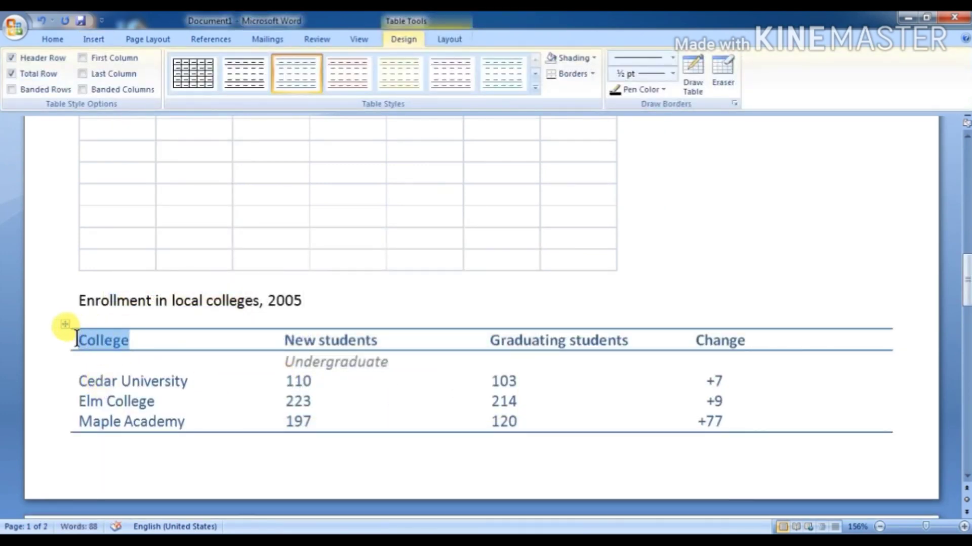
text(NAME)
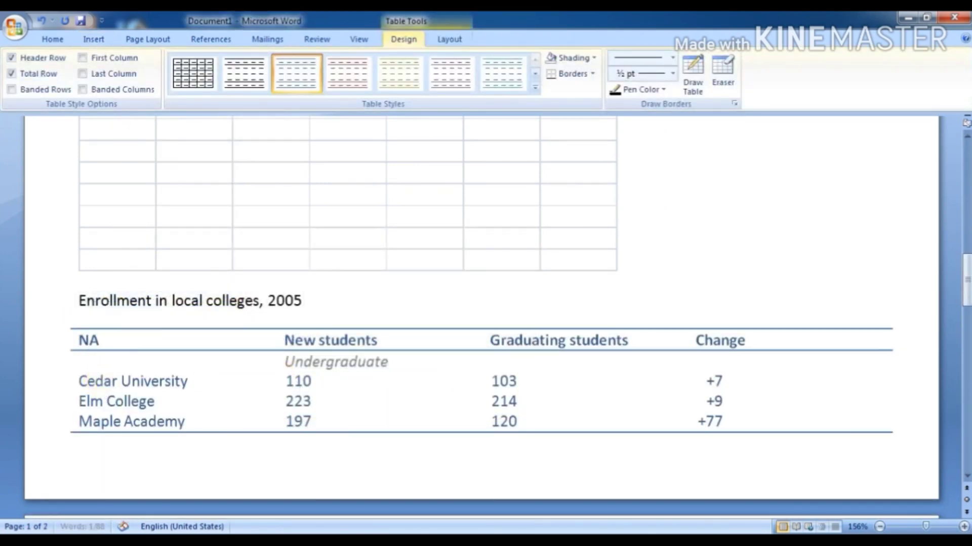
key(Tab)
text(STUDENTS)
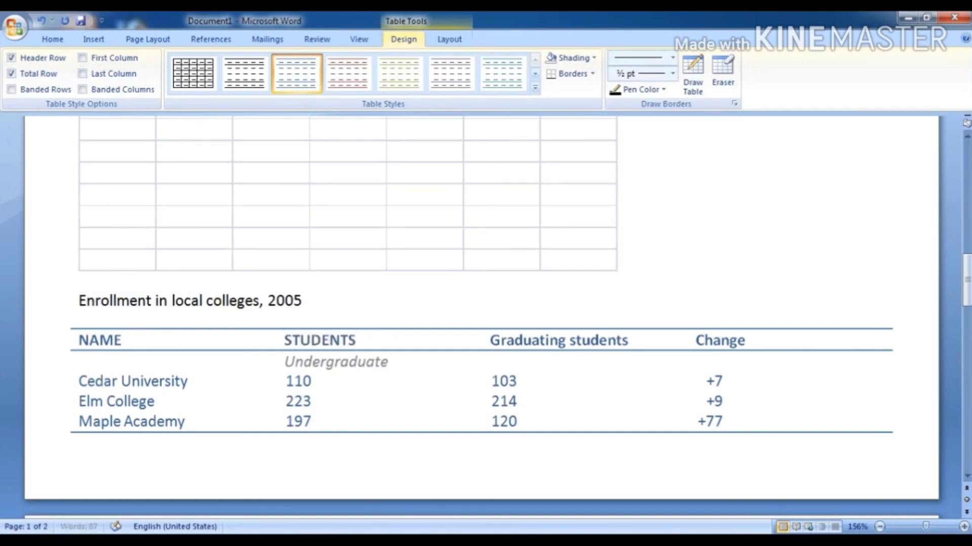
key(Tab)
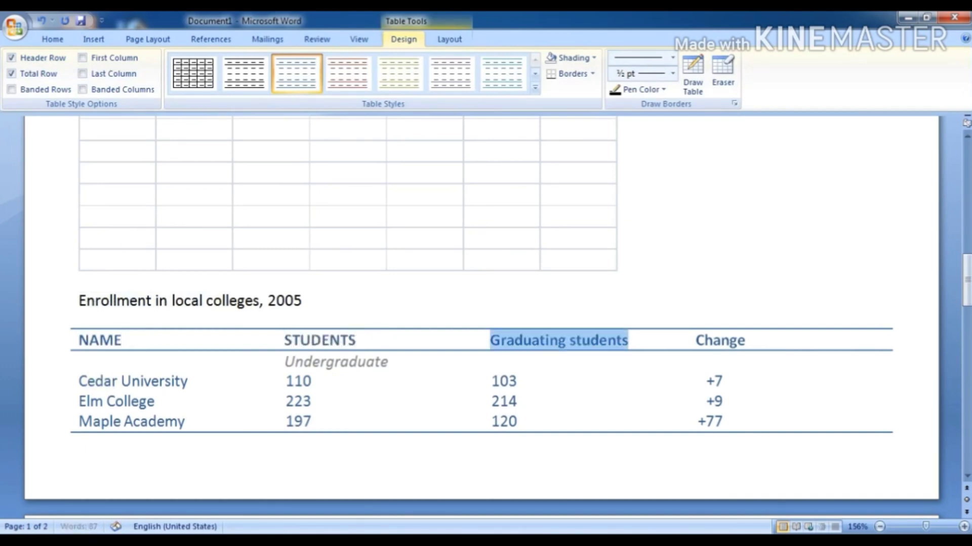
text(RADE)
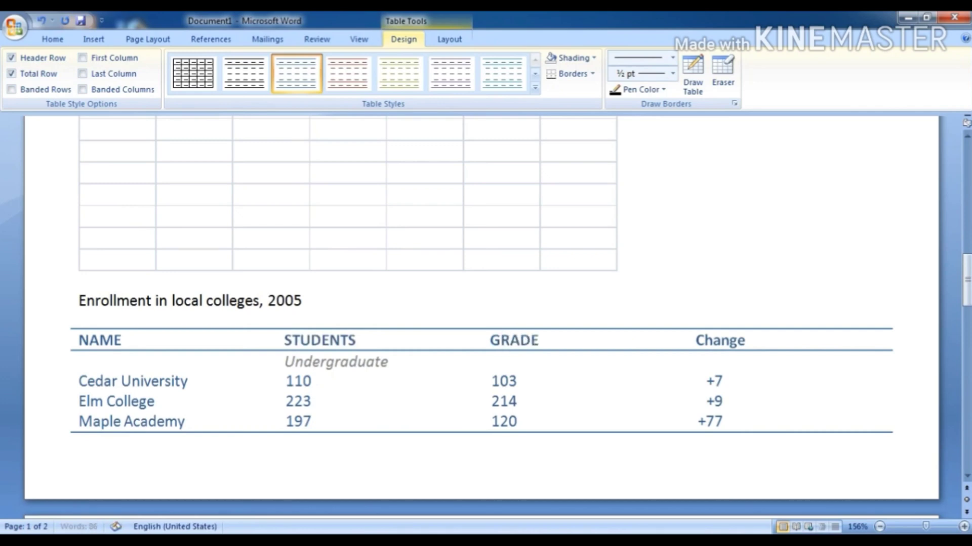
key(Tab)
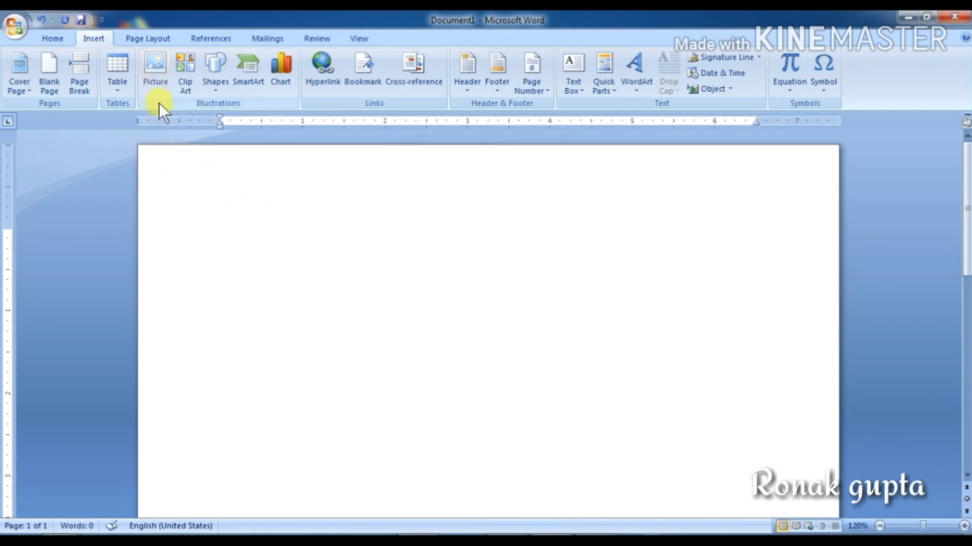
Step: Start inserting a picture from file to bring up the Insert Picture dialog
click(156, 86)
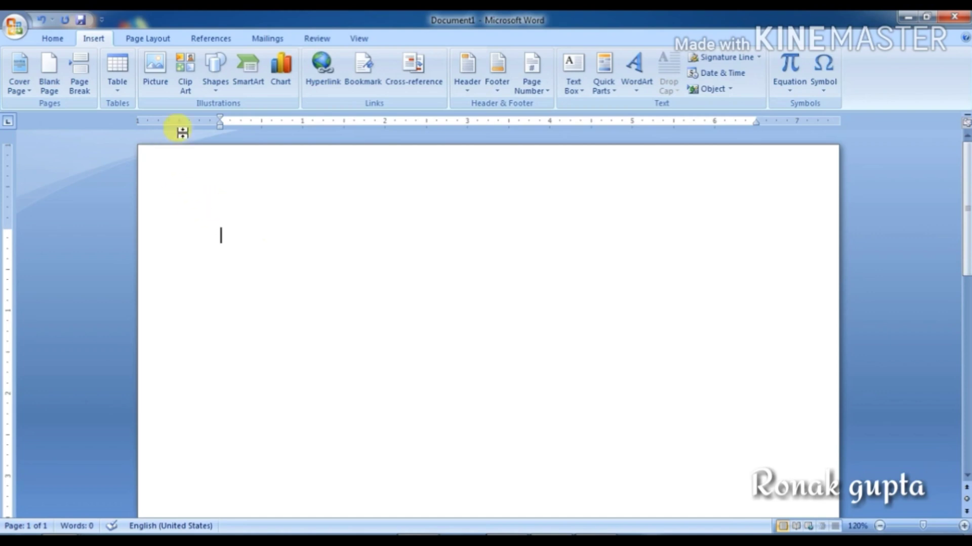
click(150, 71)
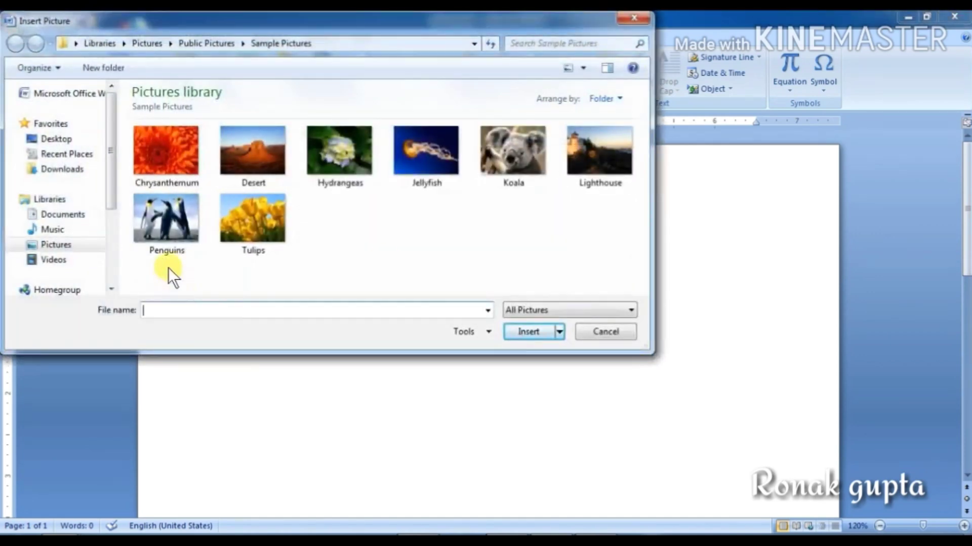
Step: Browse to Pictures > Sample Pictures and insert the Penguins picture
drag(111, 194, 110, 256)
click(56, 138)
click(71, 222)
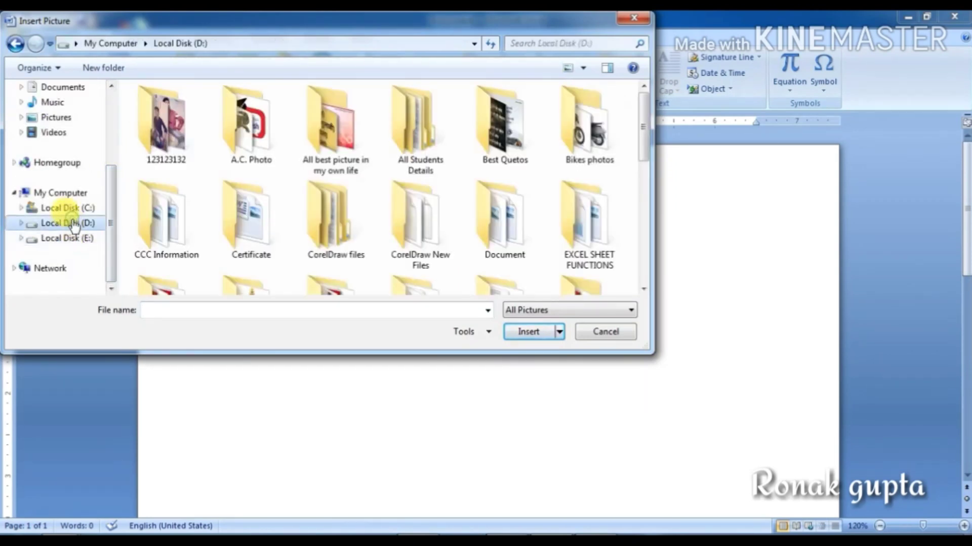
click(71, 209)
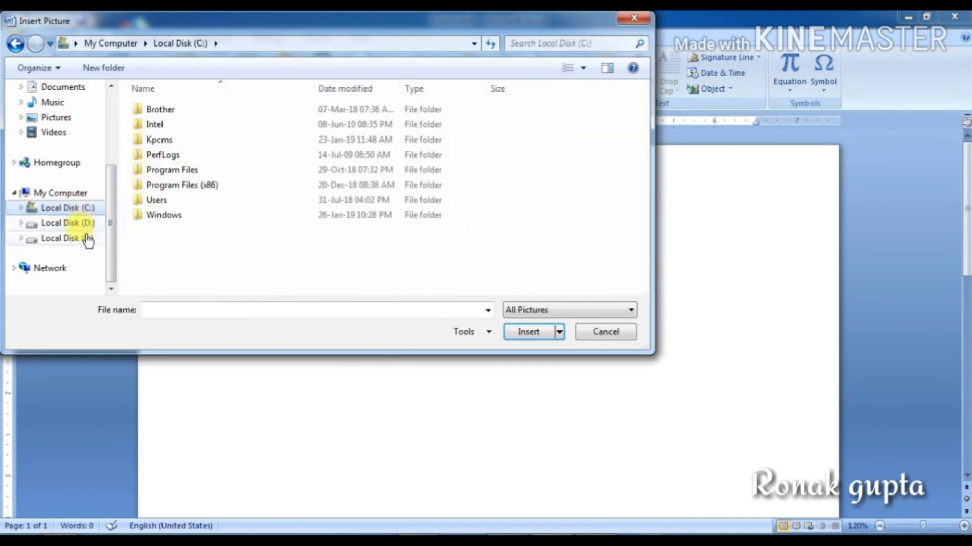
click(83, 238)
drag(108, 220, 107, 188)
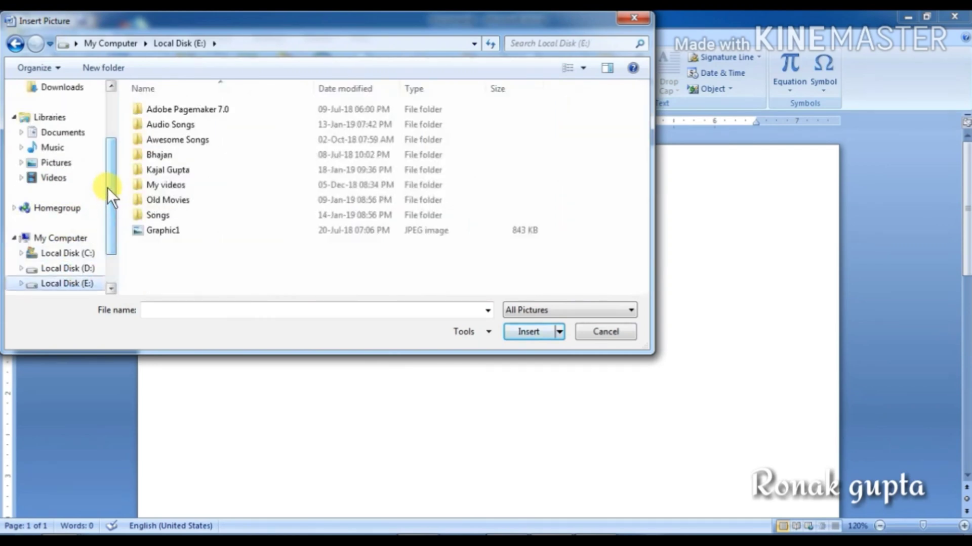
click(58, 165)
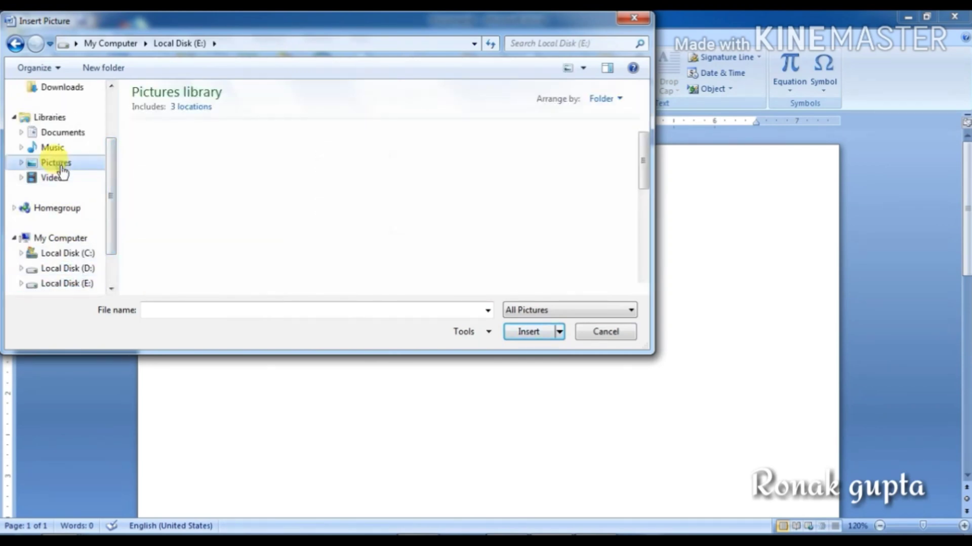
click(163, 229)
drag(636, 196, 642, 235)
double_click(182, 216)
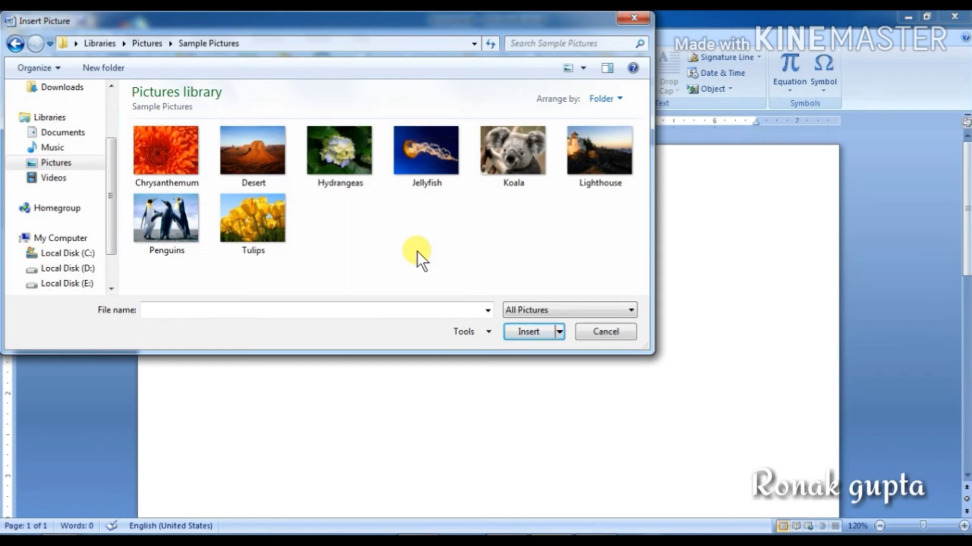
click(167, 223)
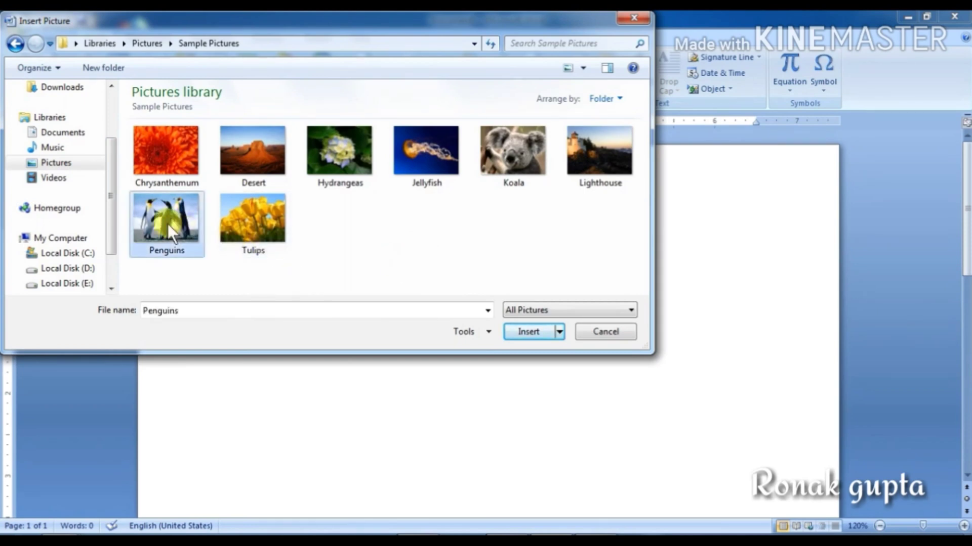
click(526, 332)
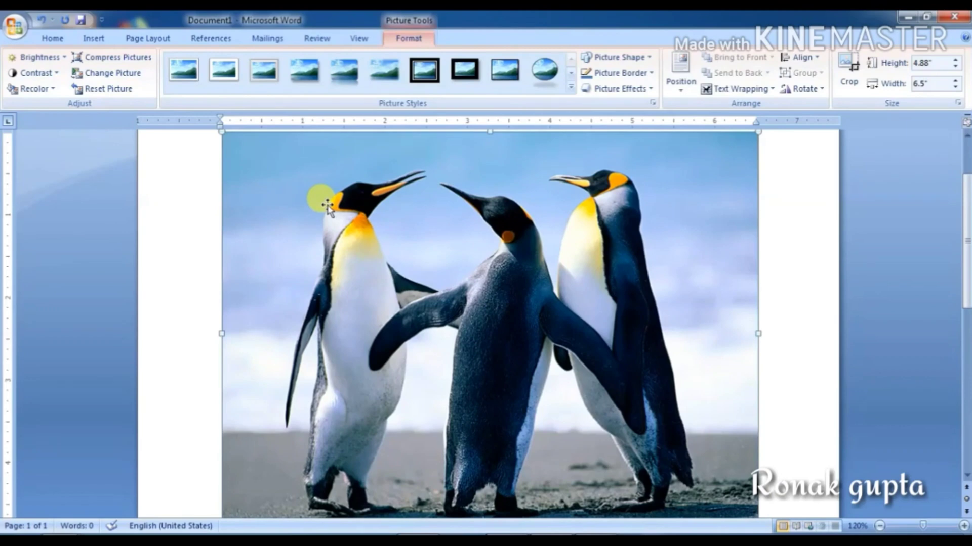
Step: Drag the Penguins picture's top-left corner inward until it measures 3.19" by 4.26"
scroll(445, 318, down, 1)
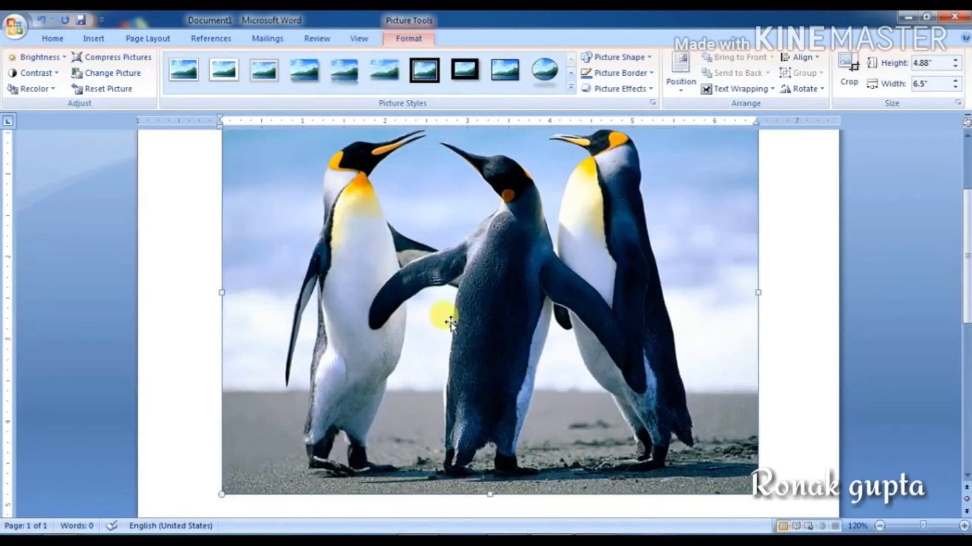
scroll(449, 321, up, 2)
scroll(450, 322, down, 2)
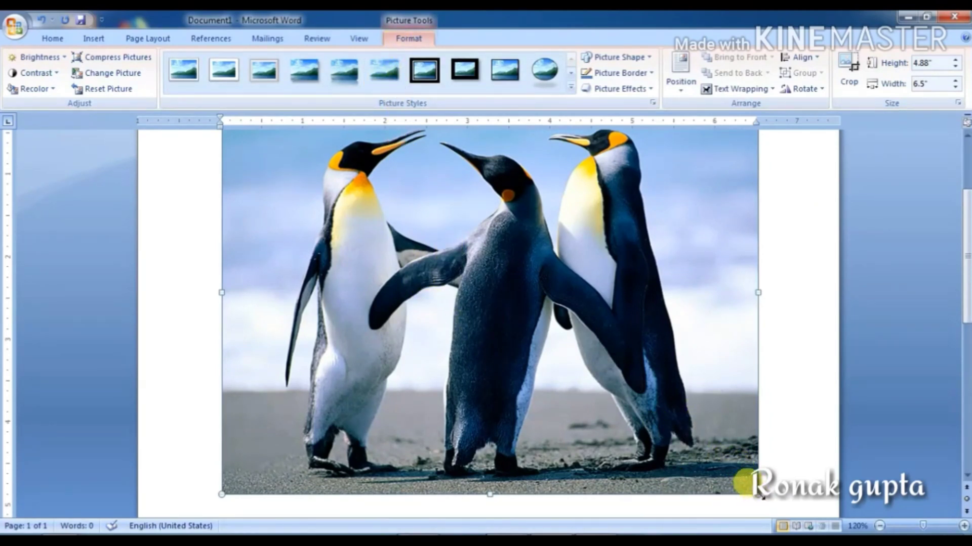
scroll(321, 314, up, 2)
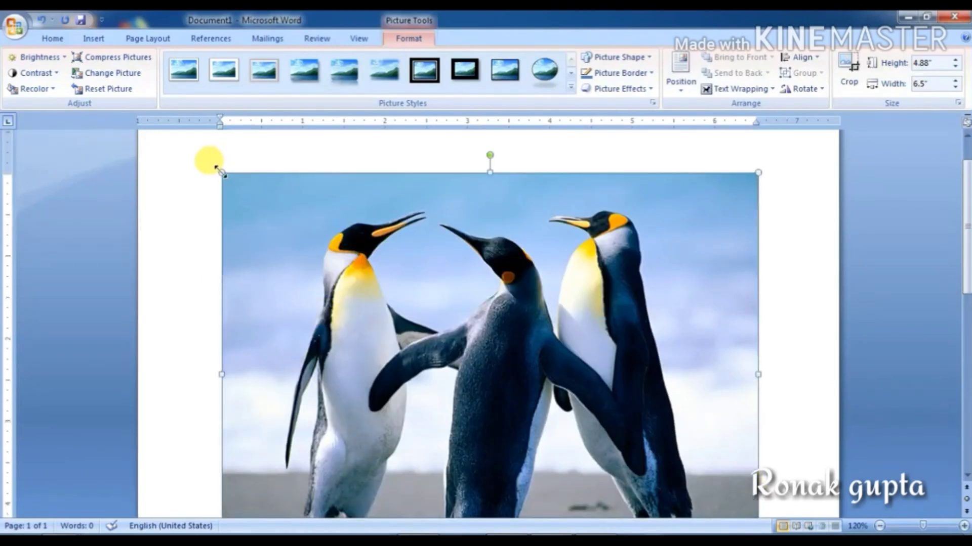
drag(220, 172, 573, 437)
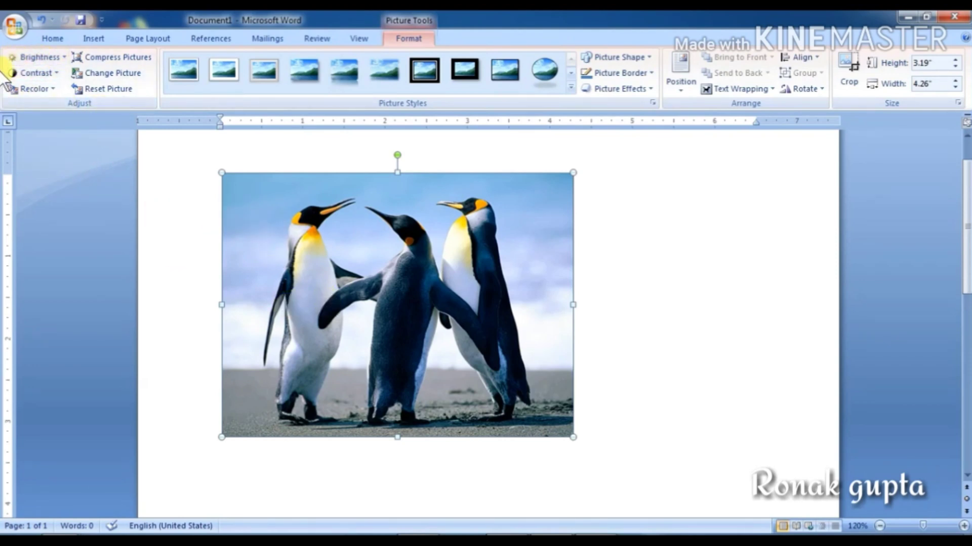
click(31, 60)
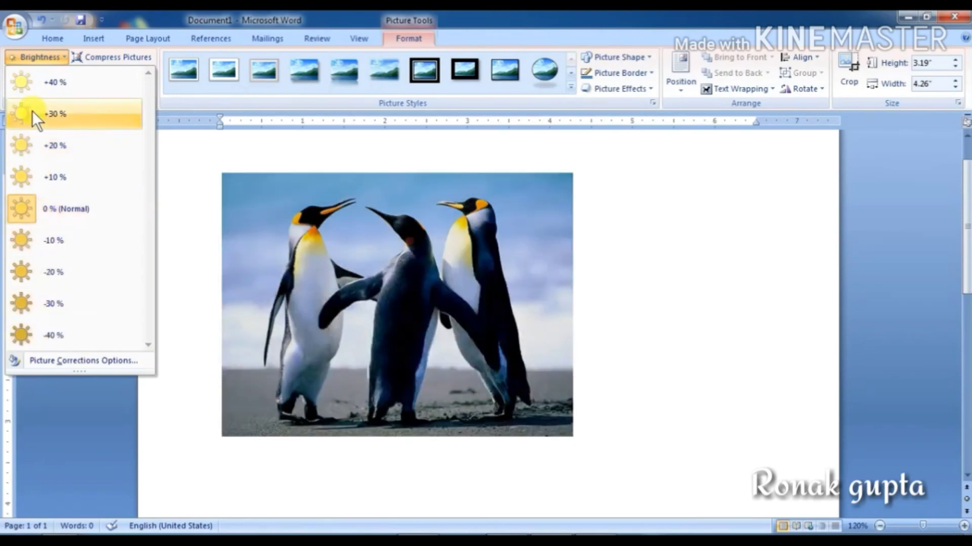
click(217, 117)
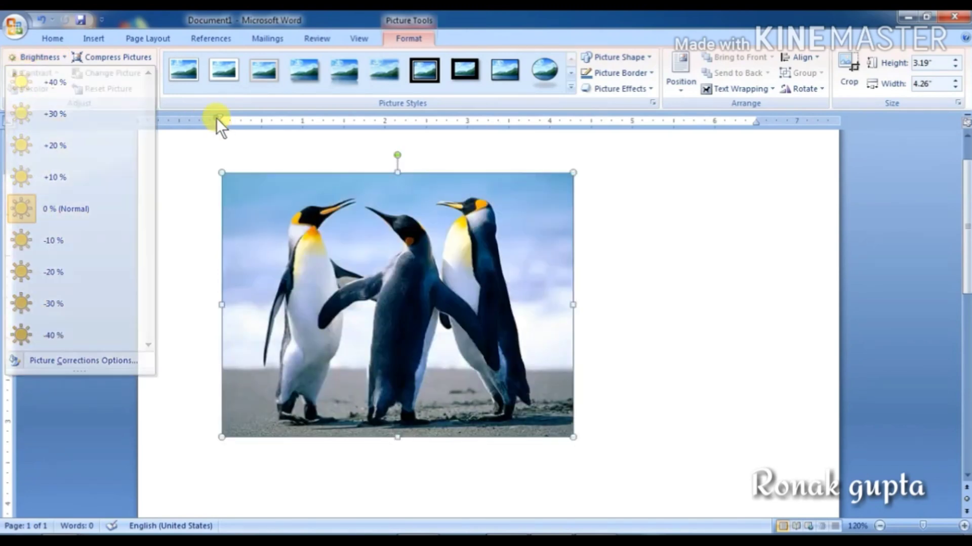
click(22, 75)
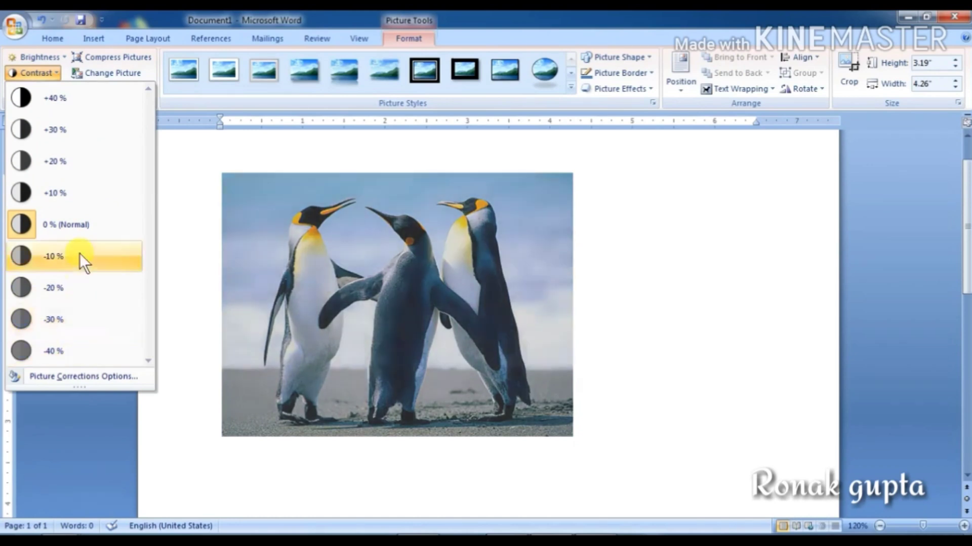
click(64, 105)
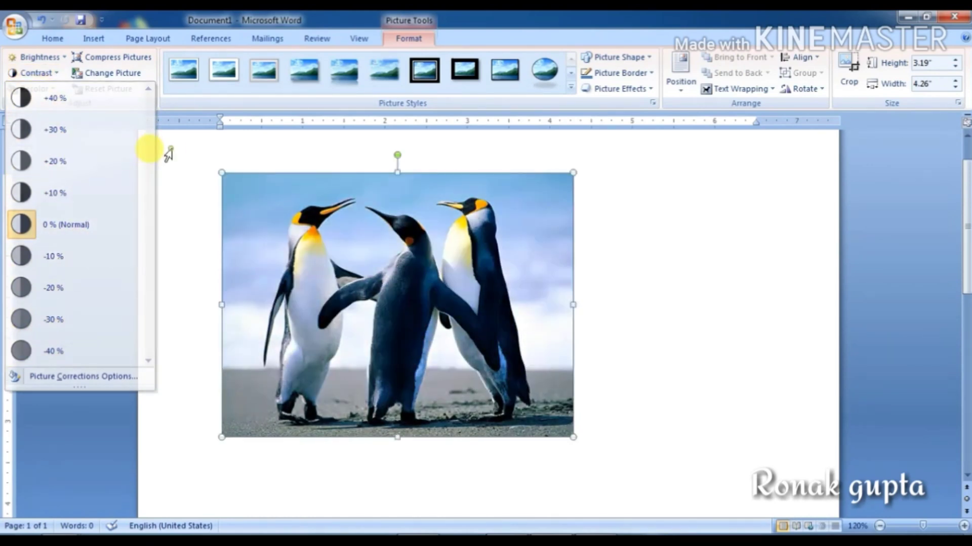
click(33, 89)
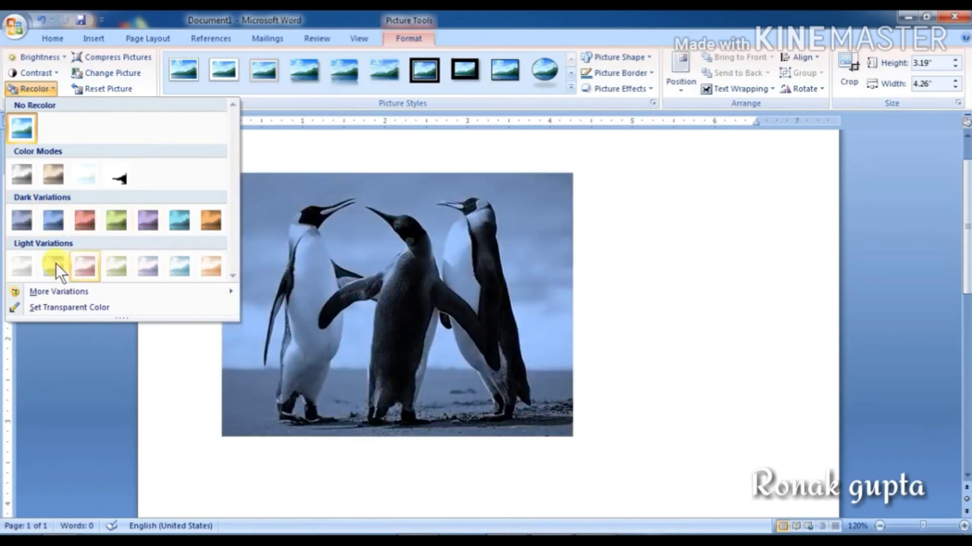
click(272, 264)
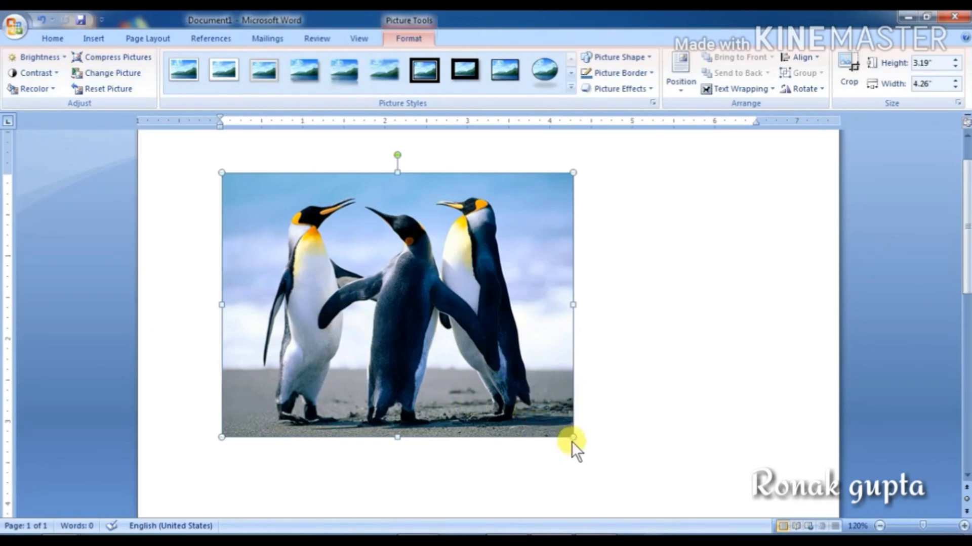
Step: Shrink the penguin picture to 2.05" × 2.74", cancel the Font dialog, and Ctrl-drag a copy beside it
drag(574, 439, 448, 343)
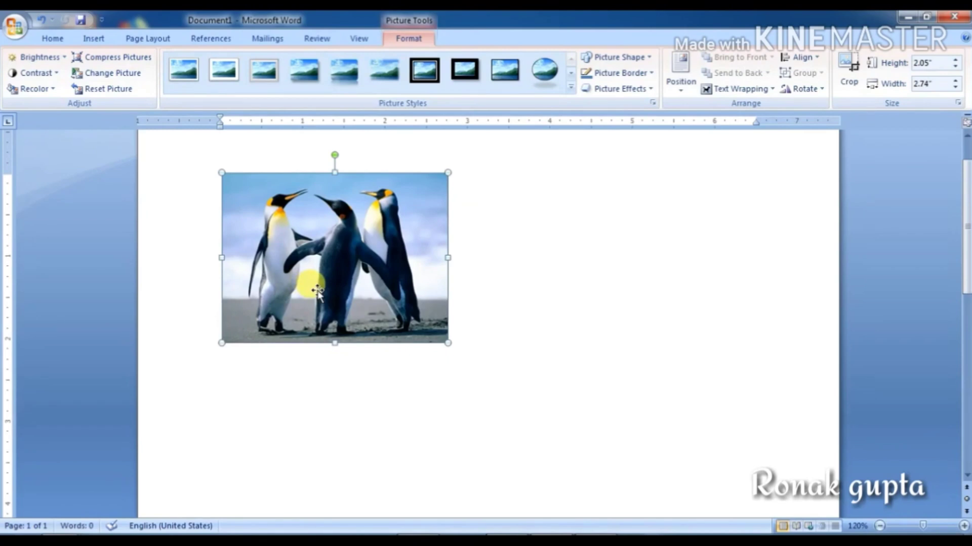
drag(318, 291, 342, 287)
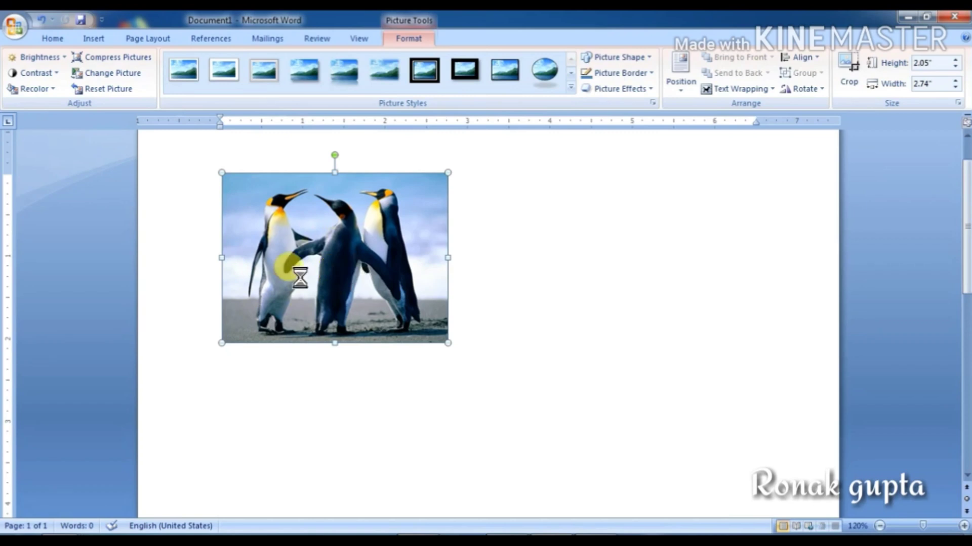
click(606, 447)
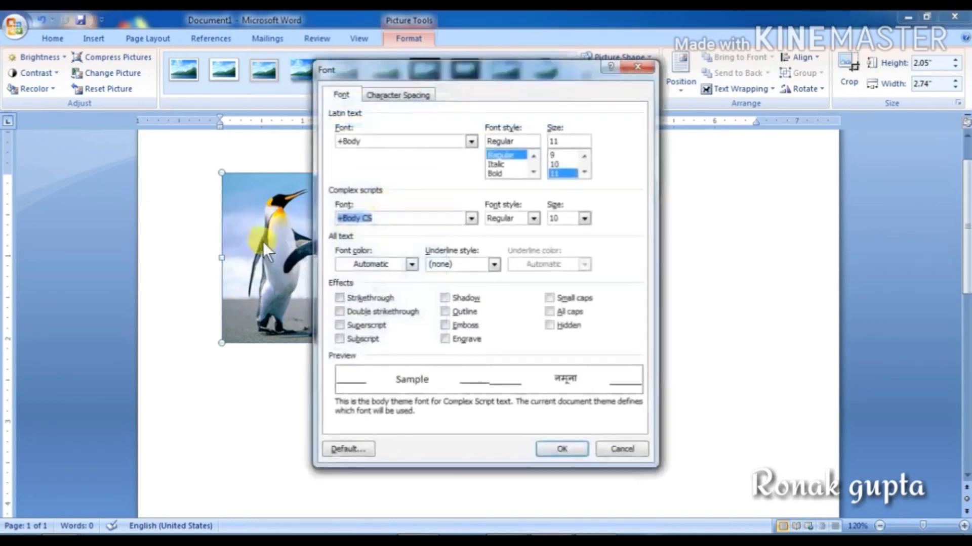
click(619, 445)
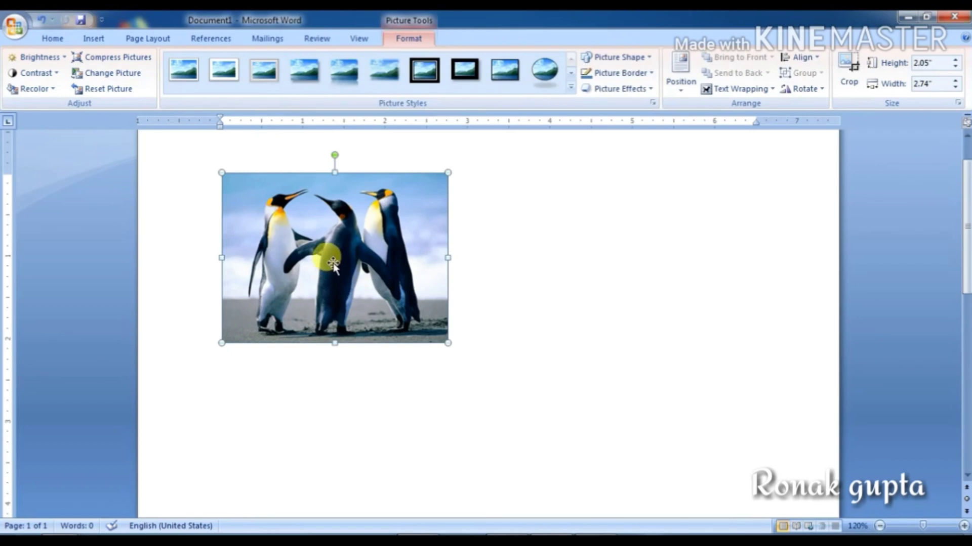
drag(333, 265, 336, 265)
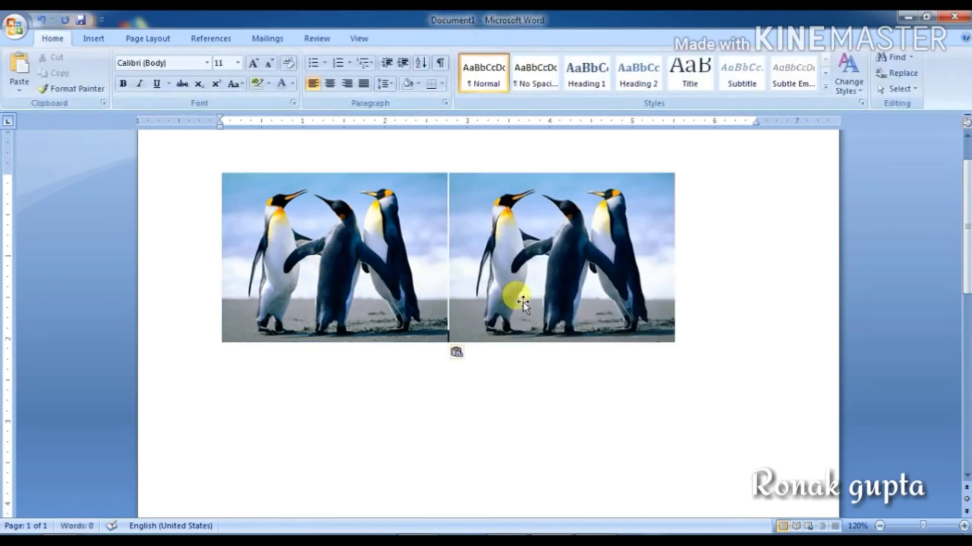
Step: Place the duplicate right of the original, select the left picture, and zoom in to 170%
click(523, 294)
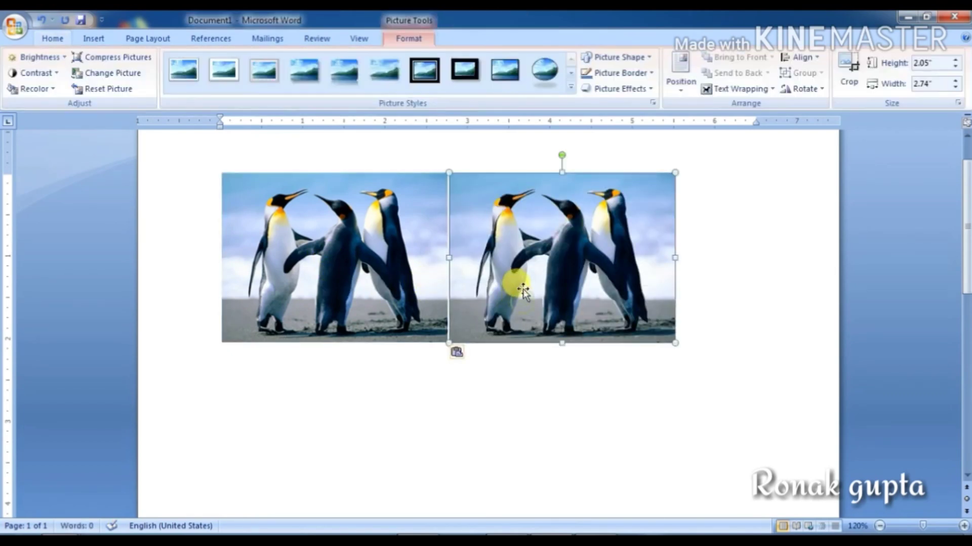
click(323, 220)
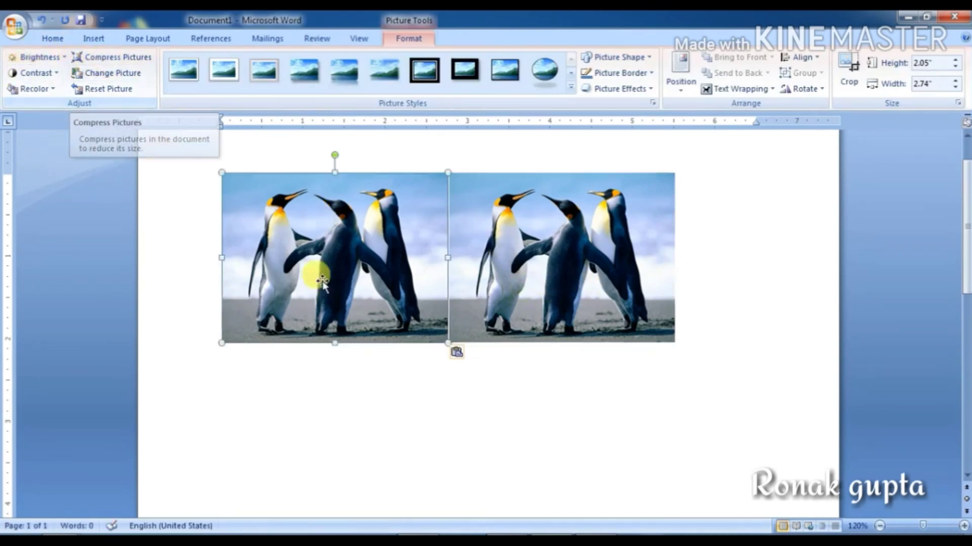
click(964, 527)
click(964, 526)
click(964, 527)
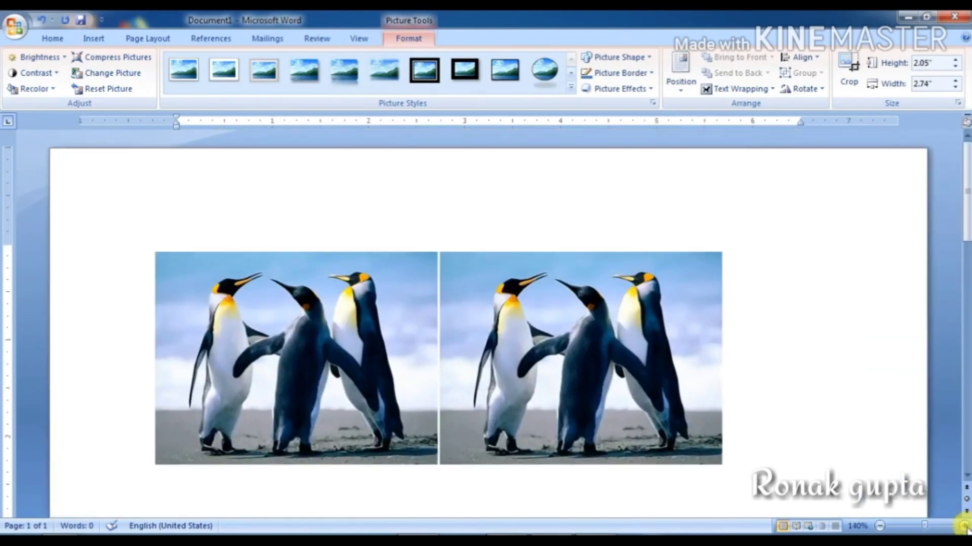
click(964, 526)
click(964, 526)
scroll(964, 210, down, 3)
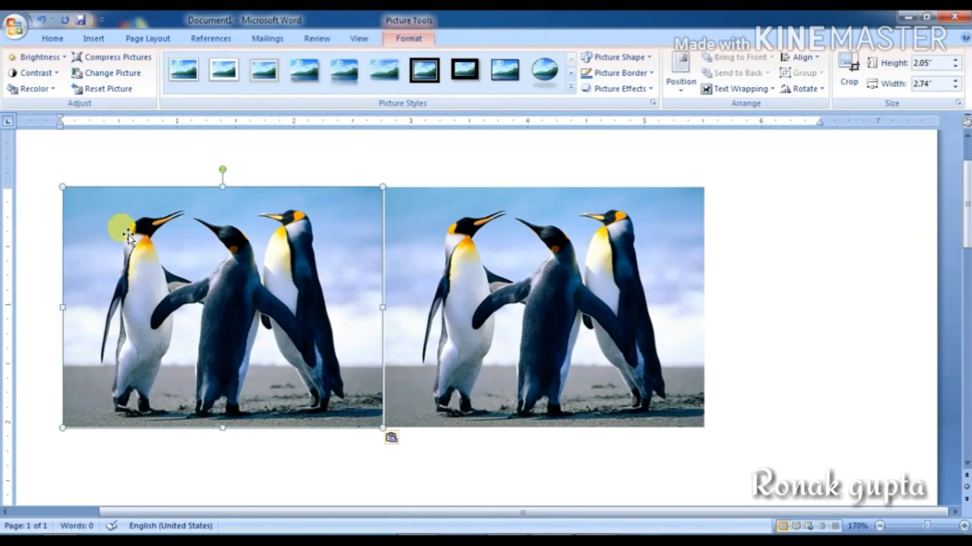
Step: Compress the selected picture, deleting cropped areas and targeting E-mail (96 ppi) resolution
click(96, 58)
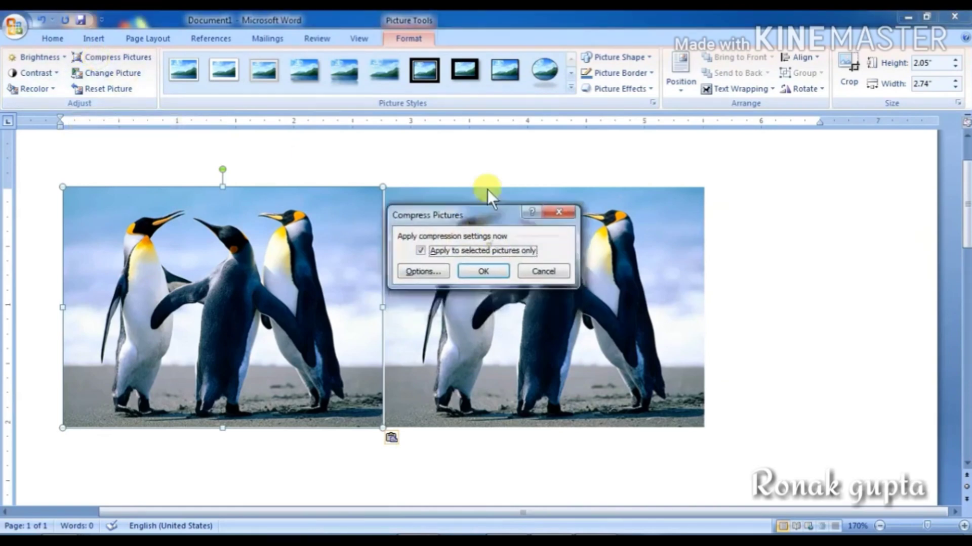
drag(486, 217, 500, 107)
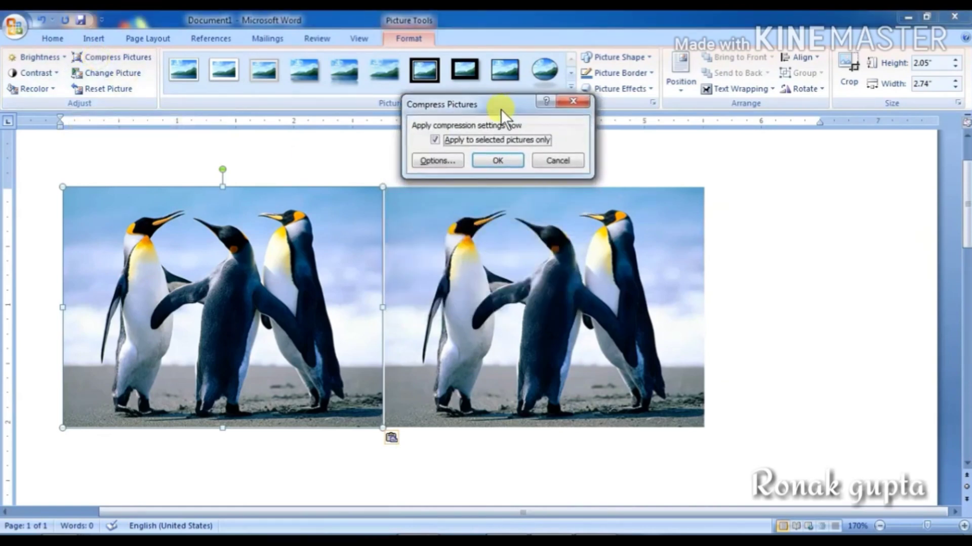
click(427, 159)
drag(440, 79, 529, 39)
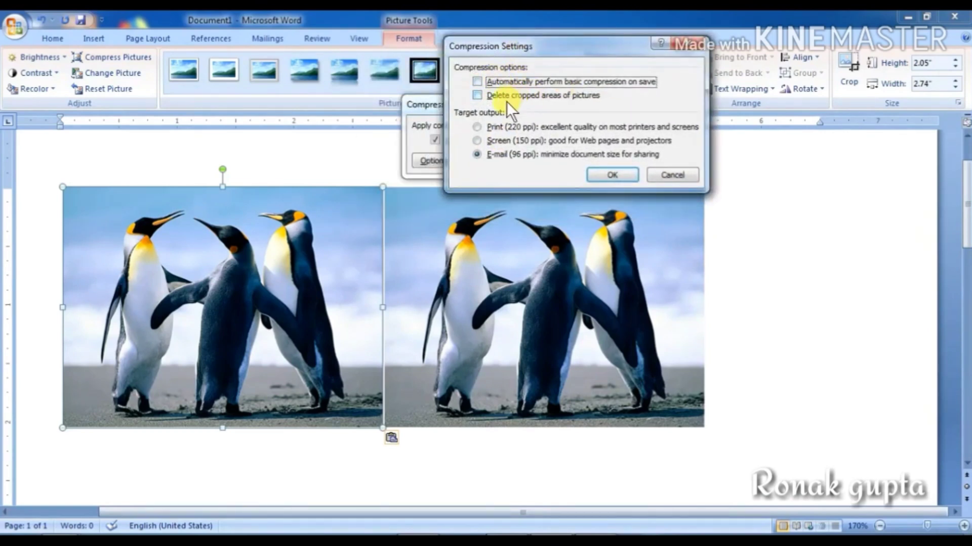
click(478, 95)
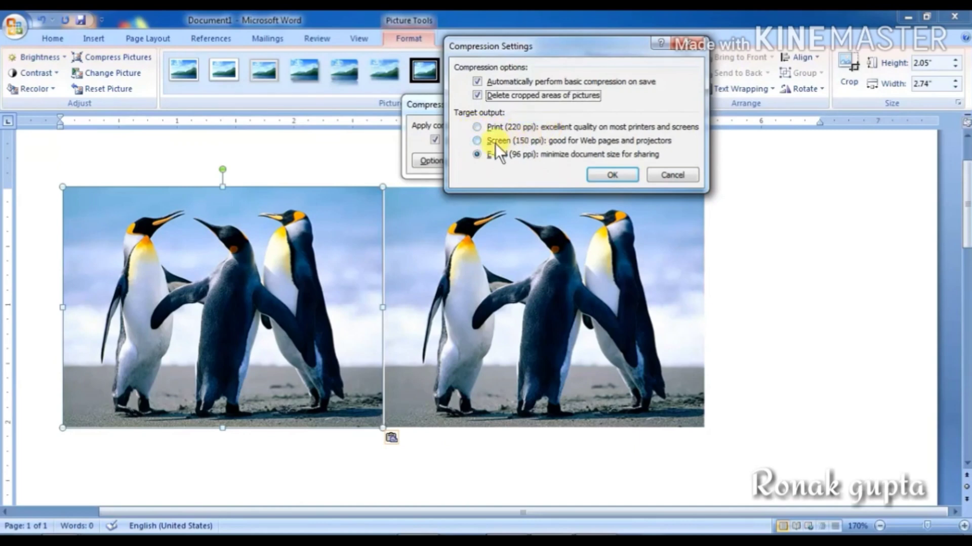
click(478, 153)
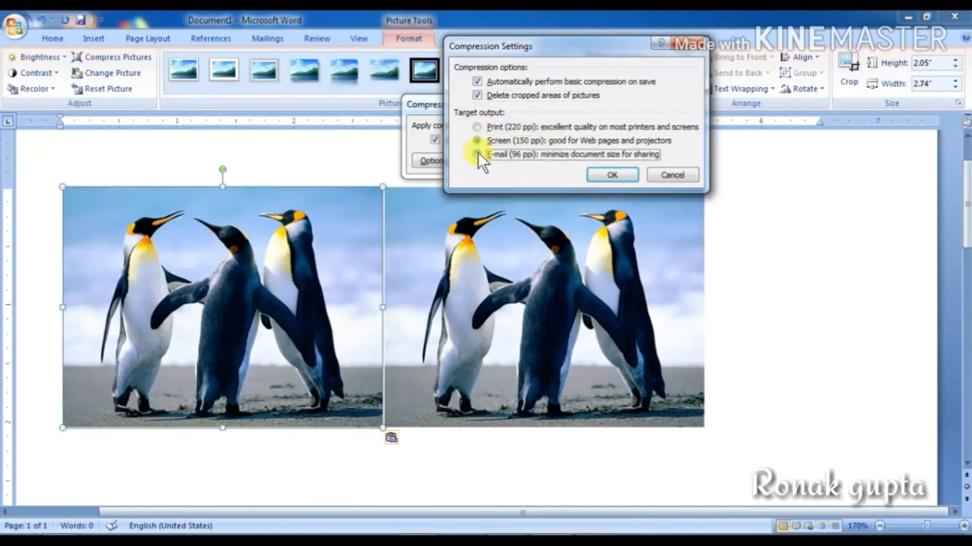
click(610, 175)
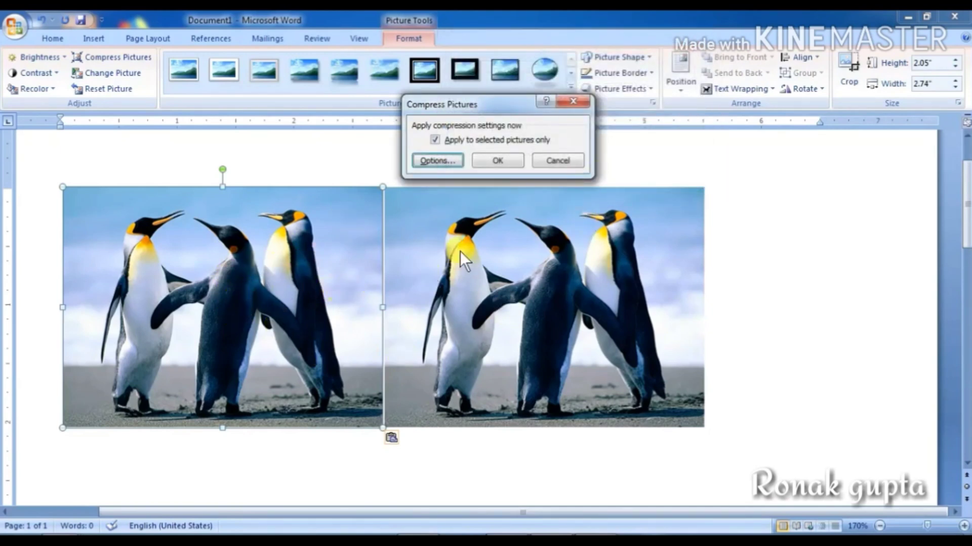
click(496, 161)
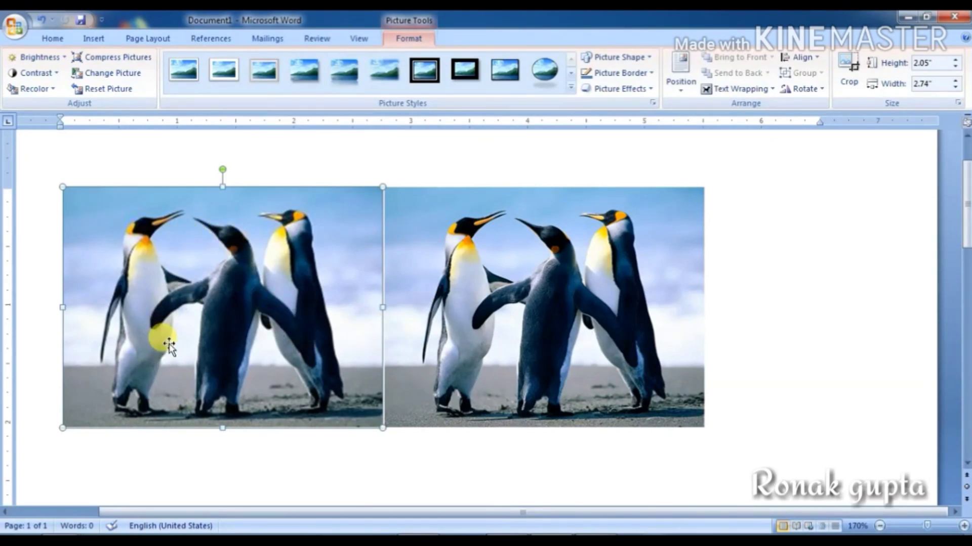
Step: Select each penguin picture in turn, then undo to remove the duplicate
click(510, 321)
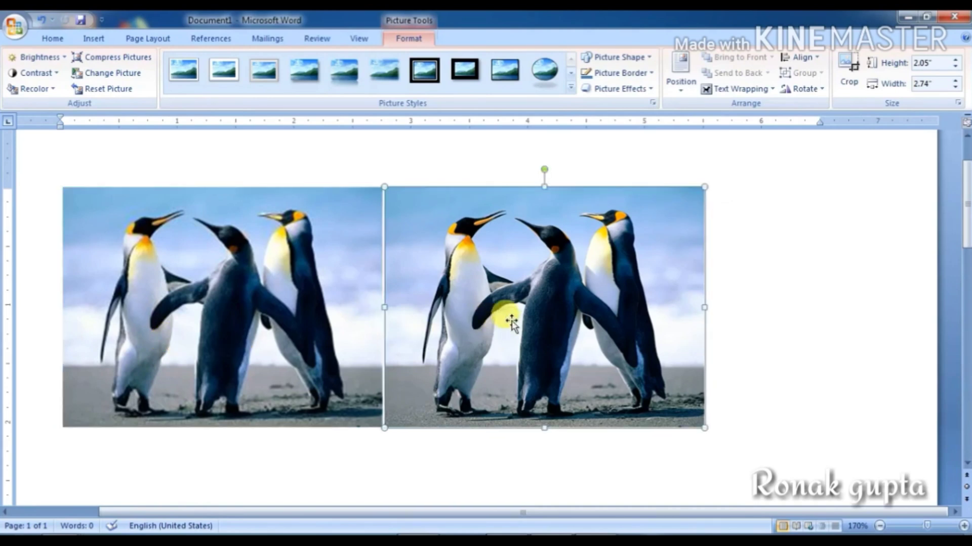
click(211, 312)
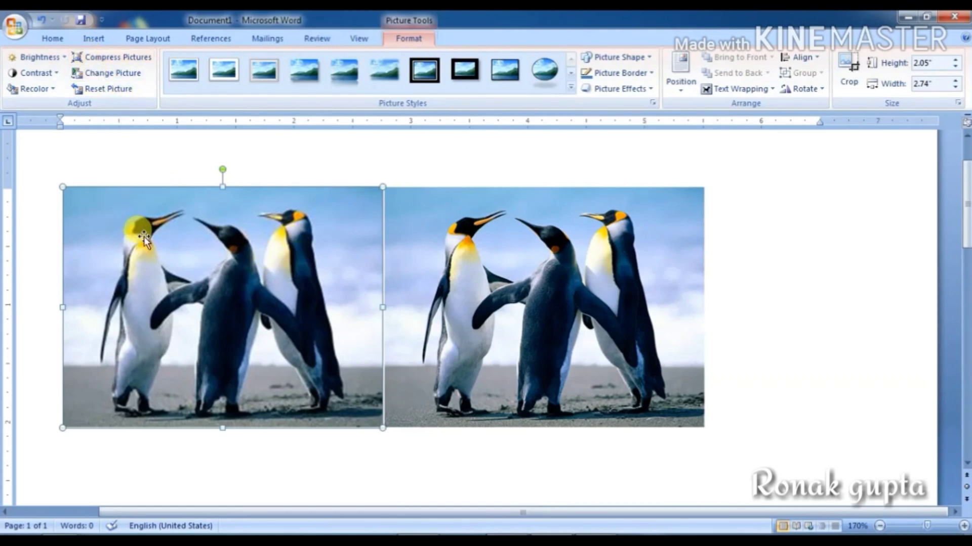
key(ctrl+z)
Step: Swap the selected penguin picture for the Chrysanthemum sample picture using Change Picture
click(190, 275)
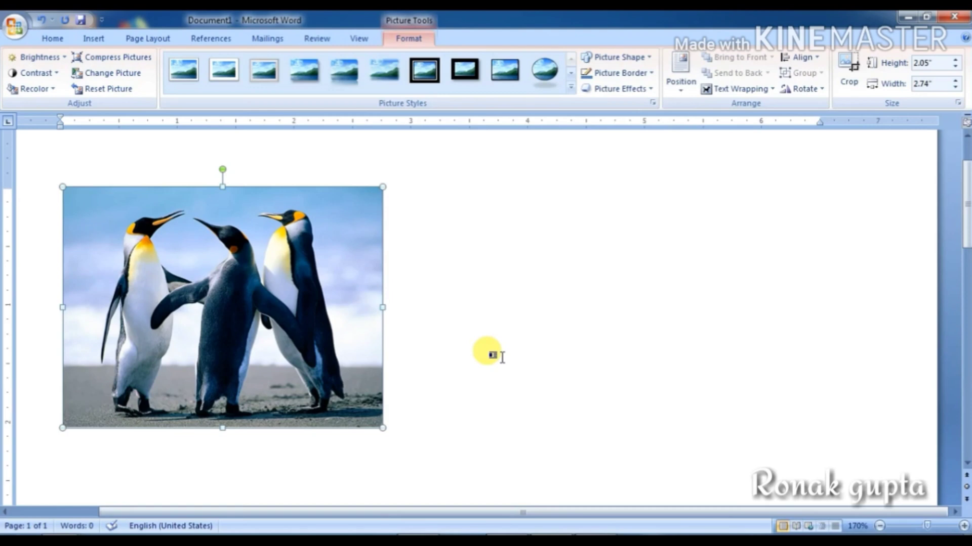
click(123, 77)
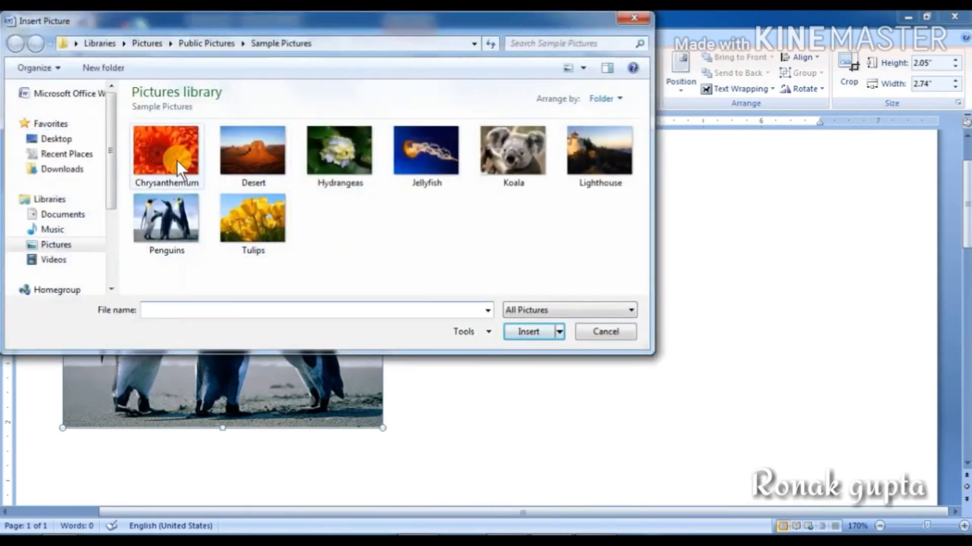
click(177, 160)
click(519, 333)
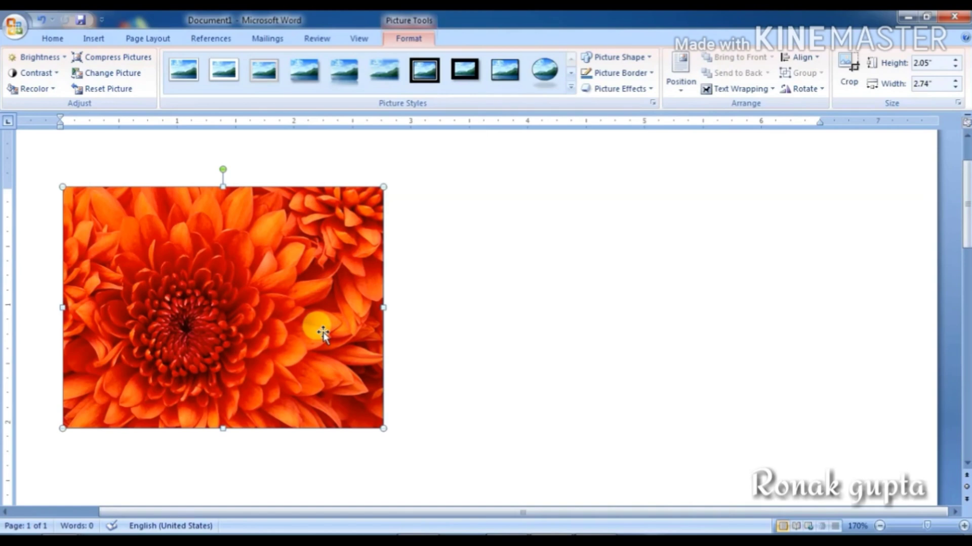
Step: Reset the chrysanthemum, shrink it from the top-left corner to 2.11" × 2.82", and keep it upright
click(107, 89)
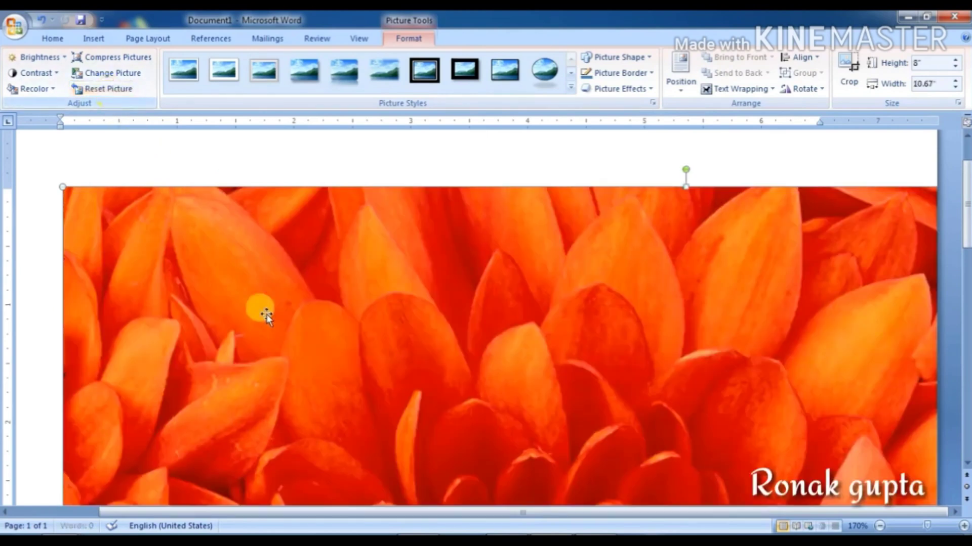
drag(62, 187, 190, 260)
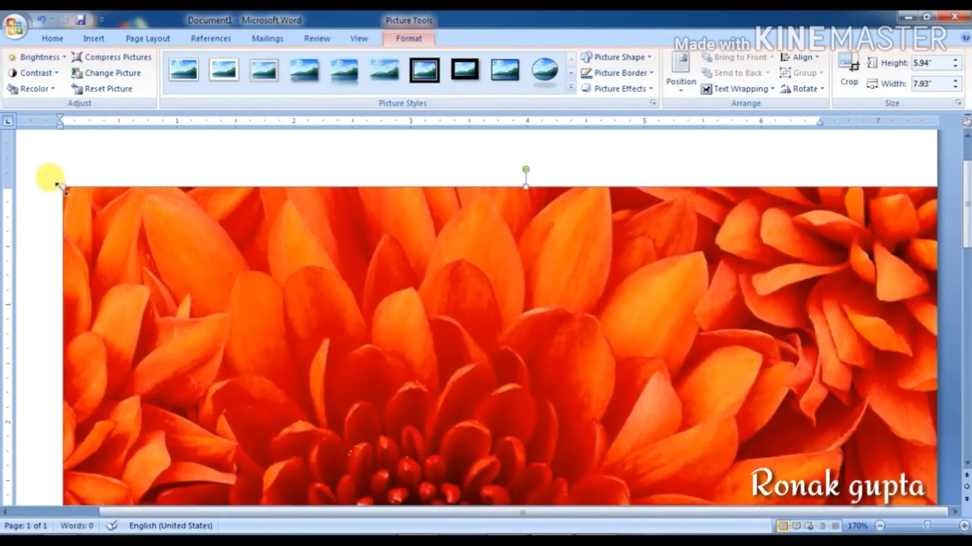
drag(58, 186, 174, 272)
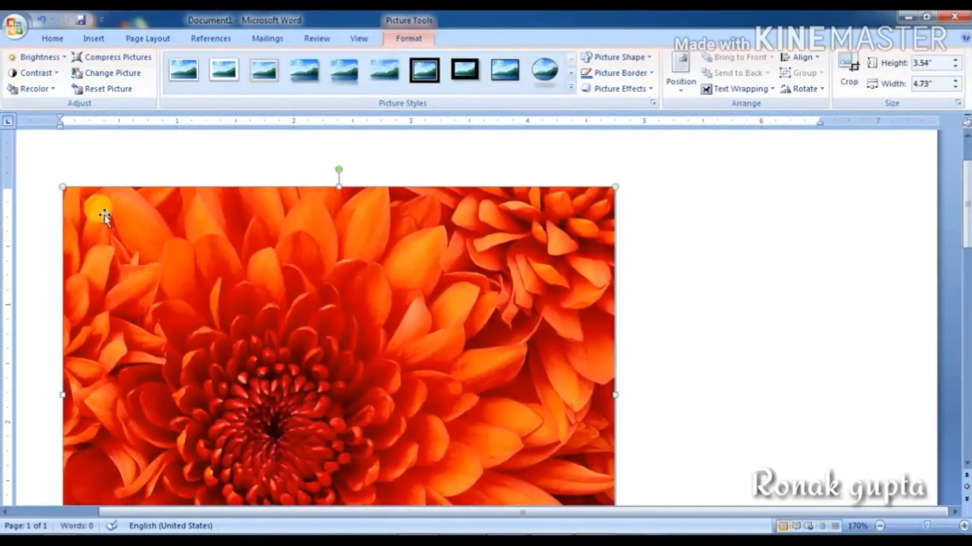
drag(61, 185, 232, 277)
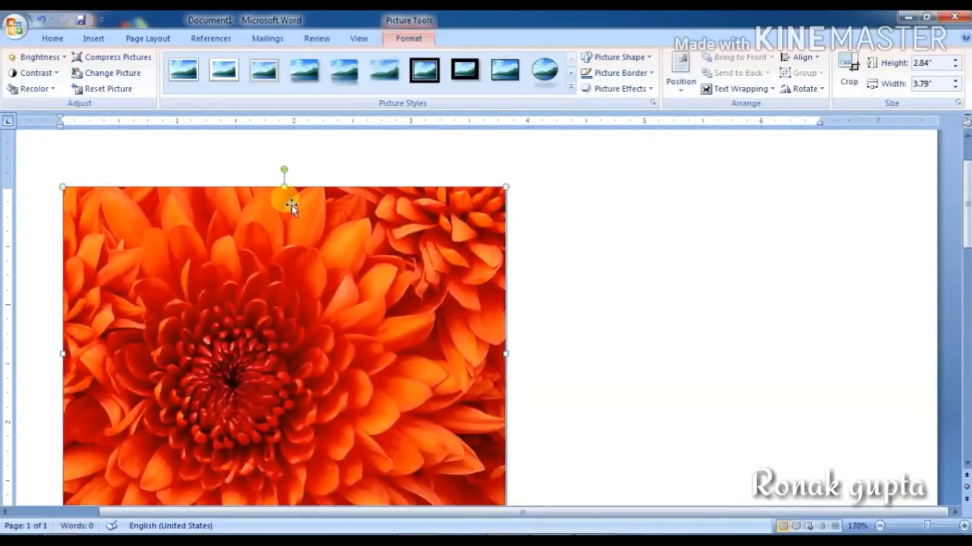
drag(62, 186, 175, 274)
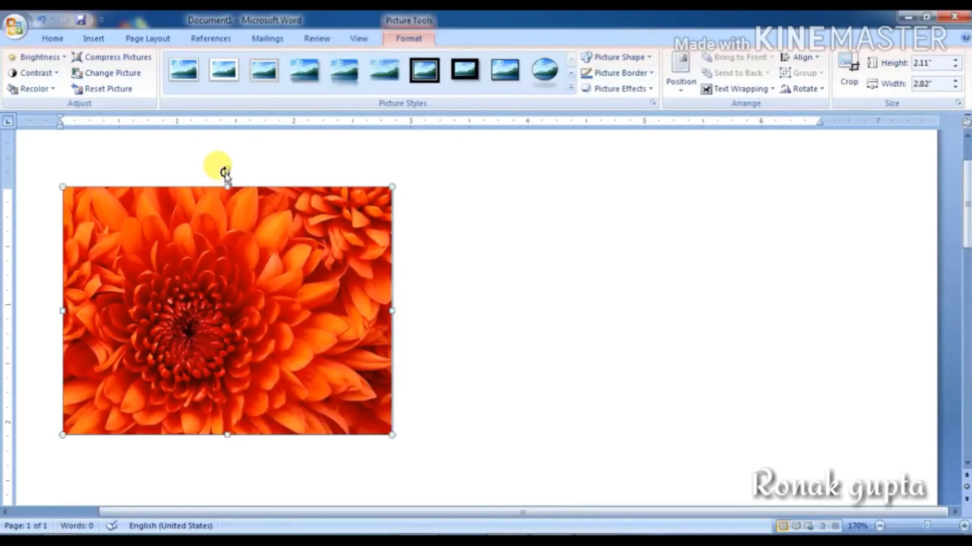
drag(223, 167, 373, 310)
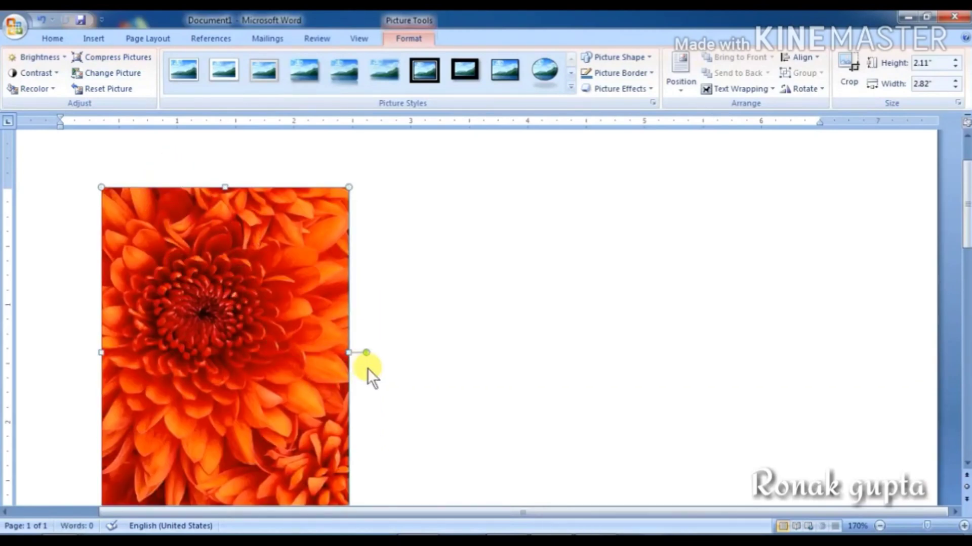
drag(368, 351, 218, 185)
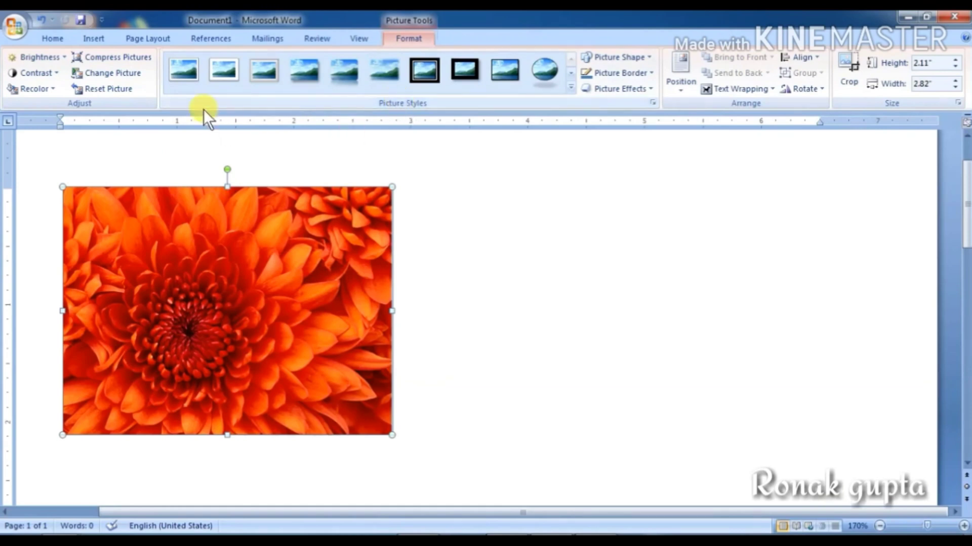
Step: Apply the Simple Frame style, then the Reflected Rounded Rectangle picture style
click(188, 77)
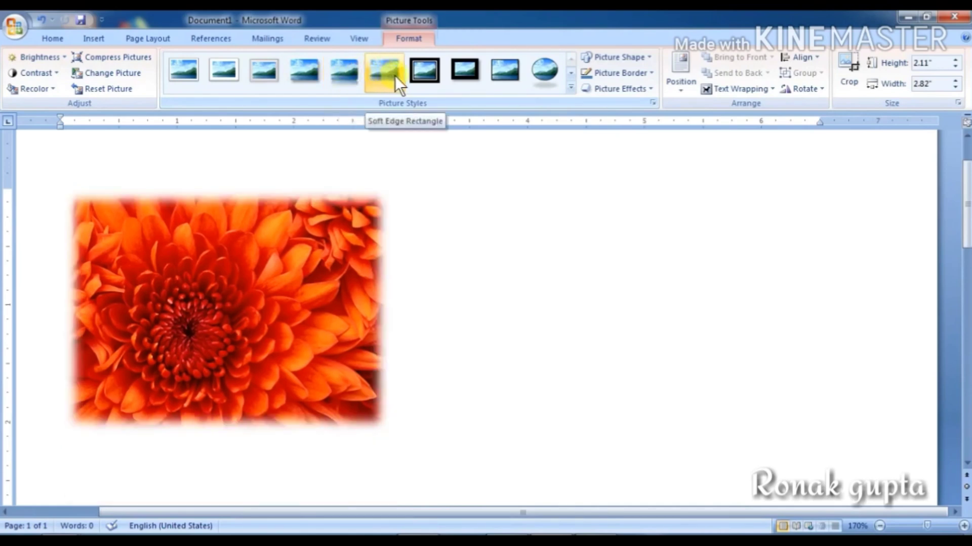
click(341, 83)
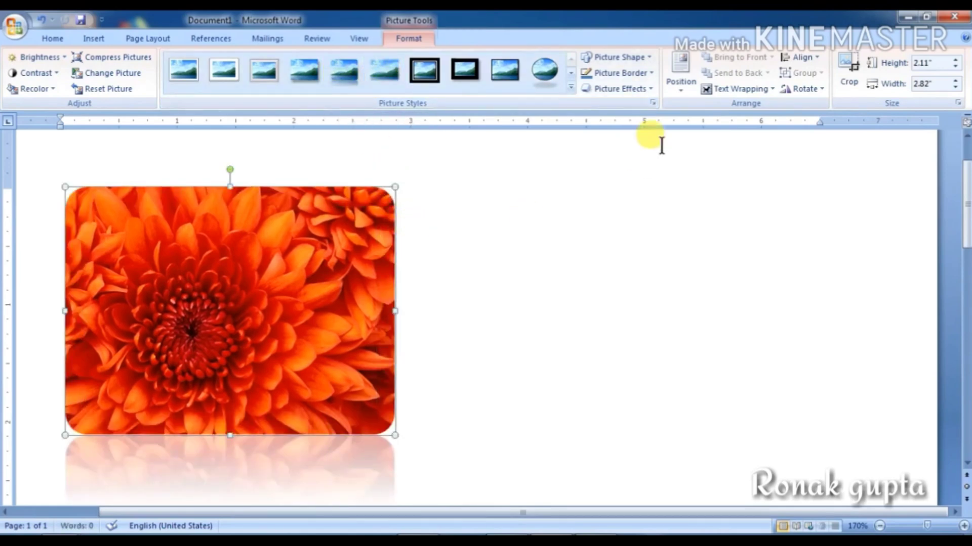
click(622, 58)
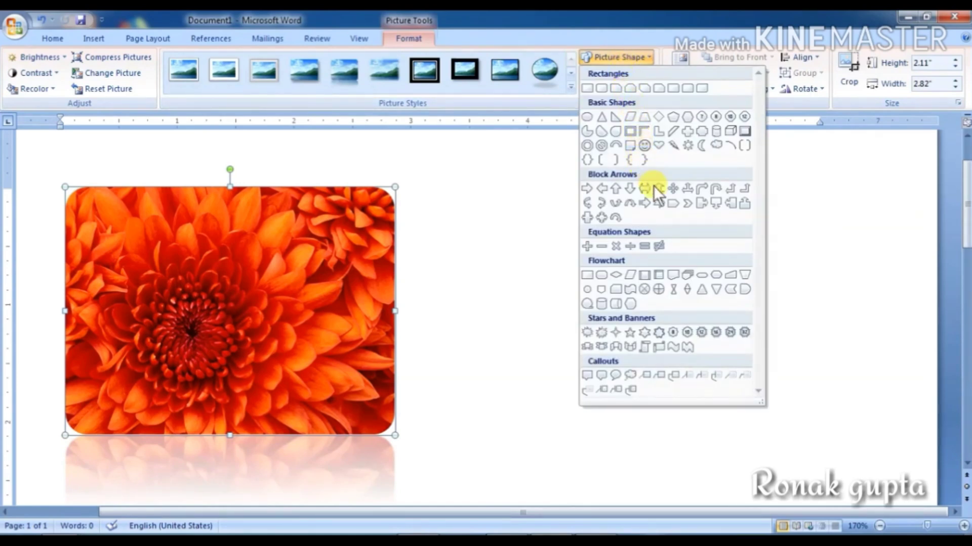
Step: Try the Oval and Pentagon shapes, then settle on the Striped Right Arrow shape
click(644, 289)
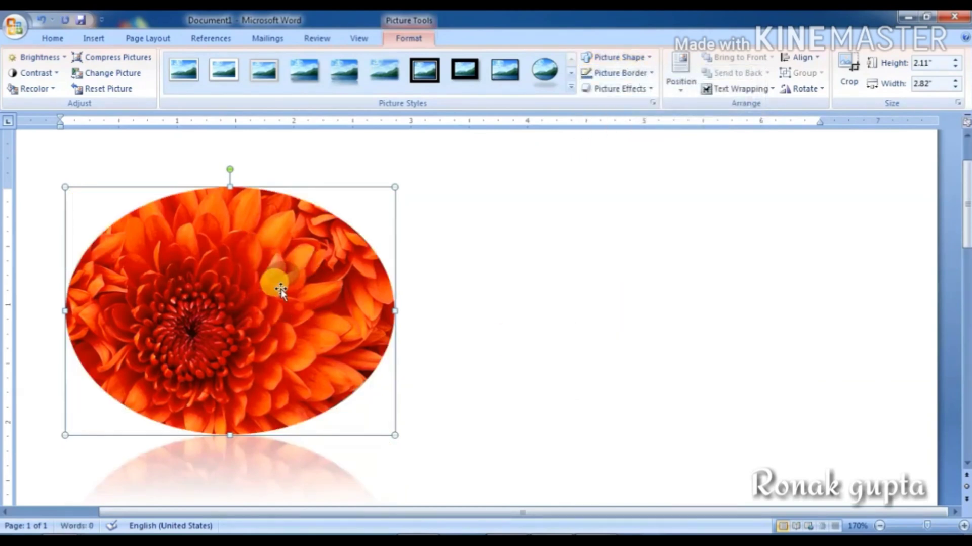
click(615, 57)
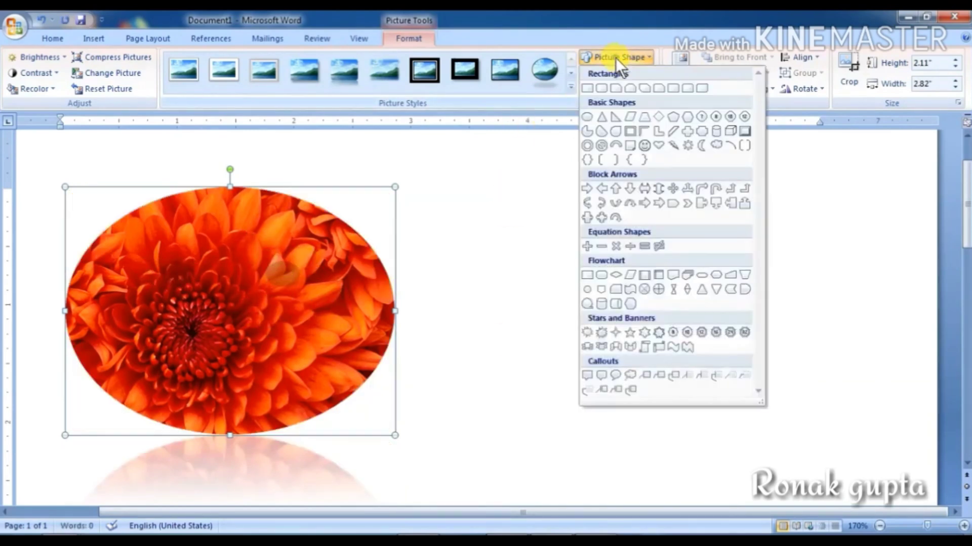
click(669, 203)
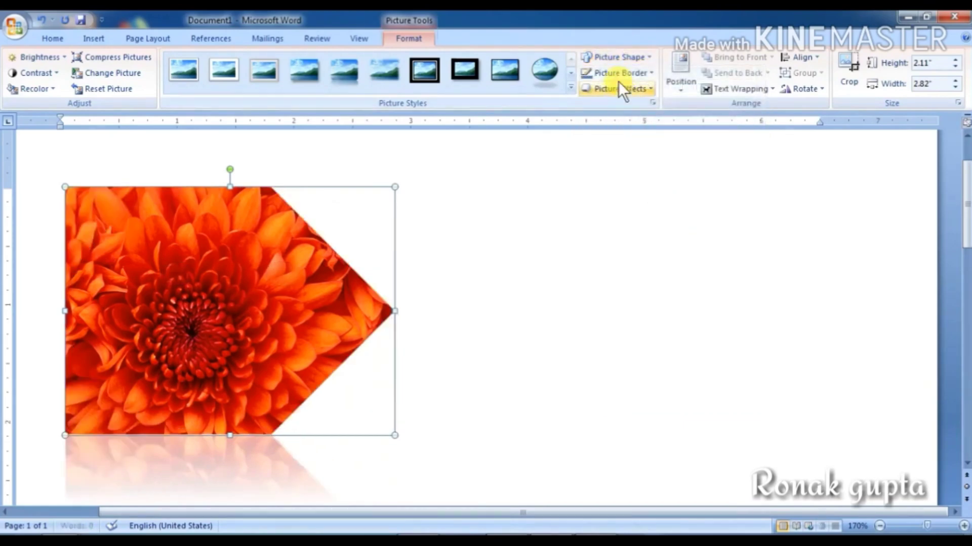
click(615, 58)
click(646, 202)
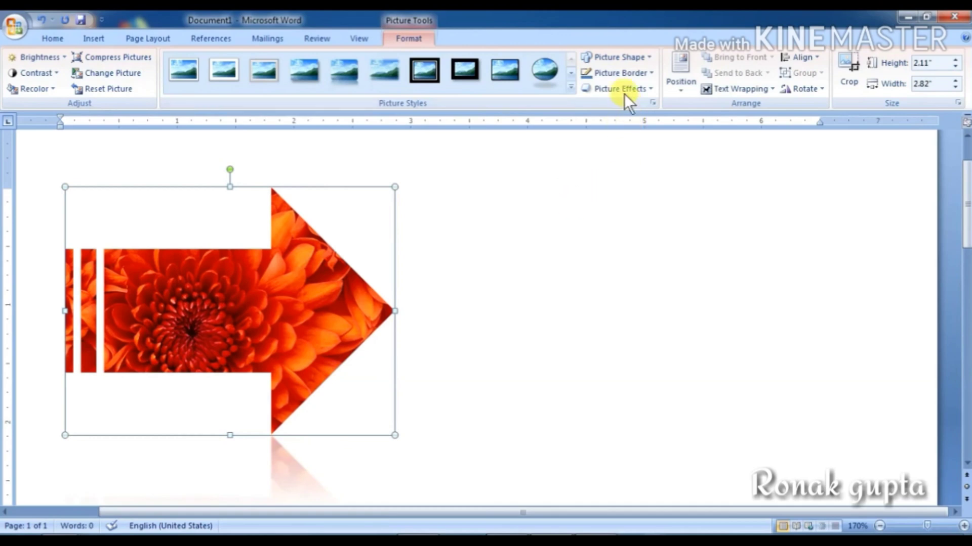
click(611, 75)
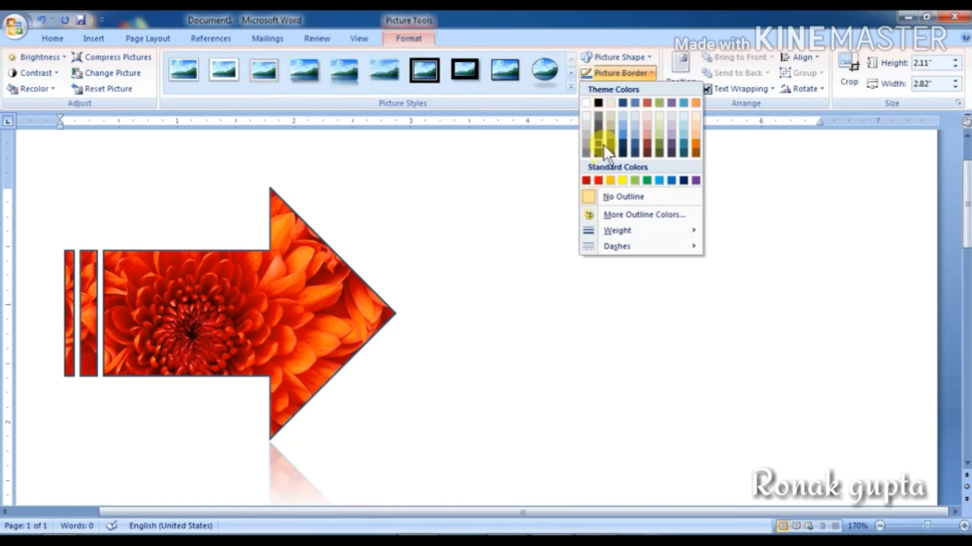
Step: Give the striped arrow a black Theme Colors outline and look over the border Weight options
click(598, 103)
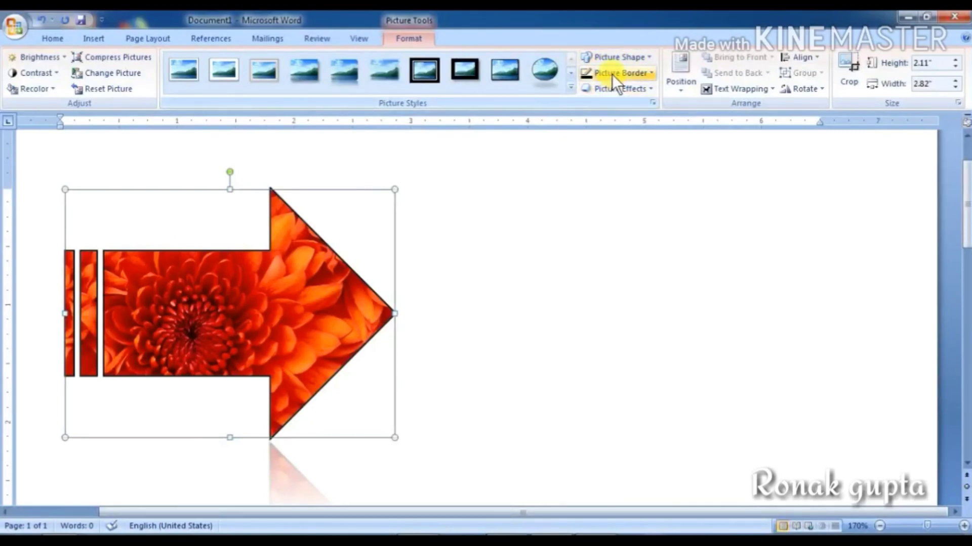
click(611, 74)
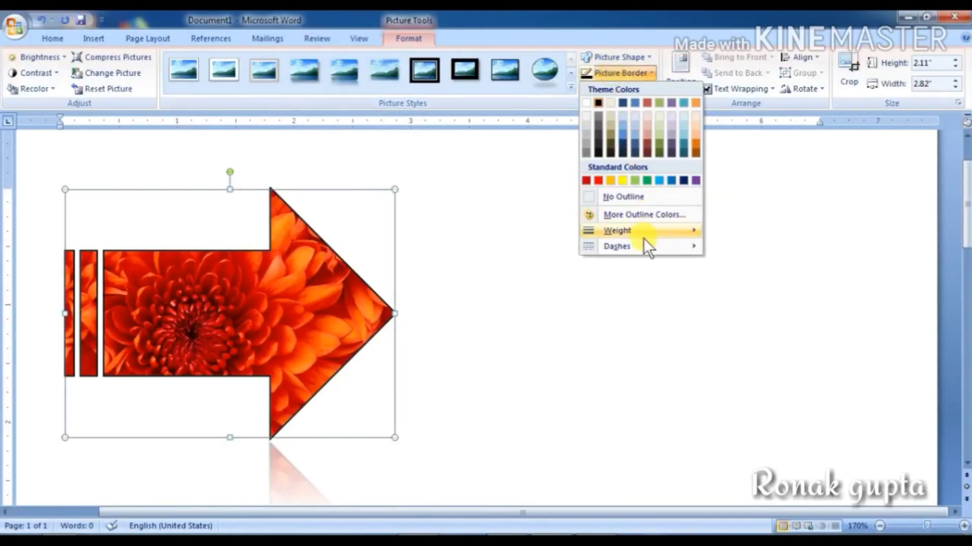
mouse_move(622, 231)
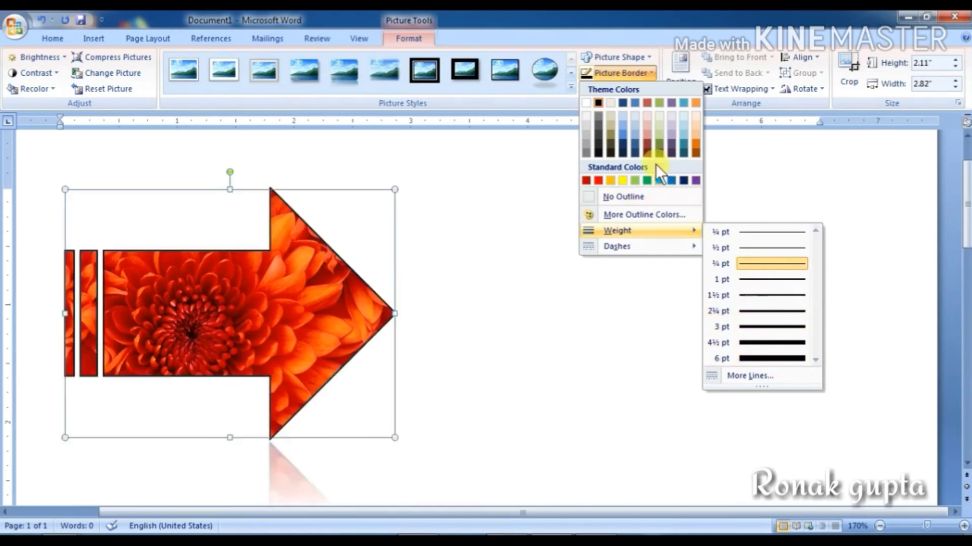
click(602, 72)
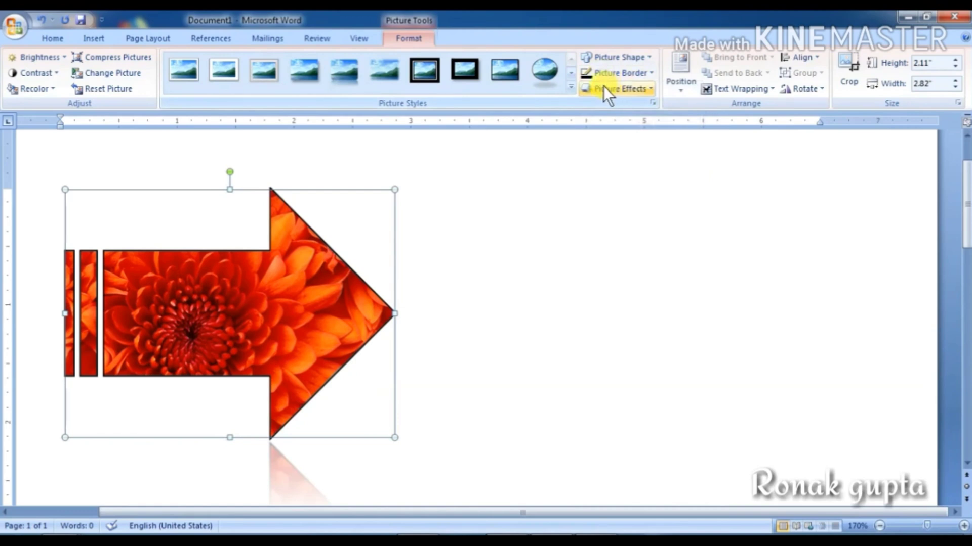
click(603, 86)
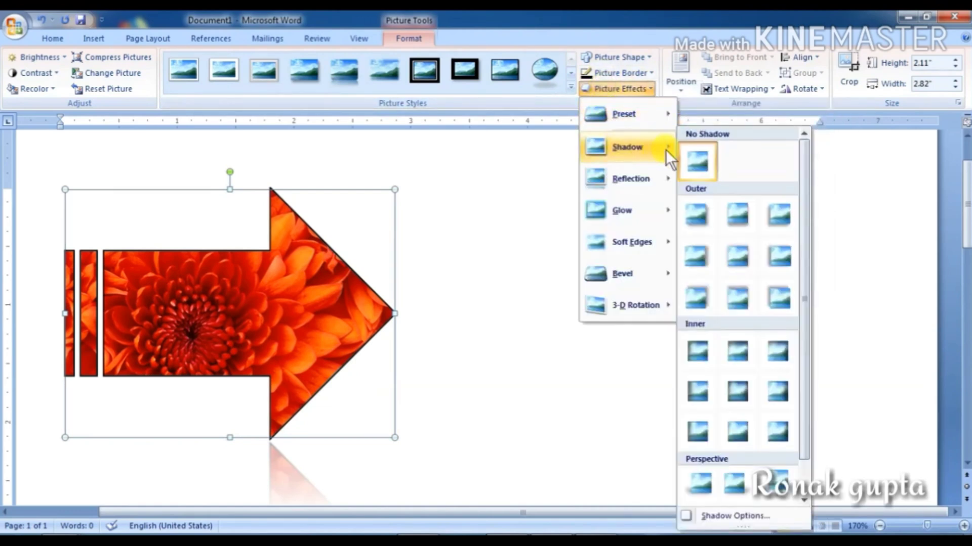
Step: Apply the second Picture Effects preset for a raised 3-D look, then zoom out to the whole page
mouse_move(639, 115)
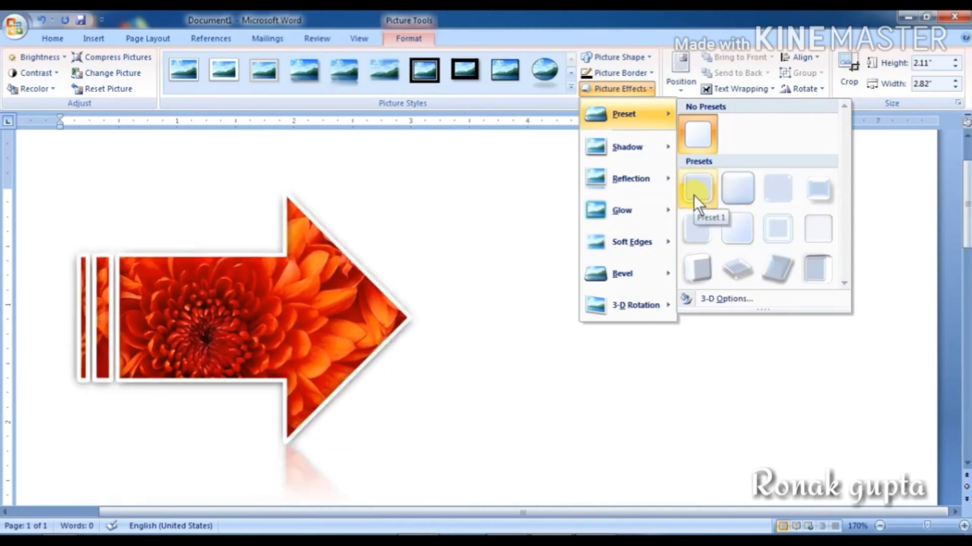
mouse_move(653, 183)
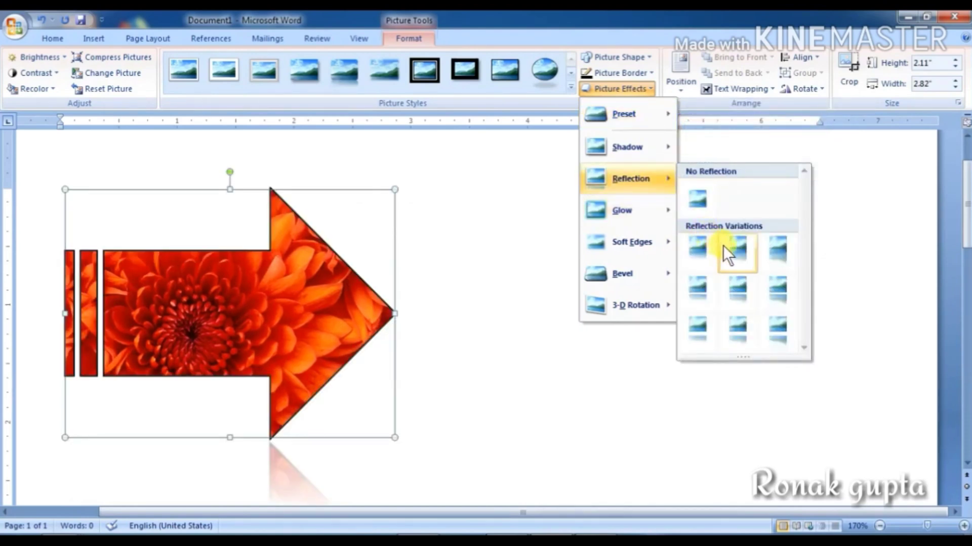
mouse_move(661, 249)
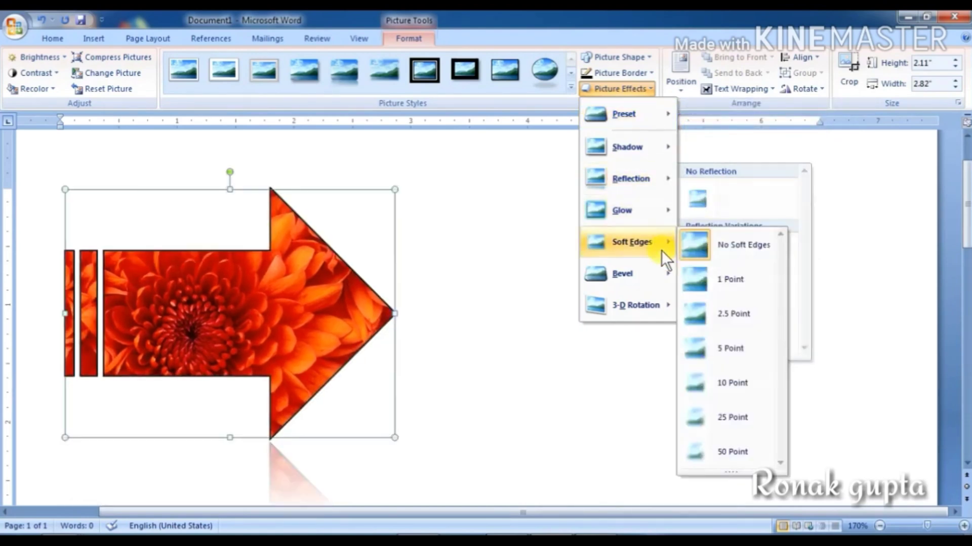
mouse_move(640, 208)
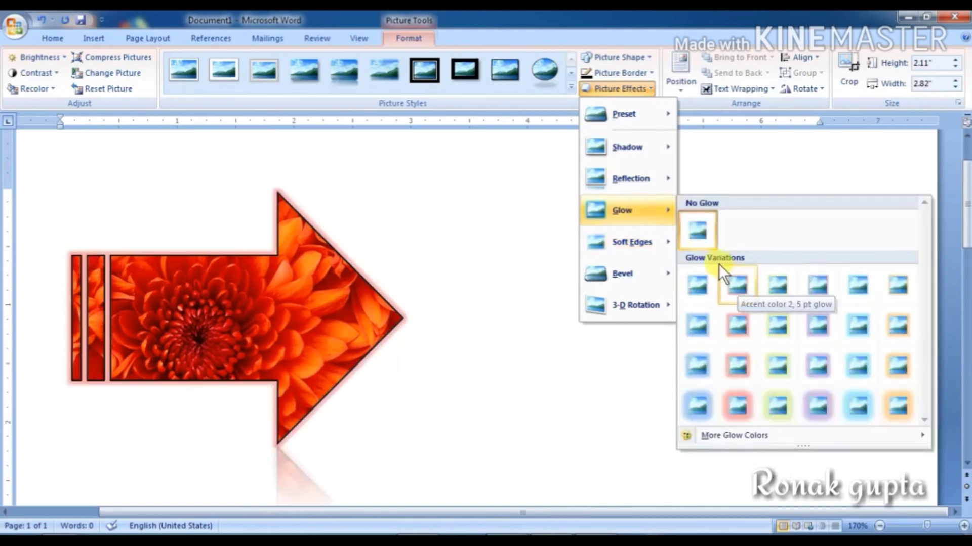
mouse_move(624, 175)
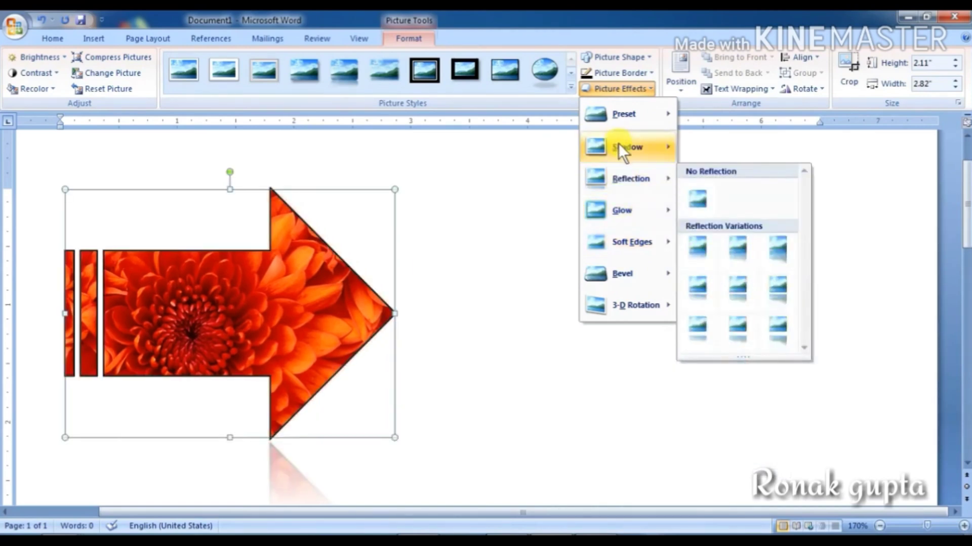
mouse_move(615, 141)
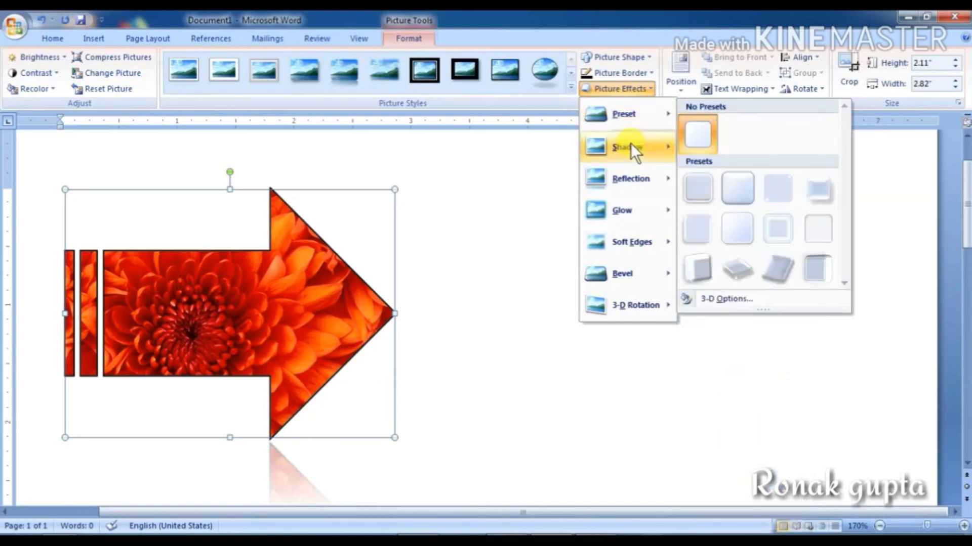
click(739, 189)
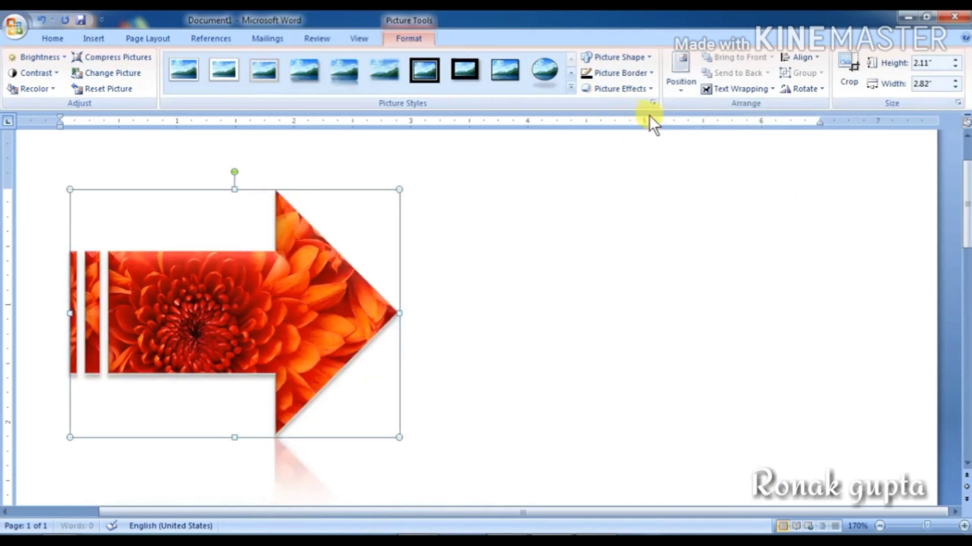
click(879, 527)
click(880, 526)
click(879, 527)
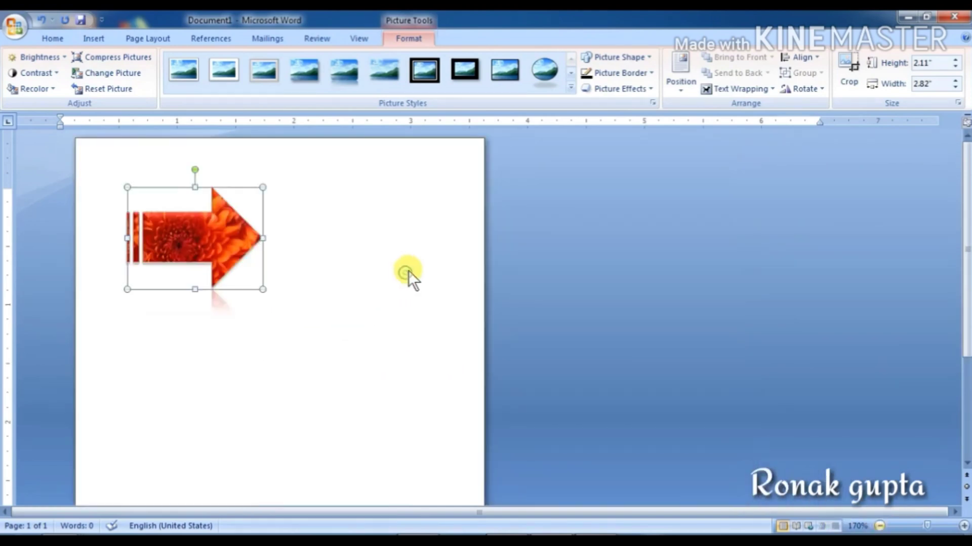
Step: Reselect the chrysanthemum arrow, drag it lower on the page, and bring up the Position options
click(408, 271)
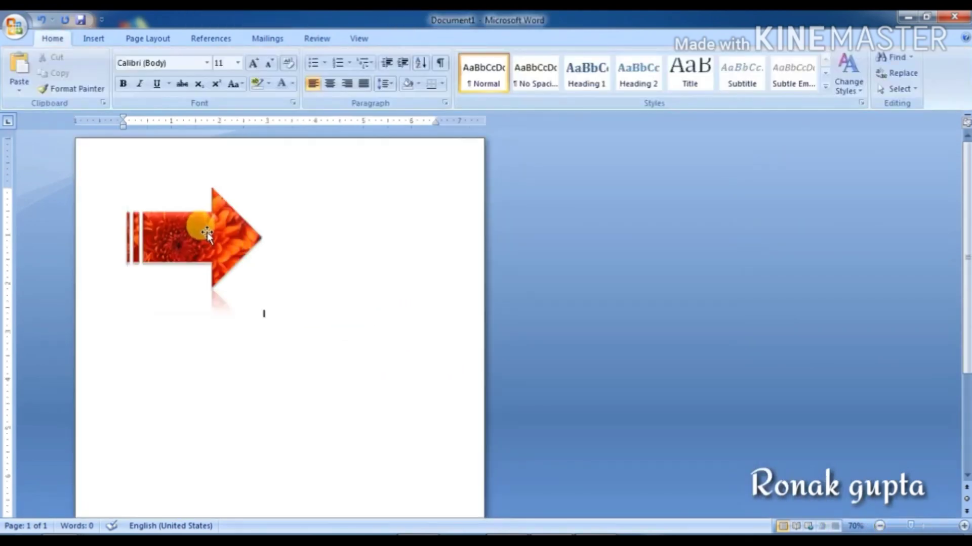
click(210, 235)
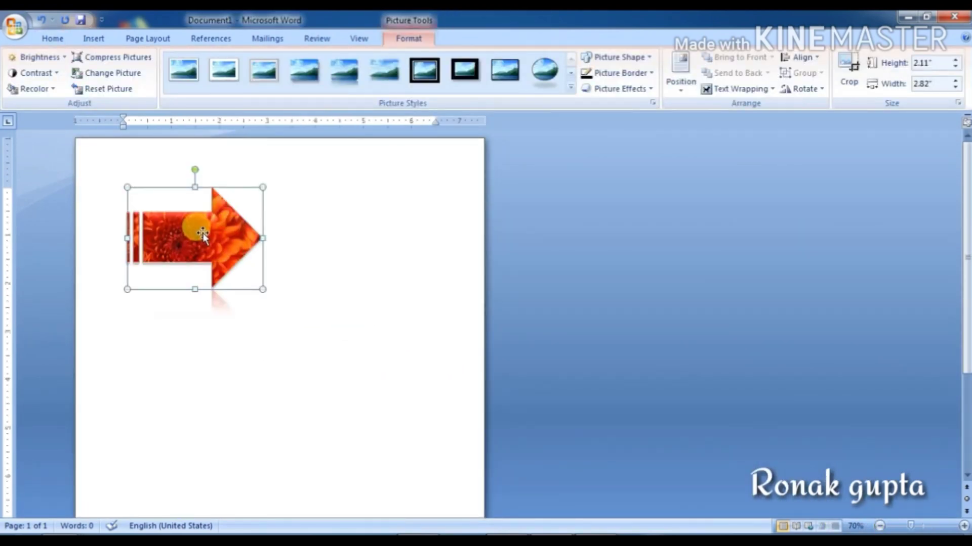
drag(184, 230, 217, 242)
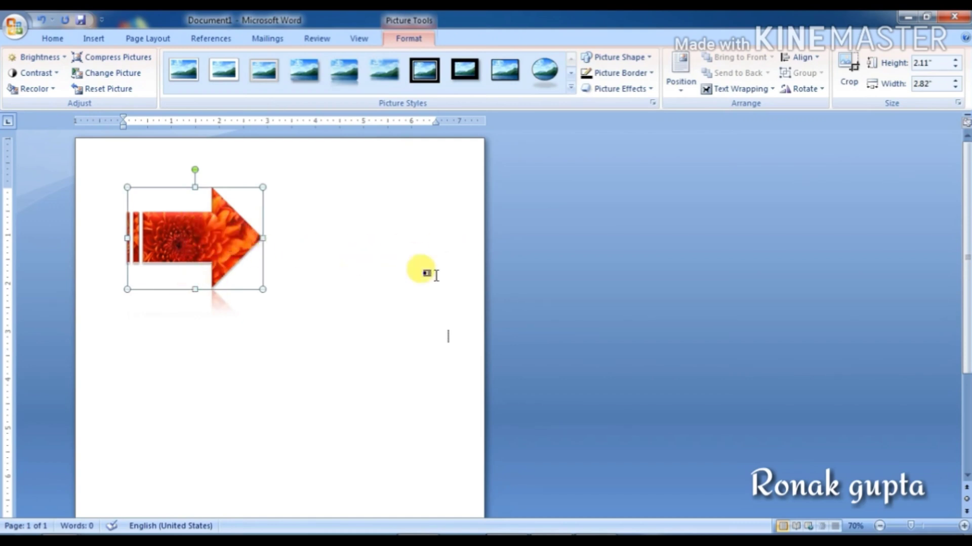
click(679, 83)
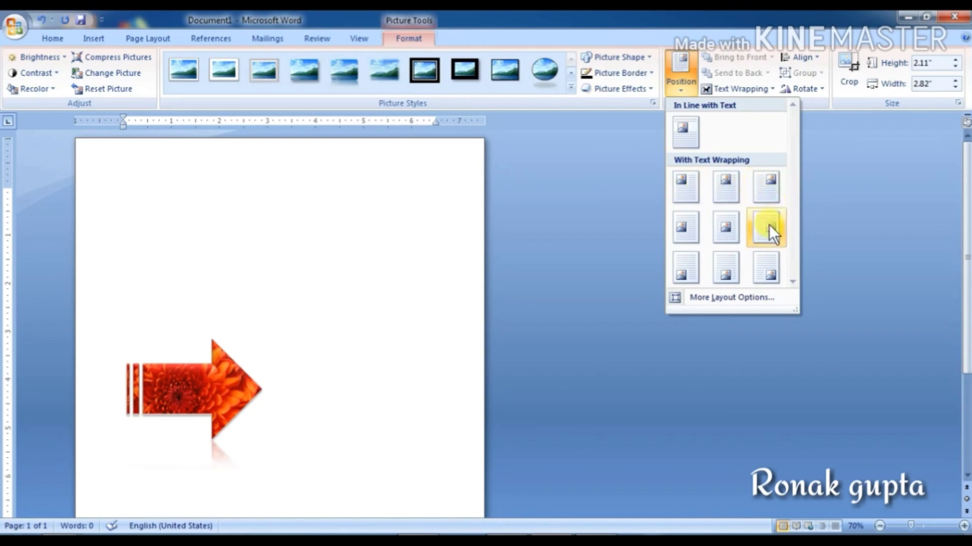
Step: Position the chrysanthemum arrow at Middle Center, then zoom in to 110% and reselect it
click(732, 227)
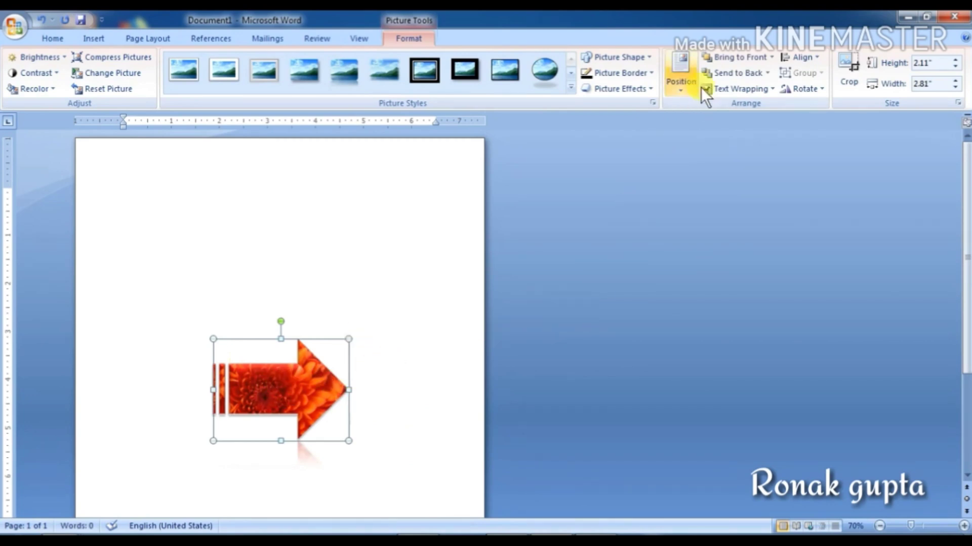
click(305, 393)
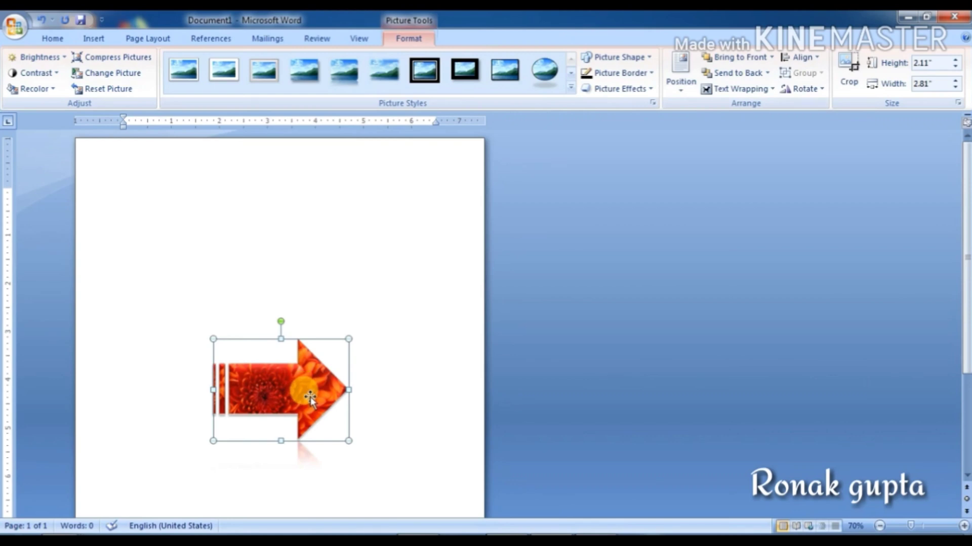
click(964, 526)
click(964, 526)
click(964, 526)
click(964, 526)
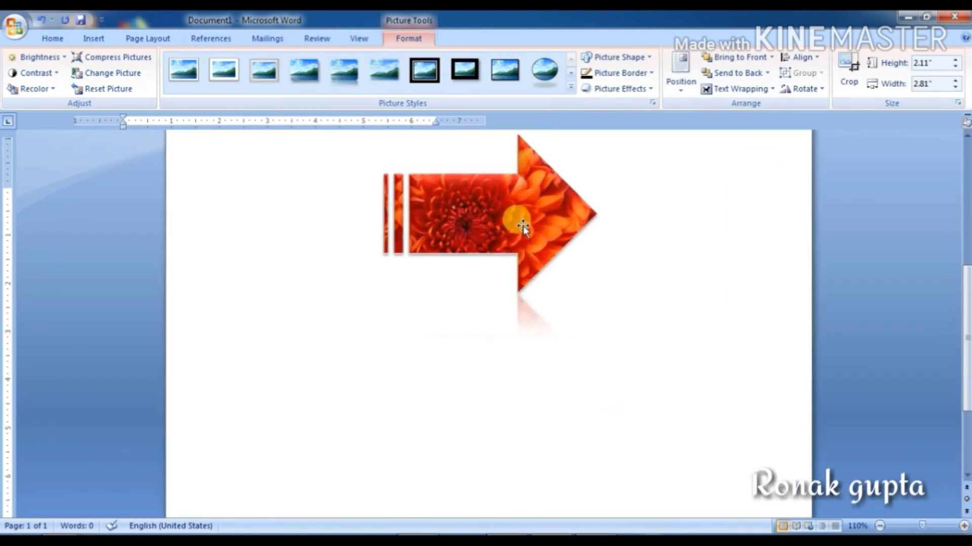
click(523, 230)
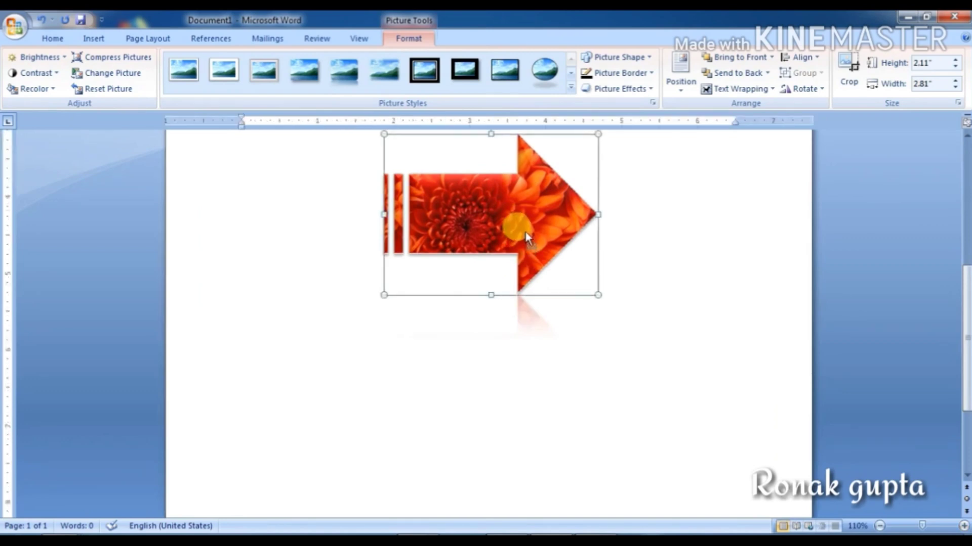
Step: Paste a copy of the flower arrow and drag it down and left of the original
key(ctrl+v)
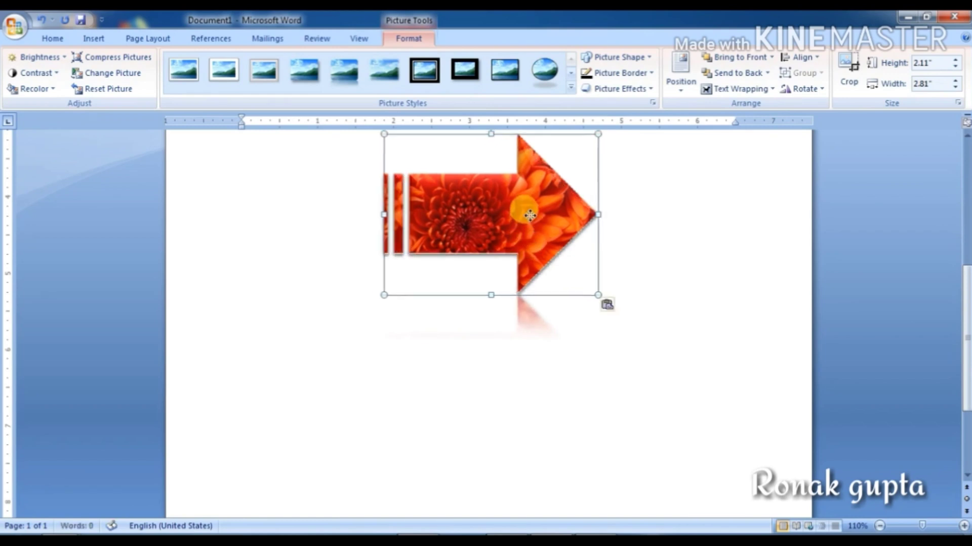
drag(526, 211, 401, 247)
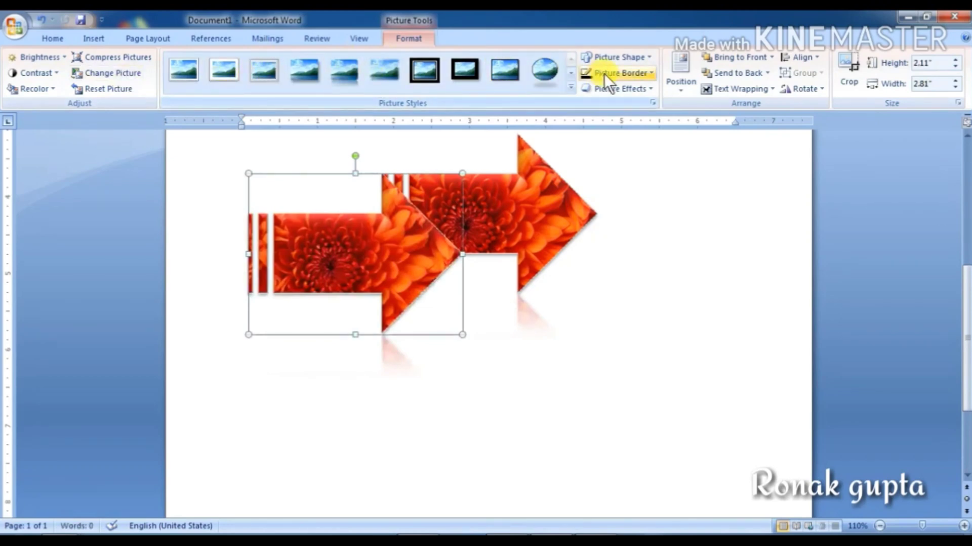
click(101, 76)
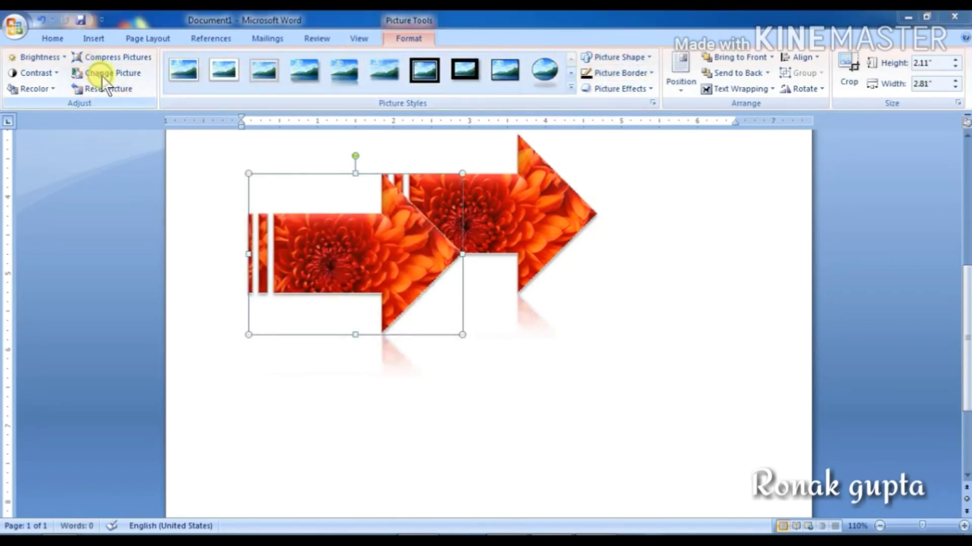
Step: Replace the copy's image with Penguins and give it a black 4½ pt outline
click(182, 221)
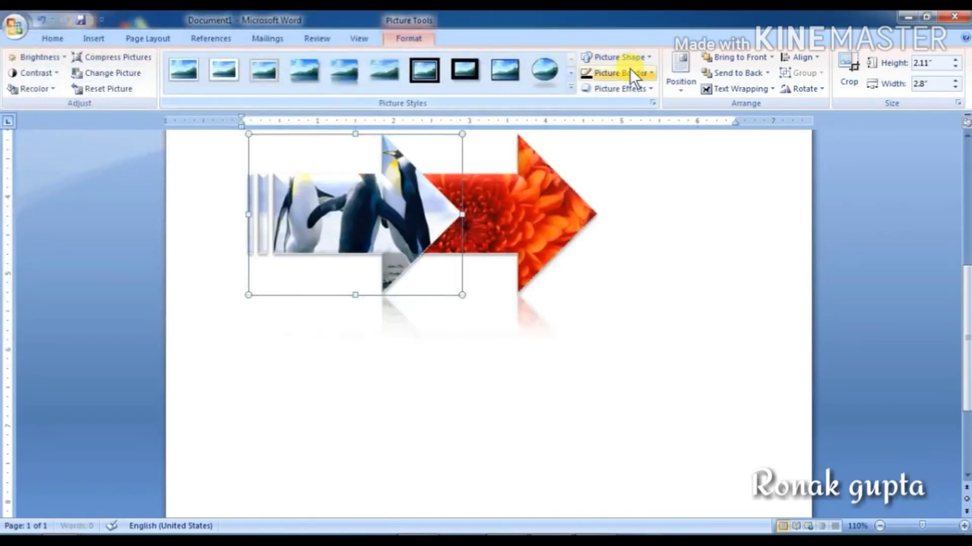
click(629, 73)
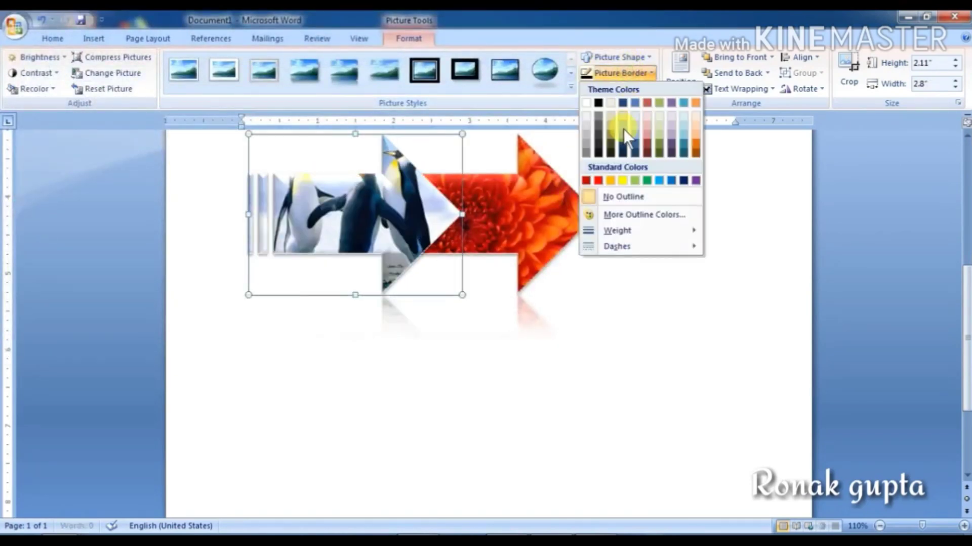
click(597, 103)
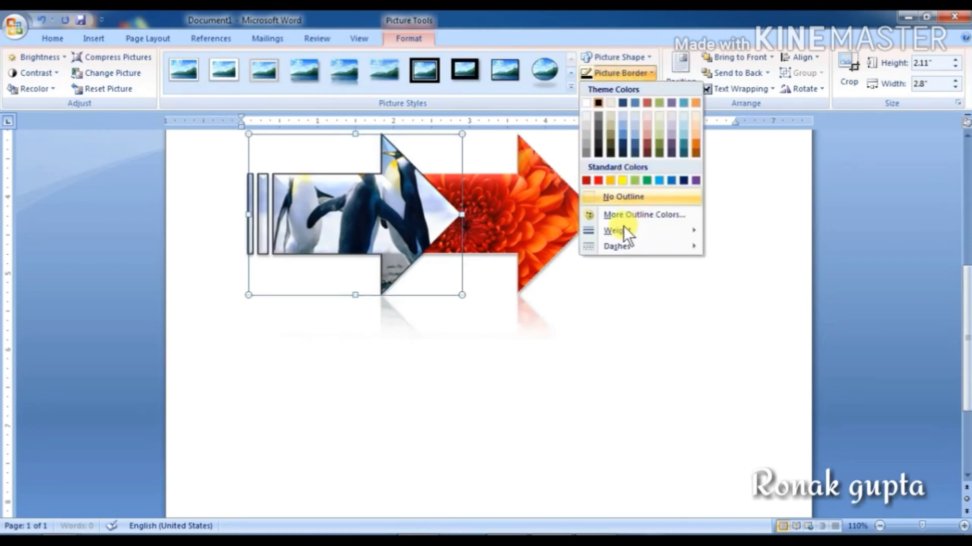
mouse_move(660, 230)
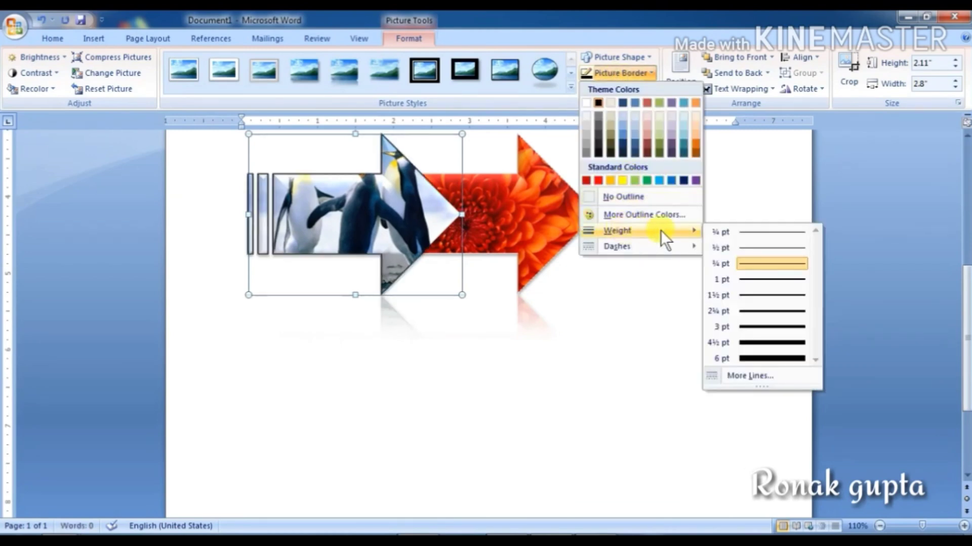
click(755, 343)
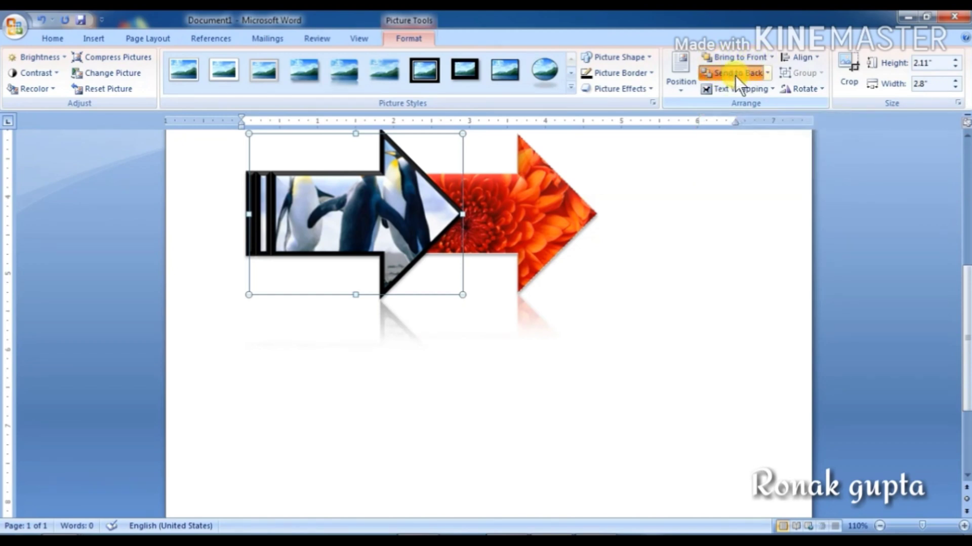
click(735, 75)
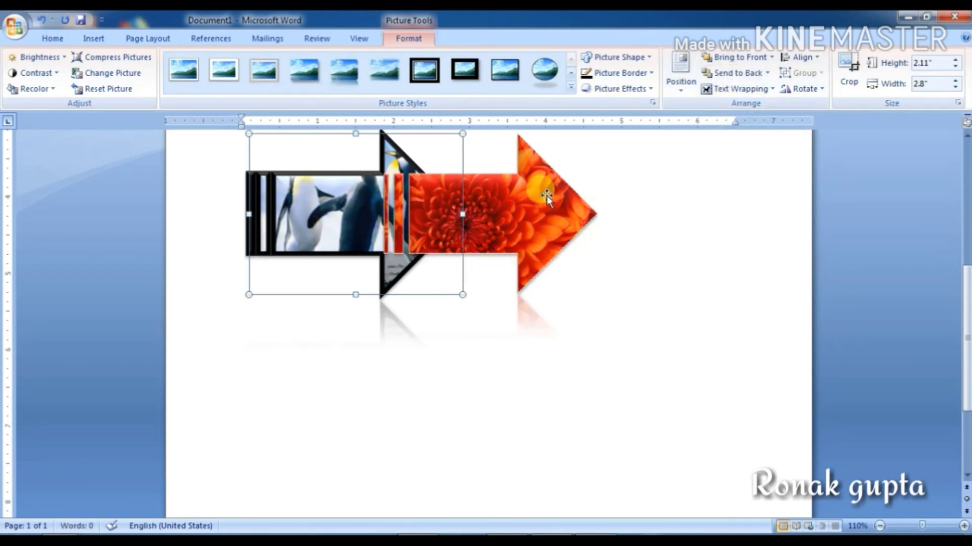
click(718, 56)
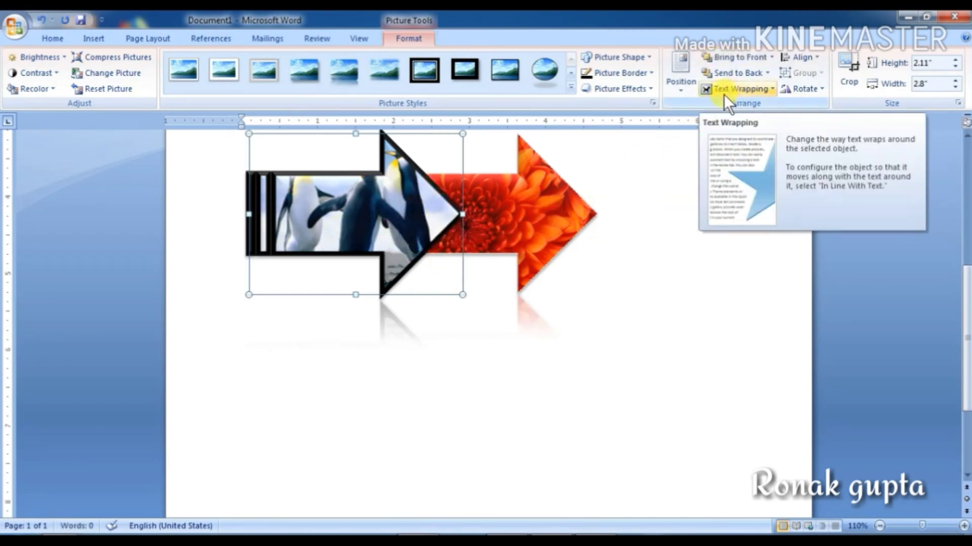
scroll(357, 306, up, 3)
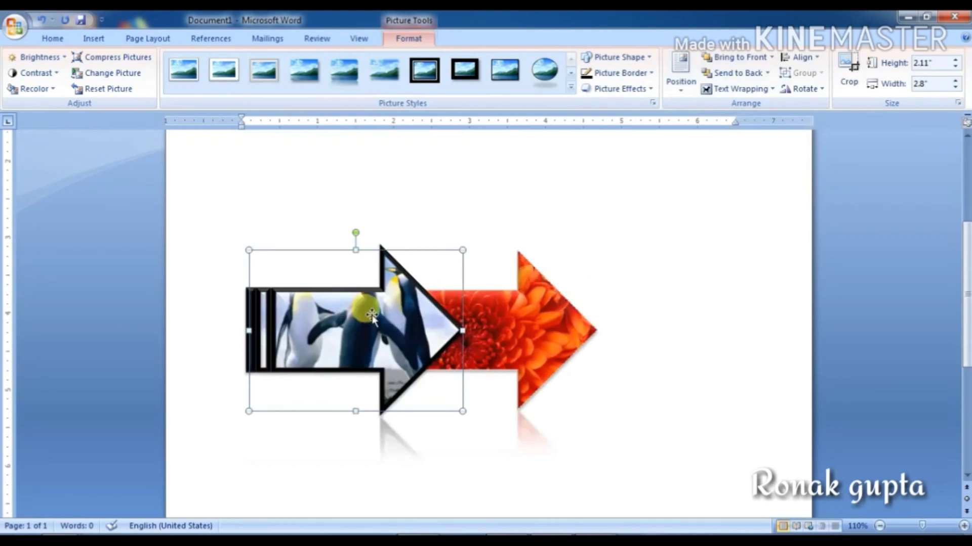
Step: Delete the penguin arrow, insert sample text with =rand(), and drag the flower arrow into it
key(Delete)
scroll(423, 330, up, 4)
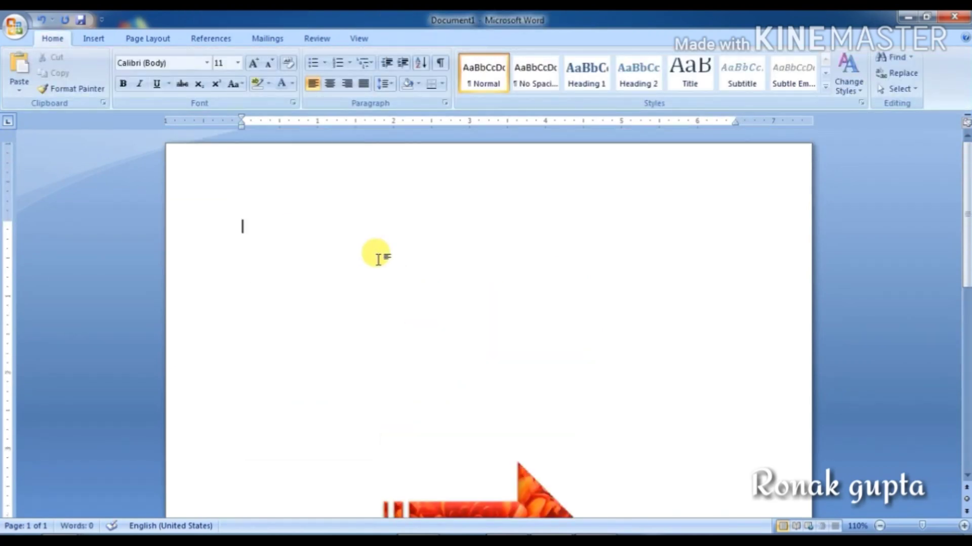
text(=rand()
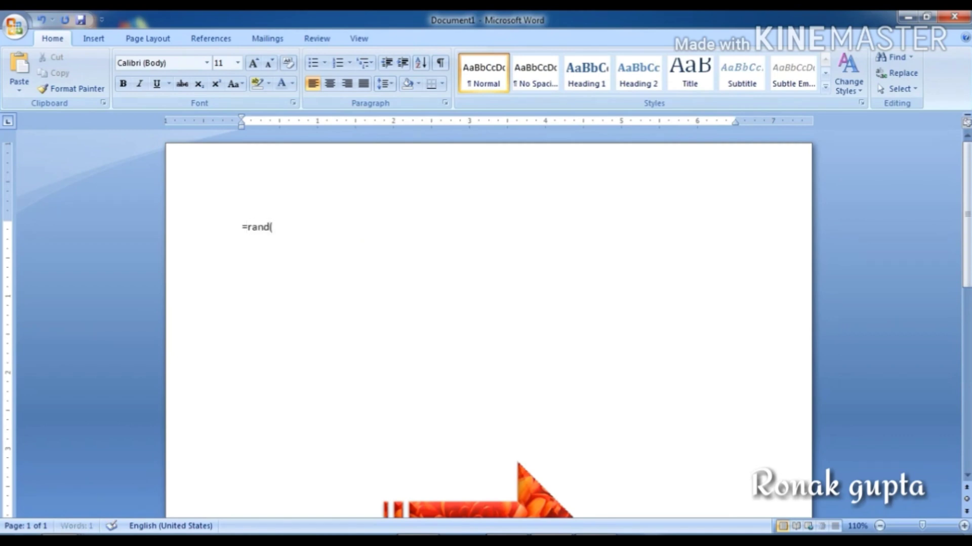
text())
key(Return)
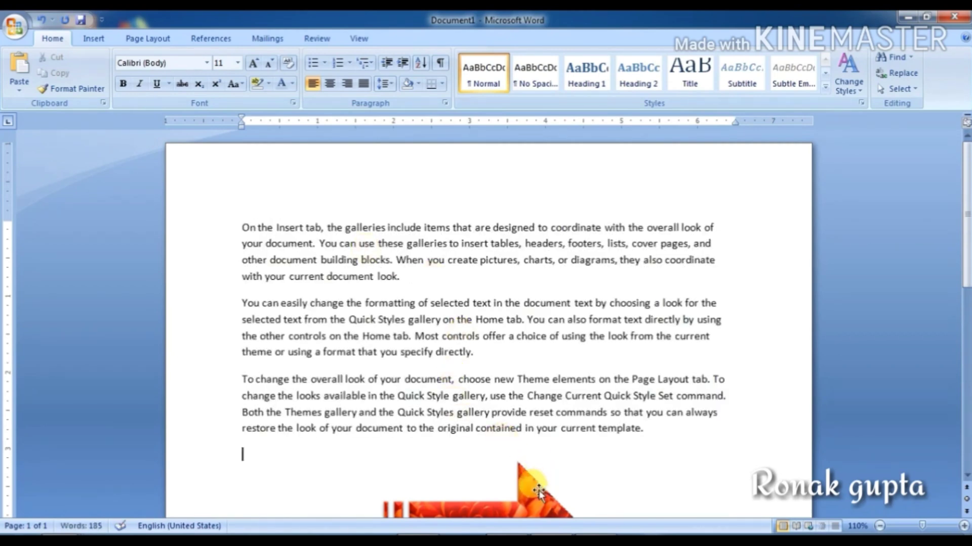
drag(538, 491, 527, 290)
Step: Try In Line with Text, then Square wrapping, dragging the arrow down into the paragraphs
click(408, 38)
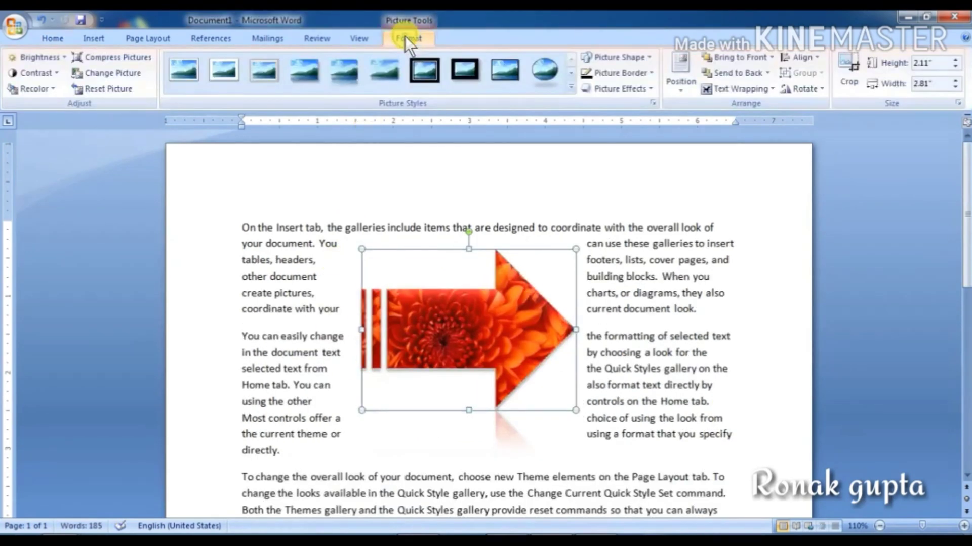
click(710, 89)
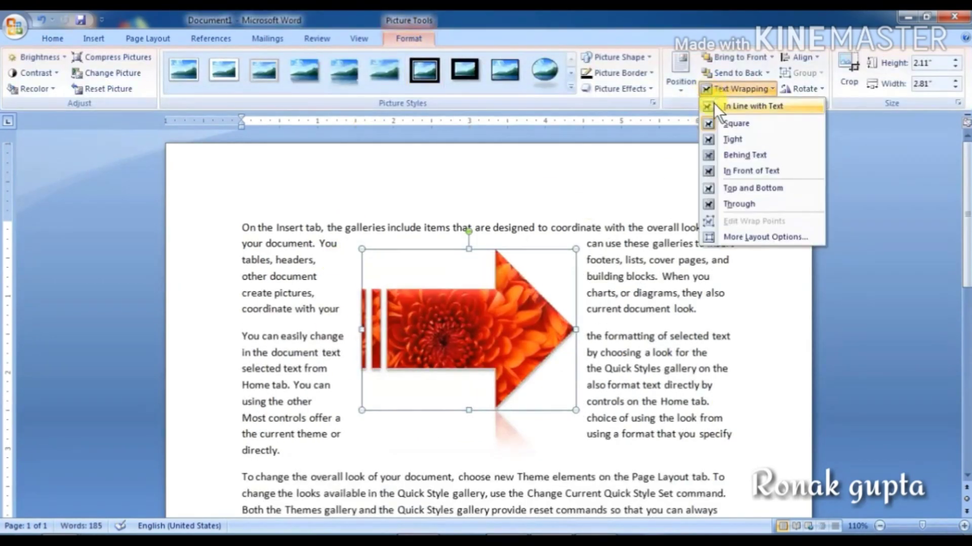
click(757, 105)
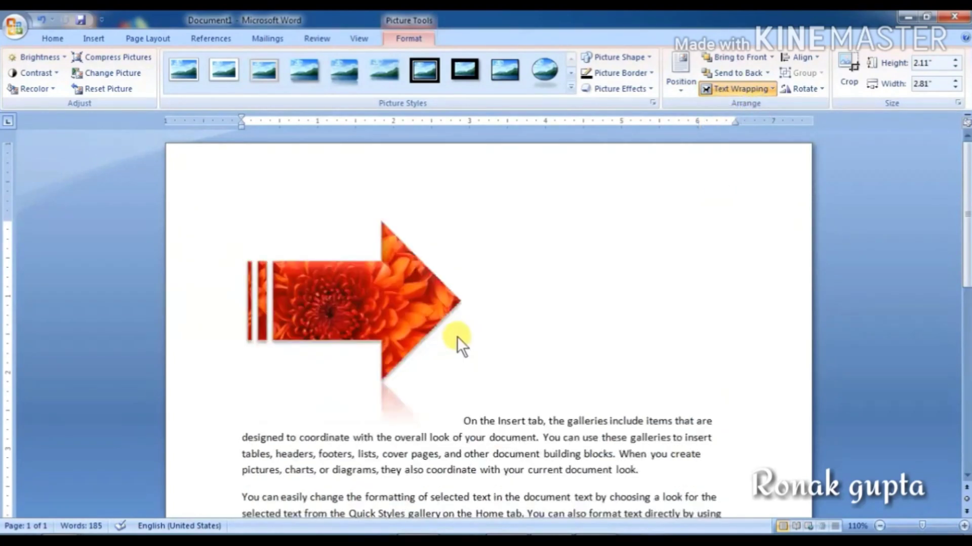
click(403, 306)
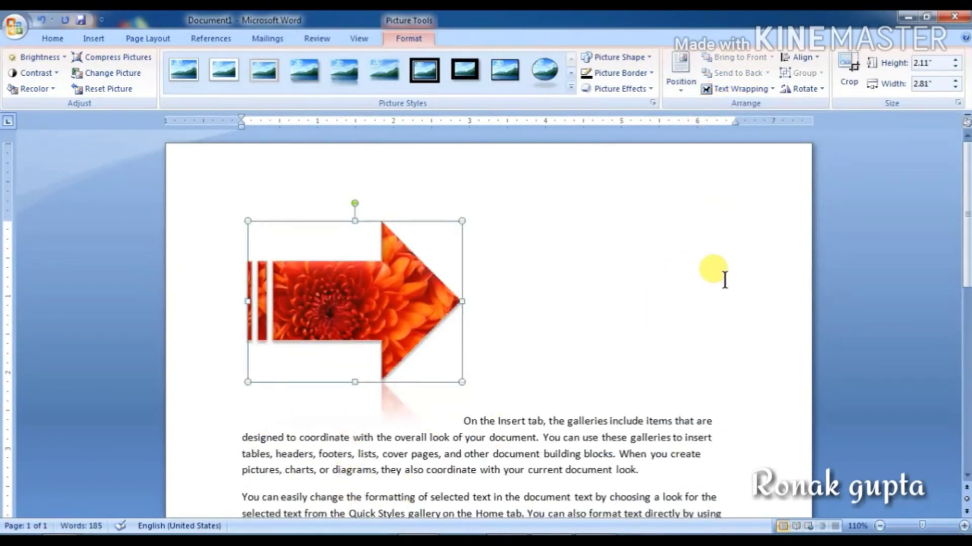
click(708, 91)
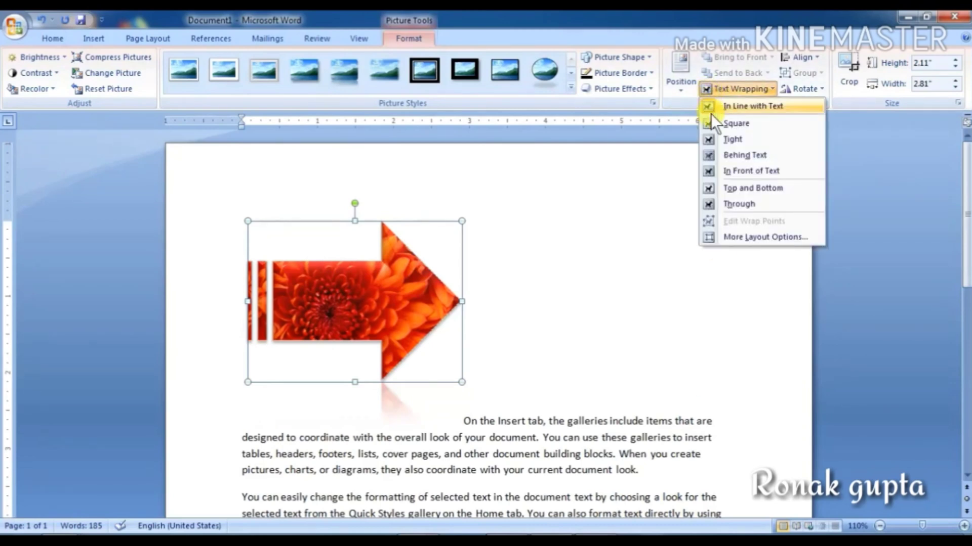
click(728, 123)
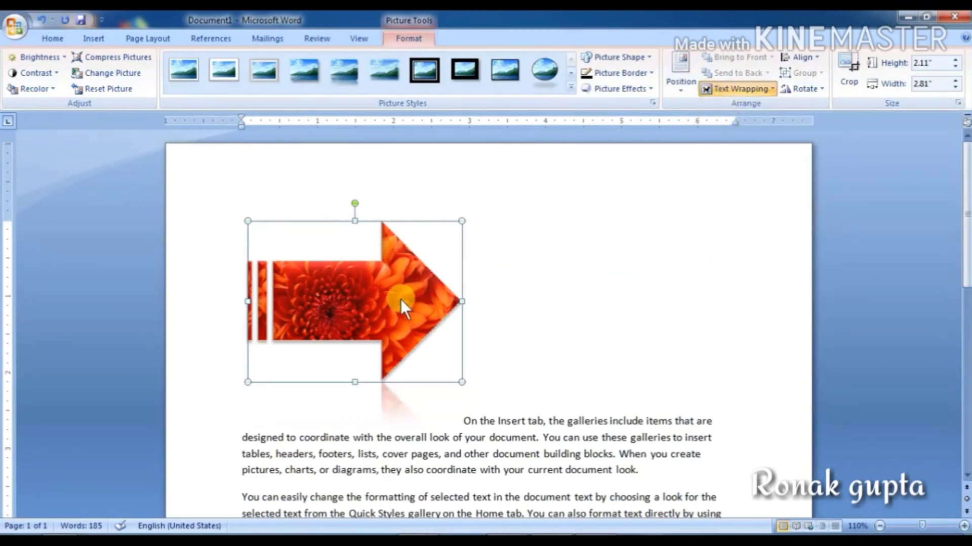
drag(399, 304, 516, 353)
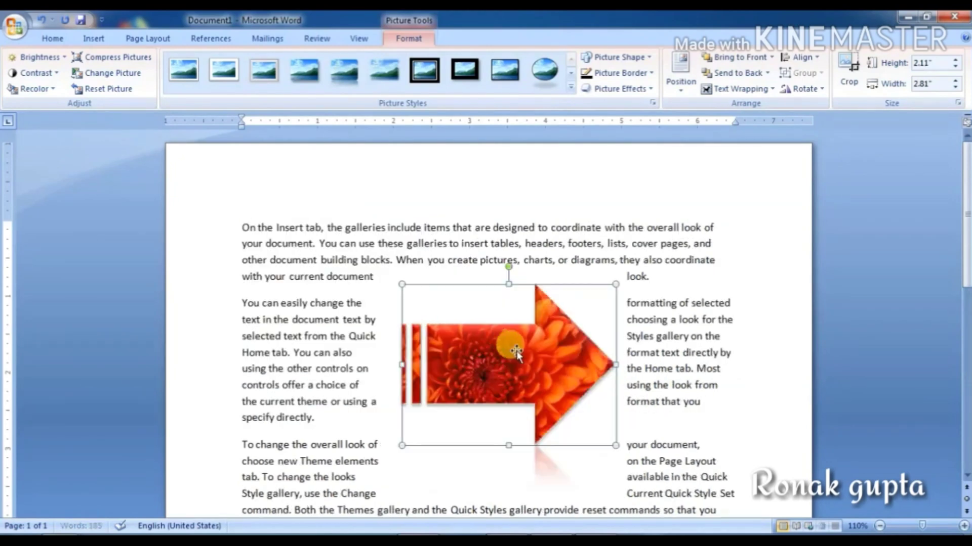
Step: Switch the arrow through Tight, Behind Text and finally In Front of Text wrapping, repositioning it
click(728, 92)
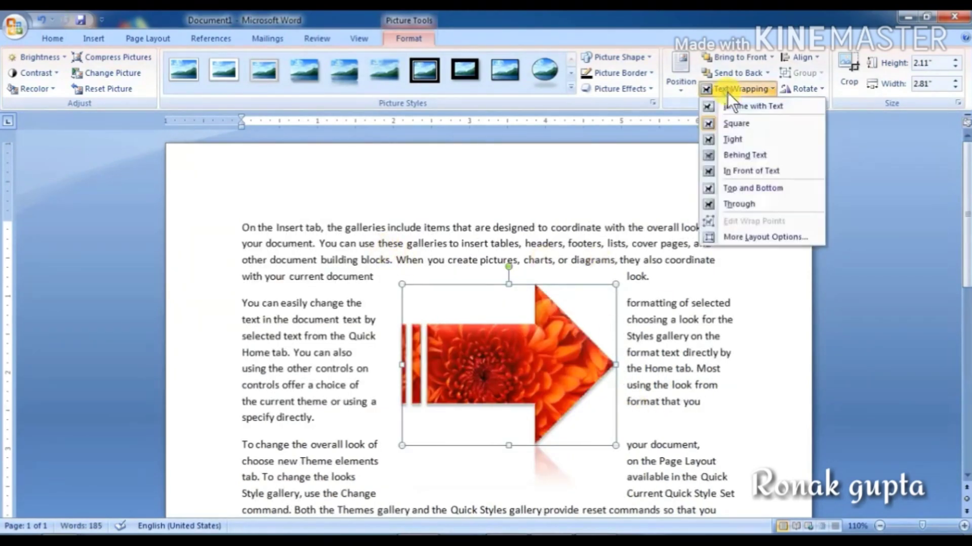
click(733, 141)
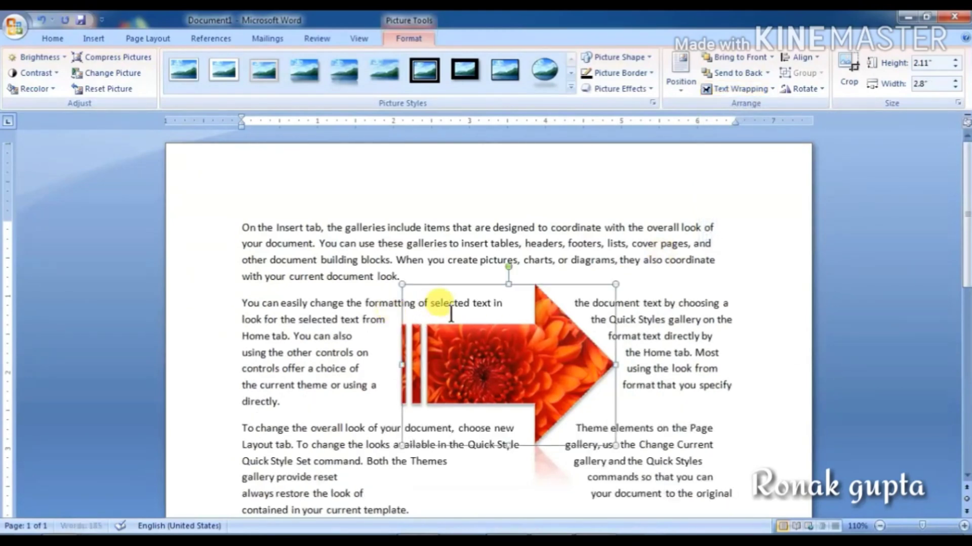
drag(460, 354, 427, 354)
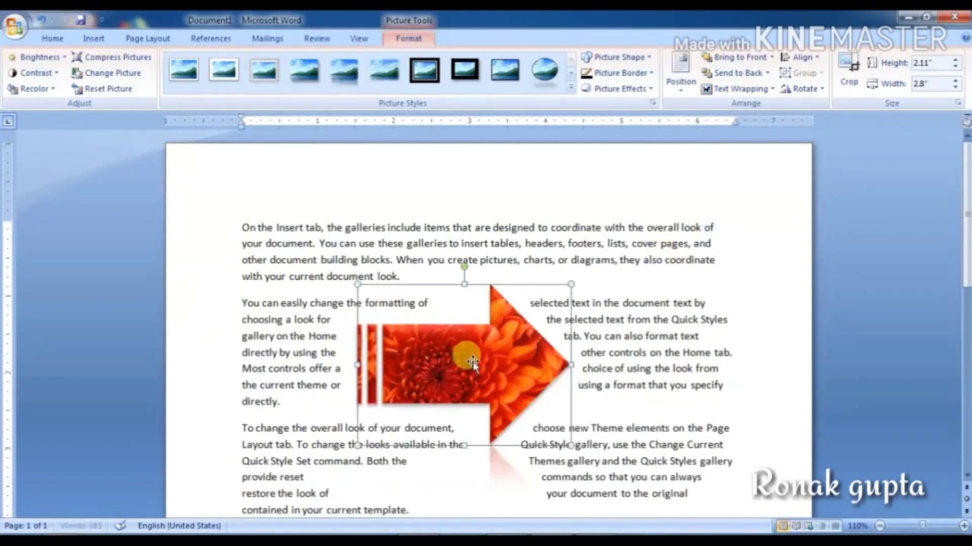
click(733, 87)
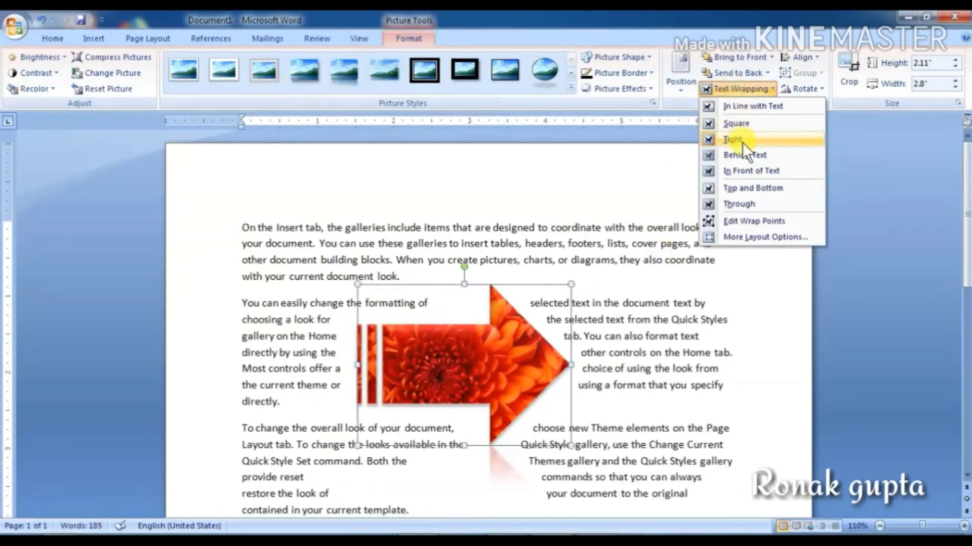
click(739, 156)
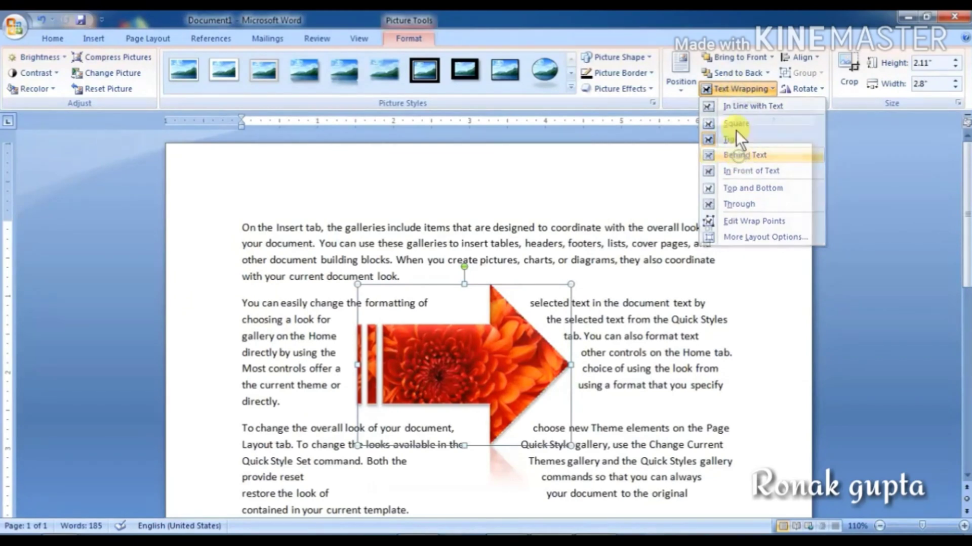
click(735, 90)
click(745, 169)
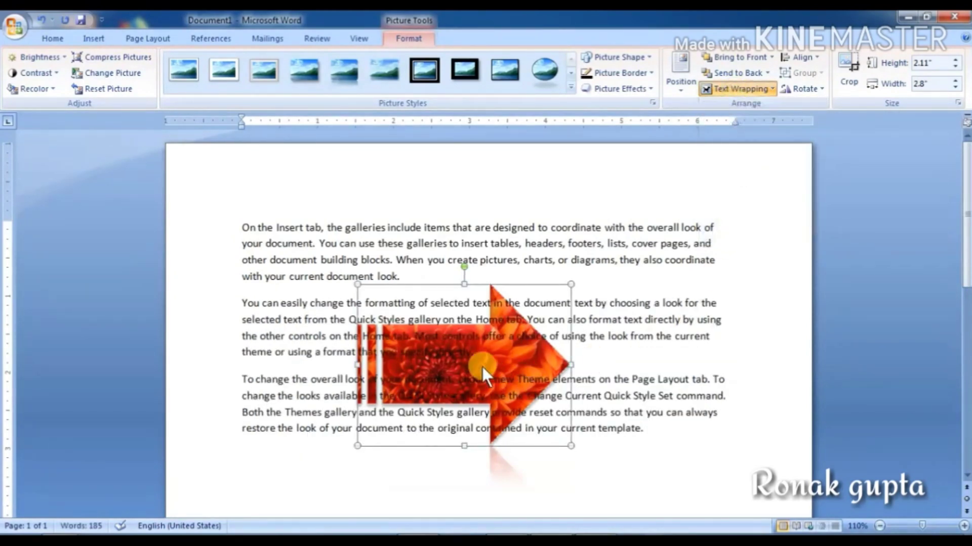
drag(481, 365, 734, 134)
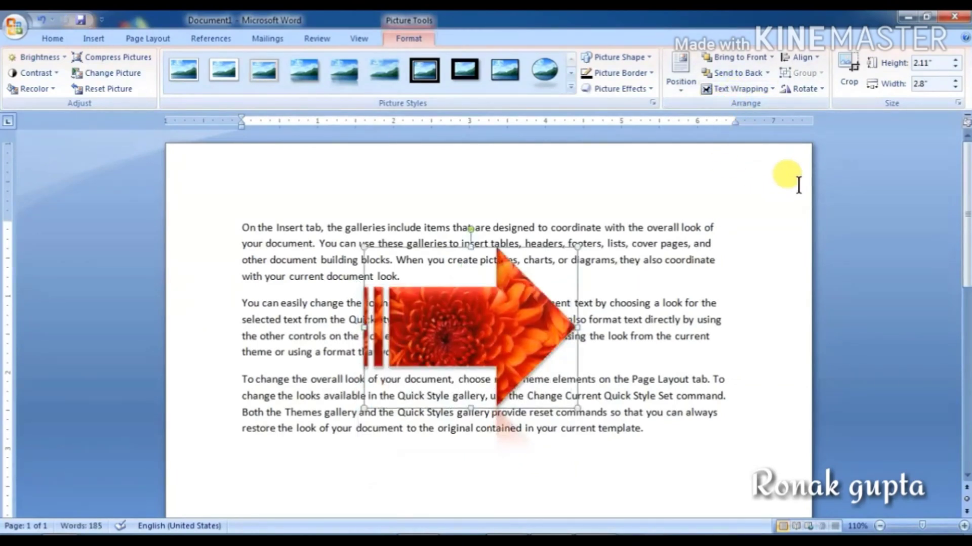
click(808, 57)
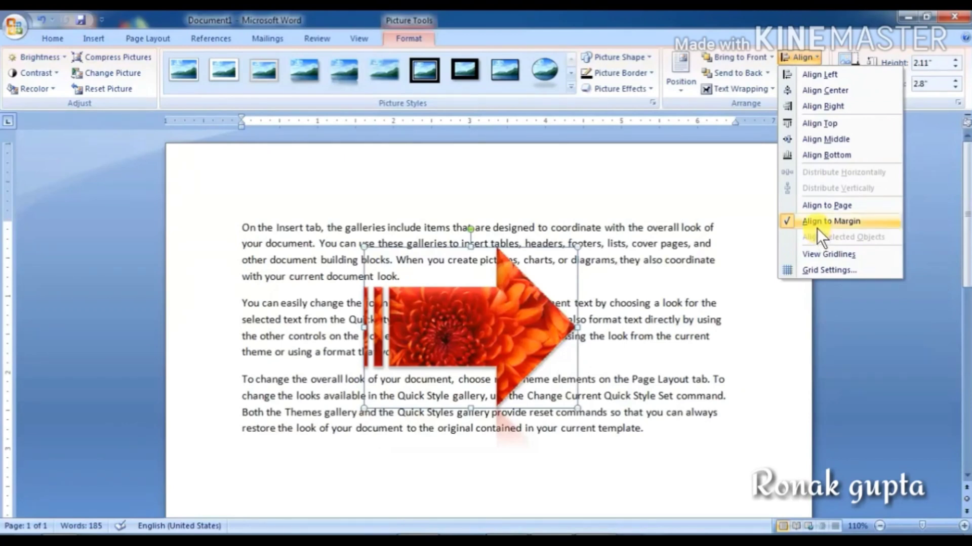
Step: Try Align Center, Align Top and Align Middle on the arrow, finishing with Align Left
click(819, 72)
click(806, 57)
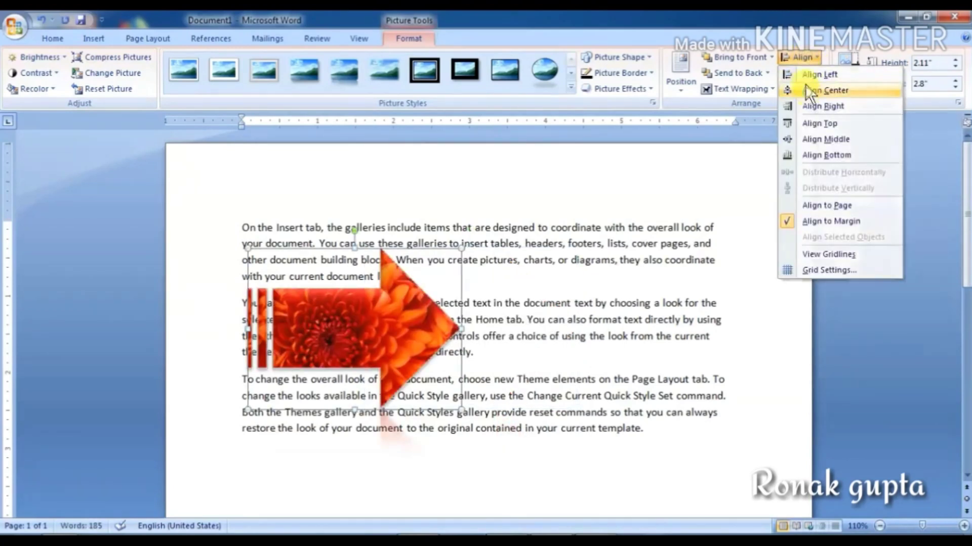
click(806, 89)
click(797, 55)
click(808, 123)
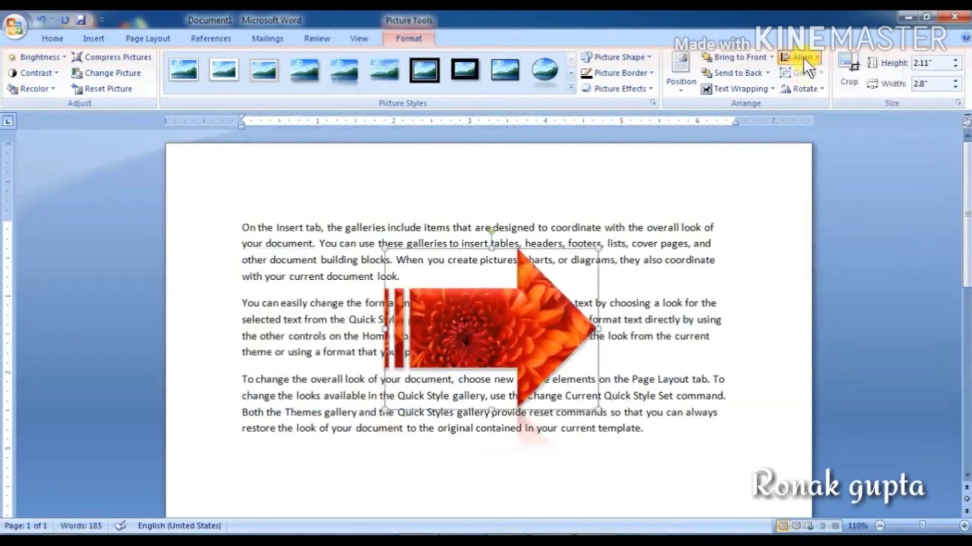
click(803, 57)
click(809, 144)
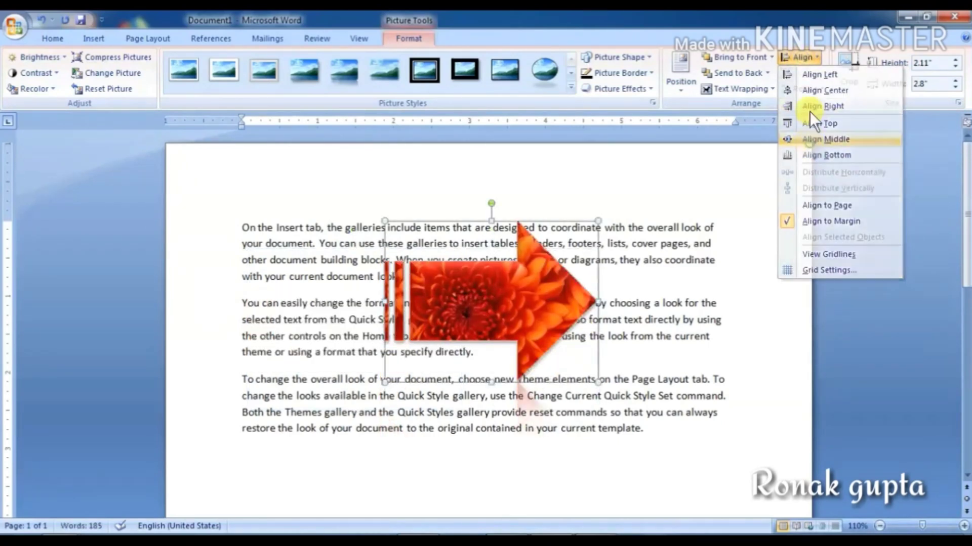
click(793, 58)
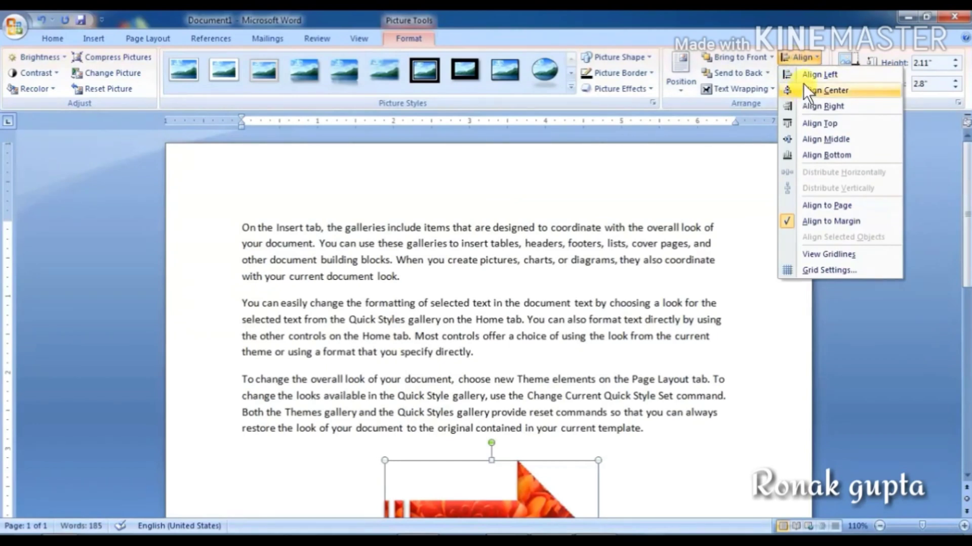
click(803, 81)
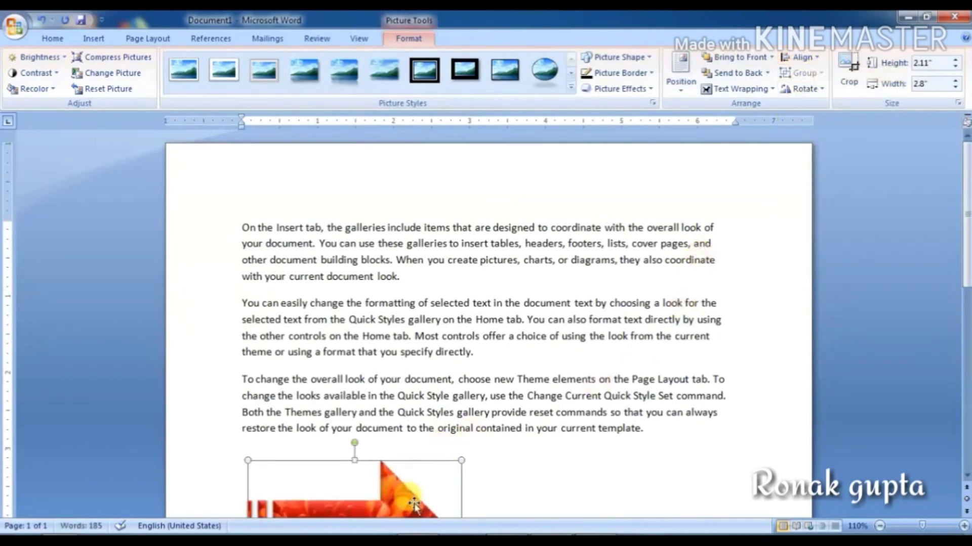
Step: Move the chrysanthemum arrow back up over the paragraphs, toward the left
drag(447, 490, 600, 299)
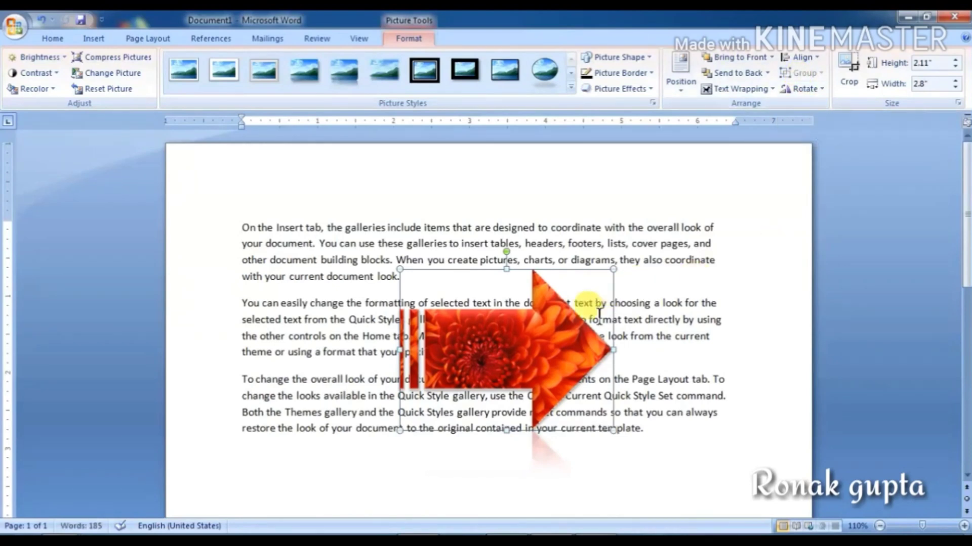
drag(532, 353, 444, 341)
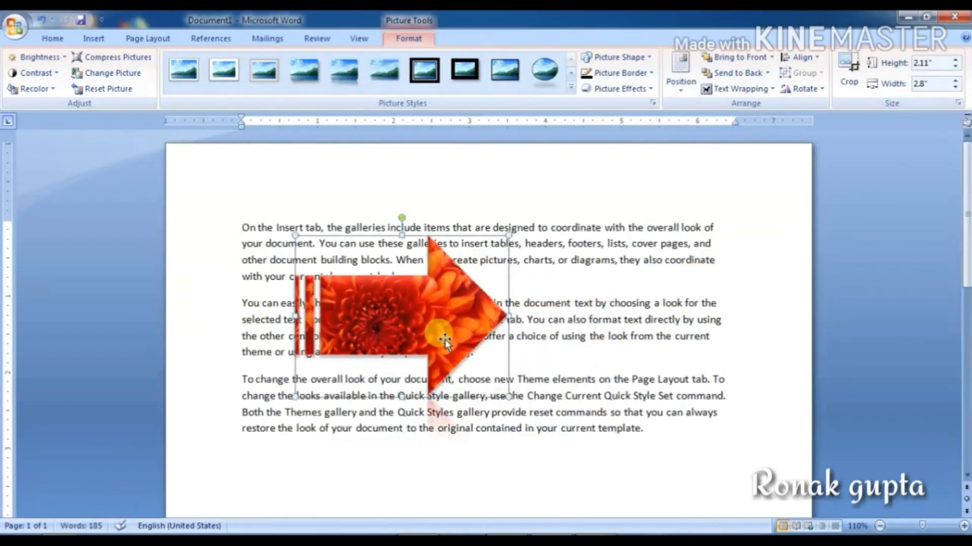
drag(445, 339, 718, 283)
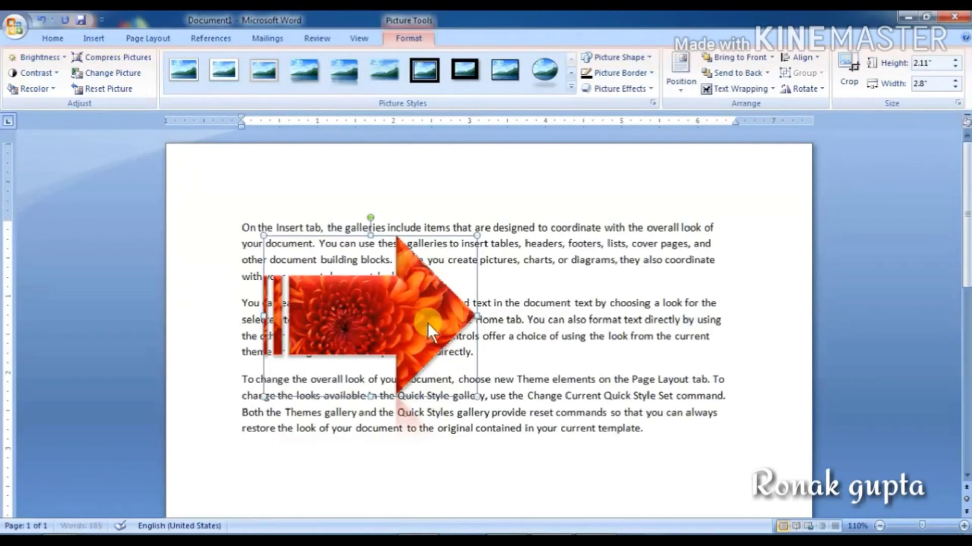
Step: Ctrl-drag a copy to the right and flip it horizontally to face the original
drag(423, 317, 643, 333)
drag(727, 324, 641, 317)
drag(585, 360, 548, 343)
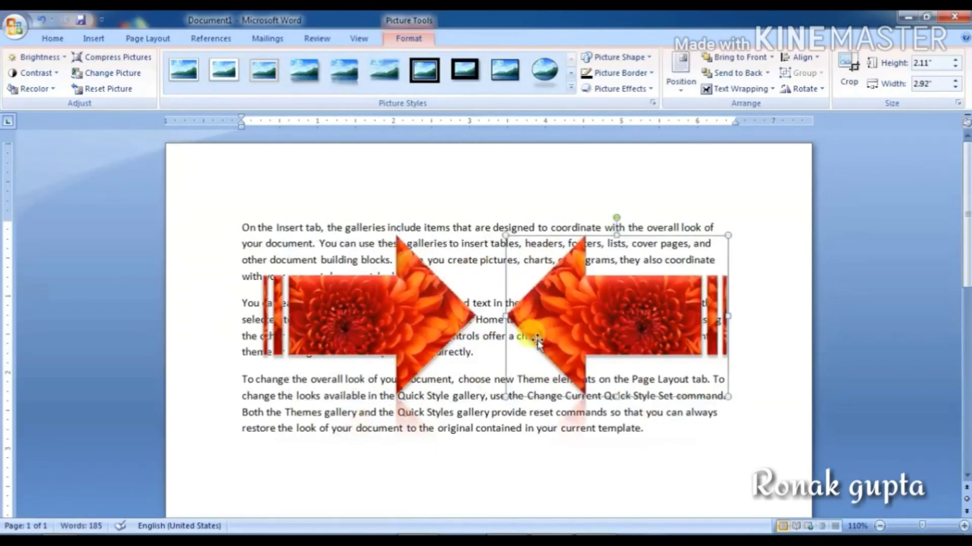
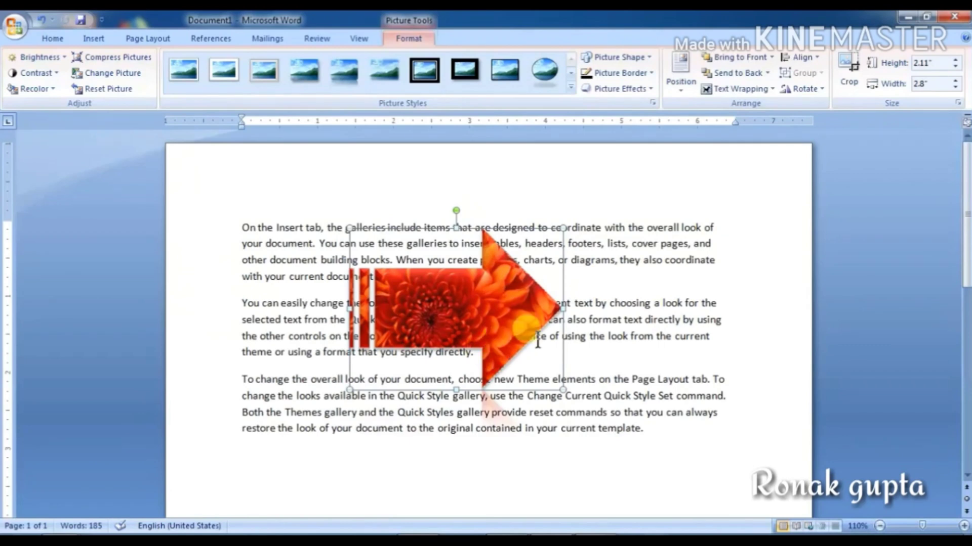
Step: Turn on the Crop tool for the flower-filled arrow picture
click(854, 81)
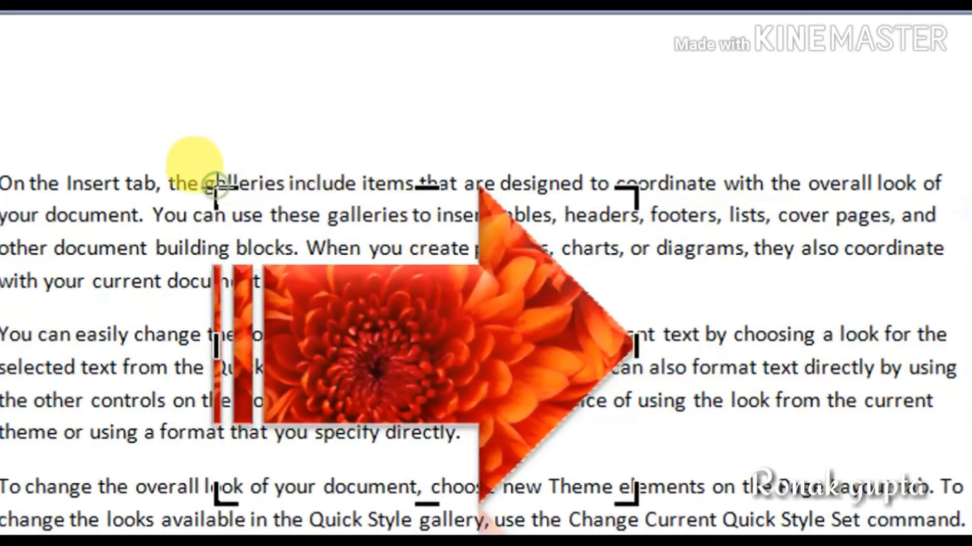
Step: Trim the arrow picture's corners, right side and bottom down to about 1.2 by 1.02 inches
drag(218, 190, 260, 215)
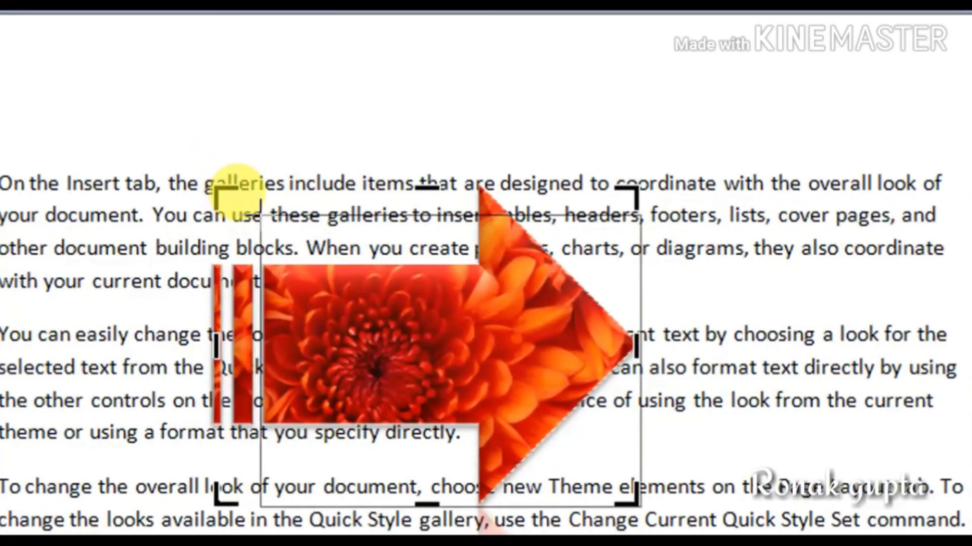
mouse_move(237, 183)
mouse_down()
mouse_move(246, 167)
mouse_move(253, 174)
mouse_up()
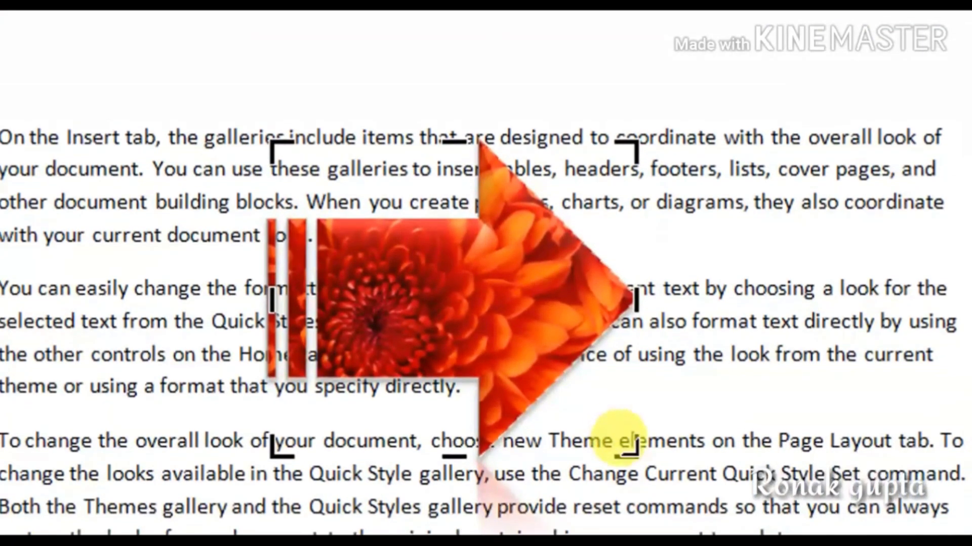
drag(627, 489, 582, 481)
drag(582, 438, 551, 441)
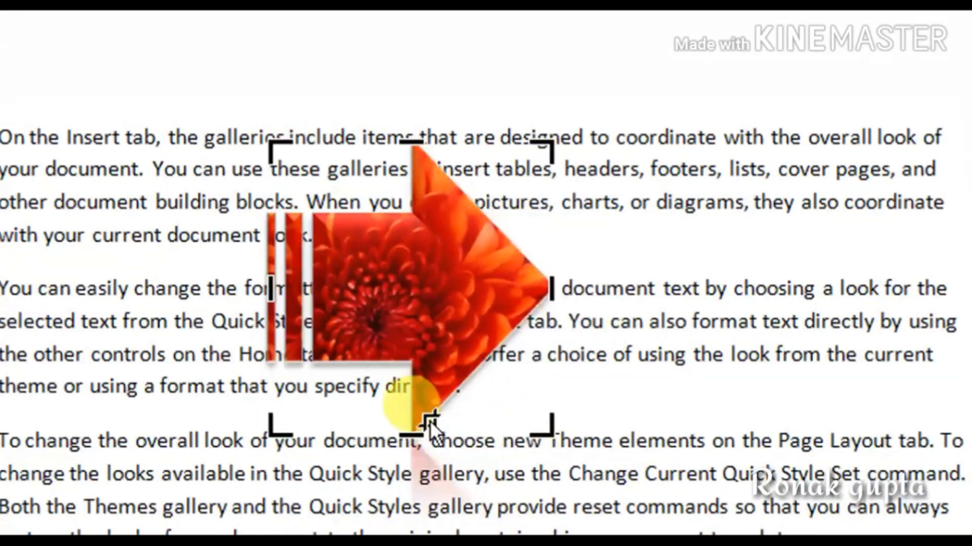
drag(412, 434, 427, 379)
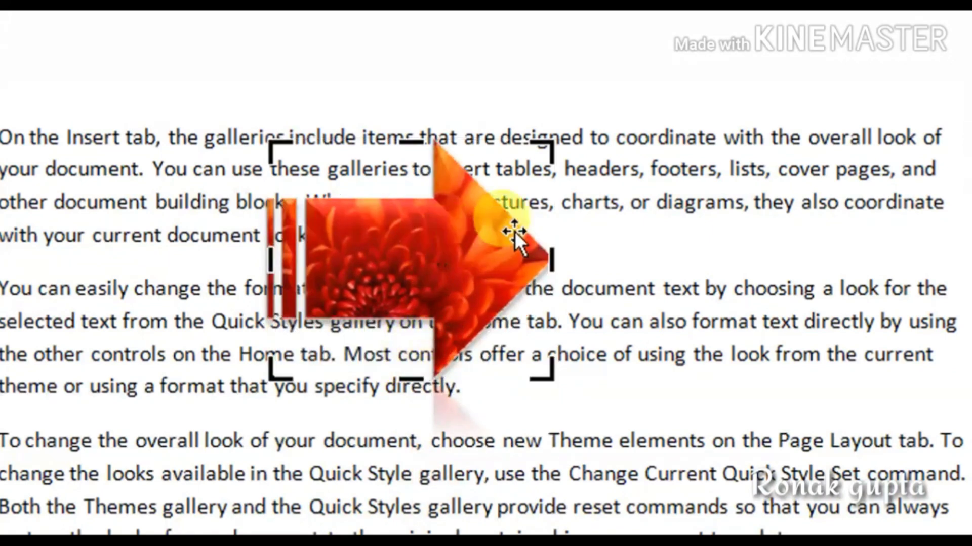
drag(549, 147, 480, 183)
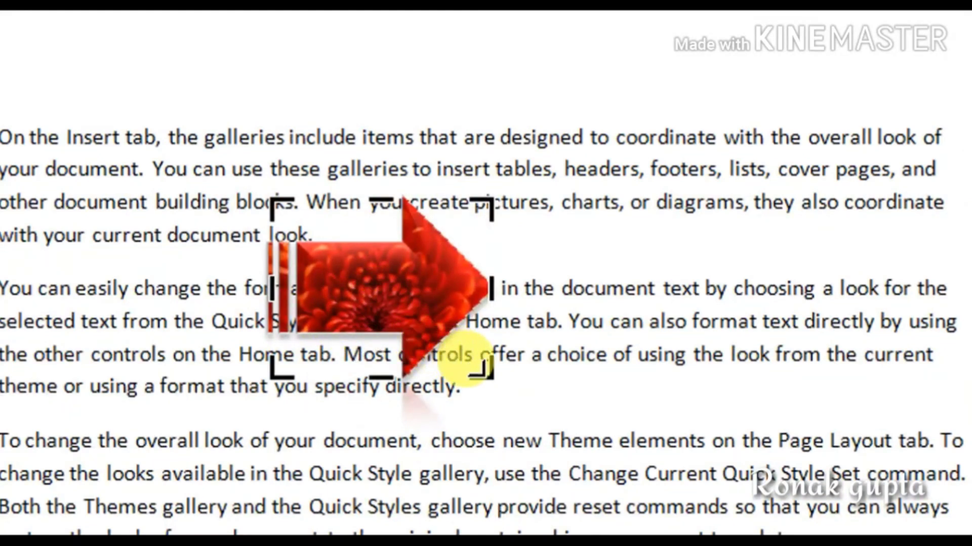
drag(475, 363, 431, 333)
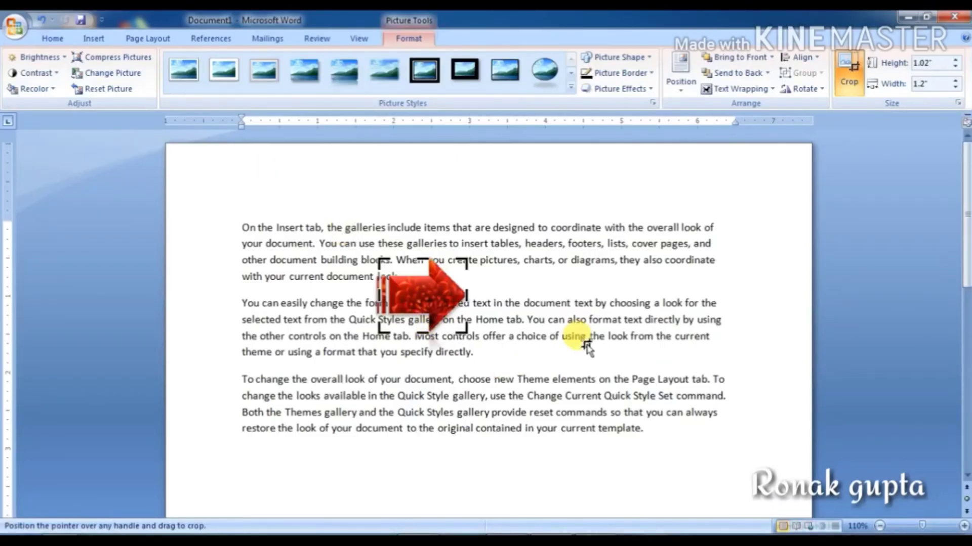
Step: Finish cropping, move the cropped arrow picture up and left, then delete it
click(586, 338)
drag(425, 286, 342, 256)
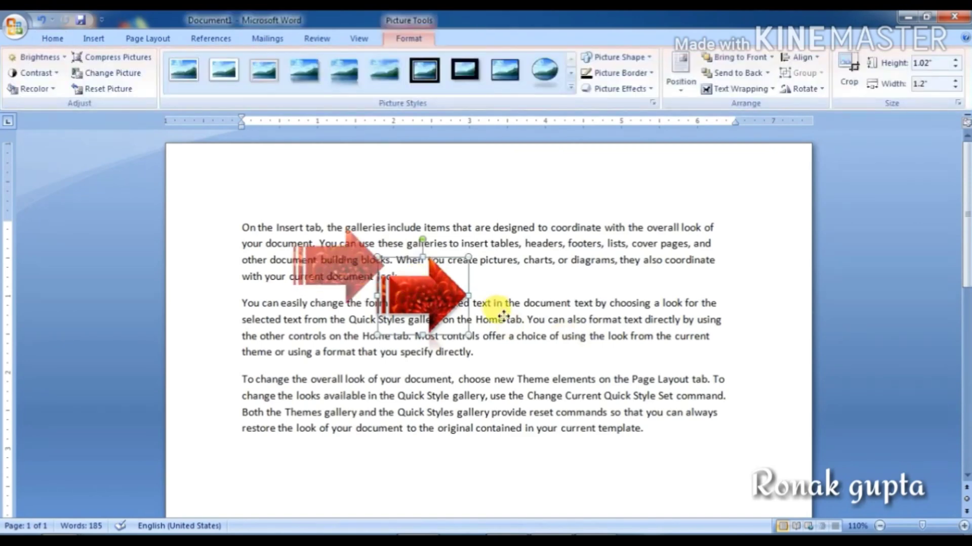
key(Delete)
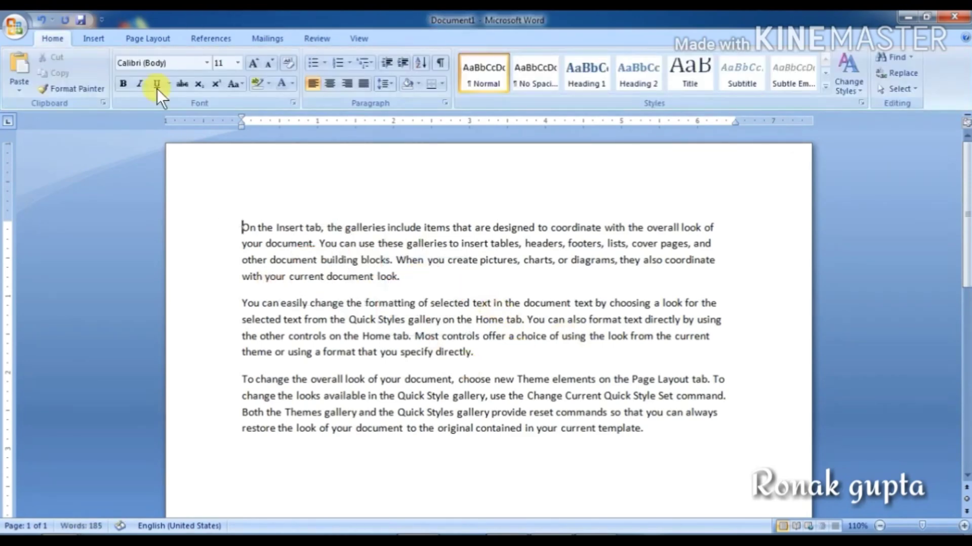
Step: Insert the Desert sample photo from the picture file chooser
click(93, 39)
click(152, 79)
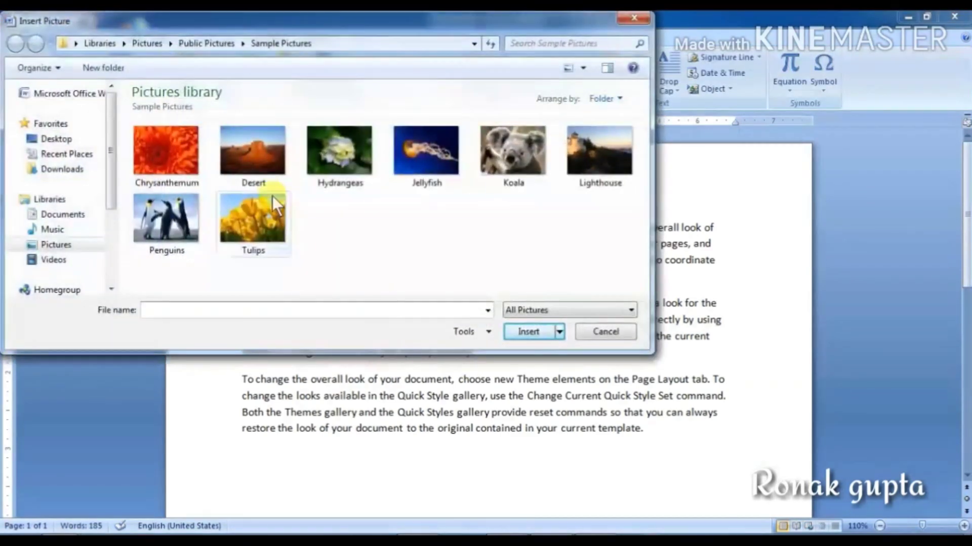
click(248, 152)
click(529, 332)
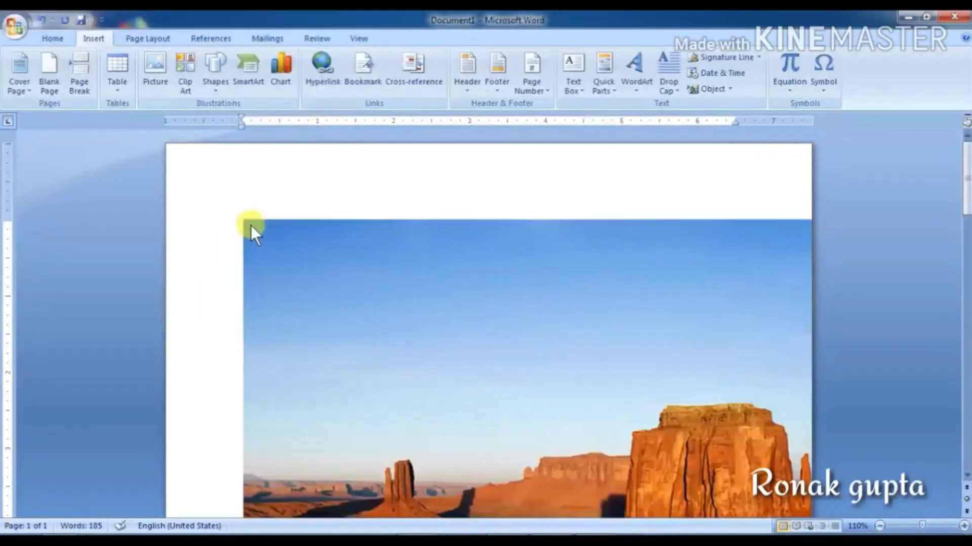
Step: Resize the Desert photo to 4.85 by 3.64 inches and crop in its top-left corner
drag(240, 217, 554, 451)
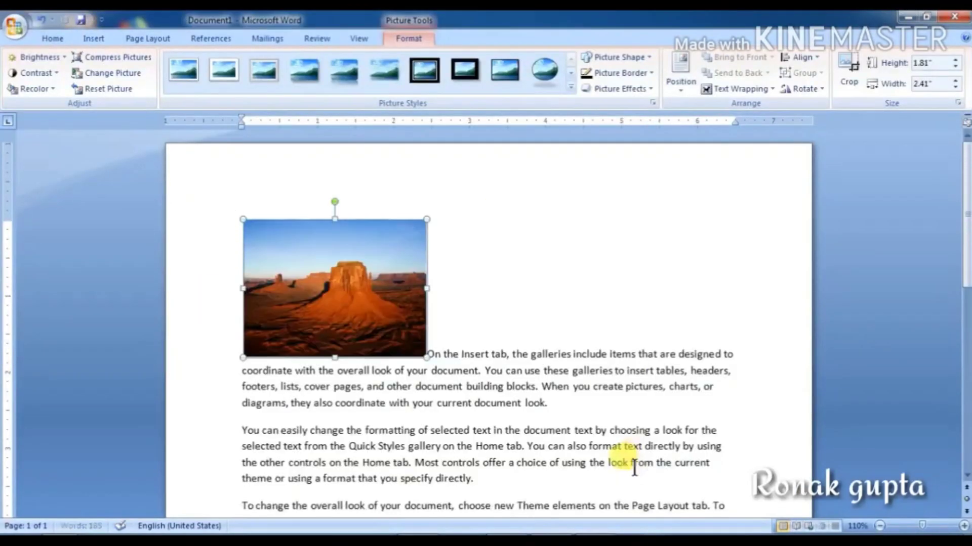
drag(424, 353, 569, 426)
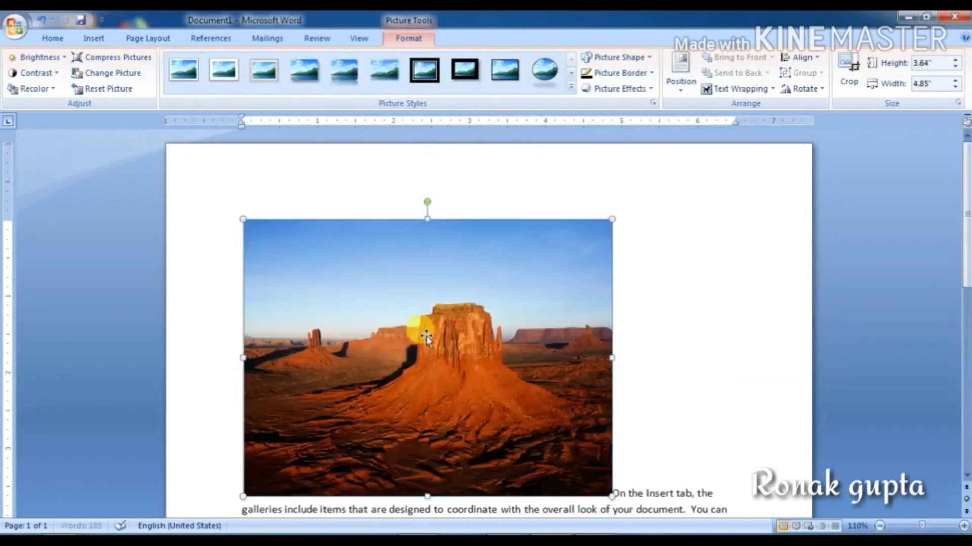
click(855, 69)
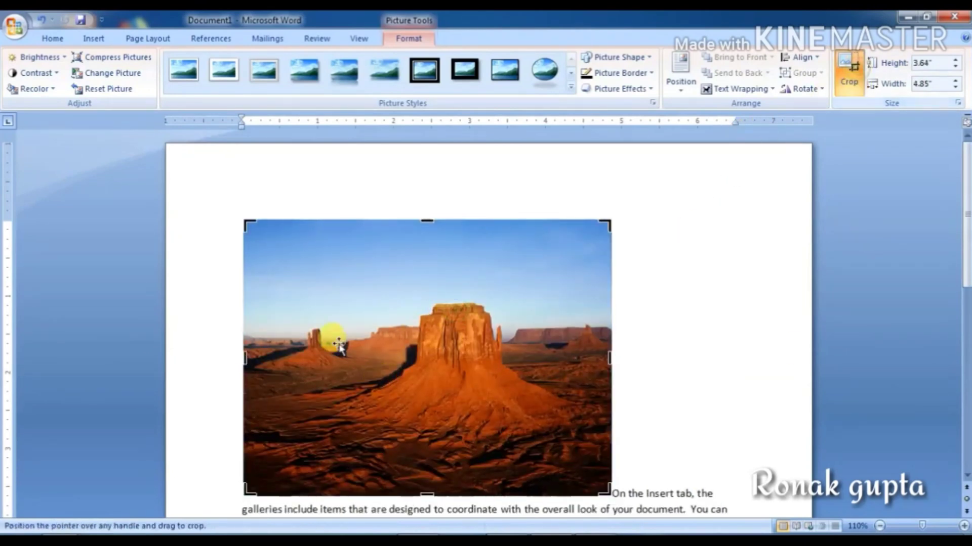
drag(243, 221, 336, 263)
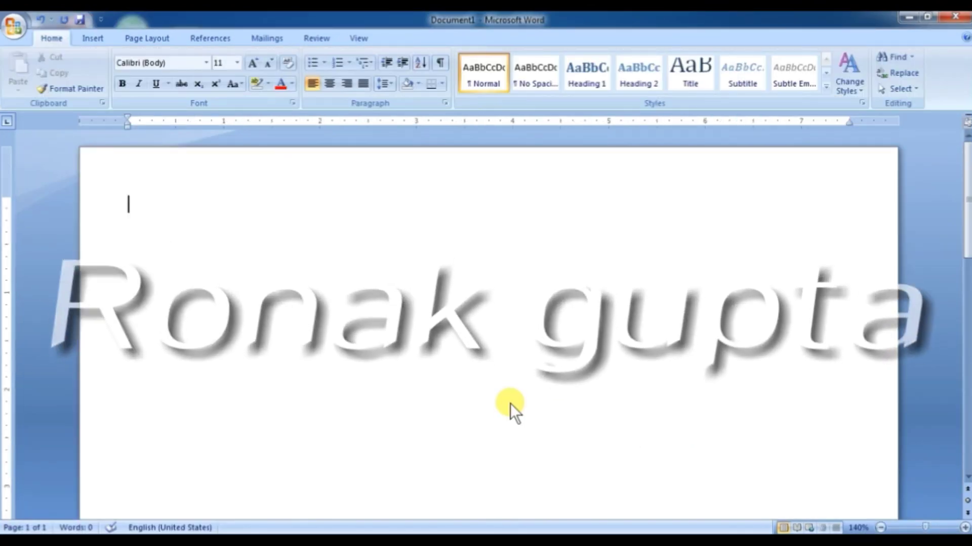
Step: Bring up the Insert ribbon commands on the blank Document1
click(92, 38)
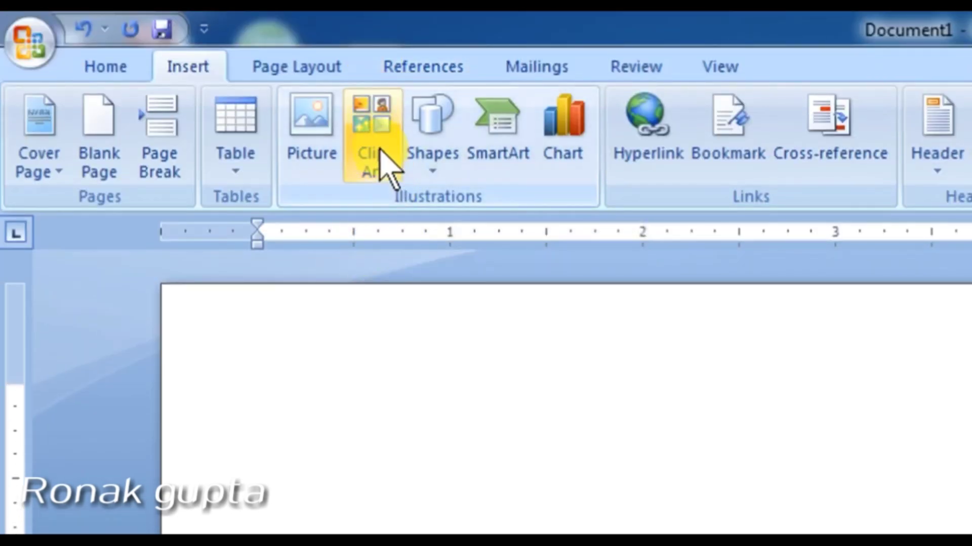
Step: Search Clip Art for 'computer disk' instead of 'computer' to list floppy and hard-disk images
click(380, 155)
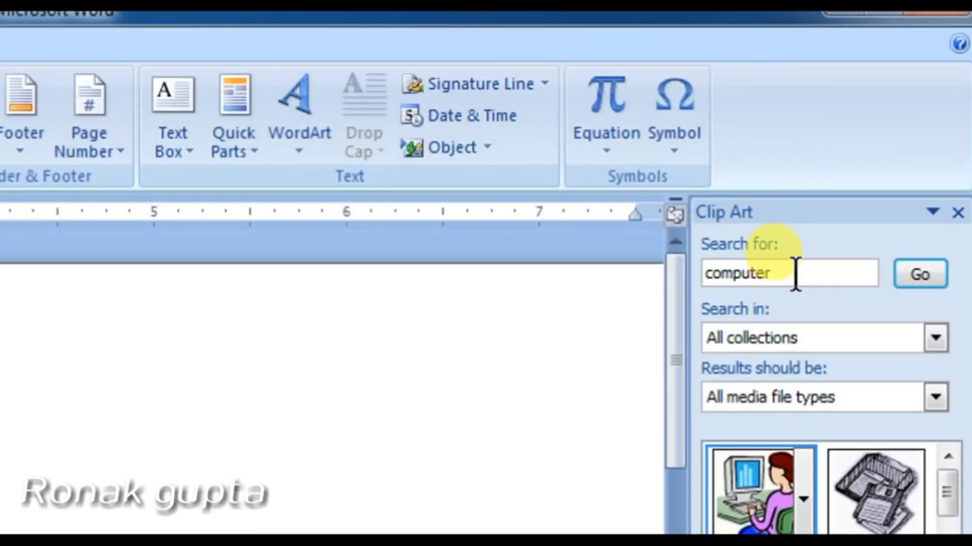
drag(787, 274, 713, 304)
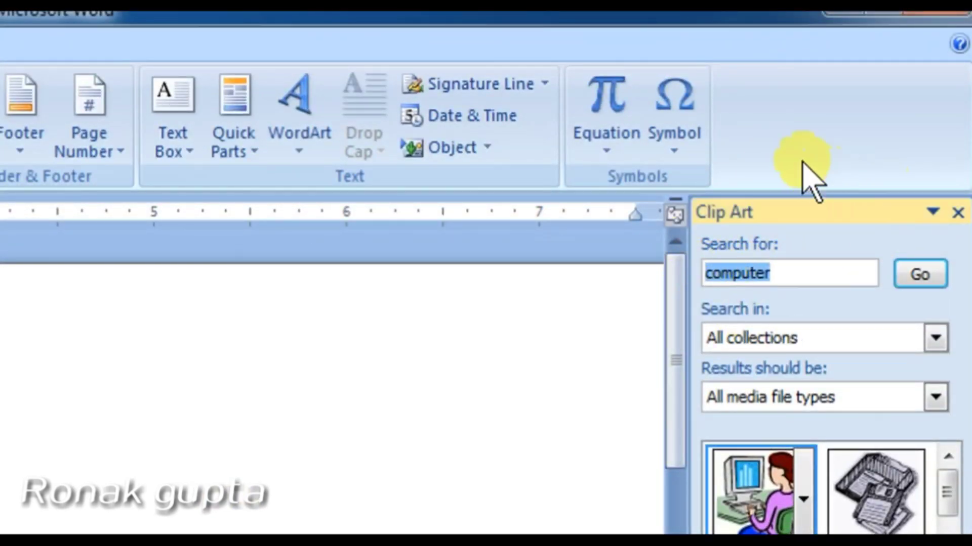
key(BackSpace)
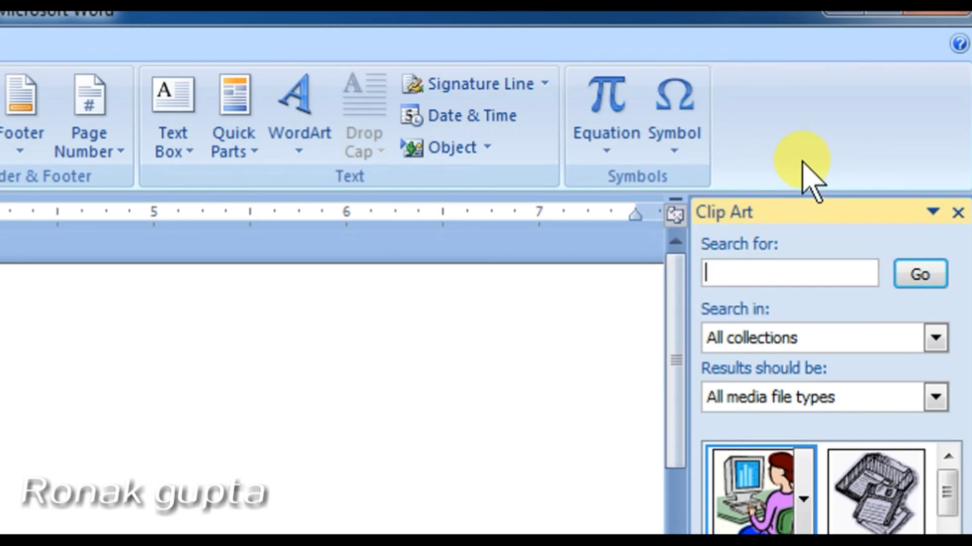
text(computer disk)
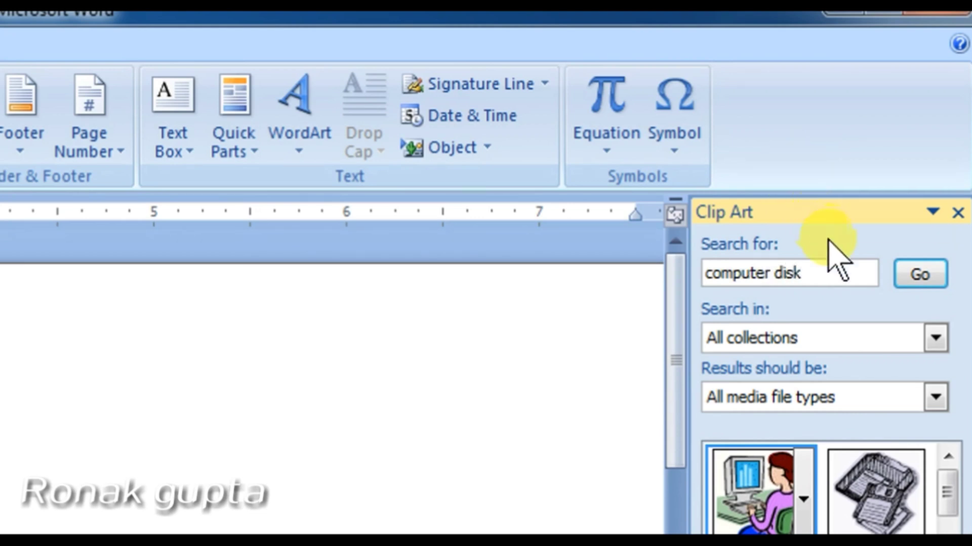
click(909, 273)
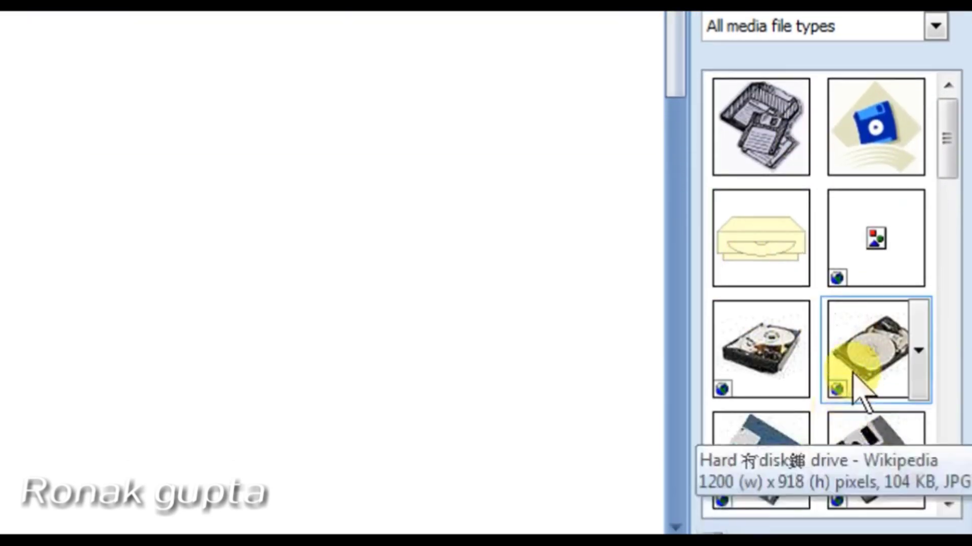
Step: Insert the hard-disk clip, size it to about 3.11 by 2.38 inches, and apply Beveled Oval, Black
click(853, 354)
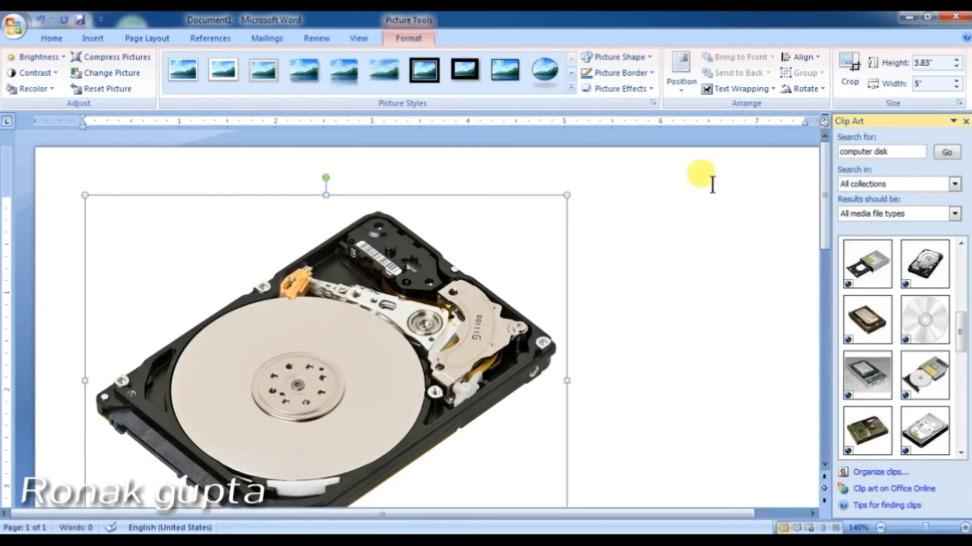
click(966, 122)
scroll(548, 372, down, 3)
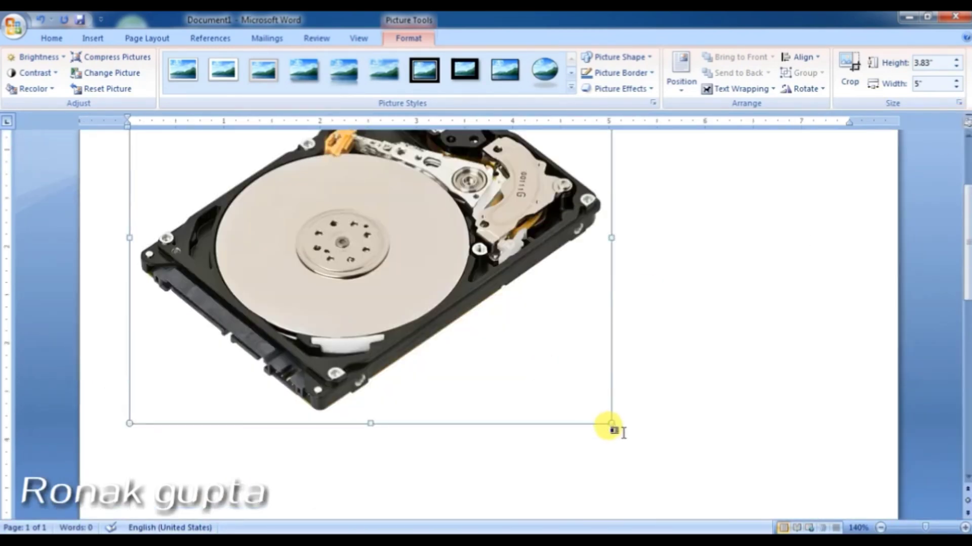
drag(611, 420, 383, 275)
scroll(466, 386, up, 3)
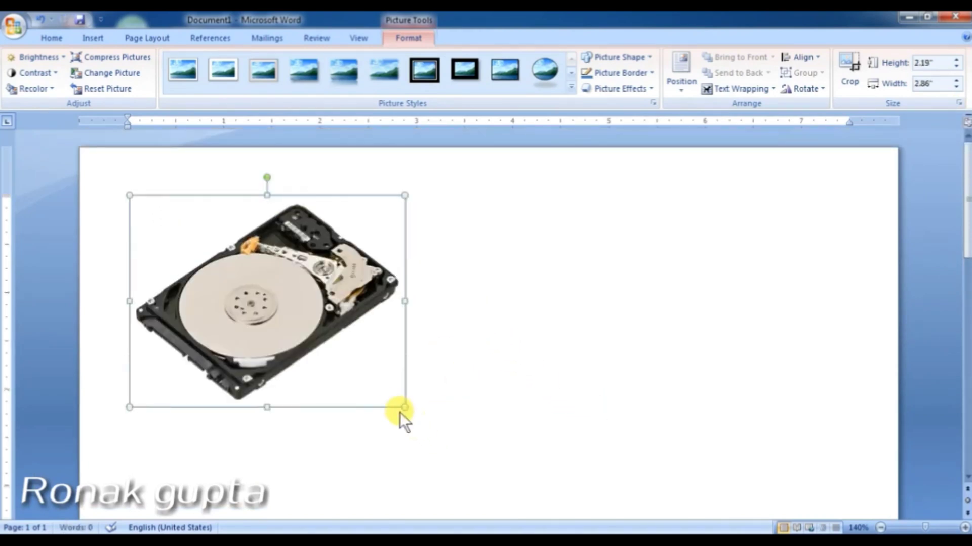
drag(405, 407, 436, 418)
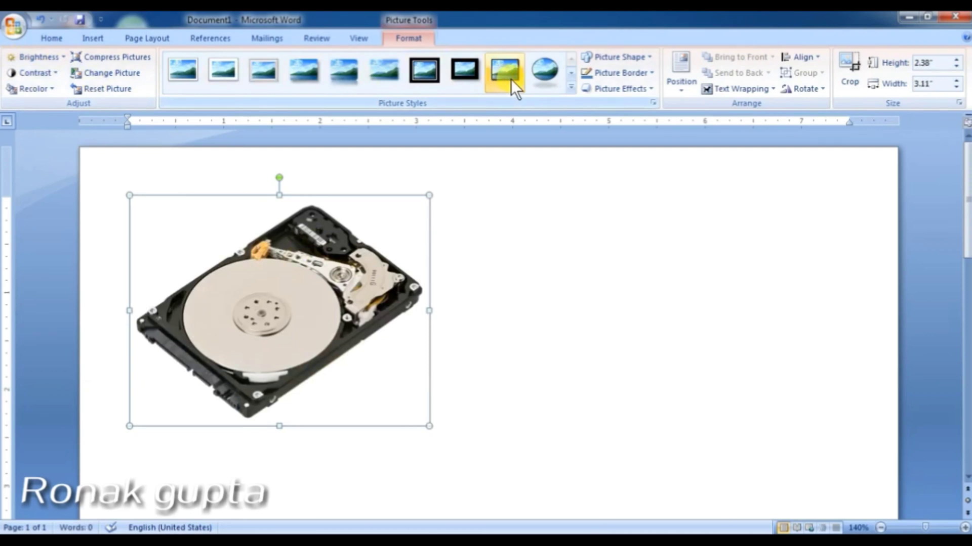
click(539, 80)
Step: Reopen Clip Art search, checking the collections list and keeping all media file types
click(93, 38)
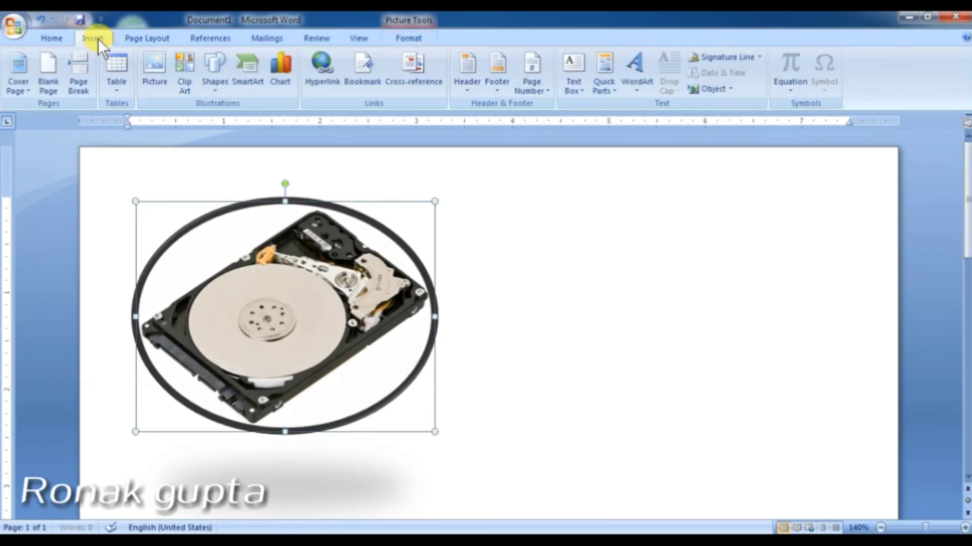
click(188, 79)
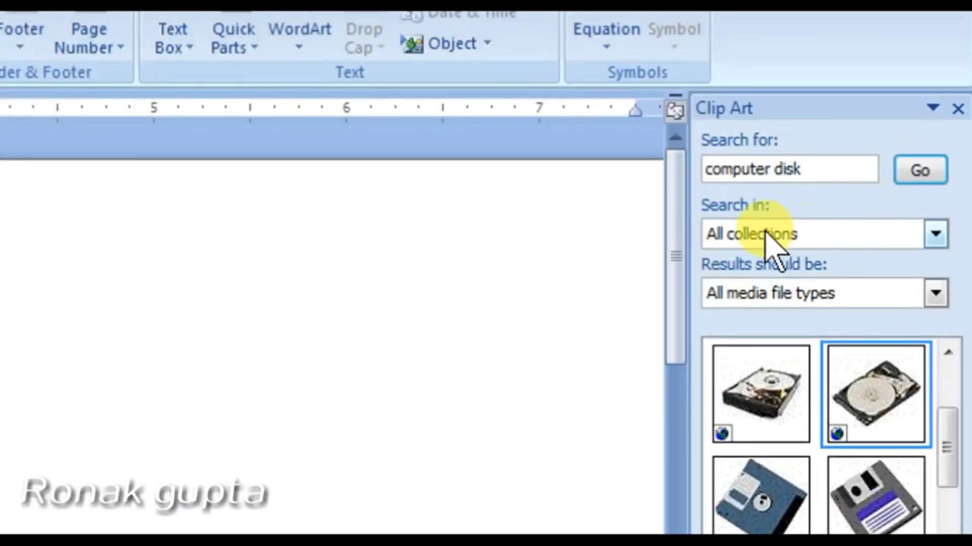
click(931, 242)
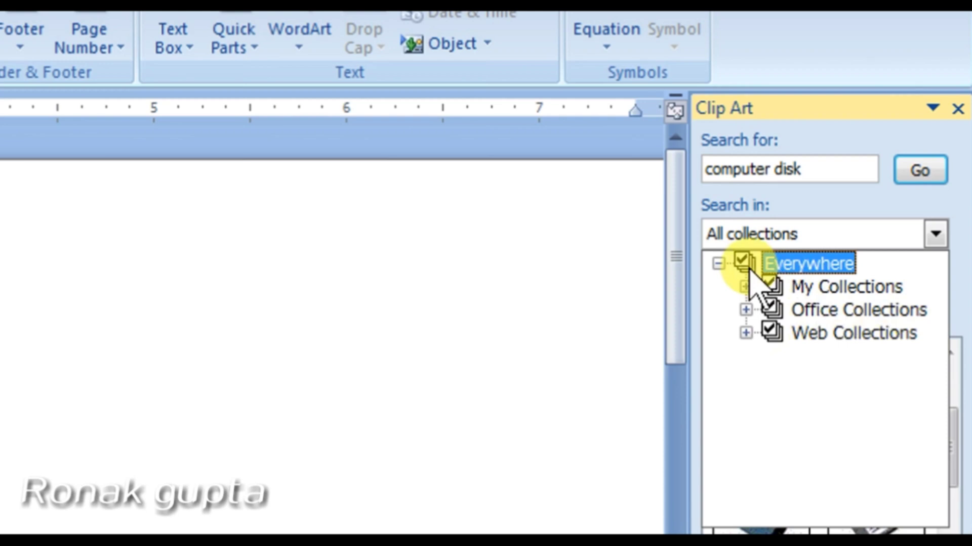
click(935, 234)
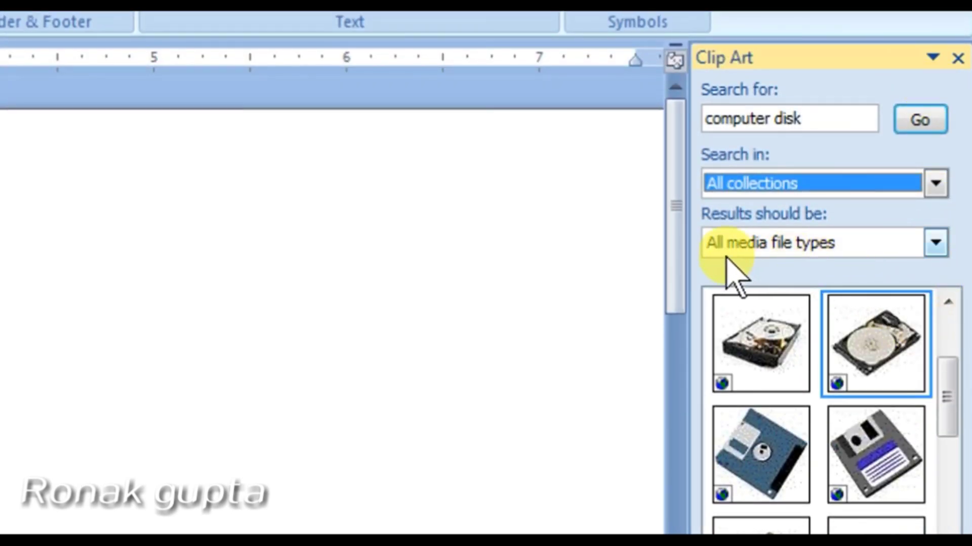
click(835, 245)
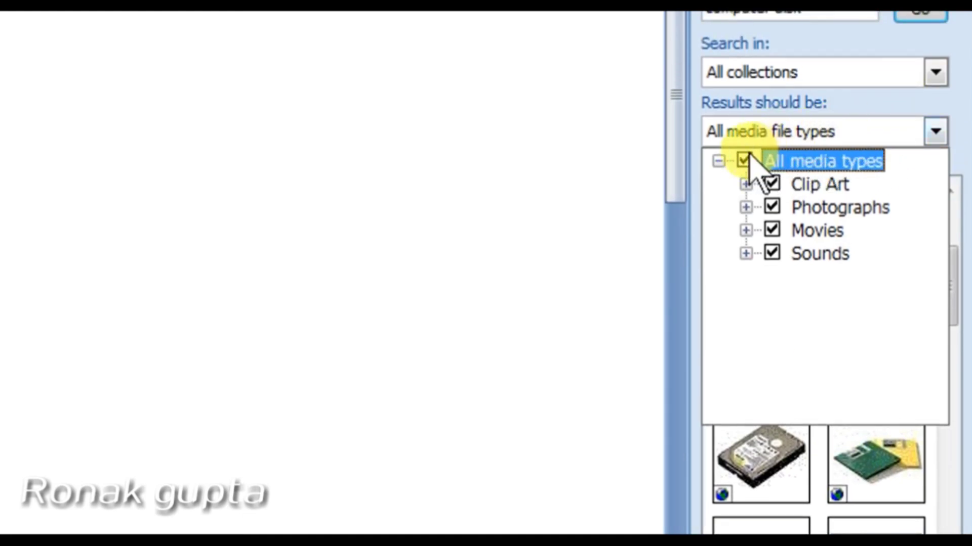
click(835, 129)
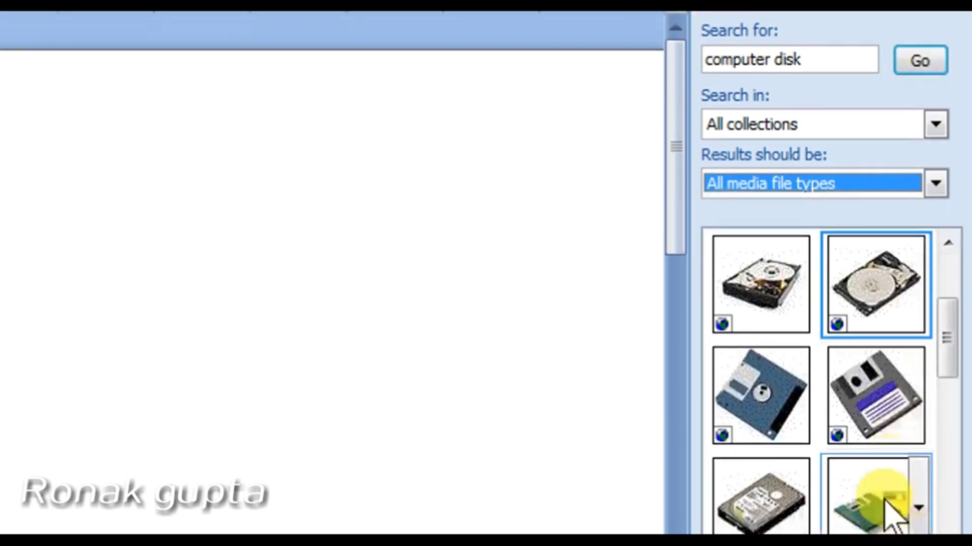
Step: Drag a hard-disk clip from the results onto the page and close the Clip Art pane
click(918, 225)
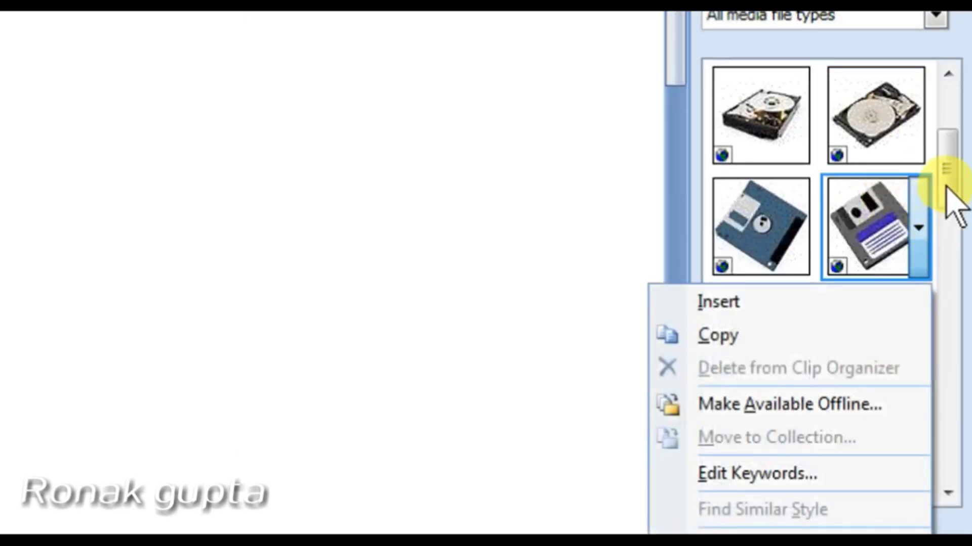
drag(941, 174, 934, 301)
drag(800, 405, 91, 206)
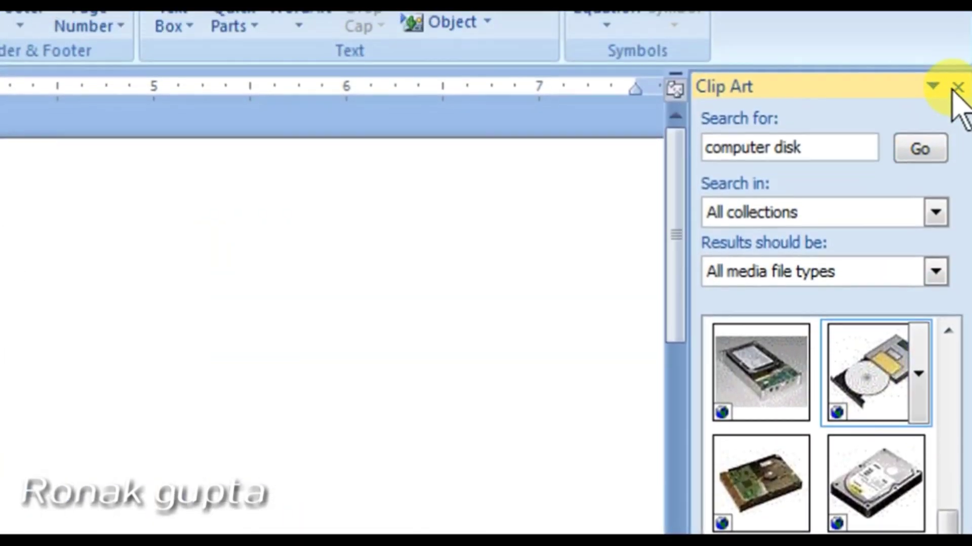
click(956, 90)
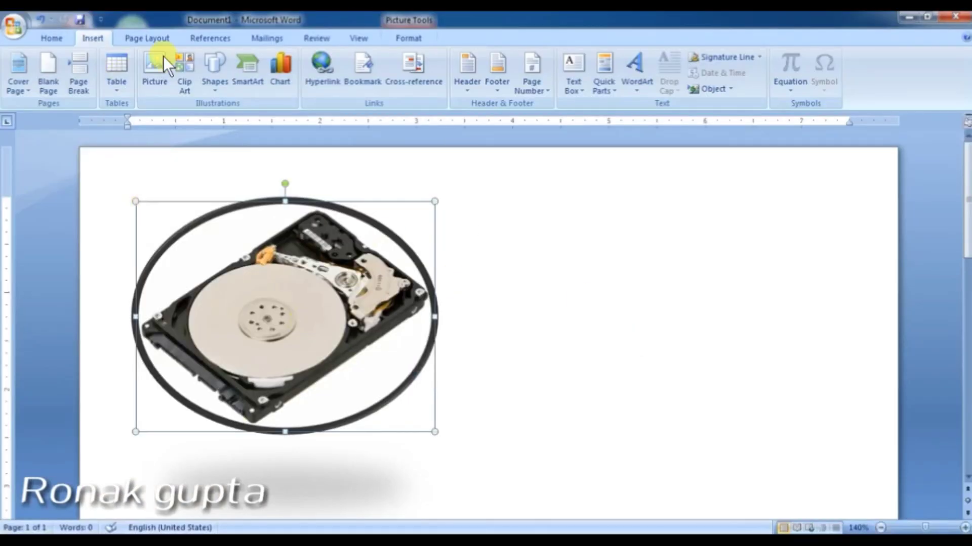
click(284, 371)
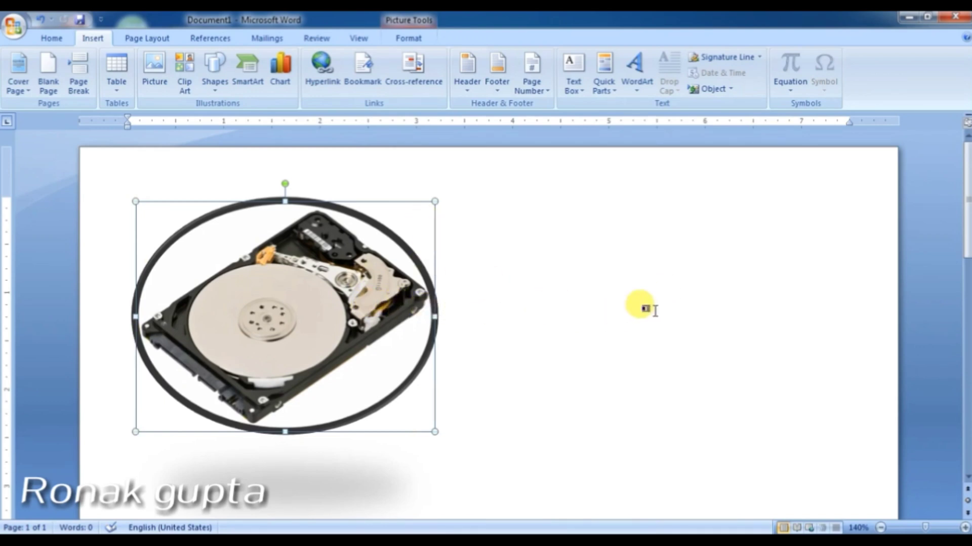
click(639, 312)
scroll(636, 317, down, 1)
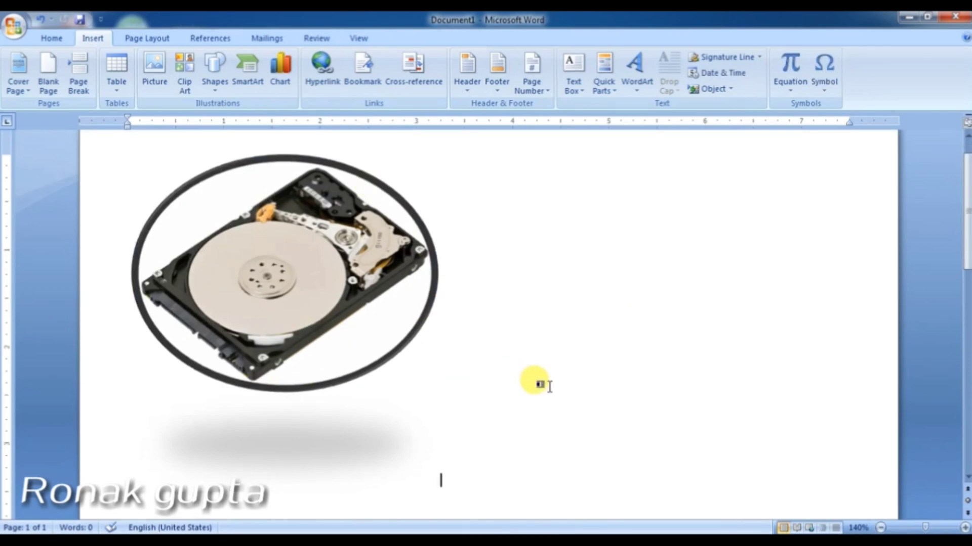
scroll(538, 384, up, 1)
scroll(473, 318, down, 1)
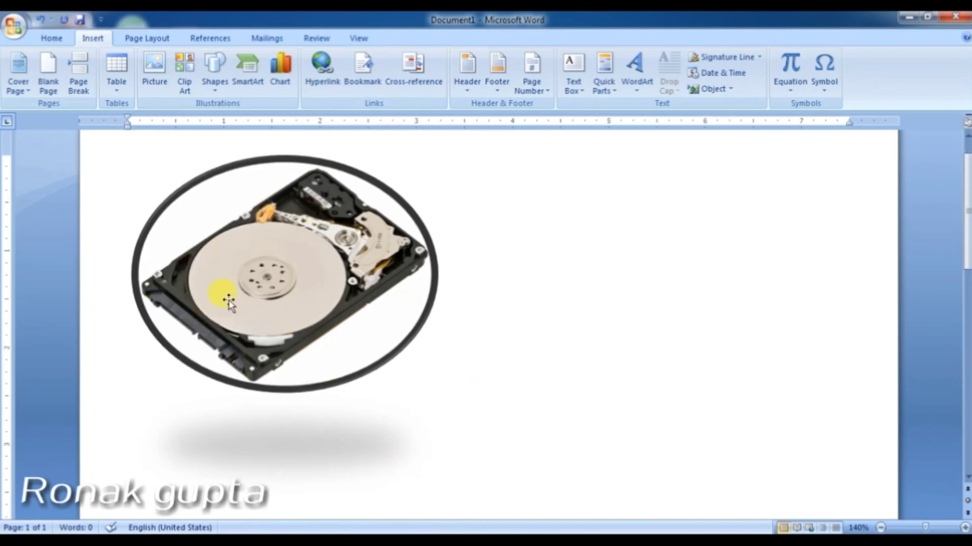
click(318, 258)
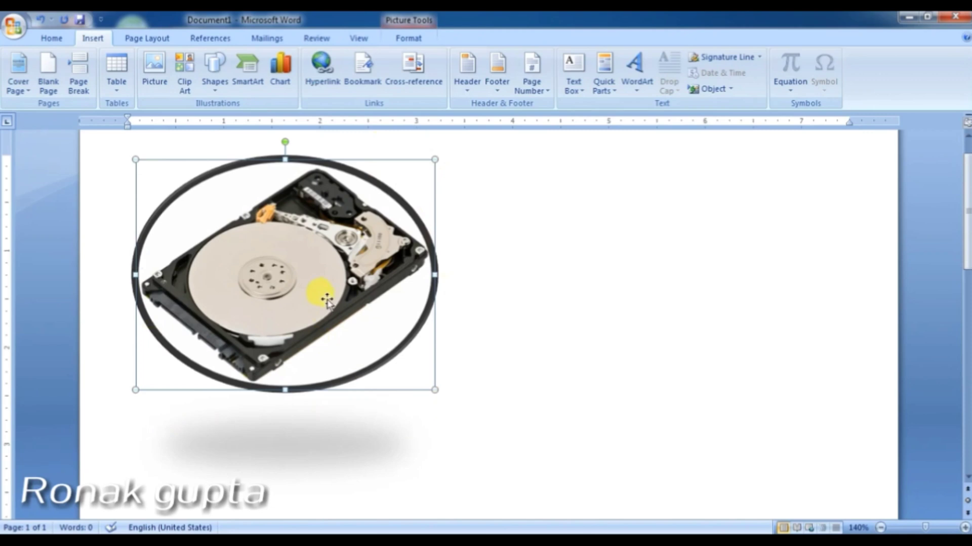
Step: Delete the hard-disk picture and pick the rounded-rectangle callout from Shapes
key(Delete)
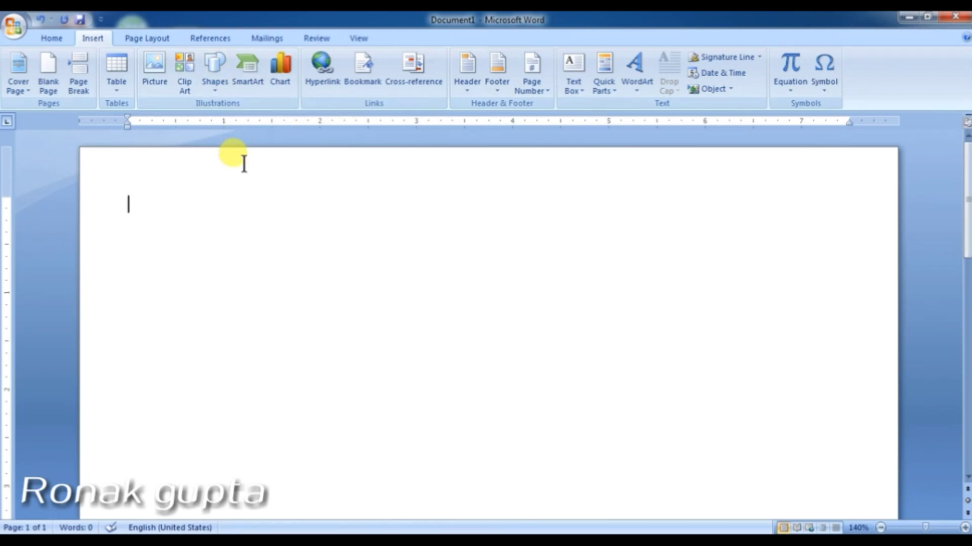
click(213, 85)
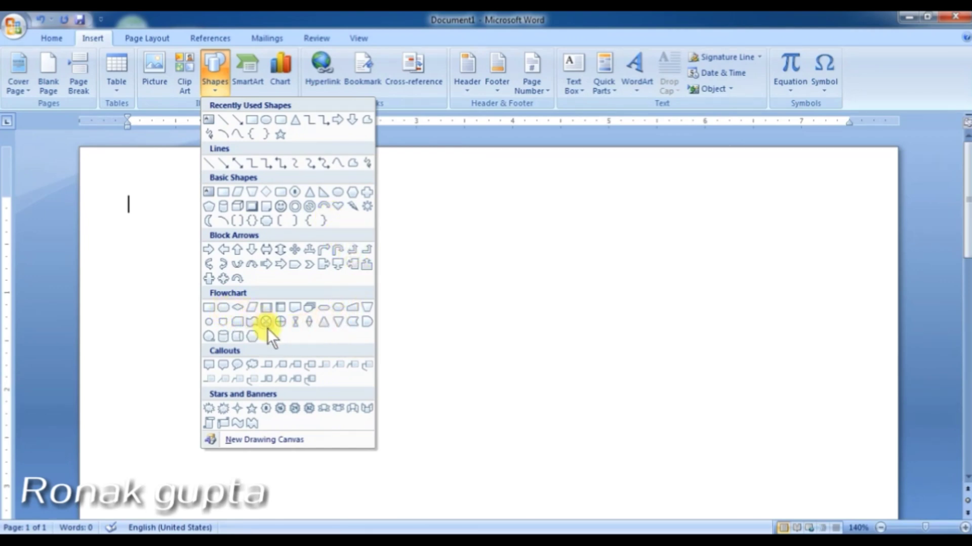
click(222, 364)
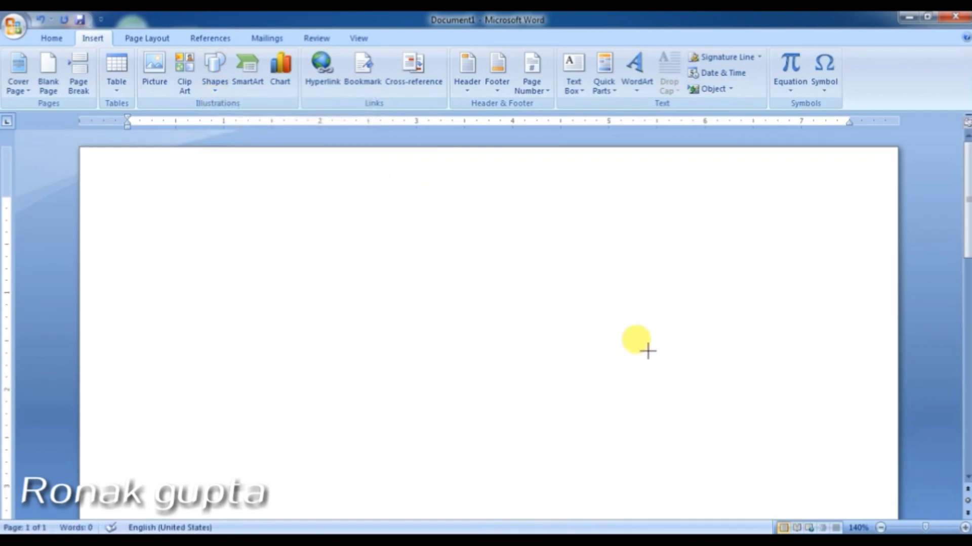
Step: Draw the rounded-rectangle callout near the top of the page and fill it with the green style
drag(648, 350, 411, 188)
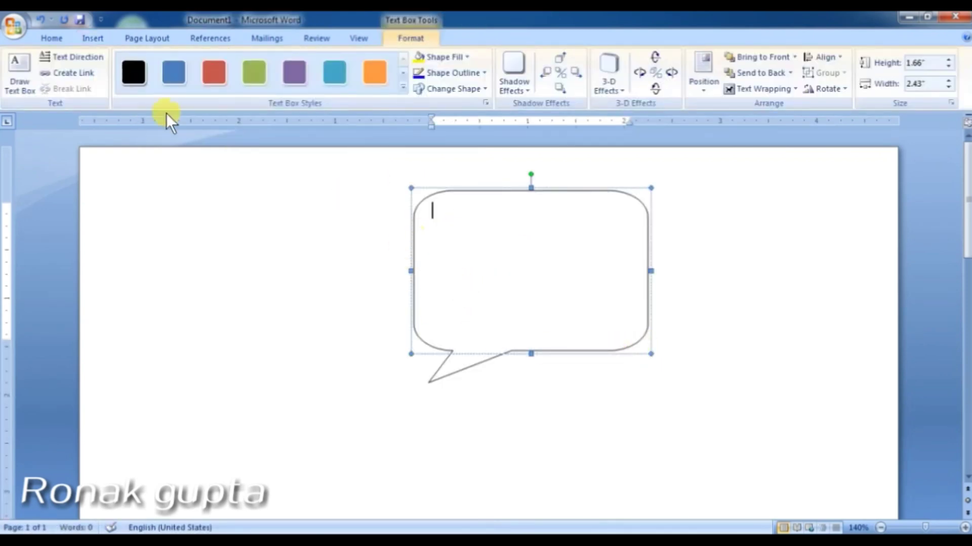
click(103, 34)
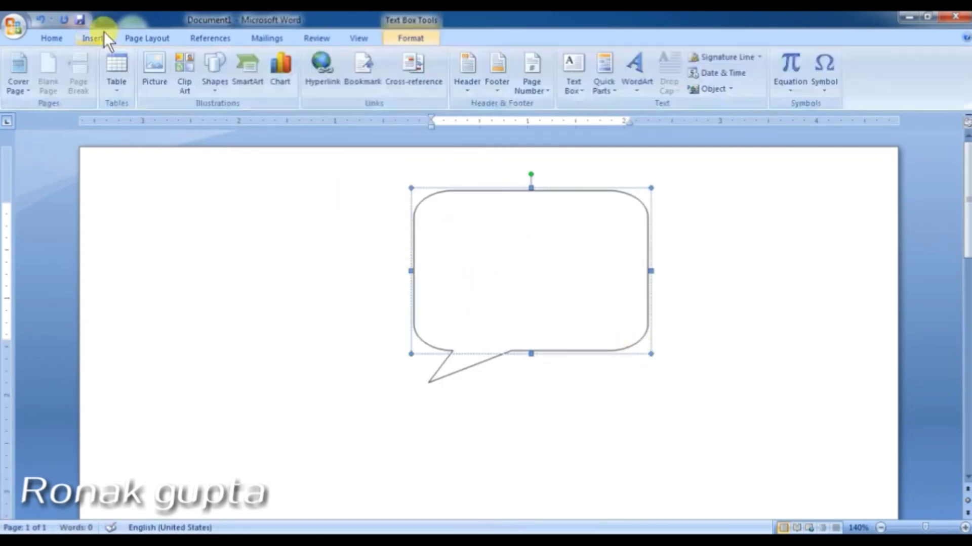
click(496, 191)
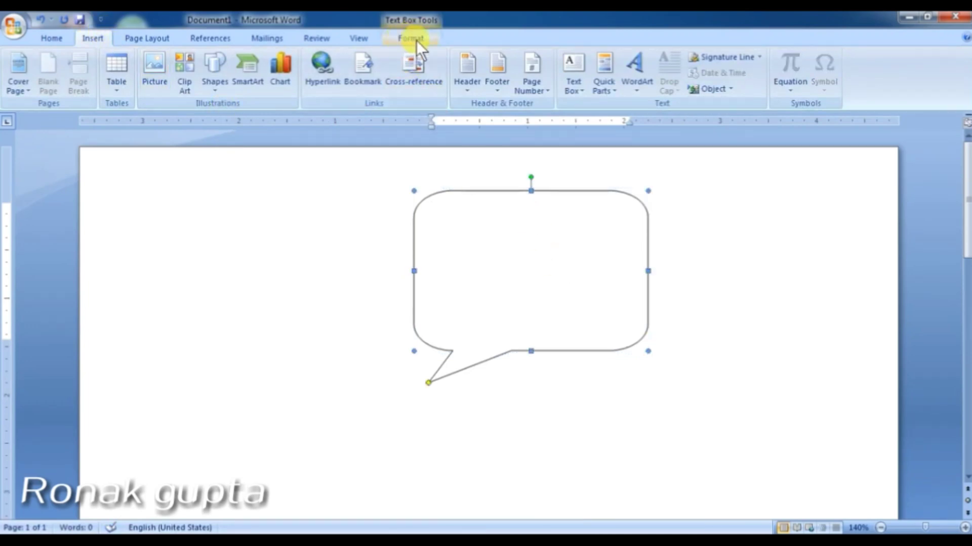
click(416, 41)
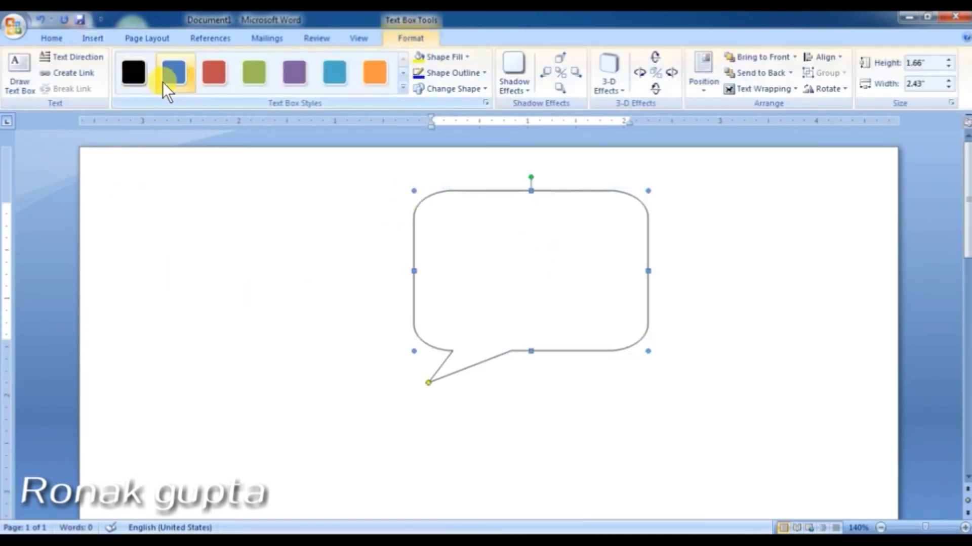
click(252, 76)
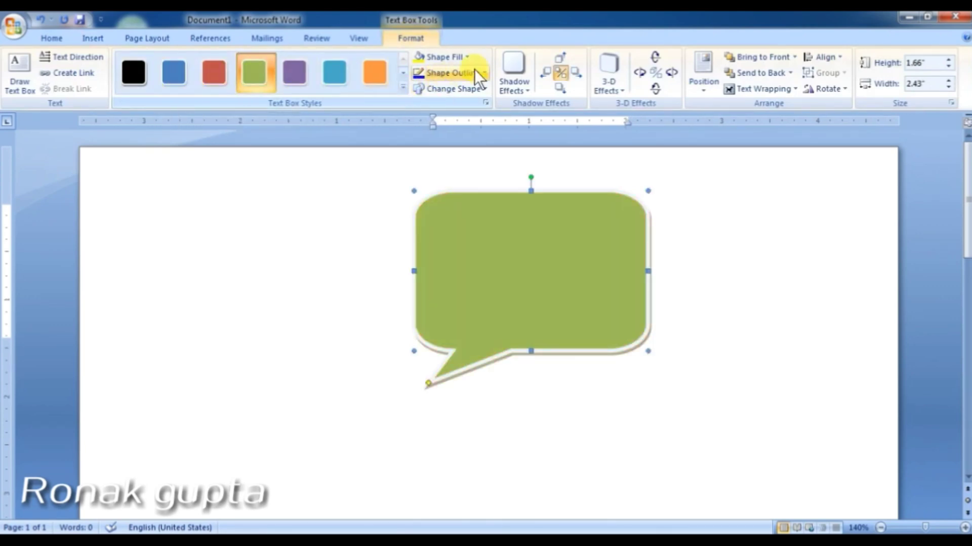
Step: Give the callout a drop shadow nudged right three times, plus a parallel 3-D effect
click(523, 80)
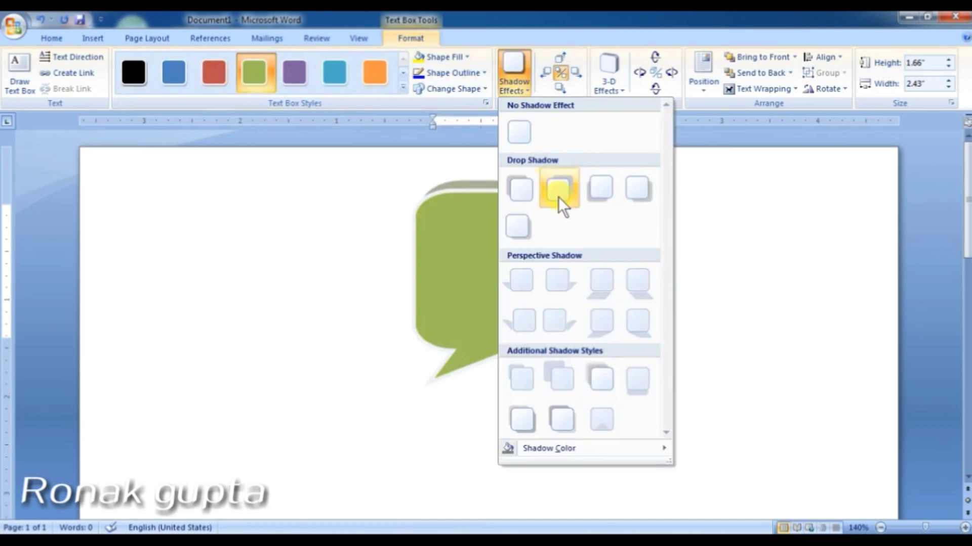
click(557, 197)
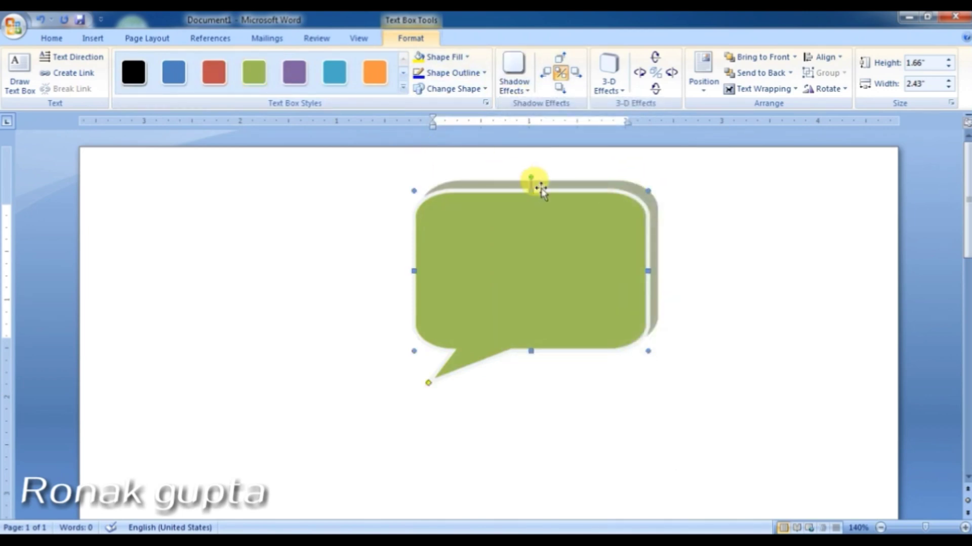
click(580, 71)
click(580, 71)
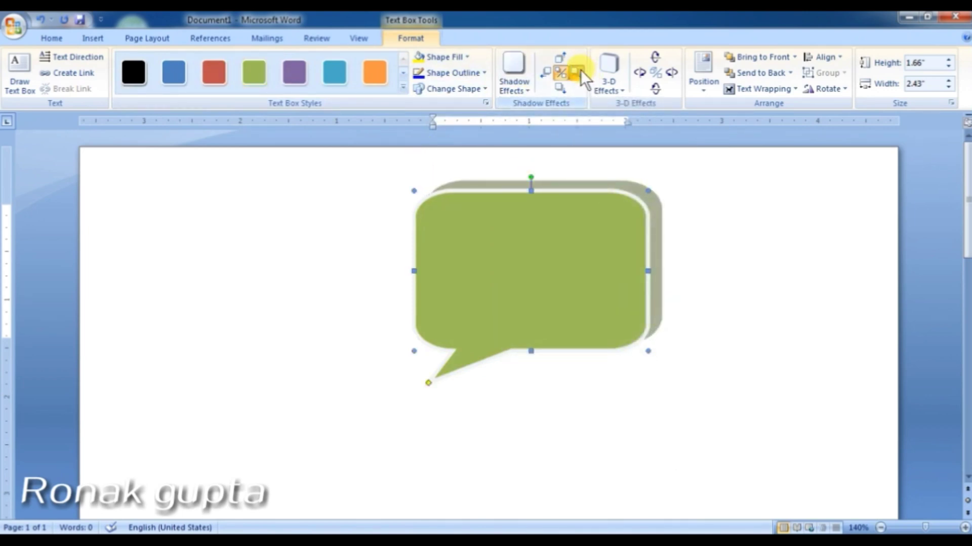
click(579, 71)
click(580, 70)
click(619, 90)
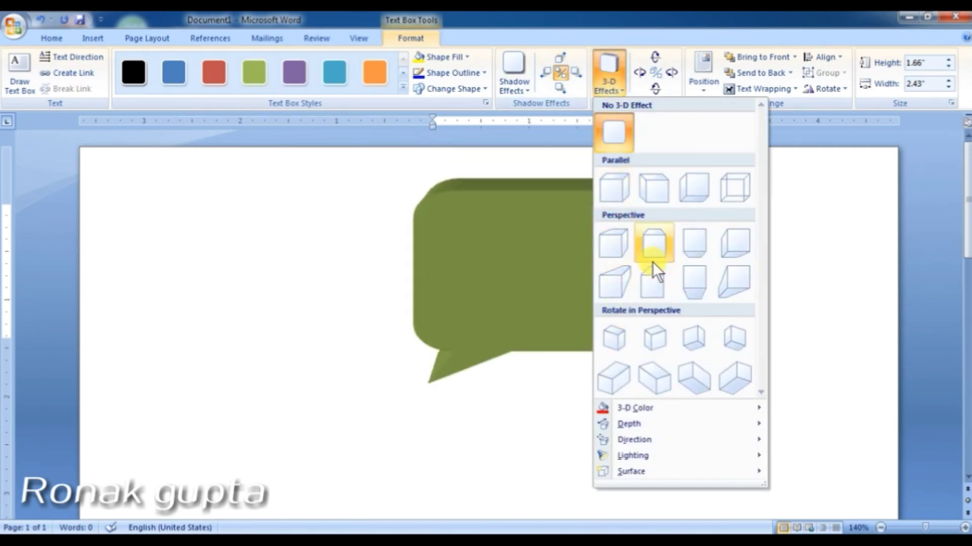
click(728, 190)
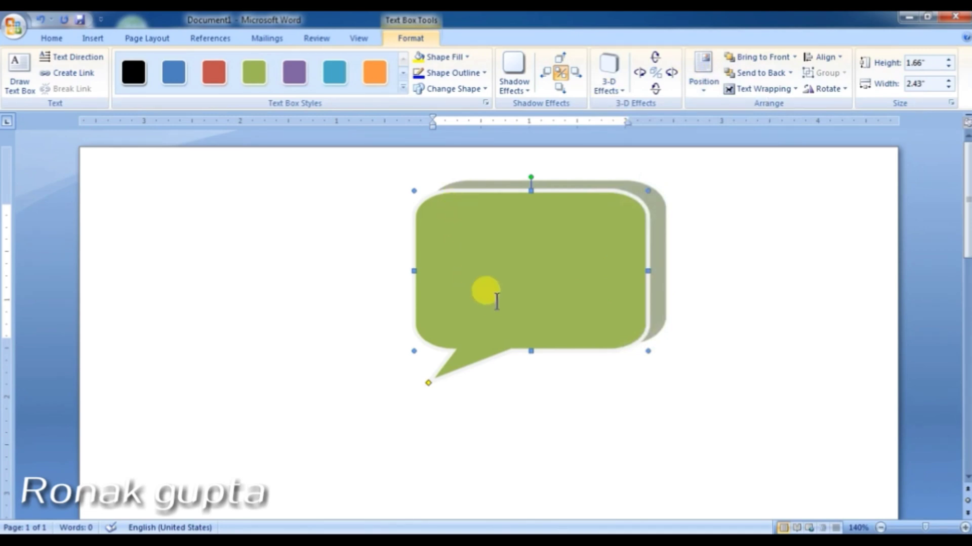
click(100, 30)
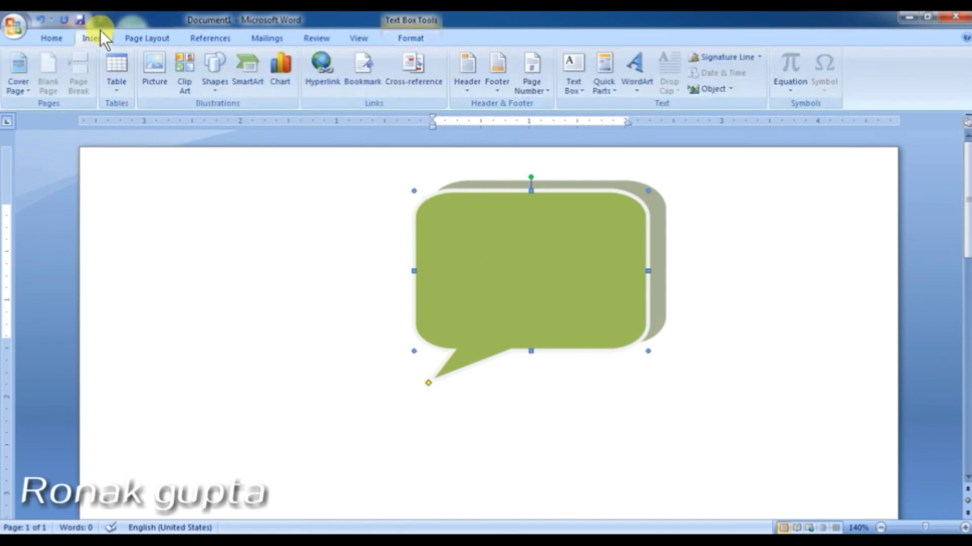
Step: Draw an elbow arrow connector to the right of the green callout, then lower its middle segment slightly
click(220, 84)
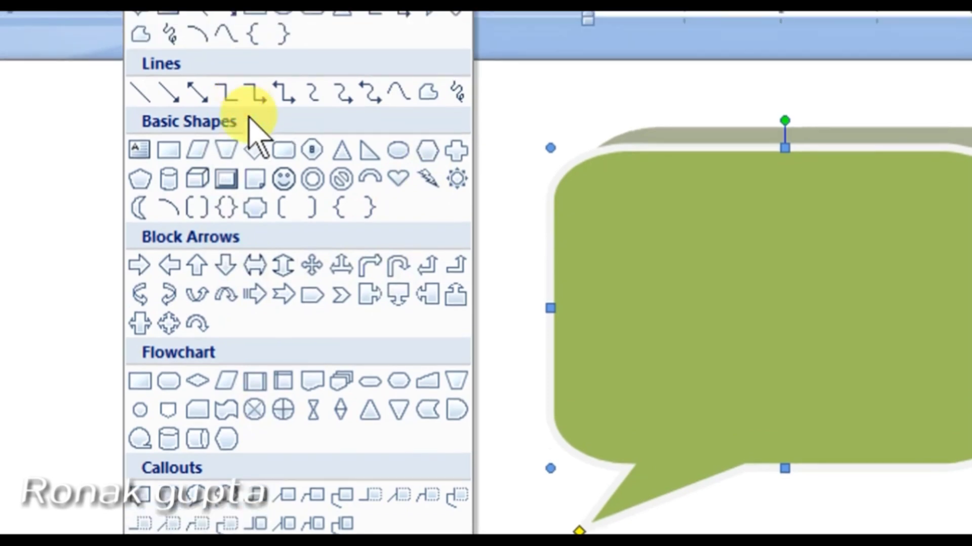
click(256, 96)
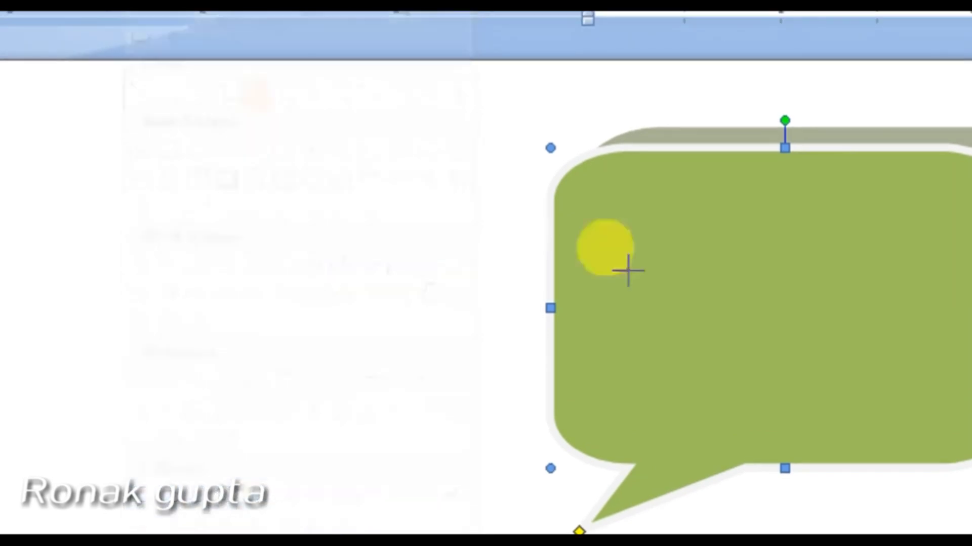
drag(766, 211, 966, 452)
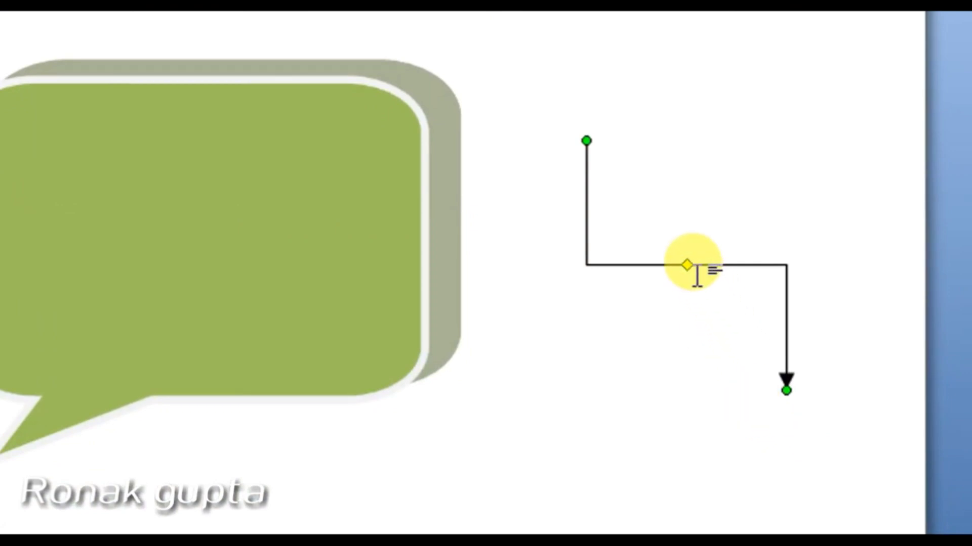
click(693, 268)
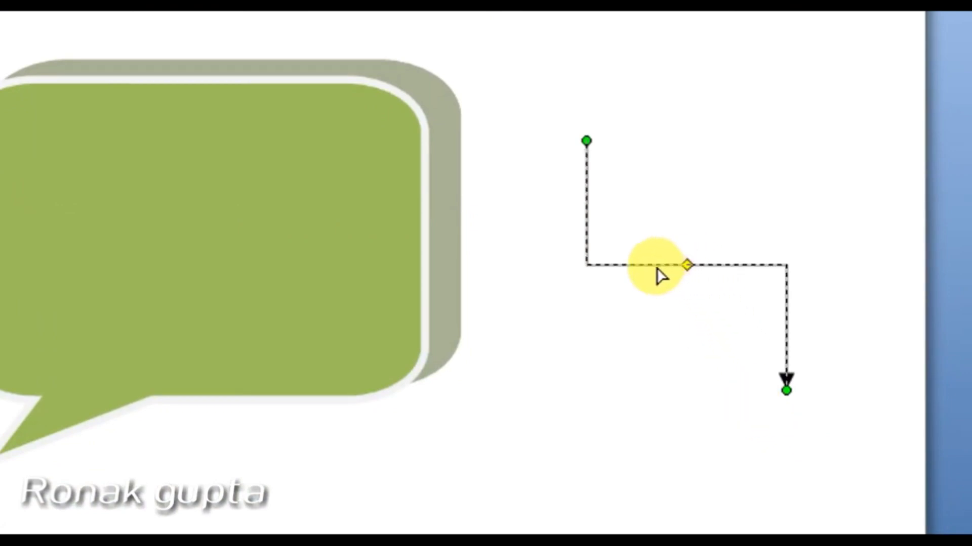
mouse_move(682, 267)
mouse_down()
mouse_move(683, 228)
mouse_move(687, 276)
mouse_up()
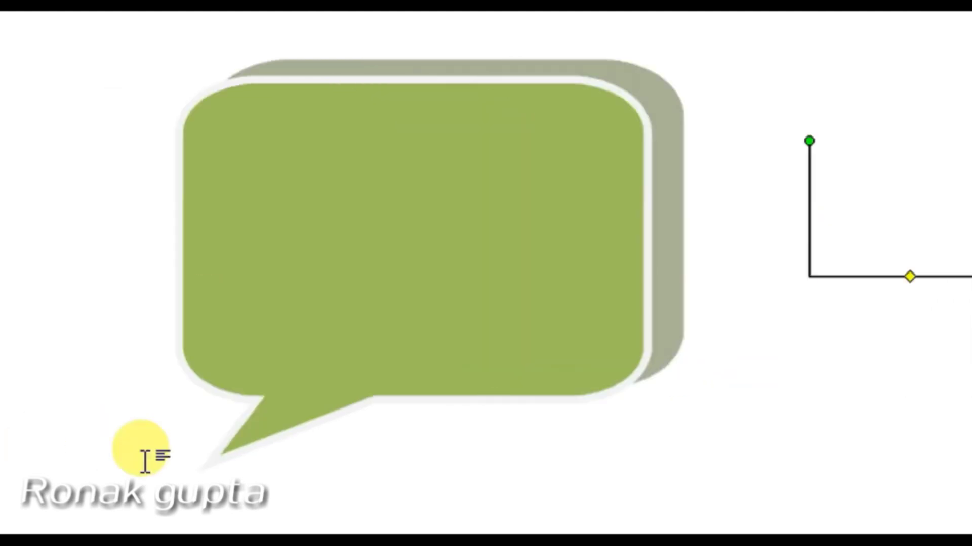
click(160, 69)
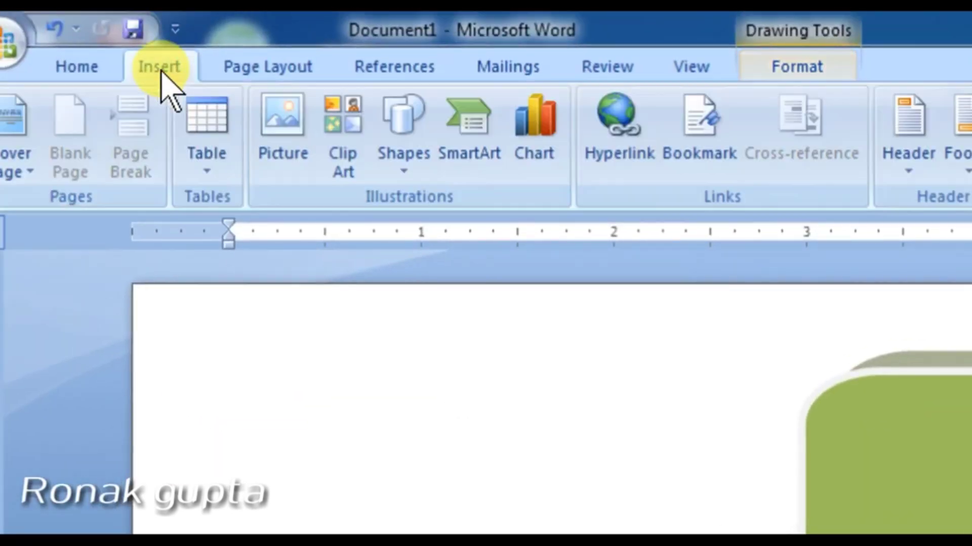
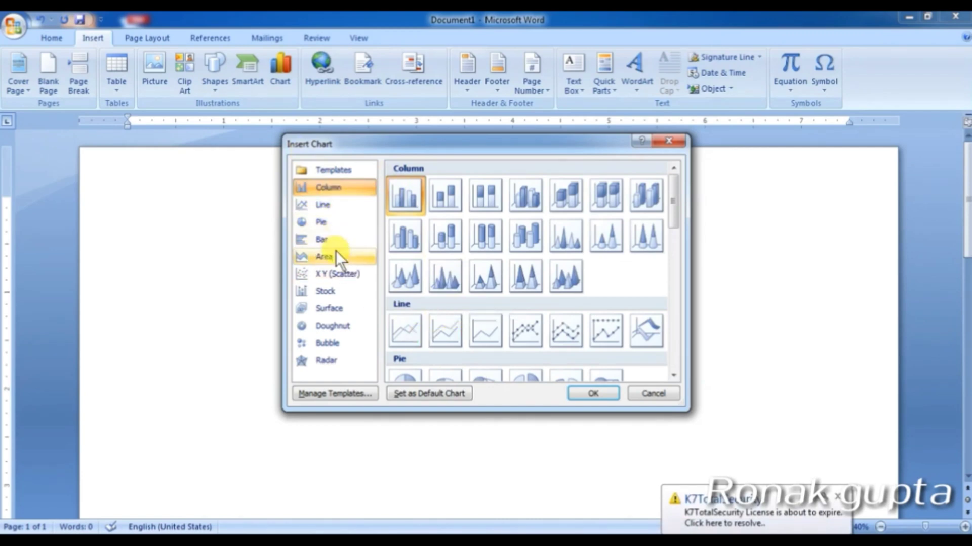
Step: Insert a Clustered Column chart from the Column category of the Insert Chart dialog
click(329, 238)
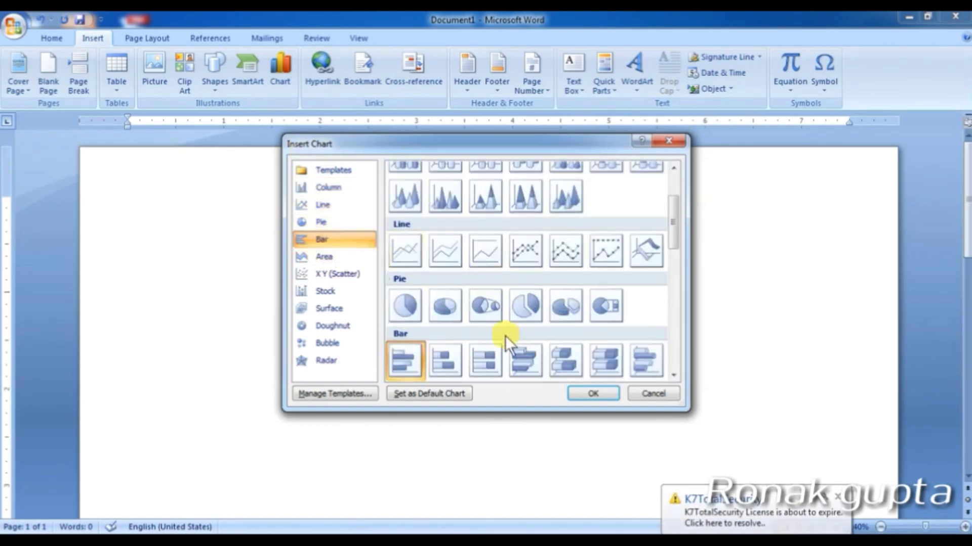
scroll(421, 279, up, 3)
click(408, 199)
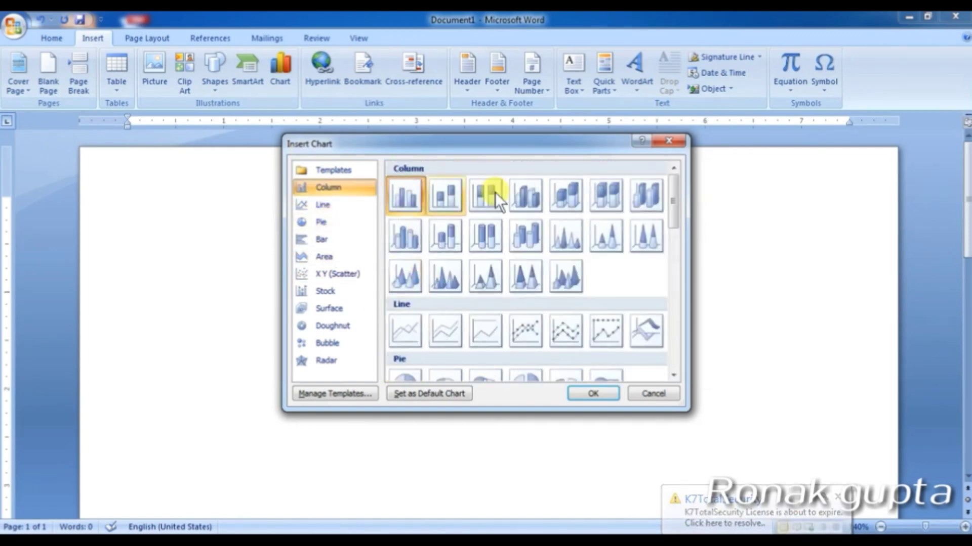
click(594, 393)
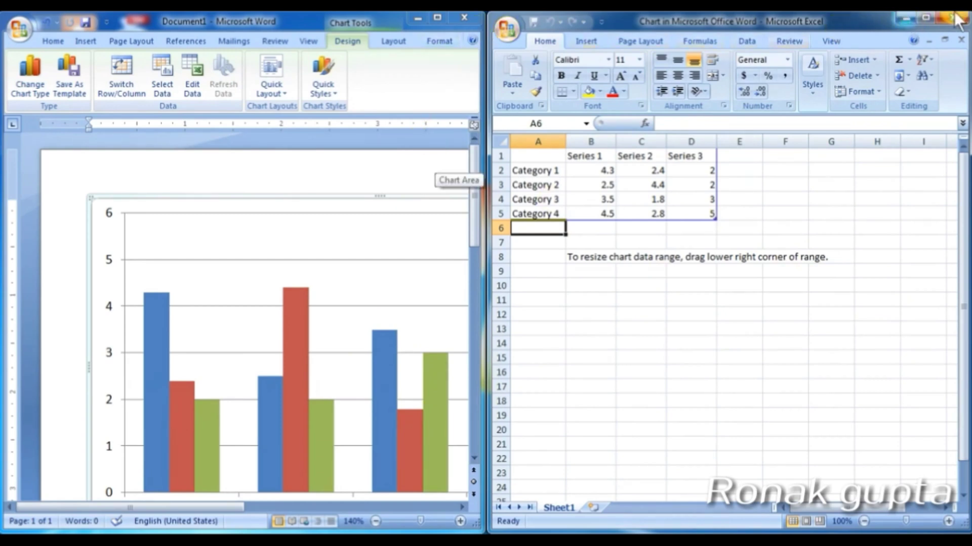
Step: Arrange the Excel data window beside the chart and change Series 1's first value from 4.3 to 5.8
drag(967, 12, 733, 173)
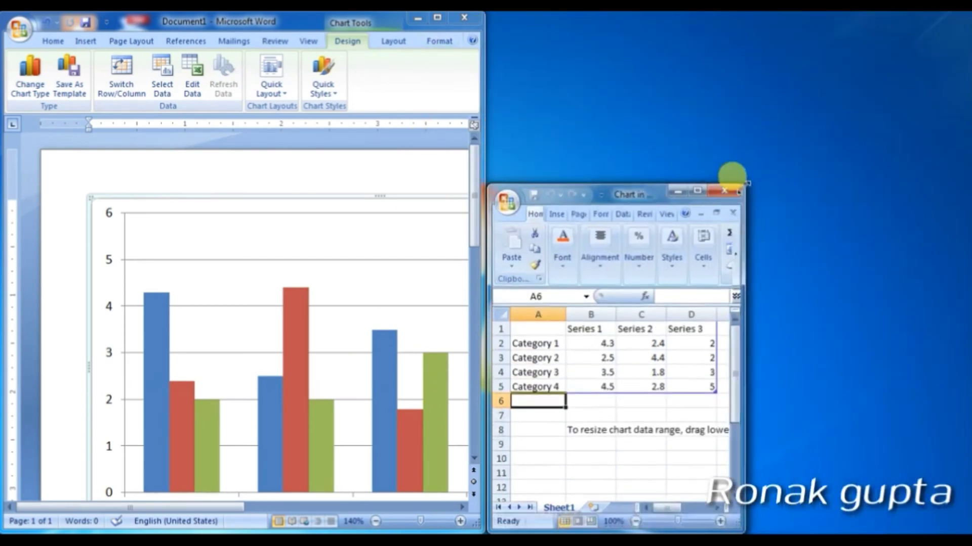
drag(630, 189, 310, 122)
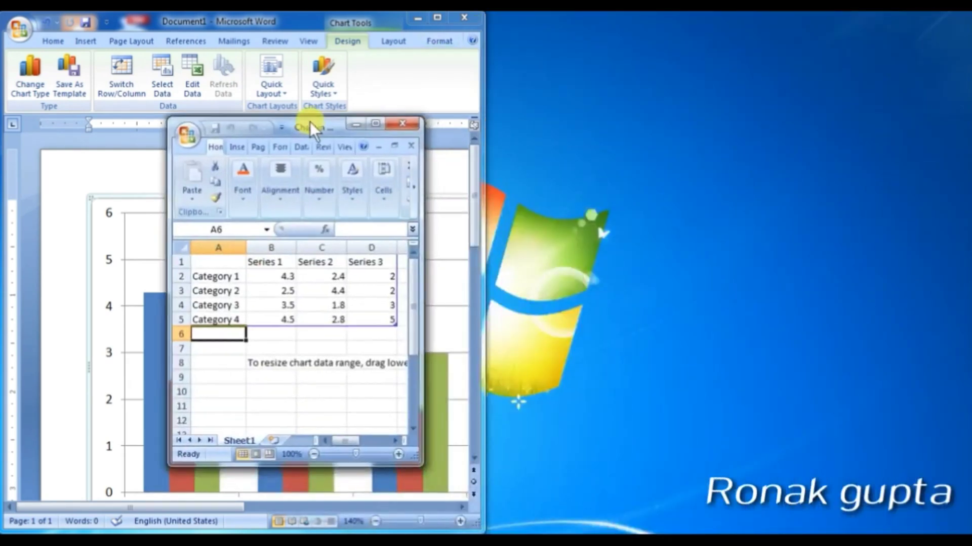
click(440, 19)
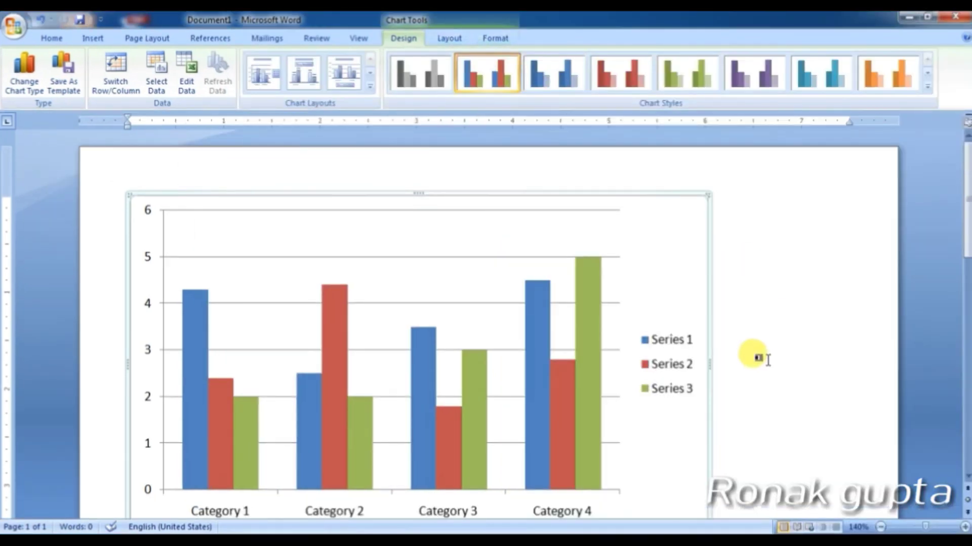
key(alt+Tab)
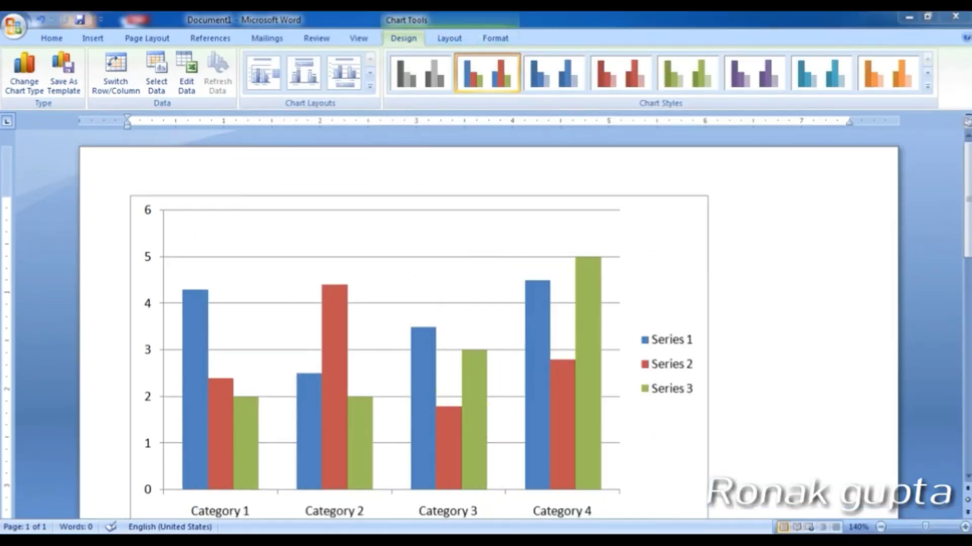
drag(305, 122, 223, 62)
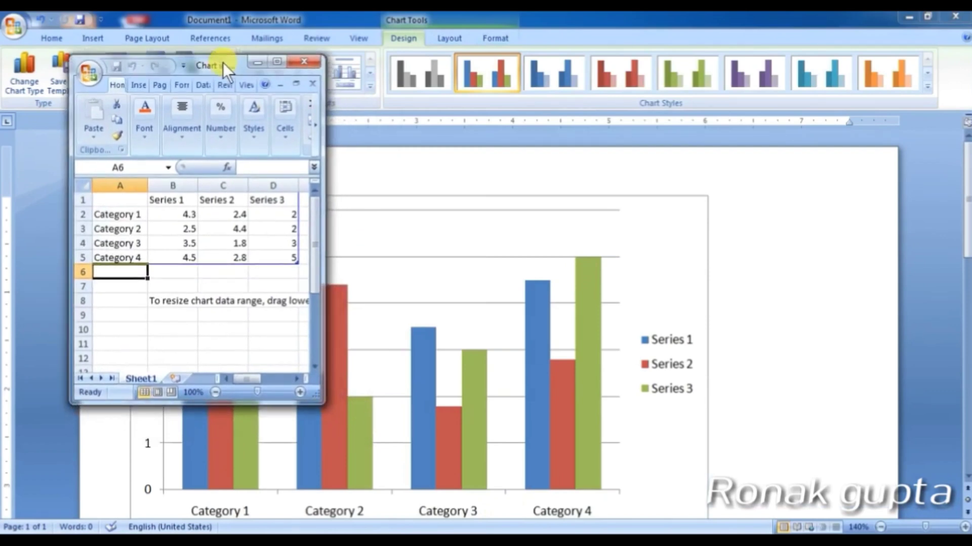
drag(321, 402, 450, 345)
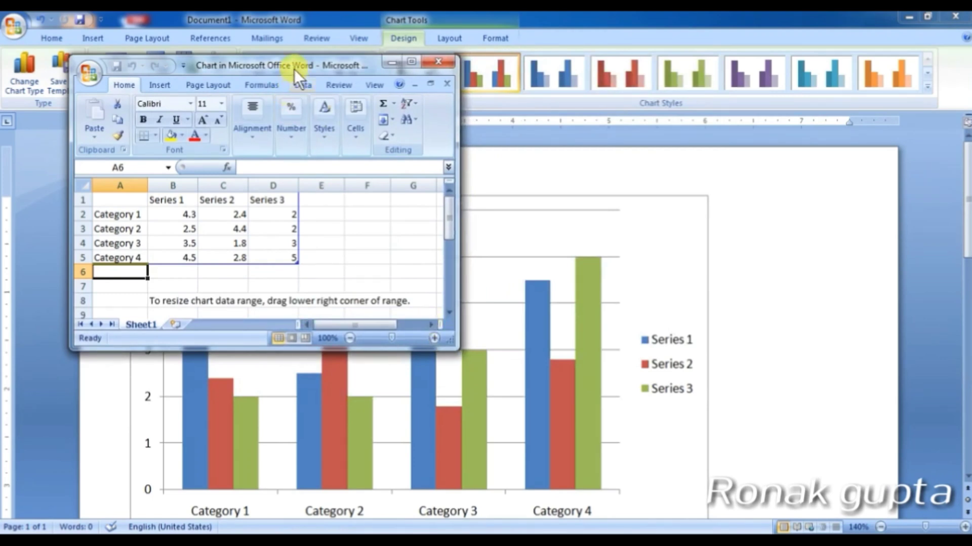
drag(278, 70, 848, 60)
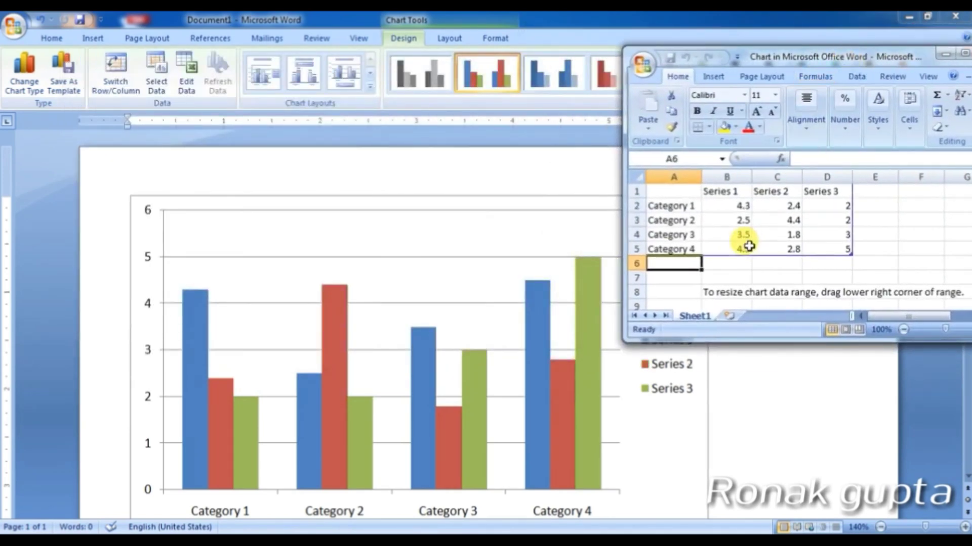
click(728, 206)
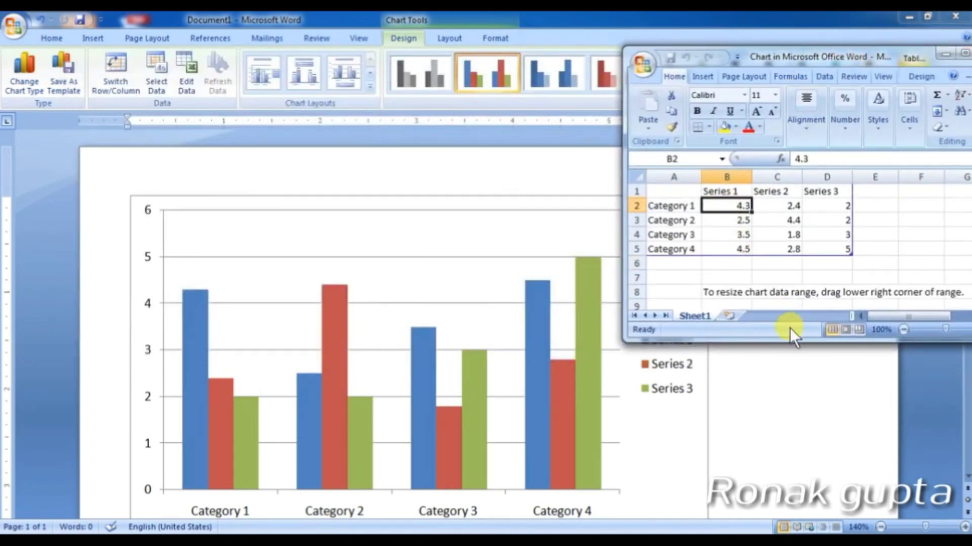
text(5.8)
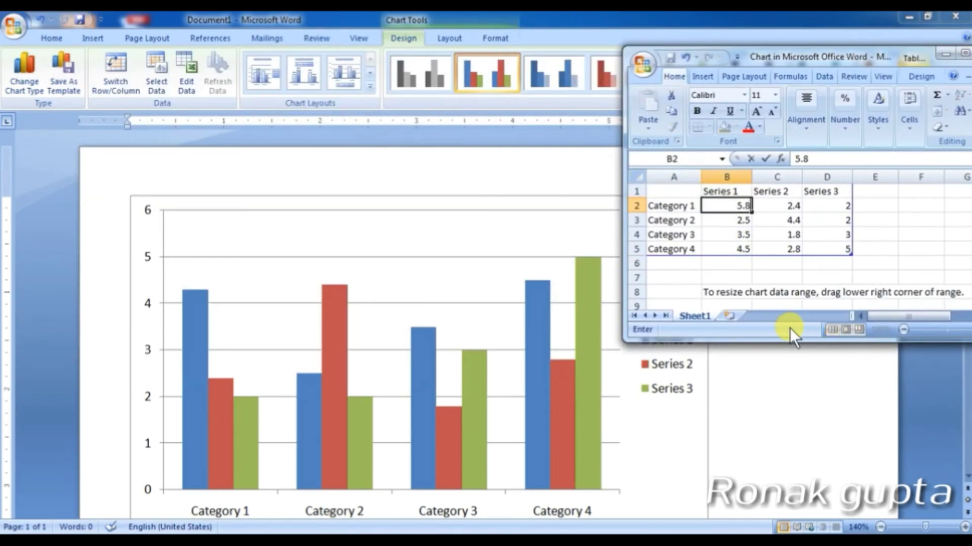
key(Return)
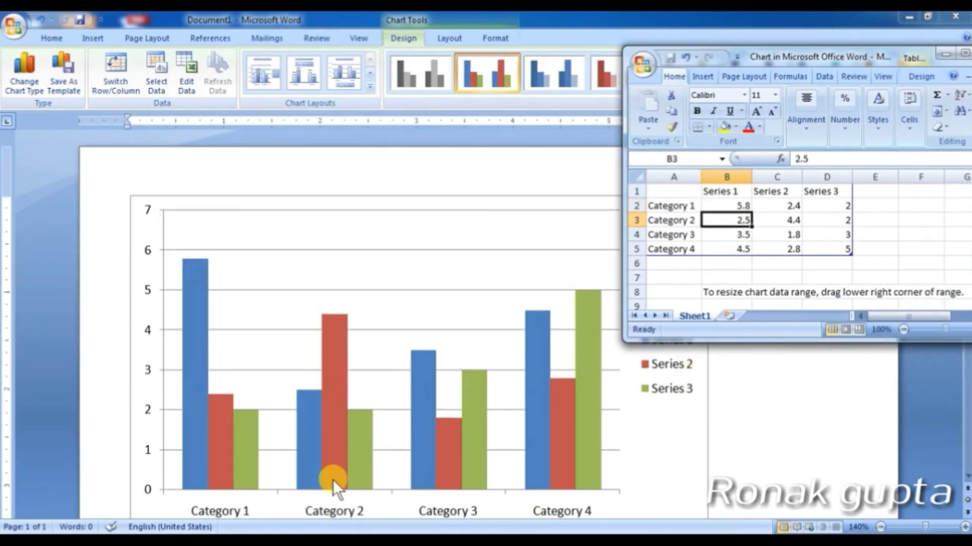
Step: Relabel the four categories as A, B, C and D in cells A2:A5
click(675, 204)
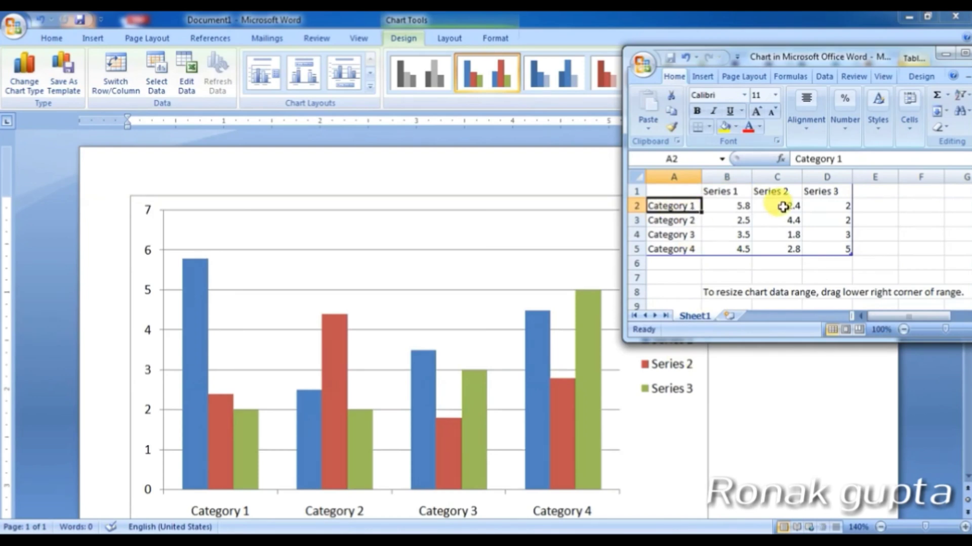
text(A)
key(Return)
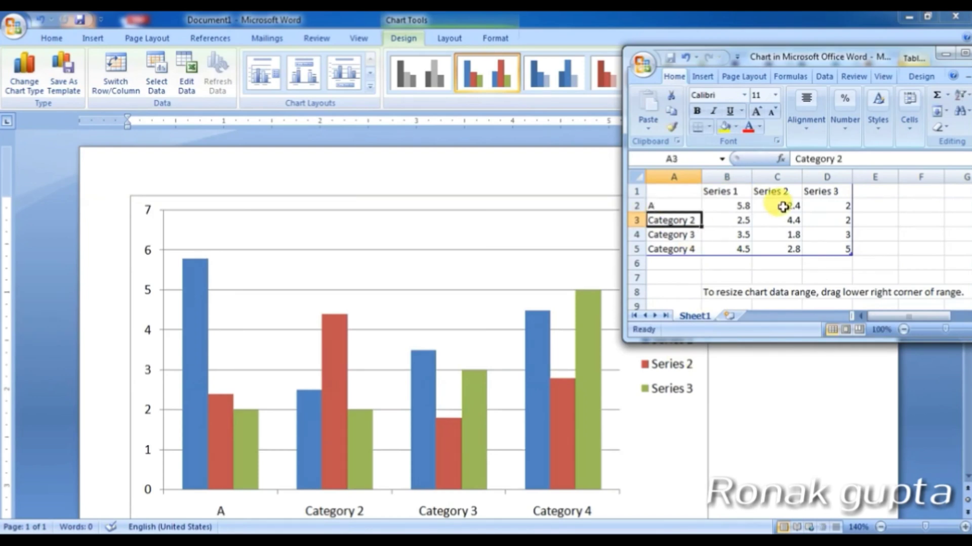
text(B)
key(Return)
text(C)
key(Return)
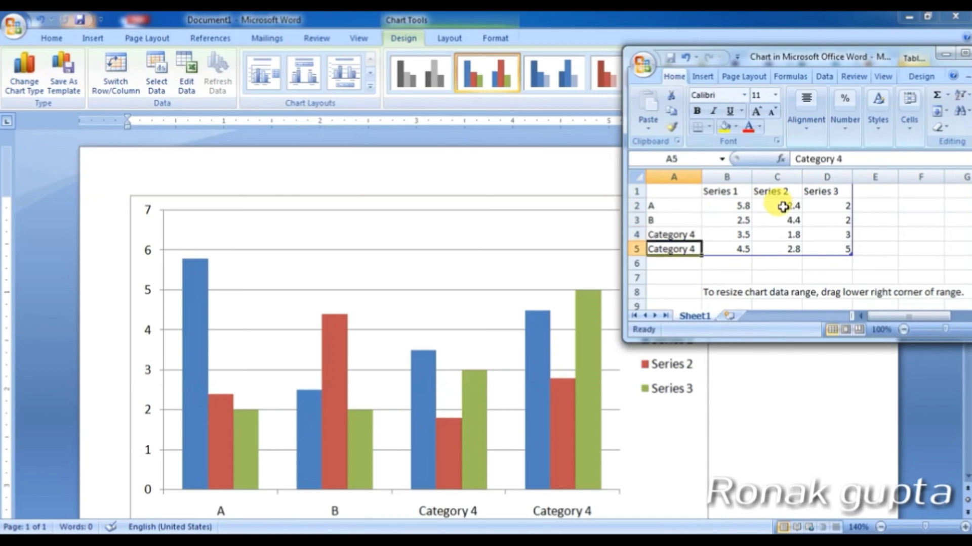
key(Up)
text(C)
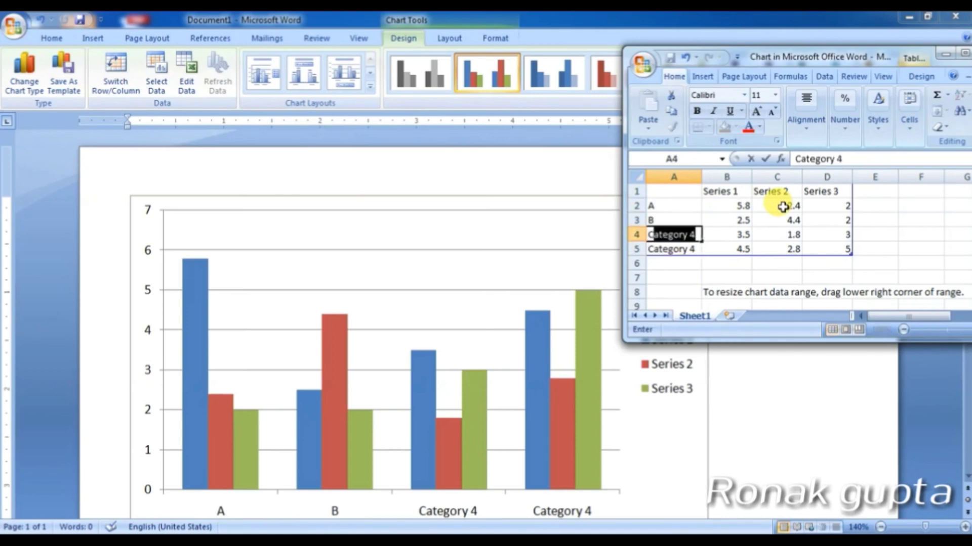
key(Return)
key(Up)
text(C)
key(Delete)
key(Return)
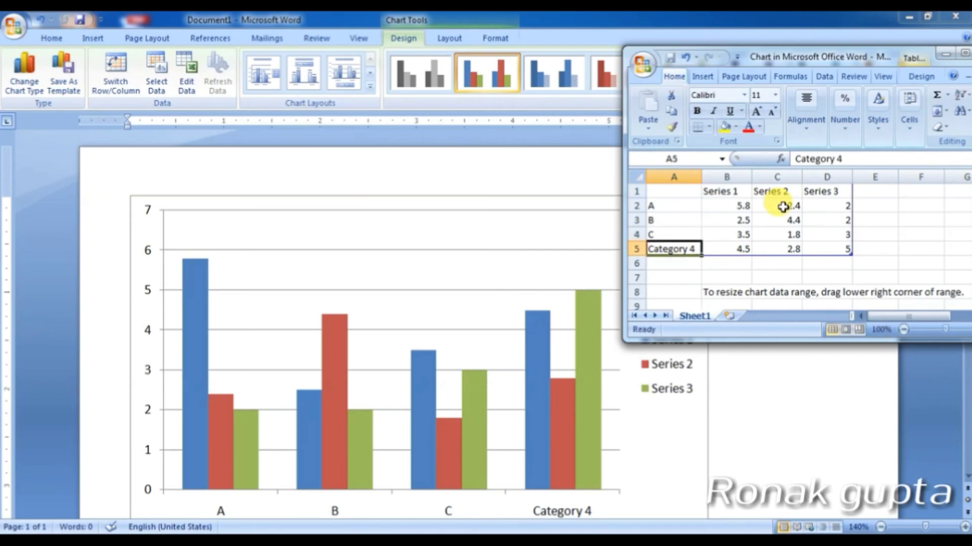
text(D)
key(Return)
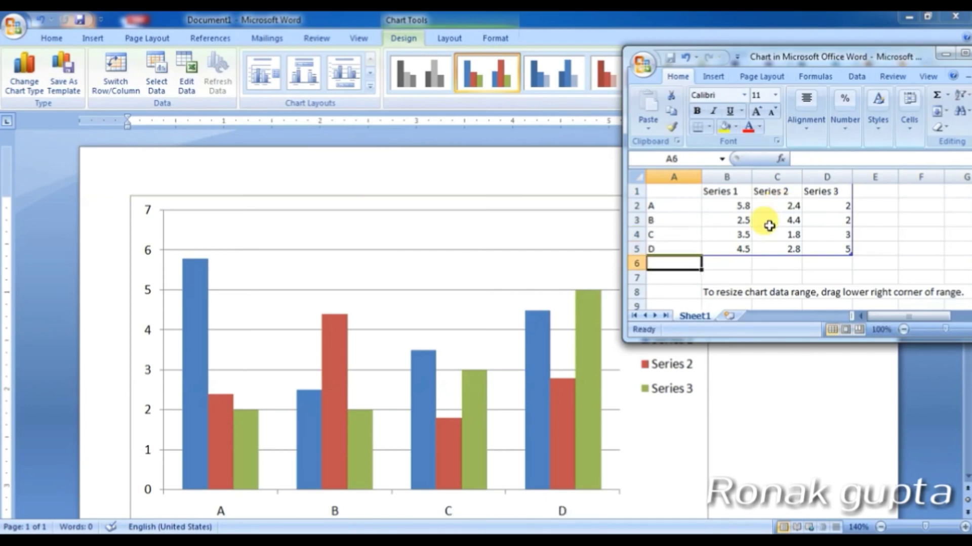
Step: Close the Excel chart data sheet, returning to the chart in Word
click(775, 276)
scroll(762, 289, down, 2)
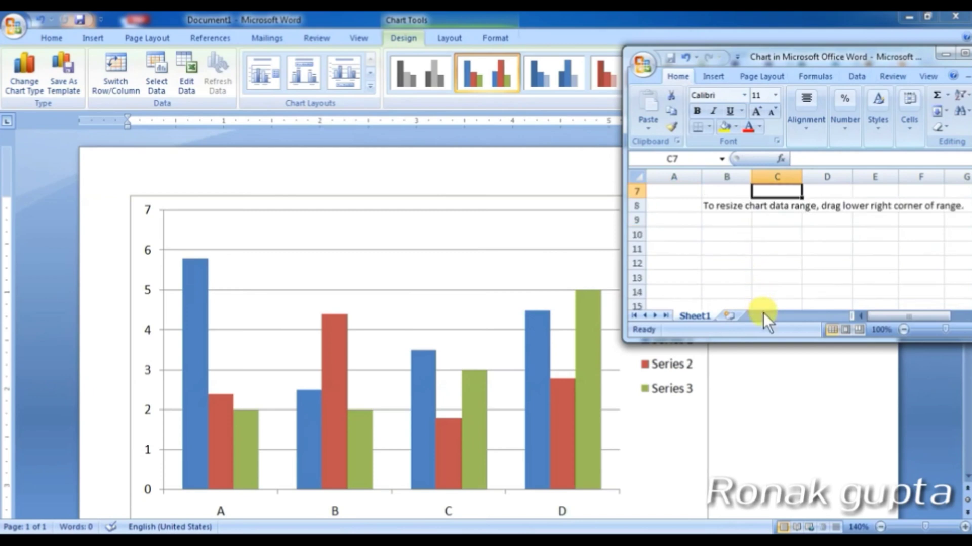
scroll(715, 321, up, 2)
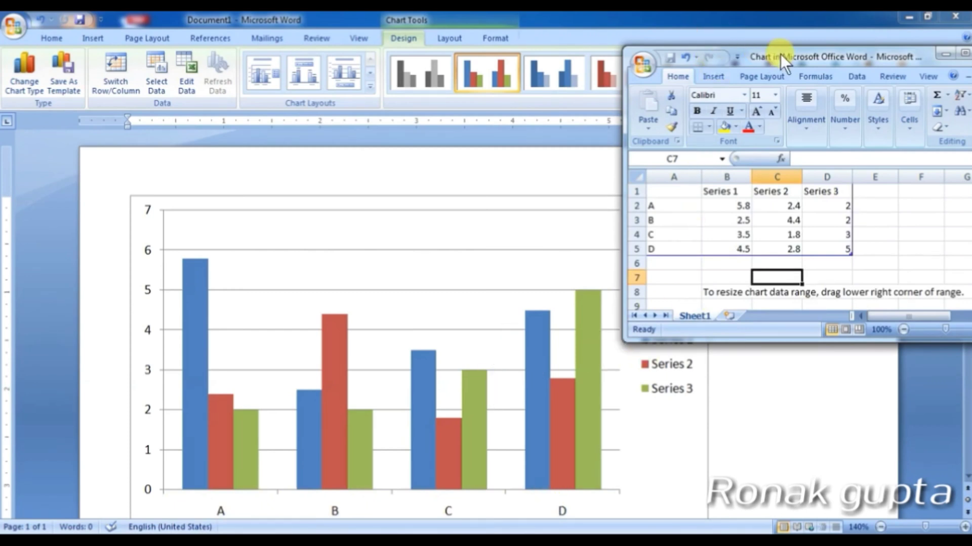
drag(779, 53, 526, 50)
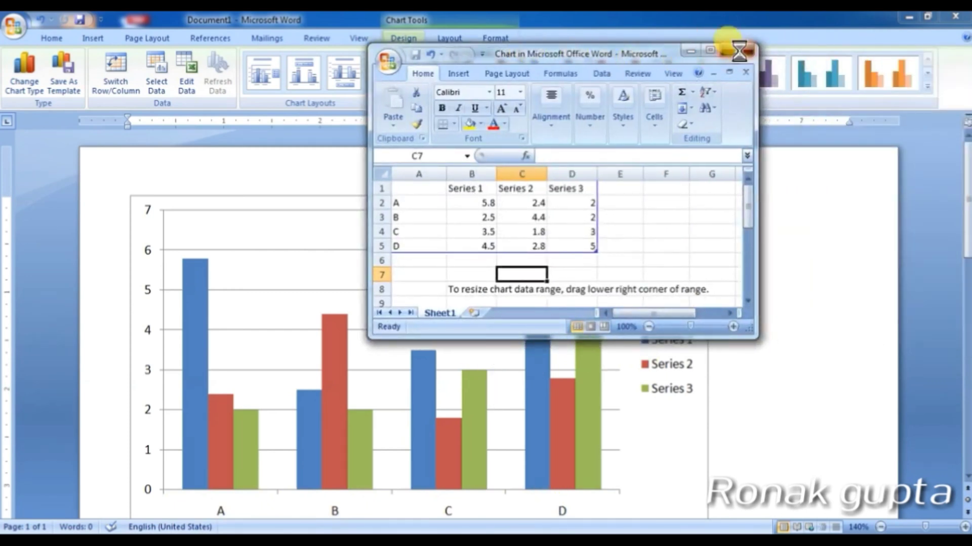
click(737, 50)
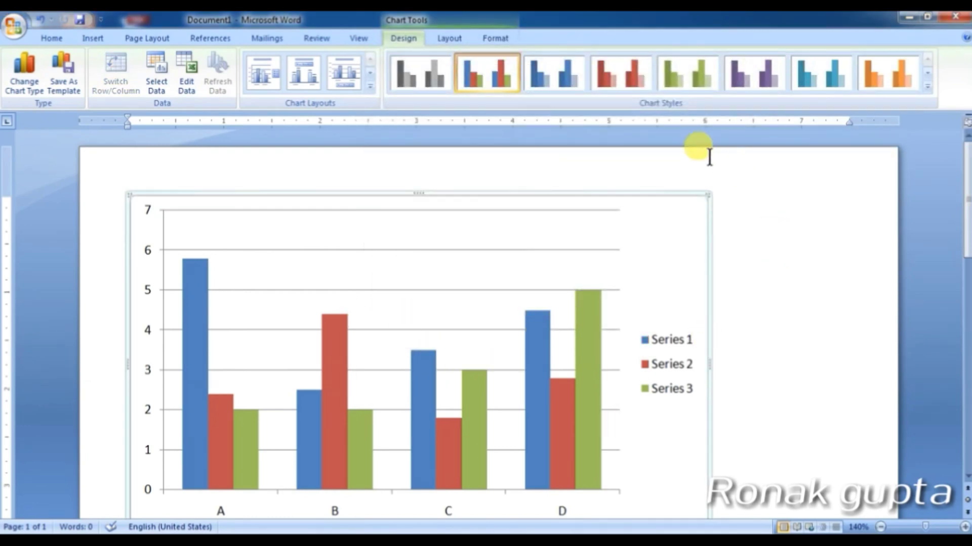
Step: Apply a shaded teal style from the Chart Styles gallery, recheck the data, then select the chart
click(925, 87)
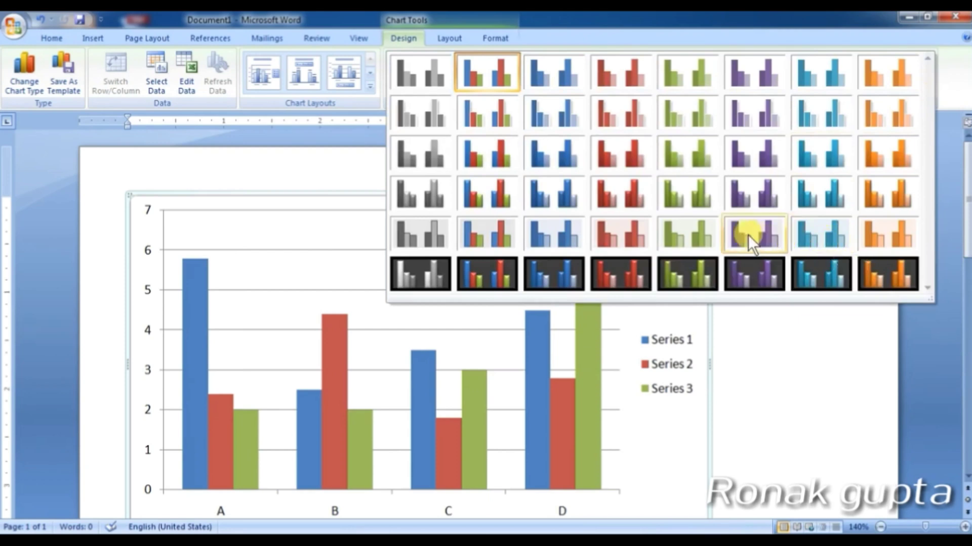
click(818, 196)
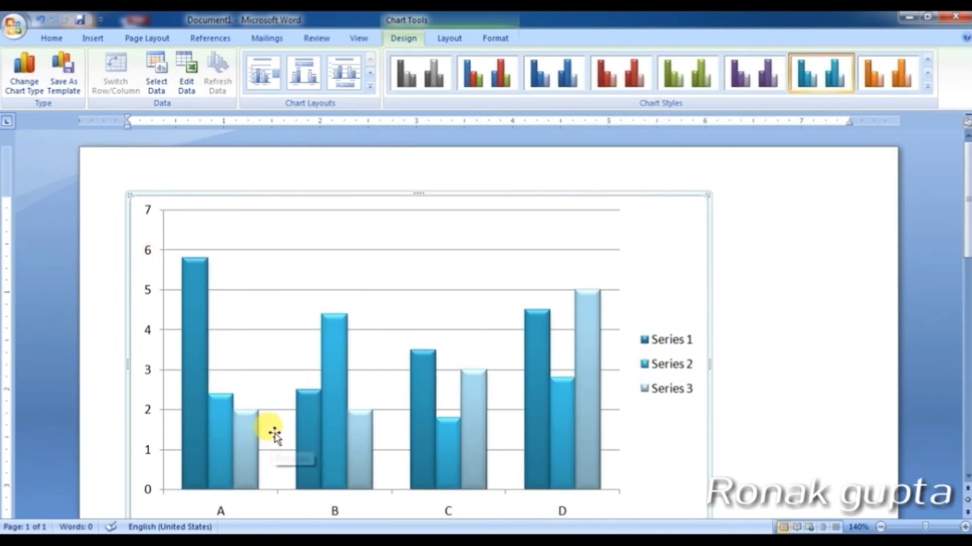
mouse_move(325, 422)
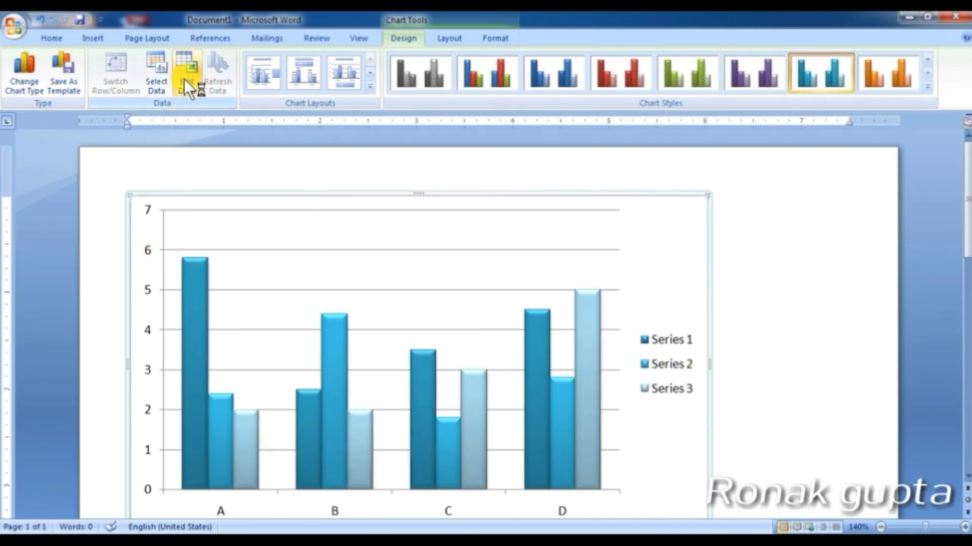
click(187, 94)
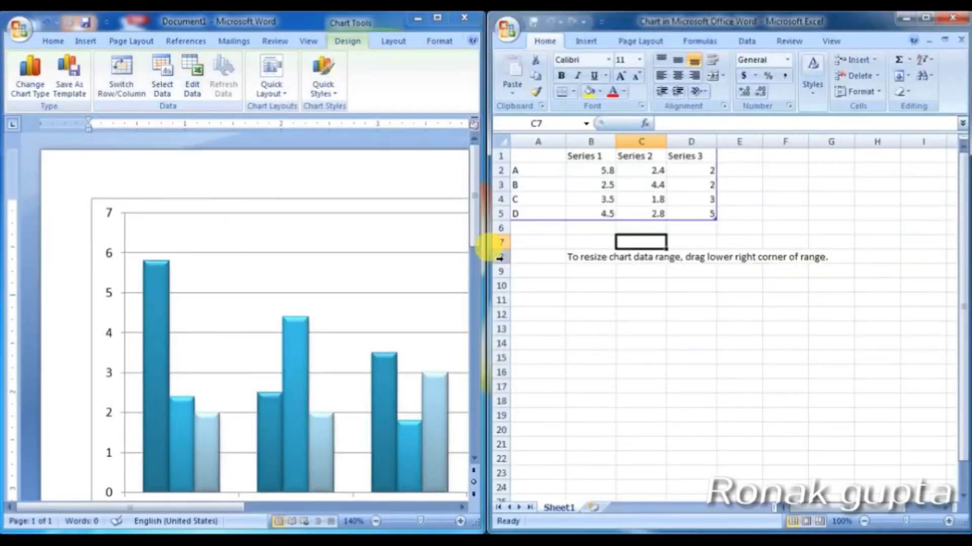
click(951, 19)
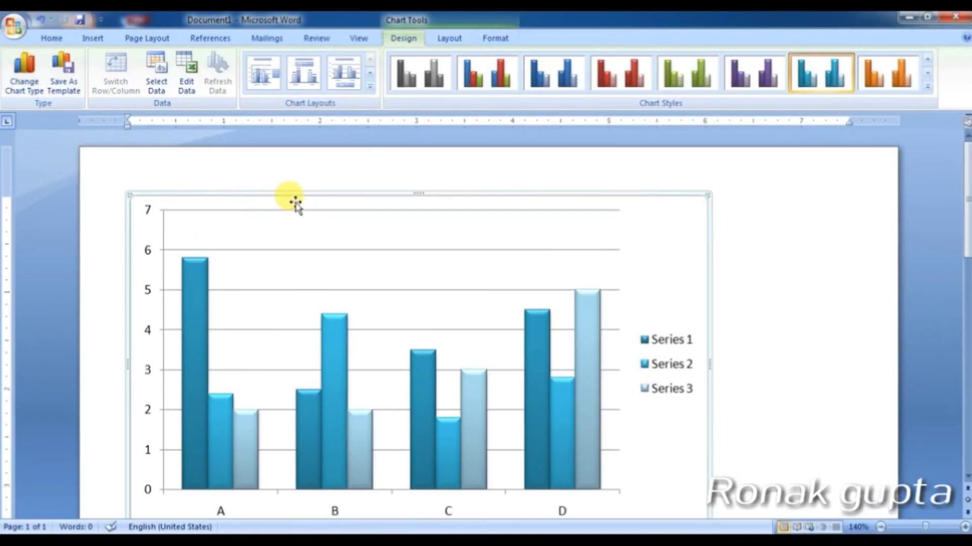
click(220, 208)
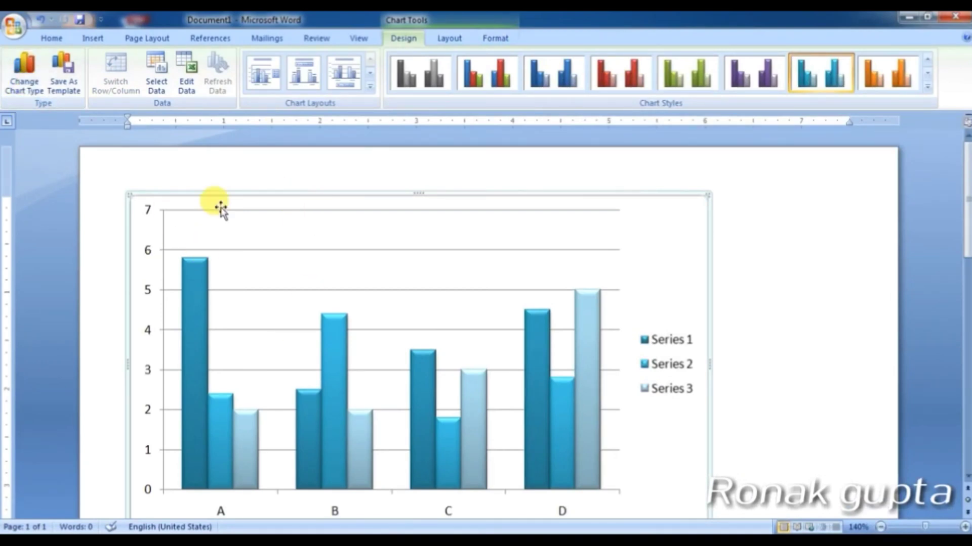
Step: Change the chart type to 3-D stacked cylinder via Change Chart Type
click(18, 81)
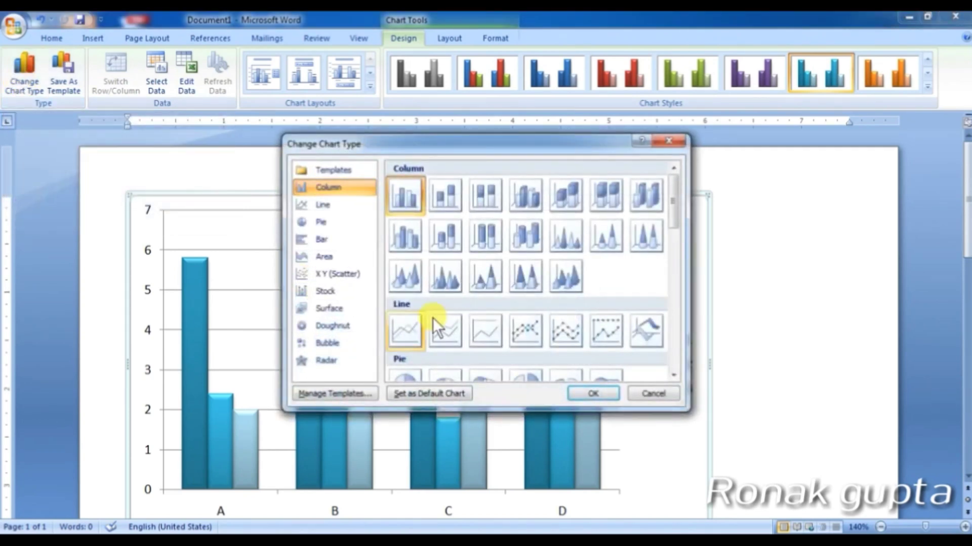
click(450, 243)
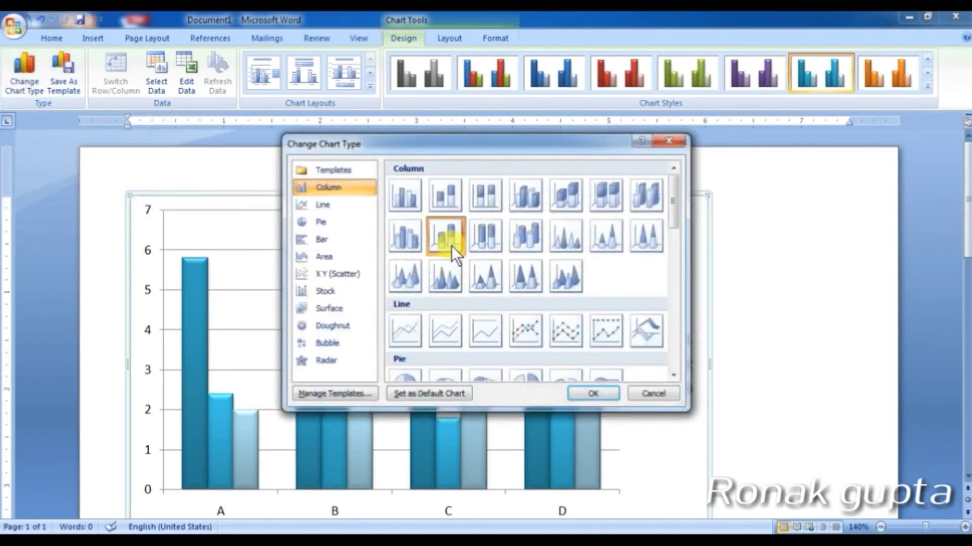
click(593, 393)
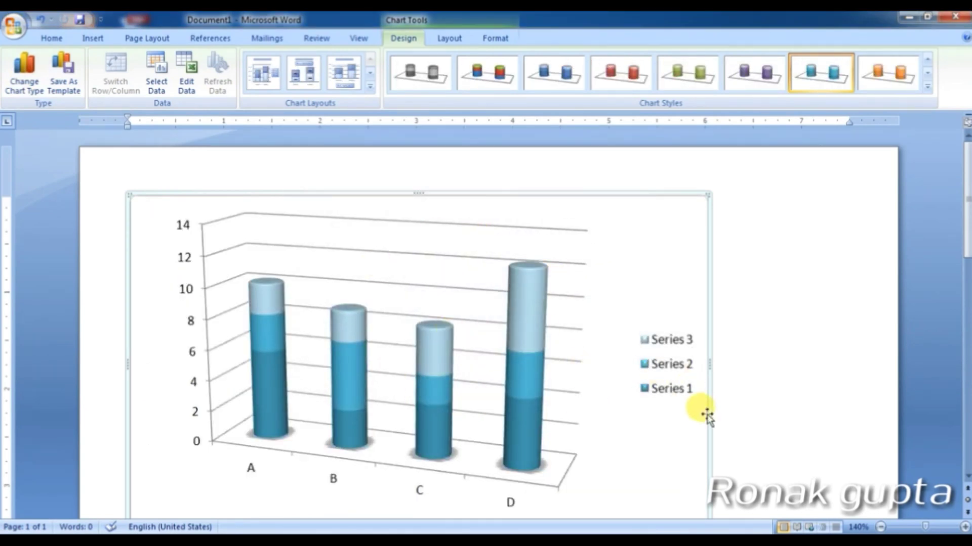
scroll(708, 415, down, 2)
scroll(567, 425, up, 1)
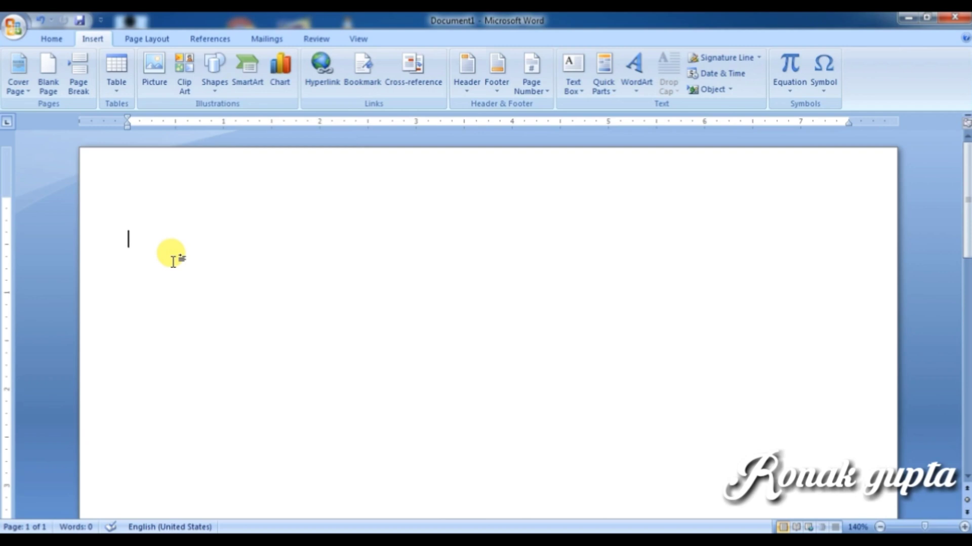
Step: Generate sample paragraphs with =rand() and add the heading 'The trial' above them
text(=)
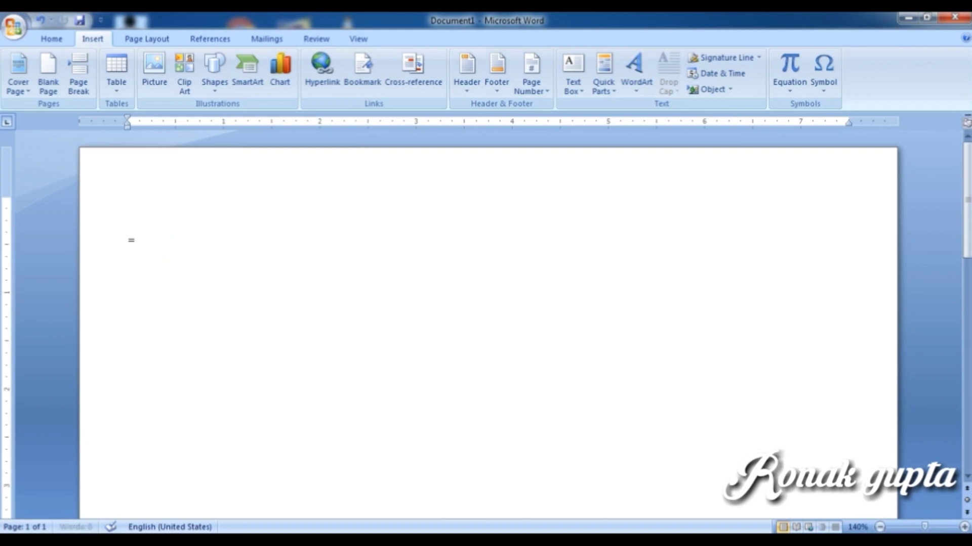
text(rand)
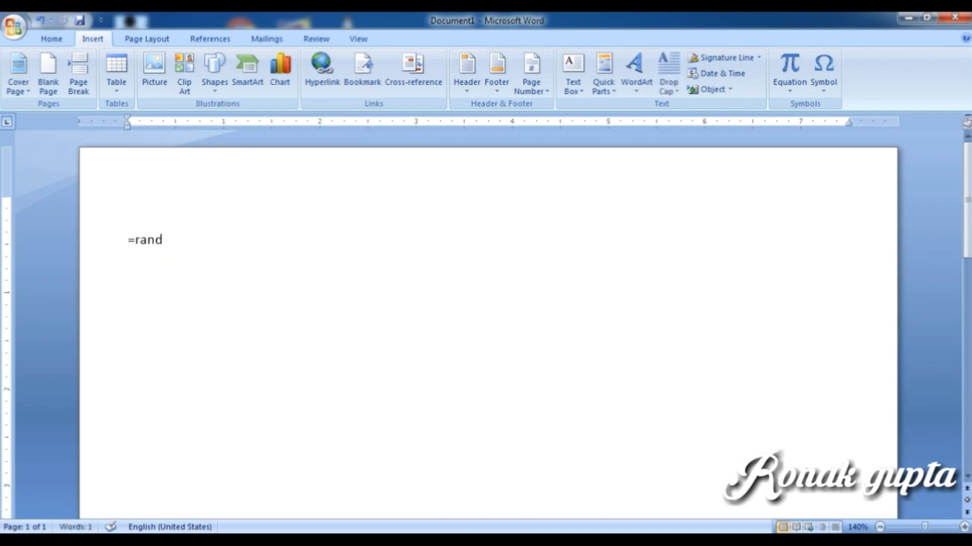
text(())
key(Return)
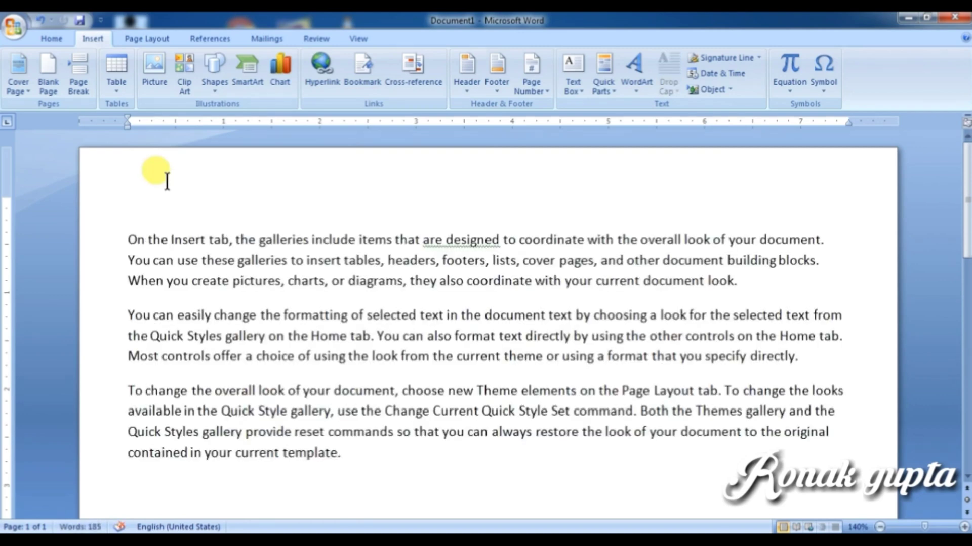
click(129, 238)
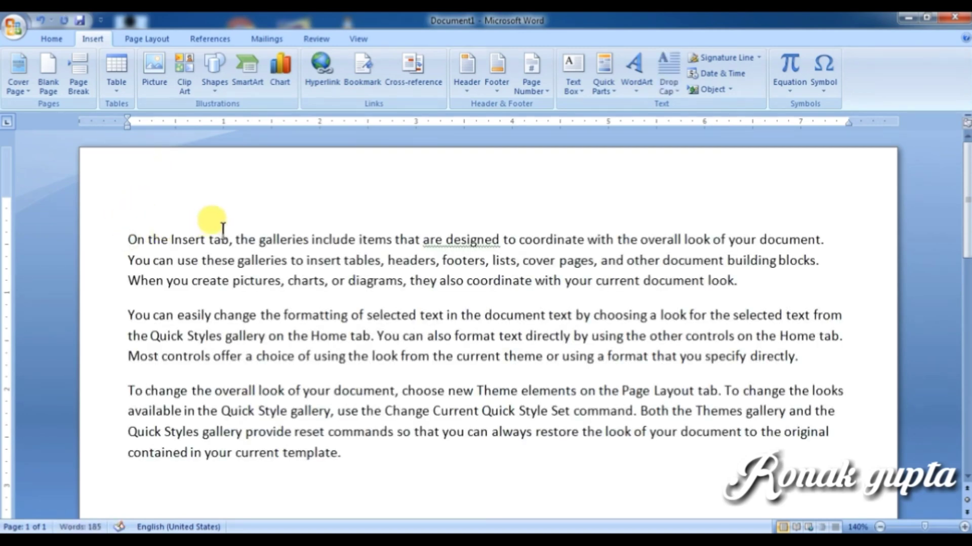
key(Return)
click(124, 235)
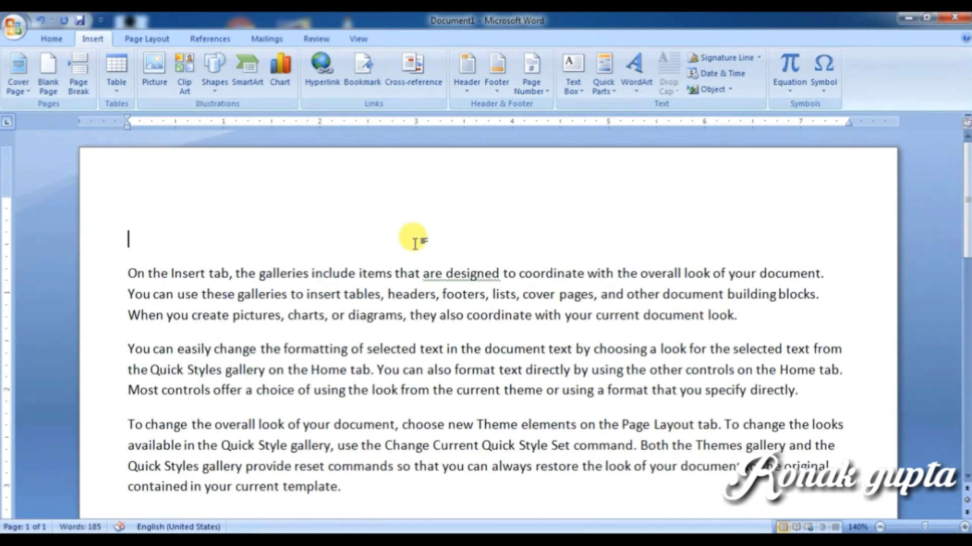
text(the)
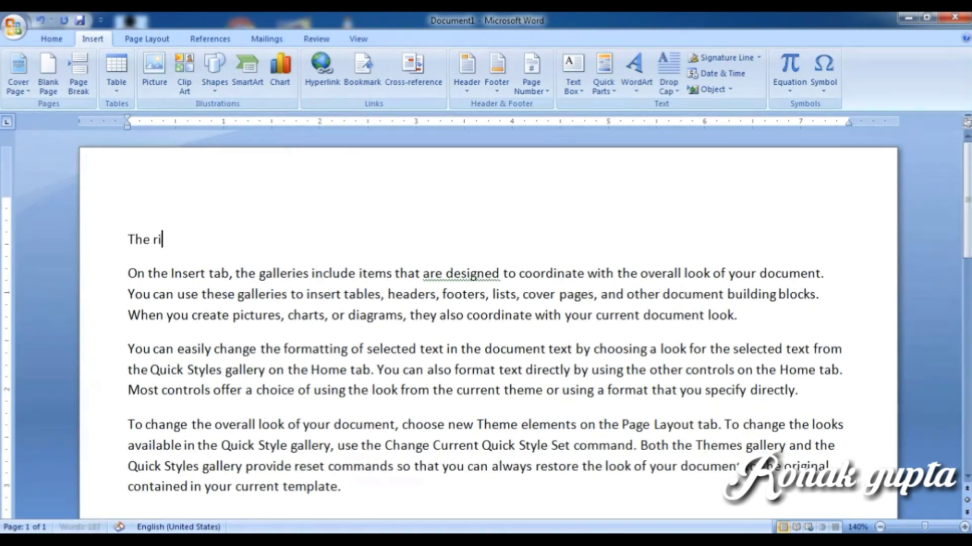
key(BackSpace)
key(BackSpace)
key(BackSpace)
key(BackSpace)
text(rial)
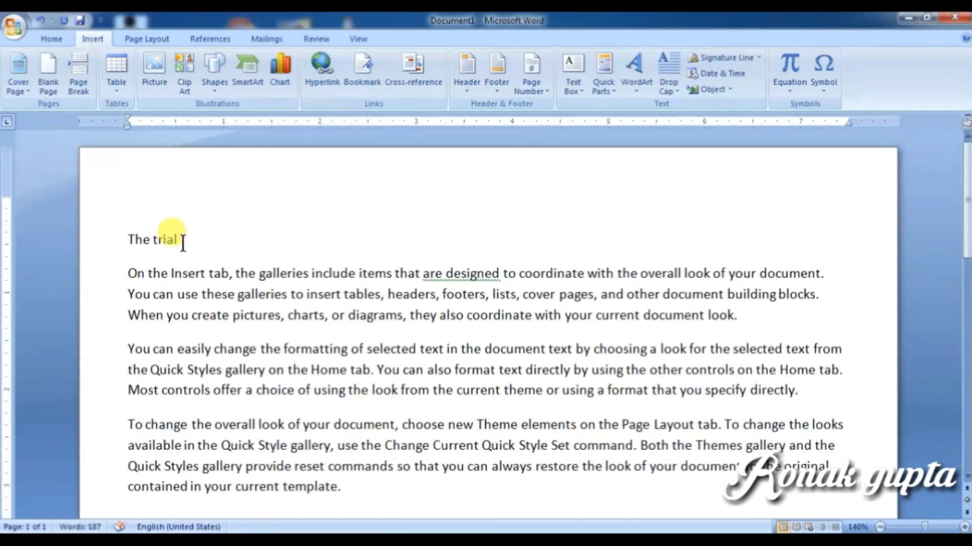
drag(181, 241, 129, 240)
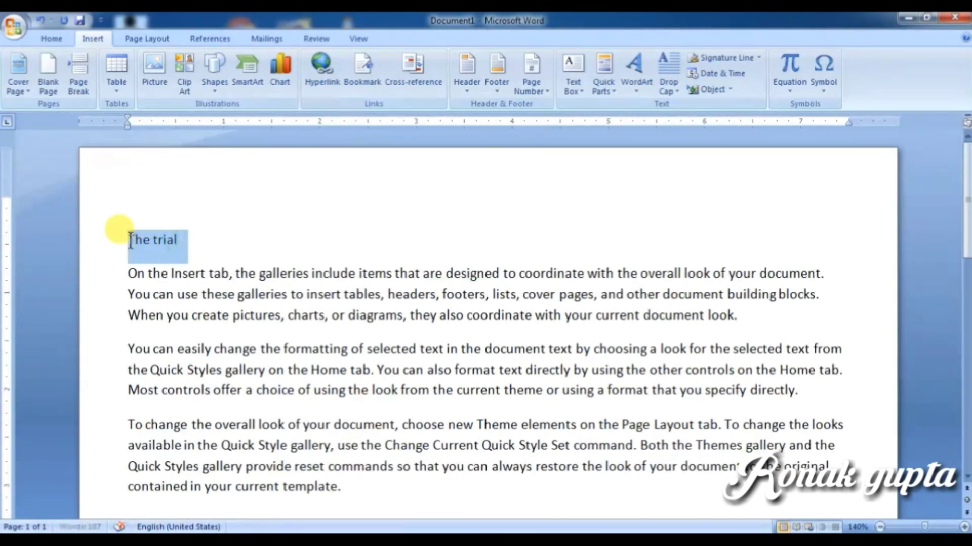
Step: Hyperlink 'The trial' to Doc1 in My Documents and Ctrl+click to follow it
click(324, 74)
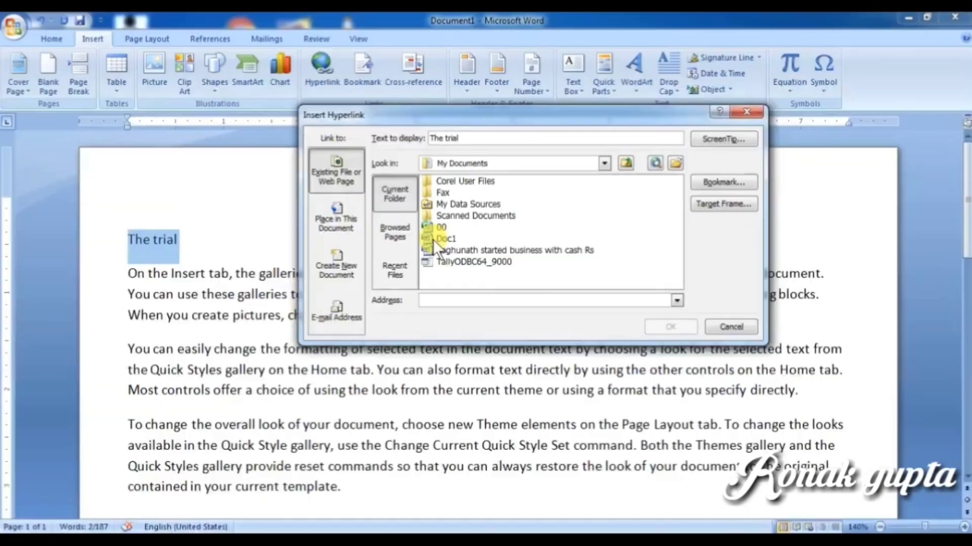
click(309, 337)
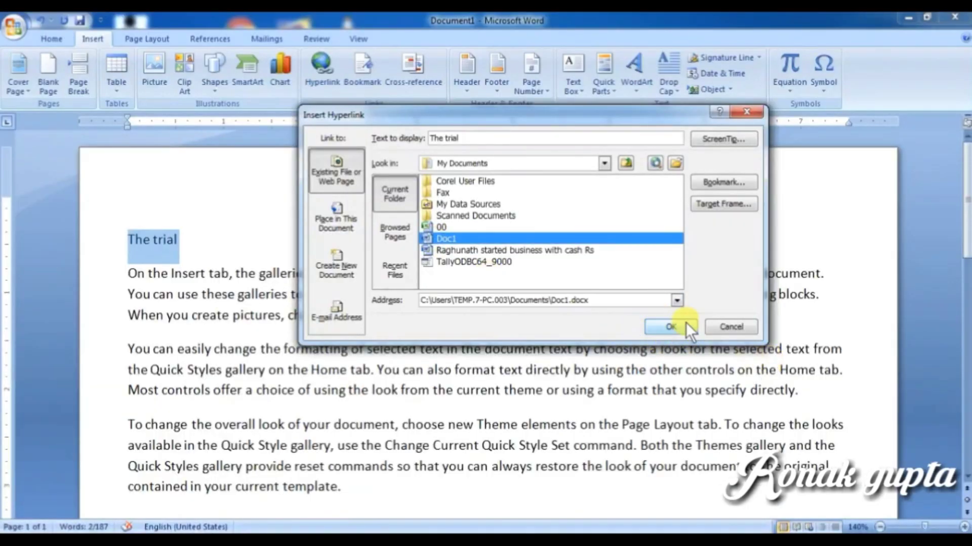
click(670, 328)
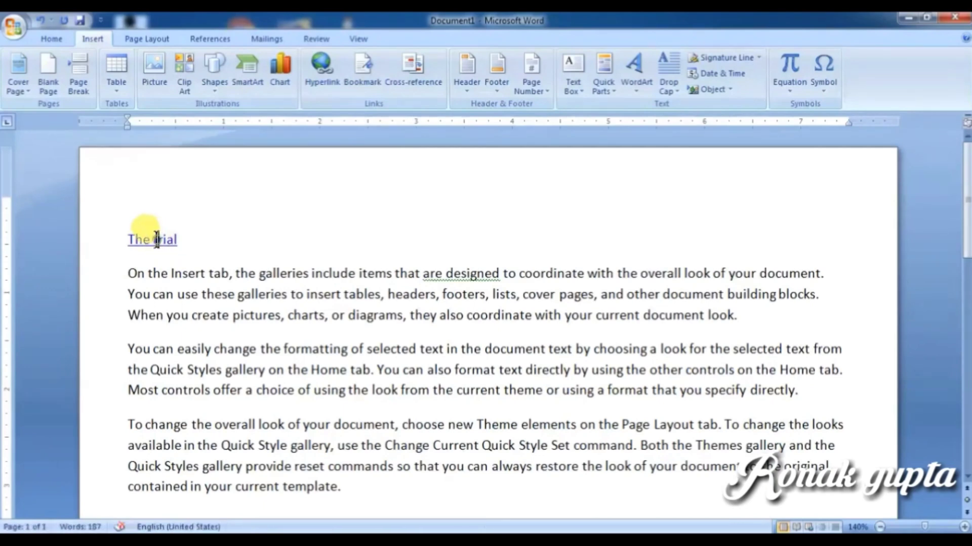
mouse_move(170, 247)
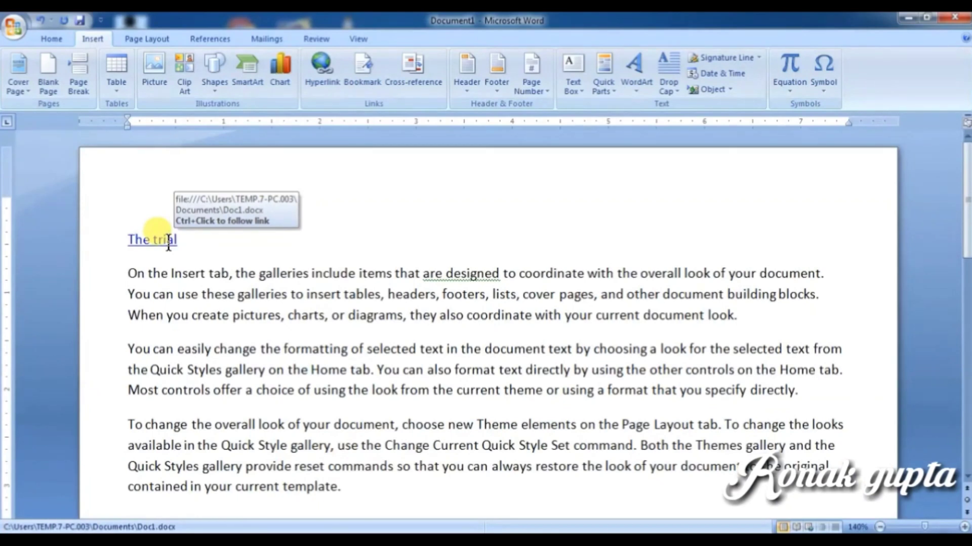
ctrl+click(158, 246)
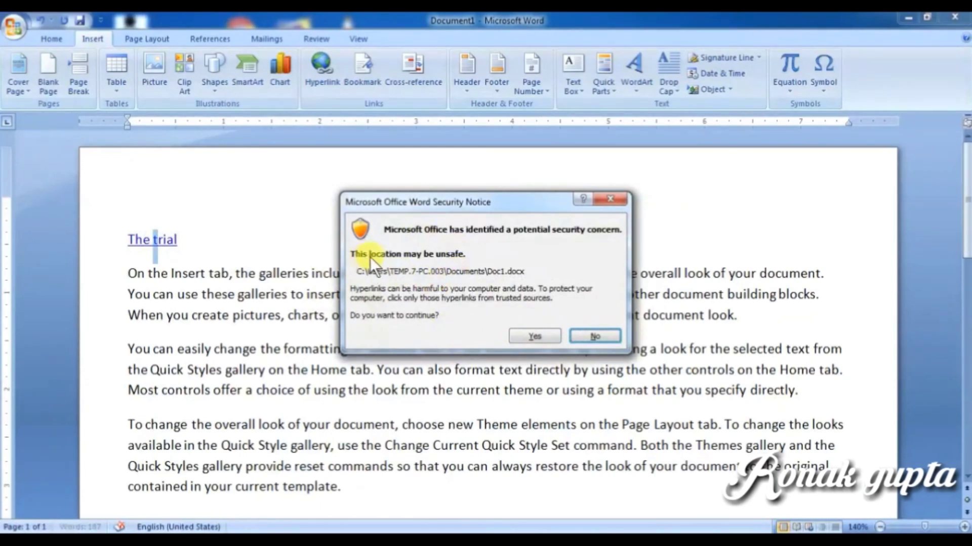
Step: Accept the security notice to open Doc1, close it, and return to Document1's text
click(532, 336)
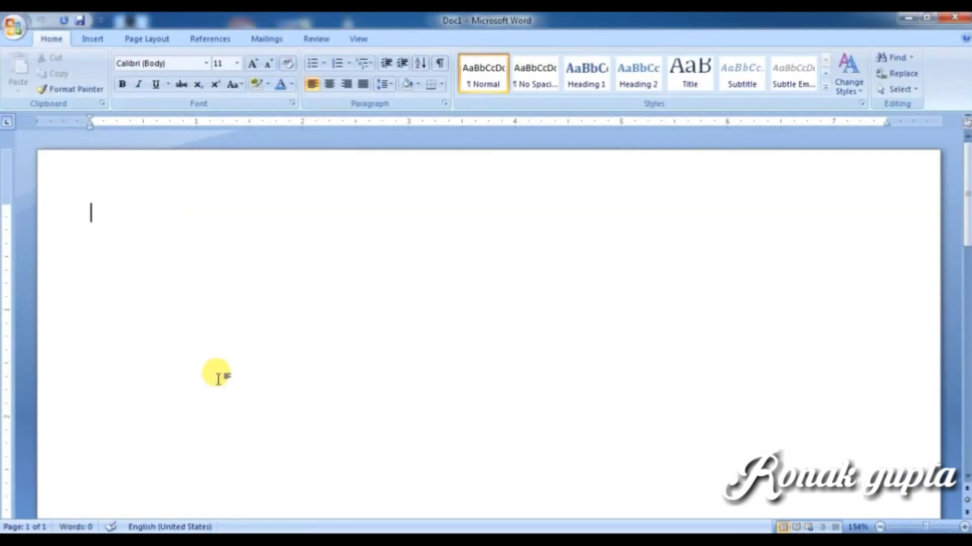
click(957, 22)
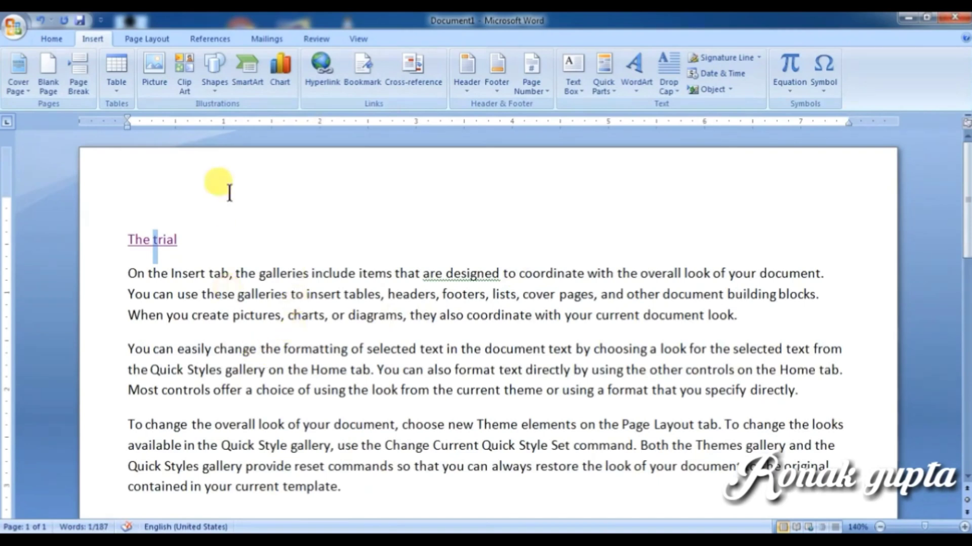
click(197, 273)
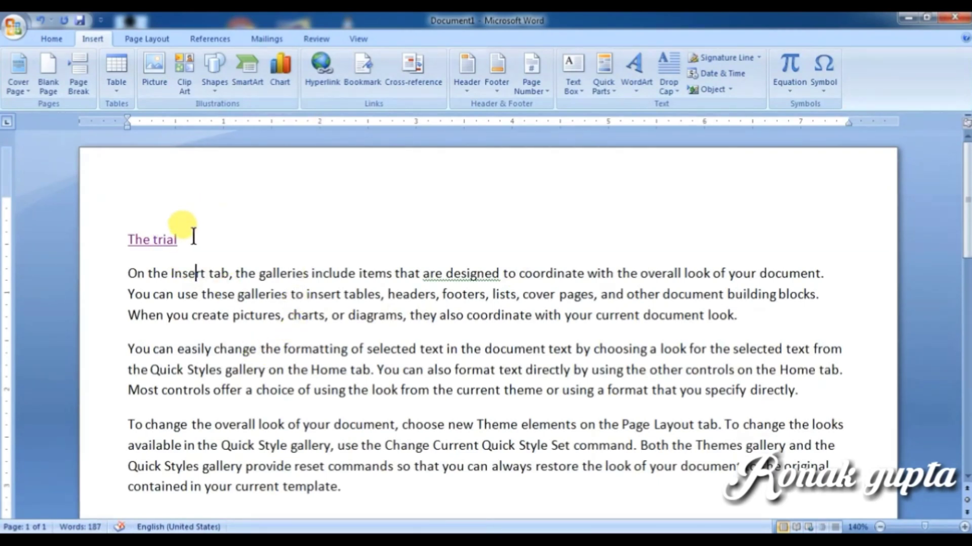
key(ctrl+k)
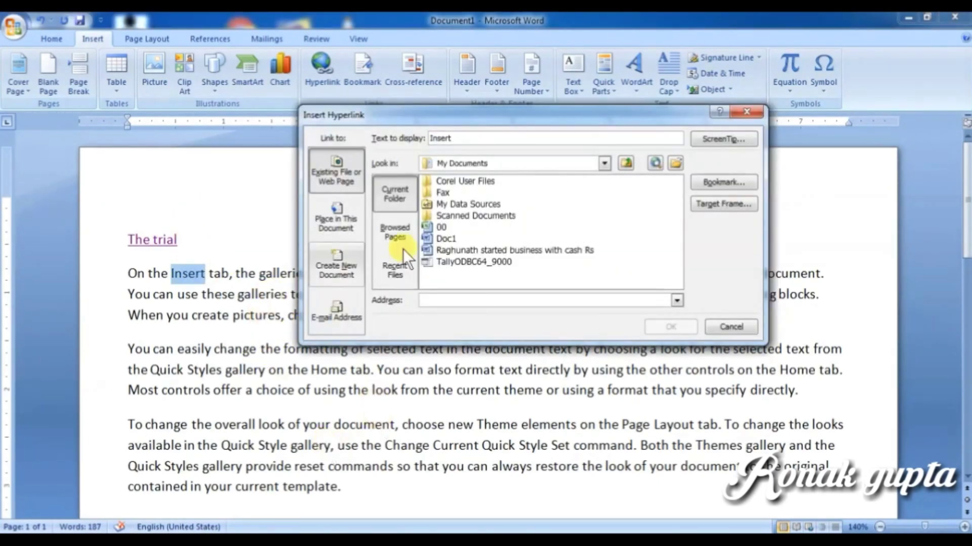
click(732, 327)
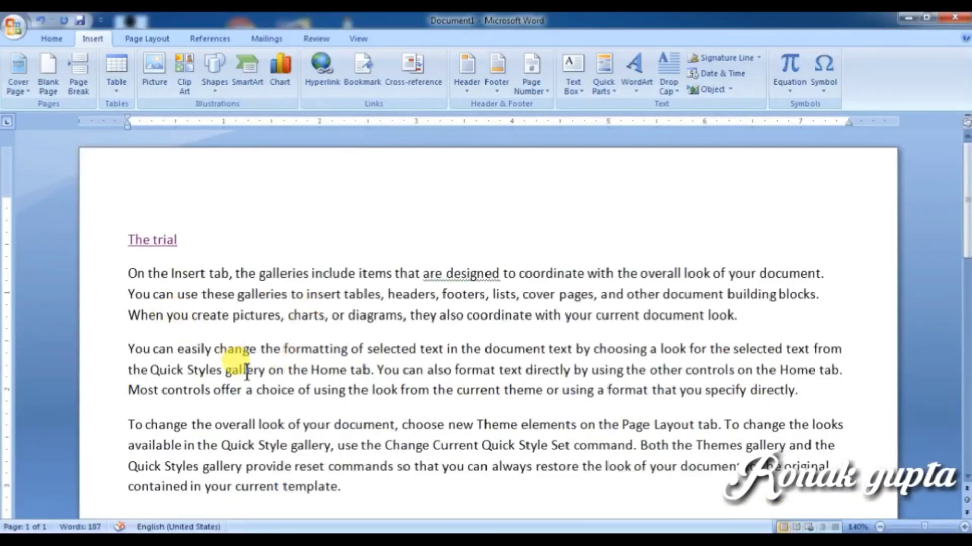
click(240, 370)
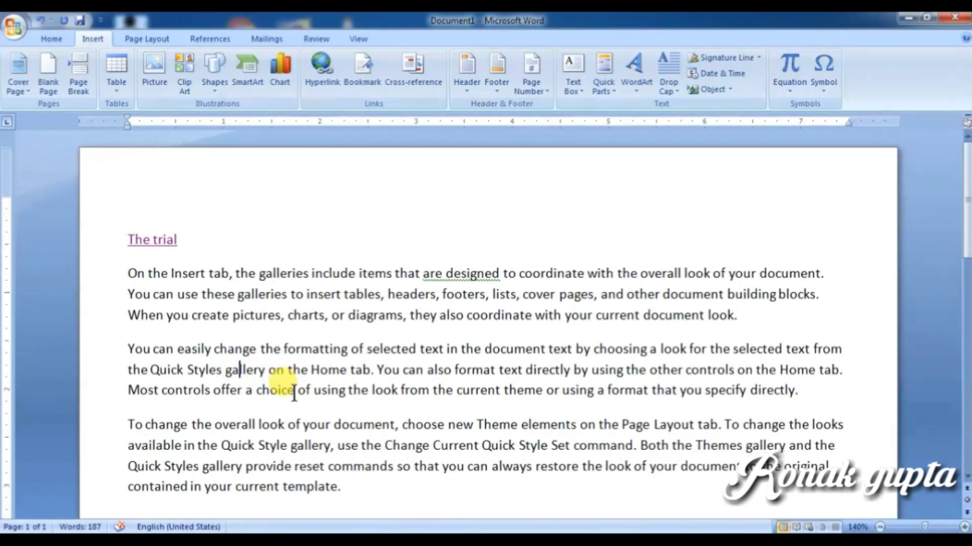
click(310, 425)
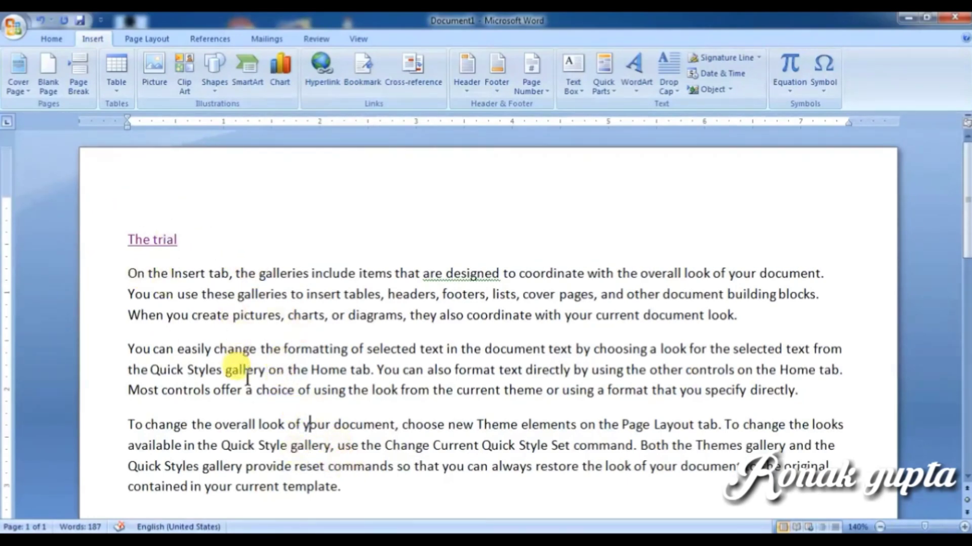
Step: Insert a page break after the last paragraph and generate =rand() sample text on page 2
scroll(294, 384, down, 3)
click(375, 319)
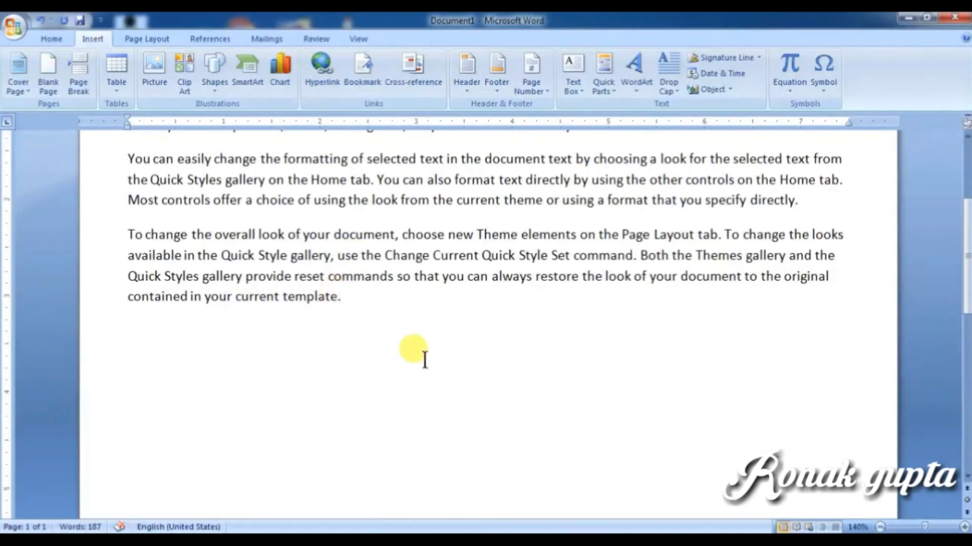
key(ctrl+Return)
scroll(347, 379, down, 2)
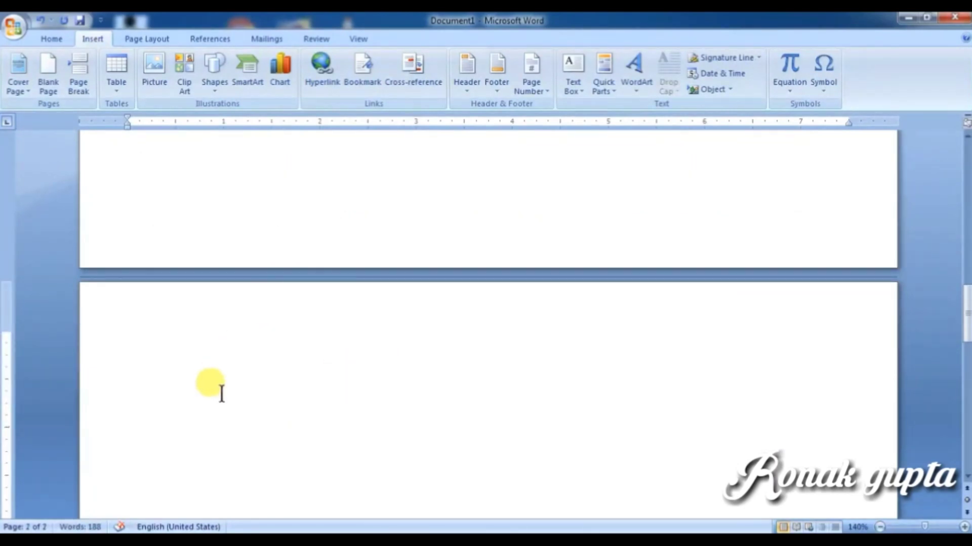
text(=rand())
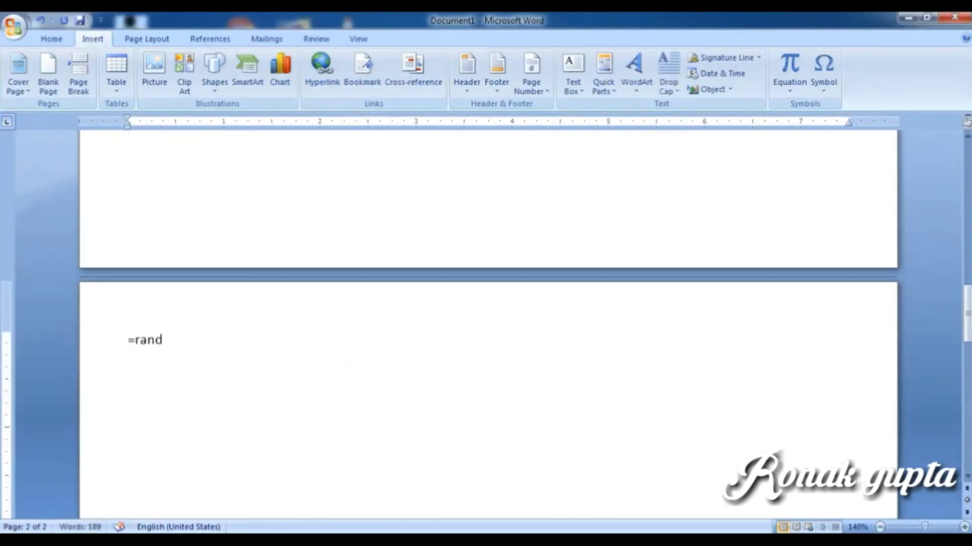
key(Return)
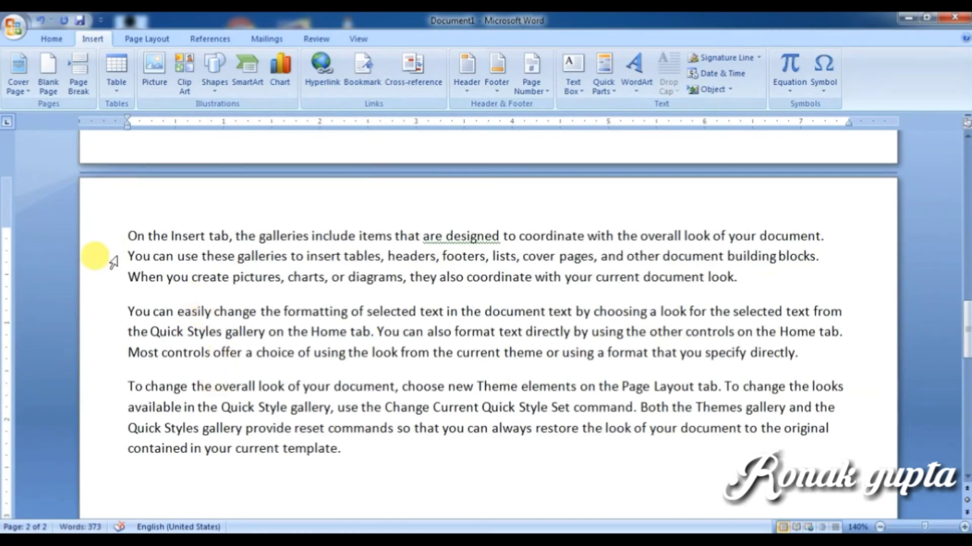
Step: Type the heading 'The second trial' on a new line above the page 2 text
click(129, 237)
key(Return)
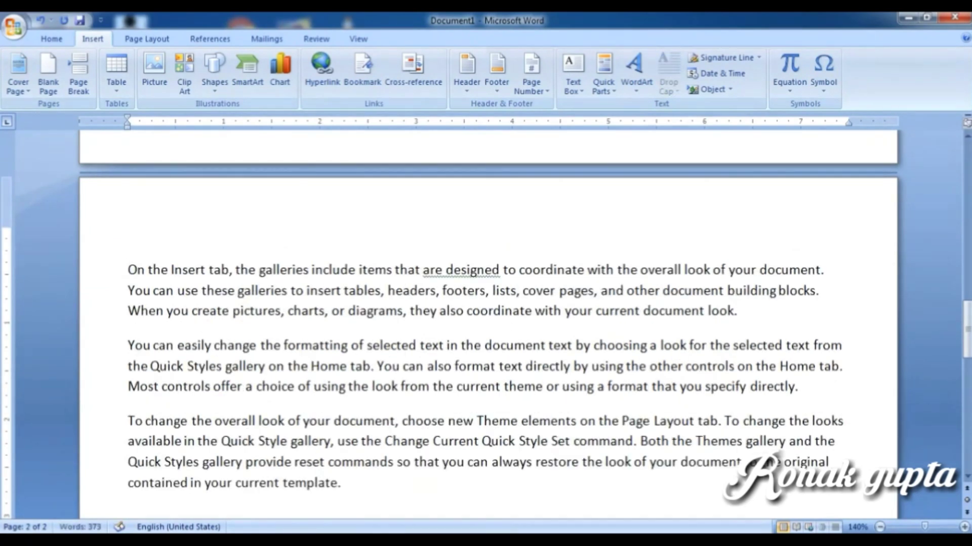
key(Up)
text(the seco)
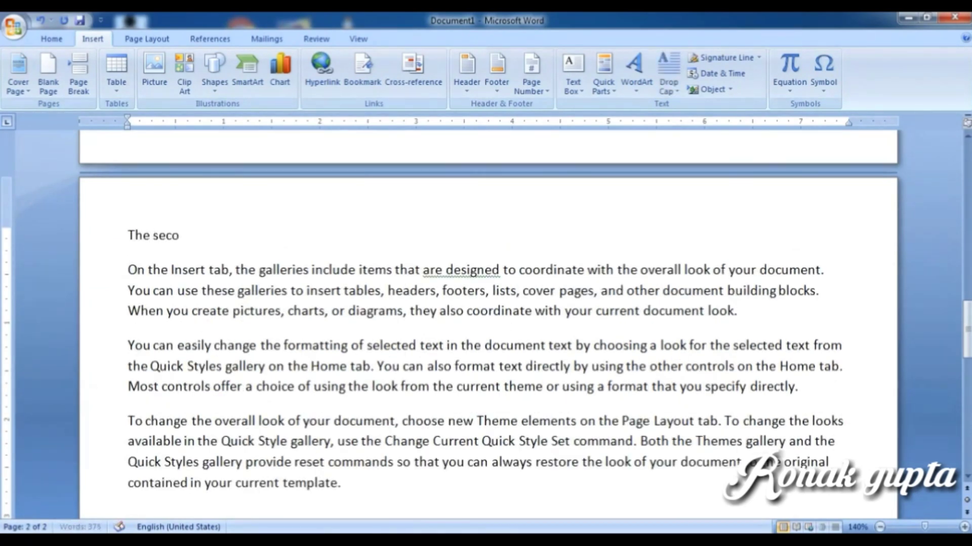
text(nd trial)
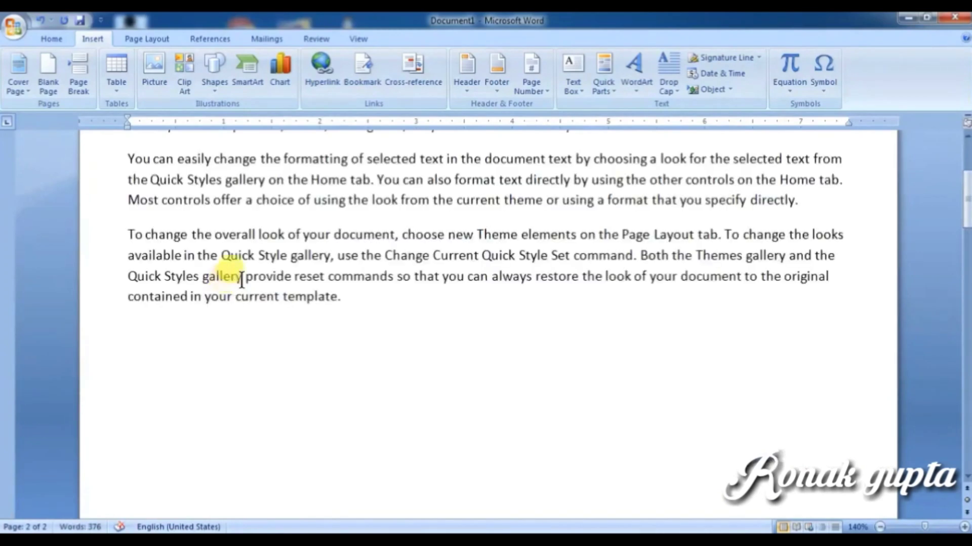
Step: Select 'The trial' and add it as a bookmark named style_style
drag(178, 240, 126, 248)
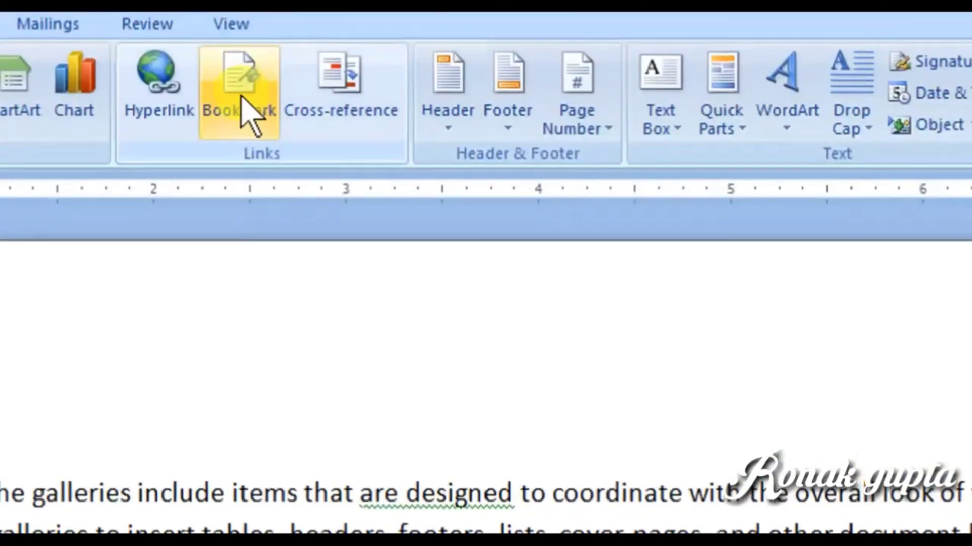
click(243, 101)
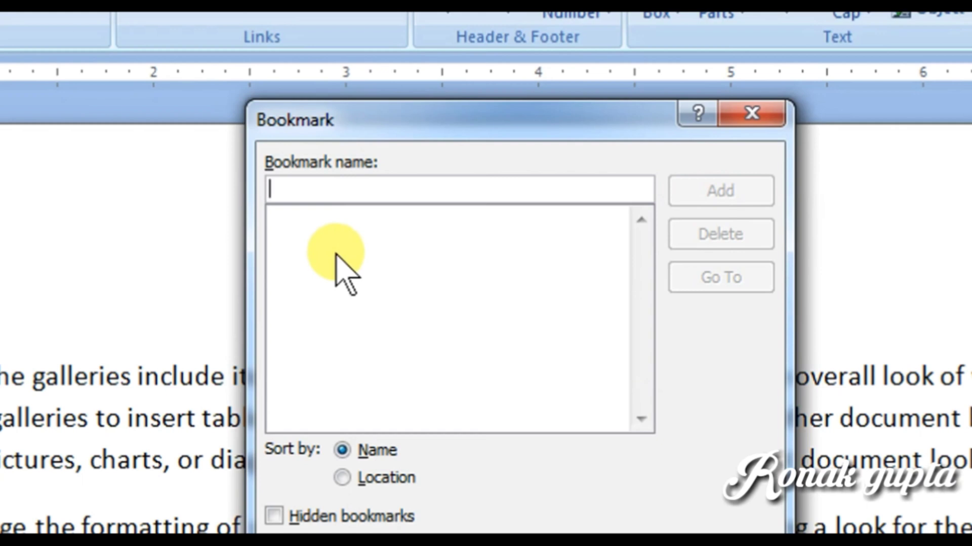
text(style)
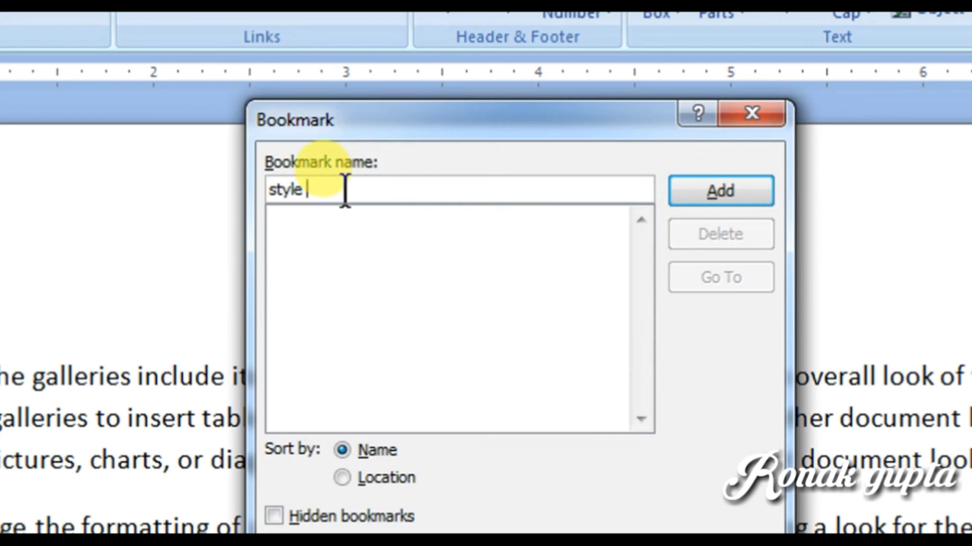
text(r)
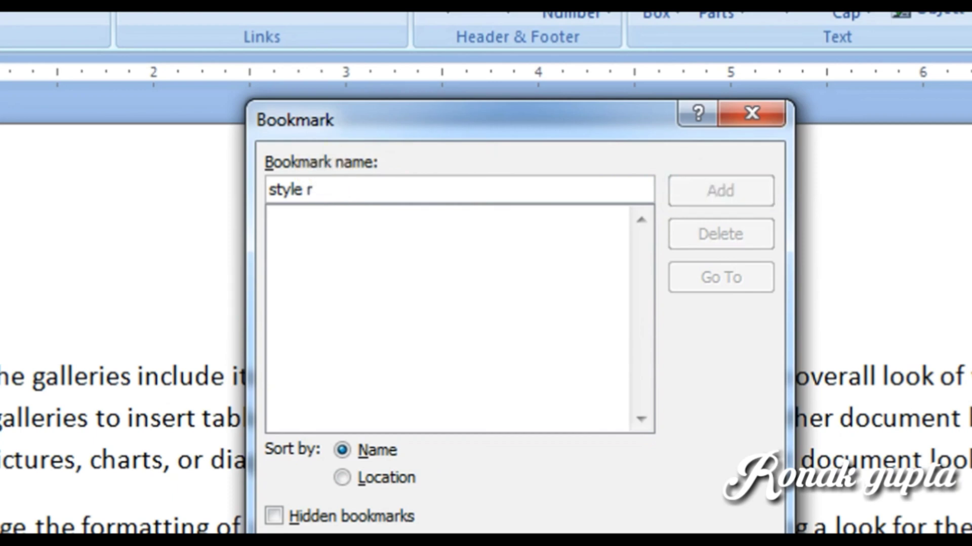
key(BackSpace)
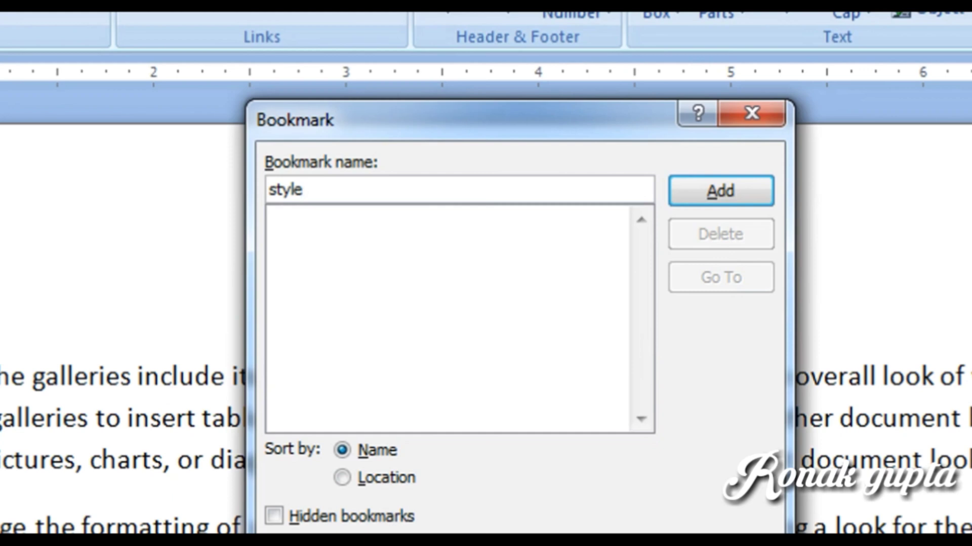
text(_)
text(-)
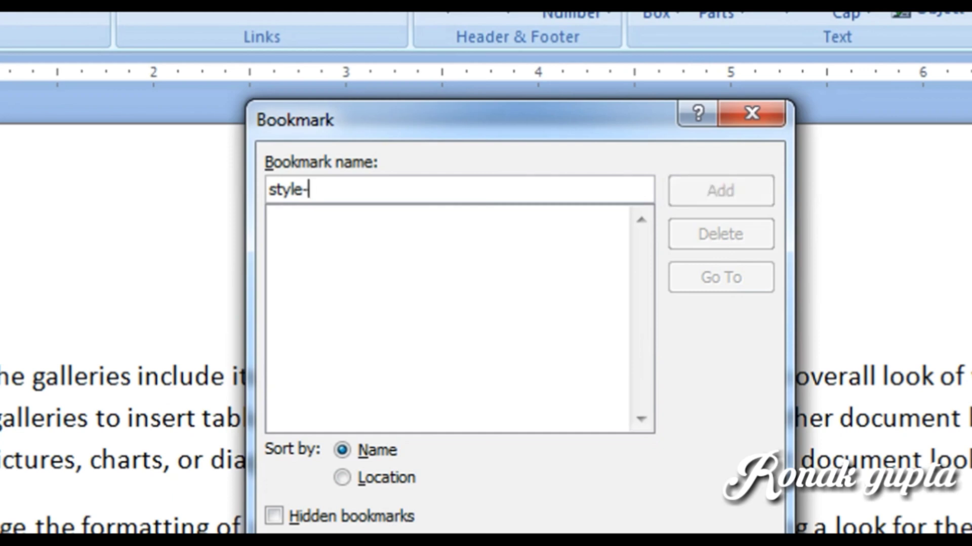
key(BackSpace)
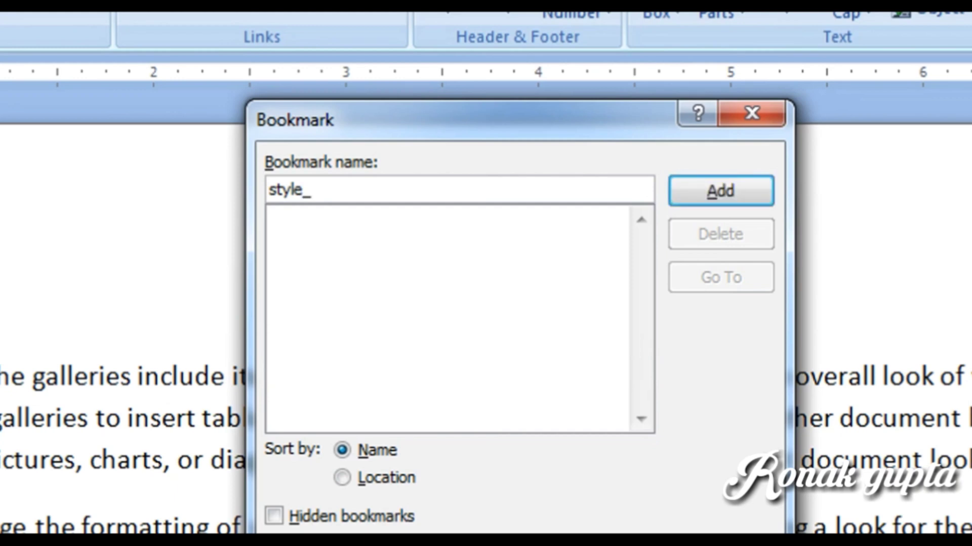
text(stylle)
click(703, 194)
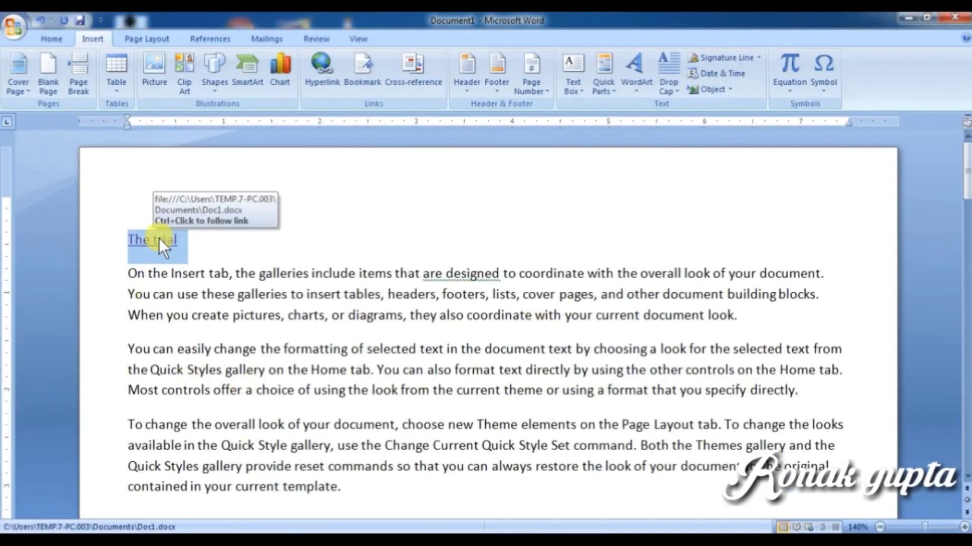
Step: Select 'The second trial' and add a bookmark on it named after the author
scroll(324, 417, down, 5)
scroll(334, 423, up, 6)
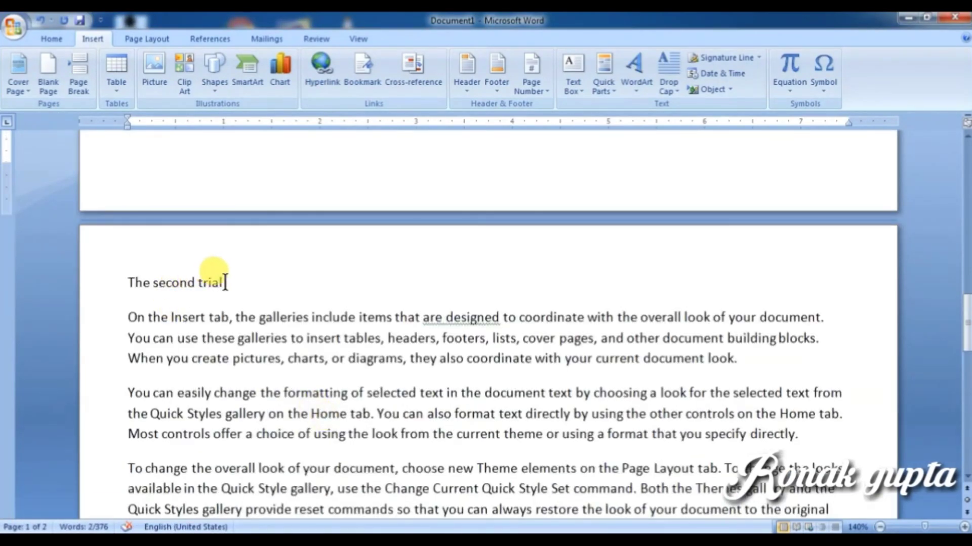
drag(230, 283, 146, 293)
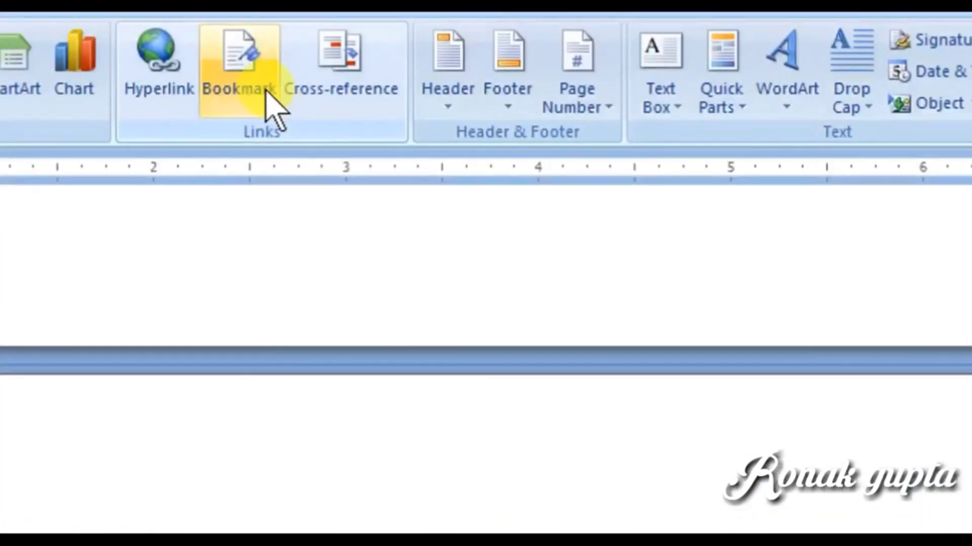
click(269, 99)
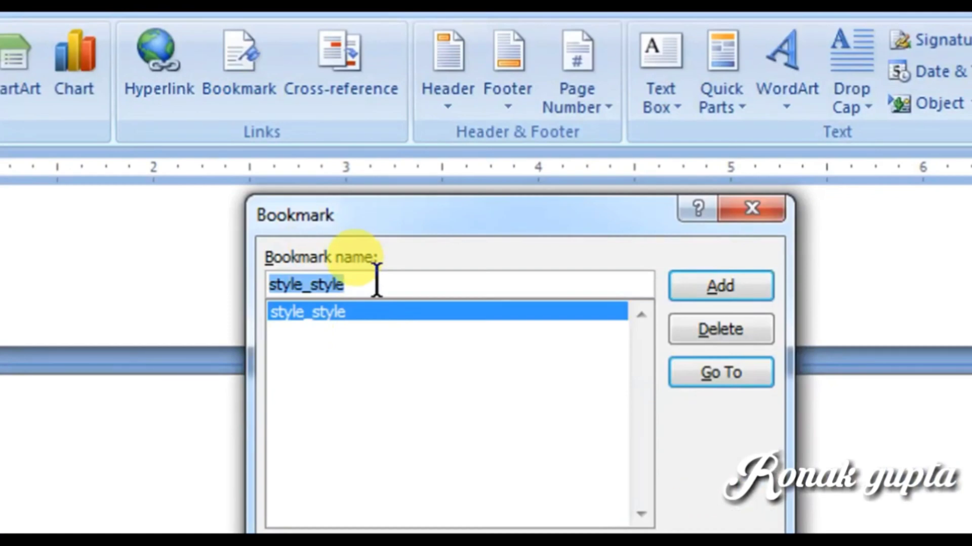
key(BackSpace)
text(ROnak)
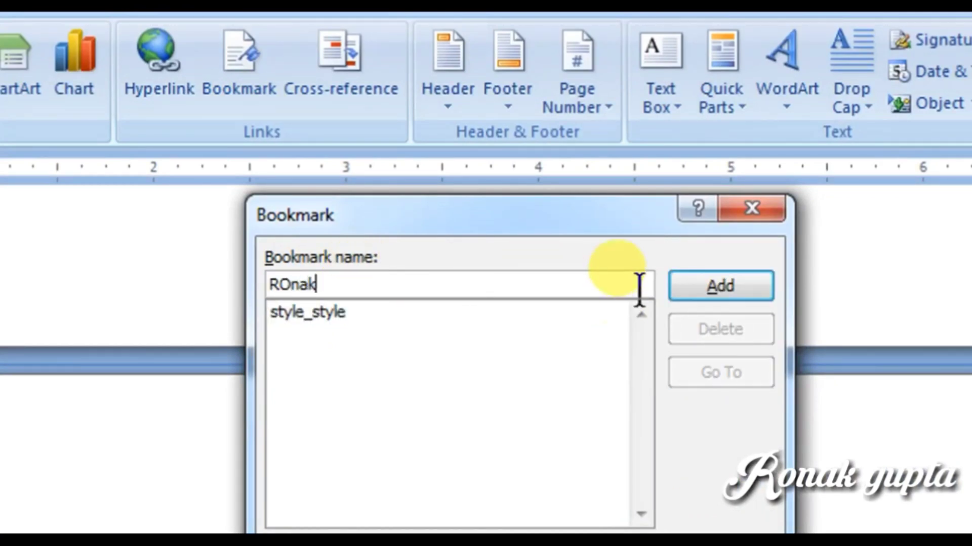
click(673, 287)
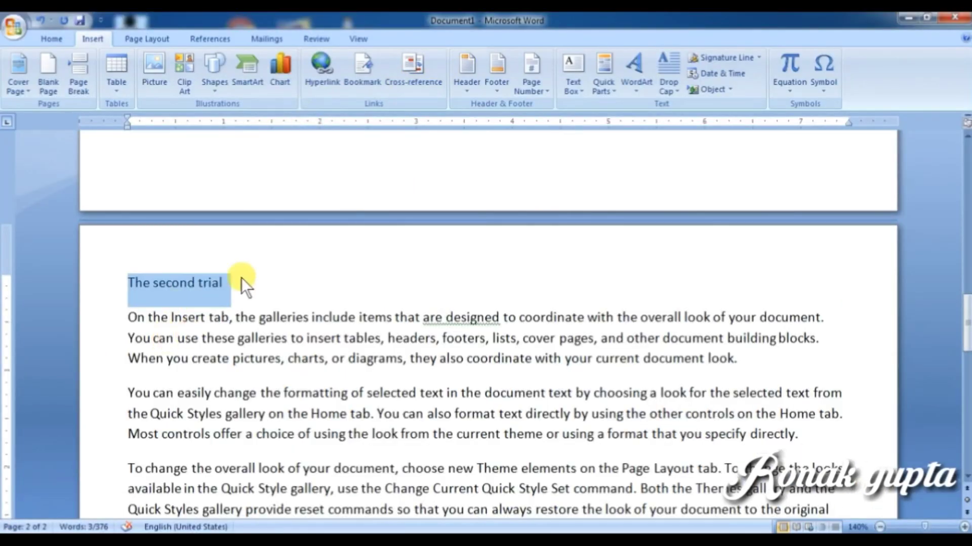
scroll(494, 400, down, 7)
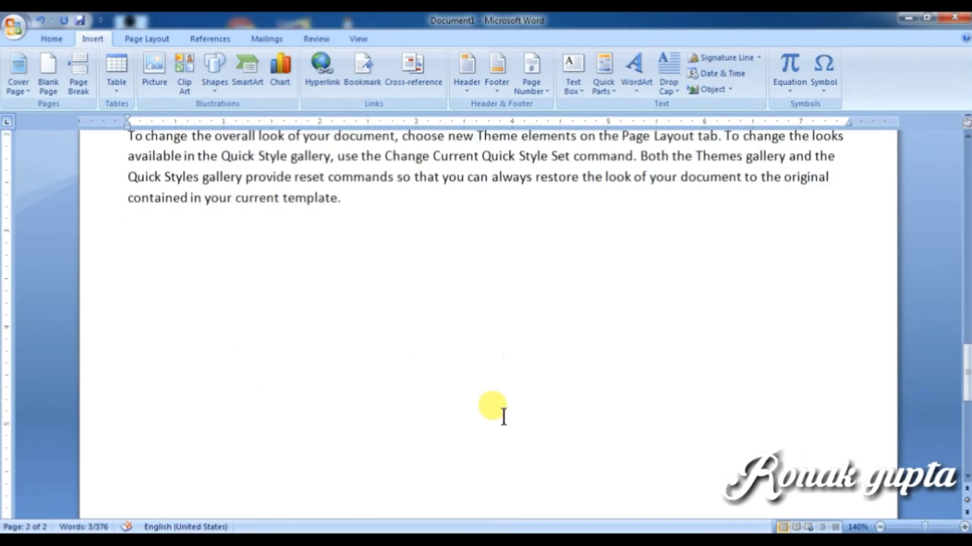
scroll(336, 316, up, 3)
click(352, 296)
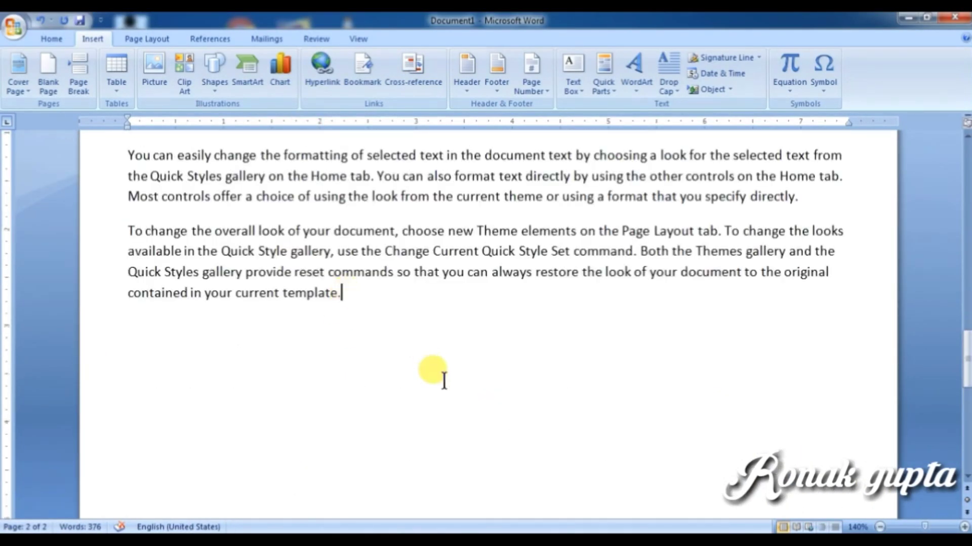
Step: Insert a page break after the text to start a new blank page
key(ctrl+Return)
scroll(374, 420, down, 5)
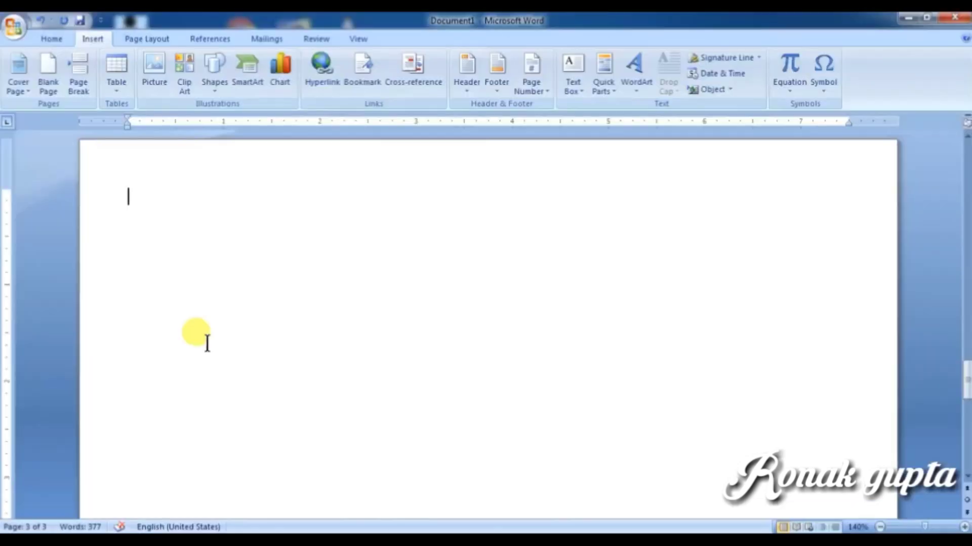
scroll(253, 354, up, 5)
scroll(317, 373, down, 4)
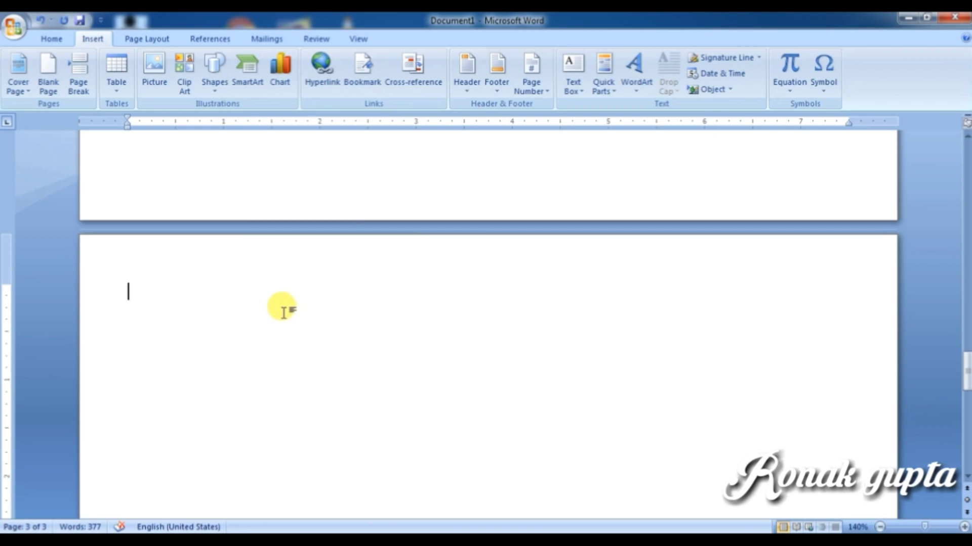
Step: Jump to the style_style bookmark at 'The trial' using the Bookmark dialog
click(356, 77)
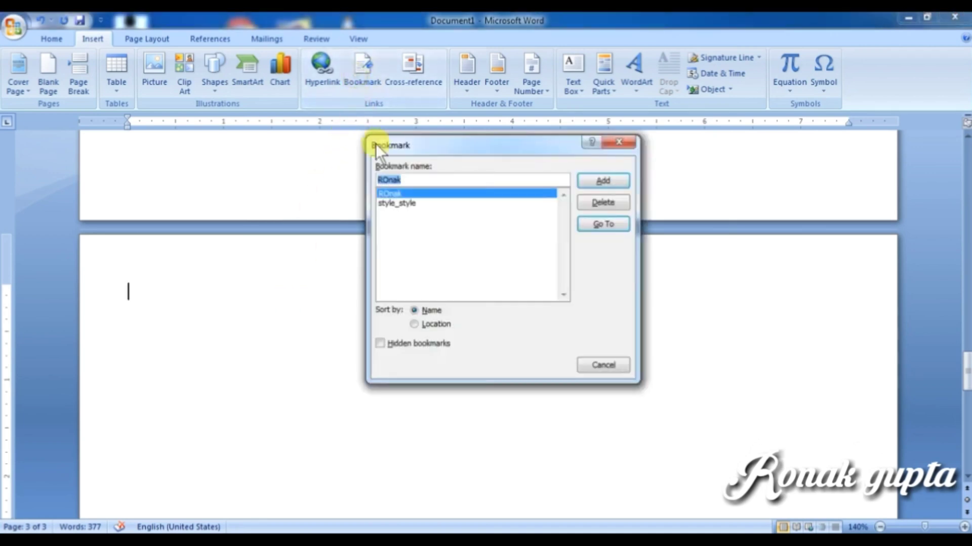
click(393, 203)
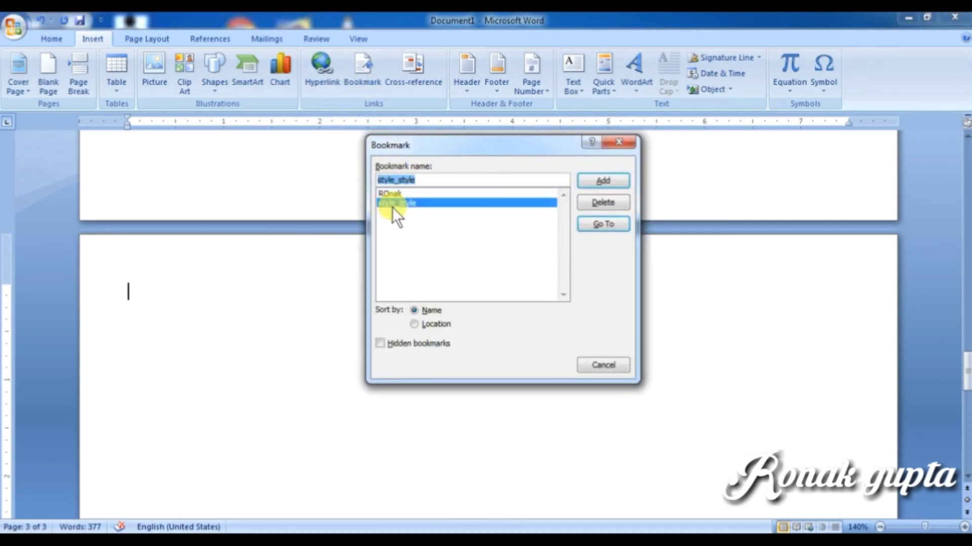
click(609, 224)
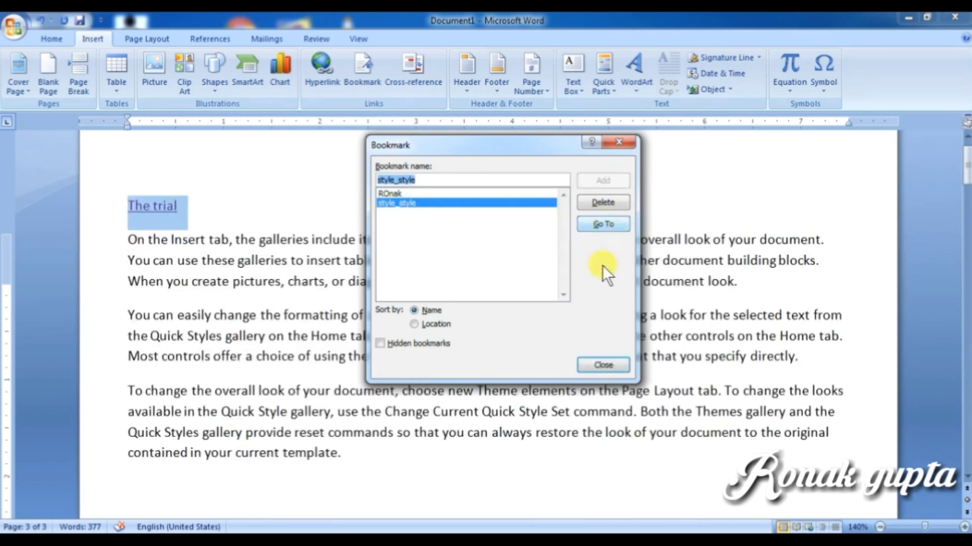
click(611, 143)
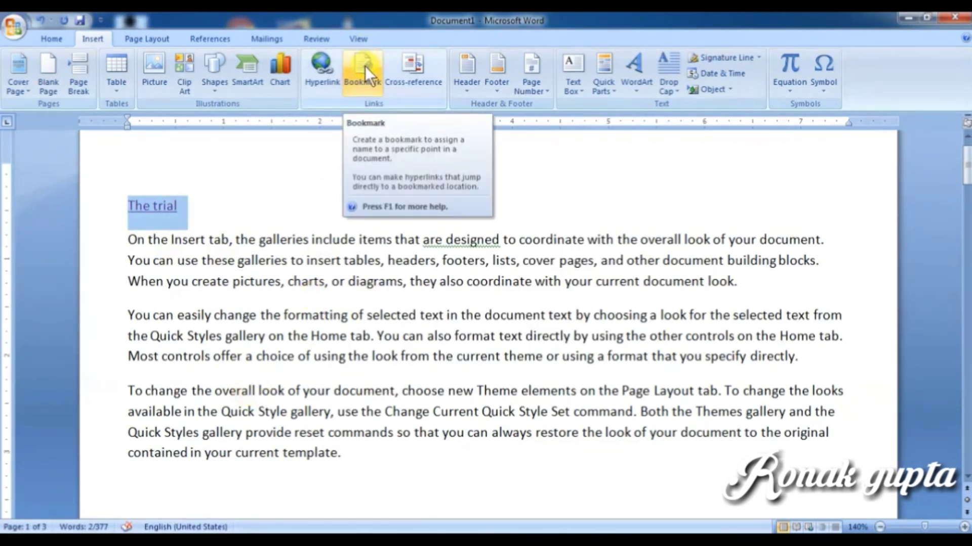
Step: Open Find and Replace on its Go To tab with Bookmark as the target
click(386, 412)
scroll(384, 405, down, 6)
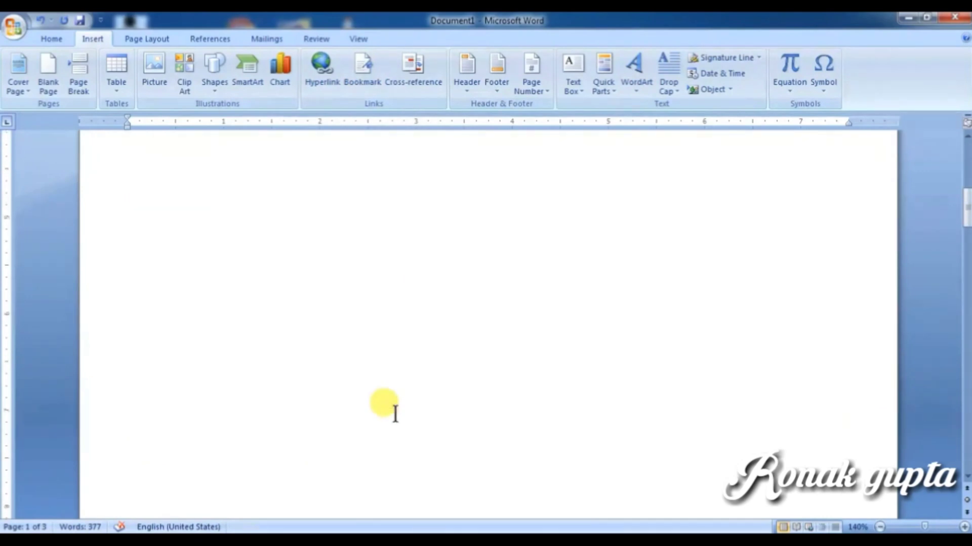
scroll(395, 414, up, 6)
click(52, 39)
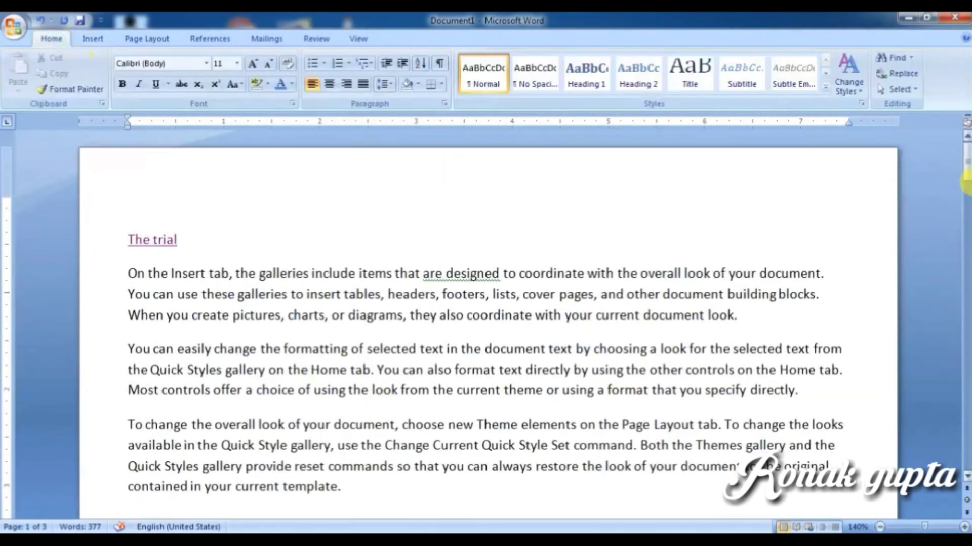
click(892, 73)
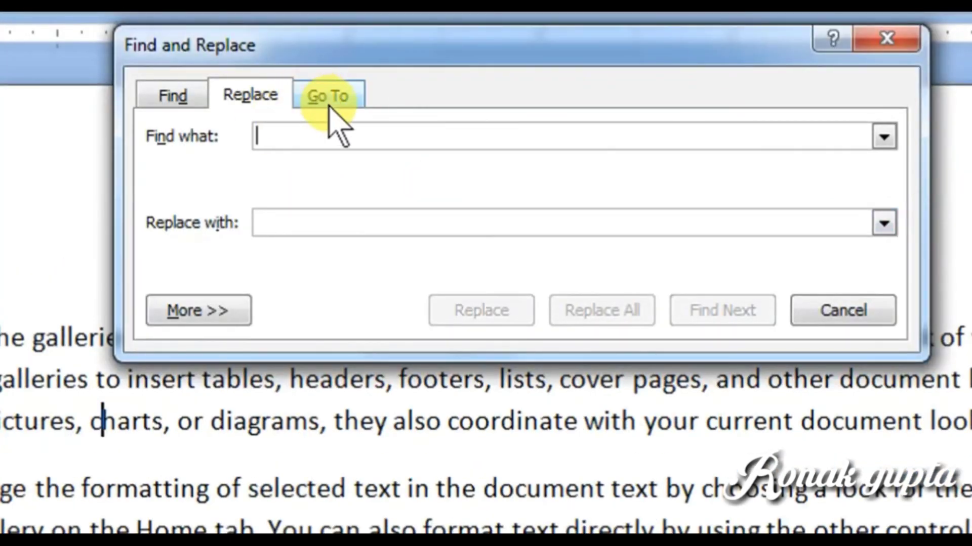
click(405, 152)
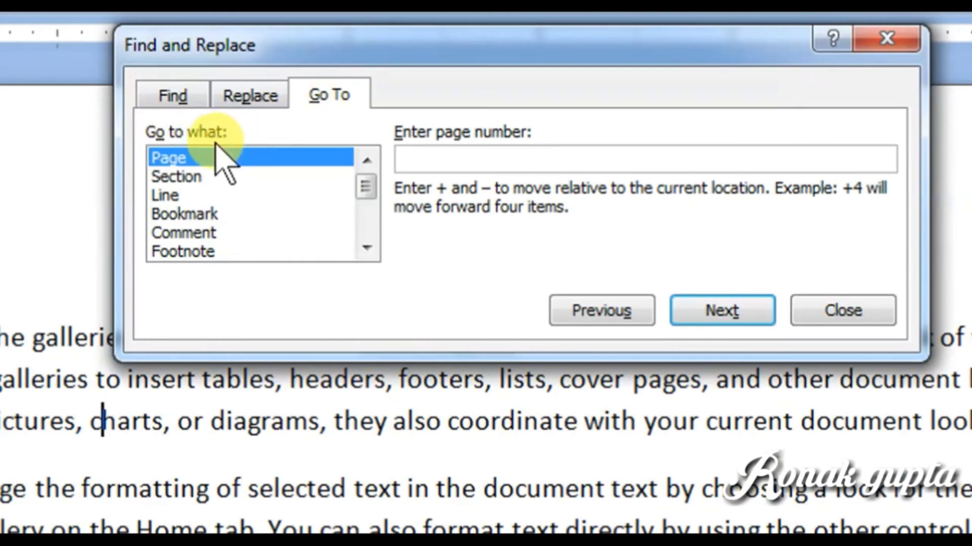
click(201, 214)
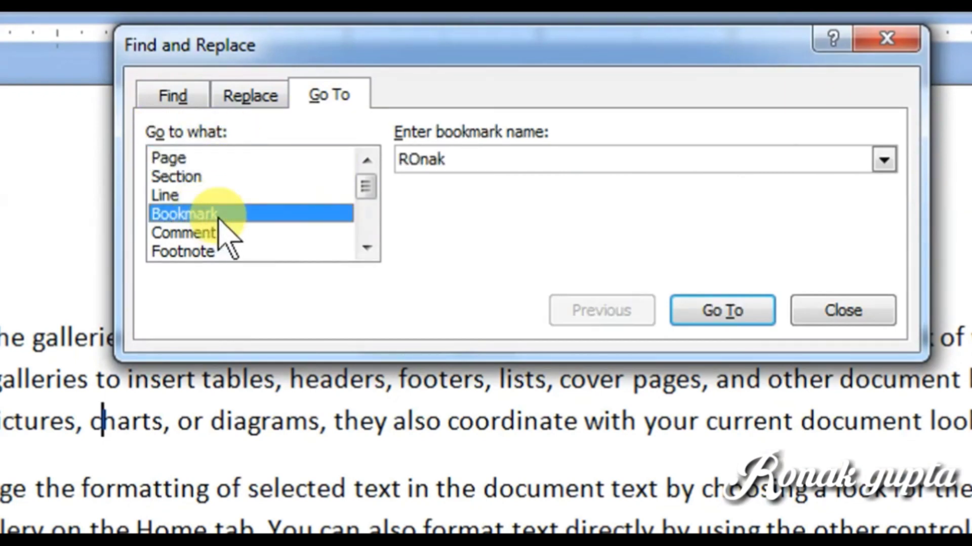
Step: Select the style_style bookmark and jump to it
click(830, 167)
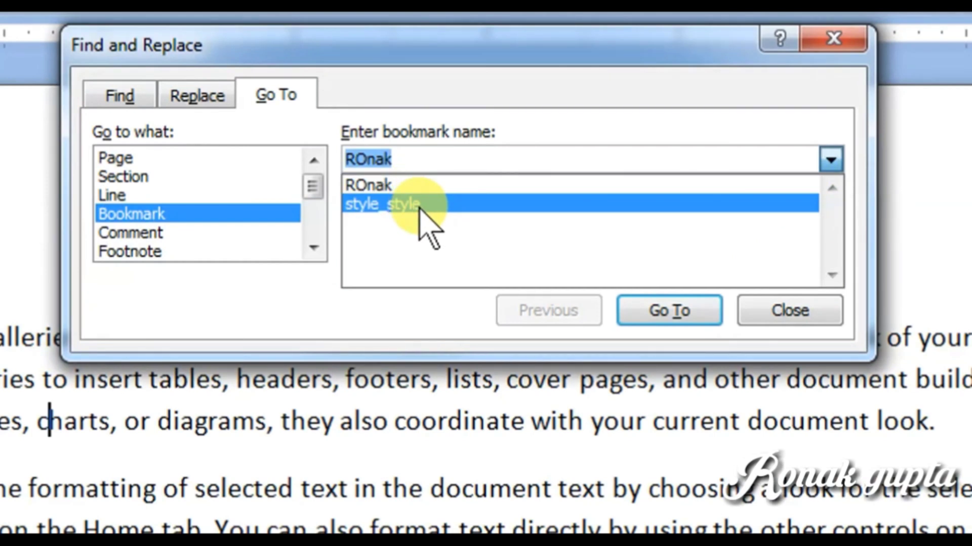
click(408, 187)
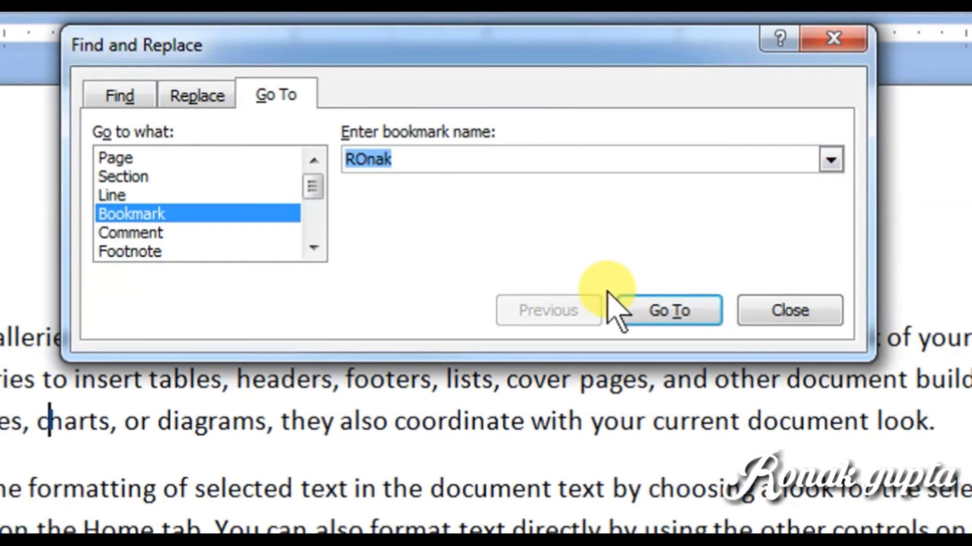
click(396, 162)
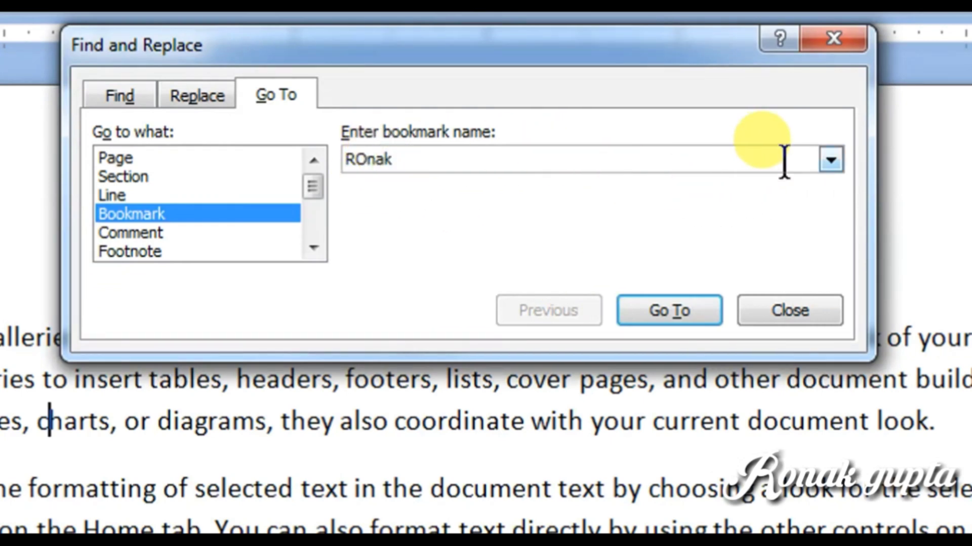
click(830, 161)
click(650, 203)
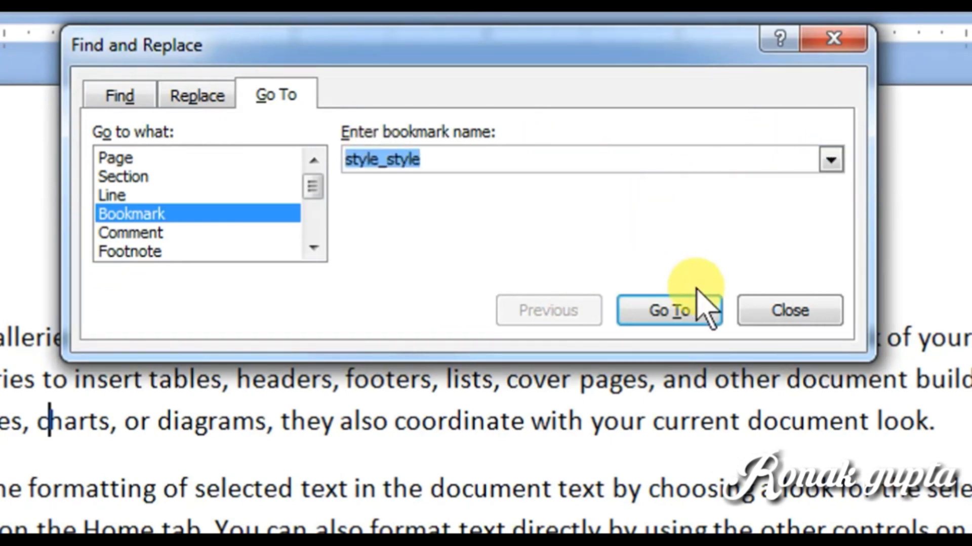
click(694, 310)
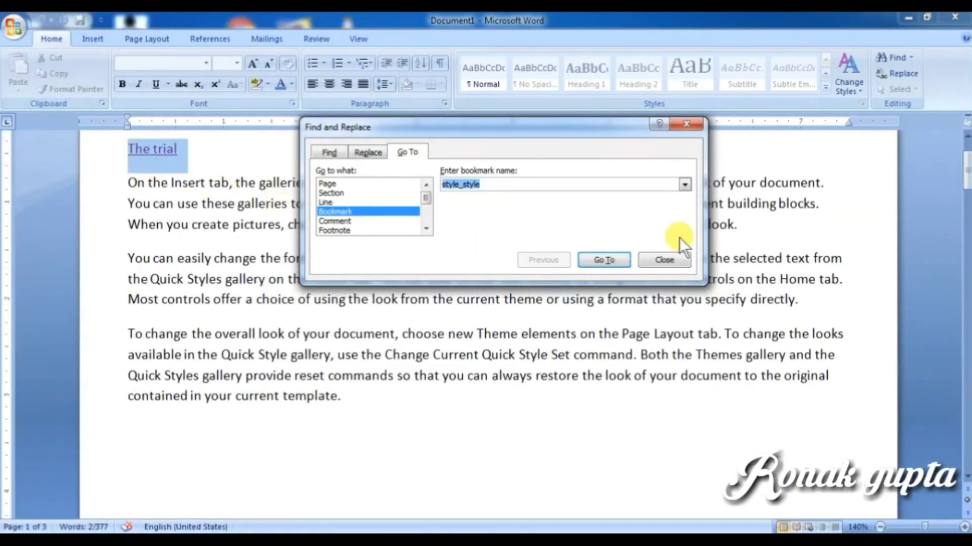
Step: Pick the bookmark on 'The second trial', jump there, and close the dialog
click(684, 184)
click(539, 197)
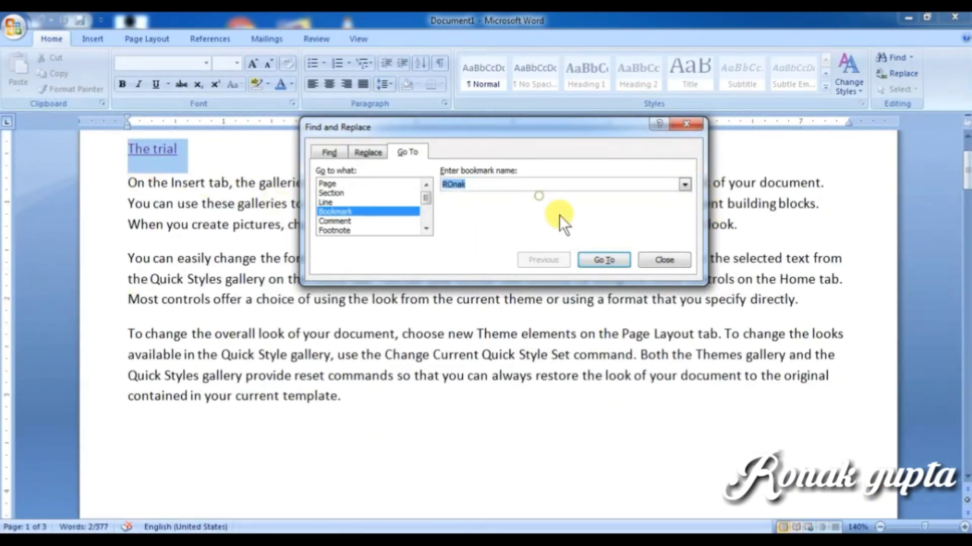
click(612, 257)
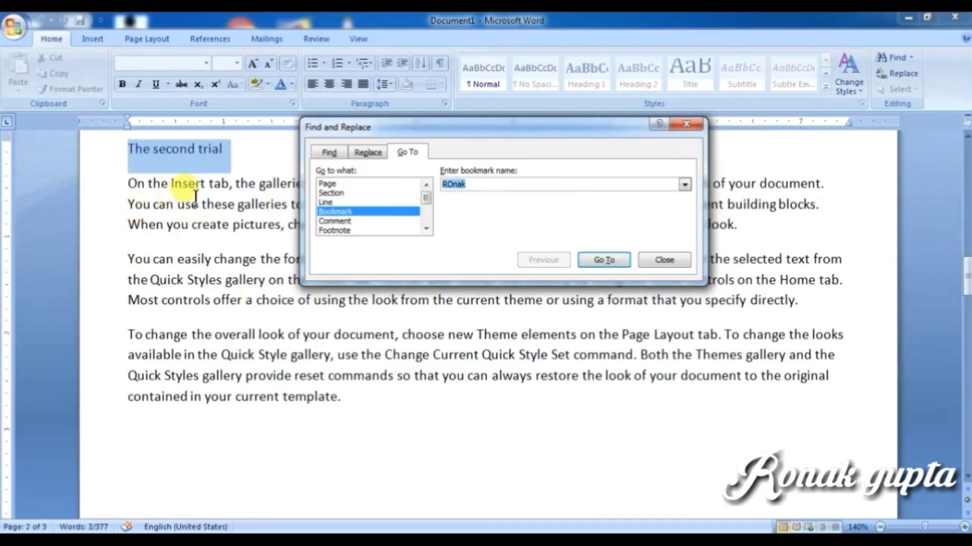
click(663, 259)
scroll(263, 319, up, 3)
scroll(190, 253, down, 1)
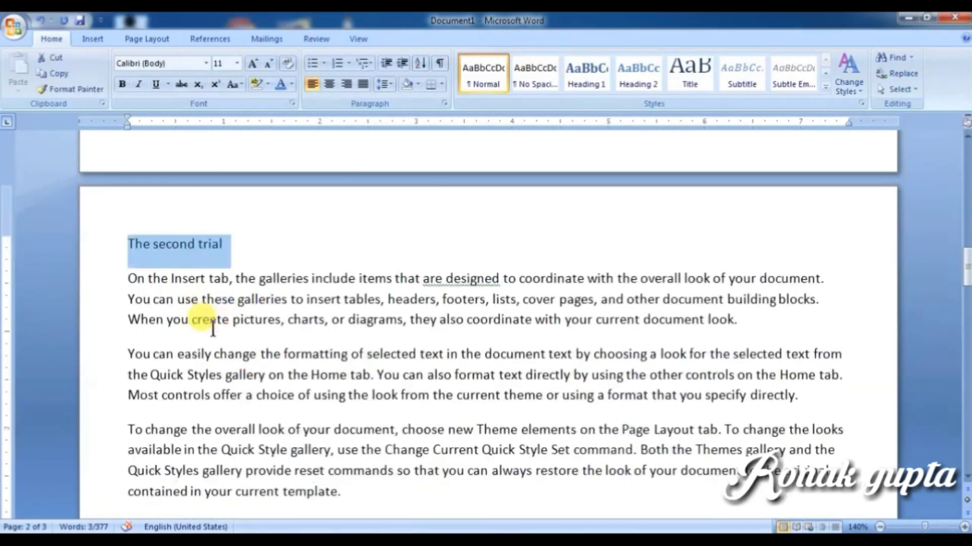
Step: Place the cursor on the blank third page and open the Cross-reference dialog
click(89, 39)
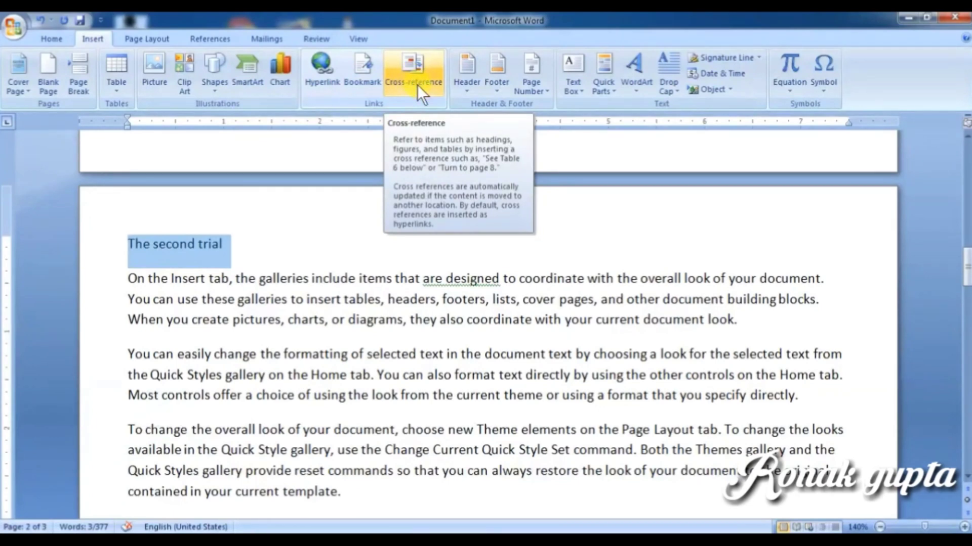
click(461, 354)
scroll(500, 408, down, 8)
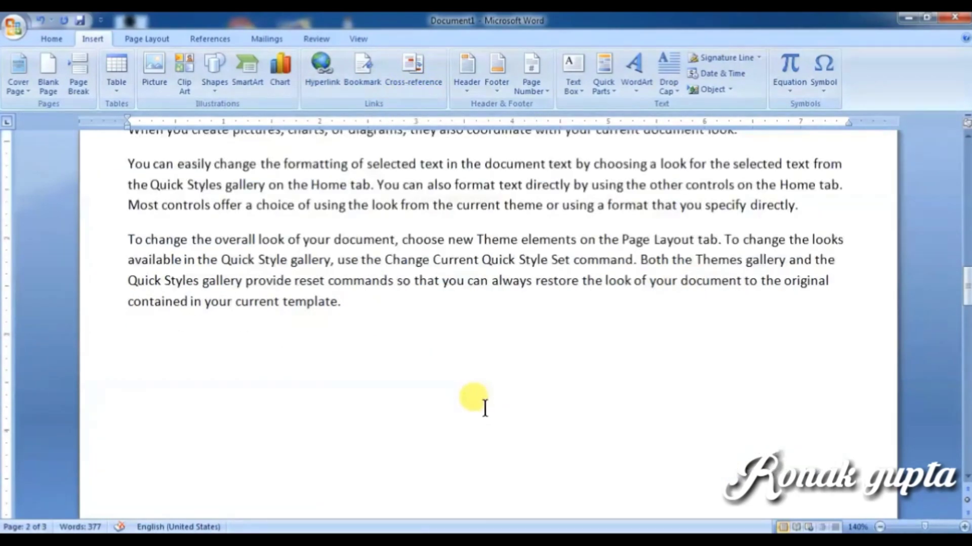
click(184, 257)
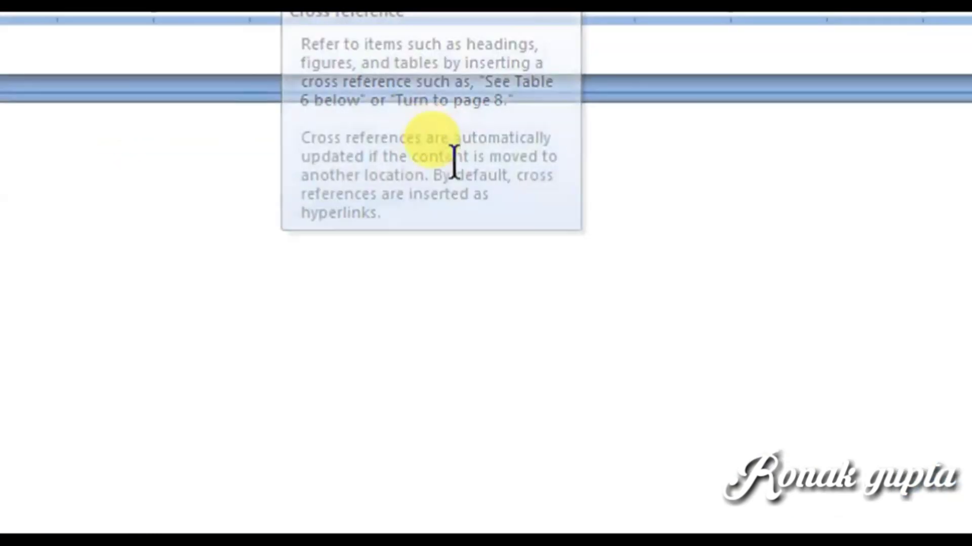
click(412, 86)
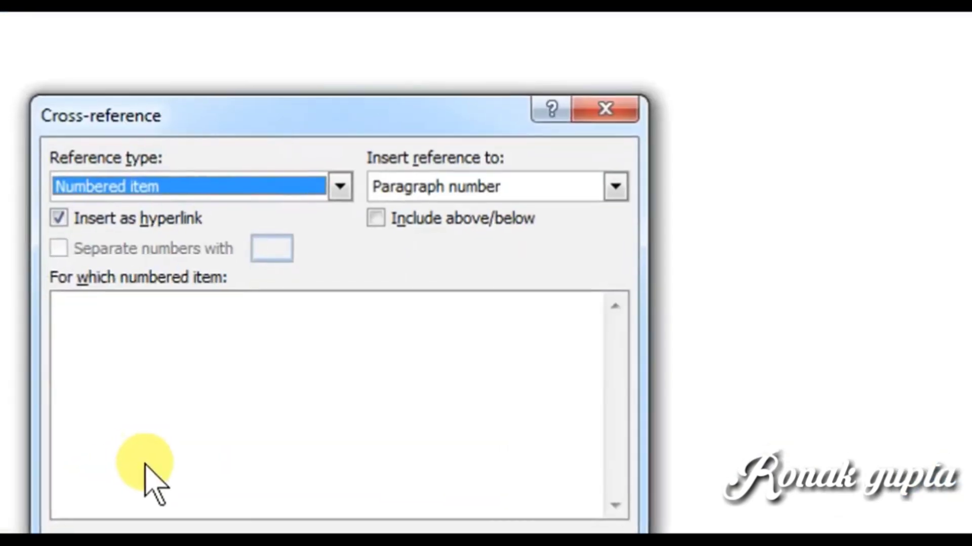
Step: Insert a Bookmark-type cross-reference showing the bookmark text 'The second trial'
click(201, 174)
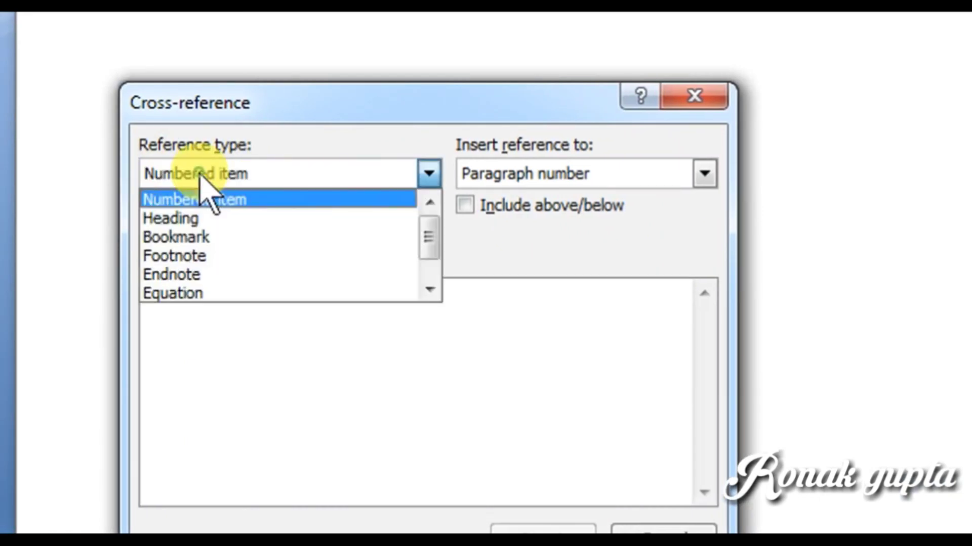
click(200, 237)
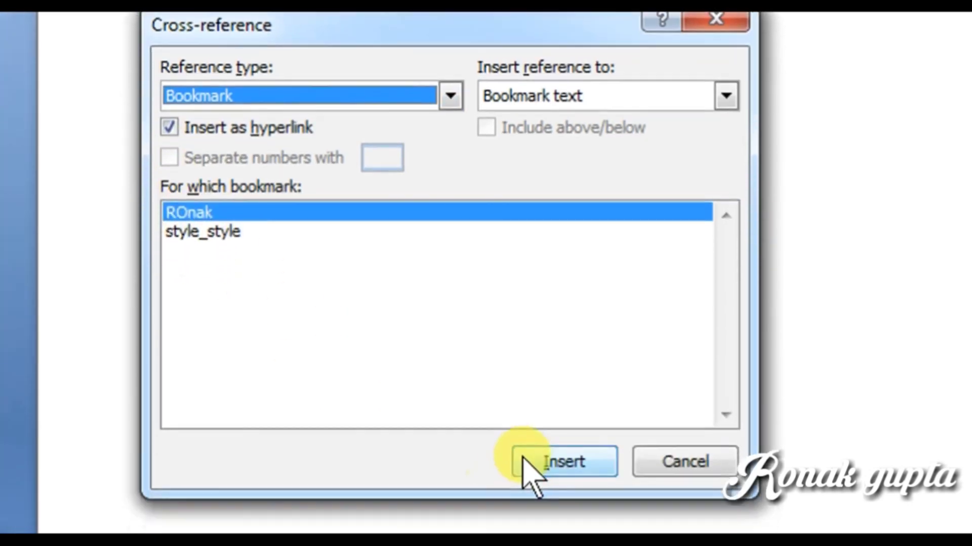
click(526, 460)
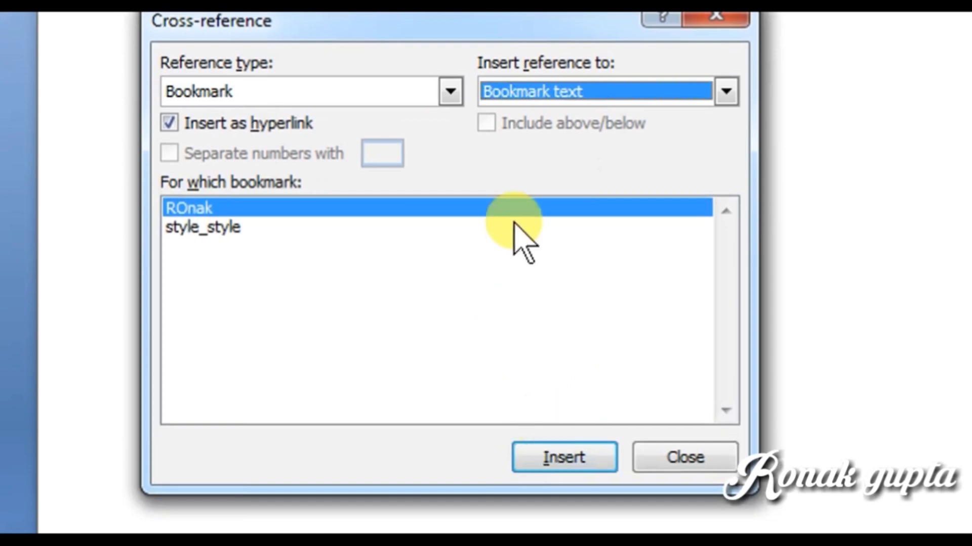
click(666, 456)
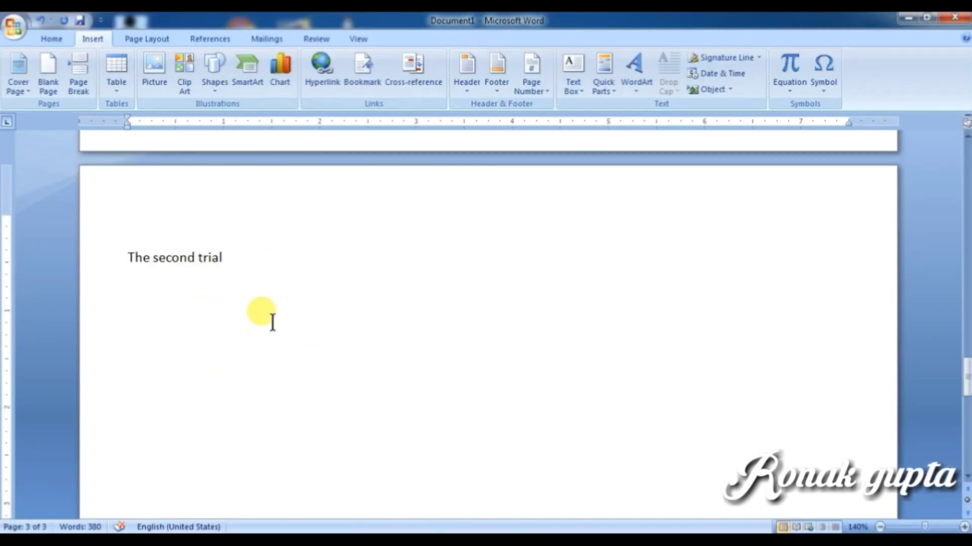
Step: Follow the cross-reference to 'The second trial', then scroll back up to page 1
ctrl+click(186, 268)
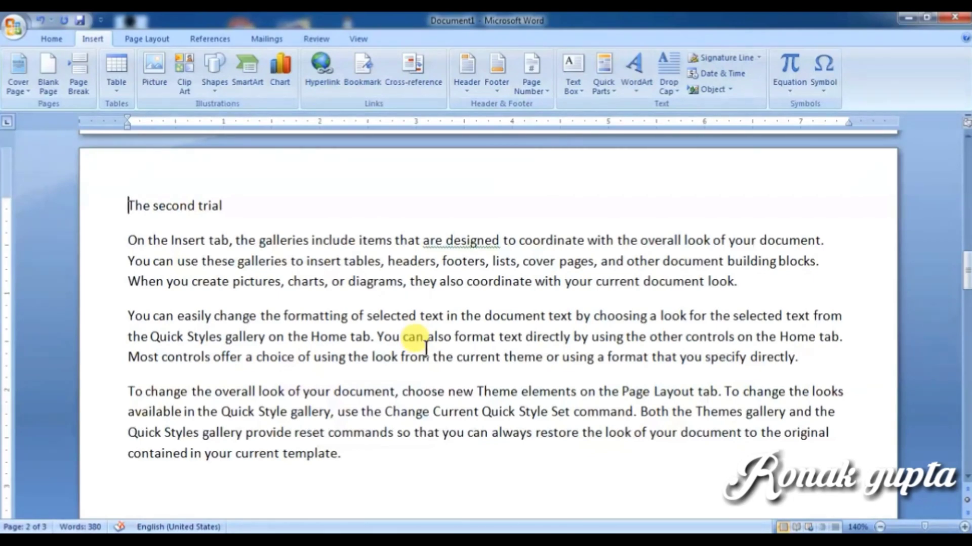
scroll(424, 353, up, 6)
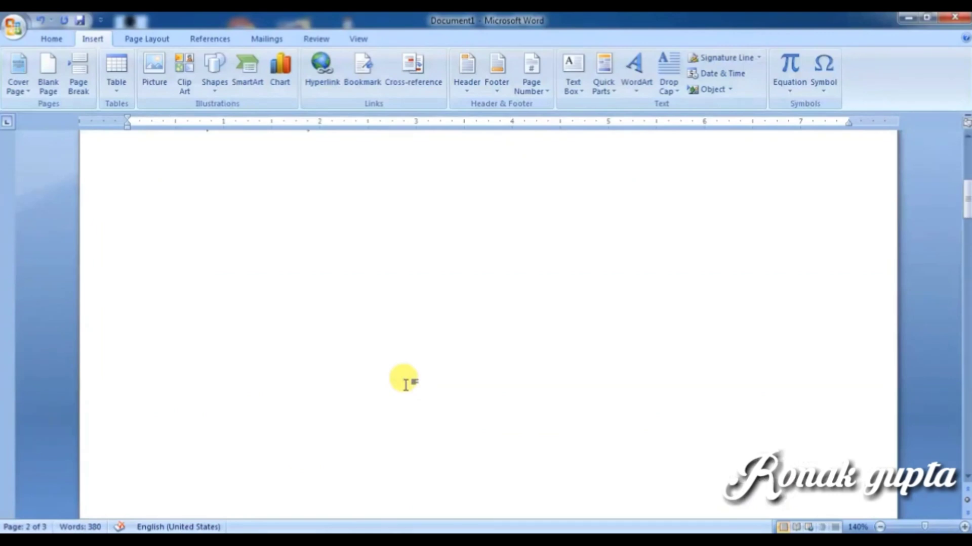
scroll(405, 385, up, 5)
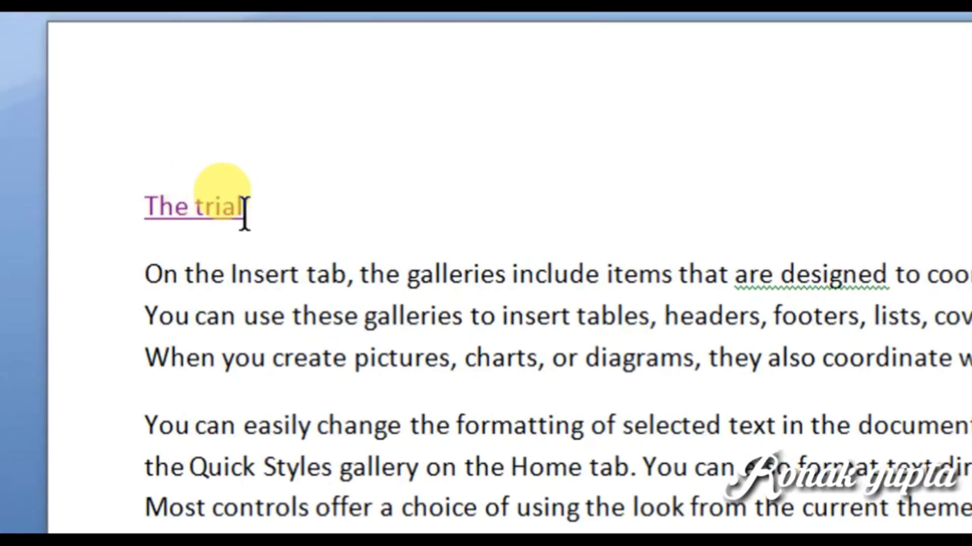
drag(244, 208, 150, 207)
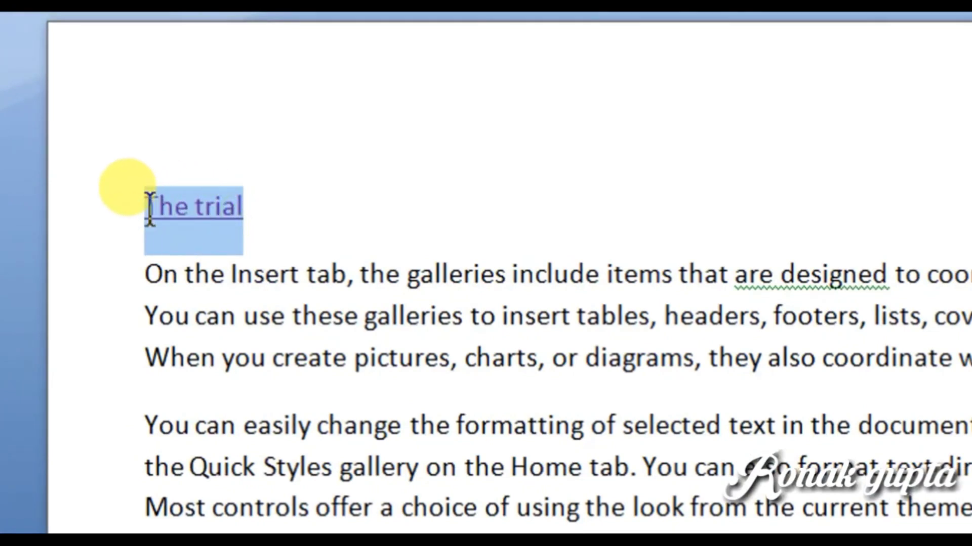
right_click(173, 209)
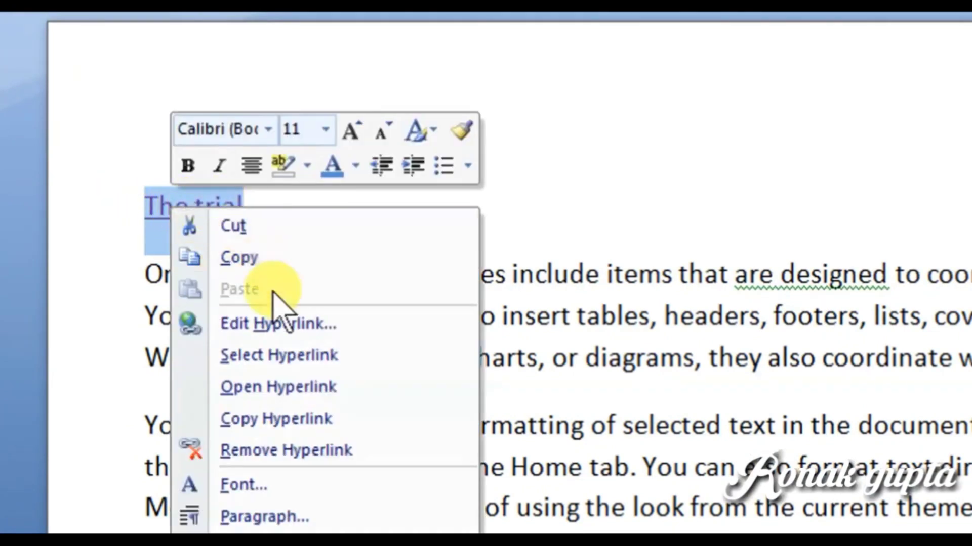
click(283, 446)
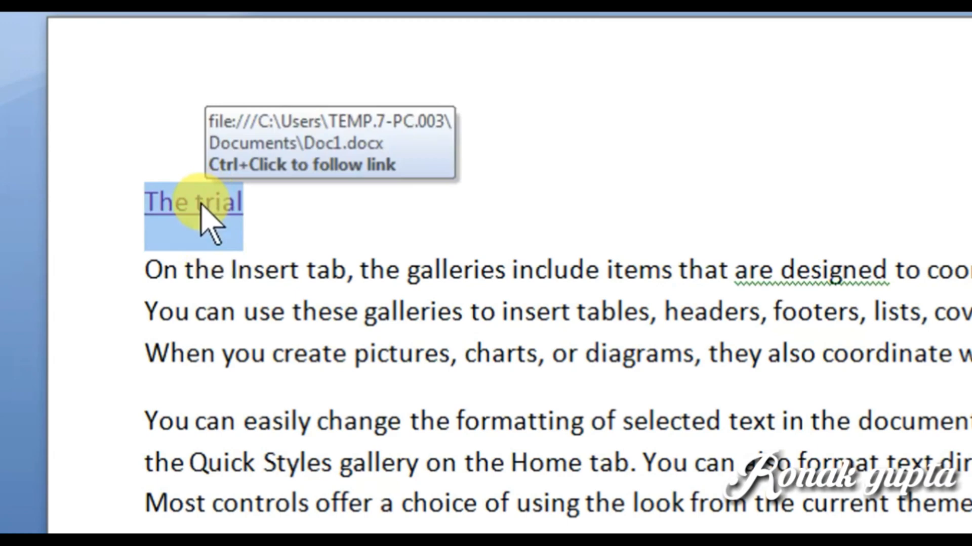
right_click(204, 205)
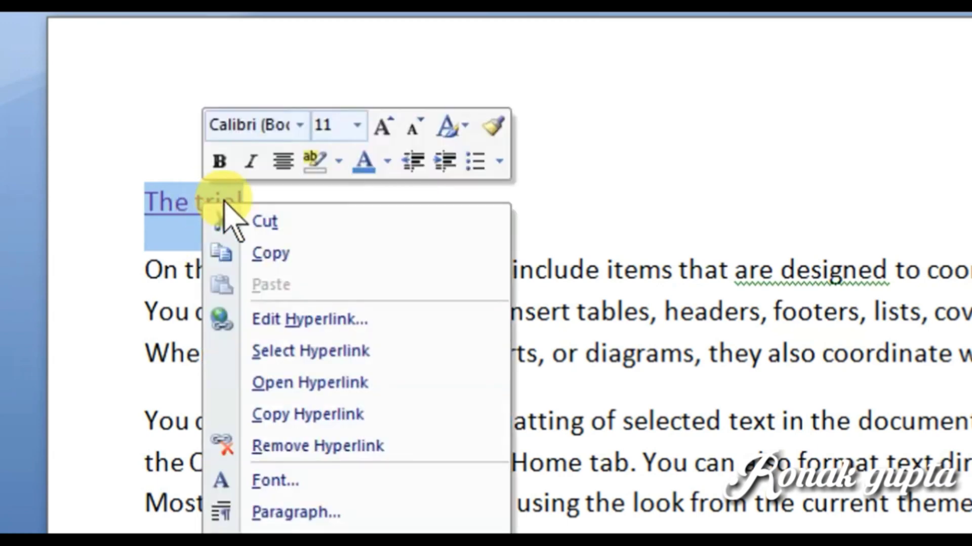
key(Escape)
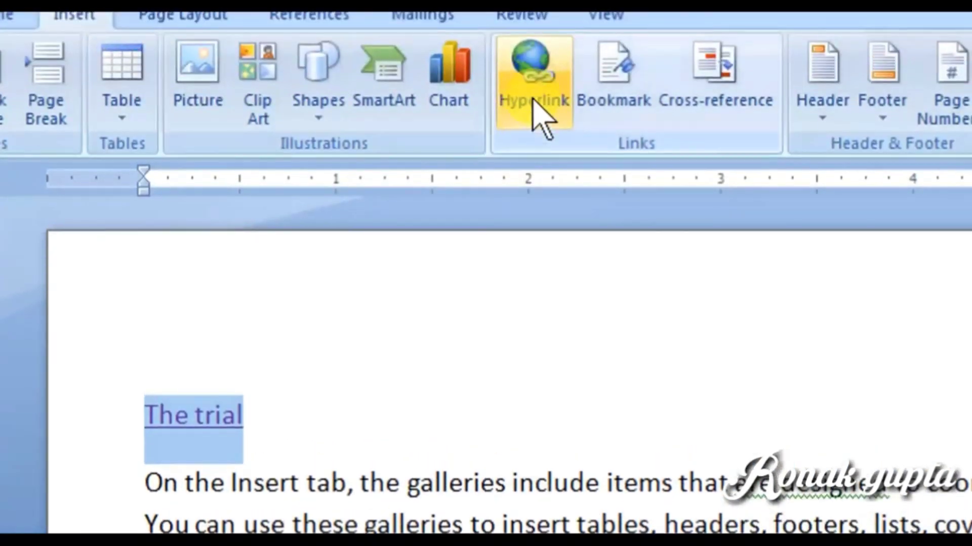
click(534, 102)
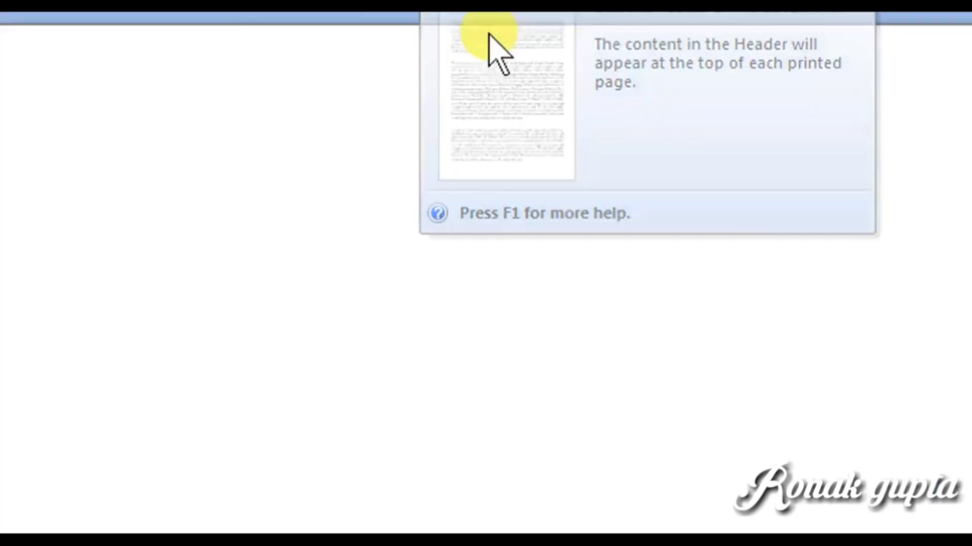
Step: Insert the Blank built-in header from the Header gallery
click(460, 89)
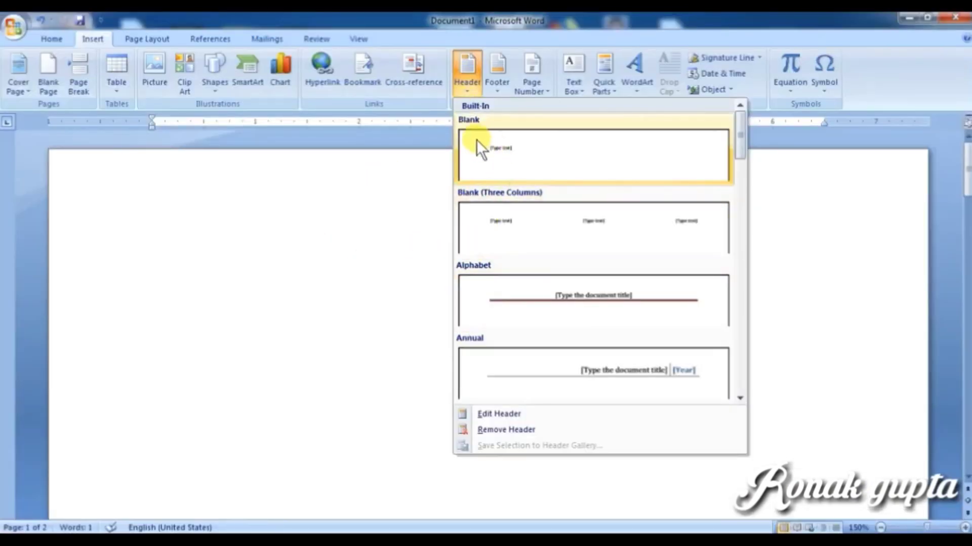
click(468, 83)
click(469, 86)
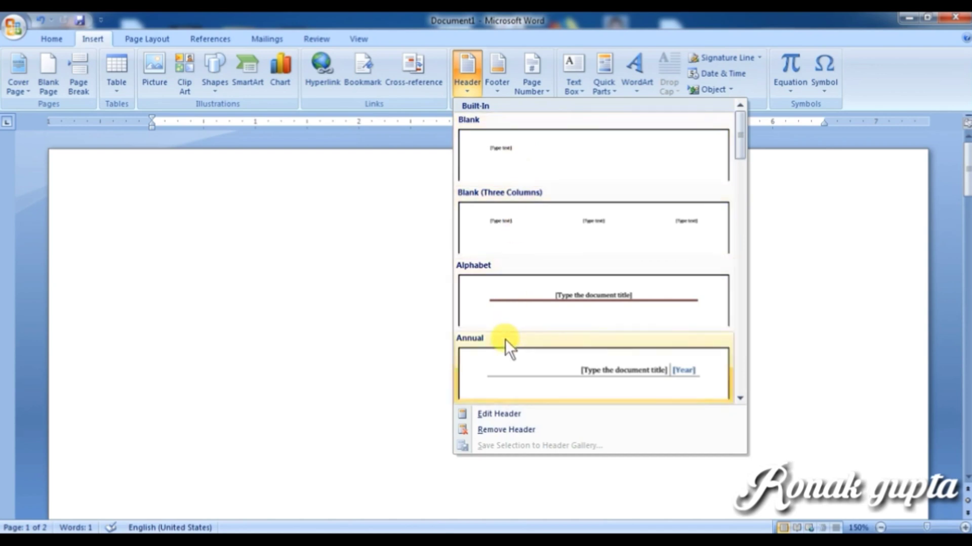
click(517, 154)
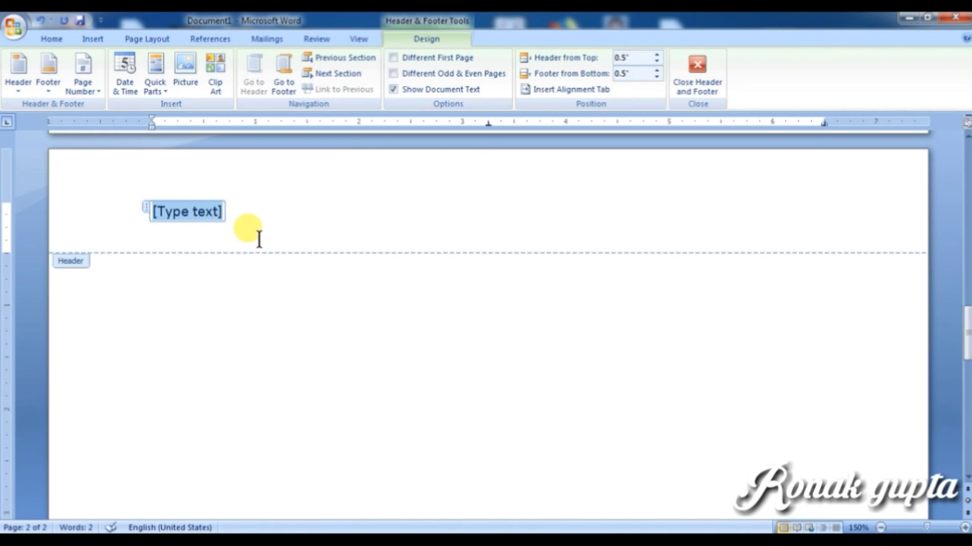
Step: Type 'the last lesson' into the header and return to the body text
text(the)
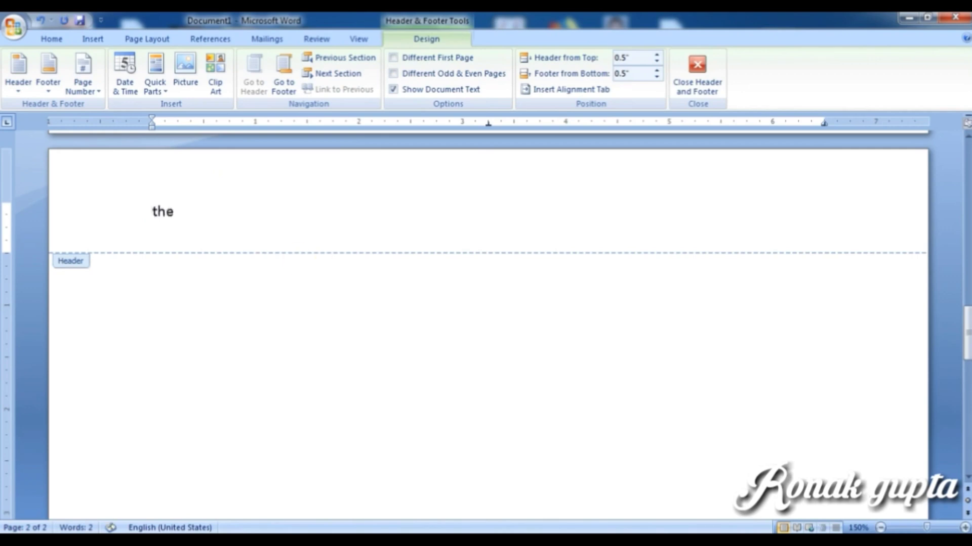
text( last les)
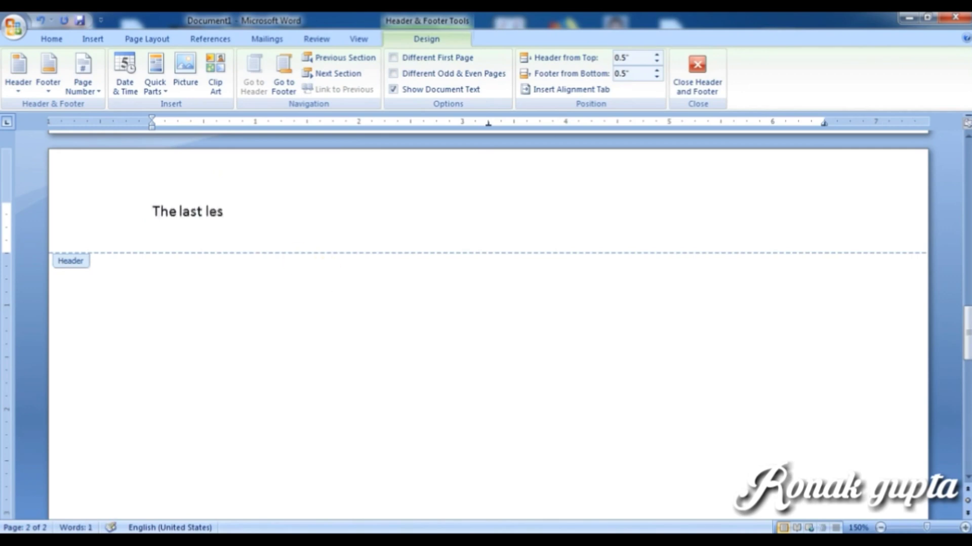
text(son)
double_click(182, 304)
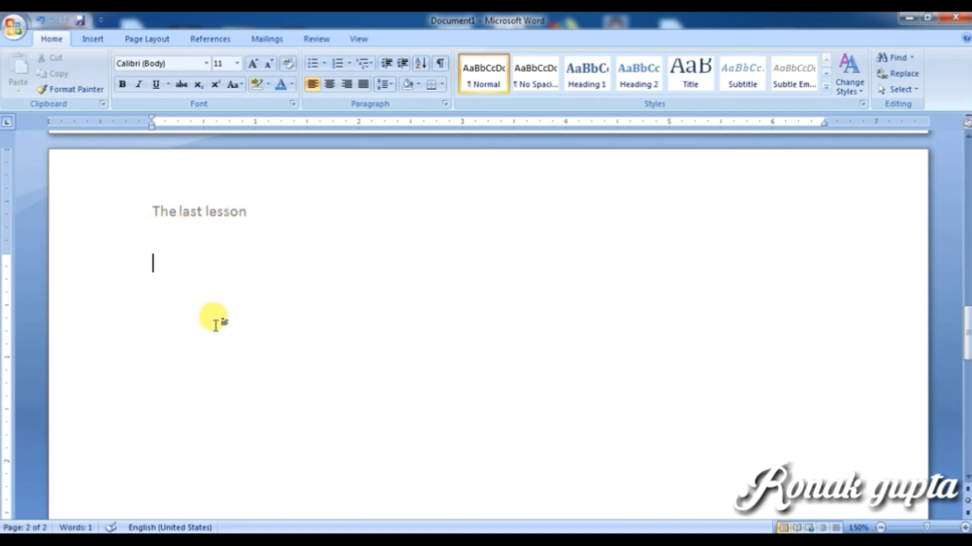
Step: Scroll back to page 1 and reopen the 'The last lesson' header for editing
scroll(303, 324, up, 5)
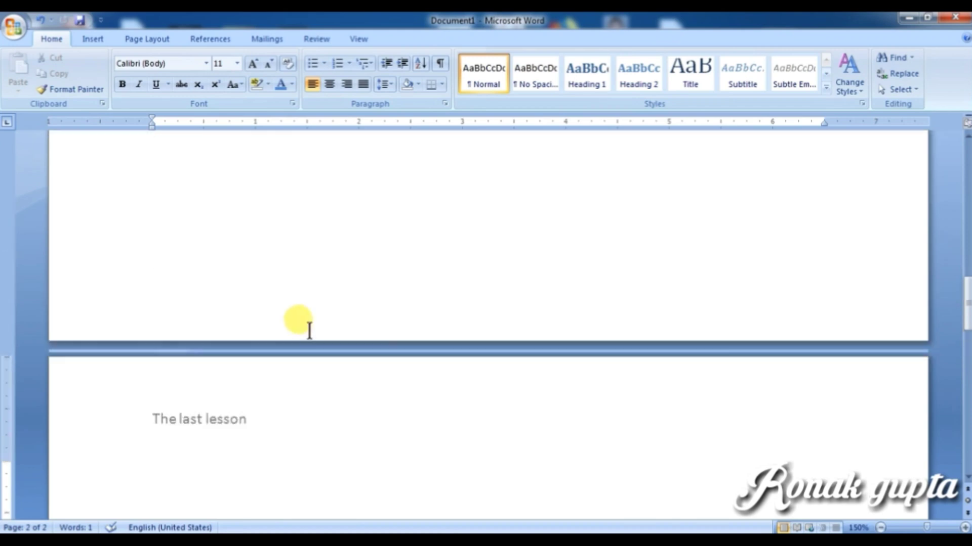
click(965, 296)
drag(966, 296, 961, 152)
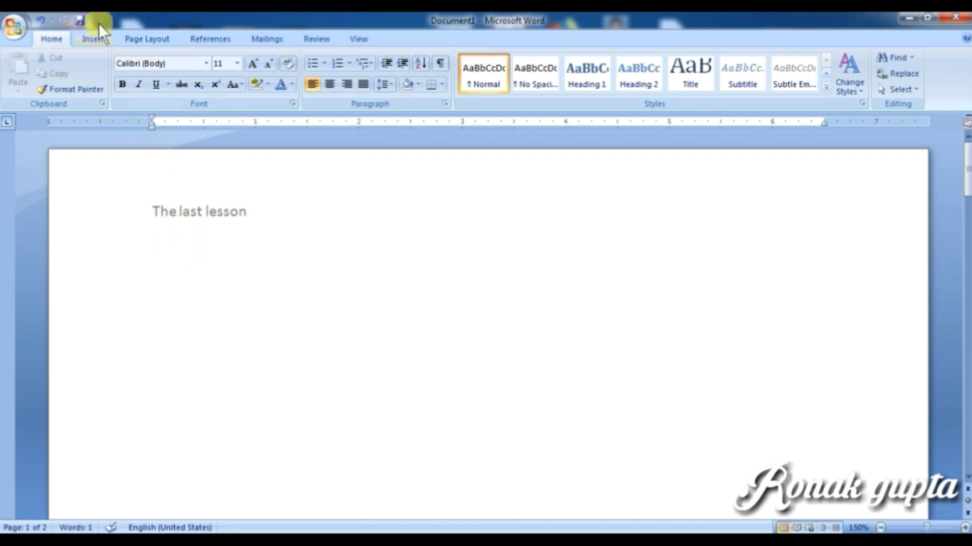
click(93, 40)
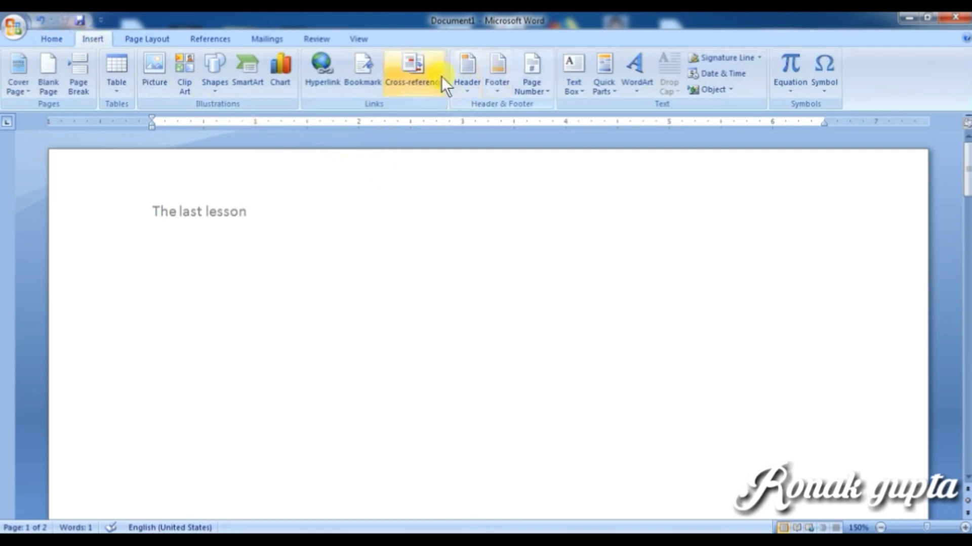
double_click(195, 211)
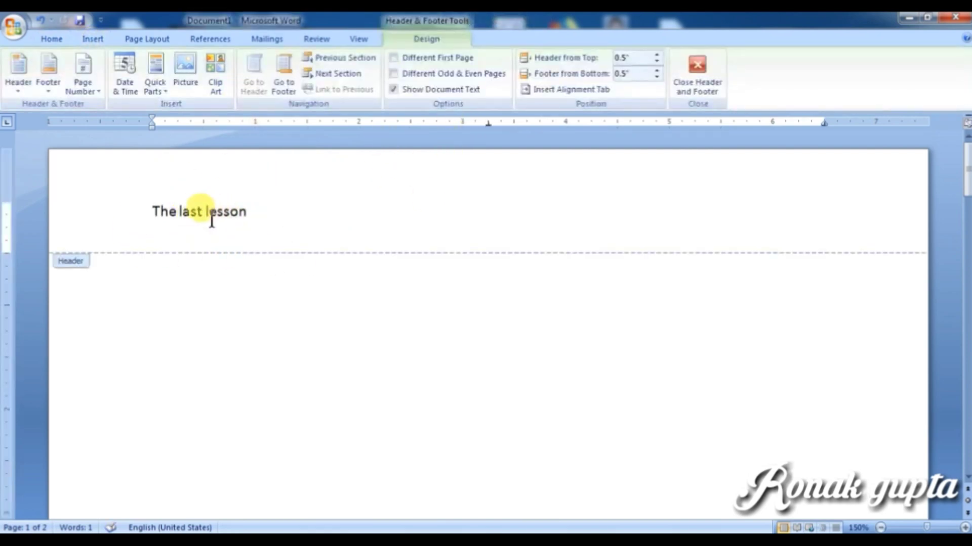
Step: Turn on Different First Page so page 1 gets its own empty header
click(205, 212)
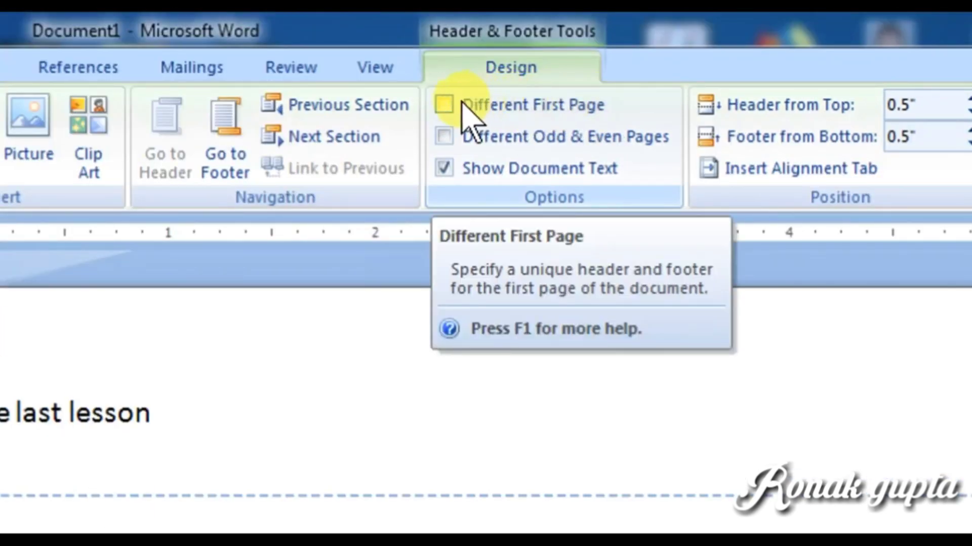
click(445, 106)
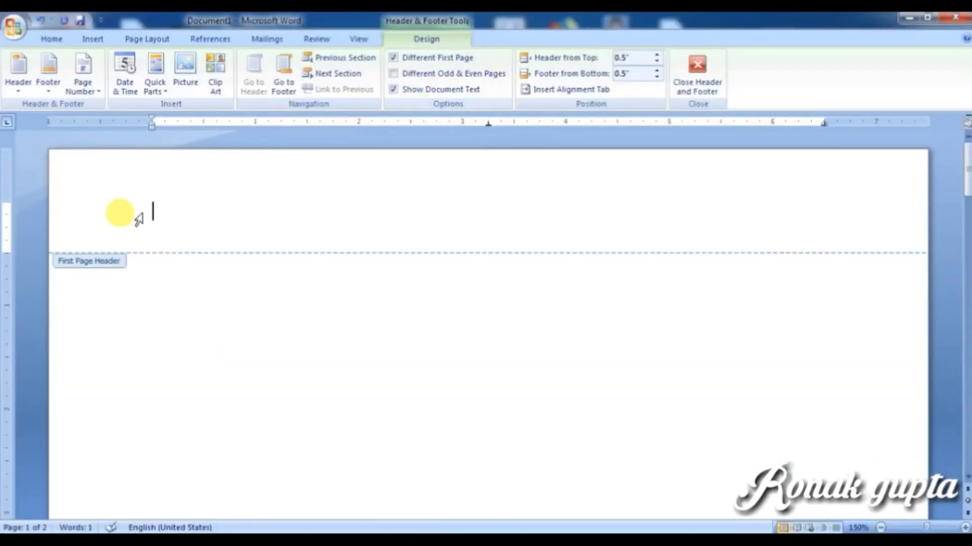
Step: Enter 'The last lesson for us' in the first-page header and close header editing
text(th)
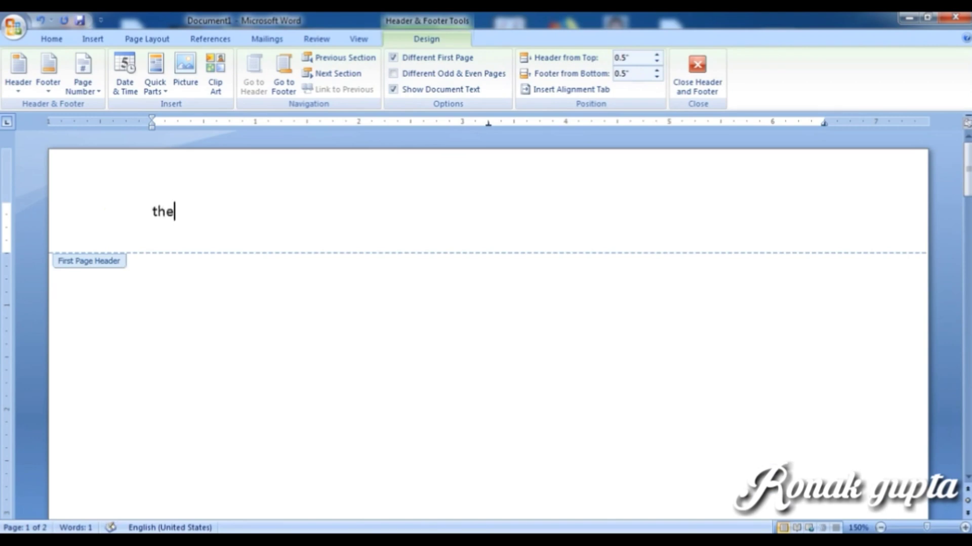
text(e last )
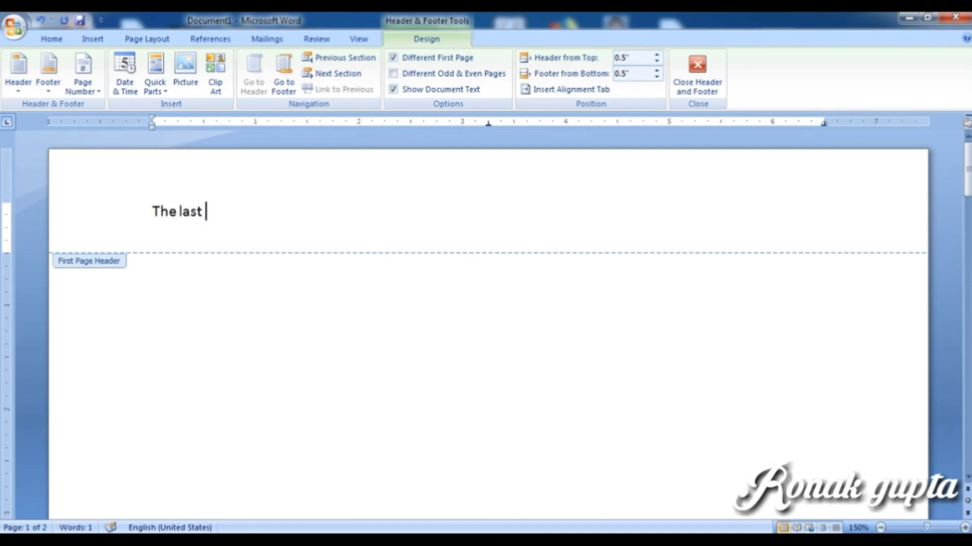
text(lesson for)
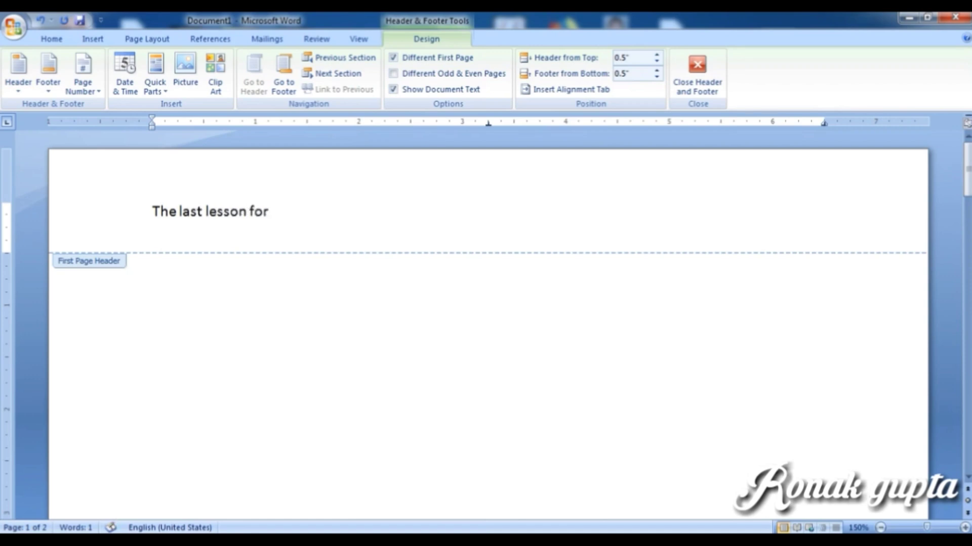
text( us)
click(704, 76)
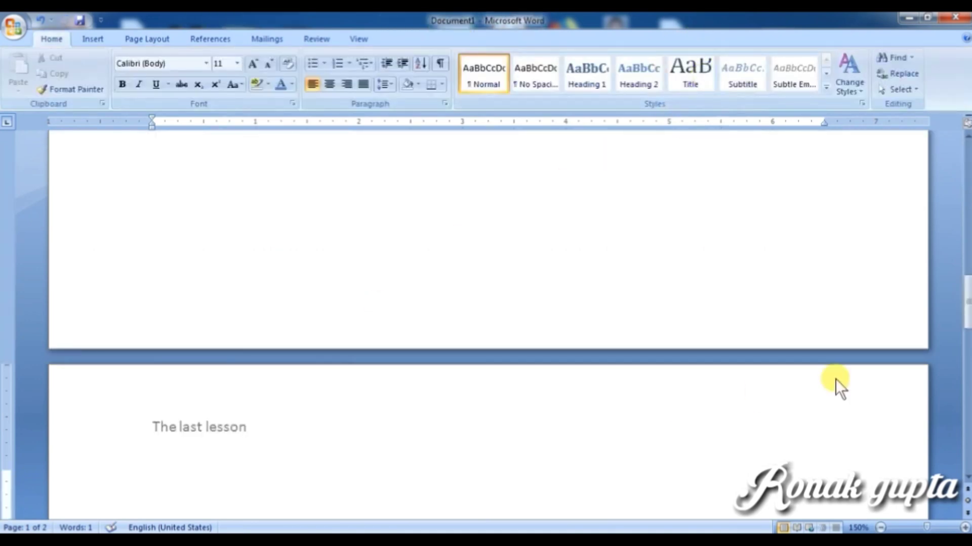
Step: Compare the page 1 and page 2 headers, then reopen the first-page header 'The last lesson for us'
drag(965, 306, 966, 162)
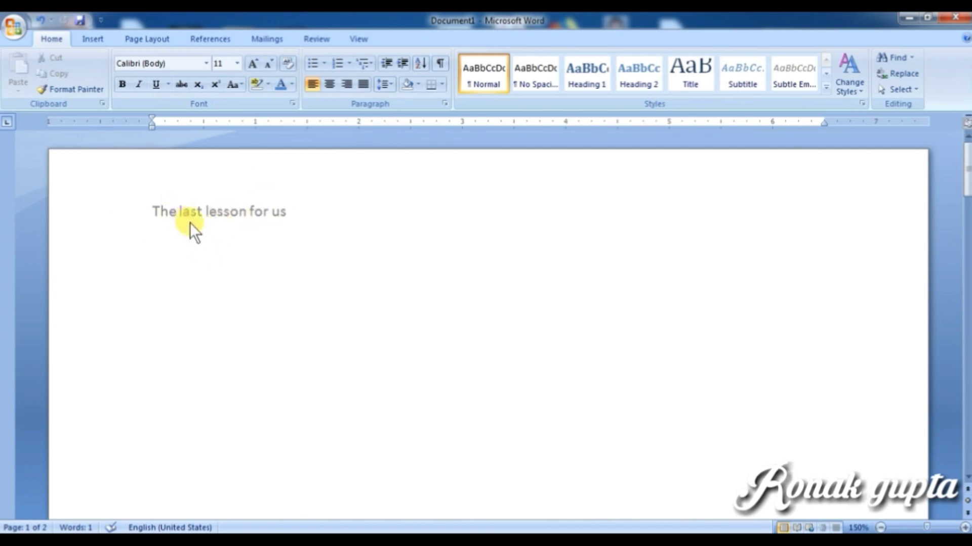
scroll(217, 271, down, 15)
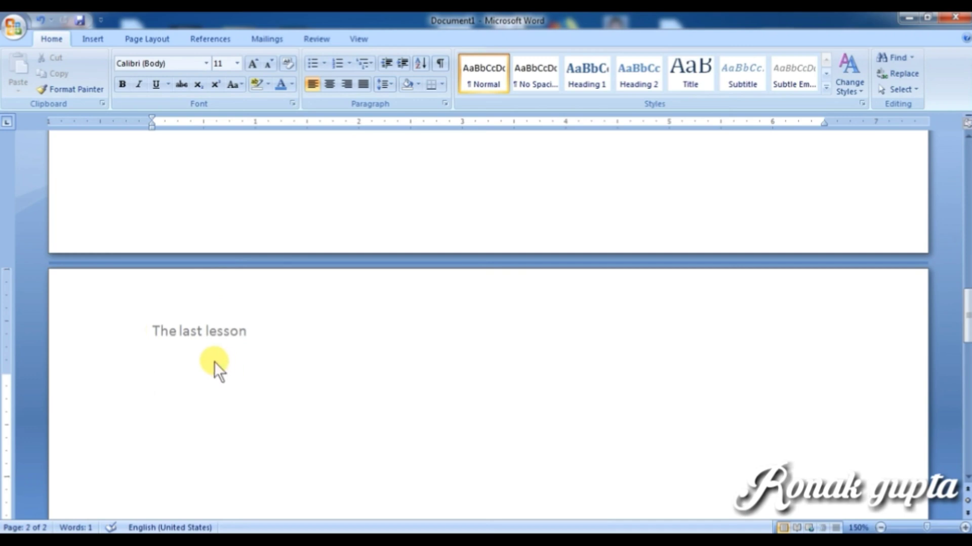
scroll(208, 354, up, 4)
scroll(203, 352, up, 16)
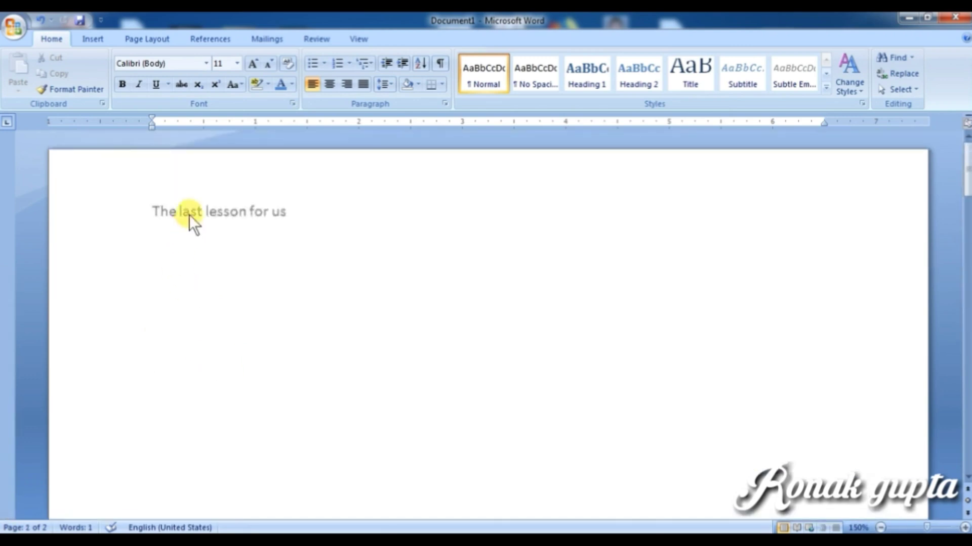
double_click(225, 214)
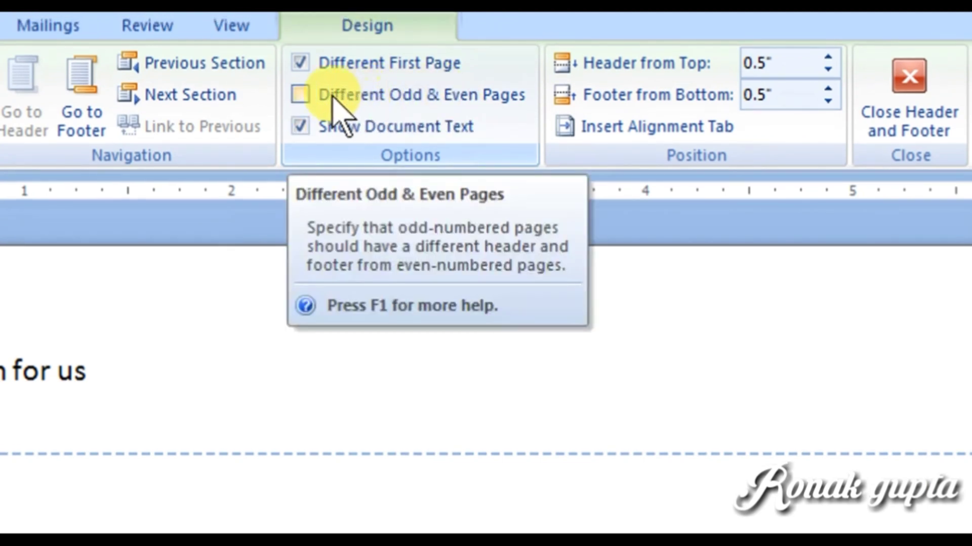
Step: Turn on Different Odd & Even Pages, close header editing, and check that page 2's header is empty
click(304, 96)
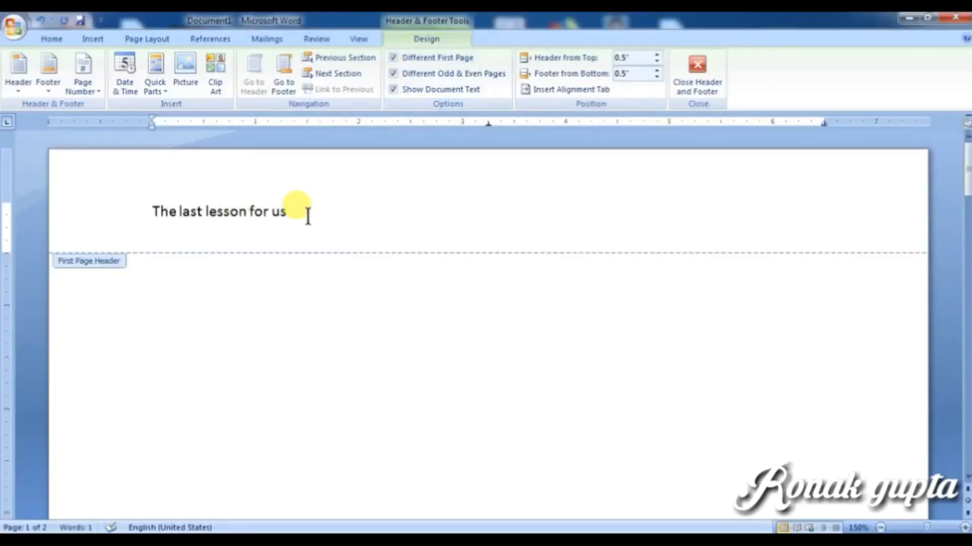
click(120, 185)
click(301, 210)
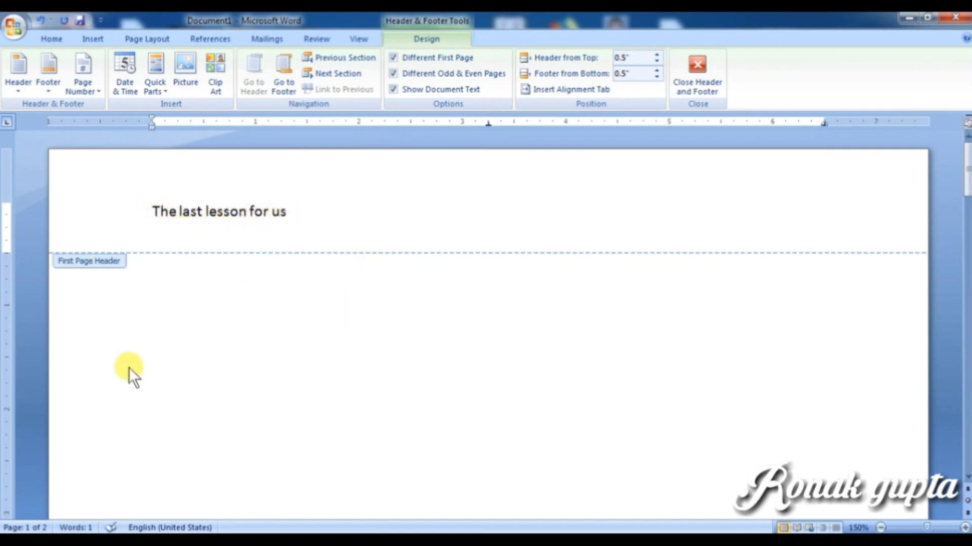
click(699, 87)
scroll(339, 416, down, 3)
scroll(340, 416, up, 15)
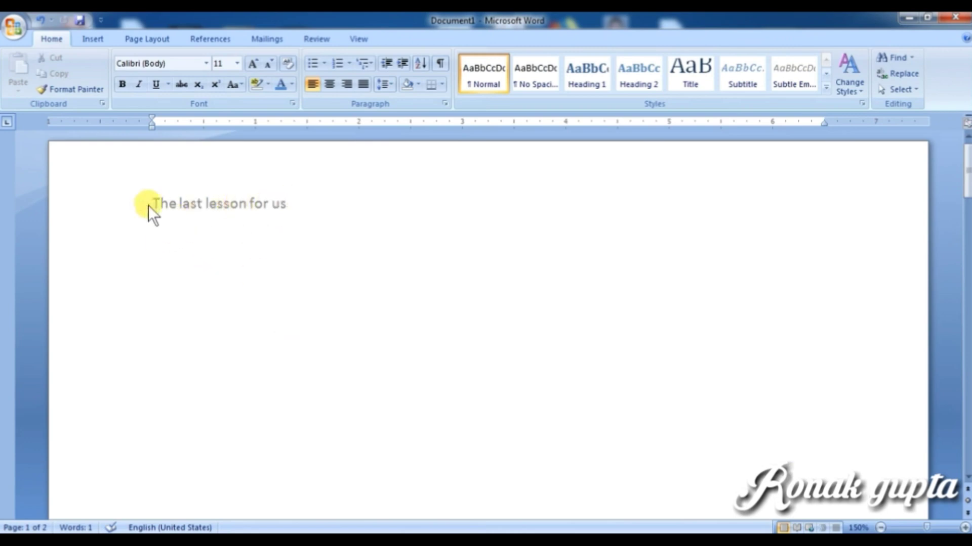
scroll(225, 375, down, 3)
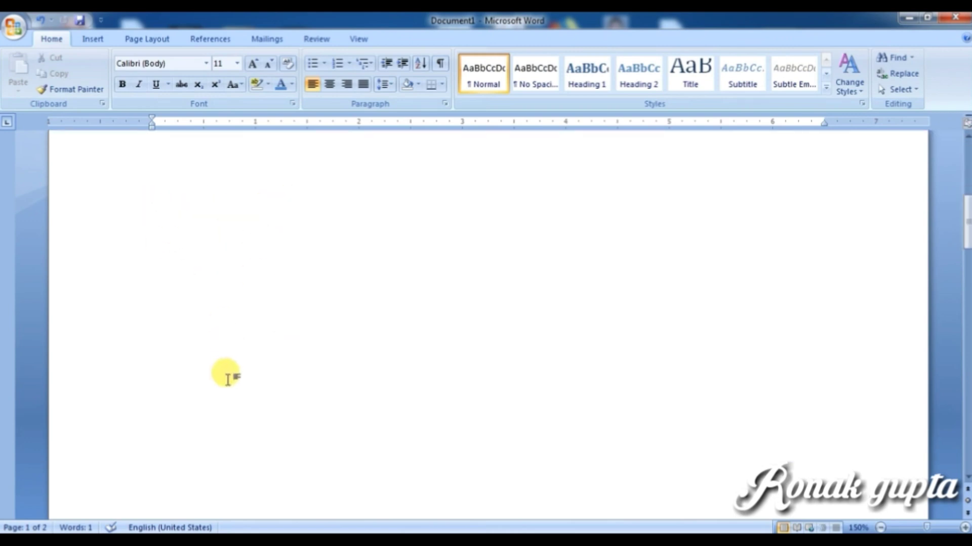
scroll(226, 375, down, 5)
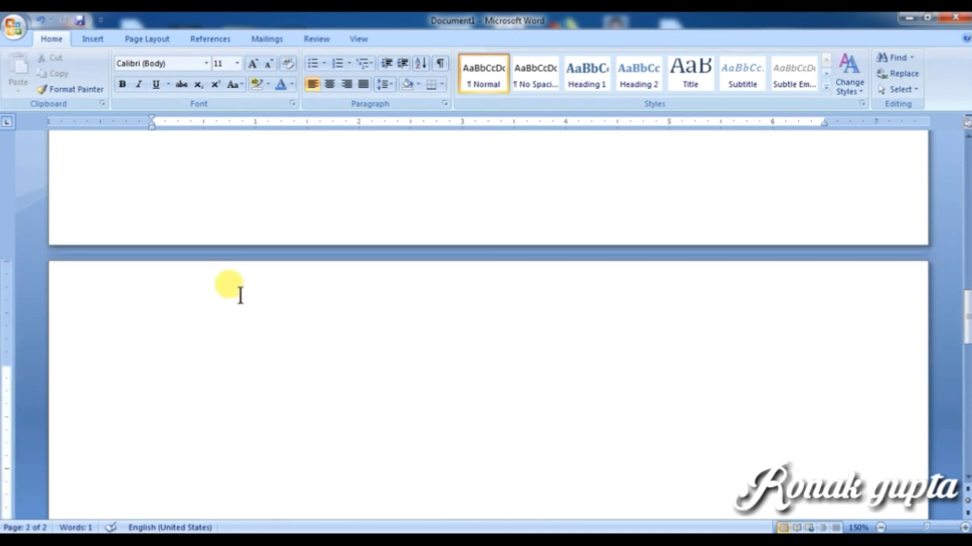
Step: Insert a page break with Ctrl+Enter to create page 3, then briefly enter and leave the page 1 header
scroll(191, 329, down, 3)
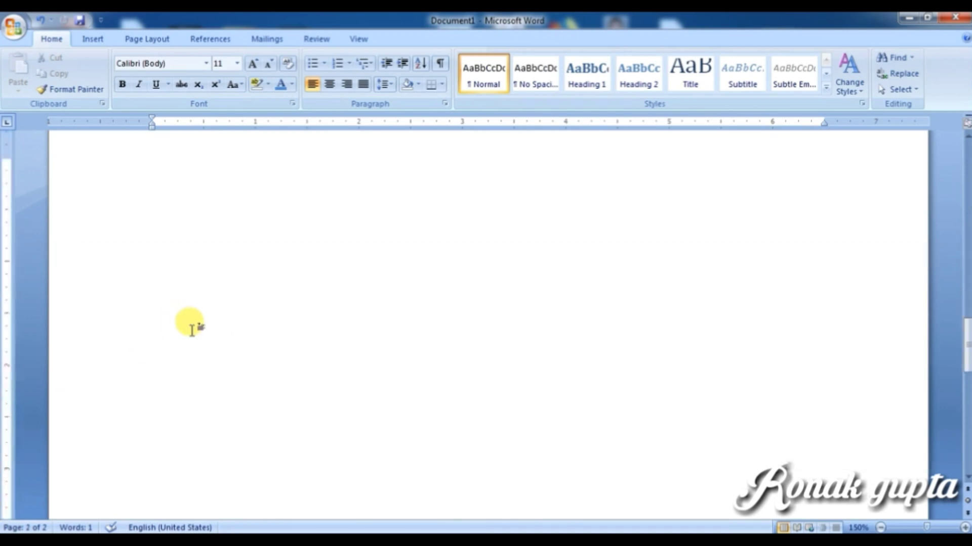
scroll(217, 333, up, 3)
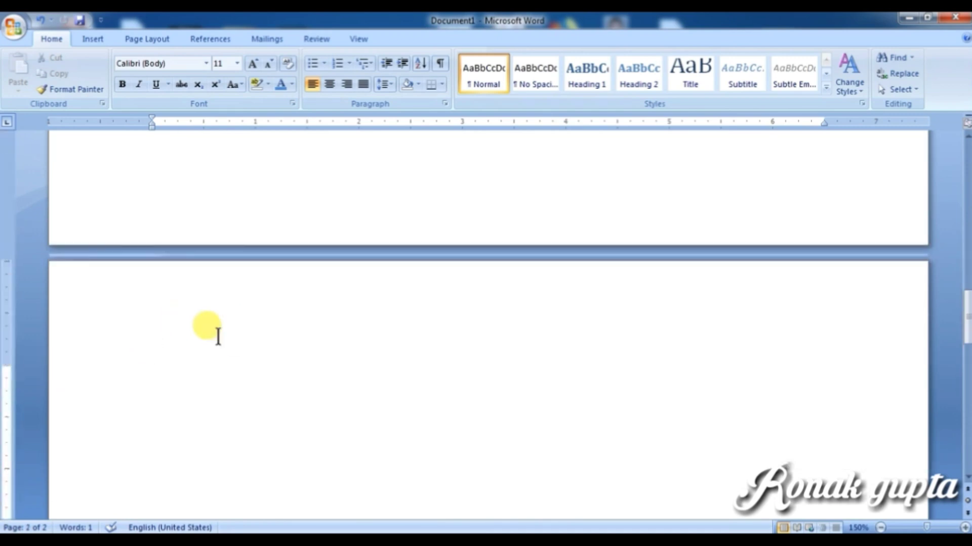
key(ctrl+Return)
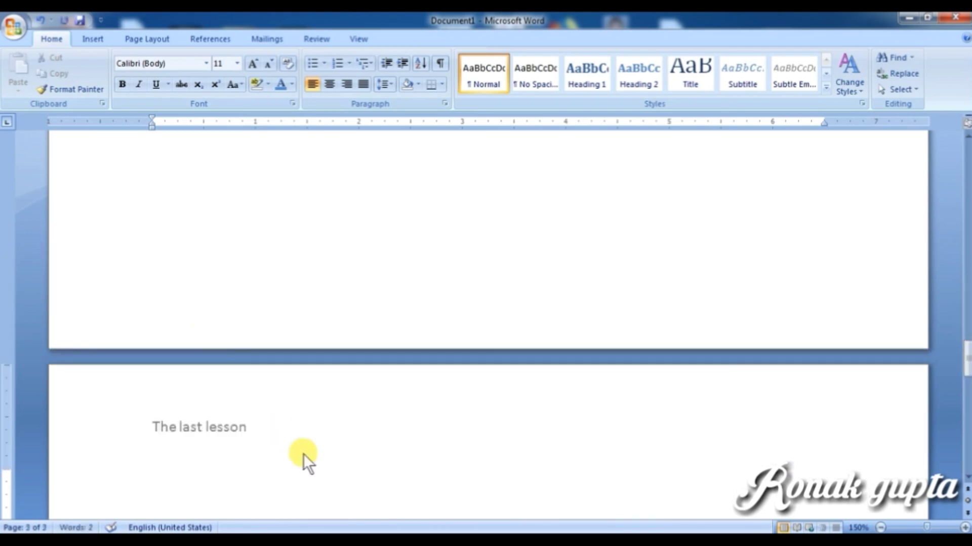
scroll(302, 454, down, 5)
scroll(302, 454, up, 5)
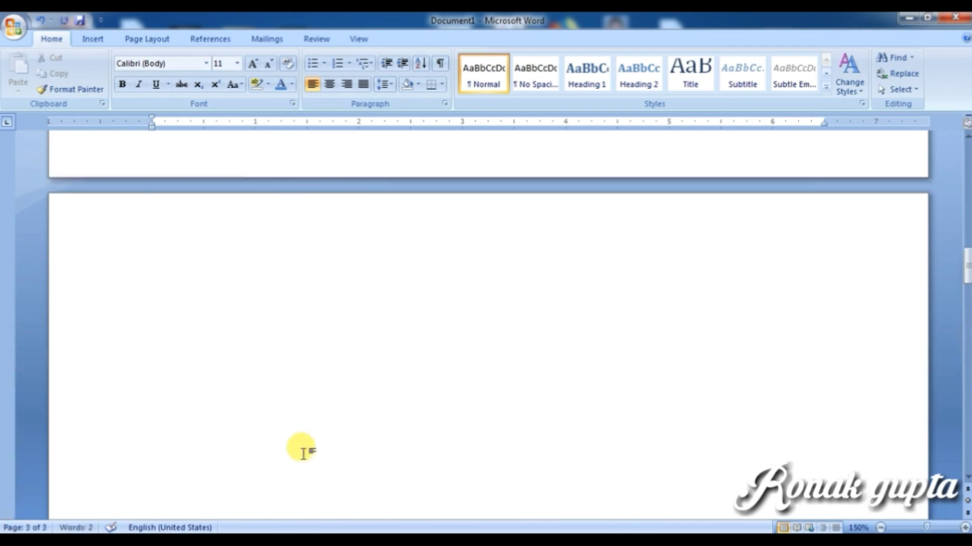
scroll(234, 339, down, 15)
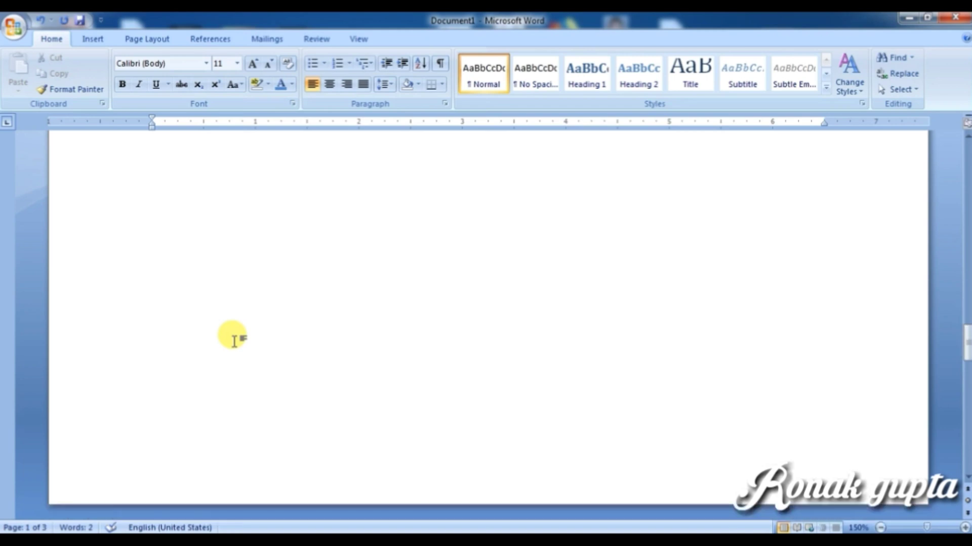
scroll(235, 341, down, 3)
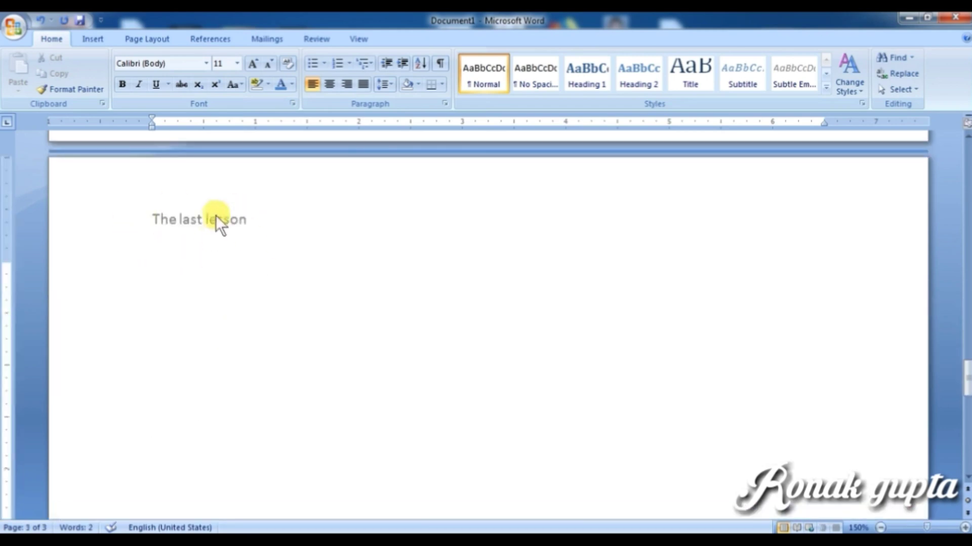
scroll(375, 348, up, 15)
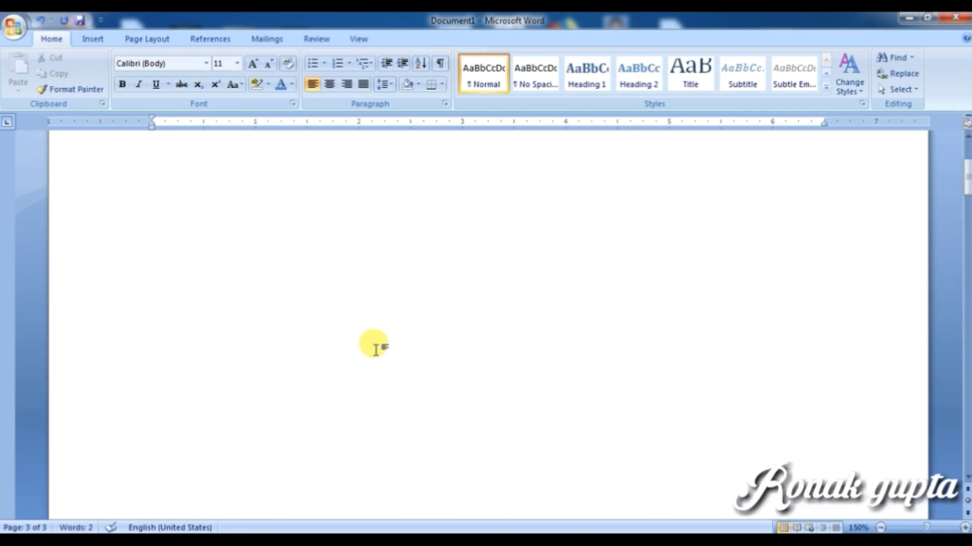
scroll(374, 349, up, 5)
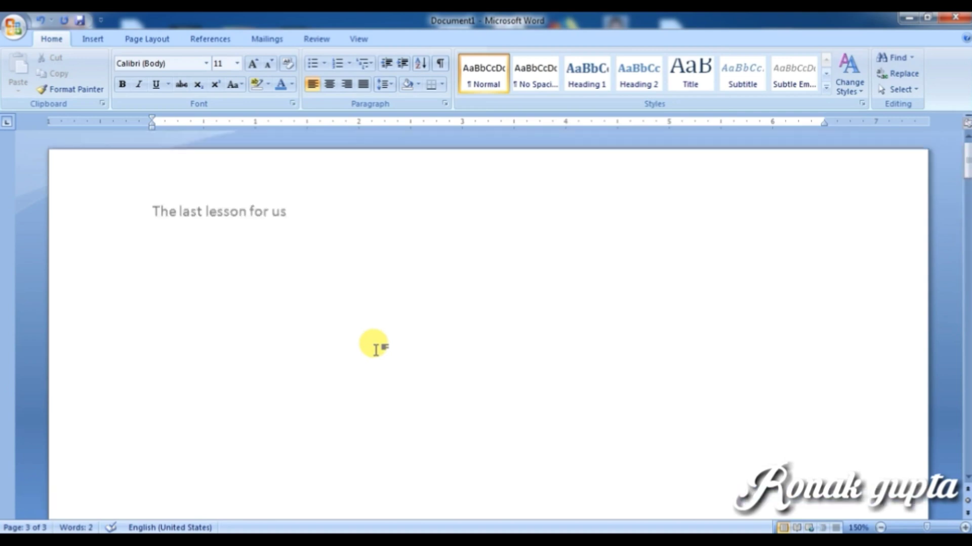
double_click(223, 216)
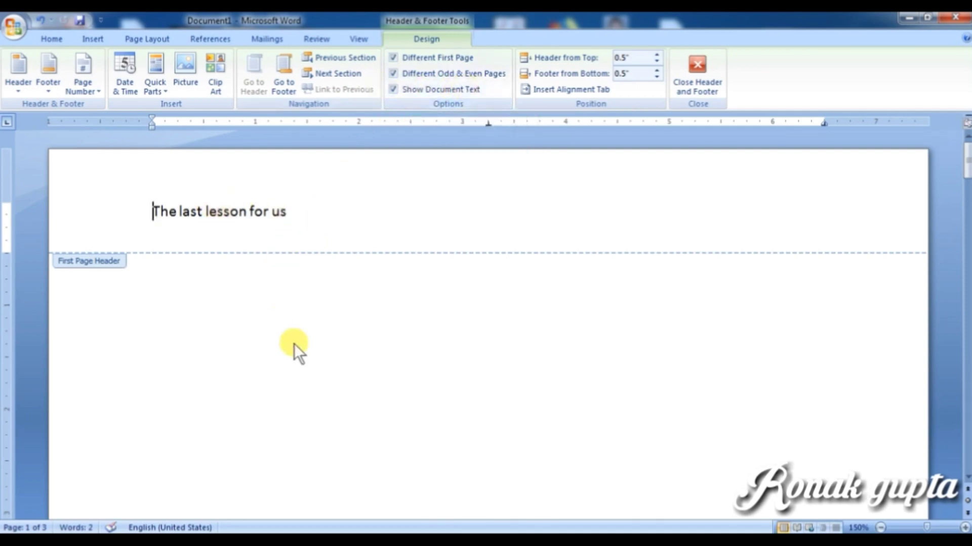
double_click(223, 343)
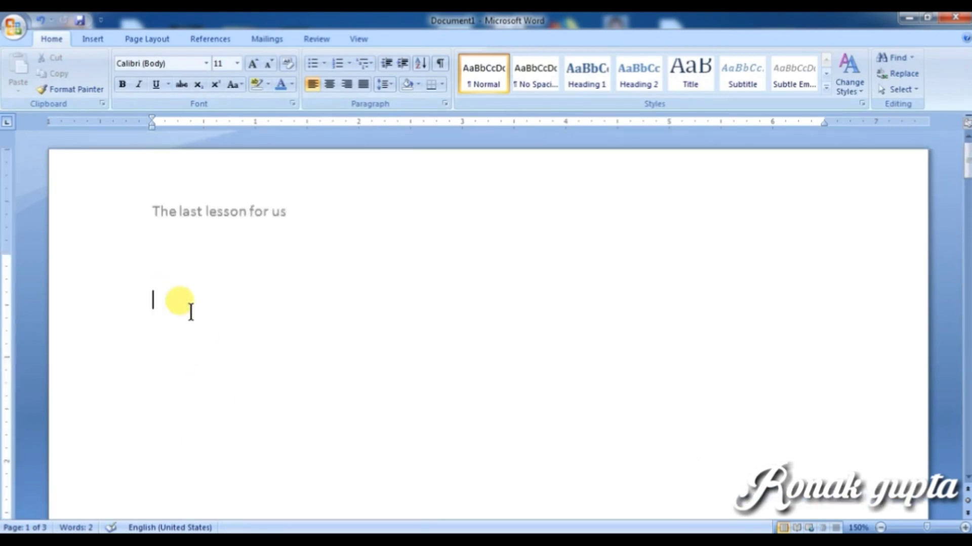
Step: Generate three sample paragraphs on page 1 with =rand(), then reopen the first-page header
text(=rand()
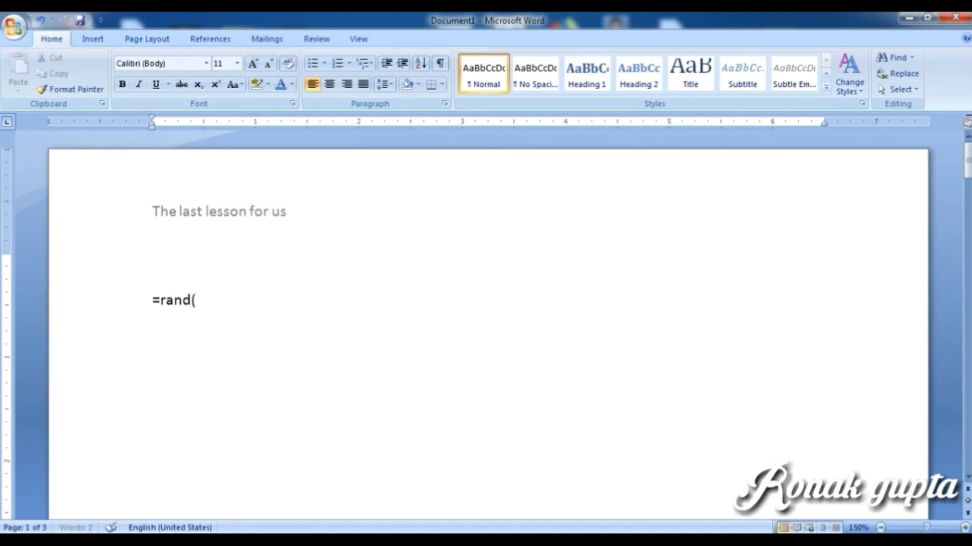
text())
key(Return)
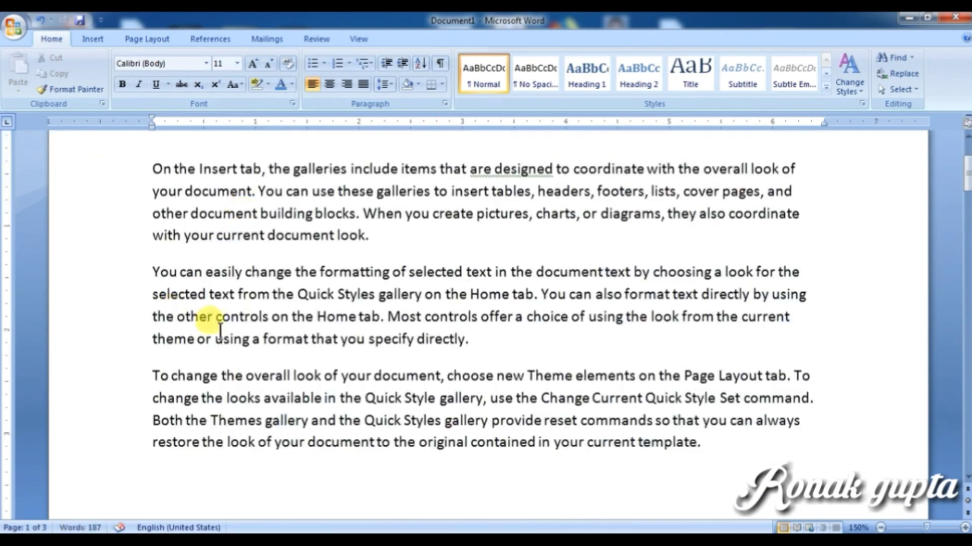
scroll(196, 373, up, 1)
scroll(261, 369, up, 1)
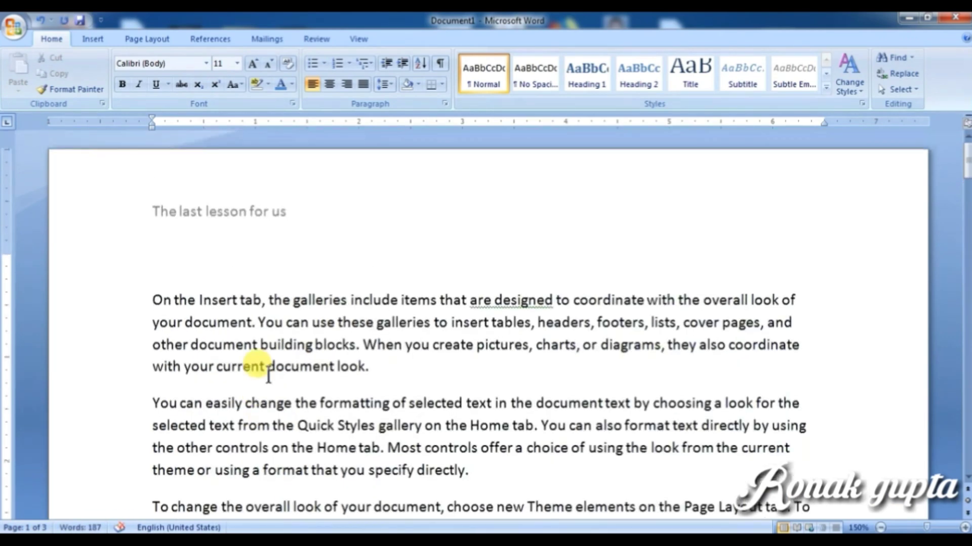
double_click(222, 211)
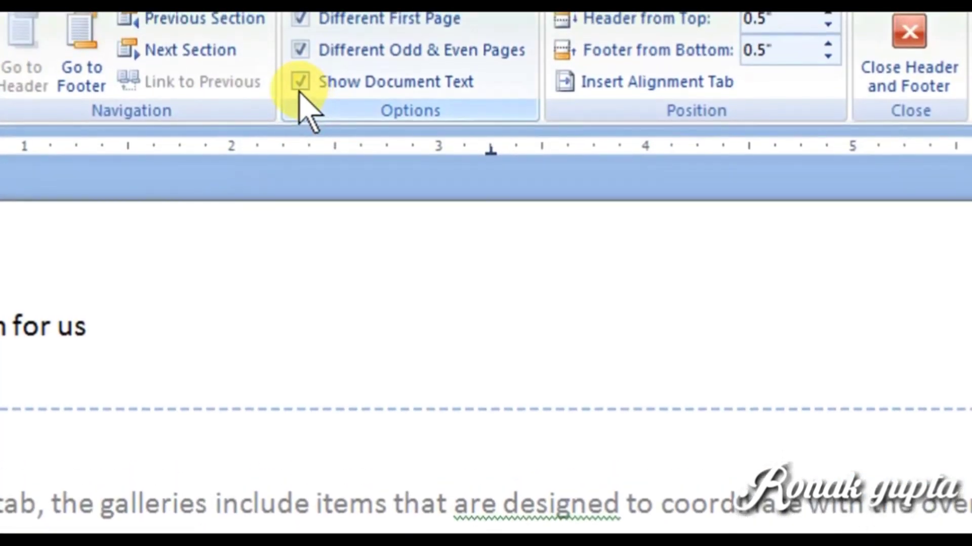
click(300, 87)
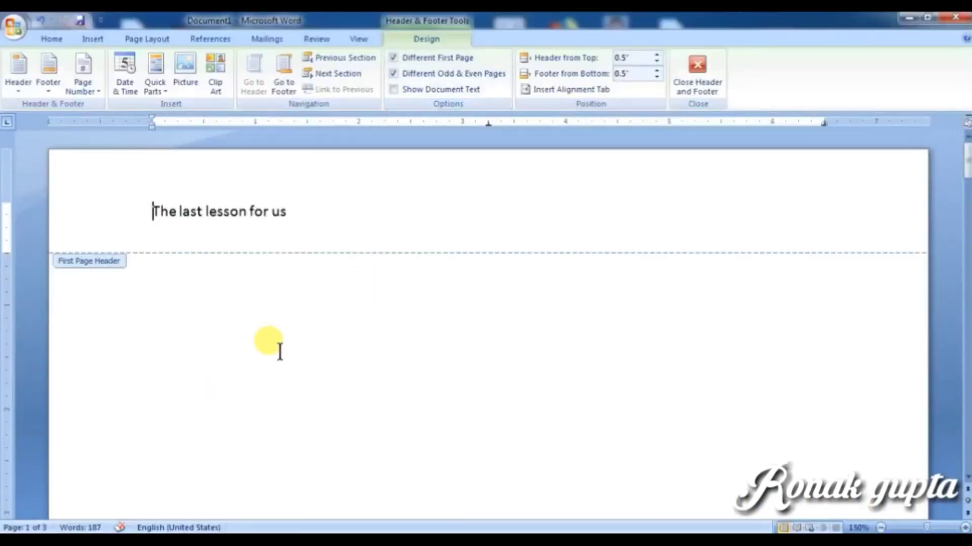
click(395, 89)
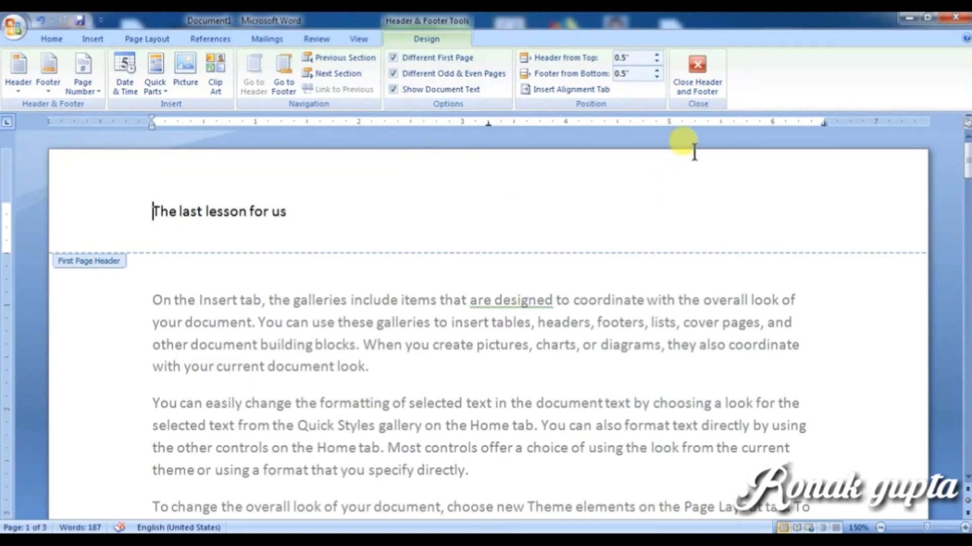
Step: Remove the 'The last lesson for us' header via Insert > Header > Remove Header, then open the Footer gallery
click(697, 78)
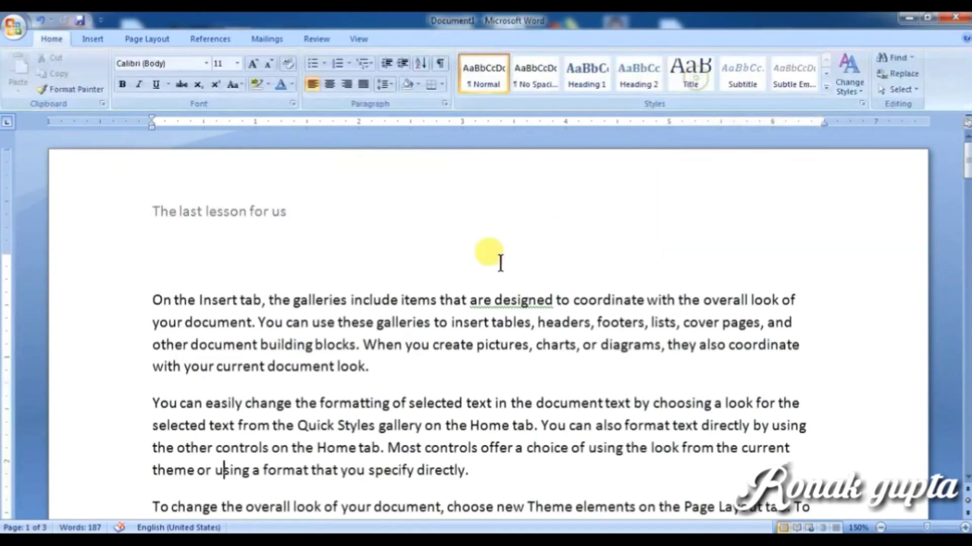
click(102, 38)
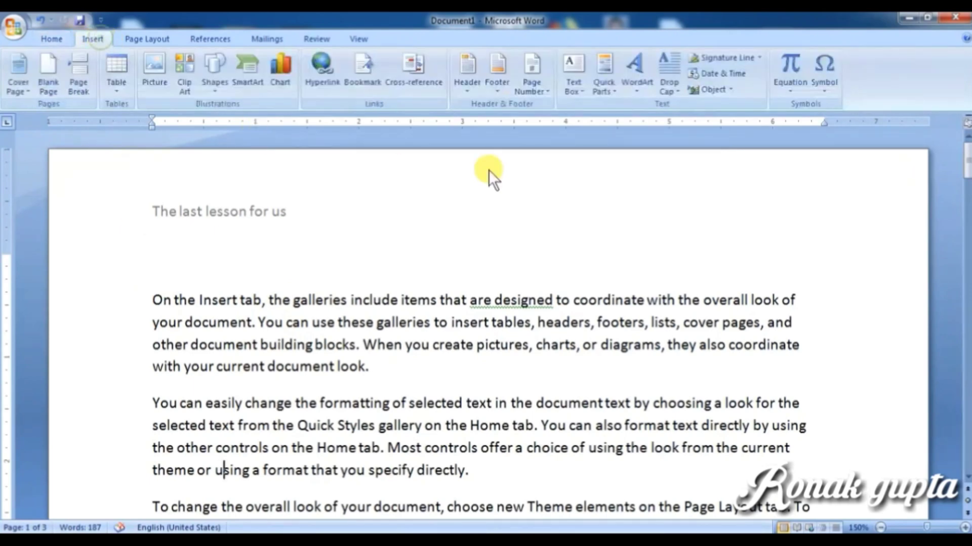
scroll(385, 420, down, 10)
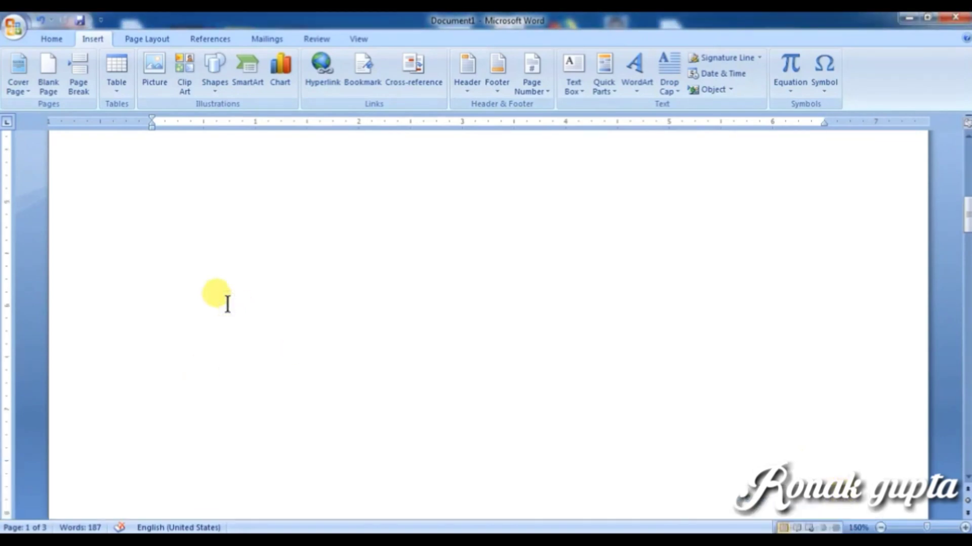
scroll(226, 299, up, 15)
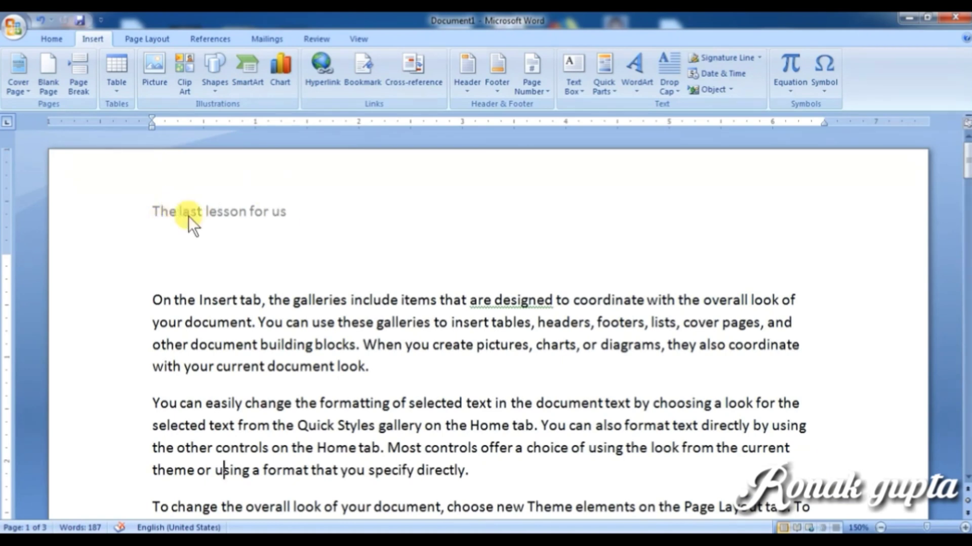
click(466, 90)
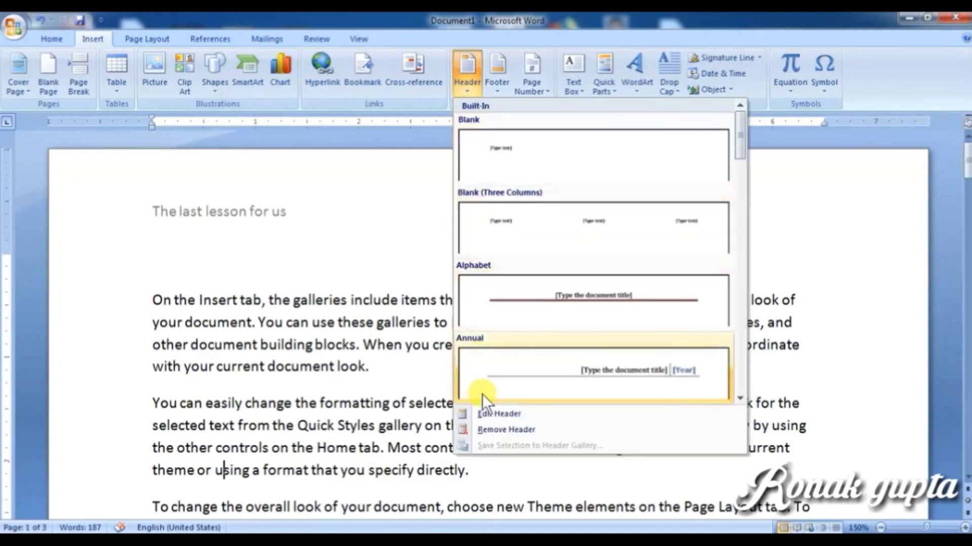
click(500, 431)
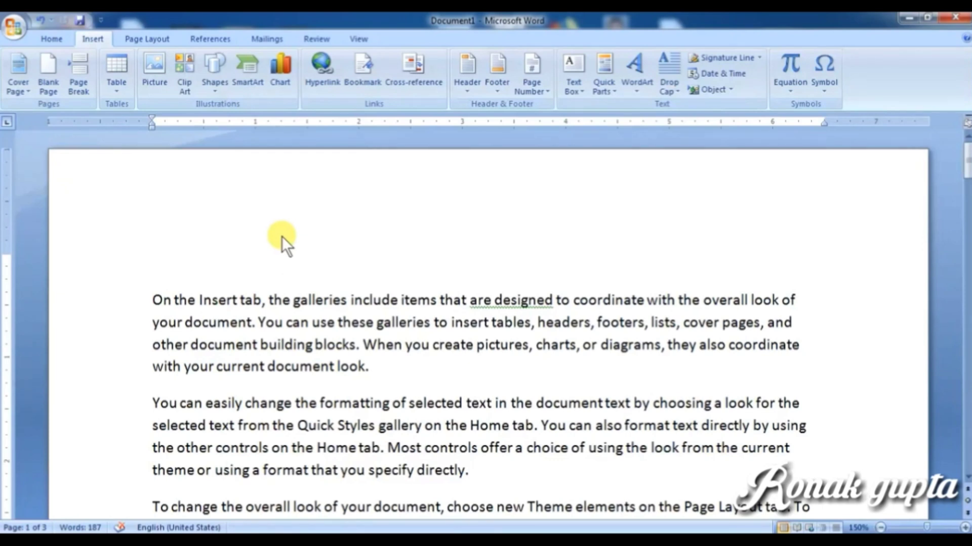
click(490, 89)
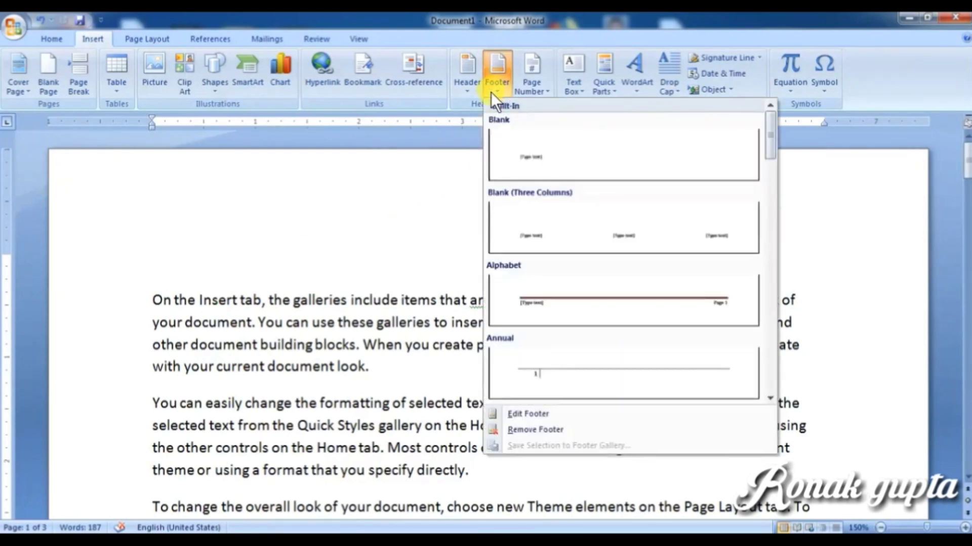
Step: Insert the Alphabet footer with the text 'The yes boss' and close footer editing
click(533, 303)
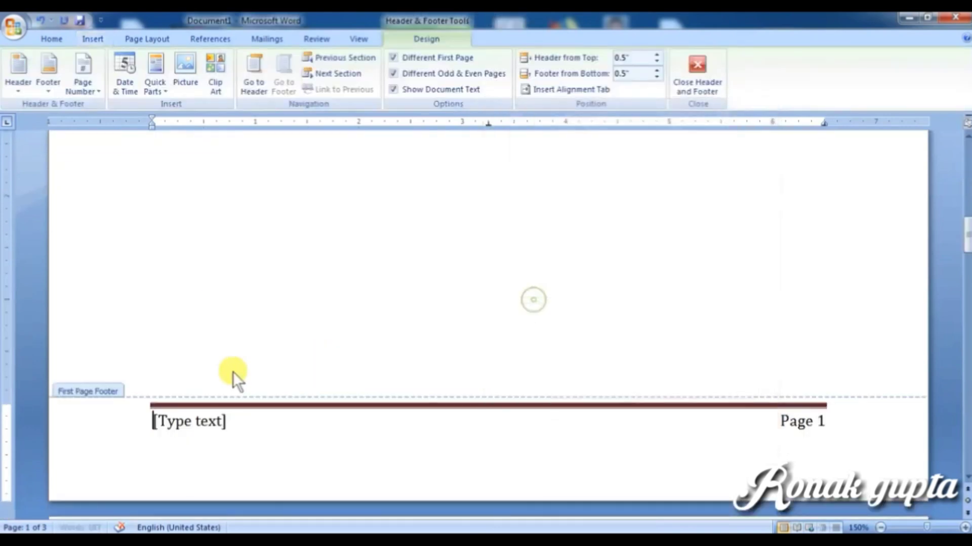
click(214, 426)
text(the yes)
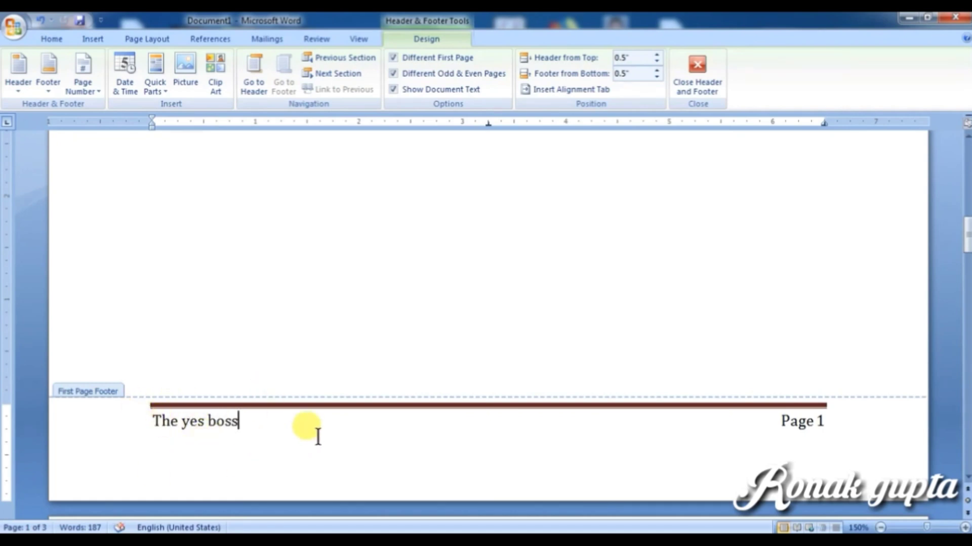
scroll(317, 437, up, 10)
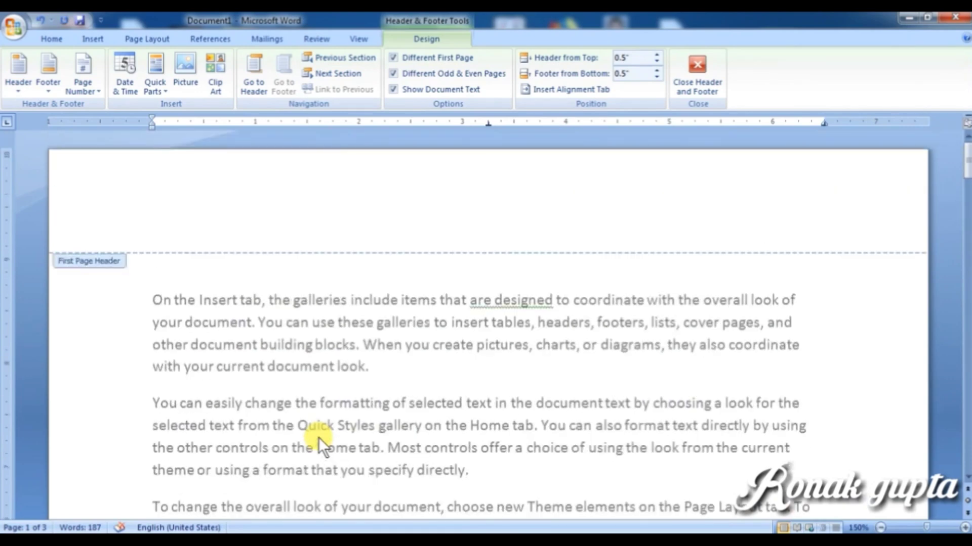
scroll(497, 259, down, 4)
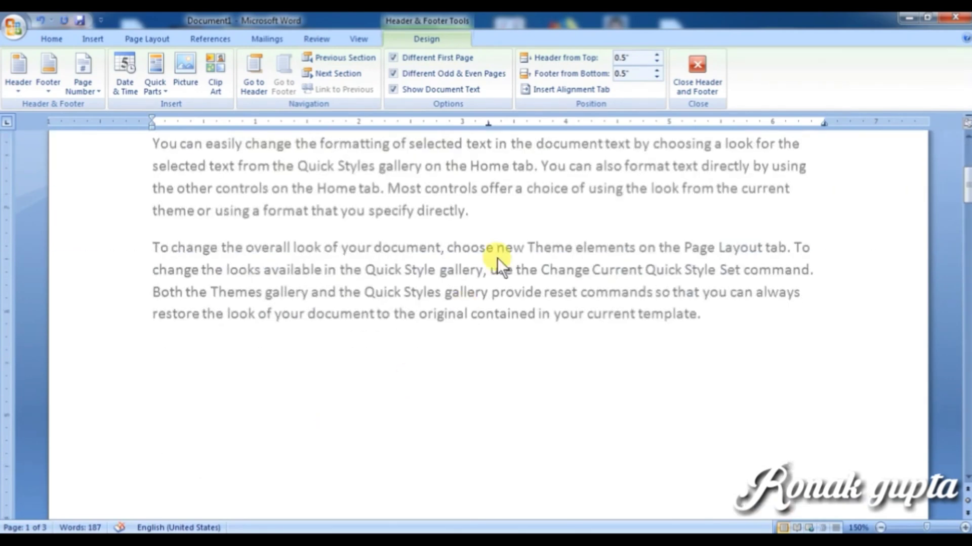
click(699, 71)
scroll(202, 377, down, 7)
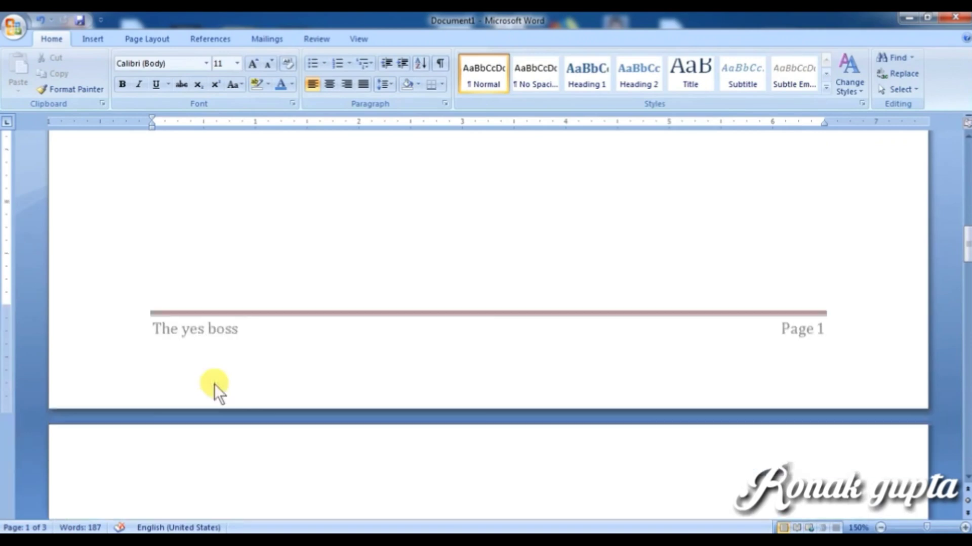
Step: Turn off Different Odd & Even Pages in the page 1 footer and close footer editing
scroll(214, 384, down, 5)
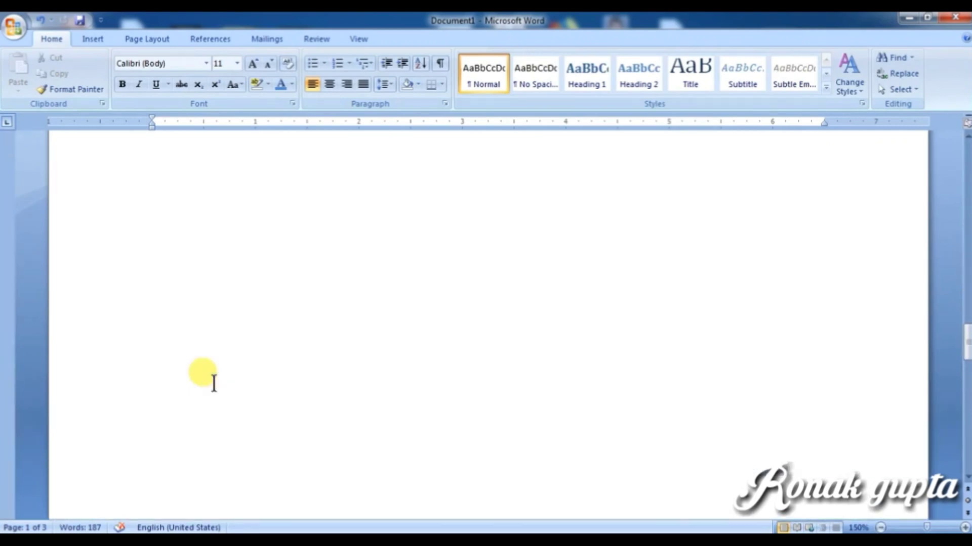
scroll(214, 384, down, 3)
scroll(284, 314, up, 10)
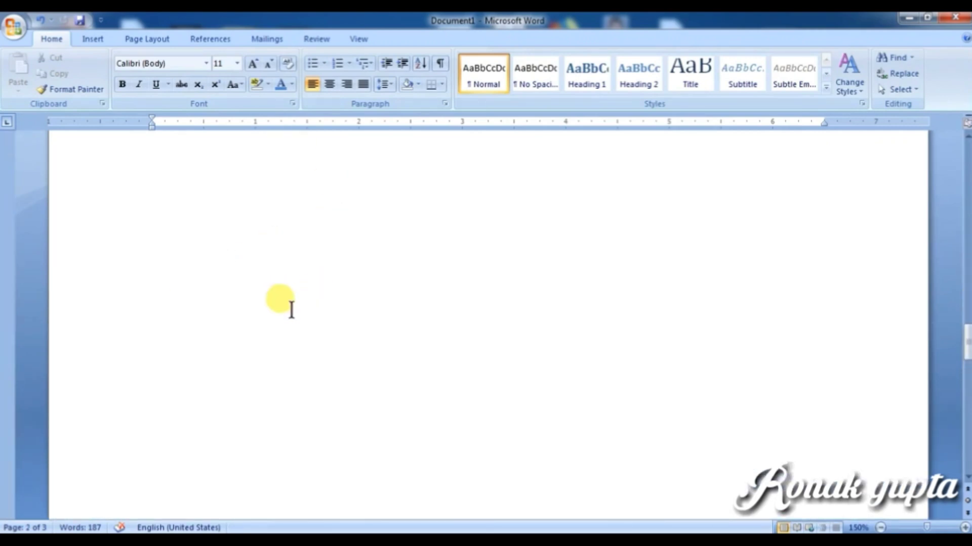
scroll(286, 324, up, 2)
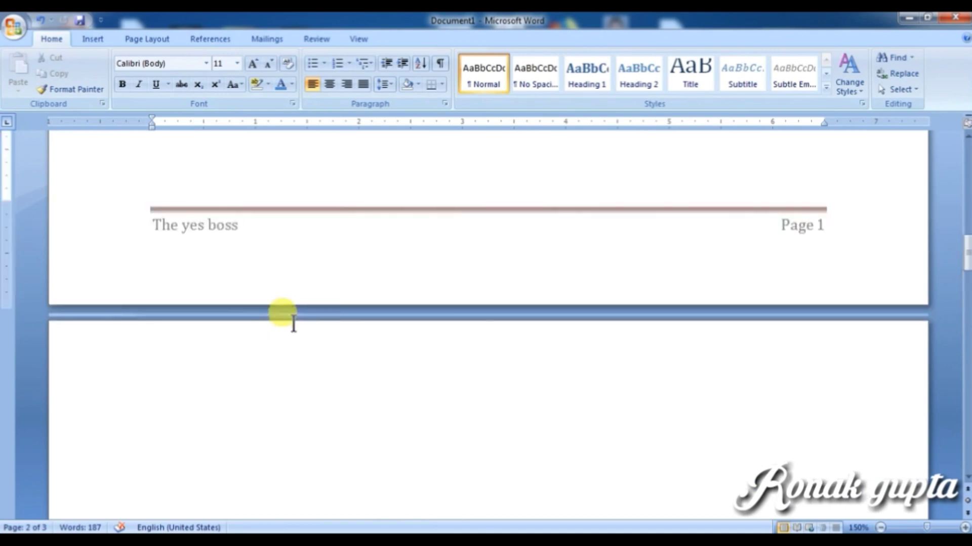
double_click(208, 223)
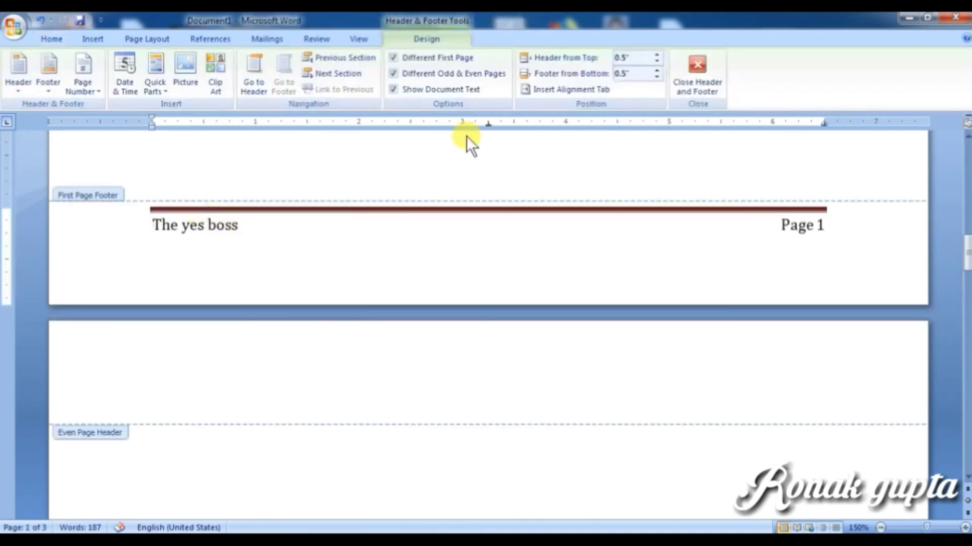
click(391, 71)
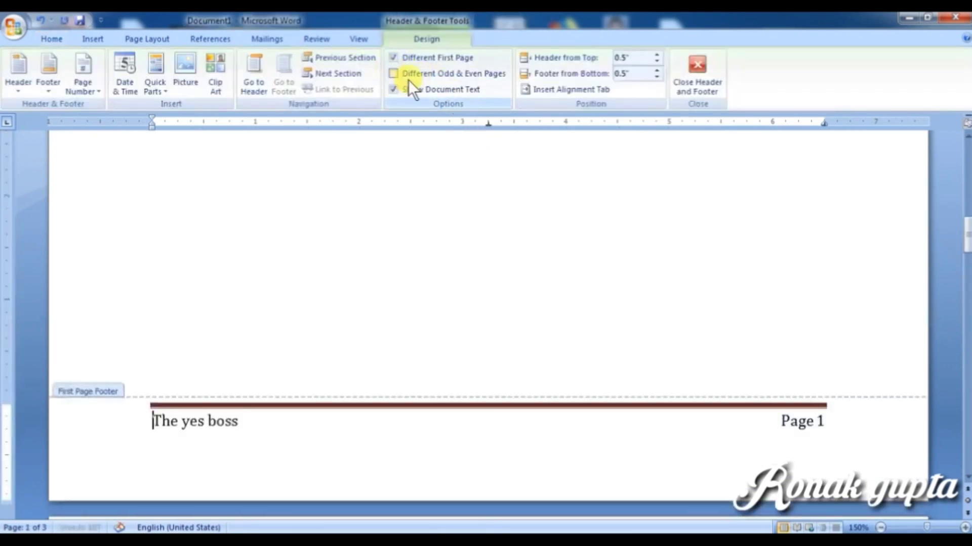
click(715, 83)
Step: Turn off Different First Page from the page 2 footer and close footer editing
scroll(397, 435, down, 6)
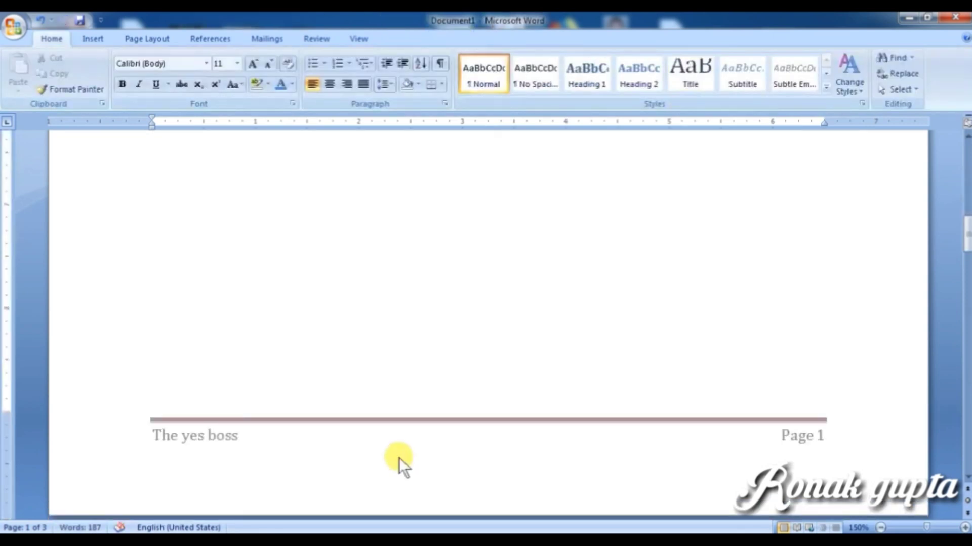
scroll(399, 457, down, 5)
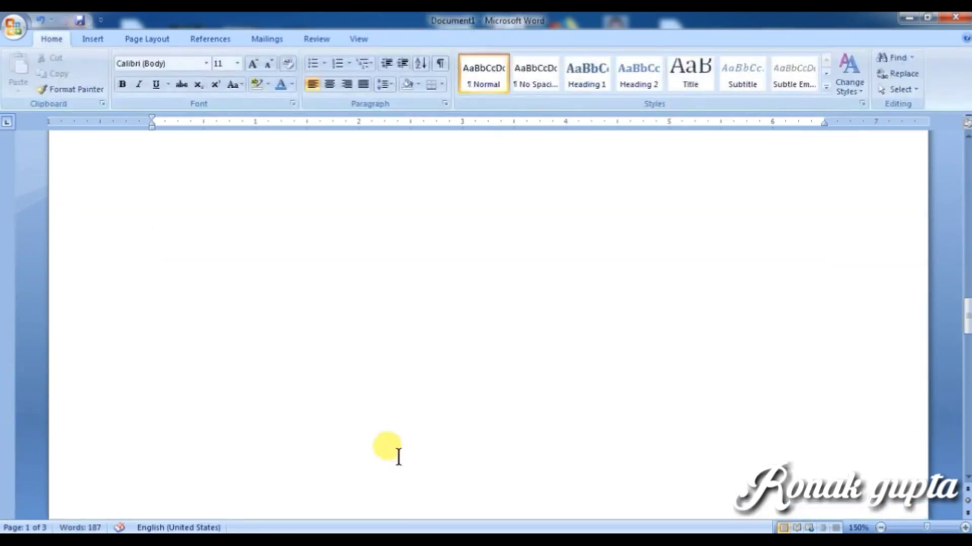
scroll(398, 457, up, 3)
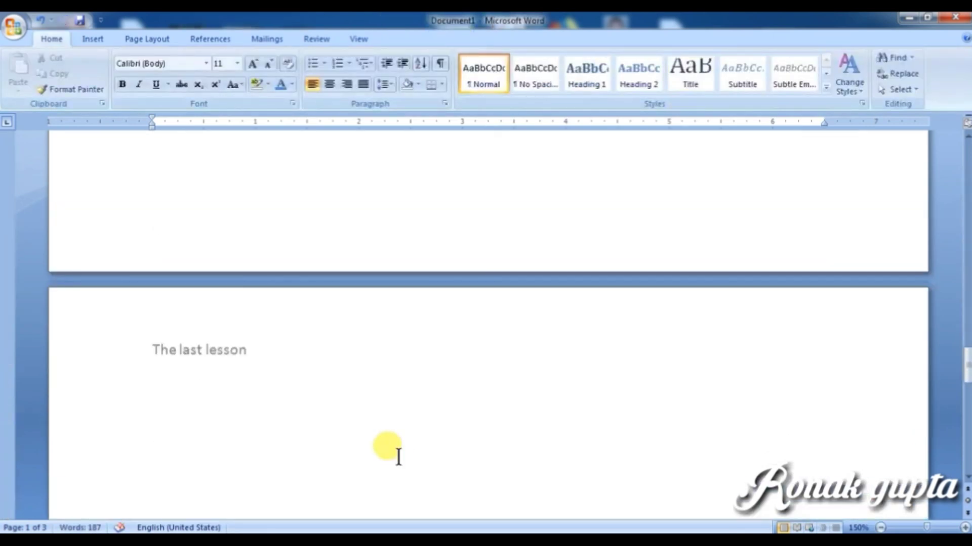
click(227, 192)
scroll(229, 227, up, 3)
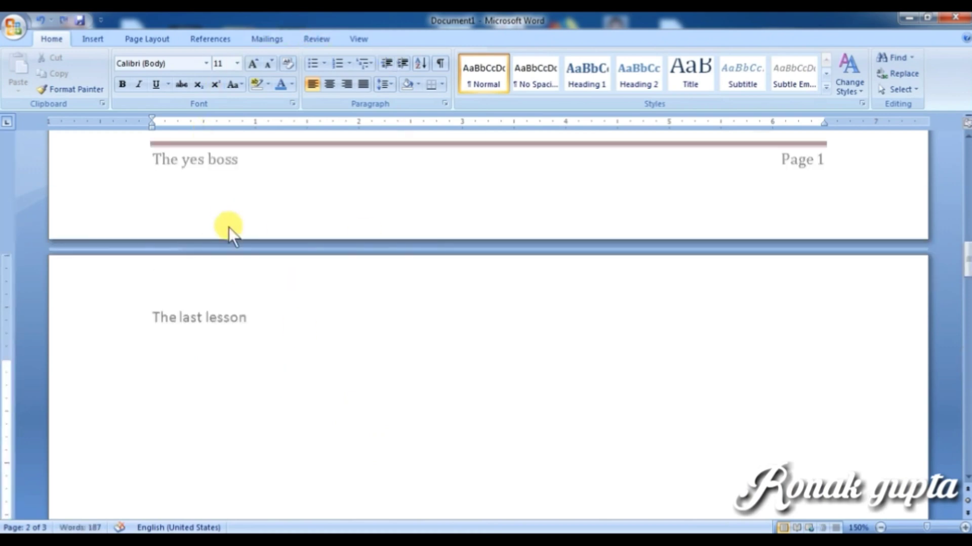
double_click(205, 158)
click(421, 56)
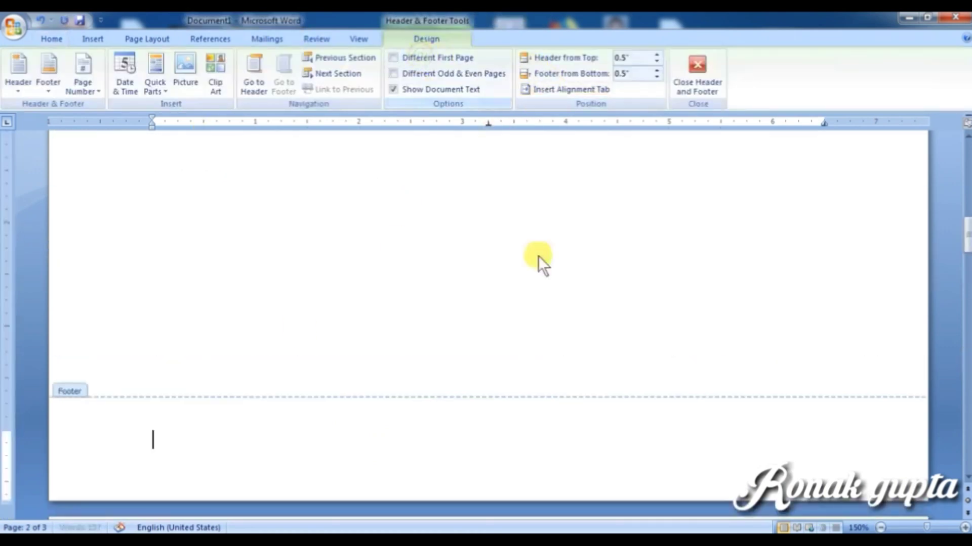
click(695, 76)
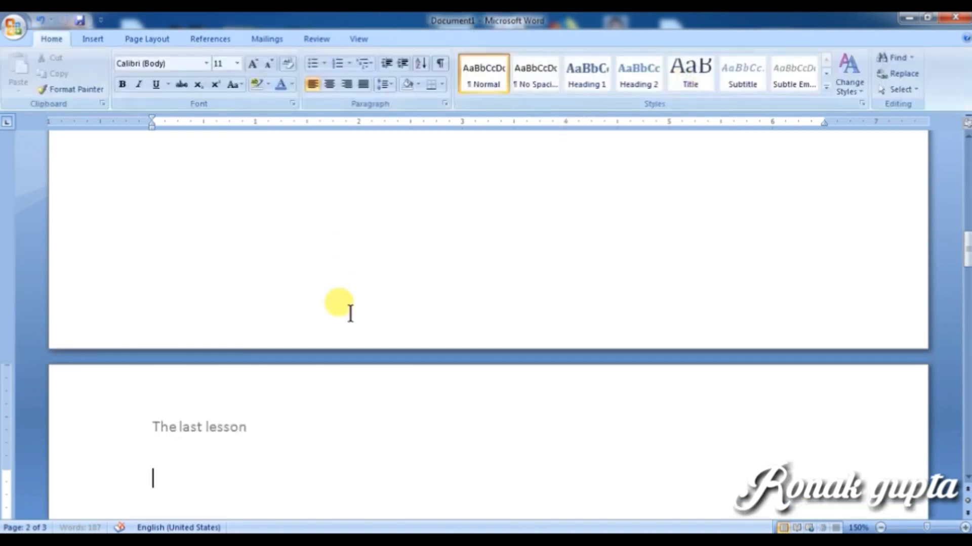
scroll(350, 312, down, 3)
scroll(310, 343, up, 8)
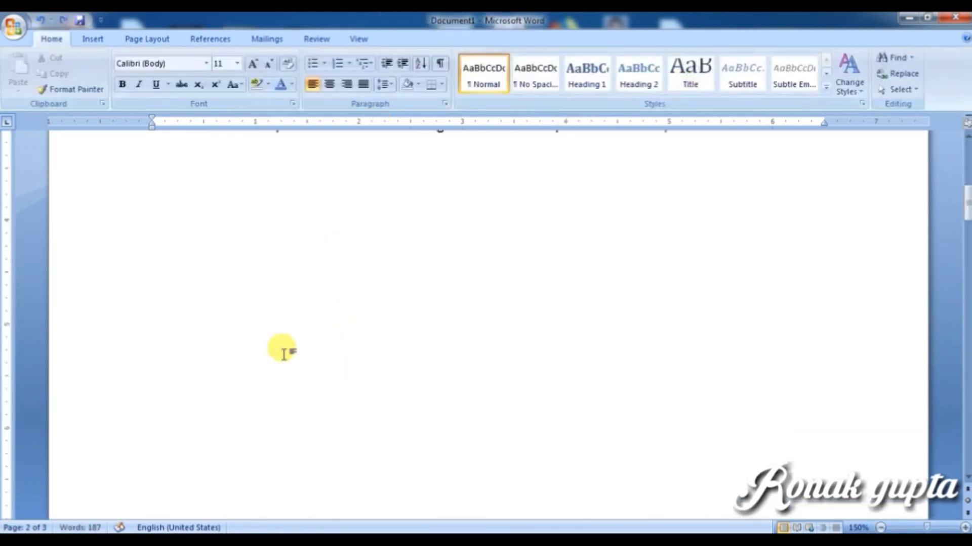
Step: Remove the document's footer via Insert > Footer > Remove Footer
scroll(284, 353, up, 10)
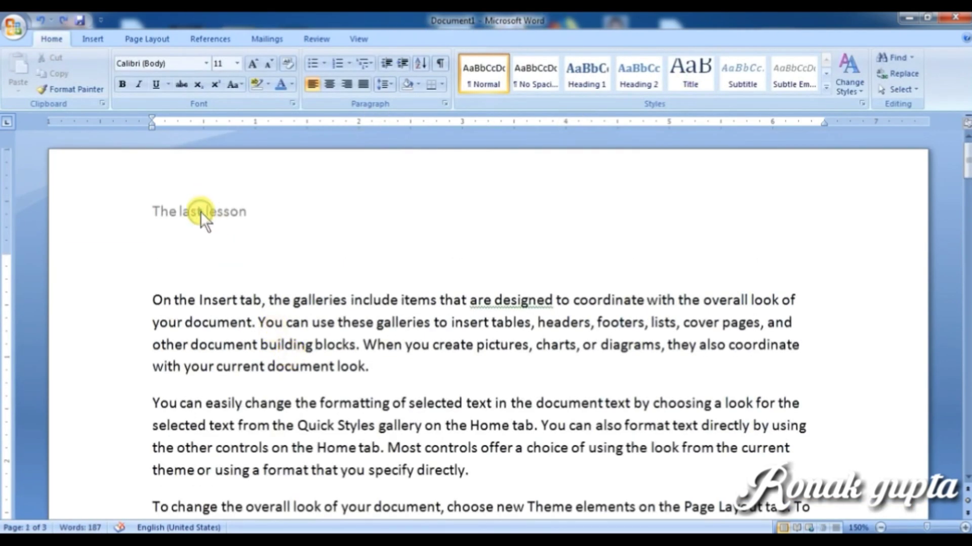
double_click(201, 212)
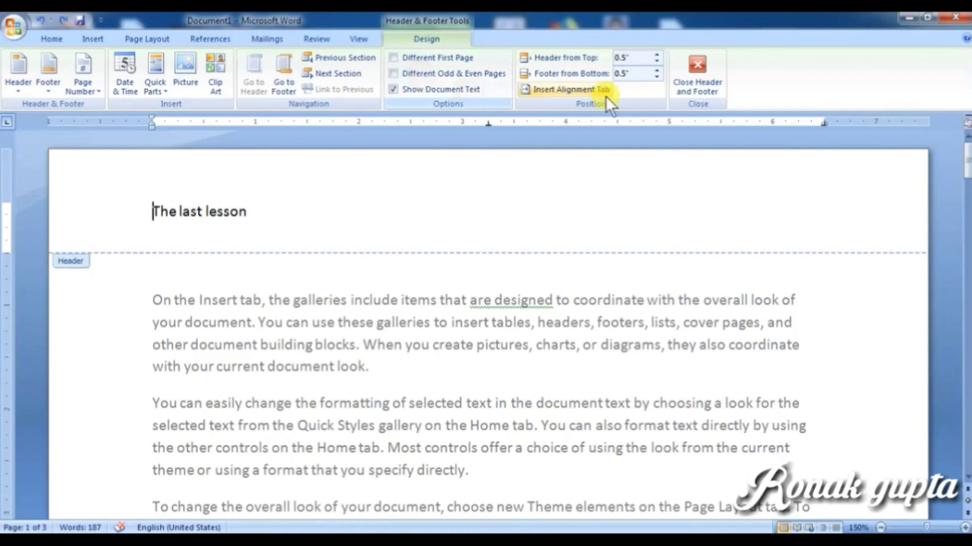
click(691, 75)
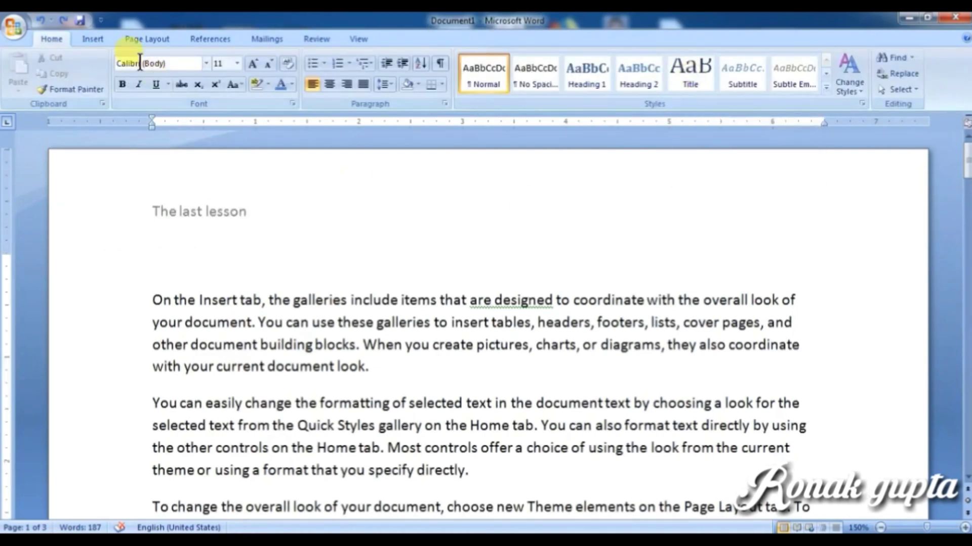
click(85, 40)
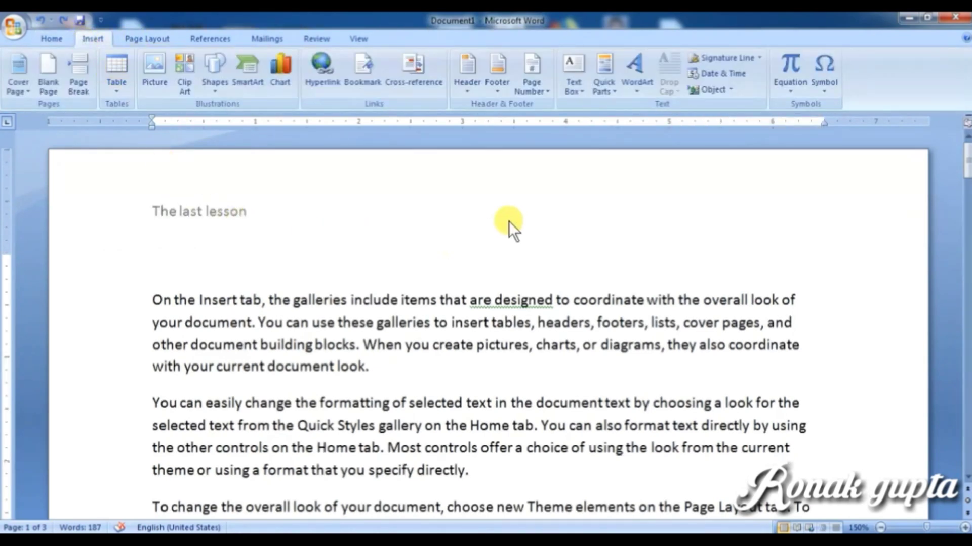
click(499, 86)
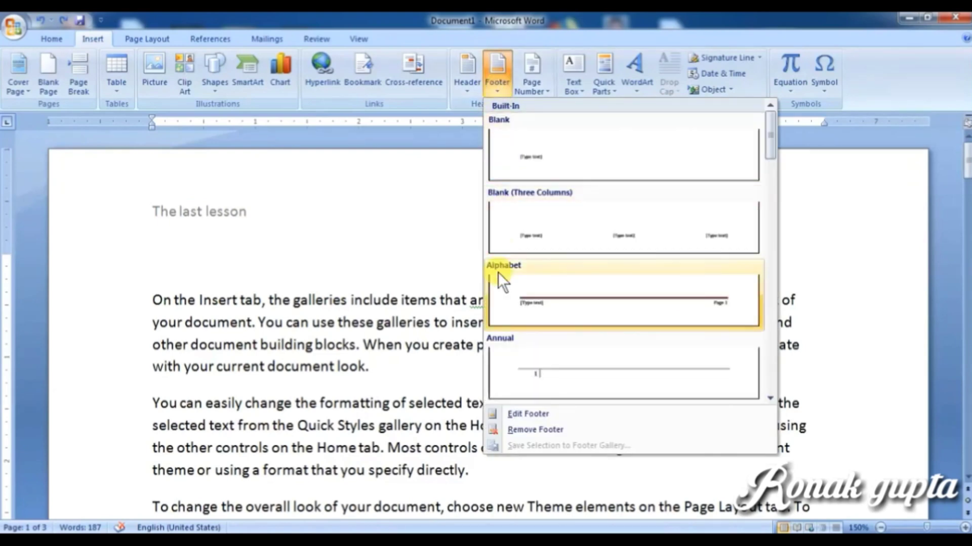
click(535, 431)
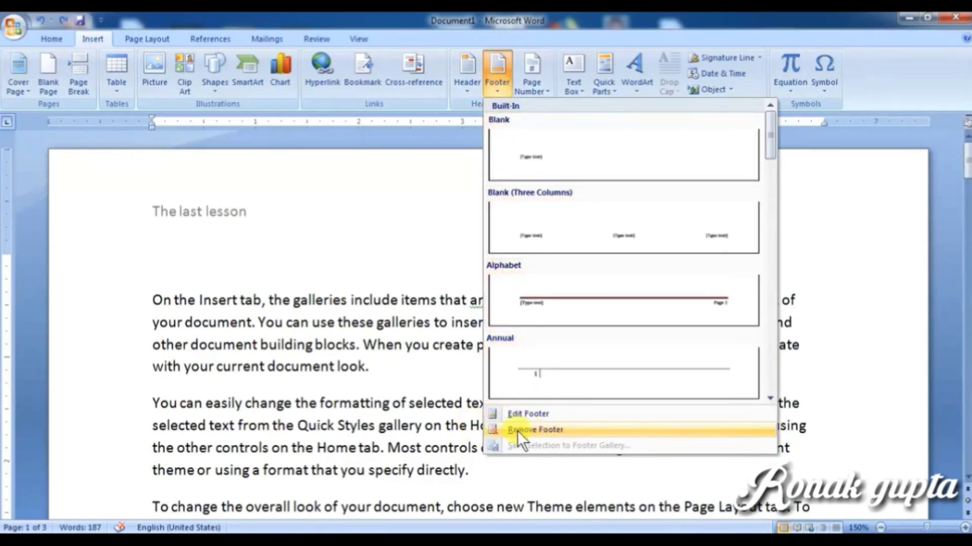
Step: Remove the 'The last lesson' header via Header > Remove Header and return to page 1's top
scroll(253, 339, down, 10)
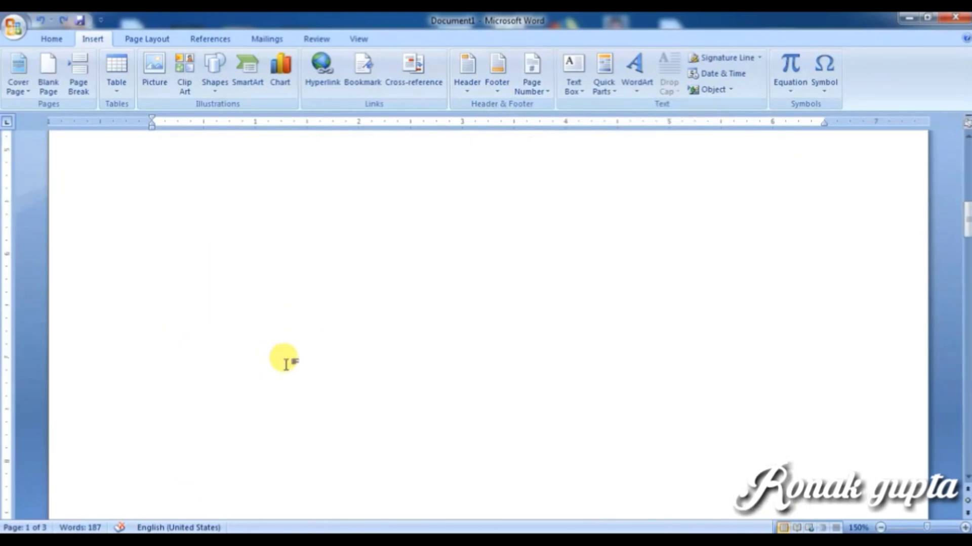
scroll(283, 362, down, 3)
scroll(234, 336, down, 5)
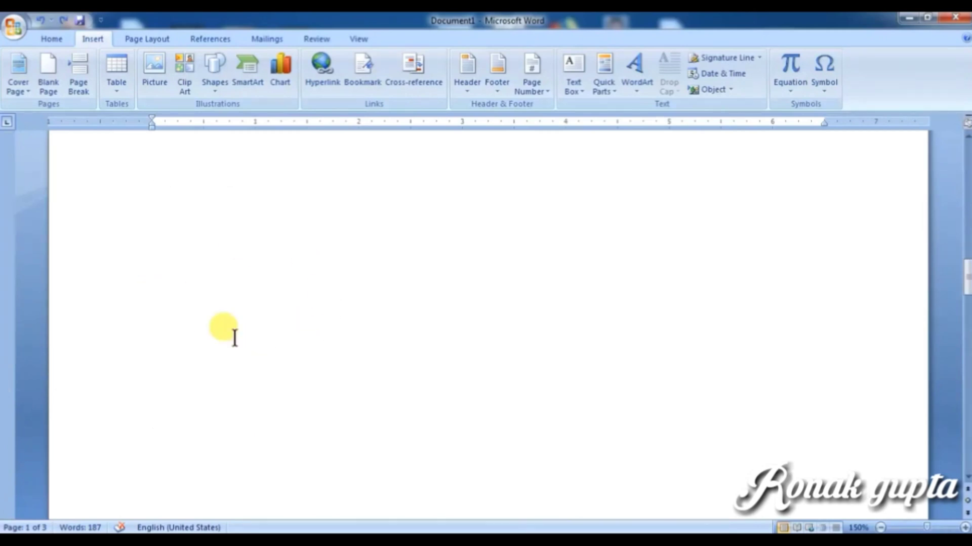
scroll(235, 336, down, 5)
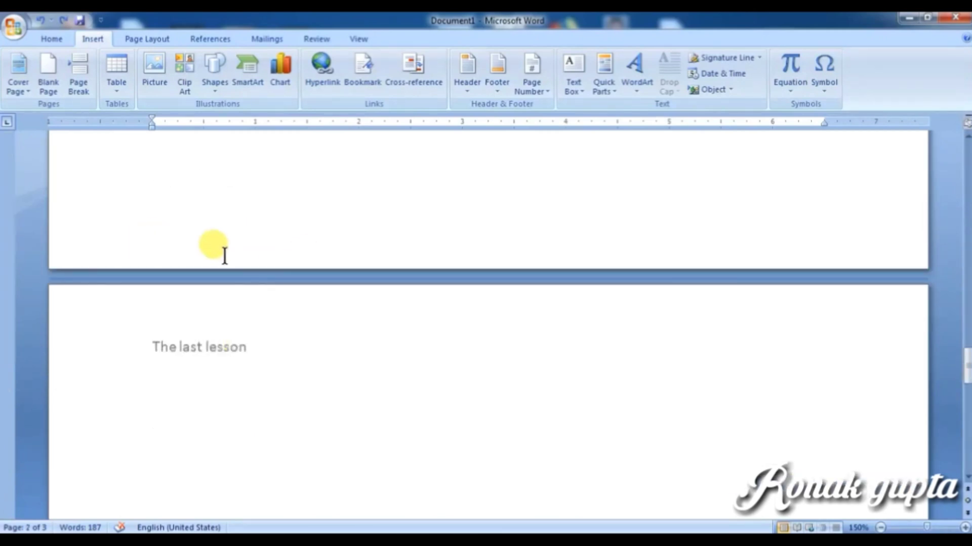
scroll(225, 255, up, 3)
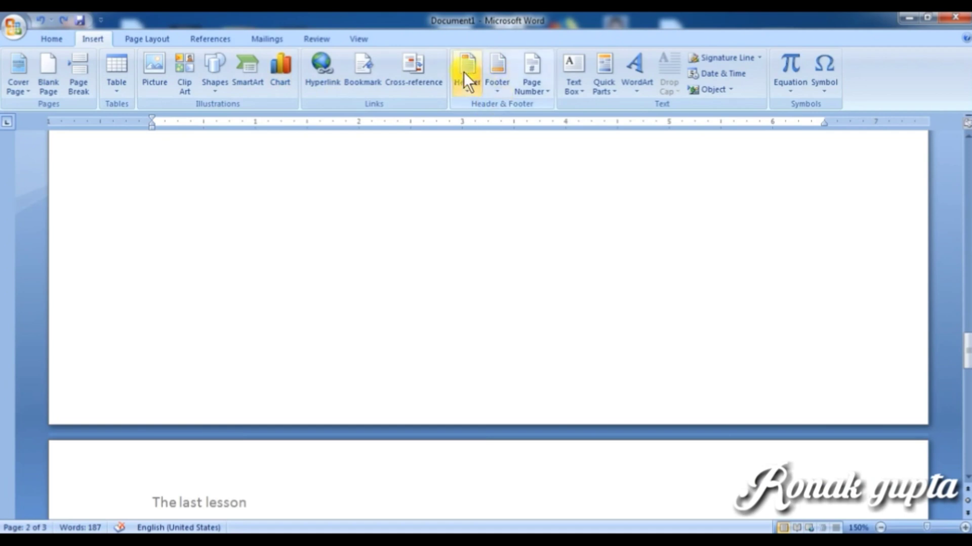
click(463, 71)
click(494, 429)
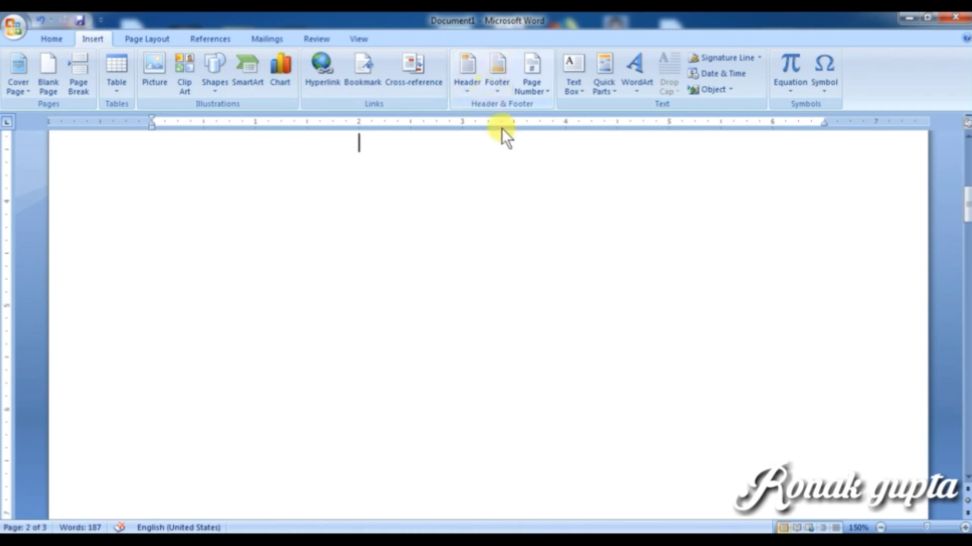
scroll(476, 248, up, 10)
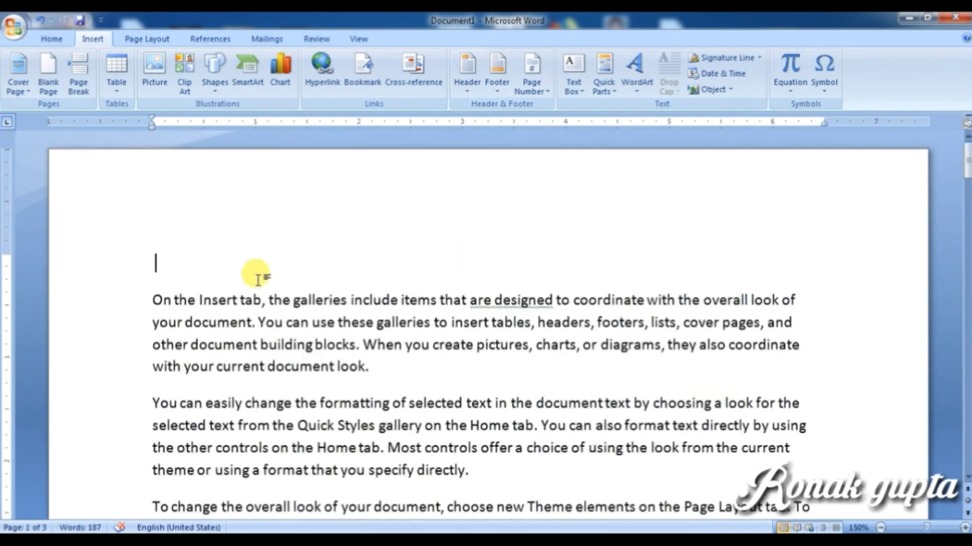
Step: Remove the blank line above the first paragraph and add a centred Plain Number 2 page number at the page bottom
key(ctrl+z)
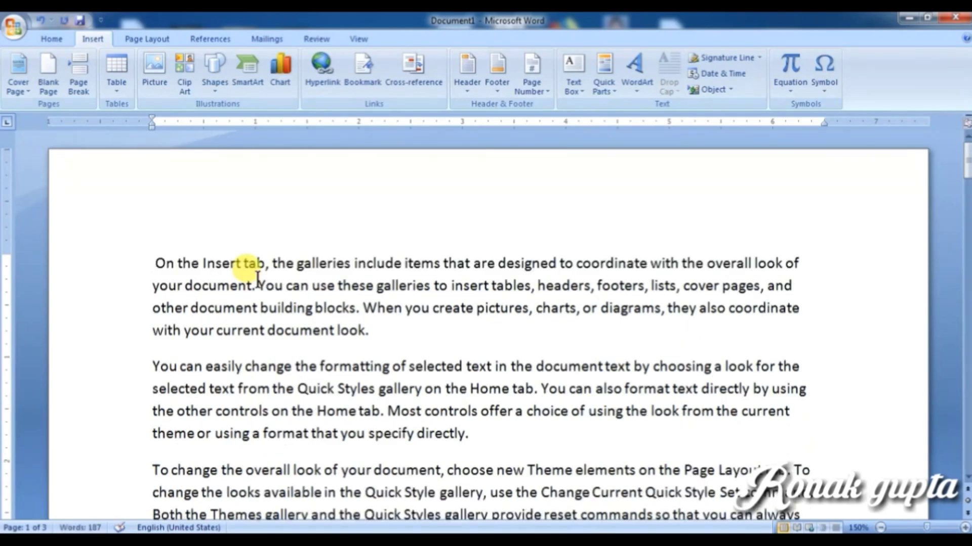
scroll(344, 255, down, 3)
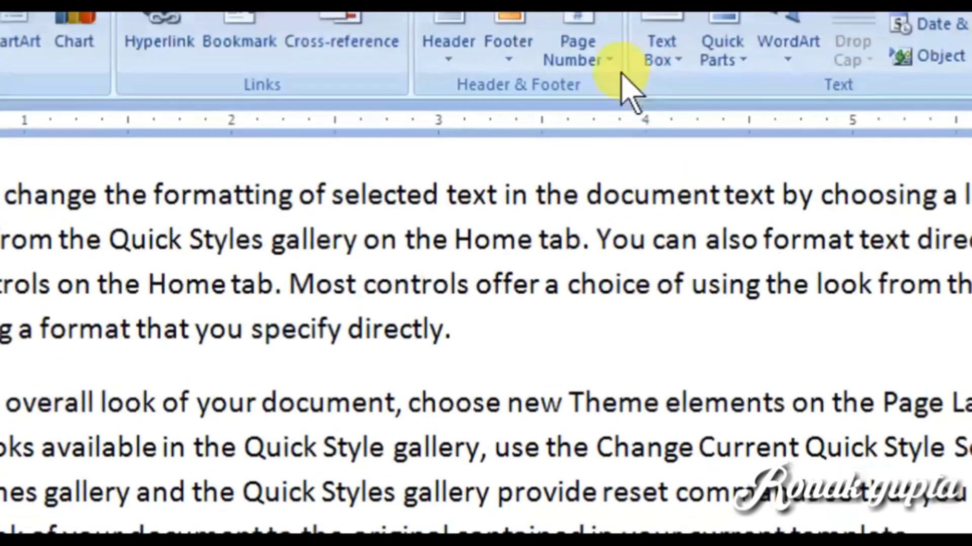
click(587, 53)
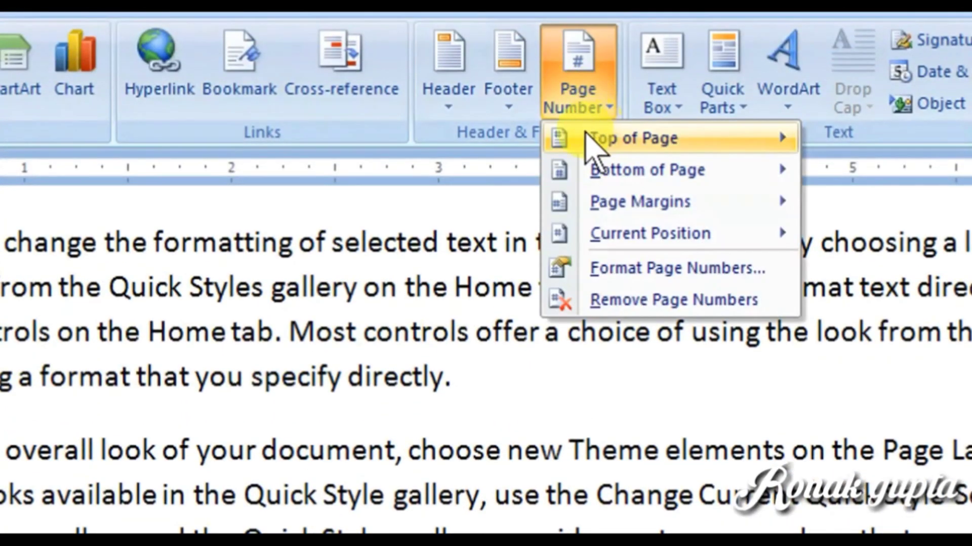
mouse_move(592, 135)
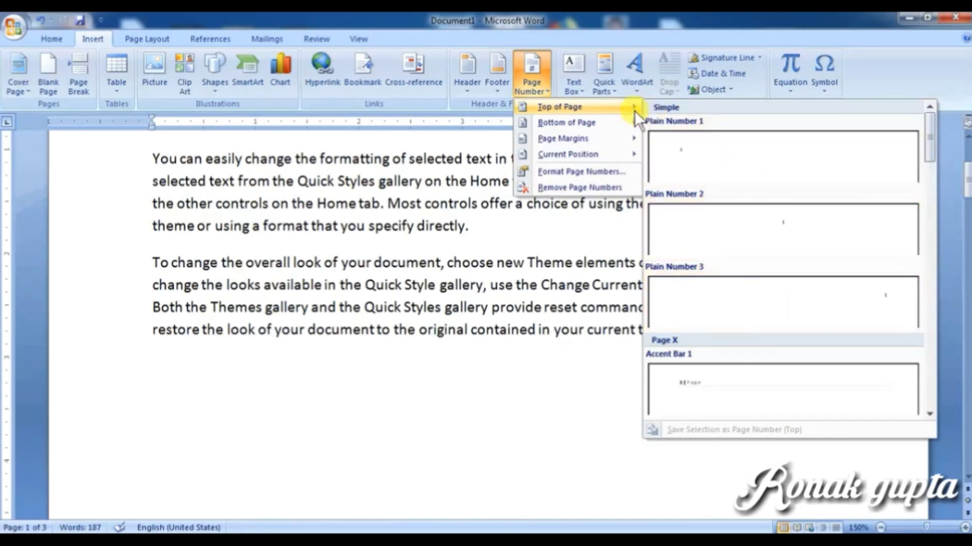
mouse_move(577, 120)
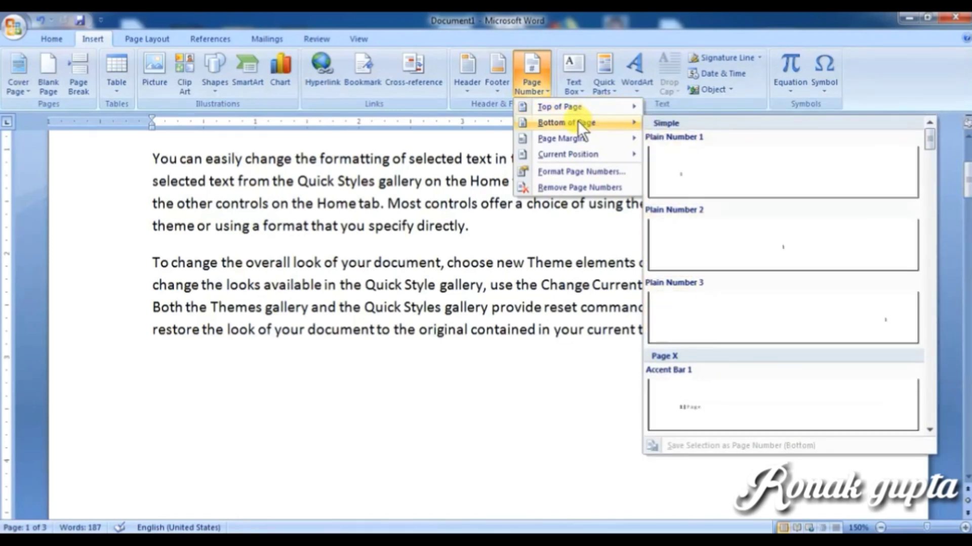
mouse_move(577, 138)
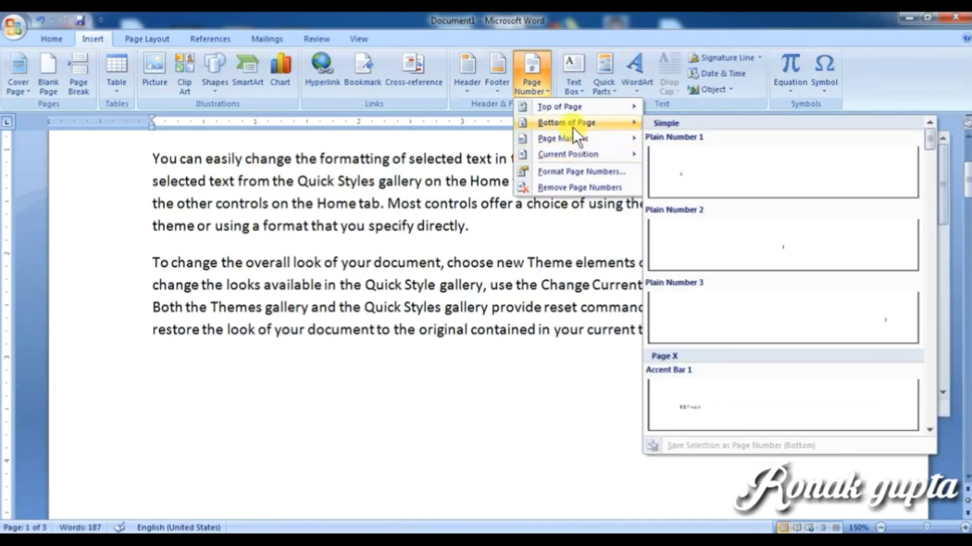
click(750, 241)
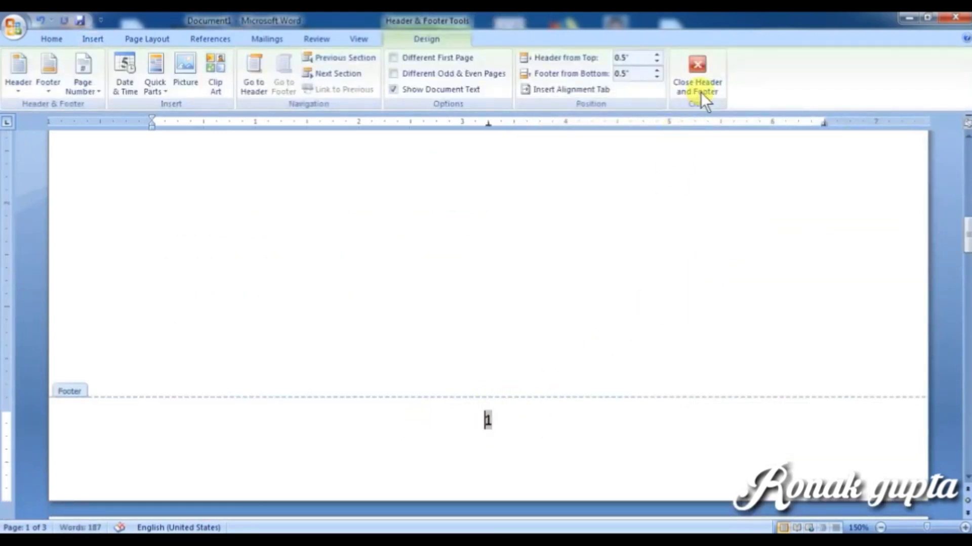
Step: Close footer editing and verify page numbers 1, 2 and 3 at the bottom of each page
click(692, 65)
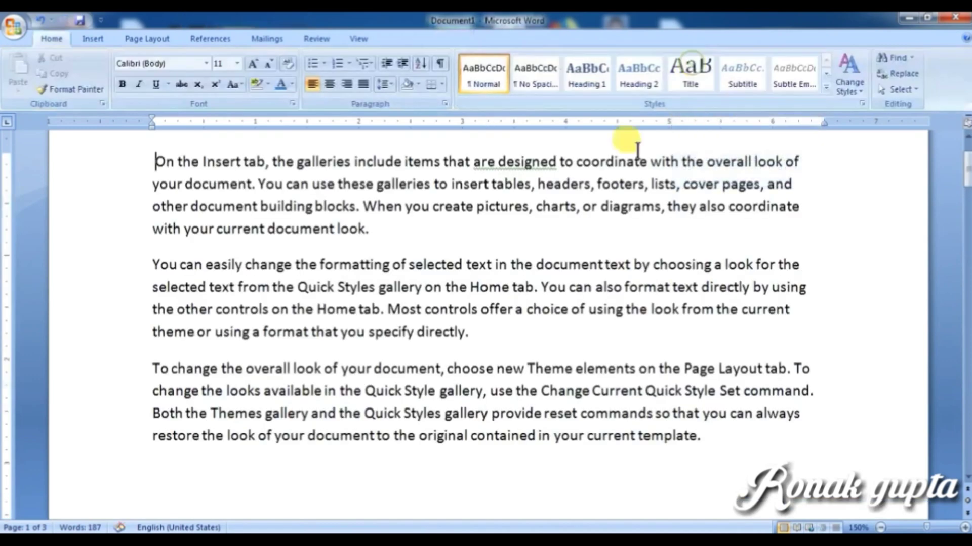
scroll(495, 358, down, 15)
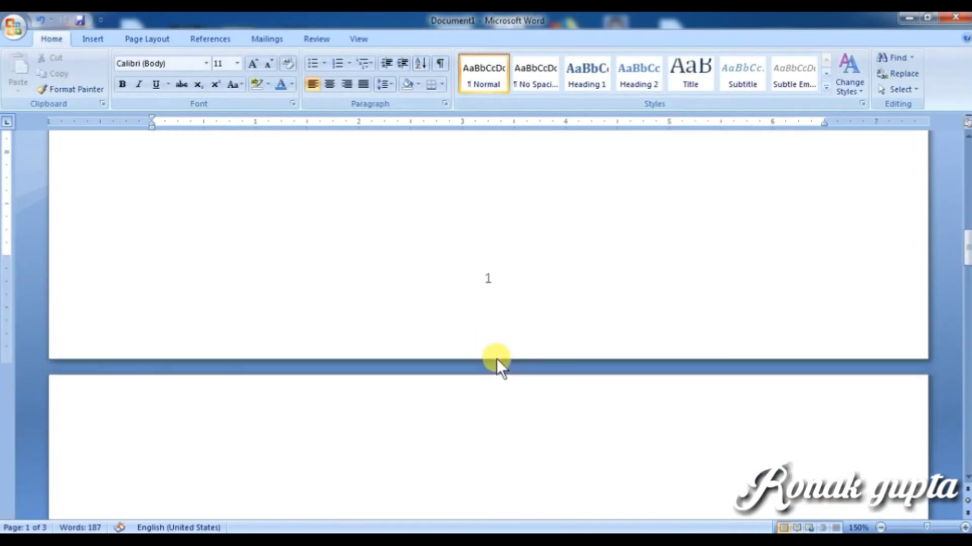
scroll(495, 358, down, 18)
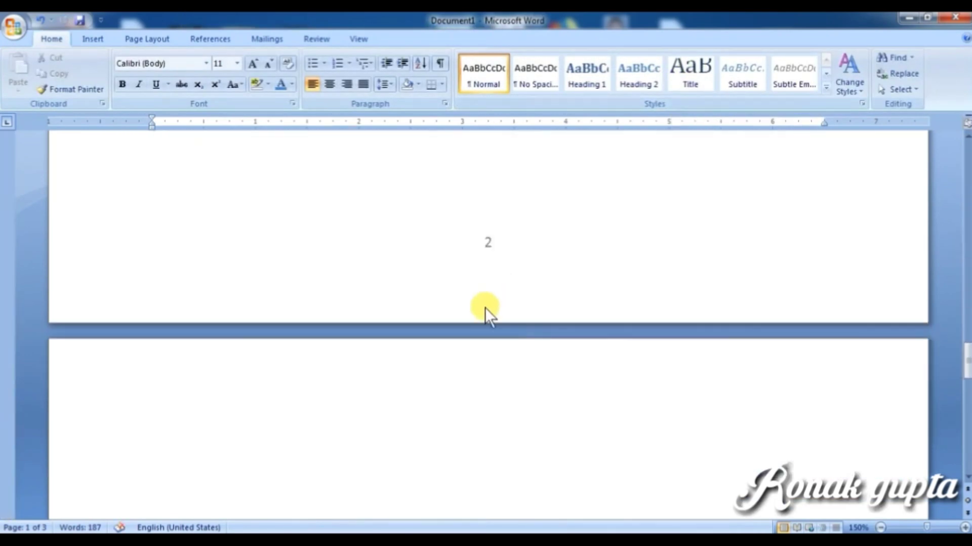
scroll(490, 340, down, 14)
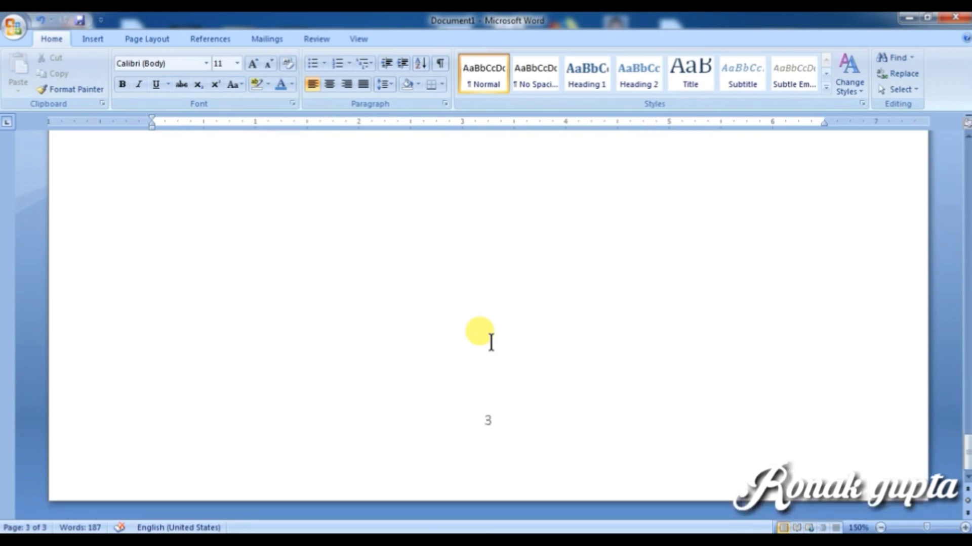
scroll(493, 349, up, 15)
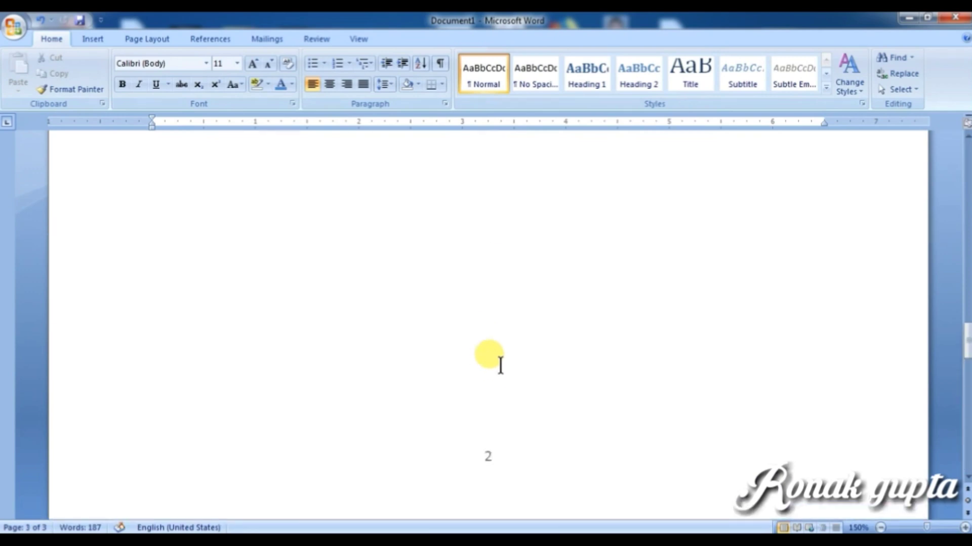
scroll(500, 366, up, 10)
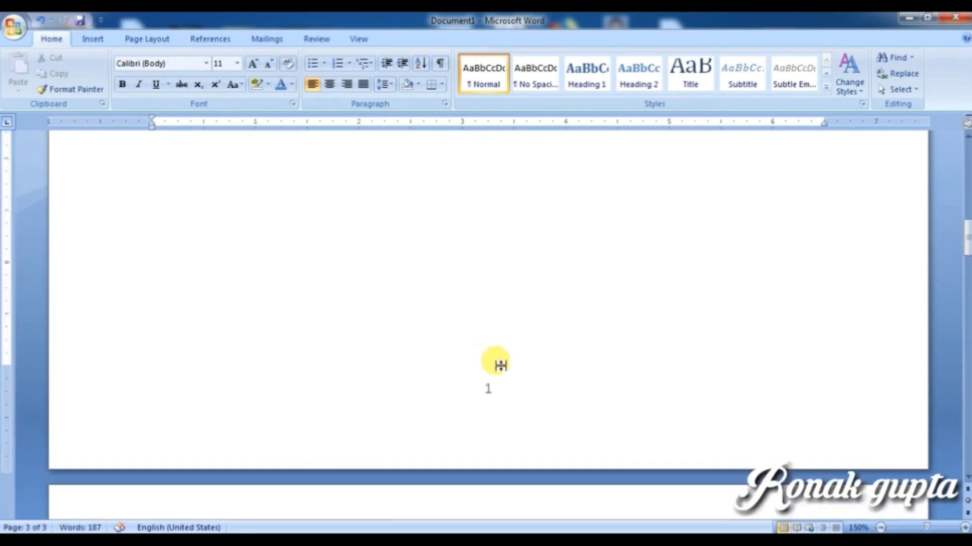
Step: From the page 1 footer, format the page numbers as lowercase Roman numerals (i, ii, iii)
double_click(491, 235)
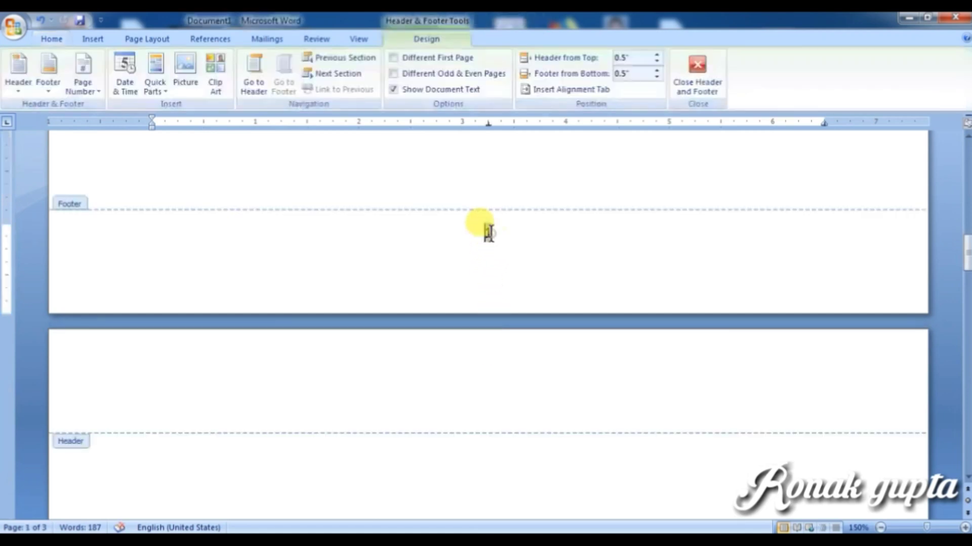
click(91, 40)
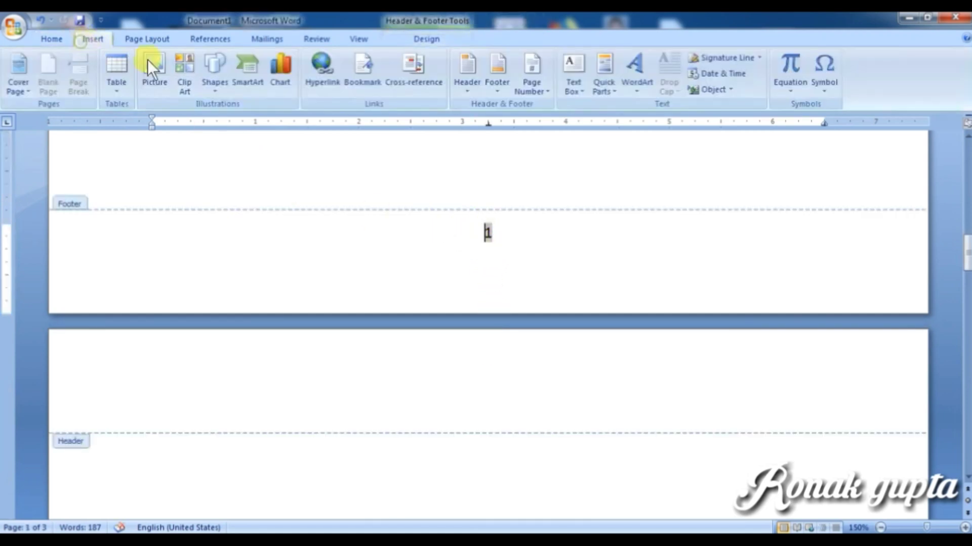
click(526, 81)
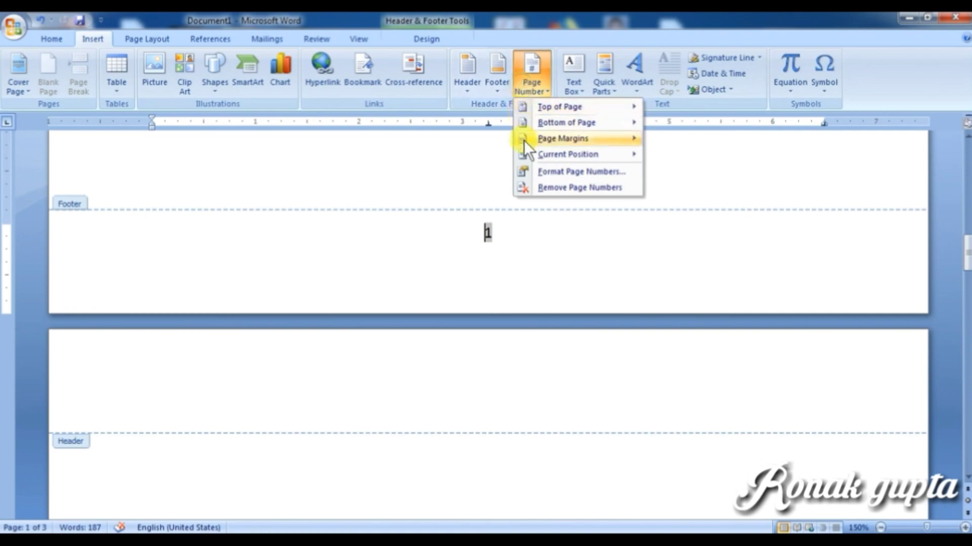
click(590, 172)
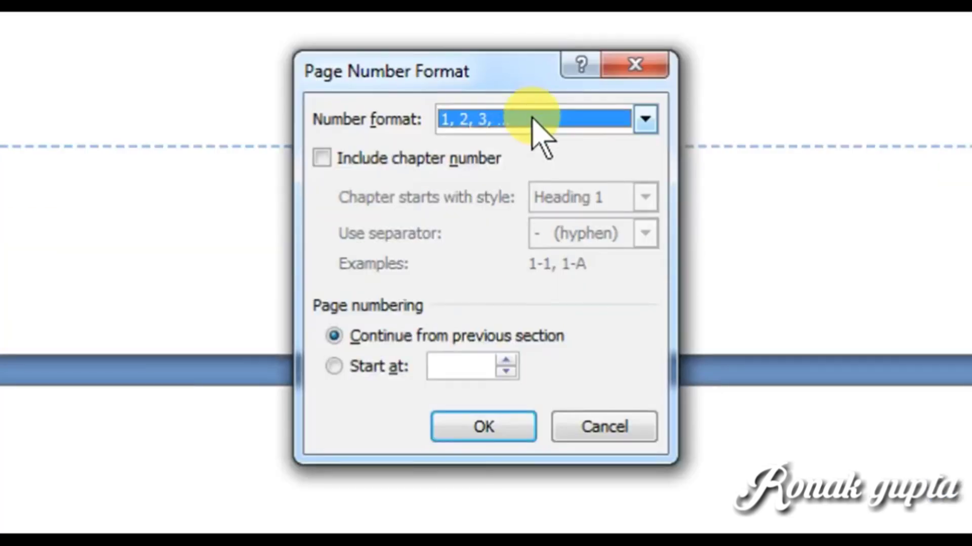
click(511, 198)
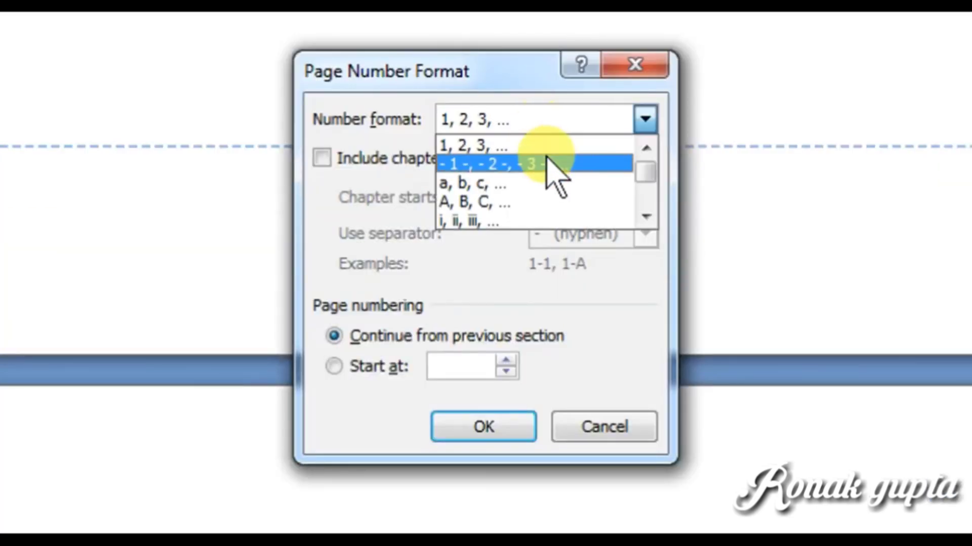
scroll(542, 215, down, 1)
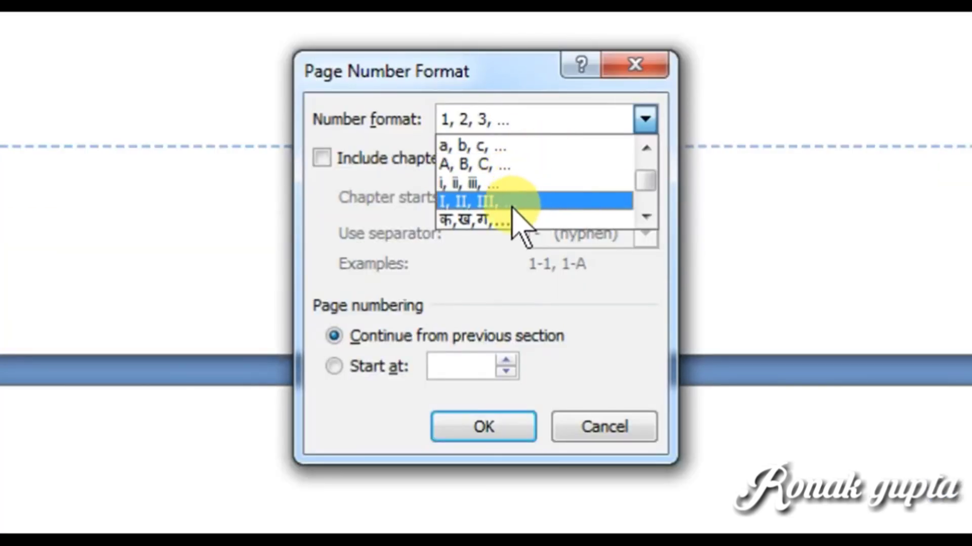
scroll(522, 215, down, 1)
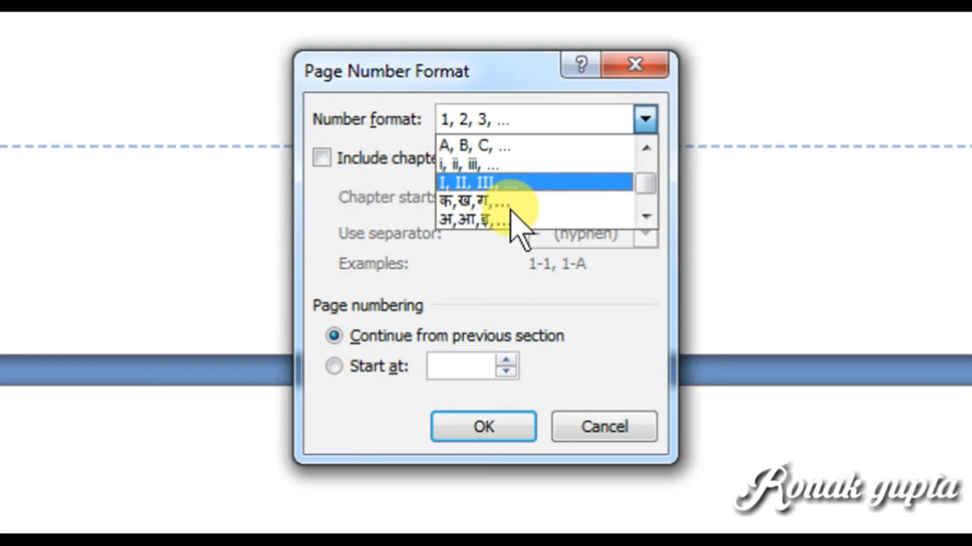
click(512, 163)
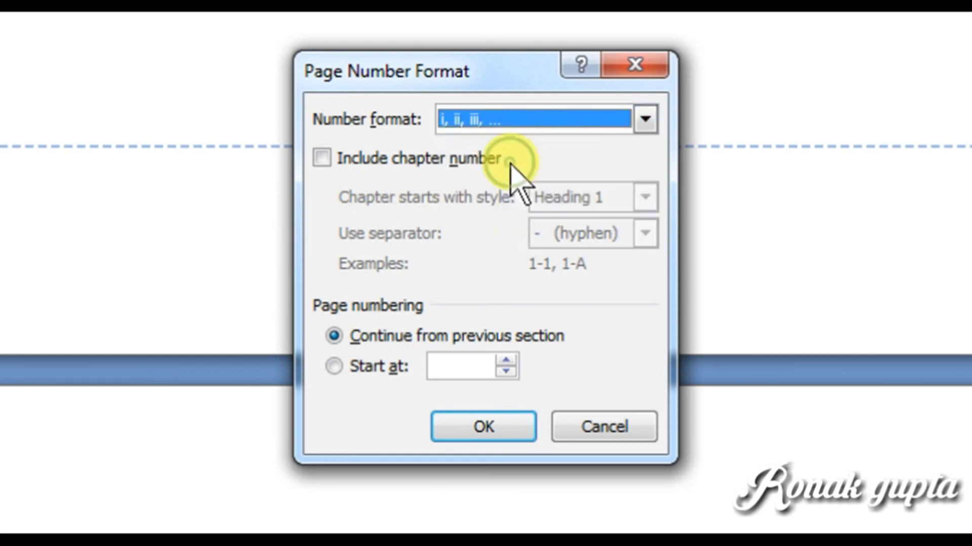
click(493, 425)
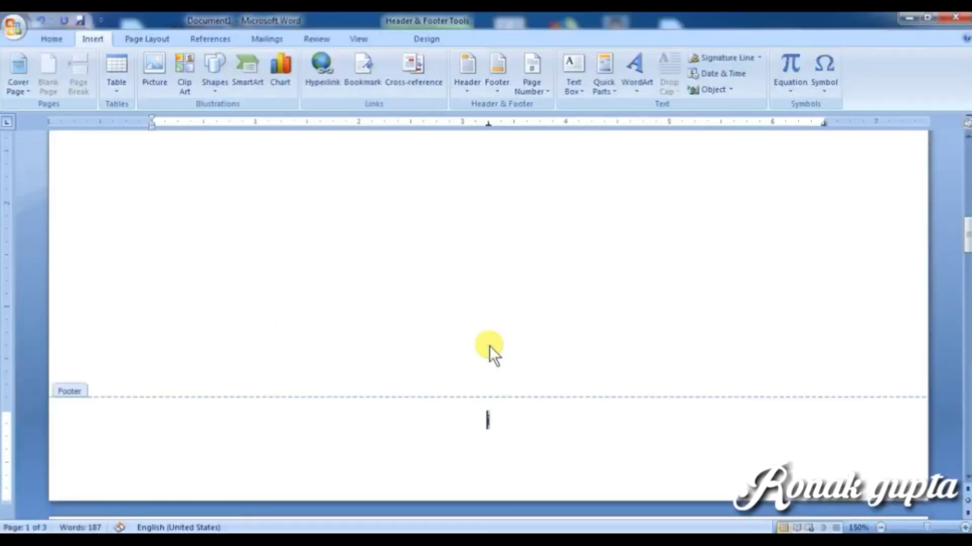
Step: Leave the footer and scroll down through the pages to check the i, ii, iii numbering
double_click(494, 273)
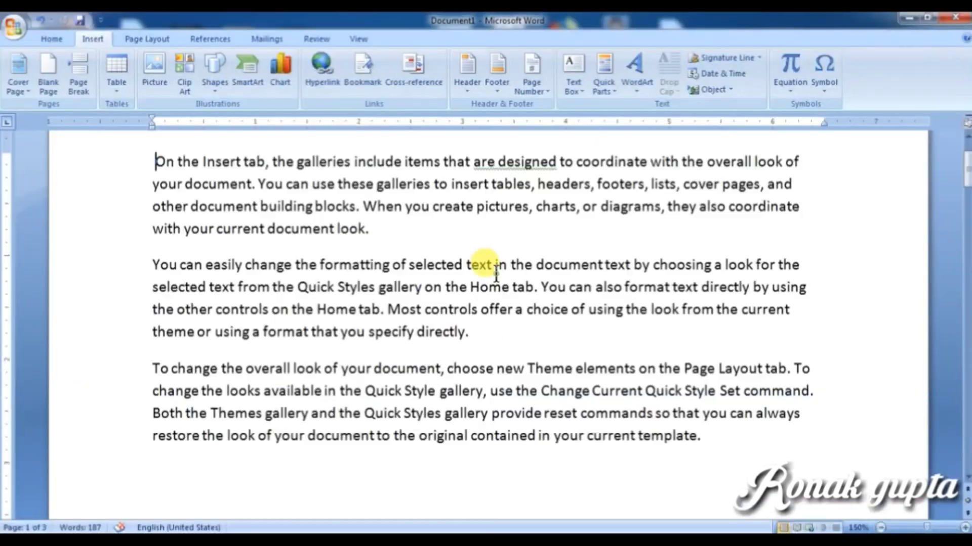
scroll(485, 268, down, 6)
scroll(496, 276, down, 3)
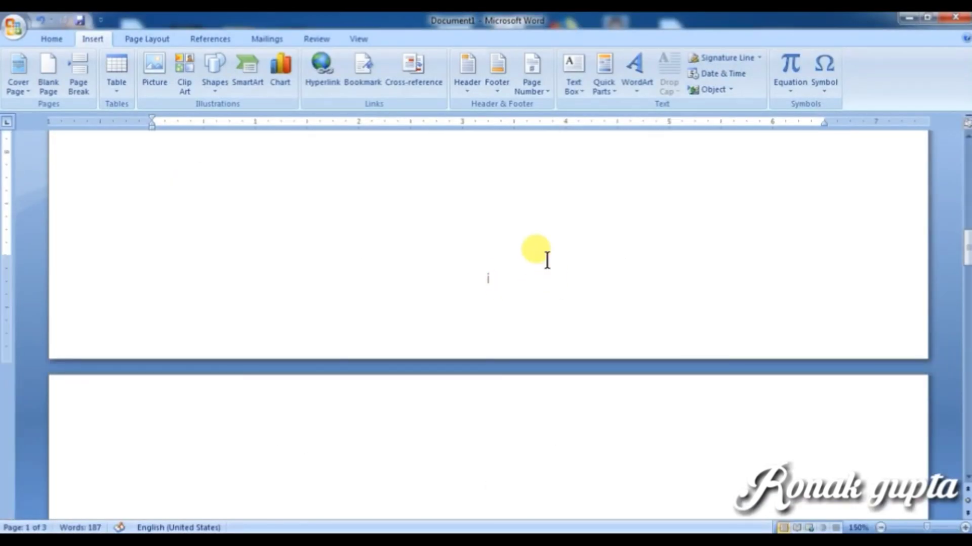
scroll(488, 301, down, 5)
scroll(487, 303, down, 5)
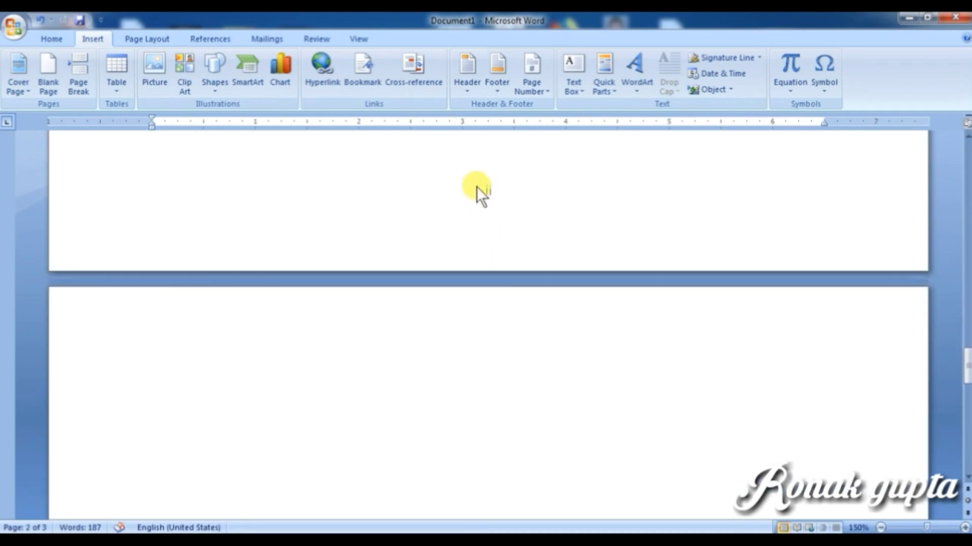
scroll(508, 283, down, 15)
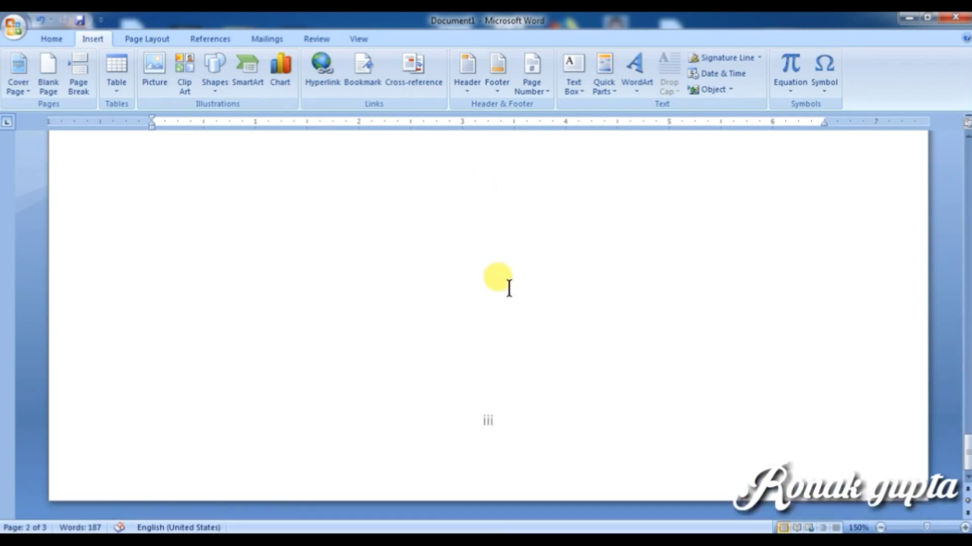
scroll(509, 287, down, 15)
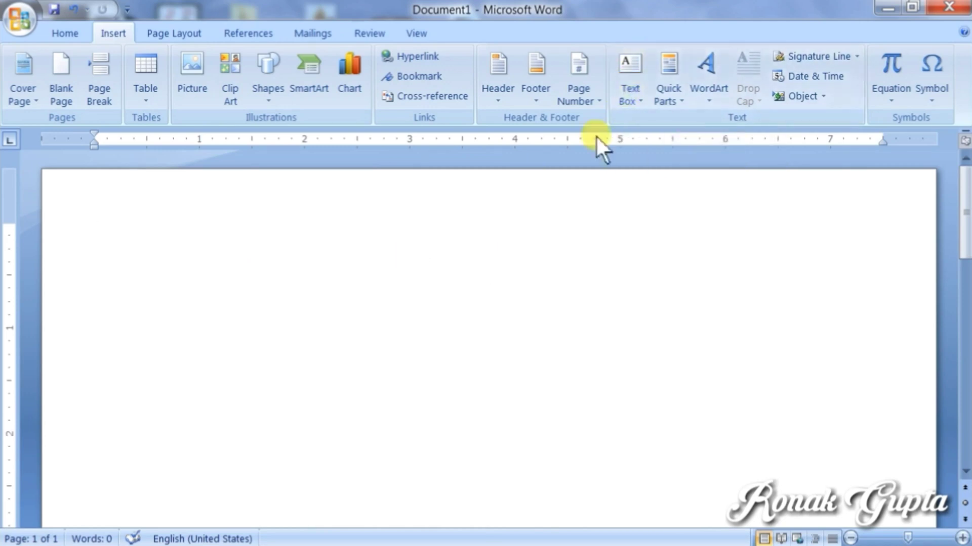
Step: Insert a Stacks Quote text box from the Text Box gallery onto the blank page
click(635, 92)
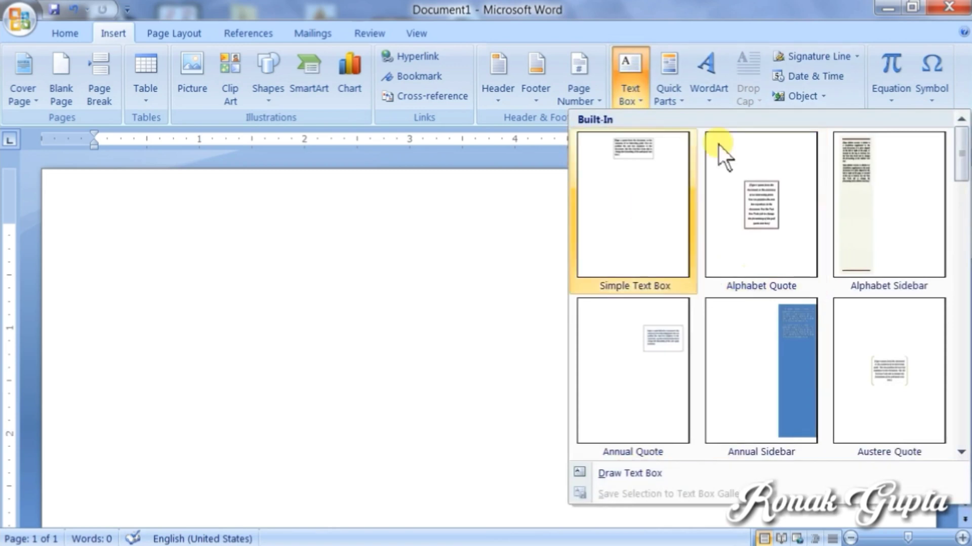
drag(958, 162, 956, 373)
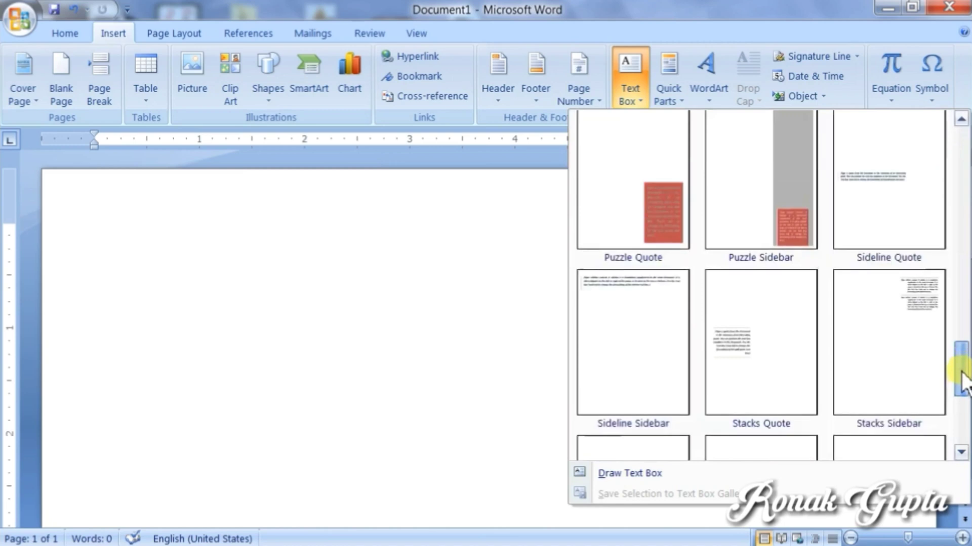
click(727, 348)
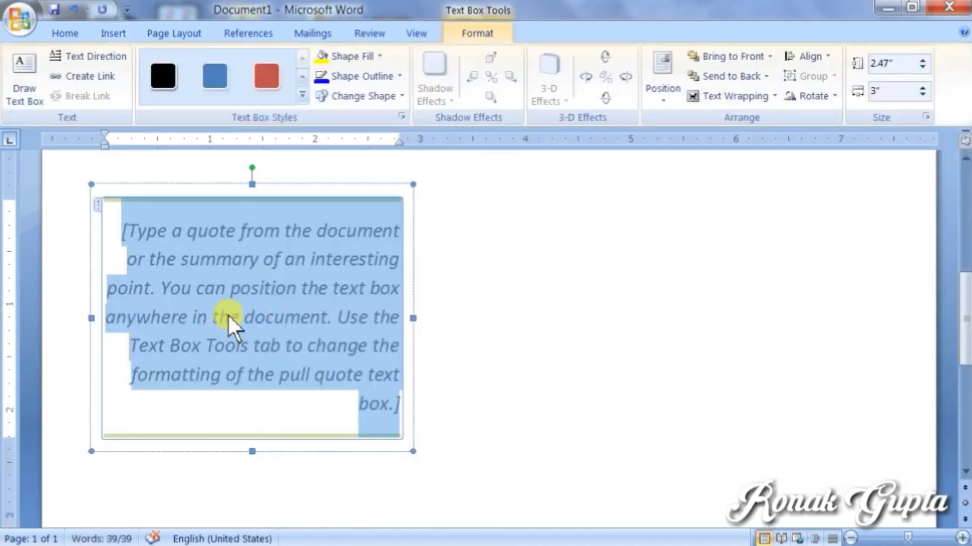
Step: Fill the quote box with sample paragraphs using =rand()
text(=r)
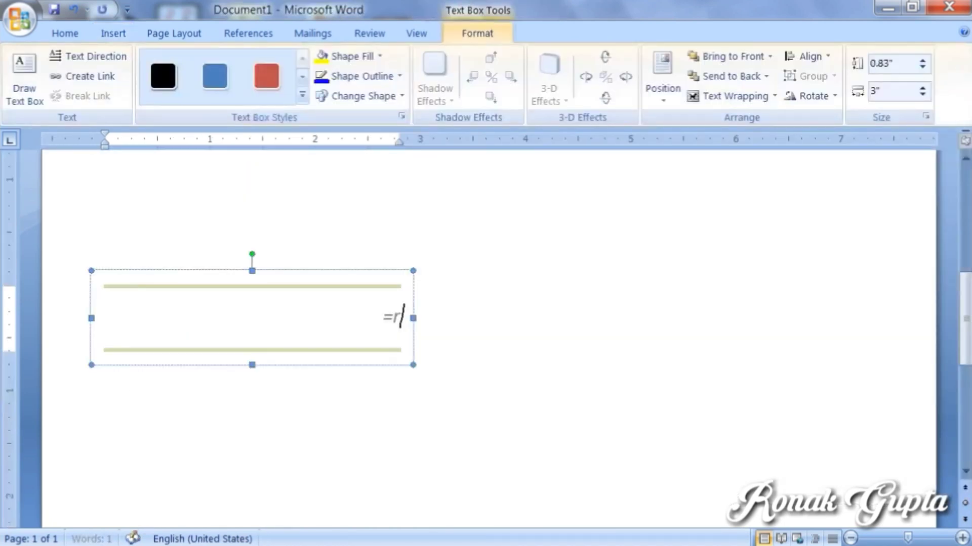
text(and())
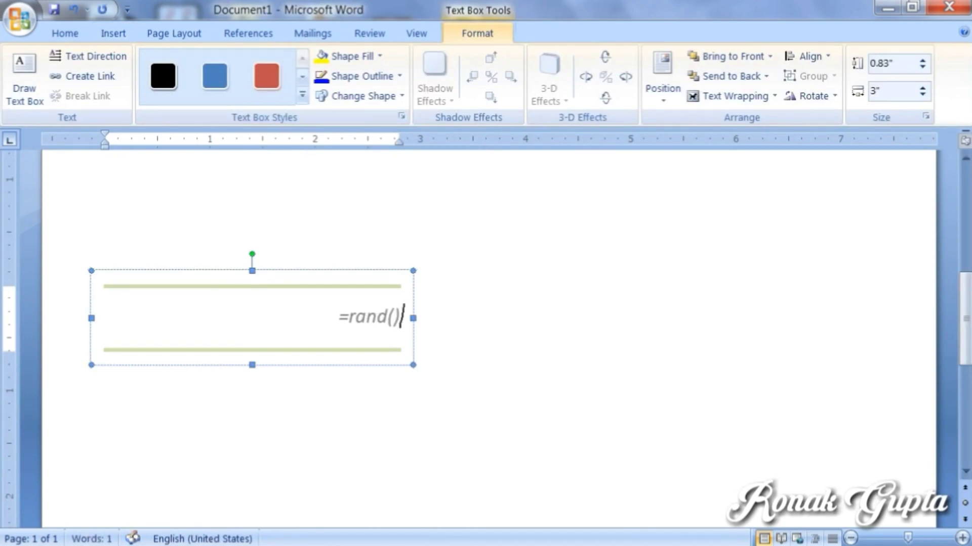
key(Return)
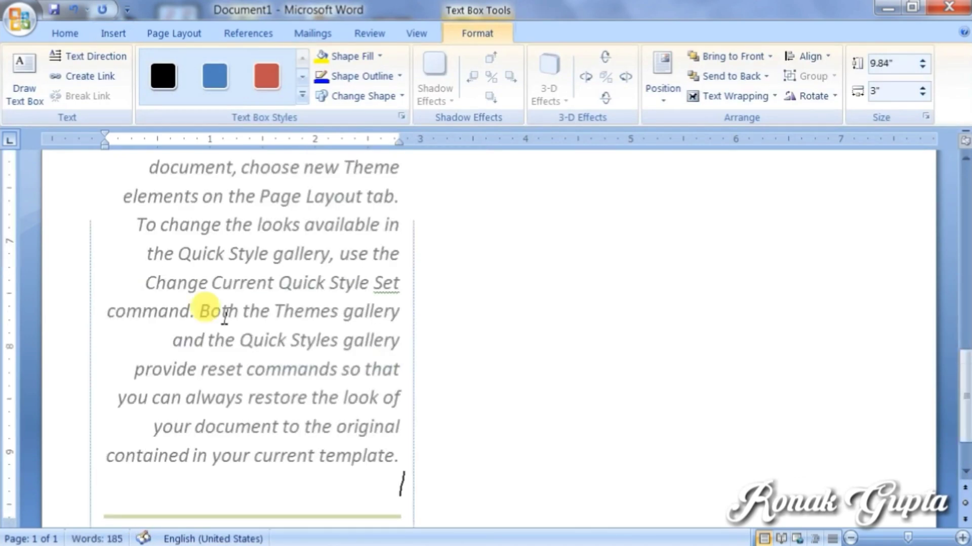
scroll(358, 309, down, 2)
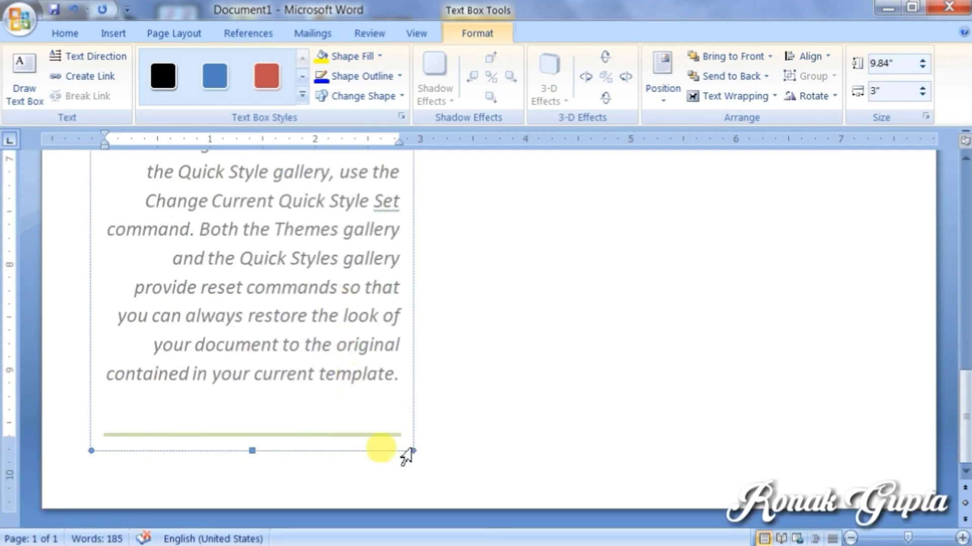
Step: Make the quote box narrower and shorter, move it up and right, then delete it
drag(412, 450, 375, 253)
scroll(321, 384, up, 2)
scroll(419, 371, up, 5)
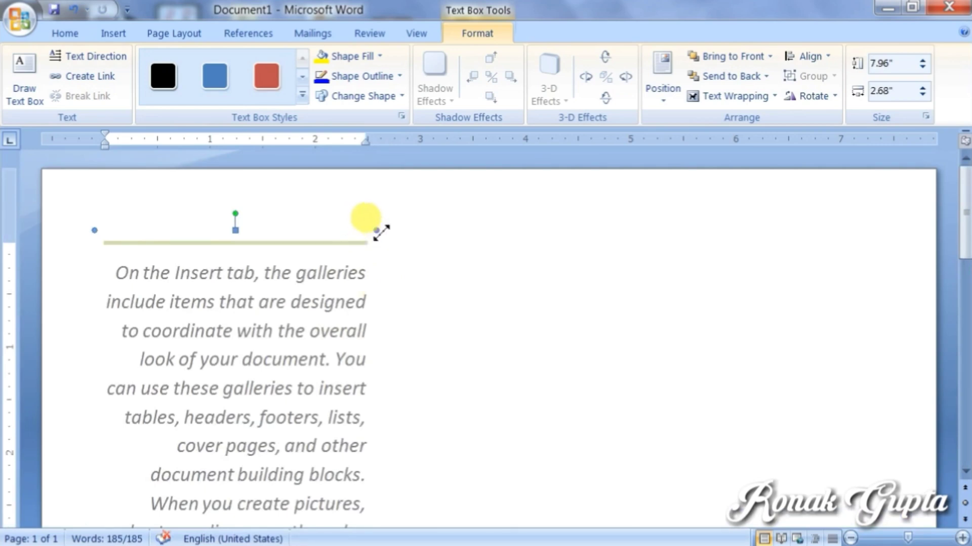
drag(379, 232, 297, 405)
scroll(363, 390, down, 6)
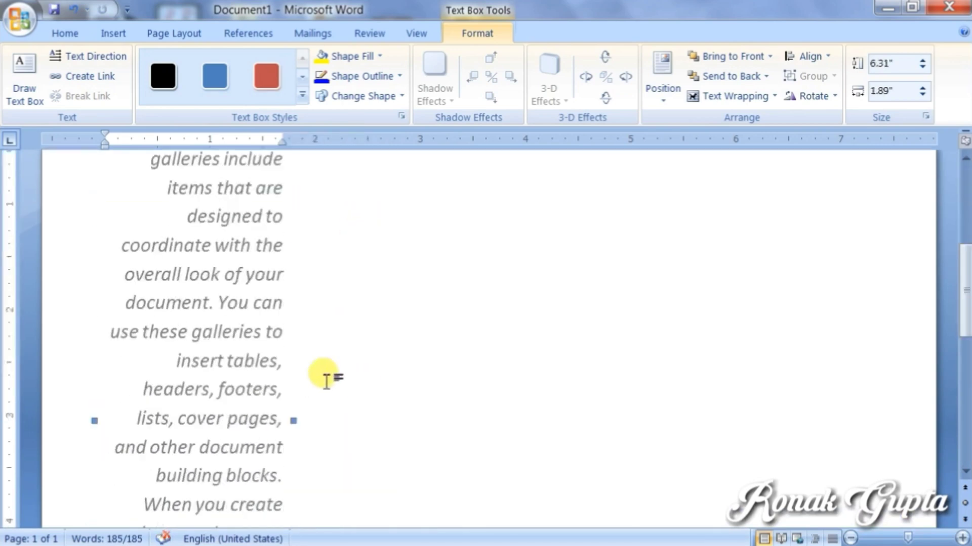
scroll(336, 360, up, 4)
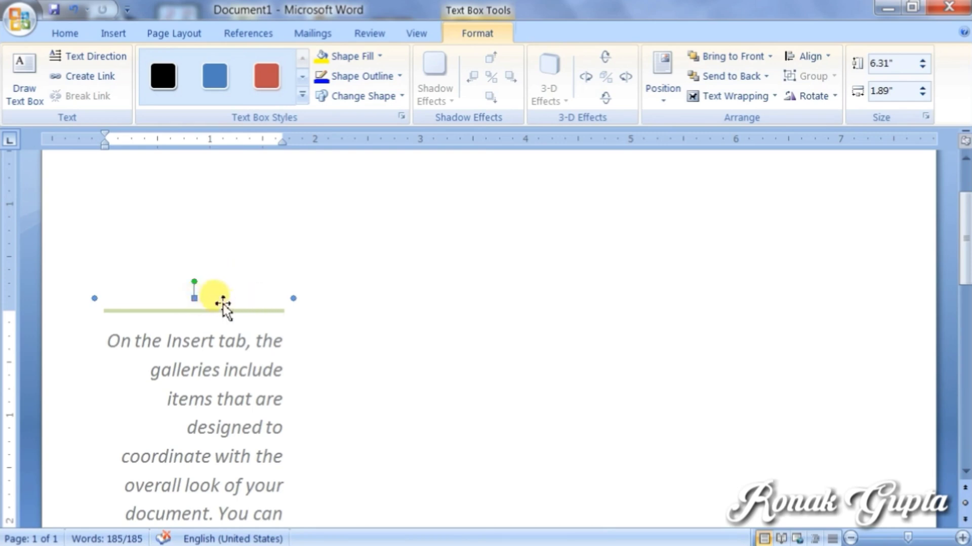
drag(222, 303, 260, 221)
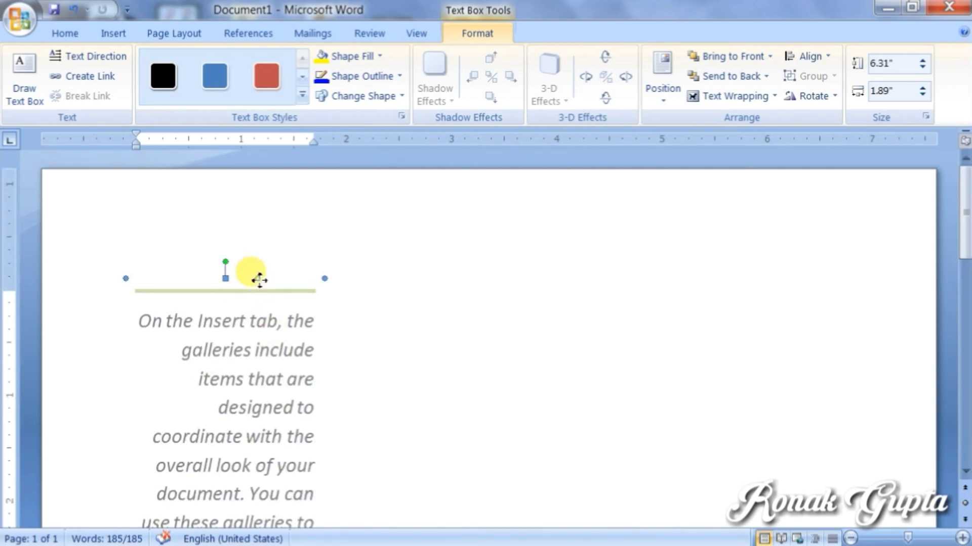
key(Delete)
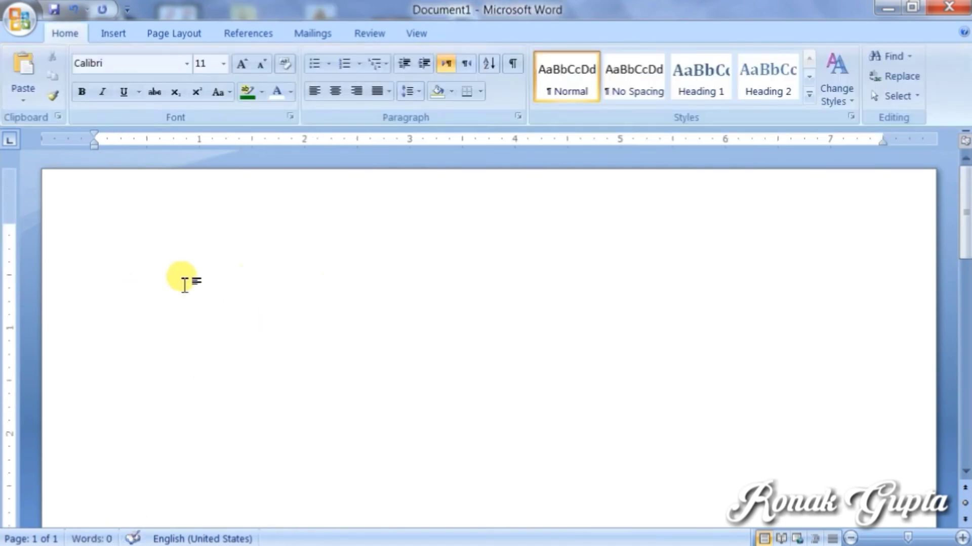
Step: Draw a custom text box near the top-left of the page with Draw Text Box
click(114, 34)
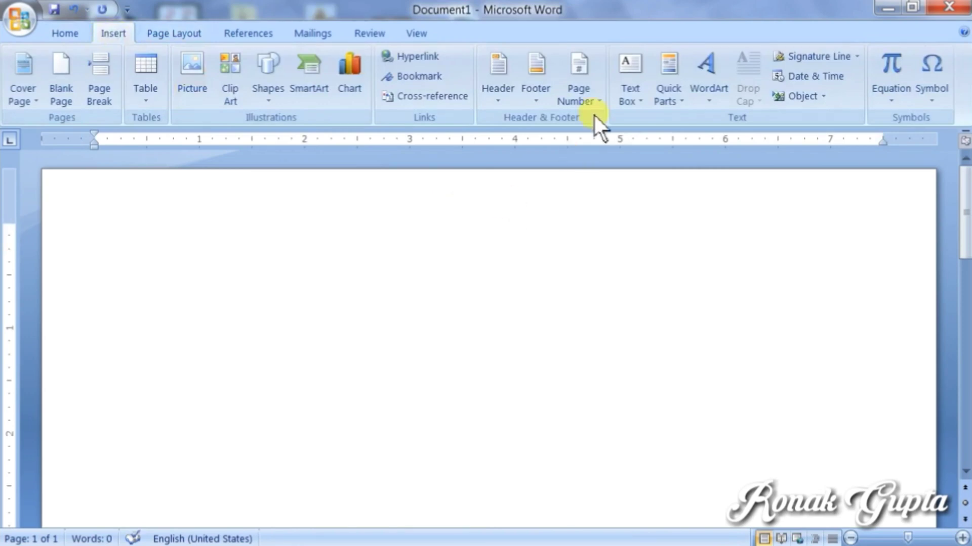
click(627, 99)
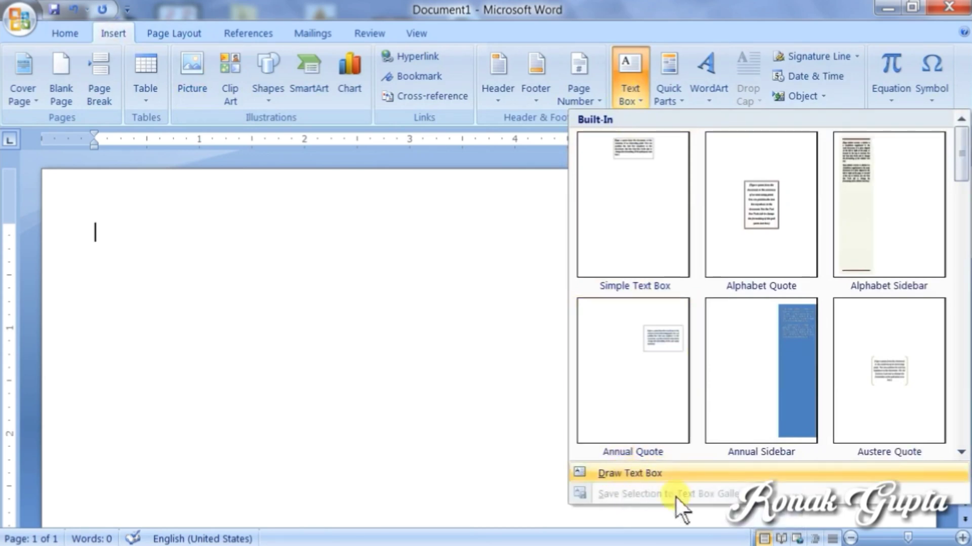
click(627, 472)
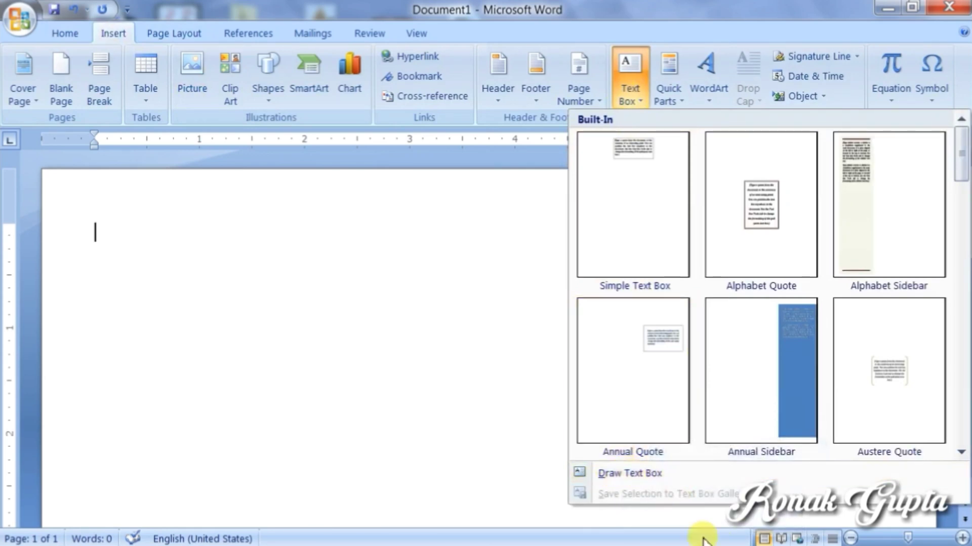
click(632, 473)
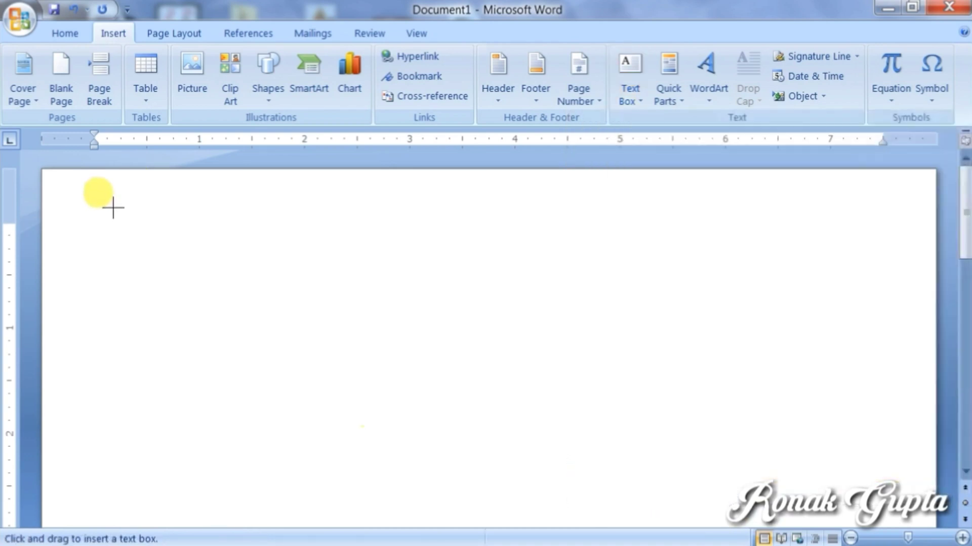
drag(101, 213, 504, 453)
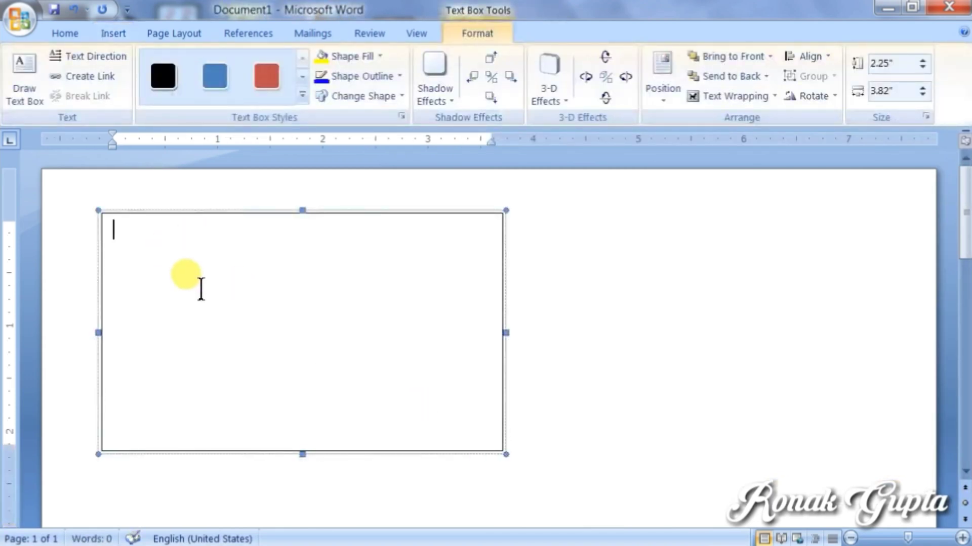
Step: Apply the dark orange gradient style from Text Box Styles to the box
click(302, 95)
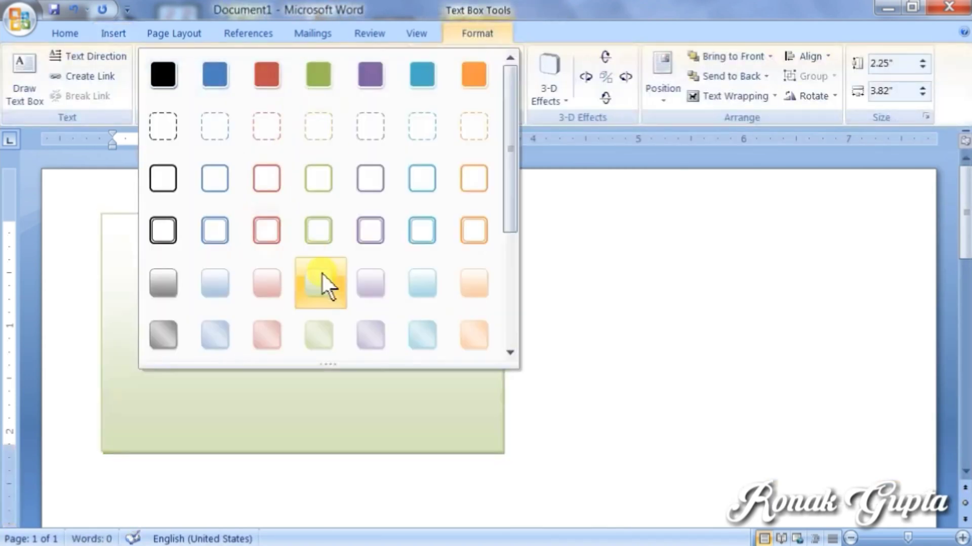
drag(509, 230, 504, 317)
click(472, 332)
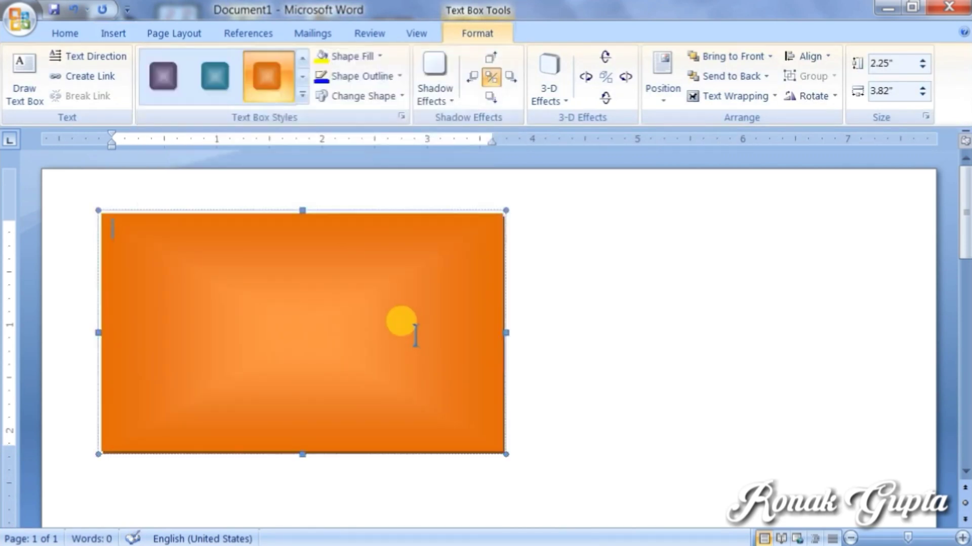
Step: Fill the orange box with =rand() sample paragraphs and widen it across the page
text(=ra)
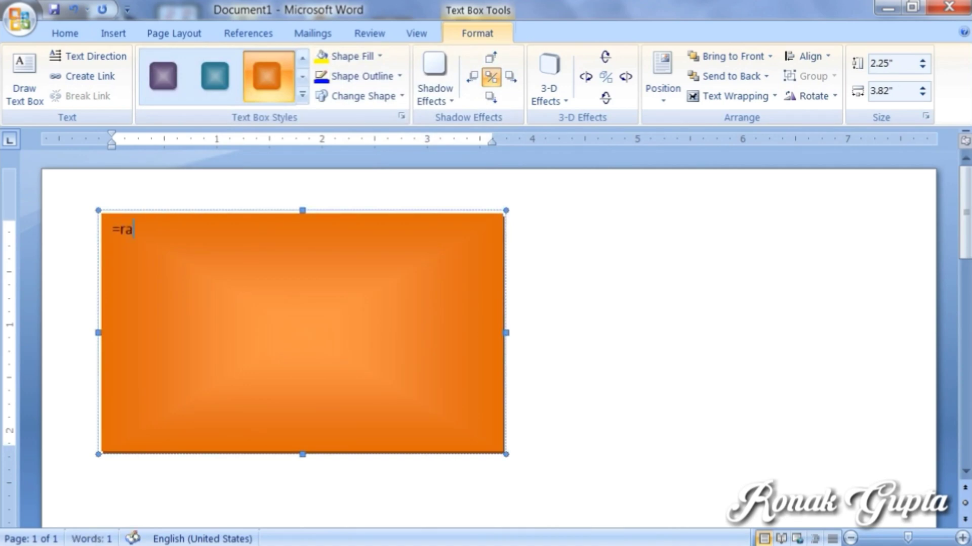
text(nd())
key(Return)
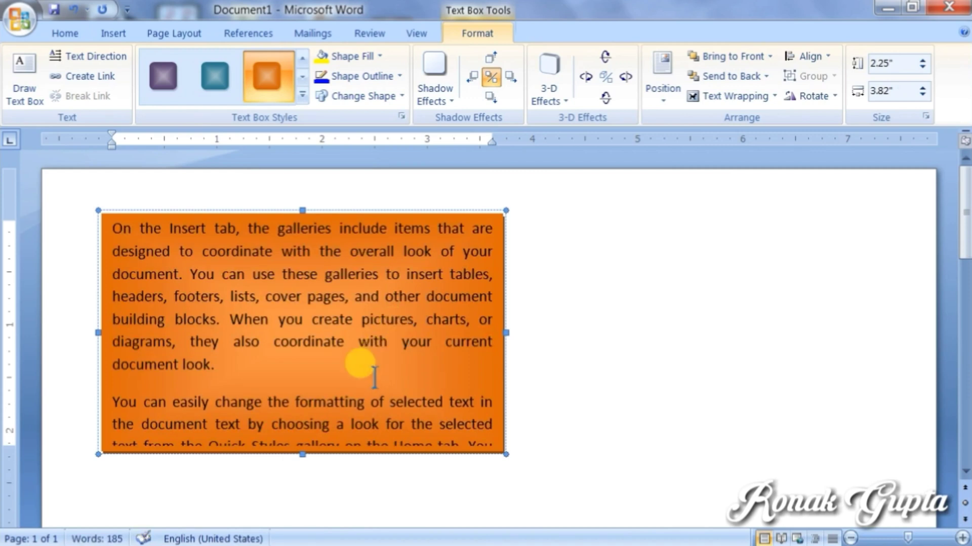
drag(506, 455, 879, 504)
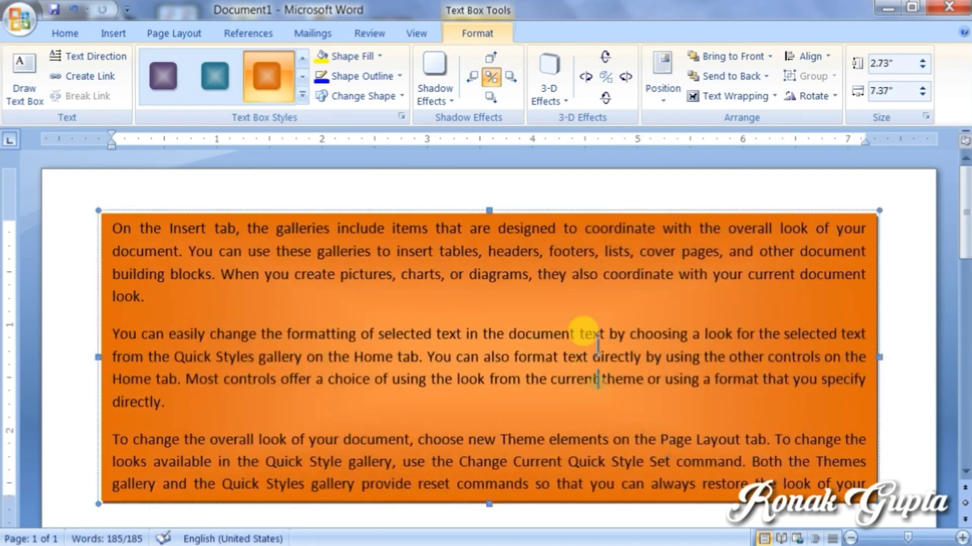
Step: Select the whole orange text box and delete it
click(550, 262)
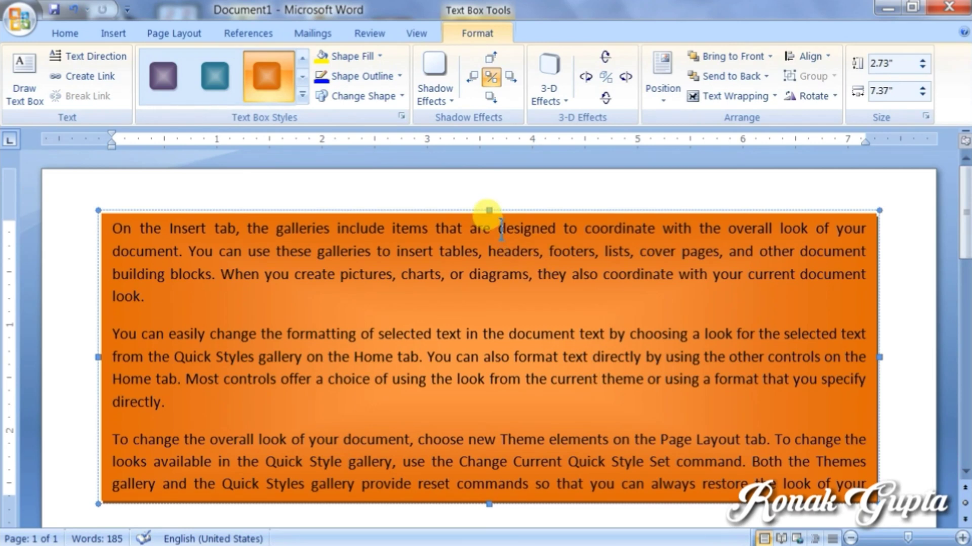
click(527, 213)
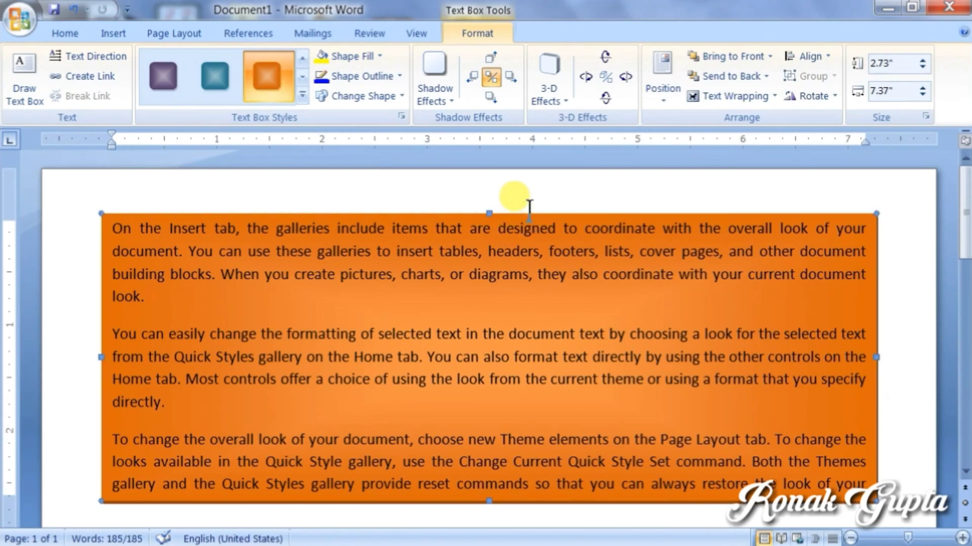
key(Delete)
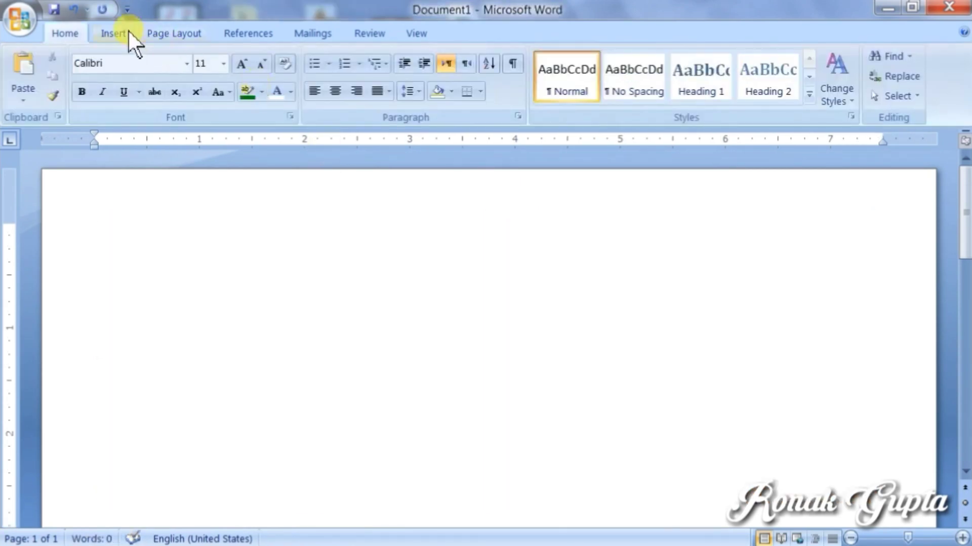
Step: Type the word COMPUTER on the page and select it
click(128, 32)
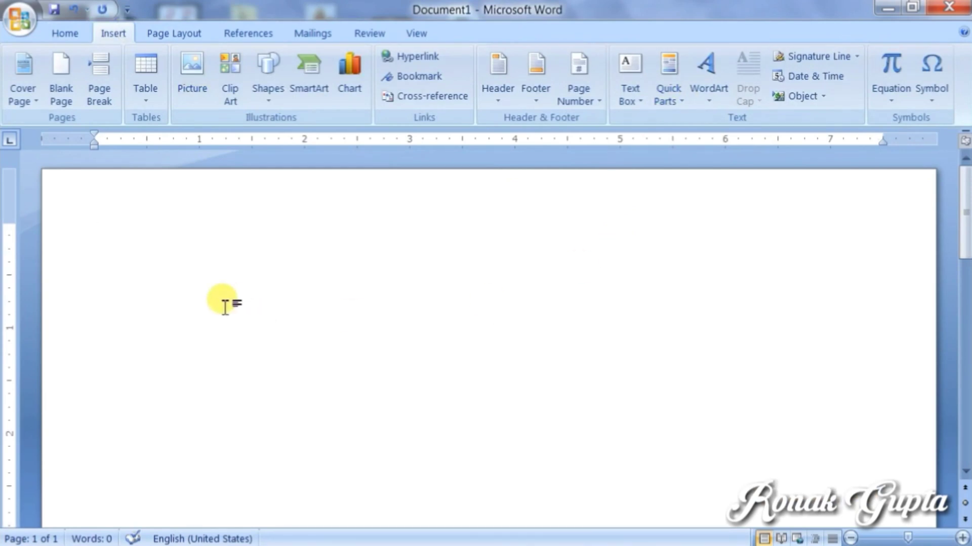
text(C)
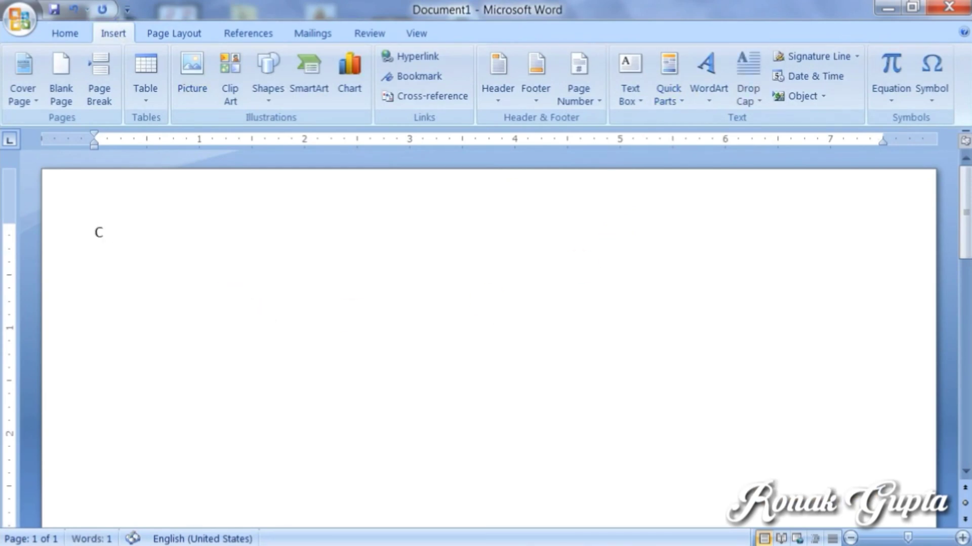
text(OMPUTERE)
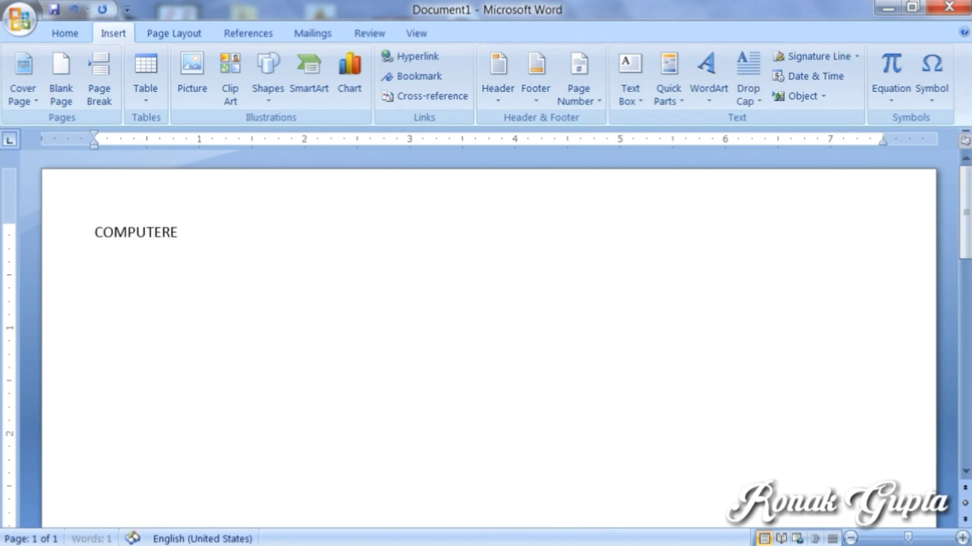
key(BackSpace)
key(ctrl+a)
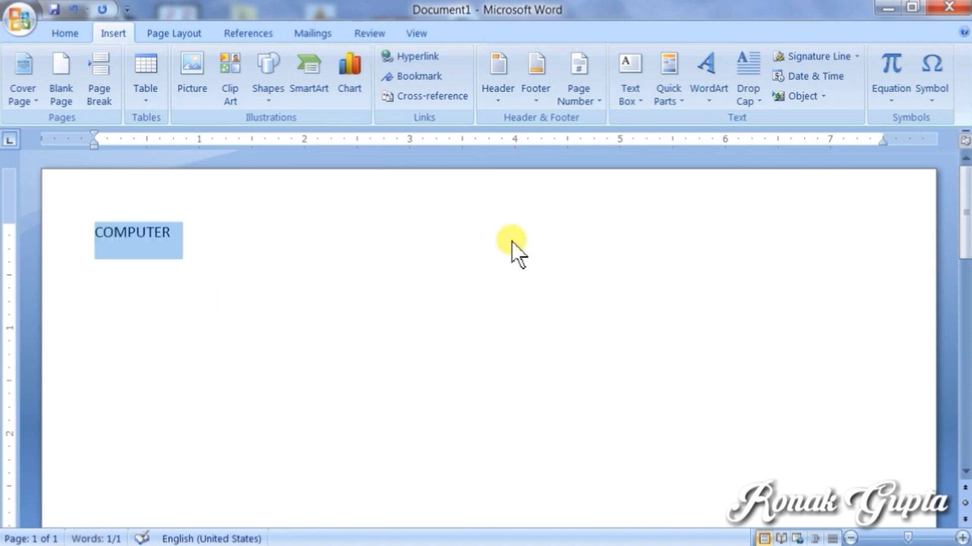
Step: Start saving the selection to the Quick Part Gallery under the name TOM
click(667, 87)
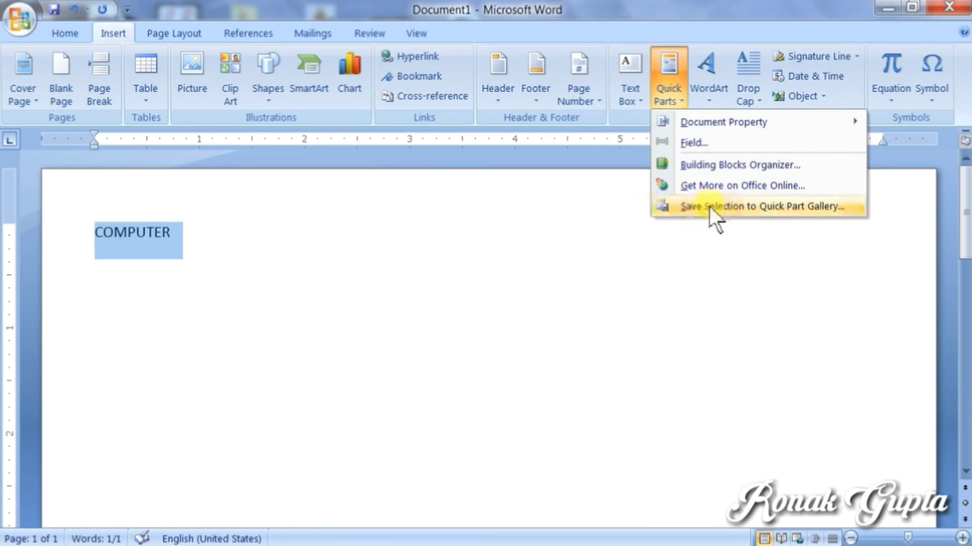
click(785, 211)
drag(490, 169, 528, 235)
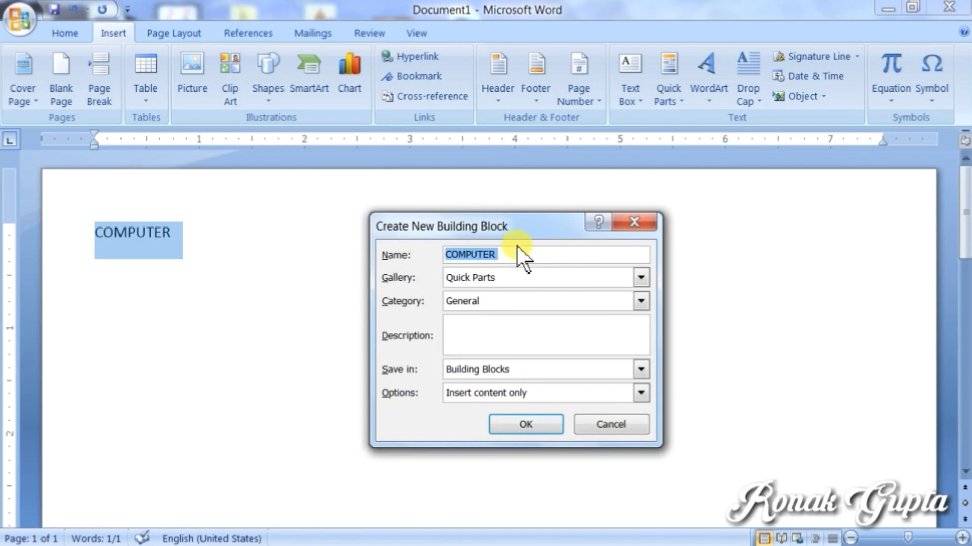
text(TOM)
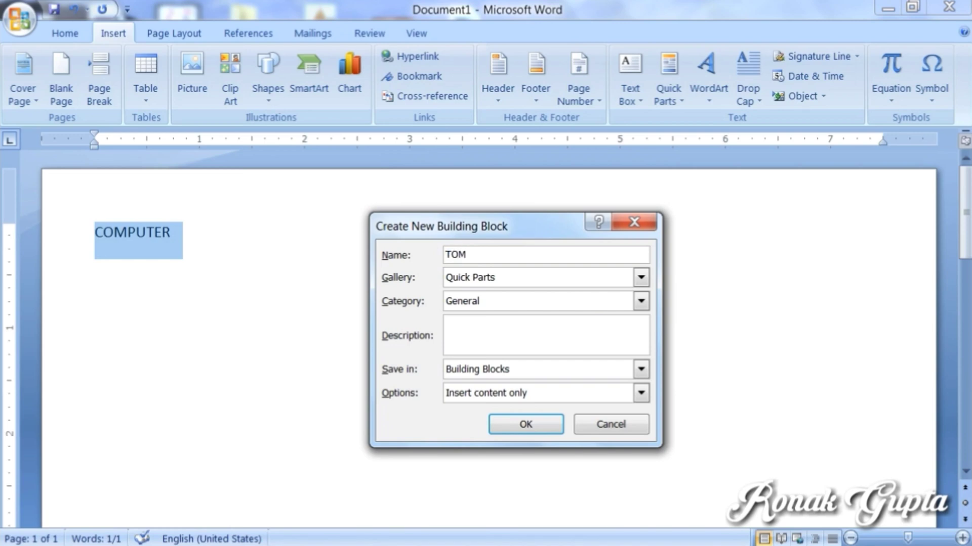
click(458, 319)
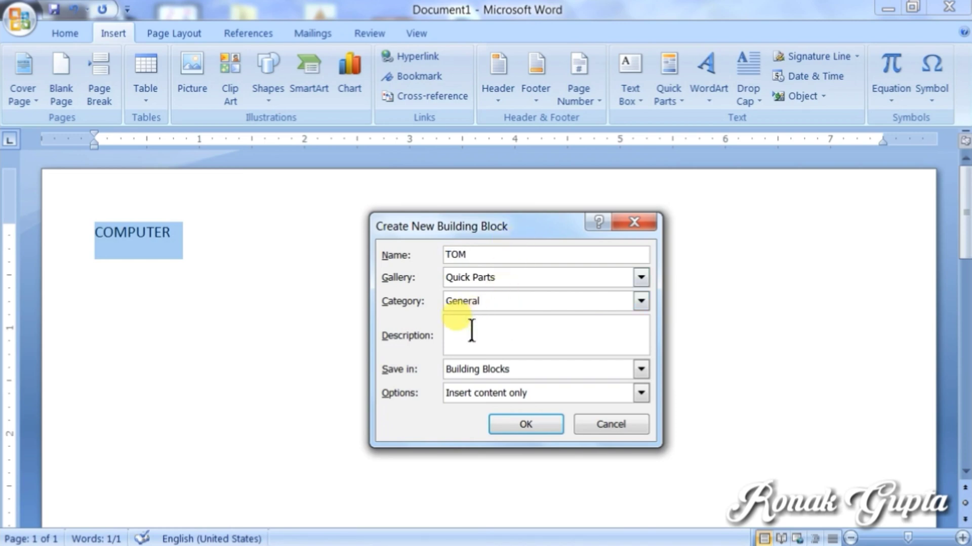
Step: Save the TOM entry and confirm it appears in the Quick Parts gallery
click(504, 423)
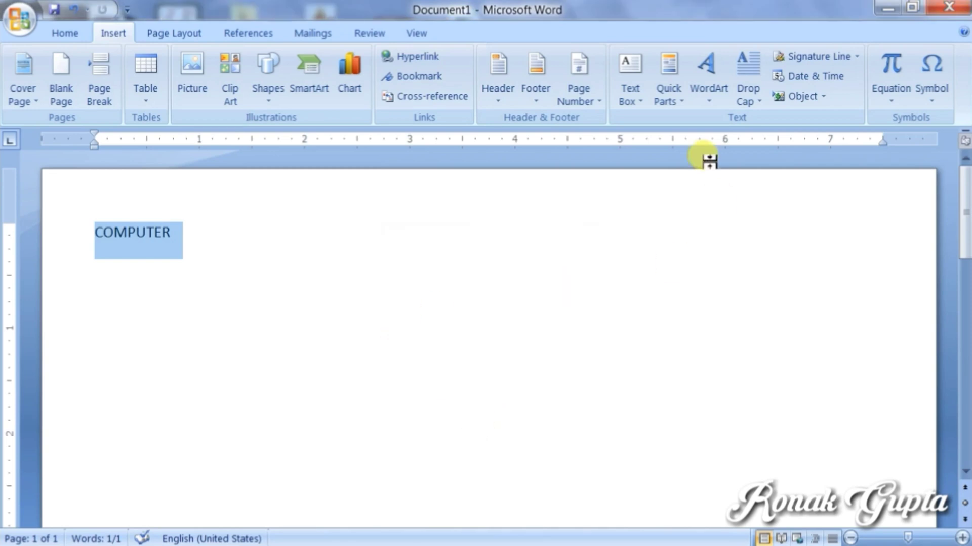
click(669, 103)
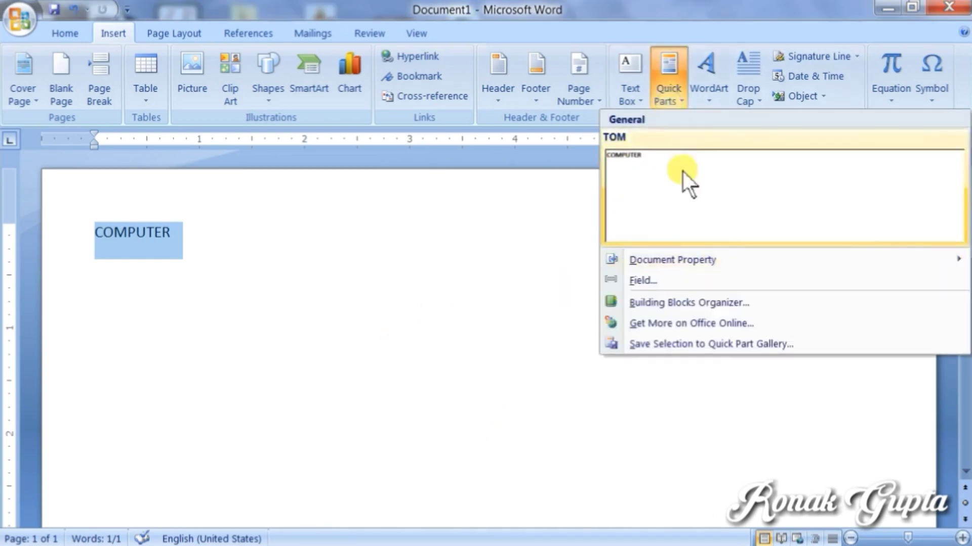
click(354, 281)
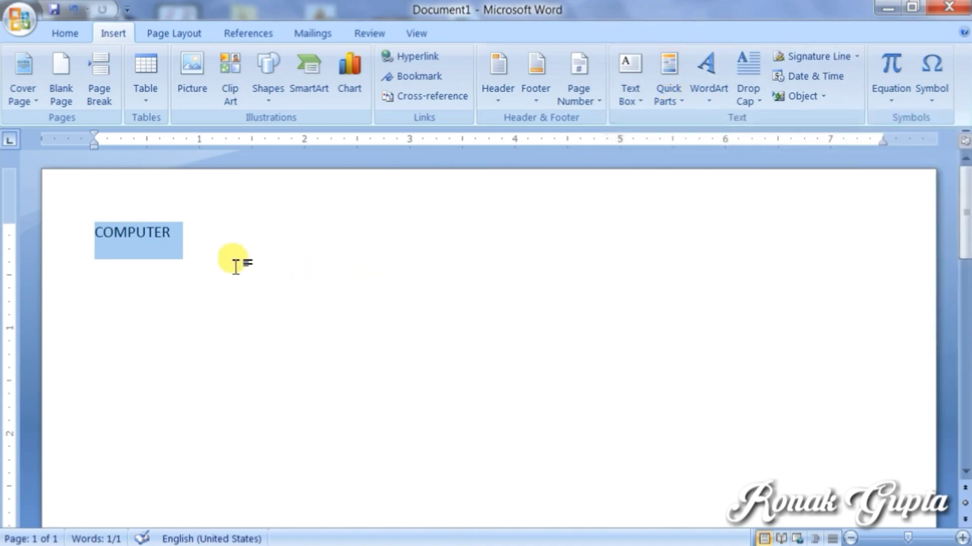
Step: On a new line, expand TOM into COMPUTER, then delete both lines
click(192, 255)
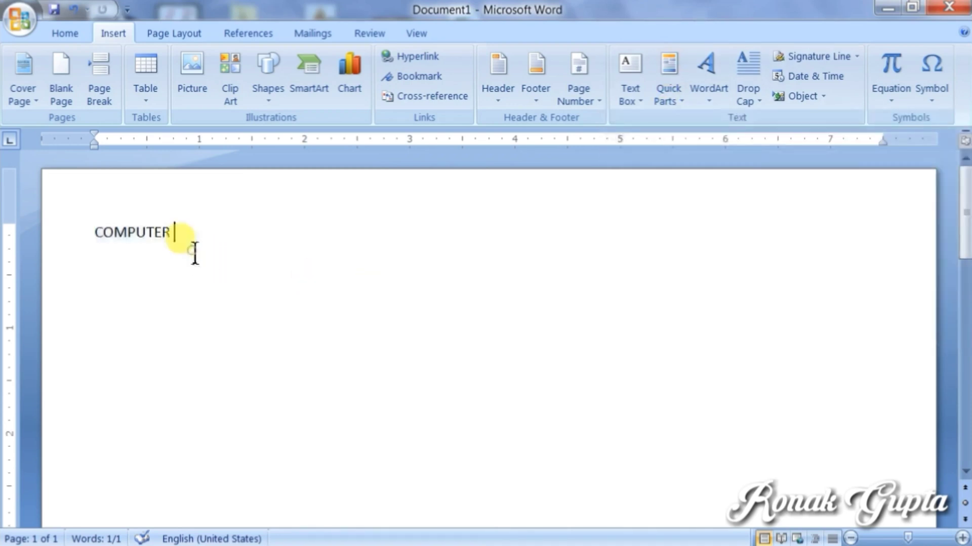
key(Return)
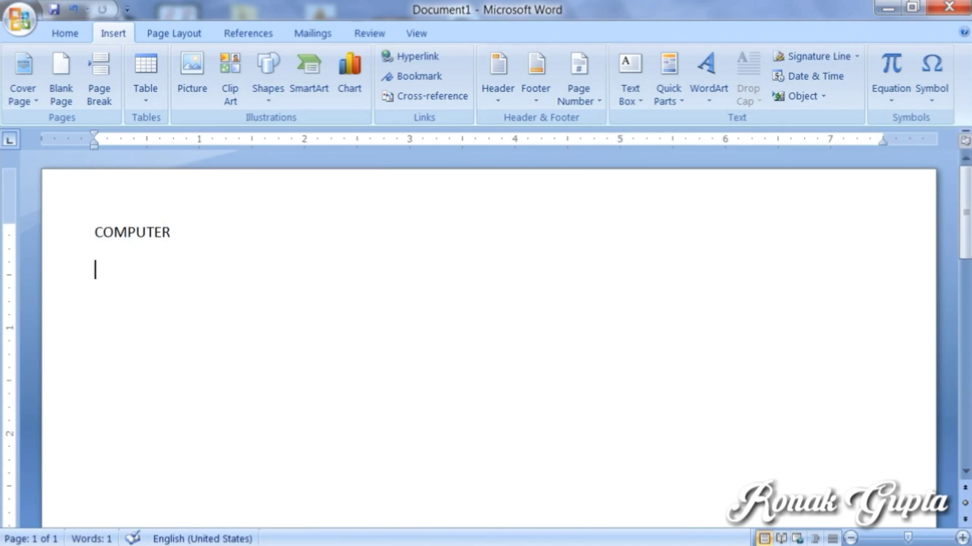
text(TOI)
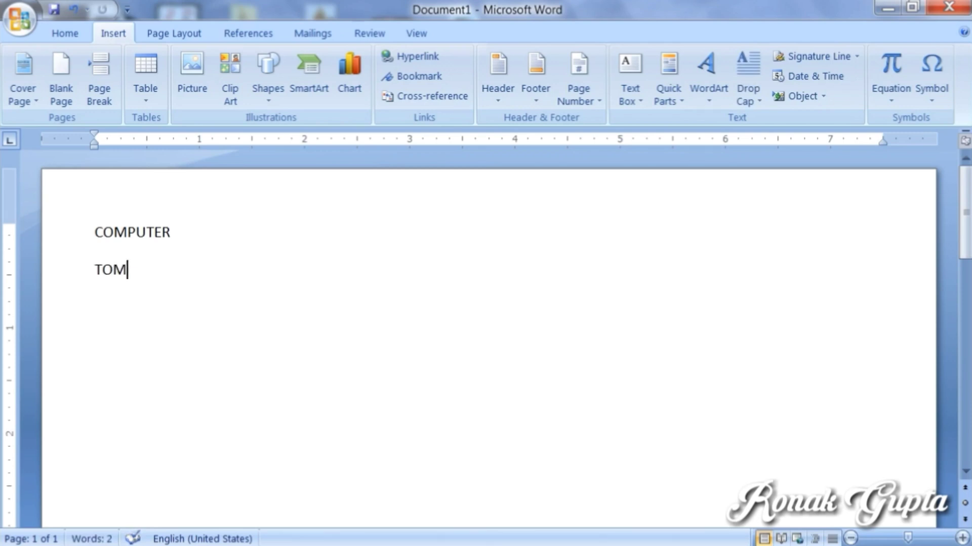
key(ctrl+z)
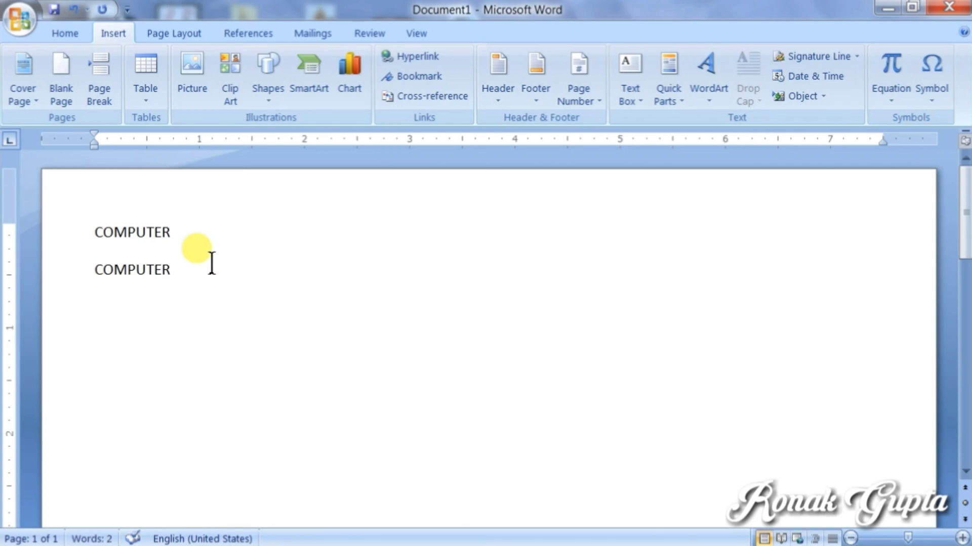
drag(180, 284, 86, 234)
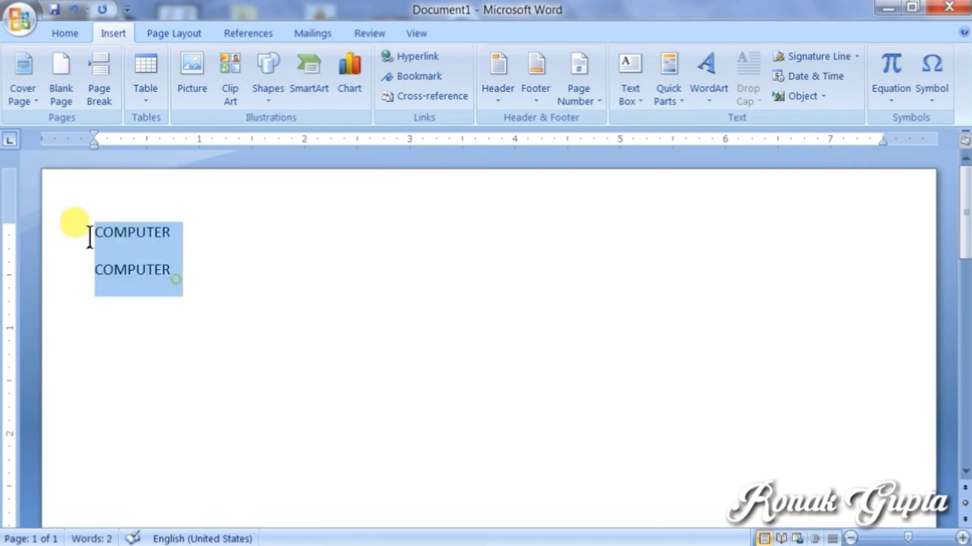
key(Delete)
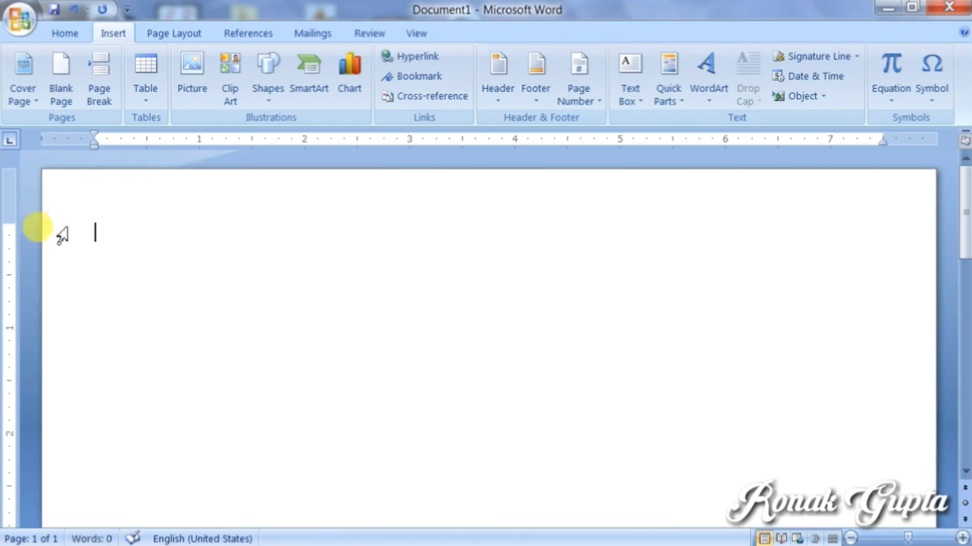
Step: Type READ ONLY MEMORY and select the line
text(READ)
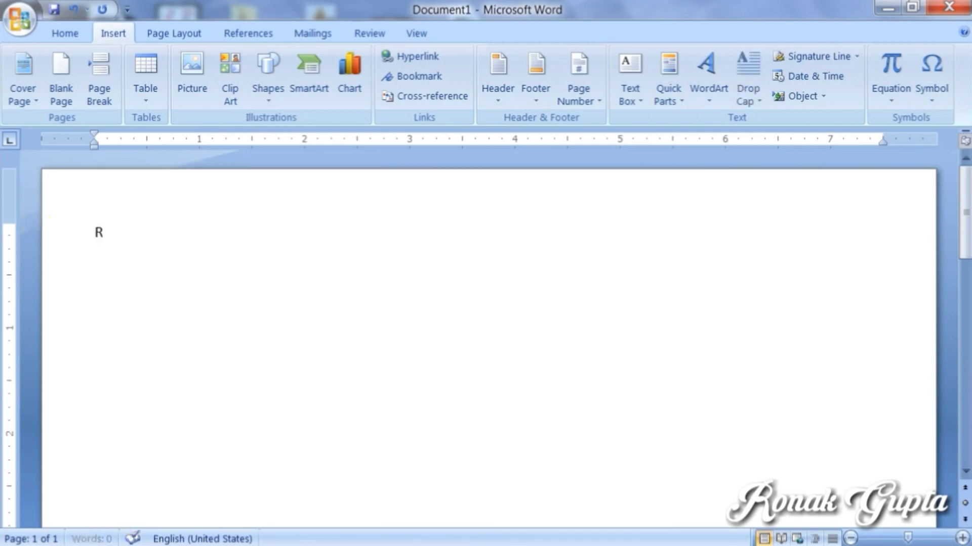
text(ONLY ME)
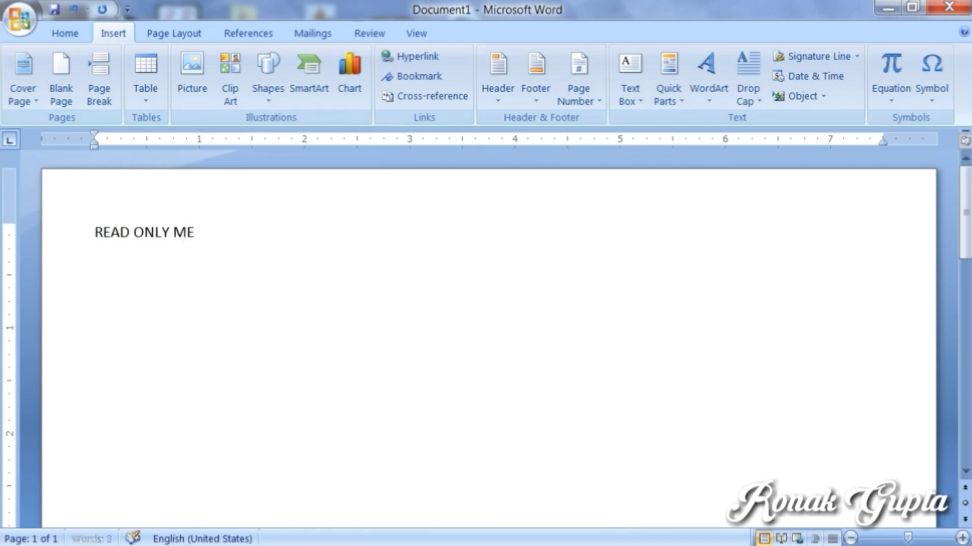
text(MORY)
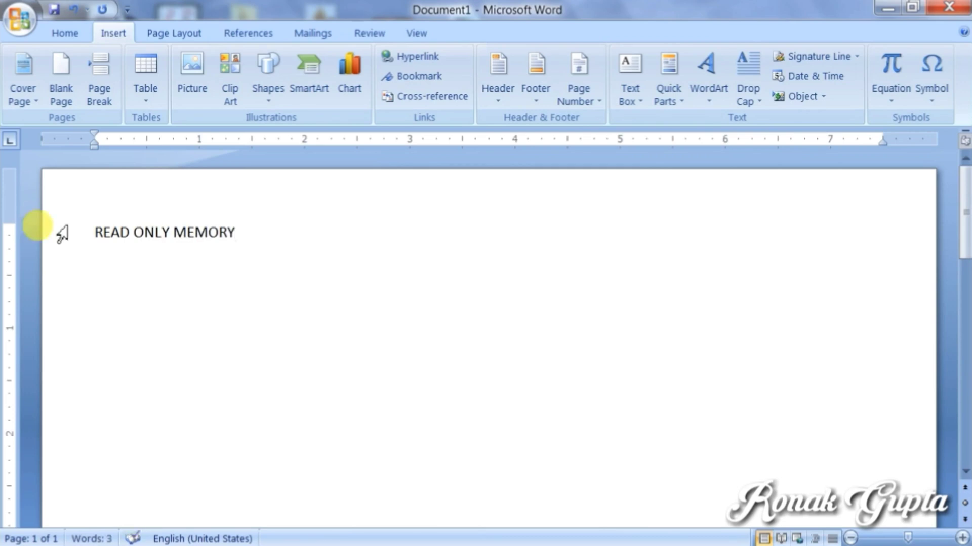
click(100, 232)
drag(108, 231, 227, 246)
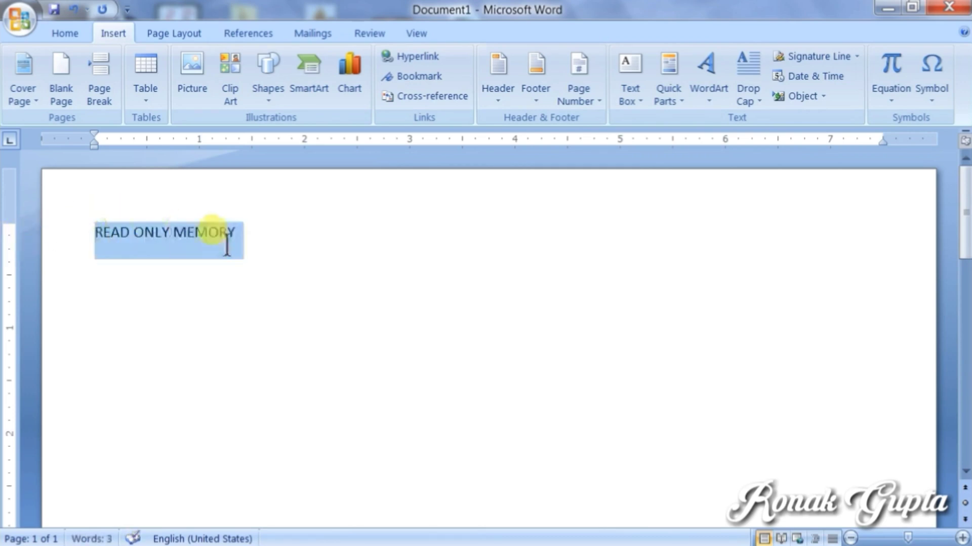
Step: Save the selection as Quick Part ROM and check it in the gallery
click(678, 96)
click(671, 345)
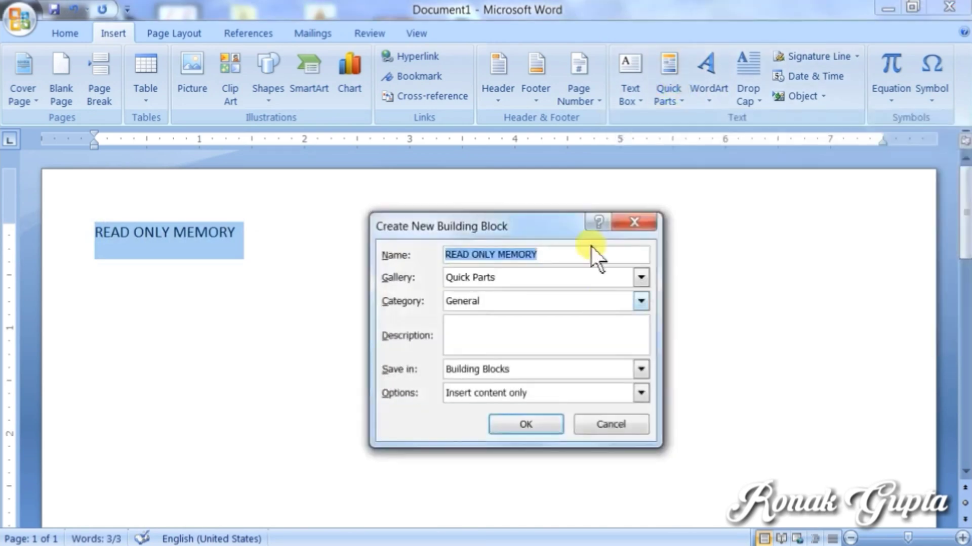
text(ROM)
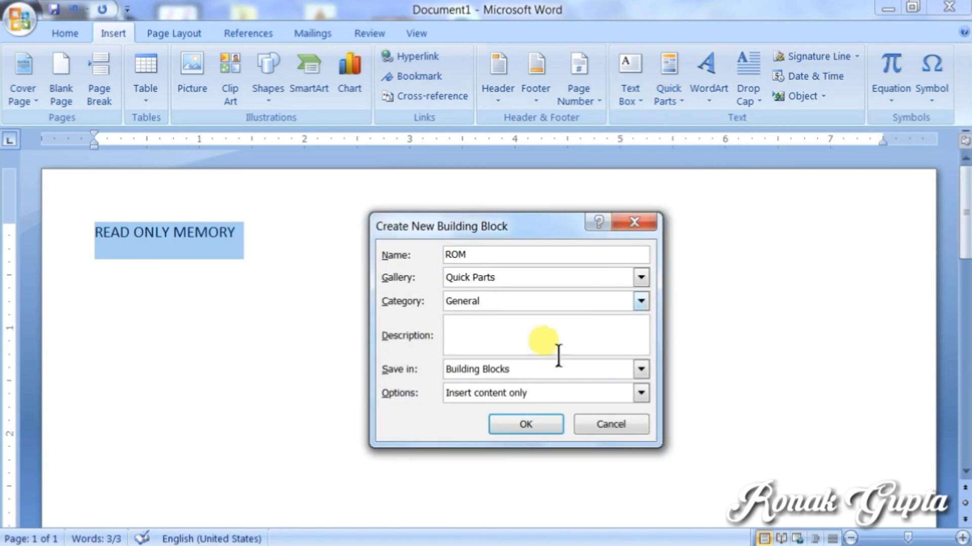
click(525, 423)
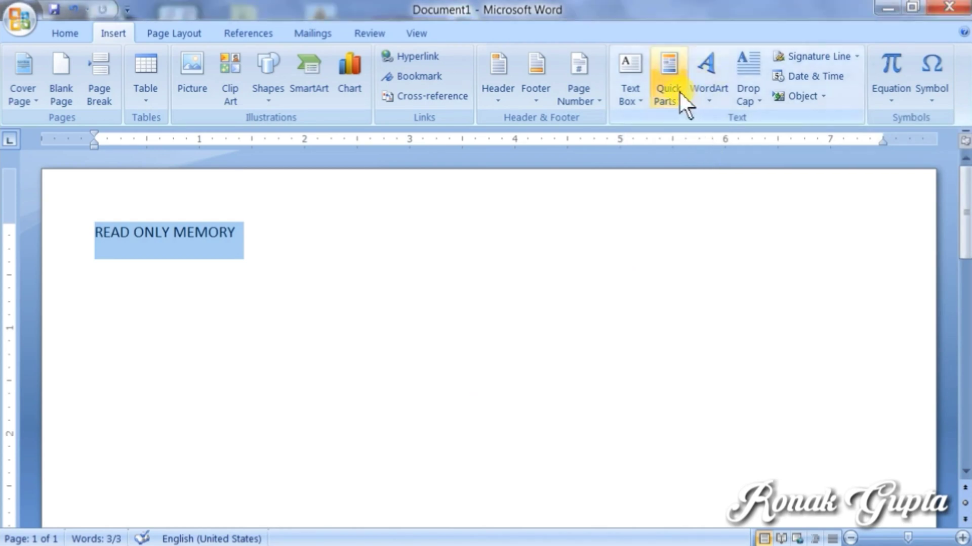
click(679, 91)
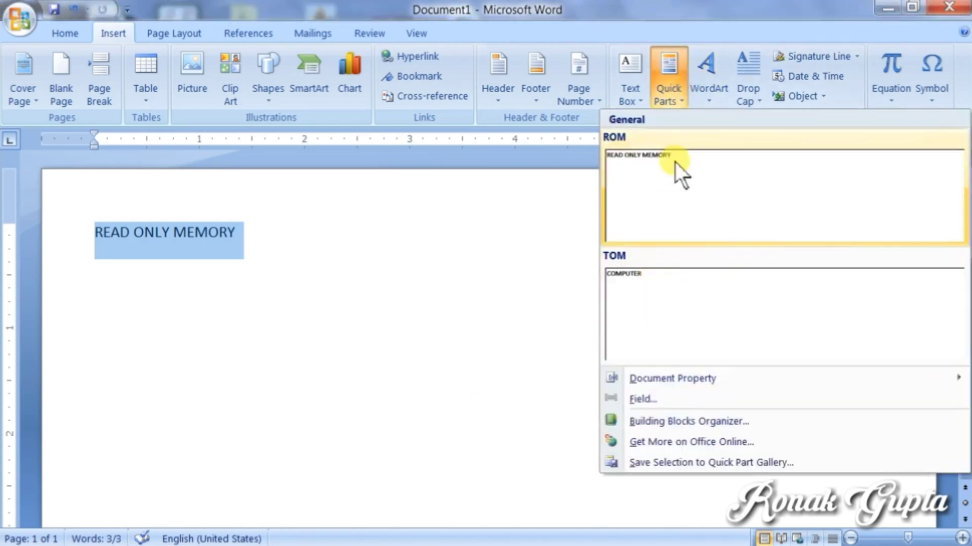
click(321, 278)
key(Delete)
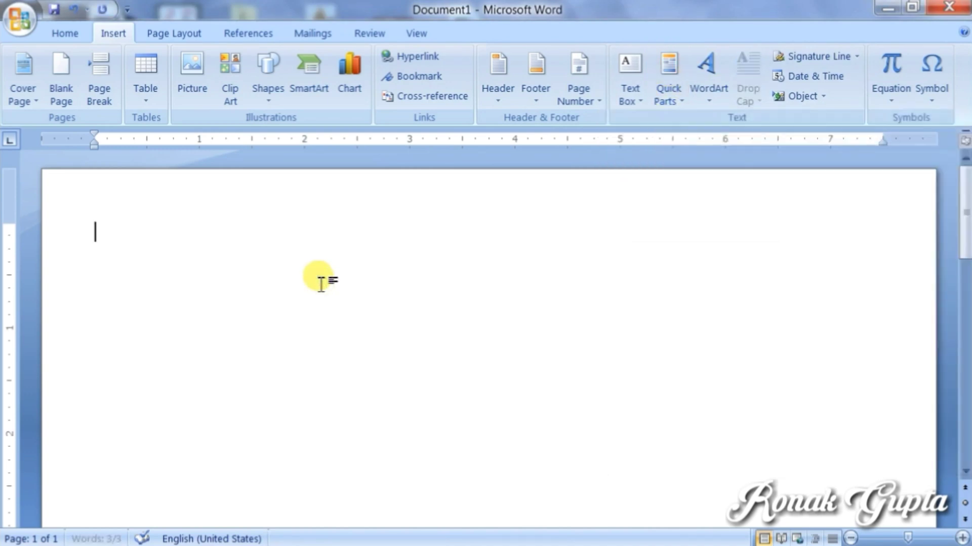
text(ROM)
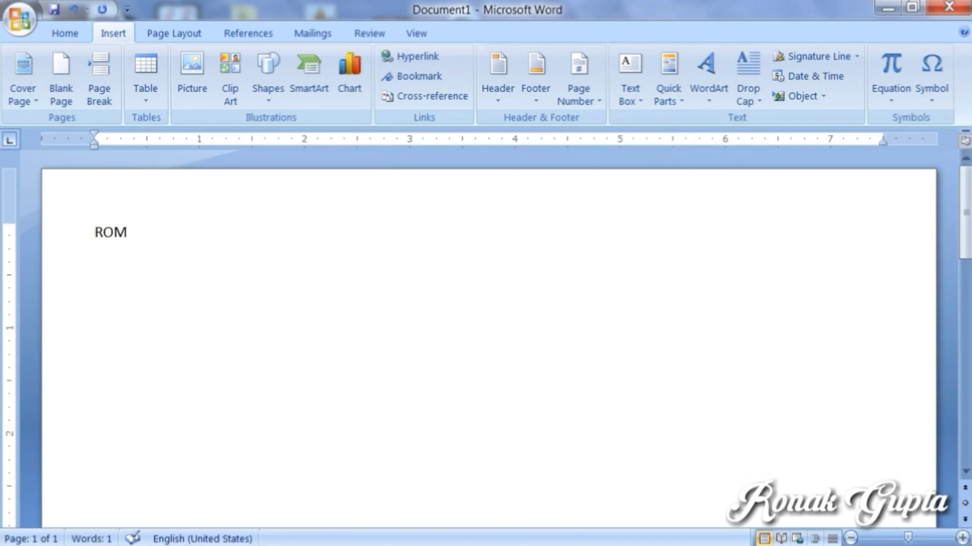
key(F3)
key(Return)
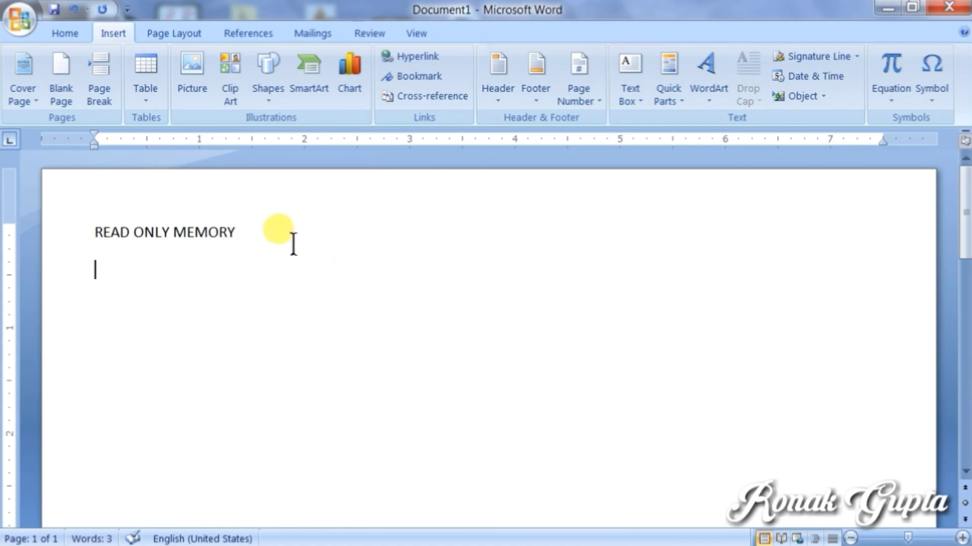
drag(251, 238, 65, 245)
key(Delete)
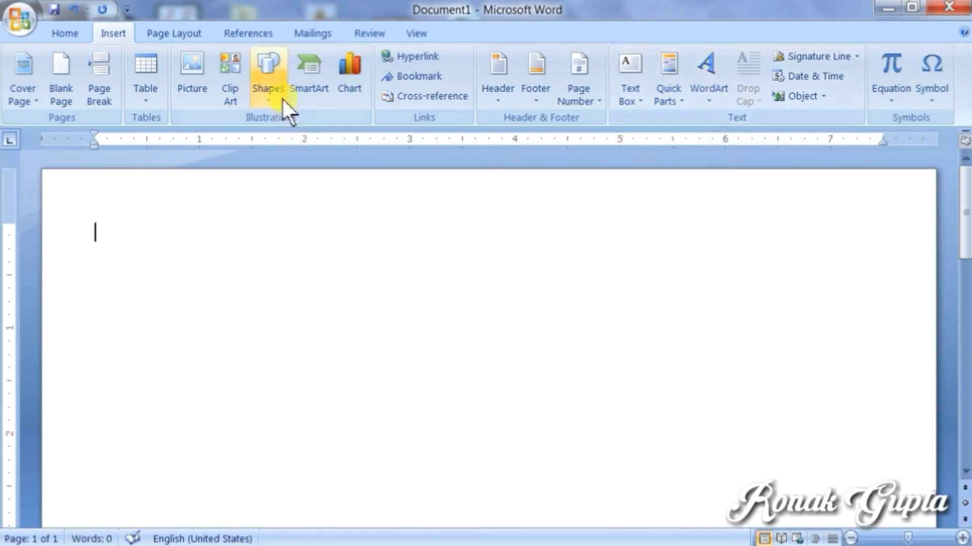
Step: Draw a rectangle near the top of the page, nudge it up, and stretch it to 1.98" tall
click(268, 87)
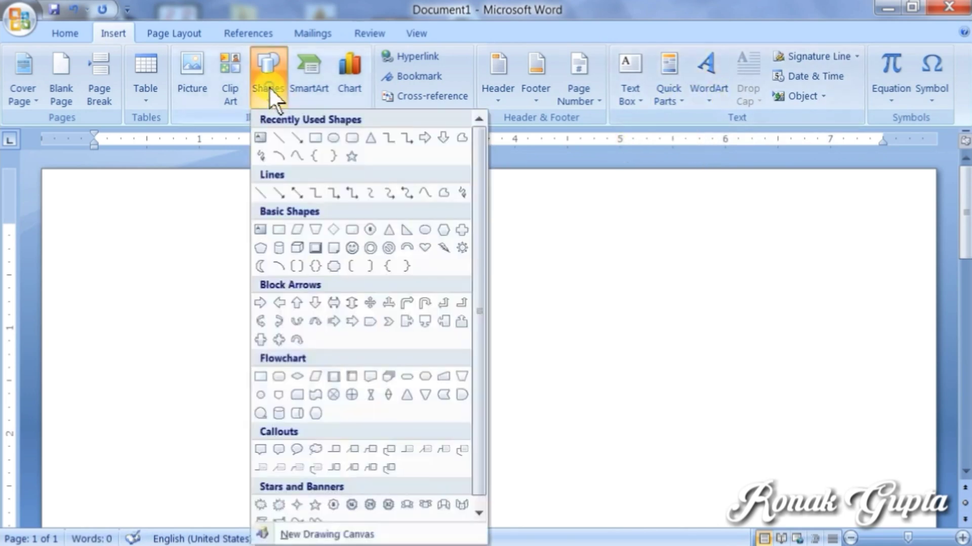
click(316, 137)
mouse_move(122, 252)
mouse_down()
mouse_move(268, 358)
mouse_move(581, 434)
mouse_move(594, 447)
mouse_up()
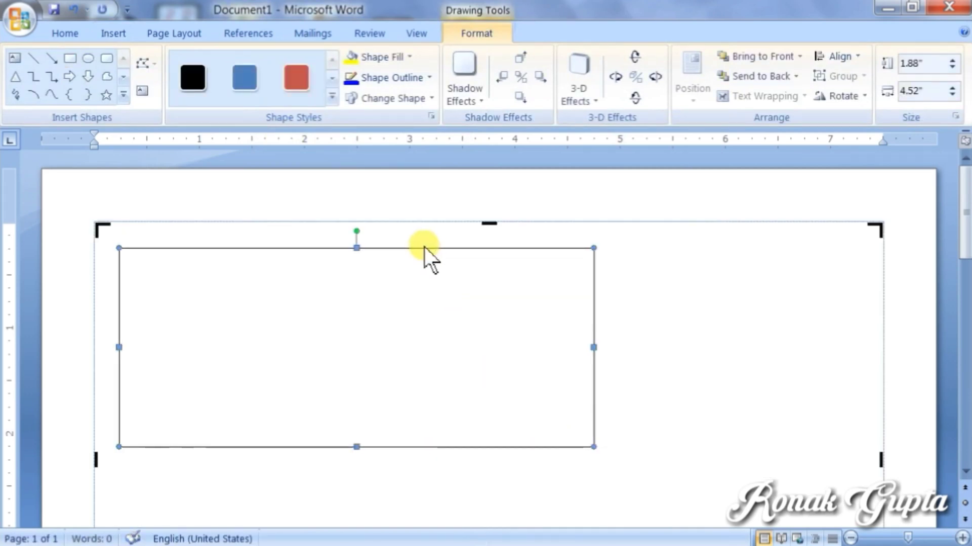
drag(425, 250, 433, 218)
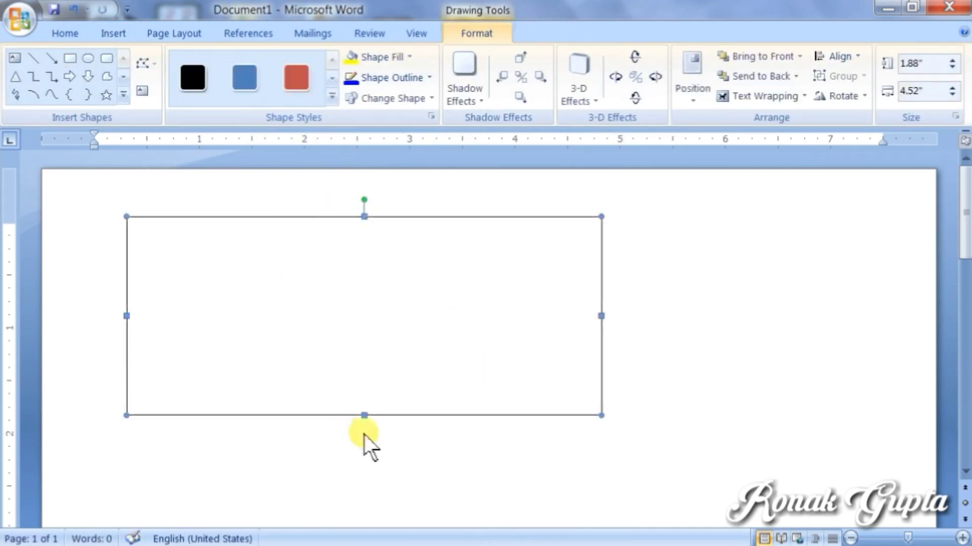
drag(364, 417, 364, 426)
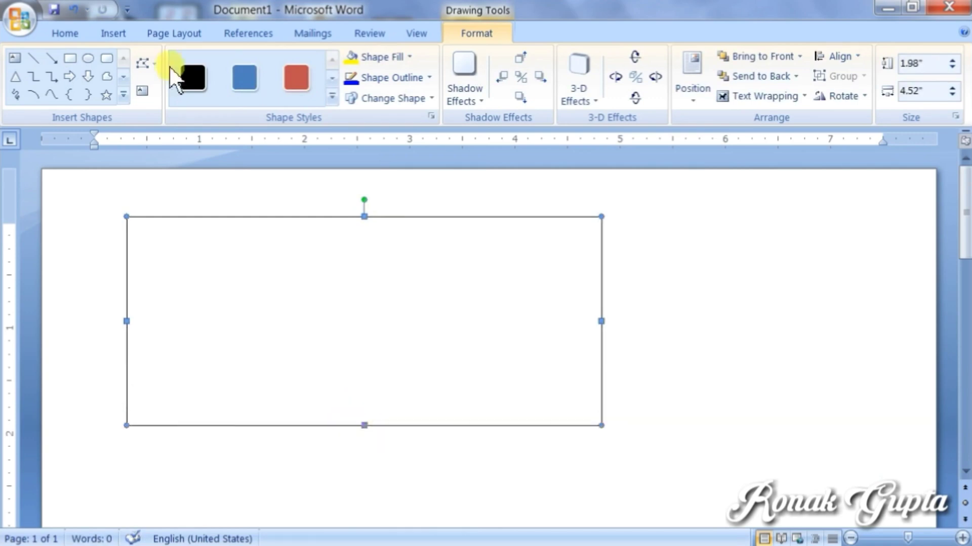
Step: Choose the orange WordArt style from the WordArt gallery
click(126, 30)
click(704, 101)
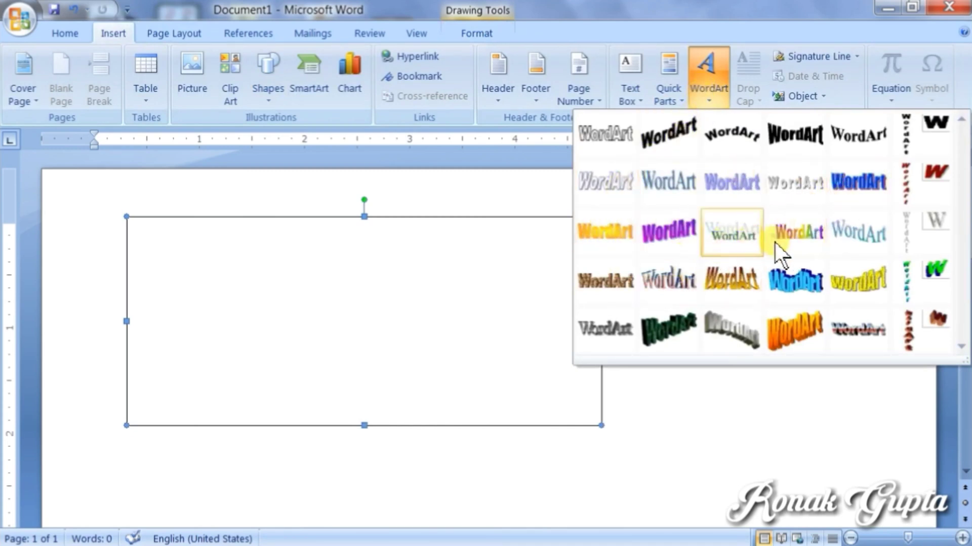
click(621, 235)
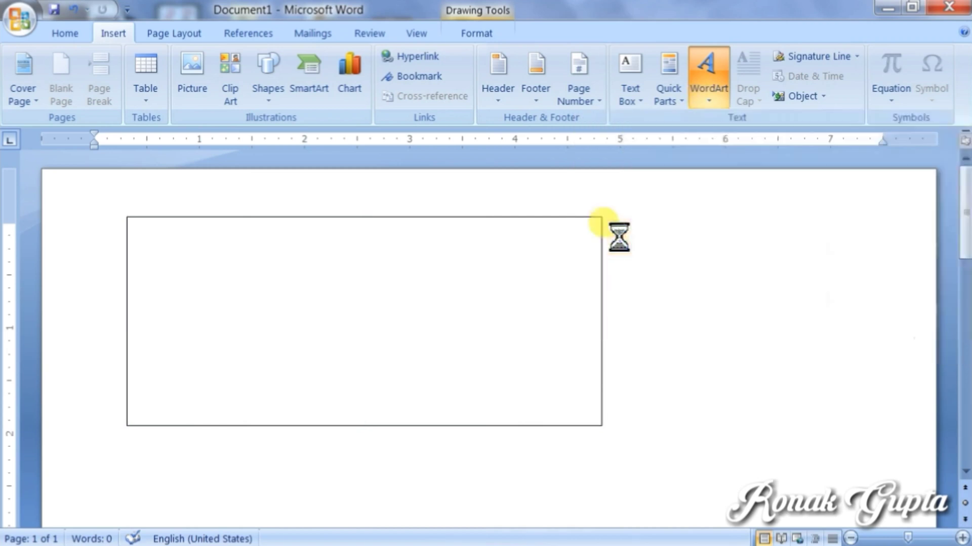
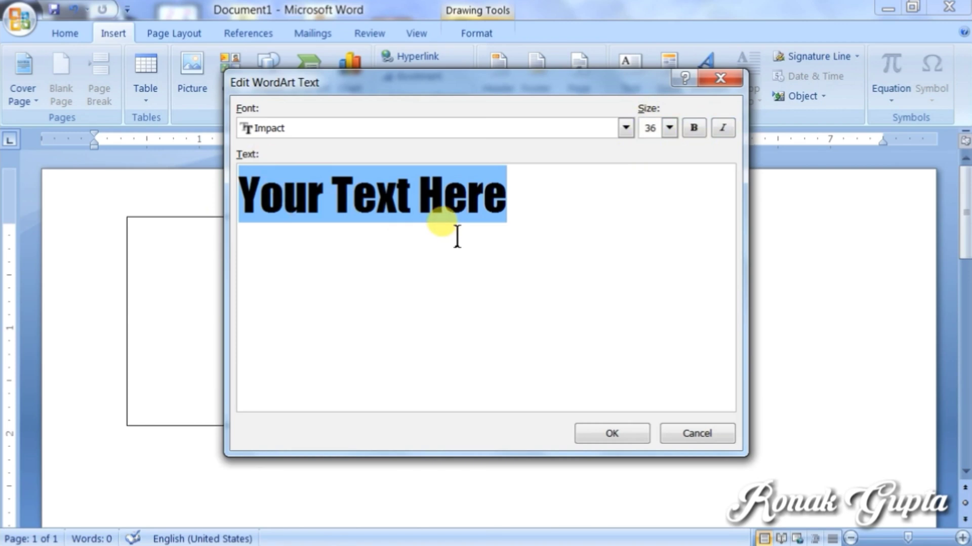
Step: Enter RONAK as the WordArt text in Impact 36, briefly trying bold and italic, and insert it
text(RONAK)
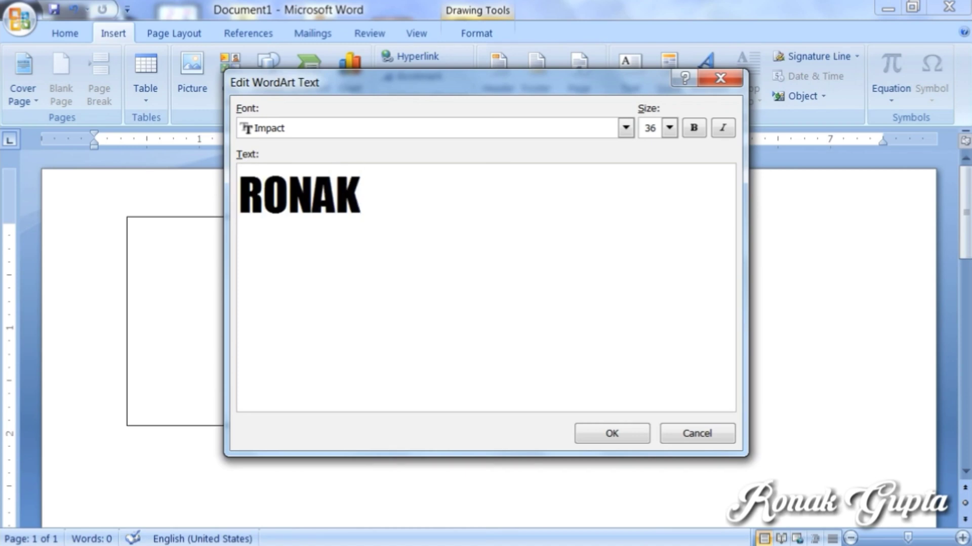
click(626, 128)
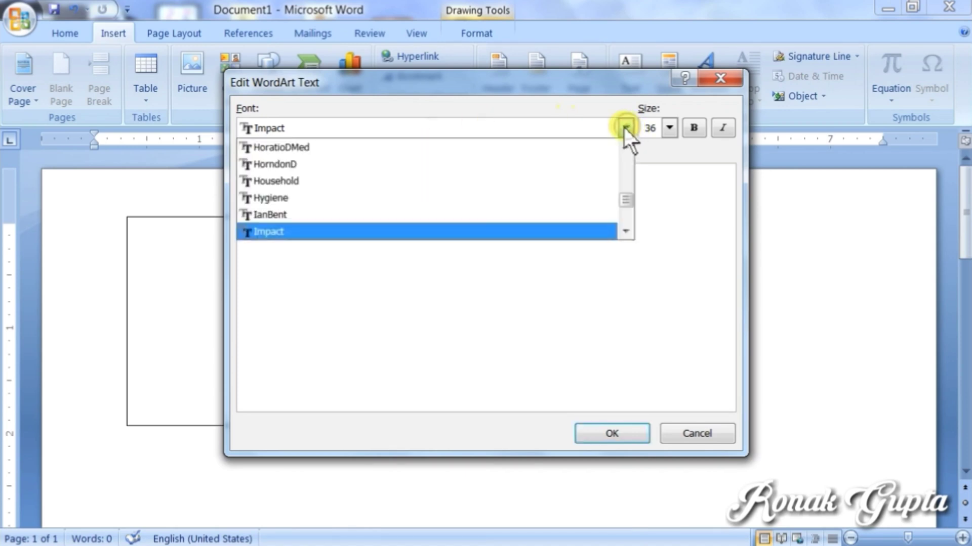
click(626, 128)
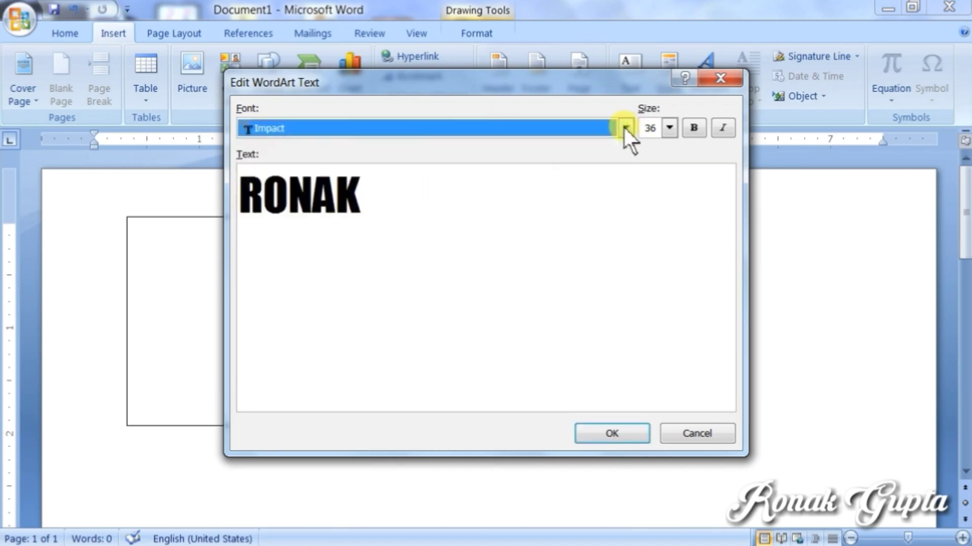
click(669, 128)
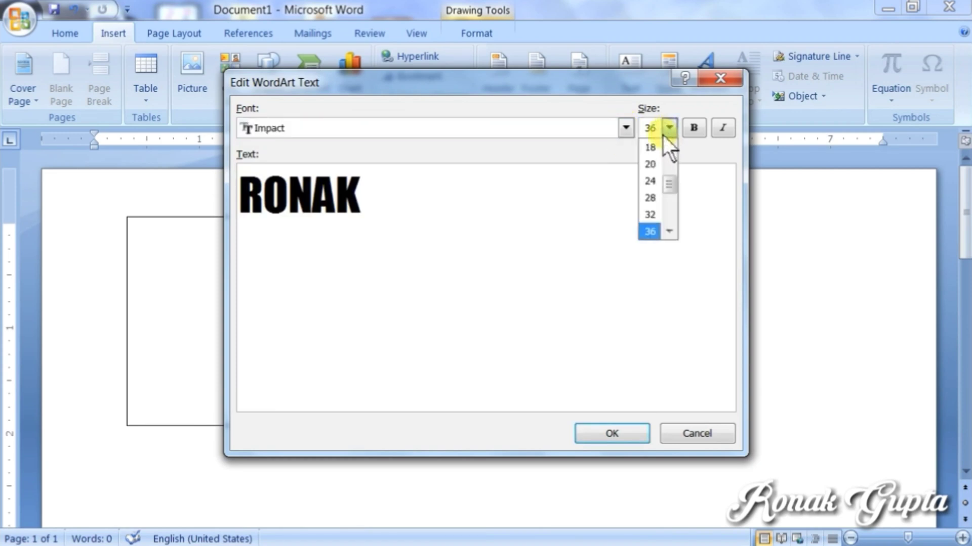
click(669, 128)
drag(375, 211, 248, 211)
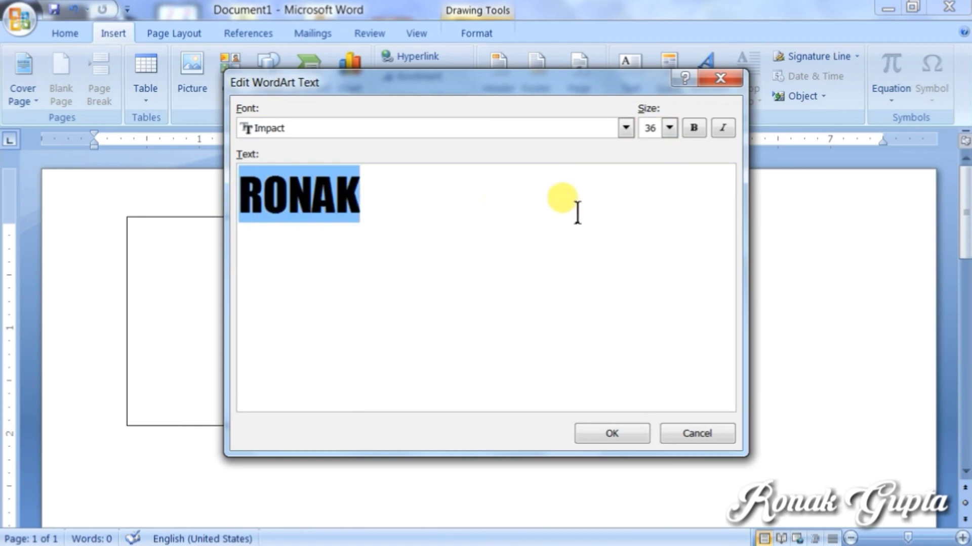
click(694, 128)
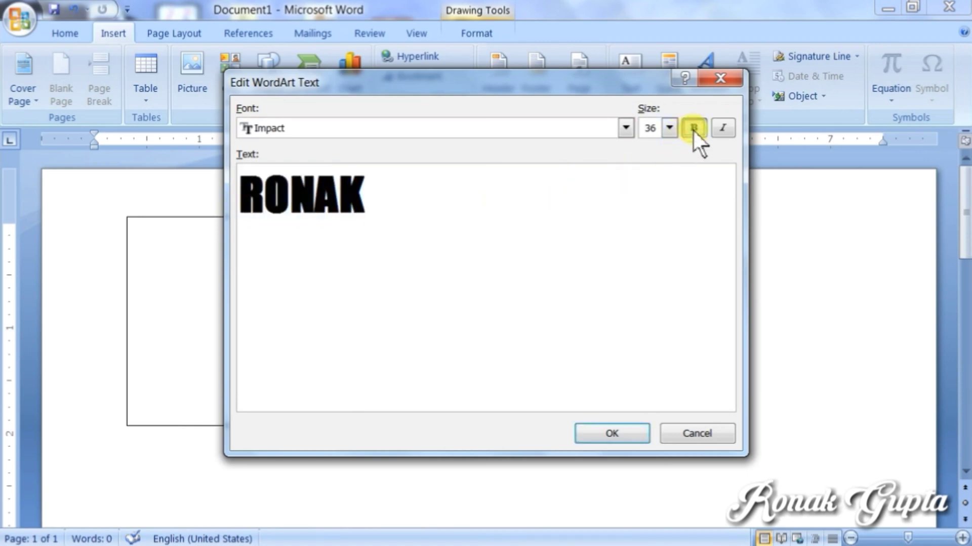
click(715, 129)
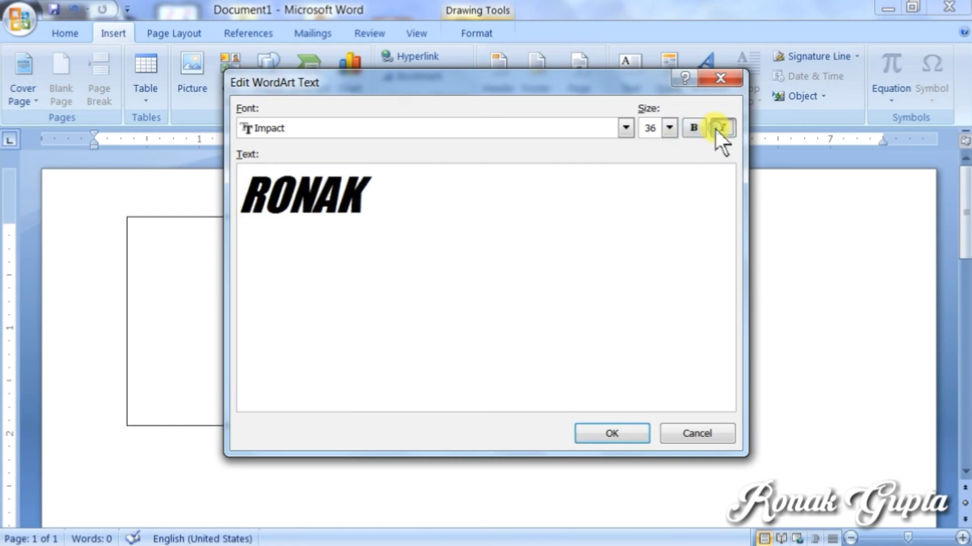
click(715, 129)
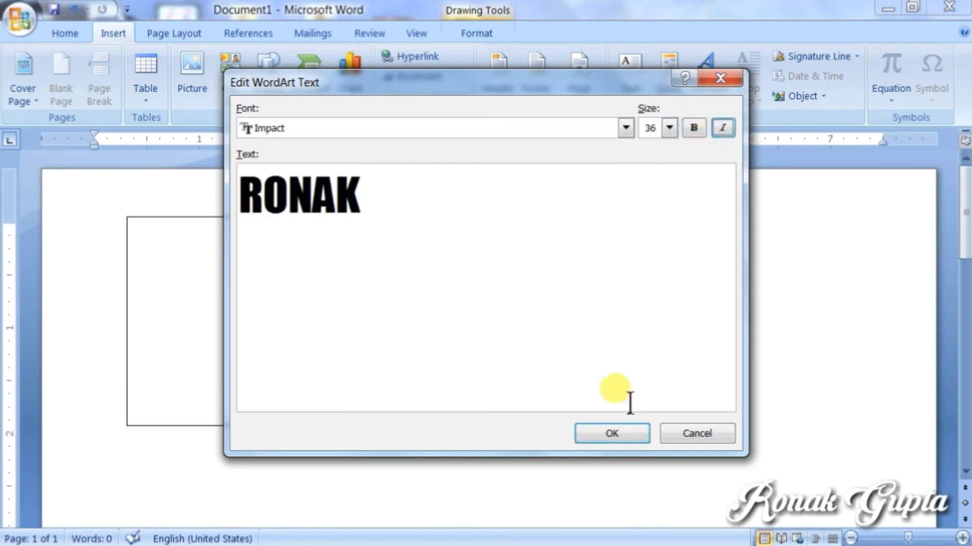
click(622, 434)
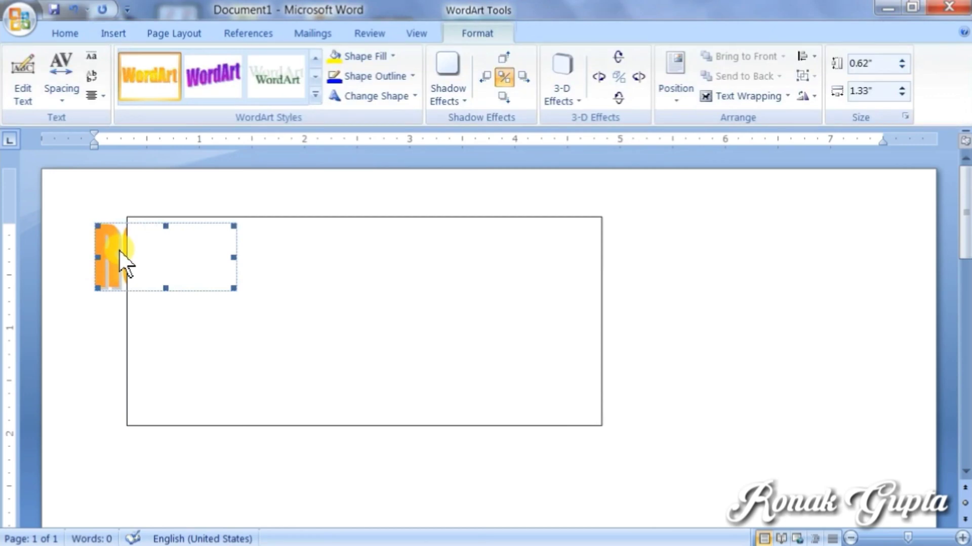
Step: Set the WordArt to In Front of Text wrapping and drag it over the rectangle
mouse_move(120, 251)
mouse_down()
mouse_move(147, 271)
mouse_move(243, 267)
mouse_move(152, 271)
mouse_move(116, 258)
mouse_up()
click(731, 97)
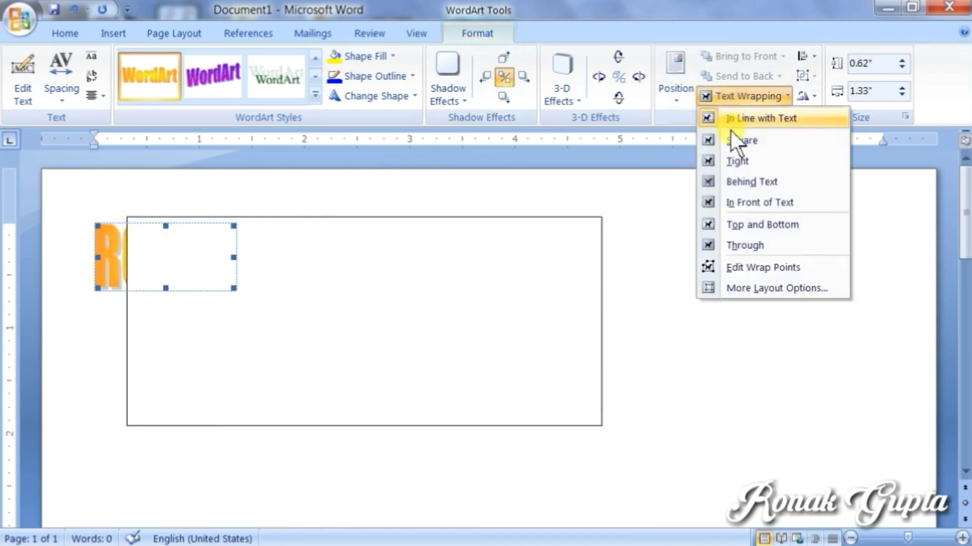
click(742, 205)
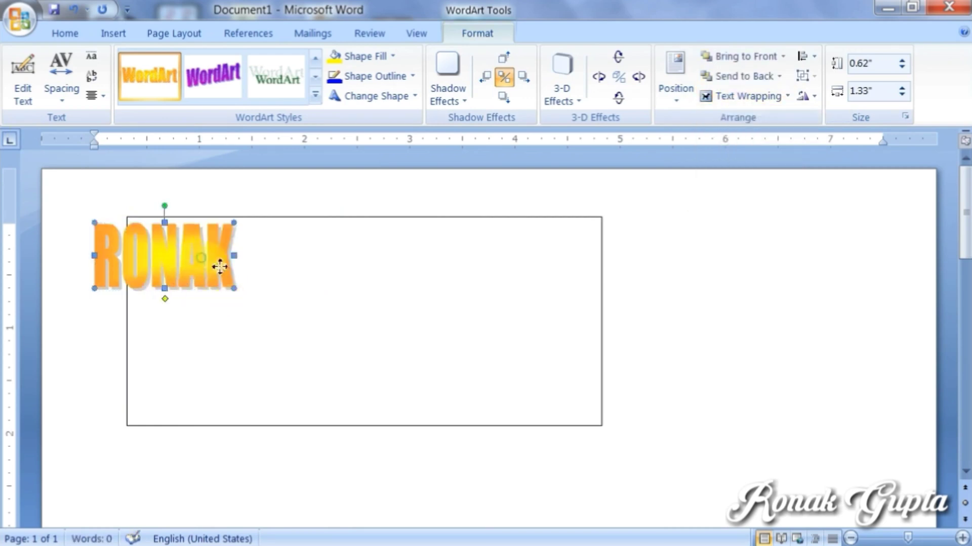
drag(220, 266, 292, 283)
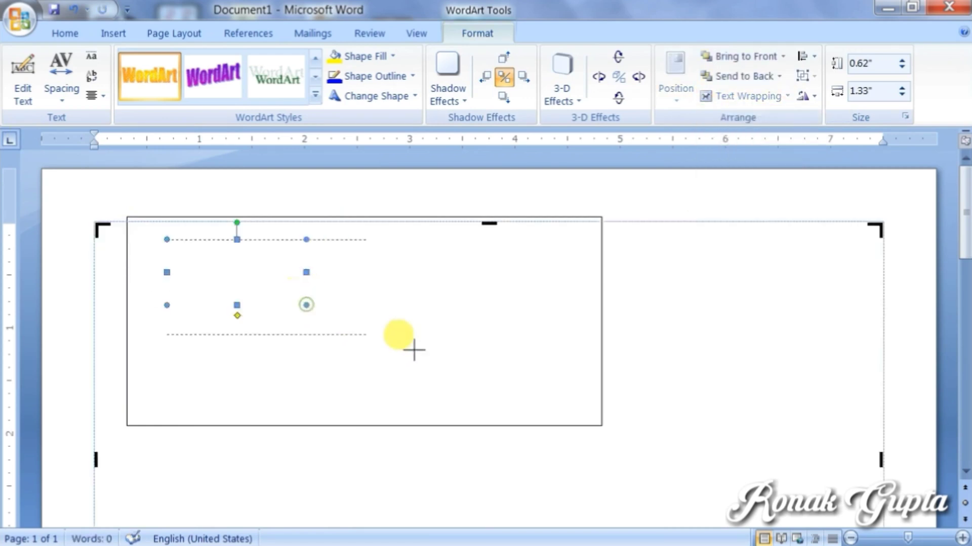
drag(414, 349, 447, 317)
Step: Nudge the rectangle down, bring the WordArt to front, and fit it inside the rectangle
click(321, 289)
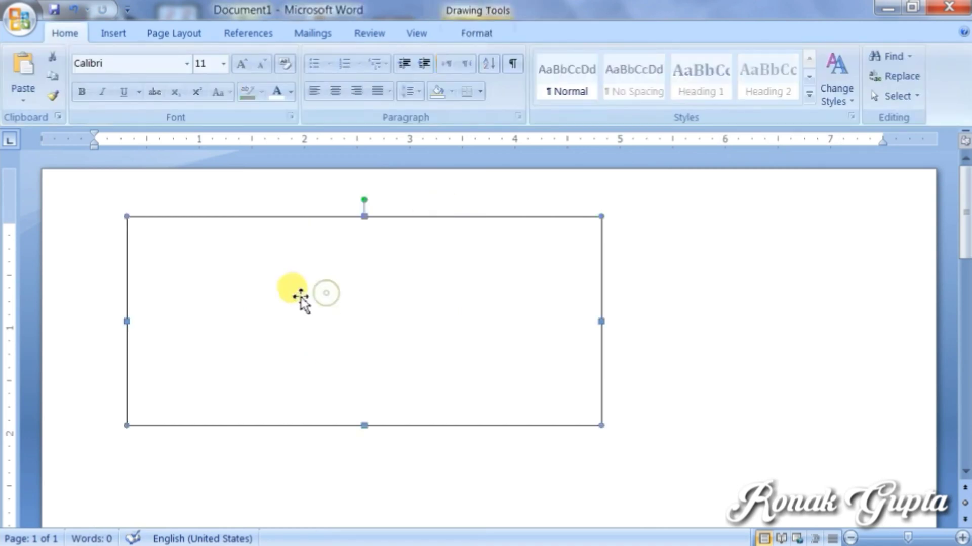
drag(332, 282, 332, 303)
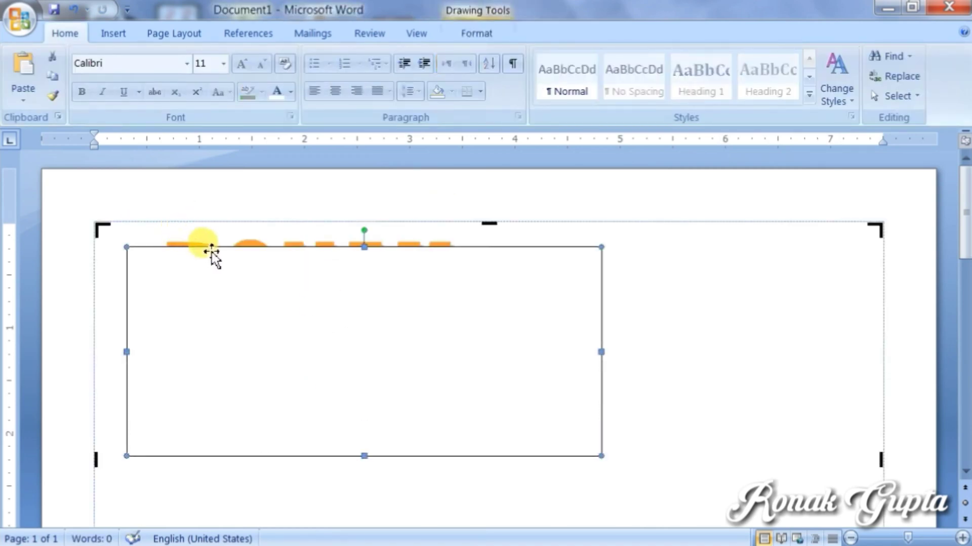
click(282, 206)
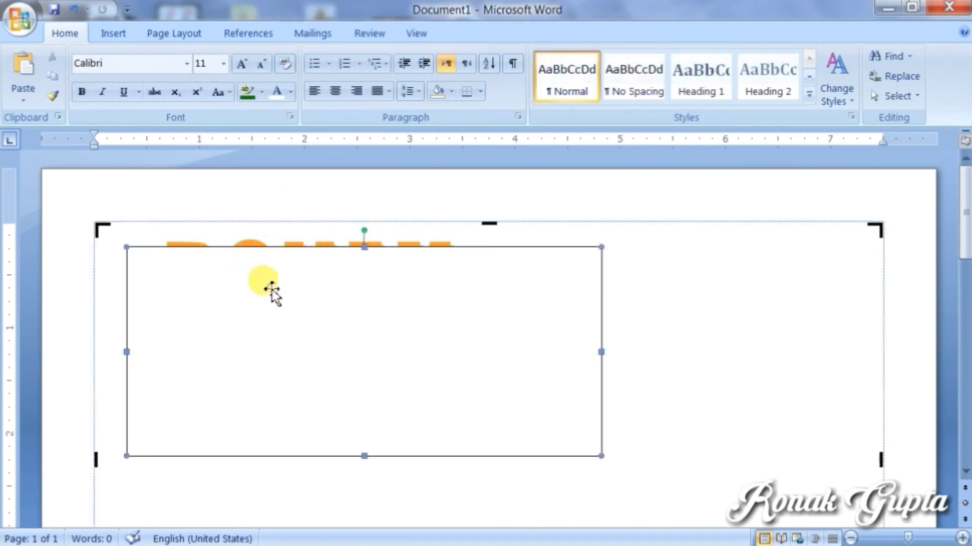
click(271, 290)
click(465, 34)
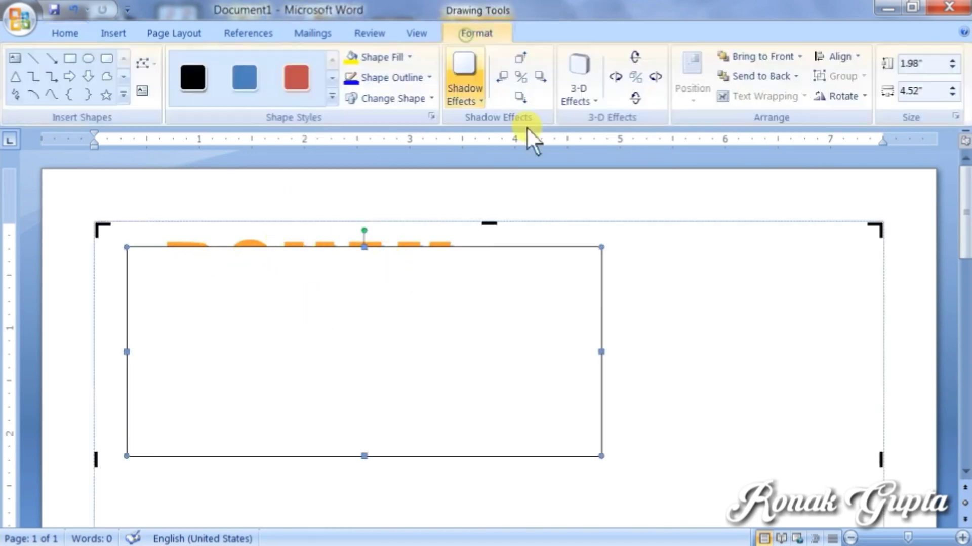
click(429, 243)
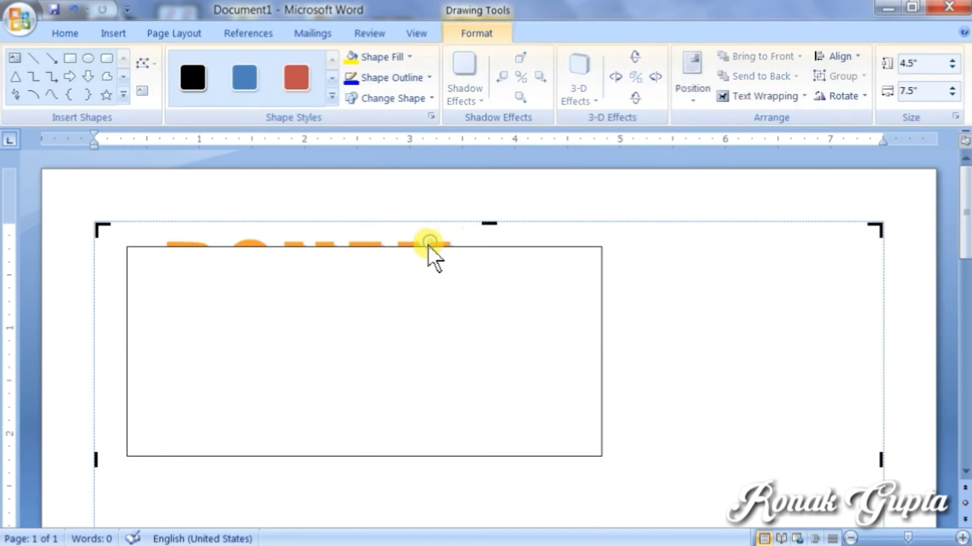
click(478, 34)
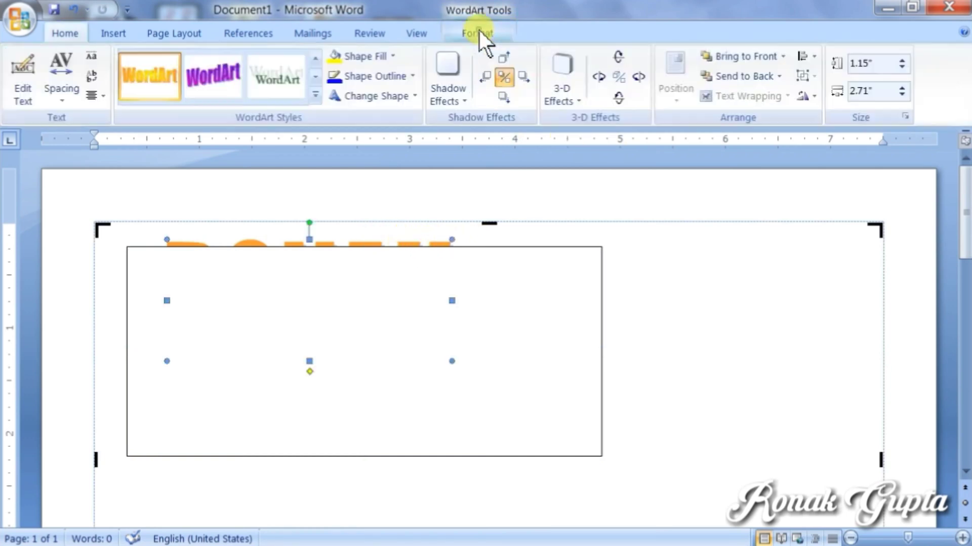
click(728, 58)
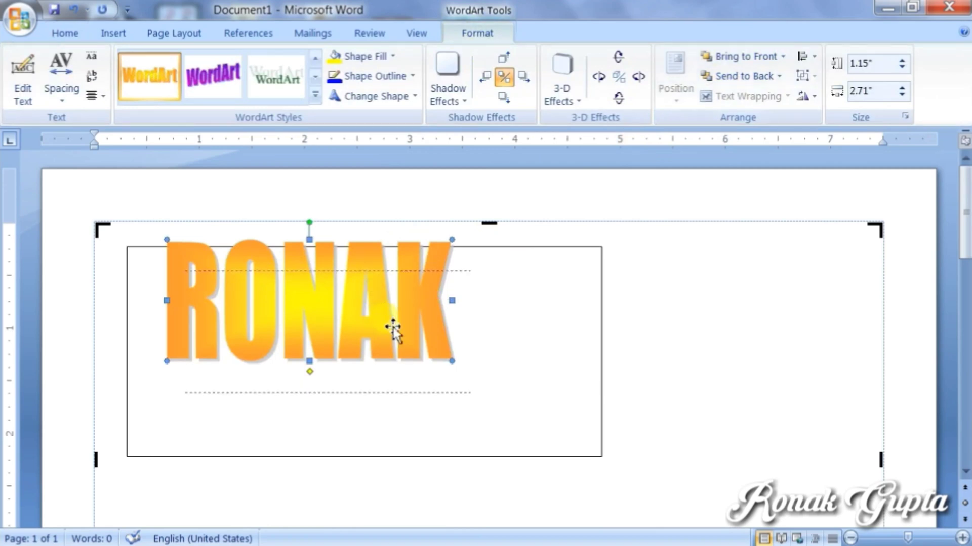
drag(392, 329, 394, 330)
click(488, 196)
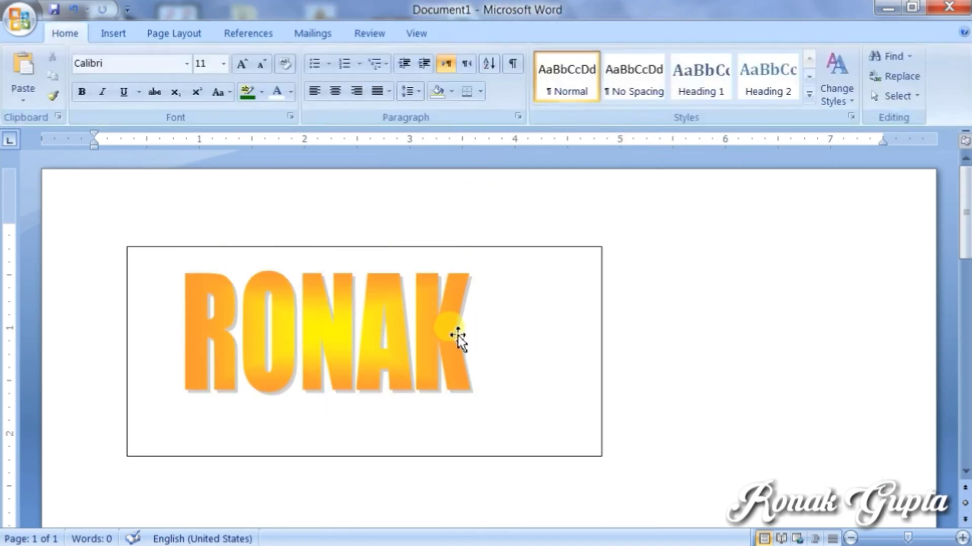
Step: Apply the rainbow WordArt style, move the WordArt lower, and slant its letters
click(457, 336)
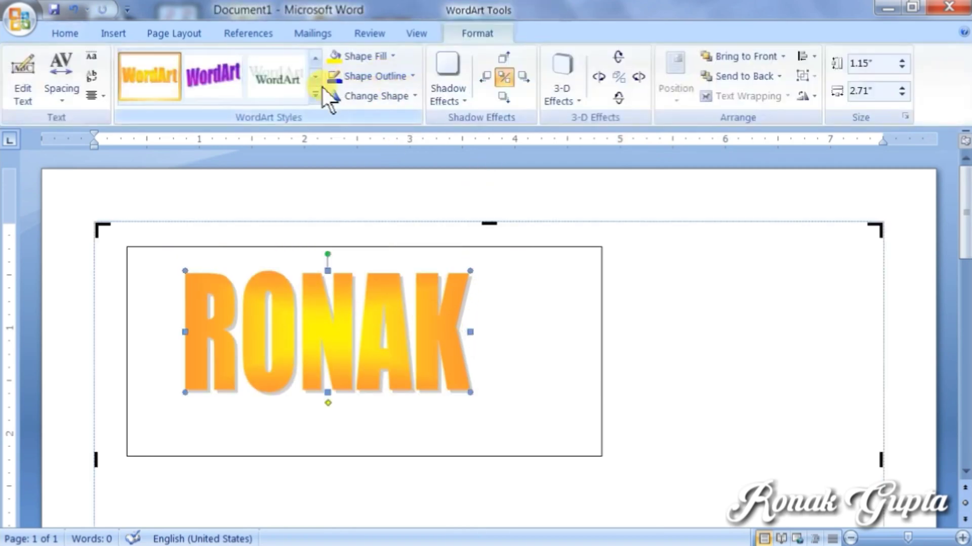
click(314, 93)
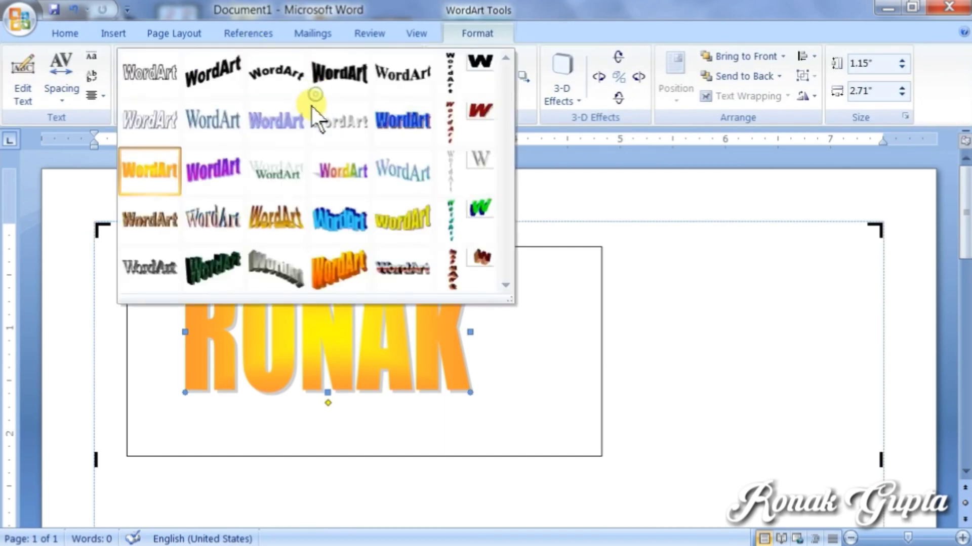
click(342, 178)
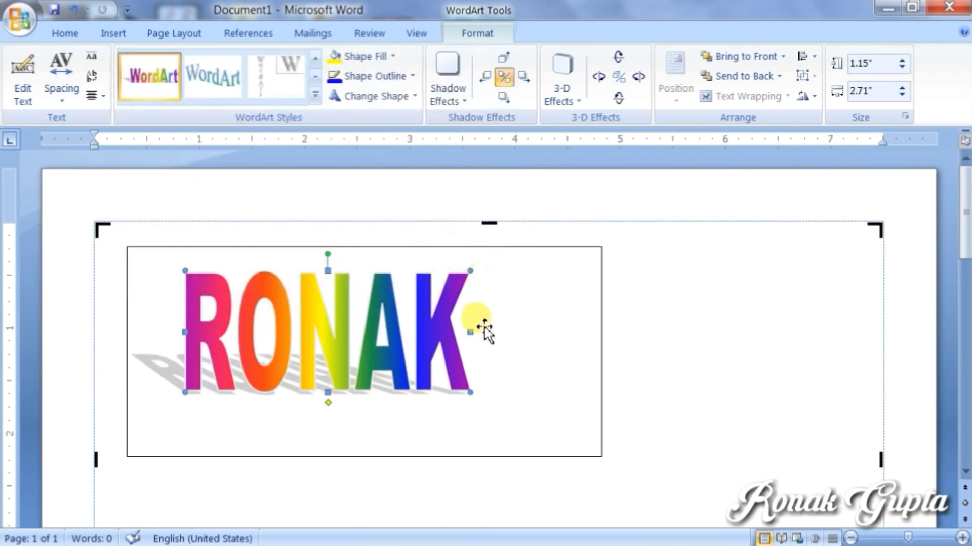
drag(471, 379, 517, 430)
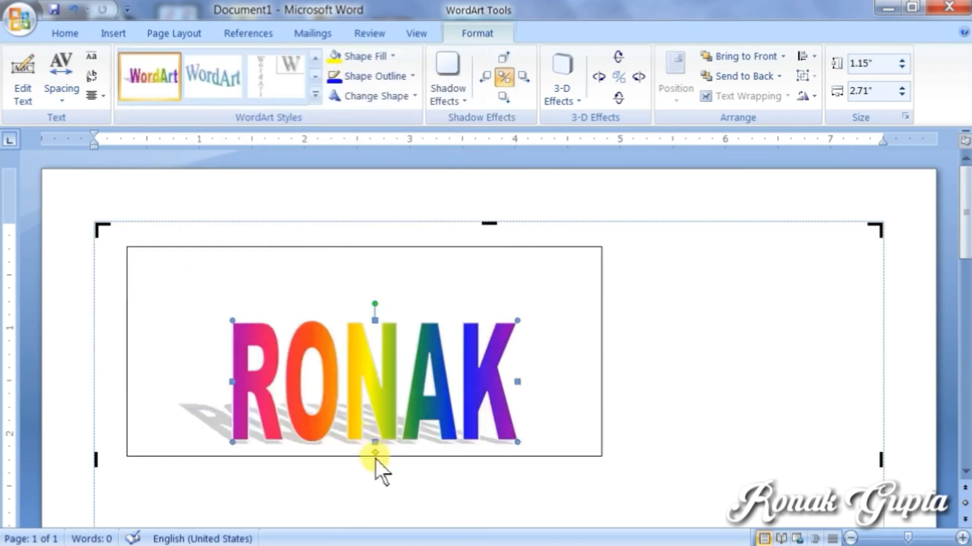
mouse_move(375, 459)
mouse_down()
mouse_move(386, 441)
mouse_move(368, 454)
mouse_up()
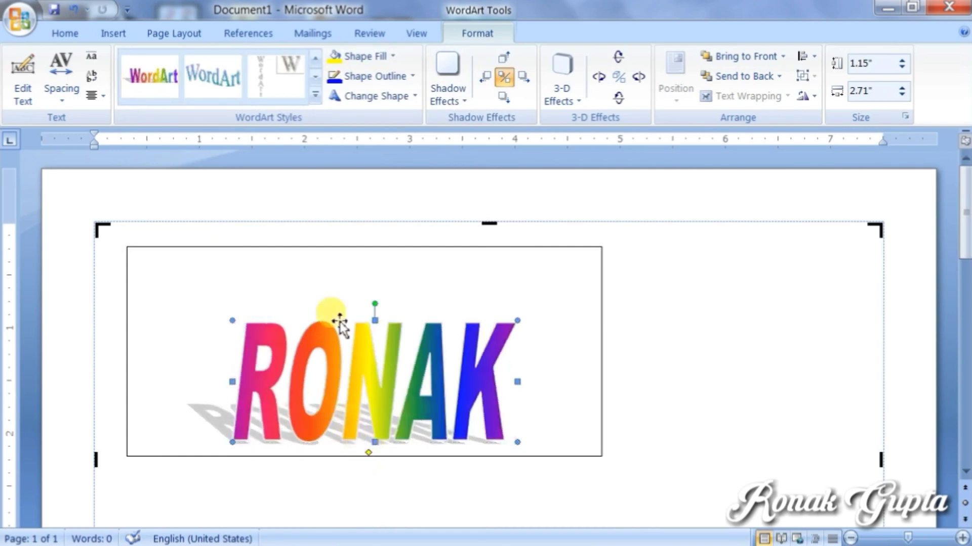
Step: Switch to the gold-and-brown curved WordArt style and preview a shadow without applying it
click(313, 94)
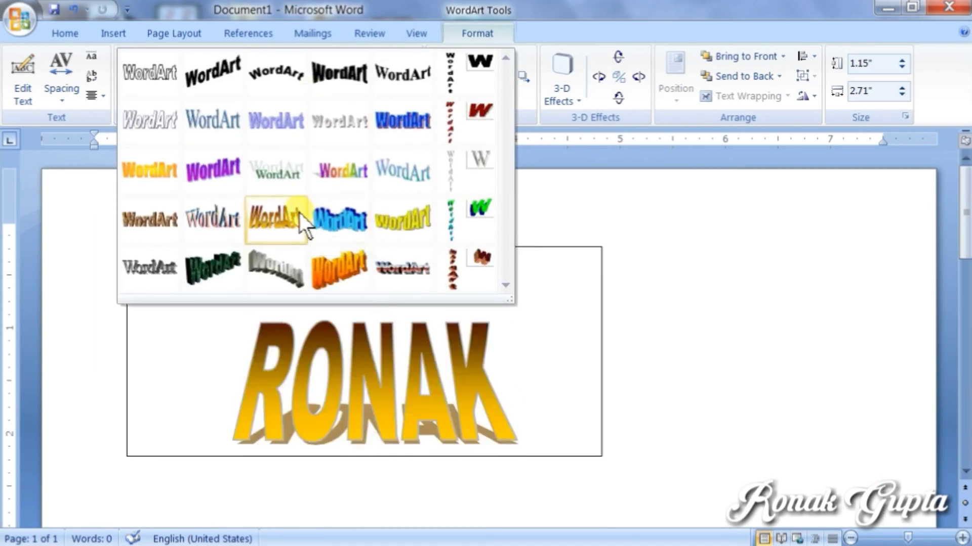
click(178, 277)
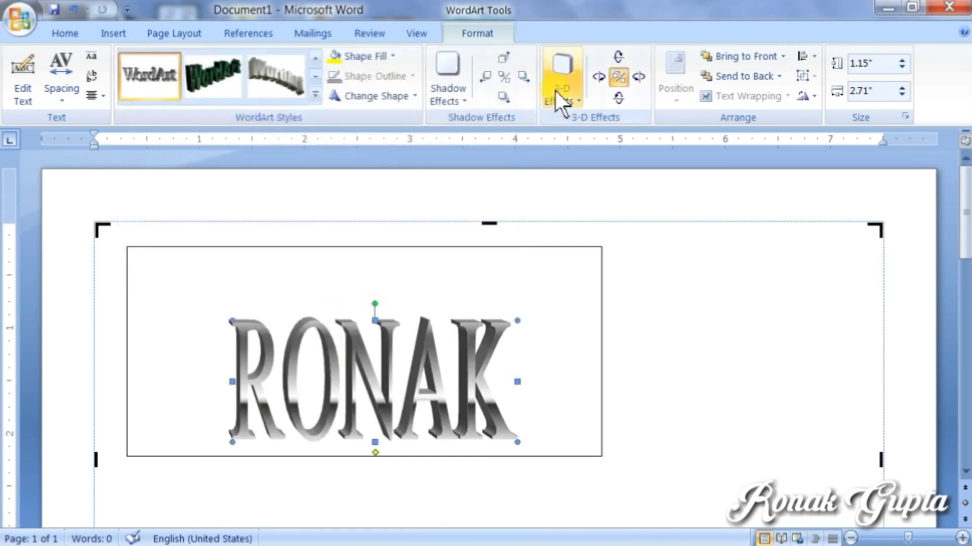
click(451, 99)
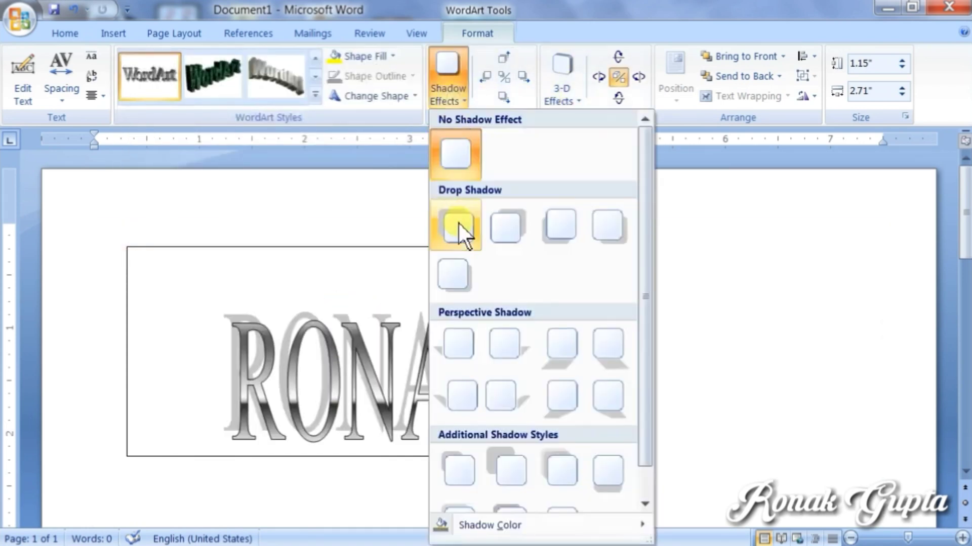
click(508, 227)
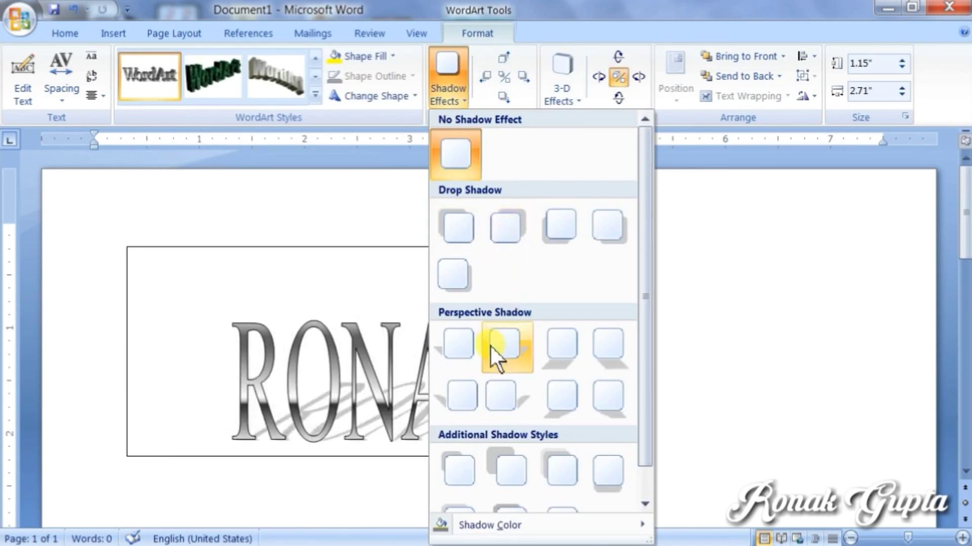
click(380, 260)
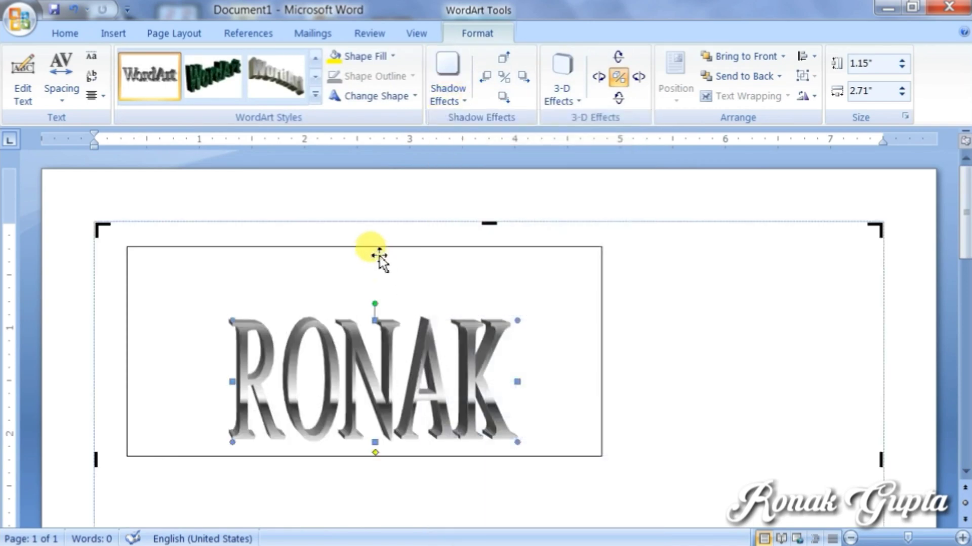
click(310, 196)
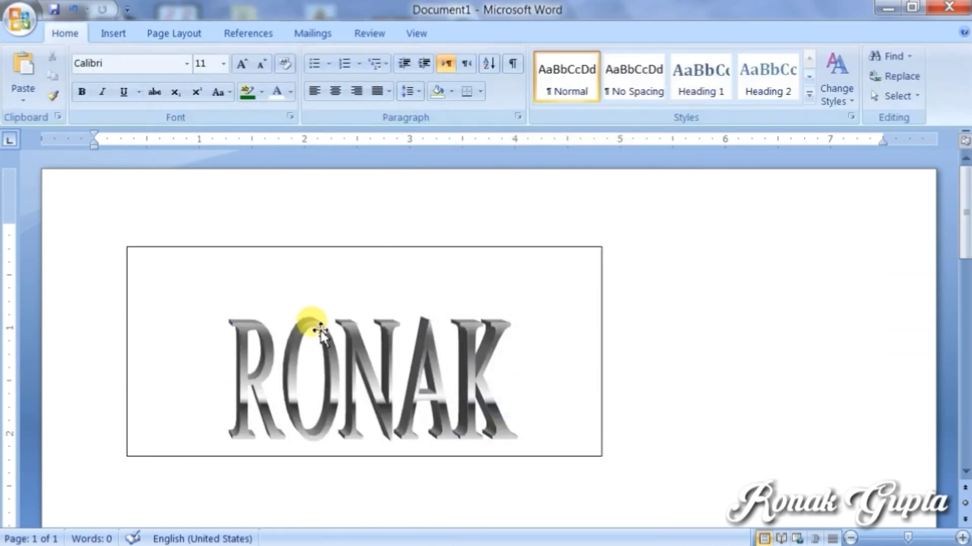
Step: Delete the RONAK WordArt, then the empty rectangle, then the leftover drawing canvas
click(322, 329)
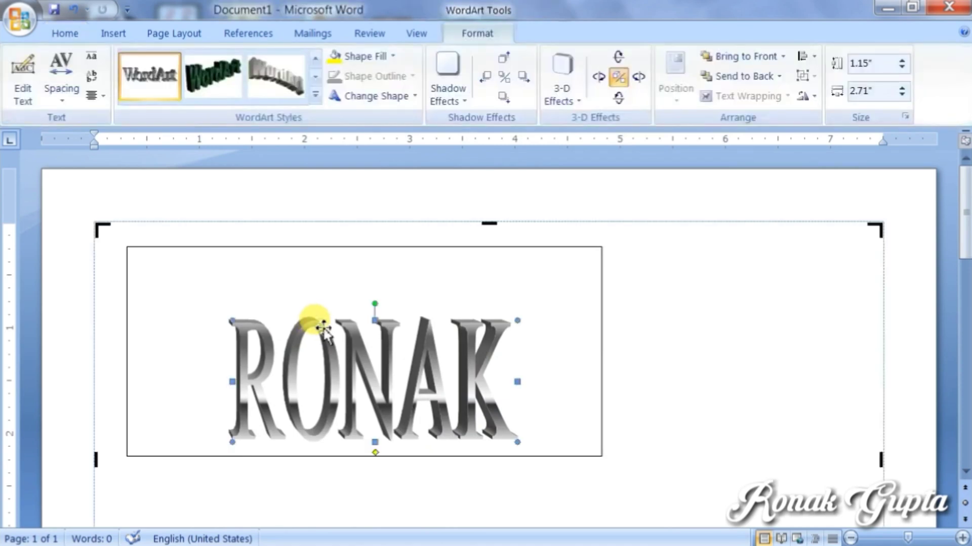
key(Delete)
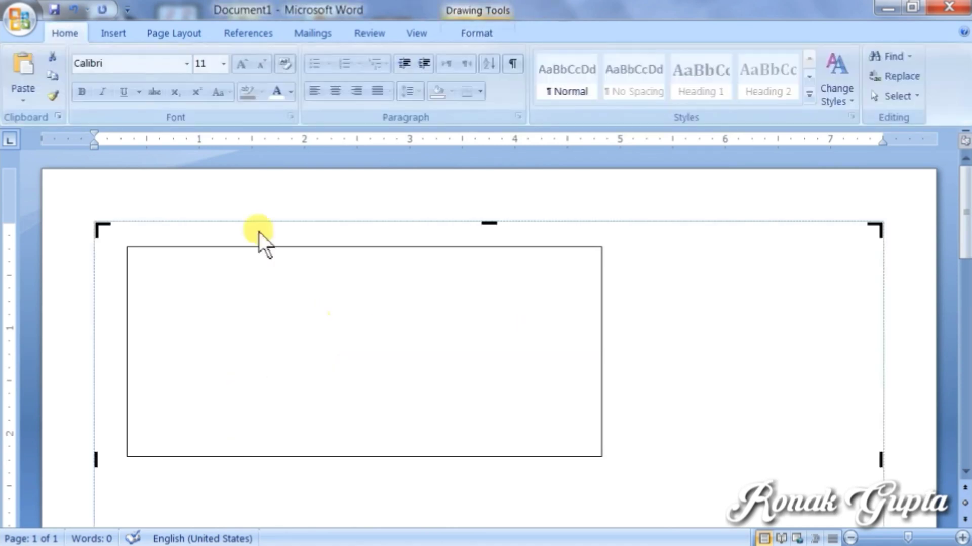
click(239, 247)
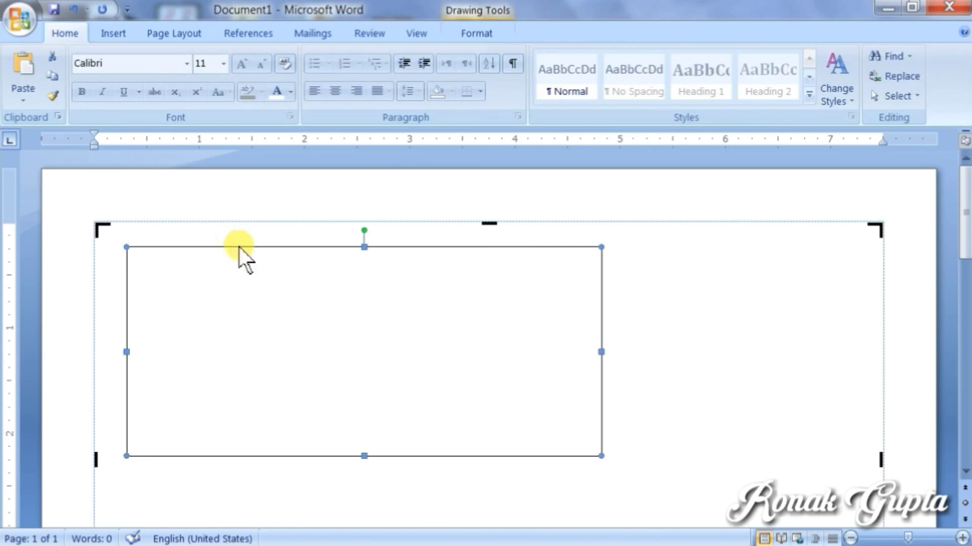
key(Delete)
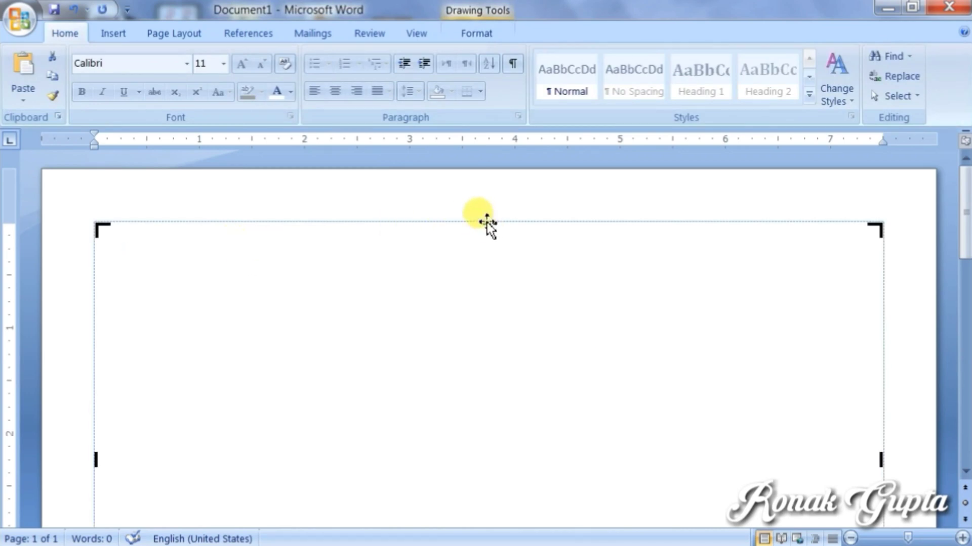
key(Delete)
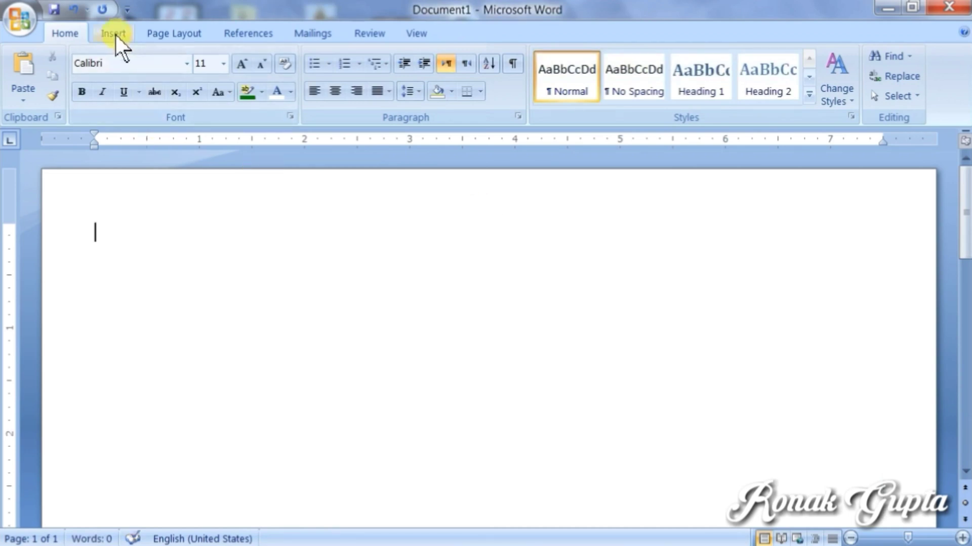
Step: Generate sample paragraphs by entering =RAND() on the blank line
click(113, 33)
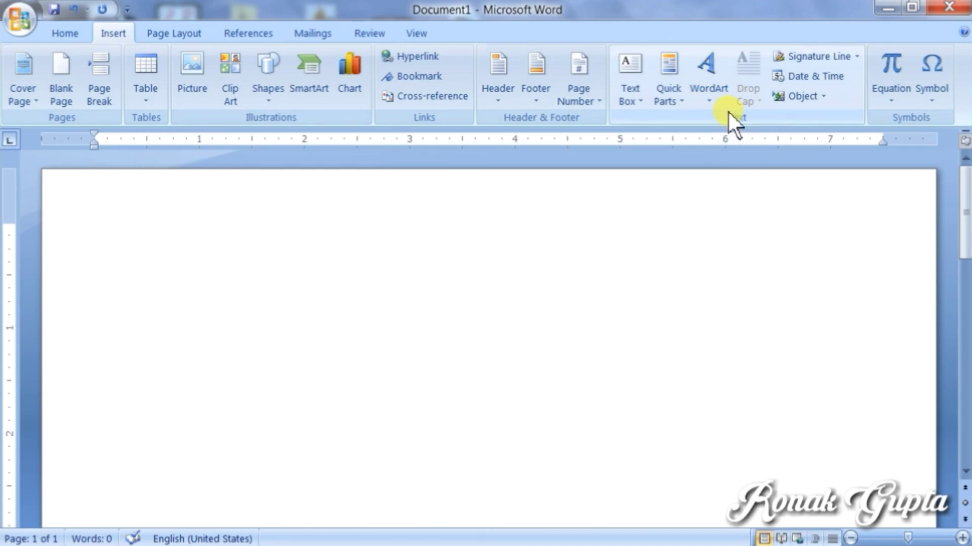
text(O)
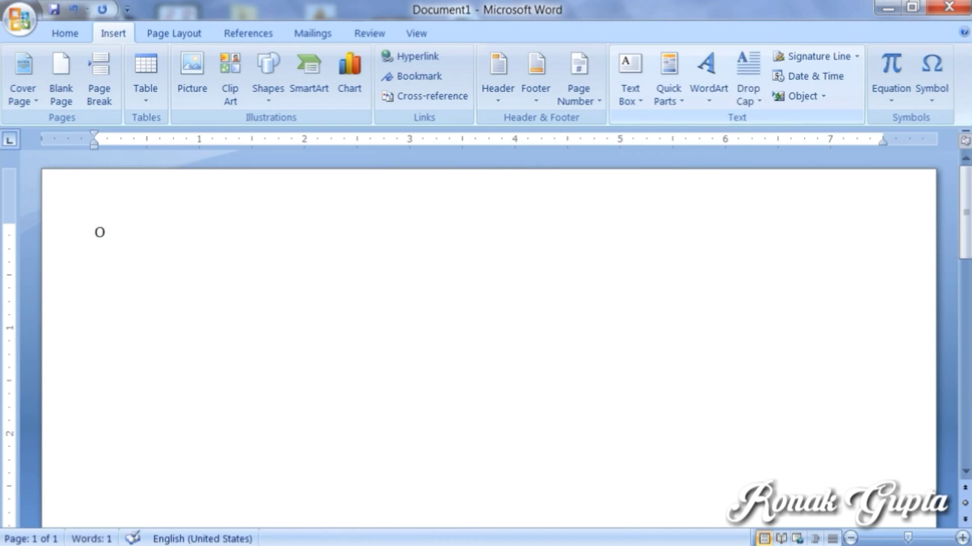
key(BackSpace)
text(=RA)
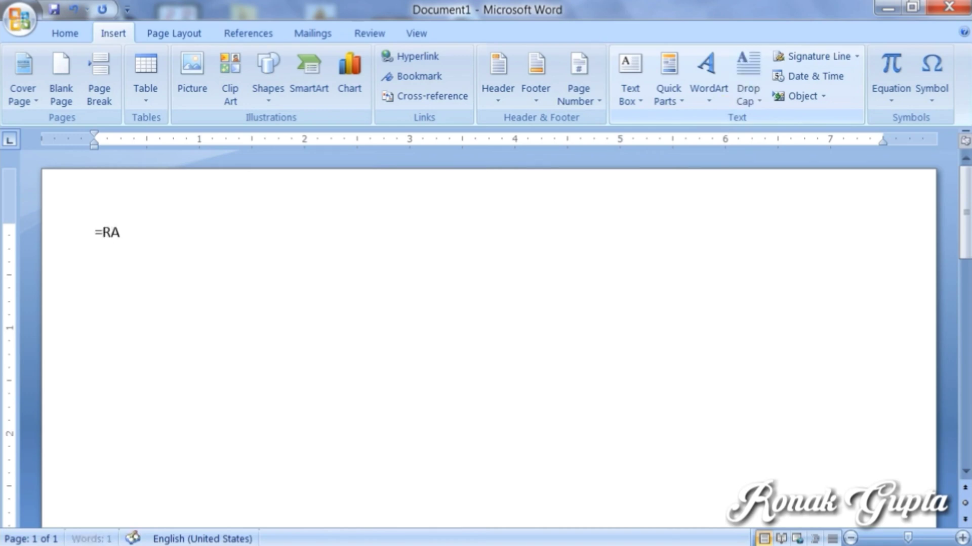
text(ND)
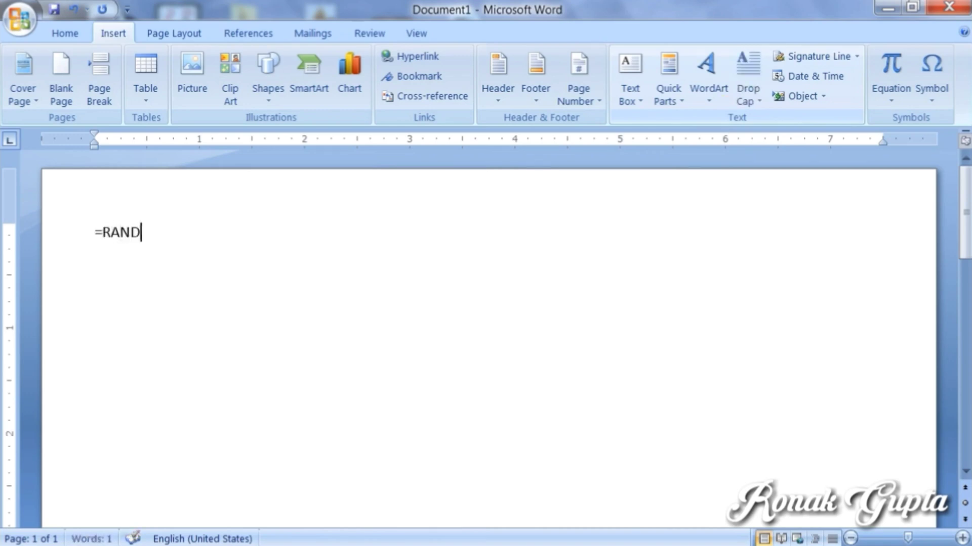
text(())
key(Return)
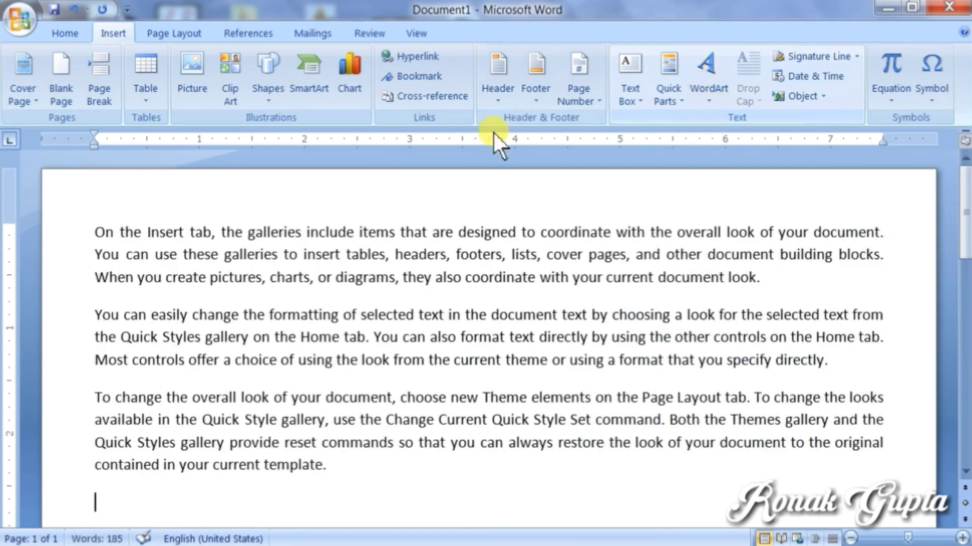
Step: Select the sample paragraphs and apply a Dropped drop cap so the text opens with a large O
click(96, 233)
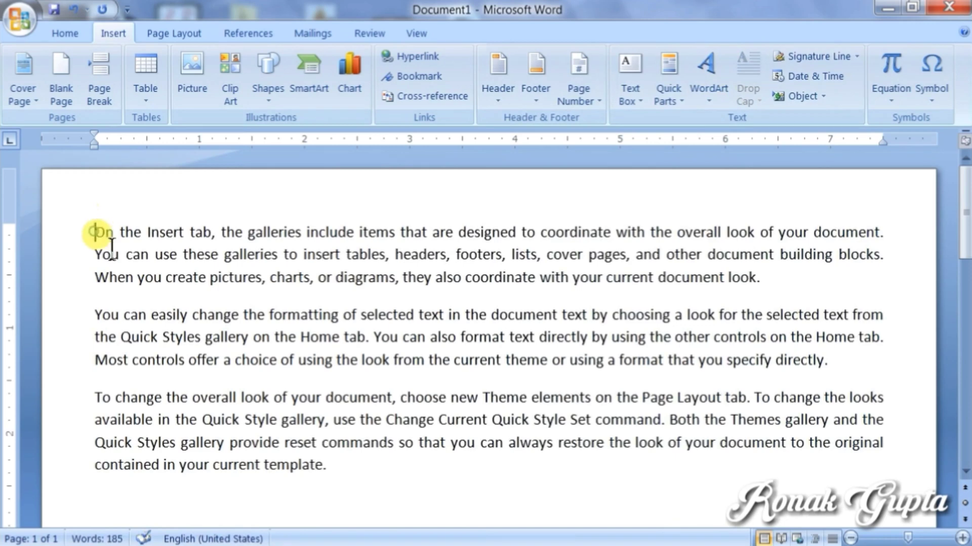
drag(96, 233, 345, 484)
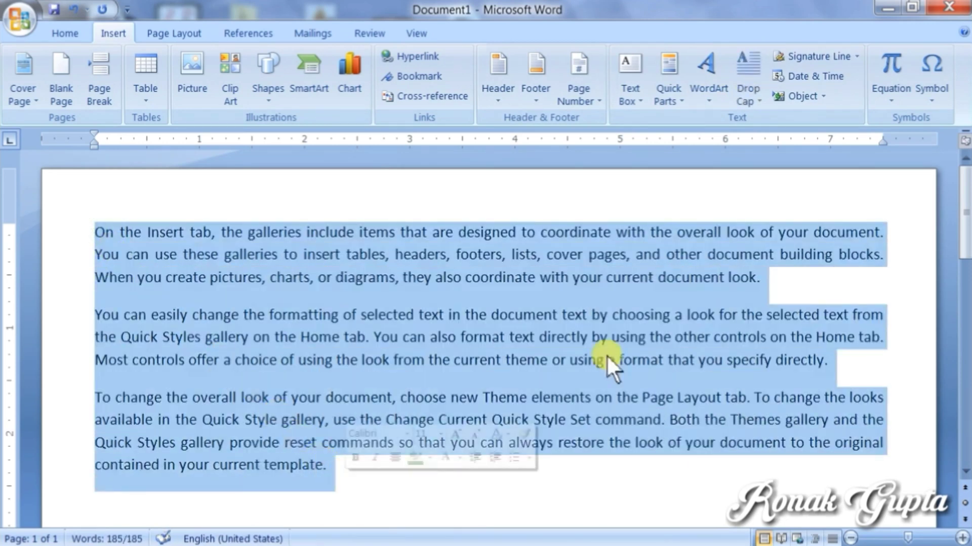
click(749, 87)
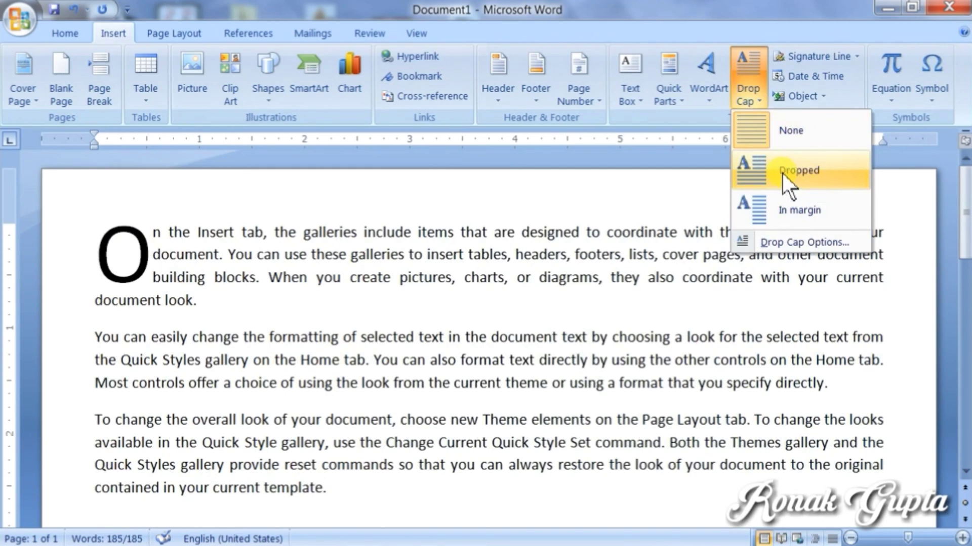
click(782, 175)
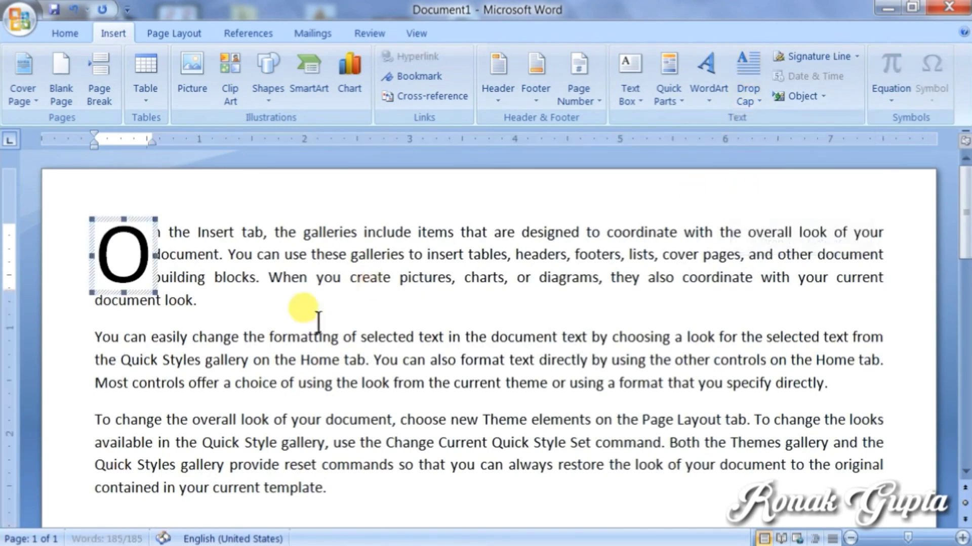
click(301, 360)
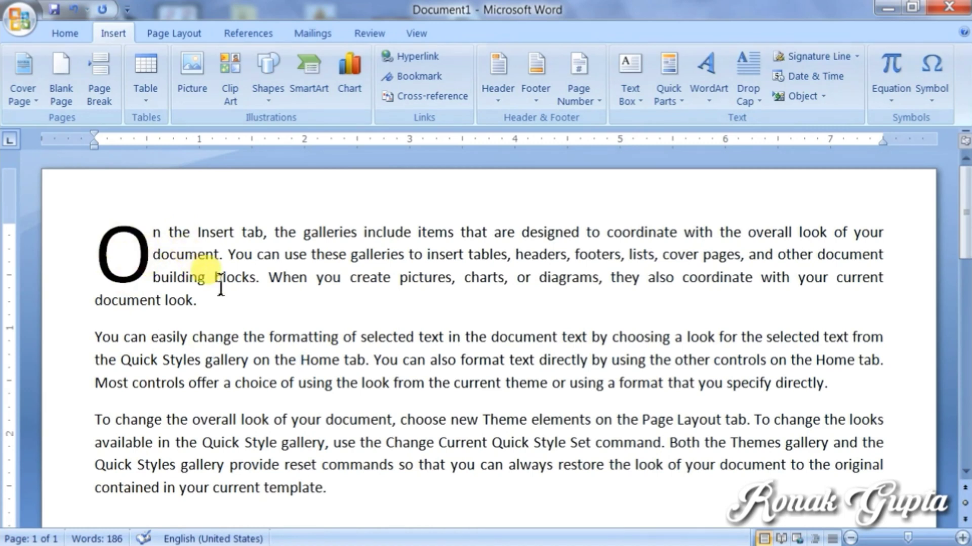
click(741, 100)
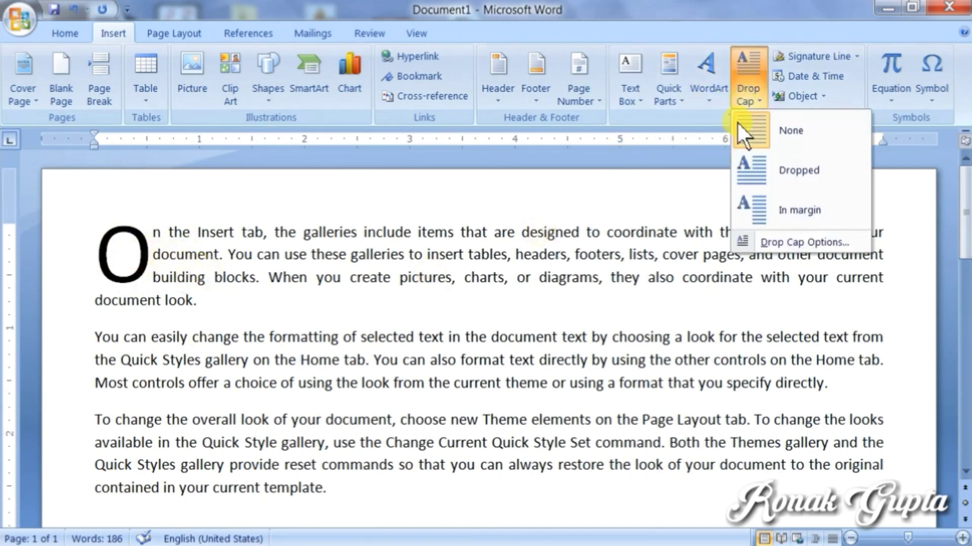
Step: Give the second paragraph a dropped Y spanning 10 lines, shrink its frame, then delete it
click(799, 244)
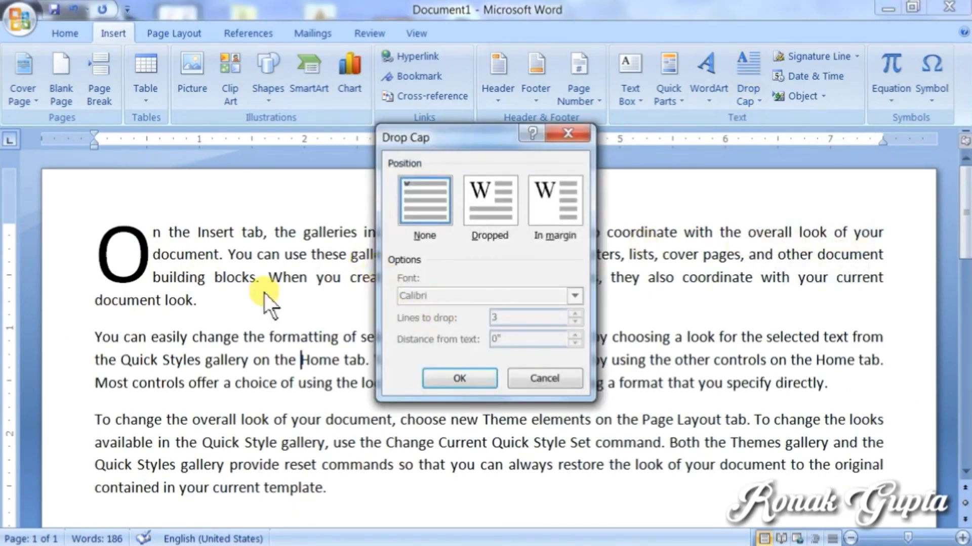
click(484, 223)
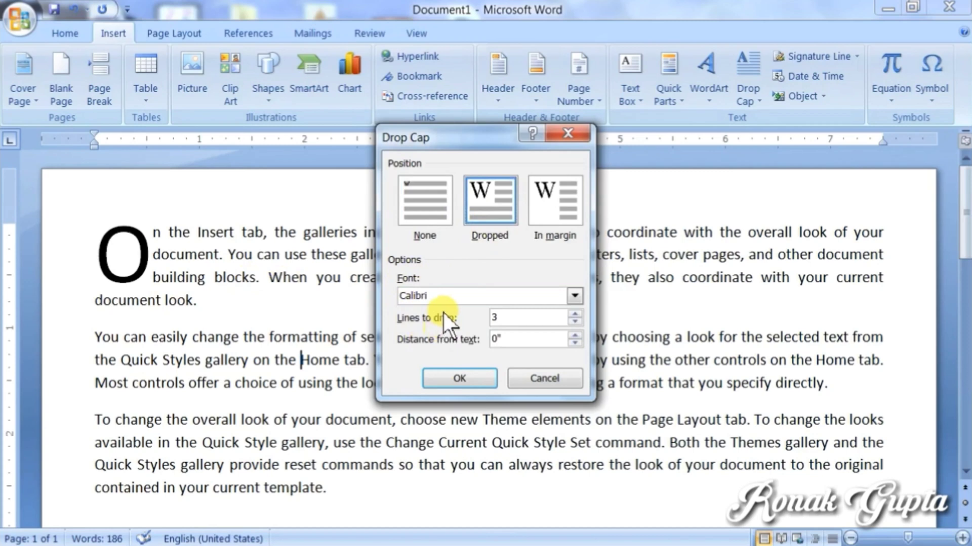
click(576, 312)
click(576, 312)
click(576, 311)
click(576, 311)
click(576, 312)
click(576, 311)
click(576, 312)
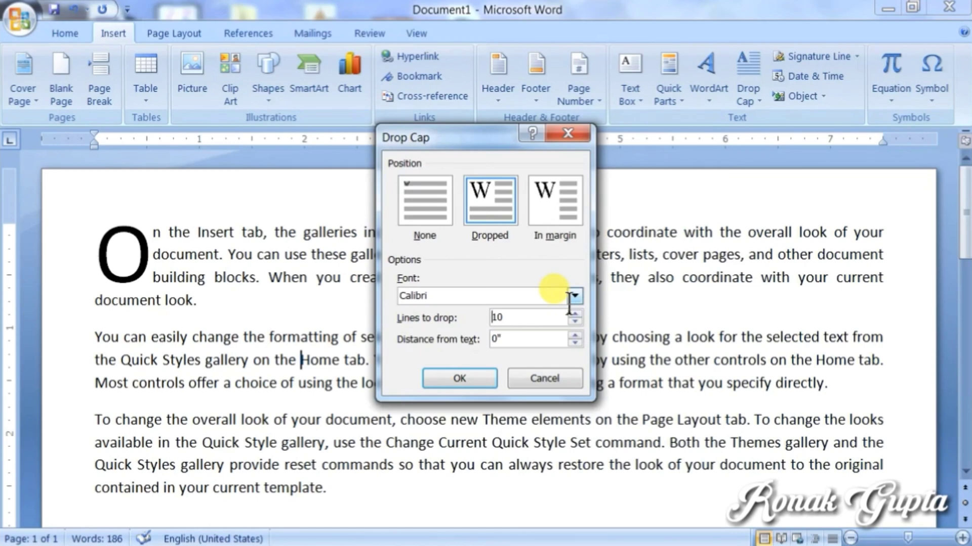
click(469, 378)
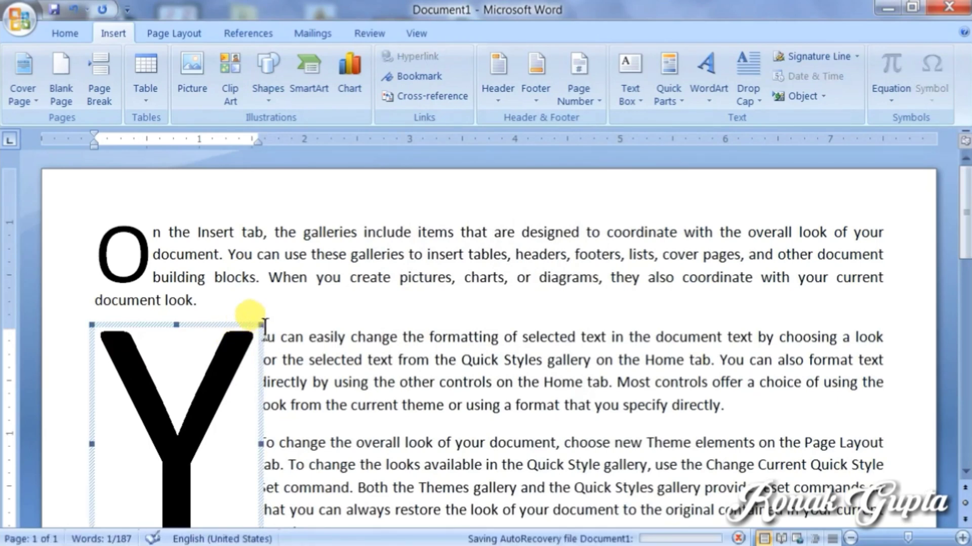
drag(263, 325, 217, 342)
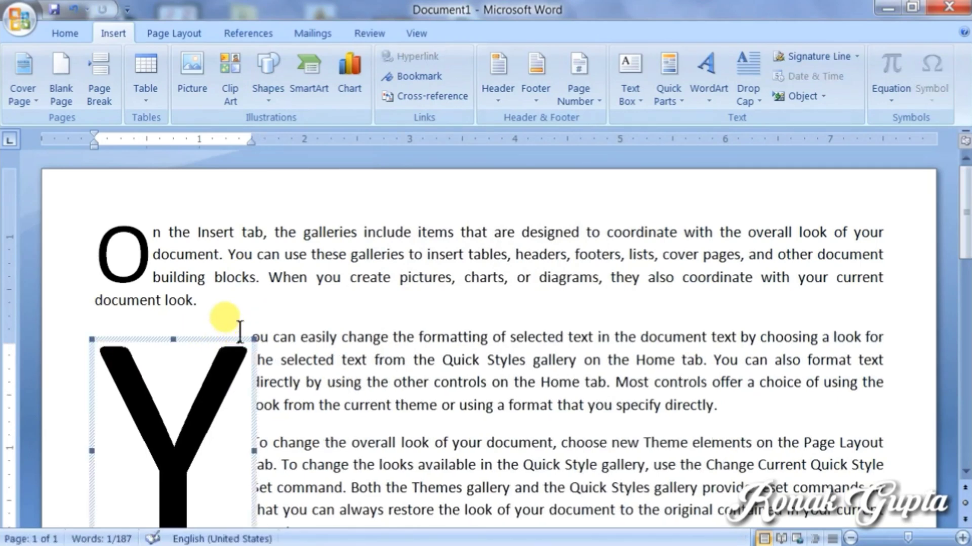
key(Delete)
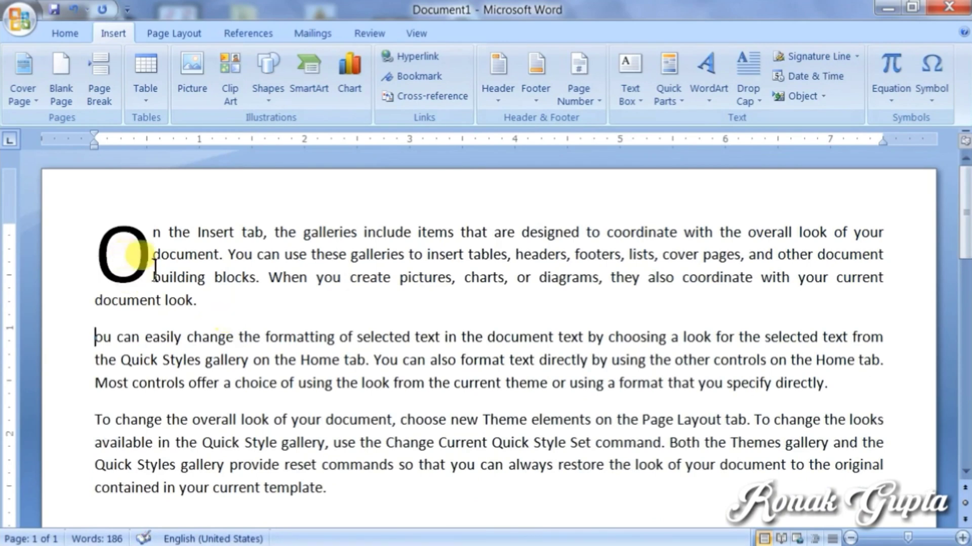
Step: Set the drop-cap O to 10 lines in Drop Cap Options, then select the text after it
click(142, 263)
drag(141, 262, 97, 252)
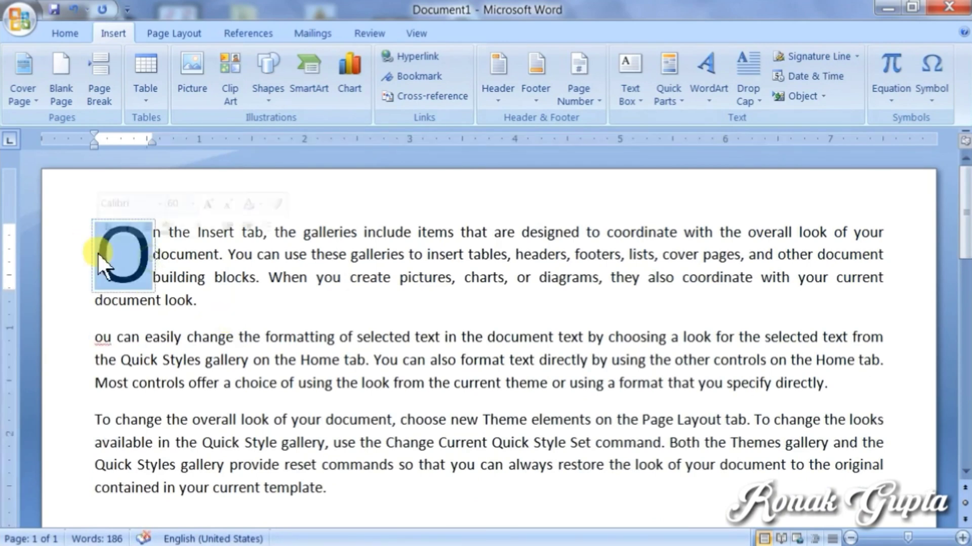
click(748, 97)
click(774, 242)
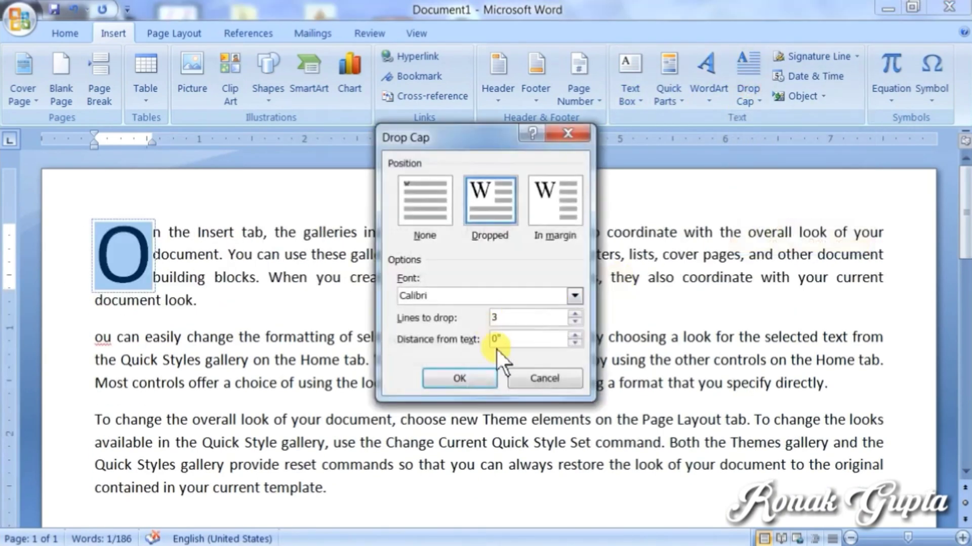
click(575, 314)
click(575, 314)
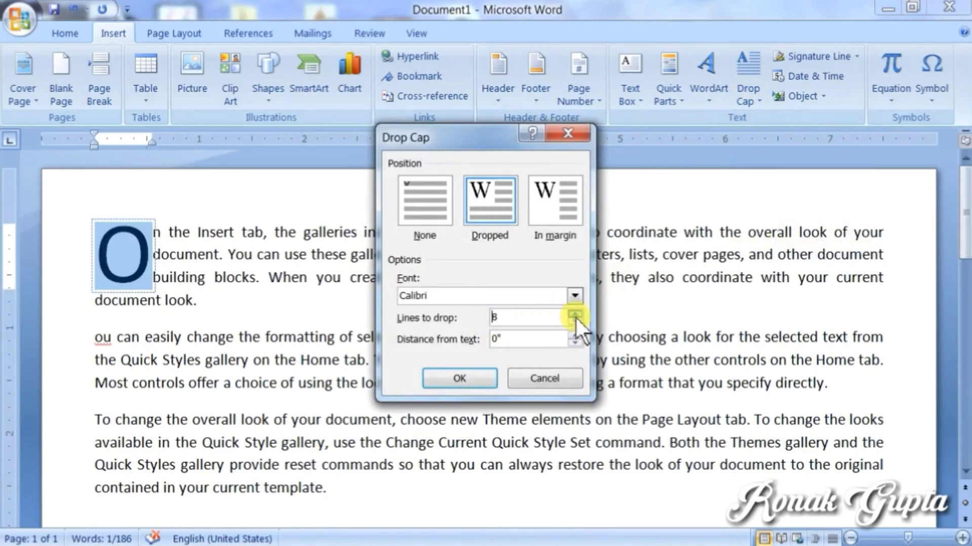
click(575, 313)
click(458, 377)
click(369, 382)
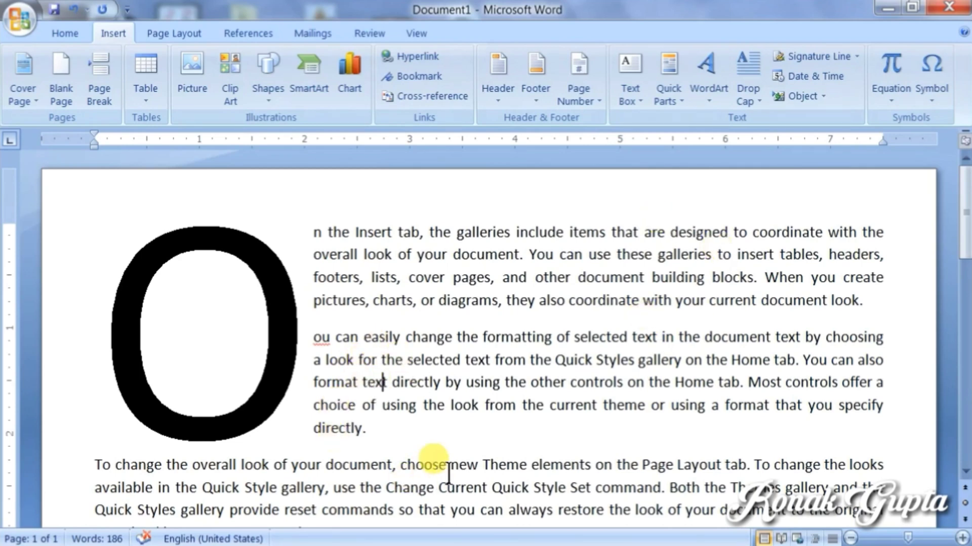
scroll(458, 443, down, 2)
drag(365, 394, 91, 130)
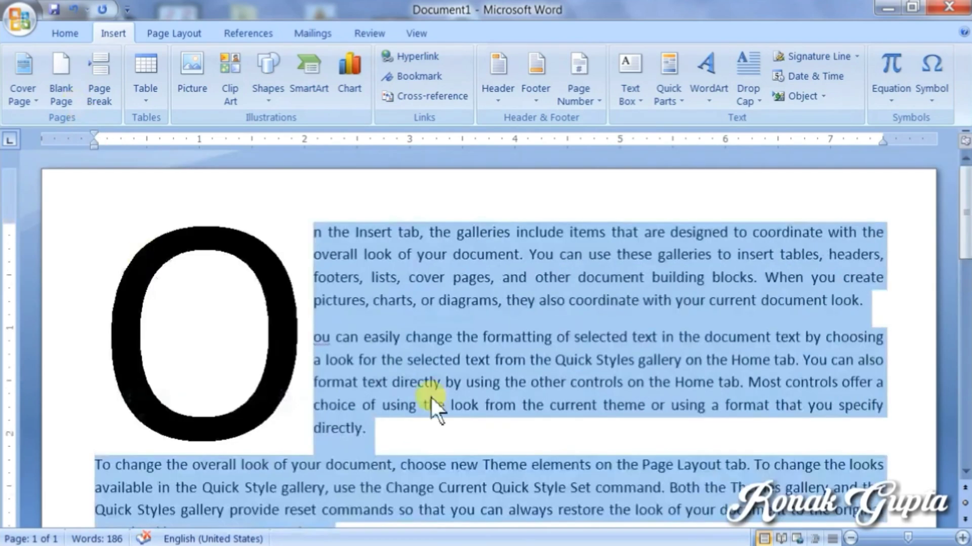
Step: Set Drop Cap to None, delete all the text and the O, and add blank lines
click(743, 93)
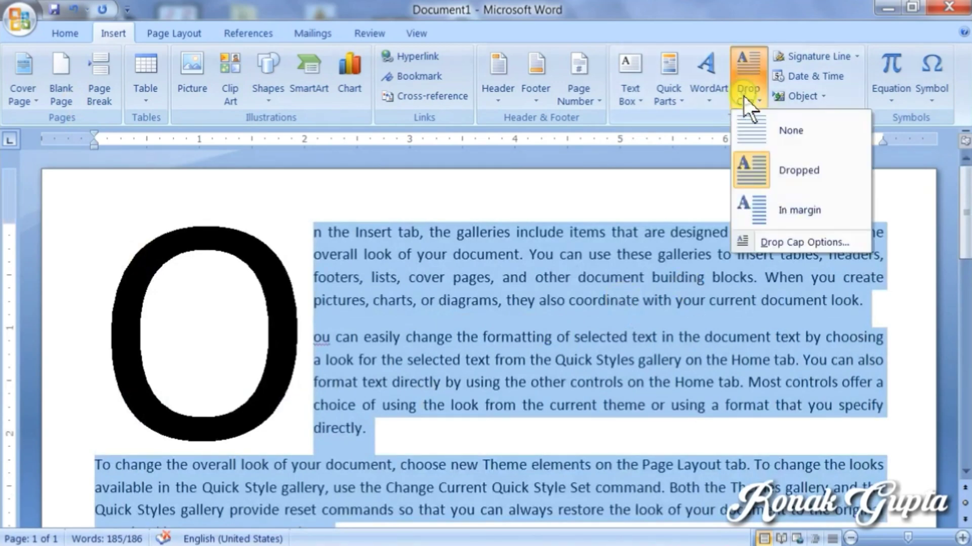
click(746, 131)
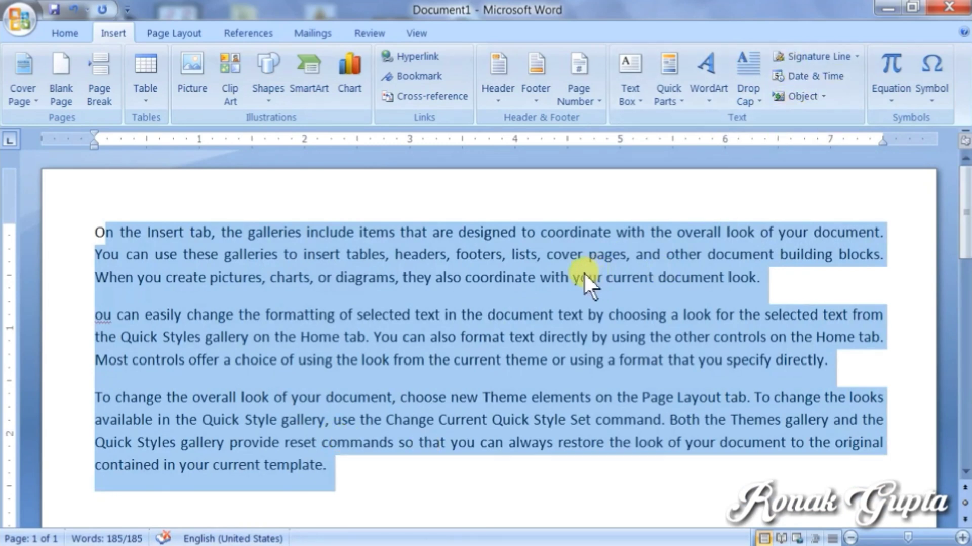
key(Delete)
key(BackSpace)
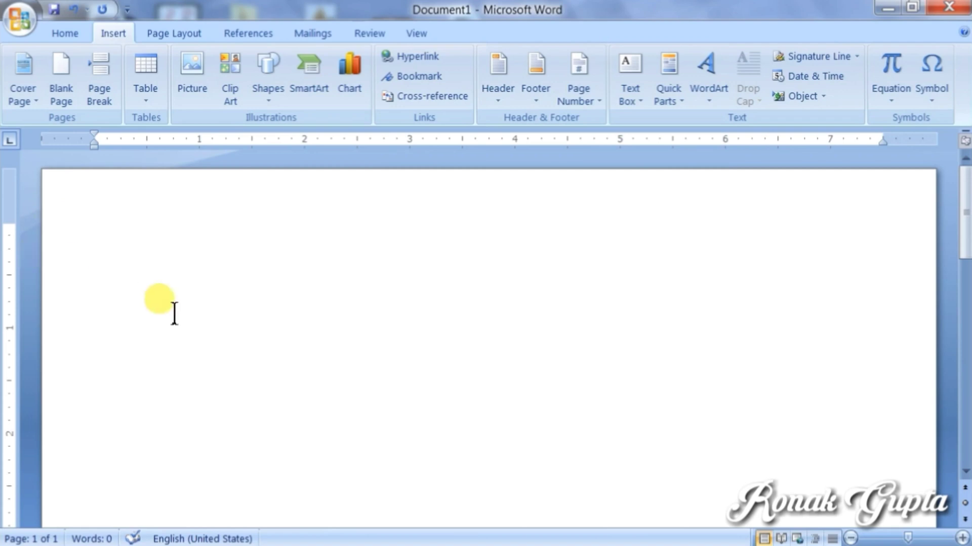
key(Return)
key(Return)
key(Return)
key(Return)
key(Return)
key(Return)
key(Return)
key(Return)
key(Return)
key(Return)
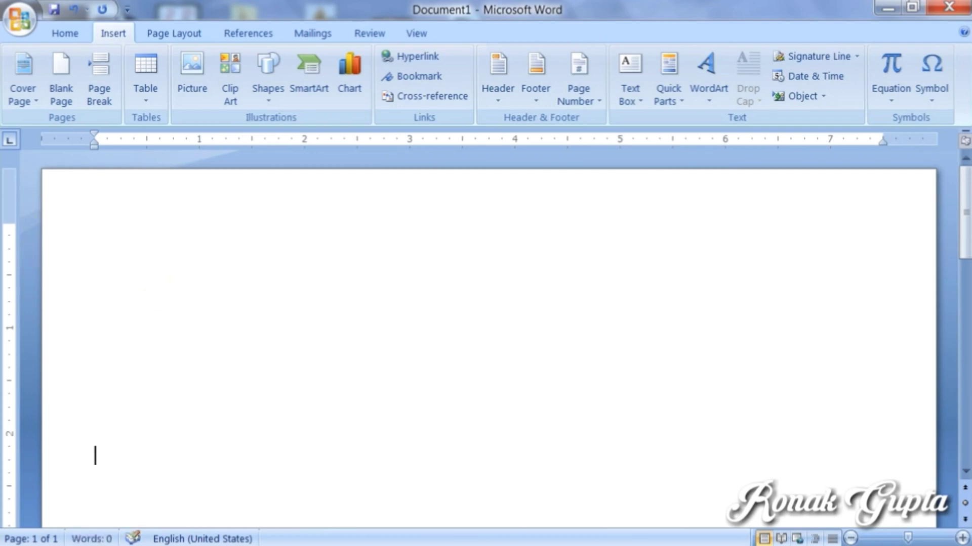
scroll(57, 304, down, 3)
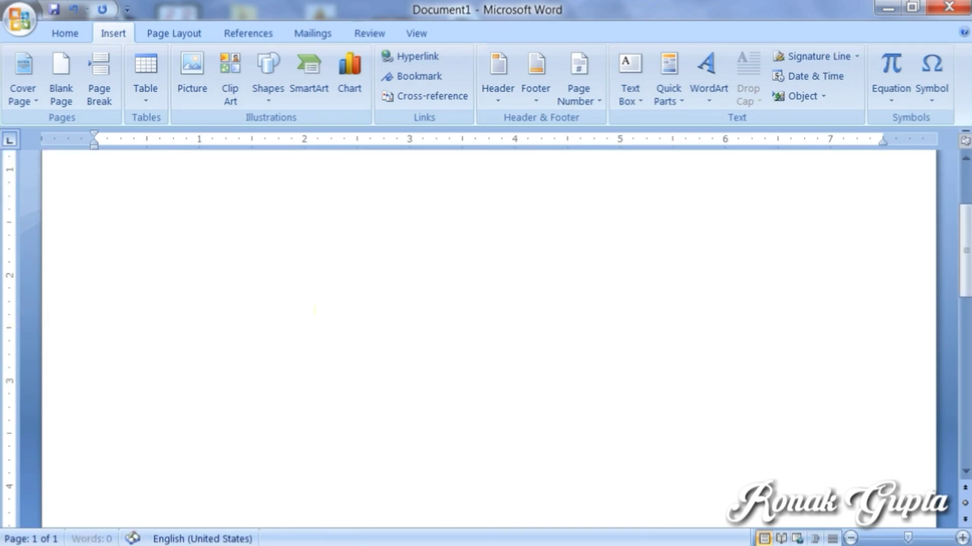
scroll(334, 319, down, 3)
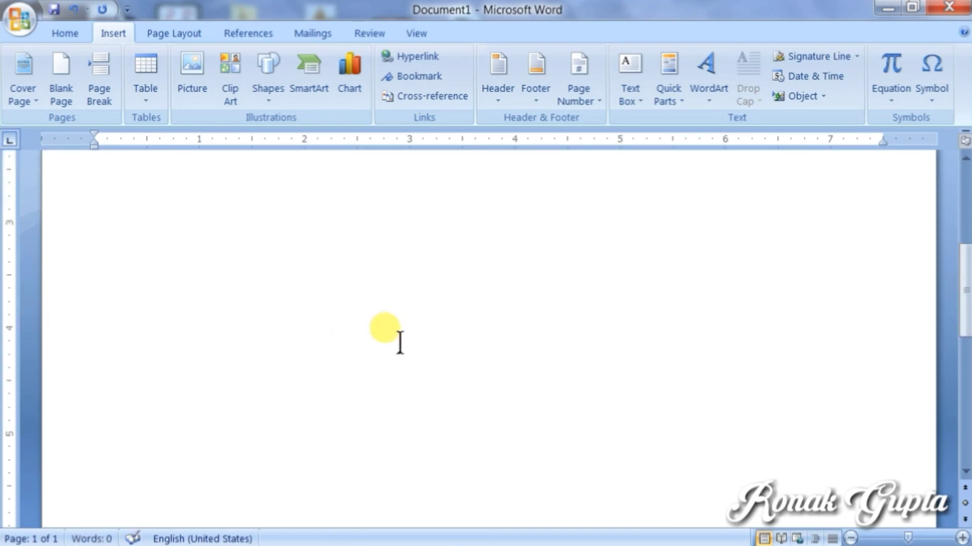
click(793, 55)
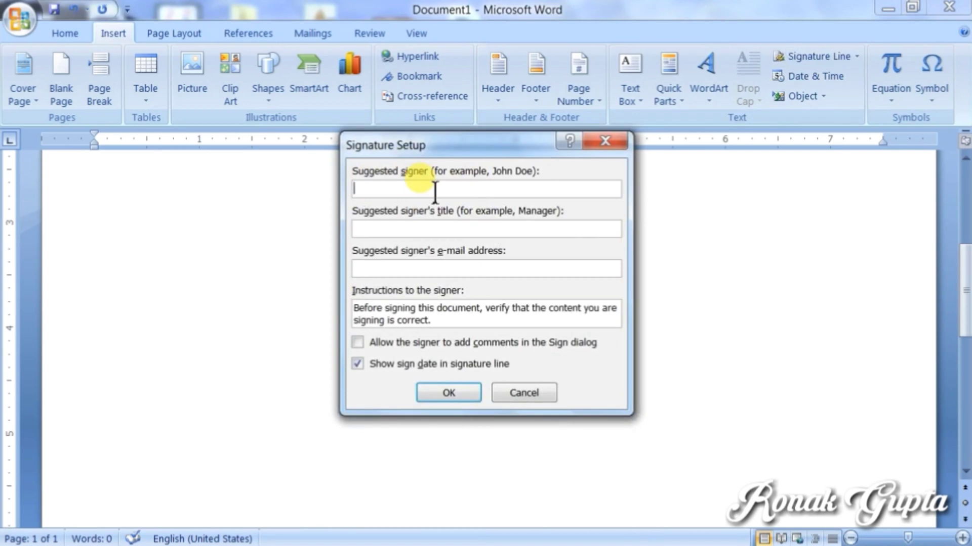
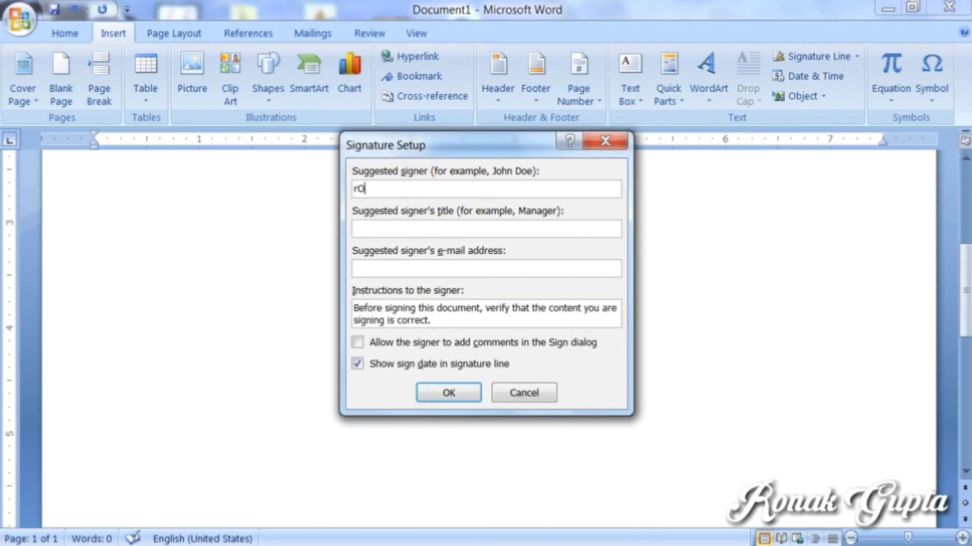
key(BackSpace)
key(BackSpace)
key(BackSpace)
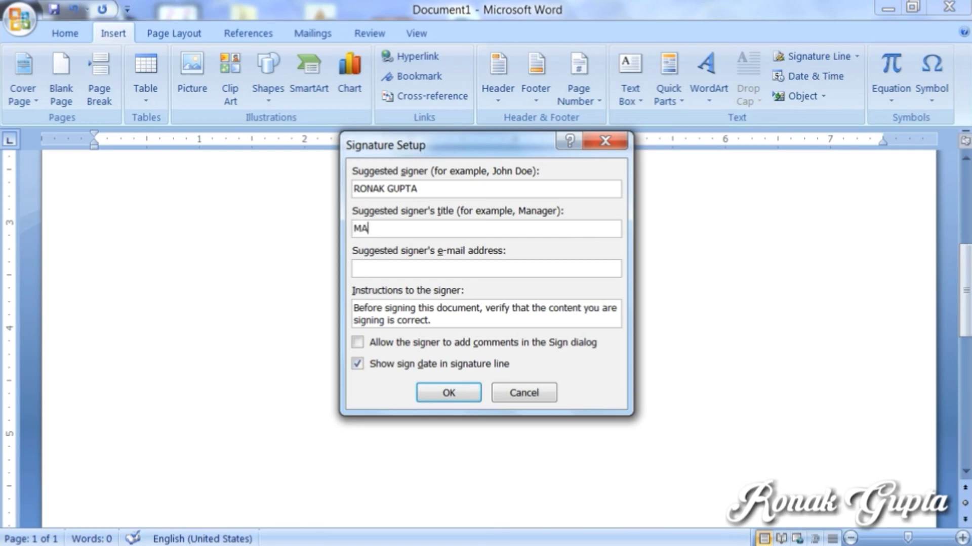
click(434, 393)
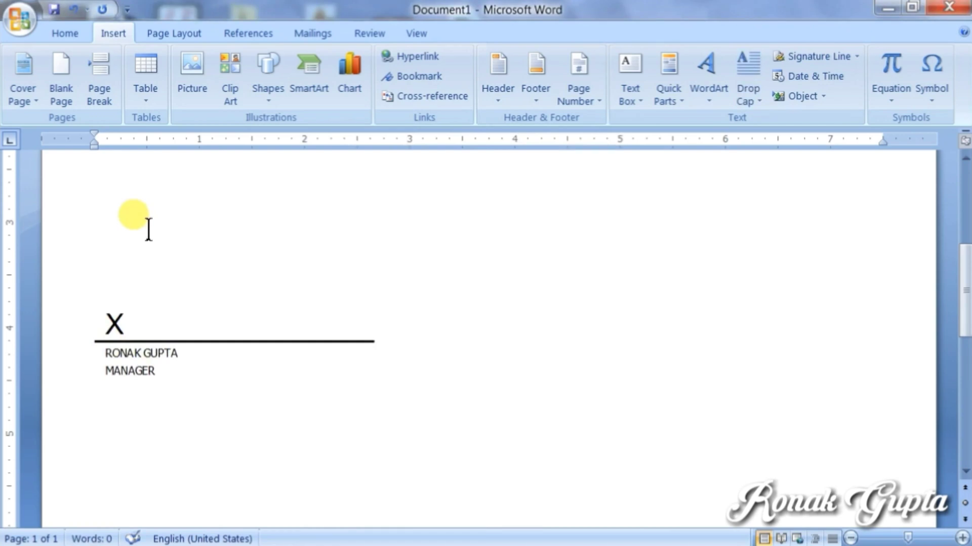
click(154, 329)
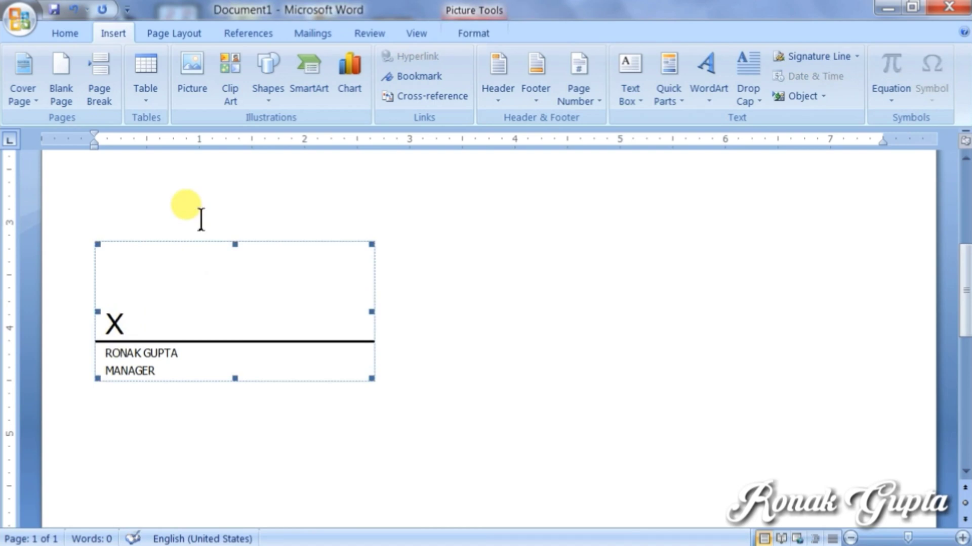
key(Delete)
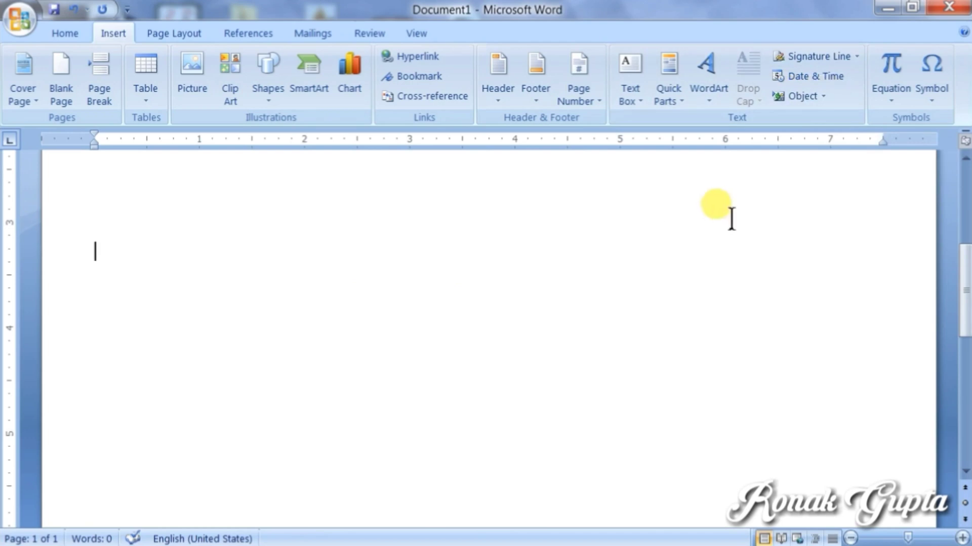
Step: Insert today's date in the 'Sunday, May 12, 2019' format and start a new line below it
click(794, 76)
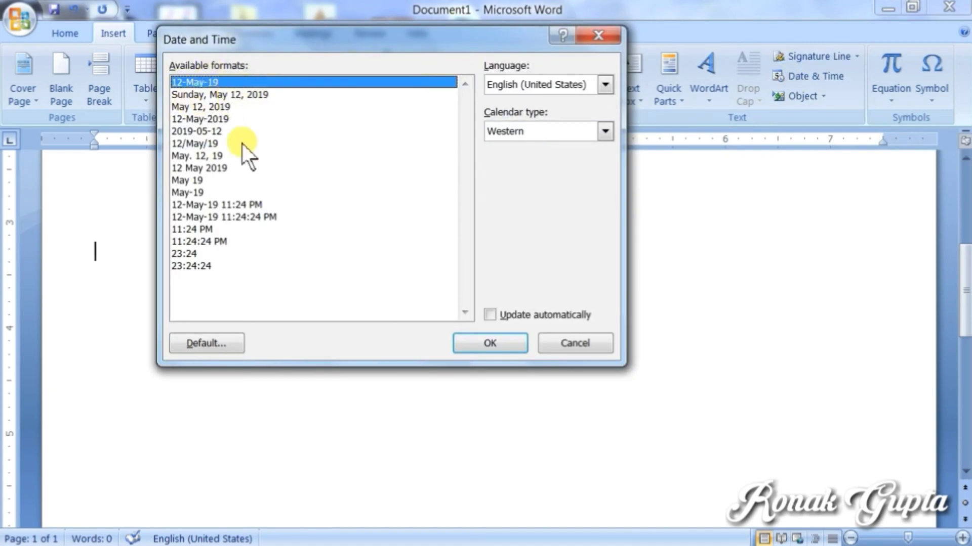
click(216, 109)
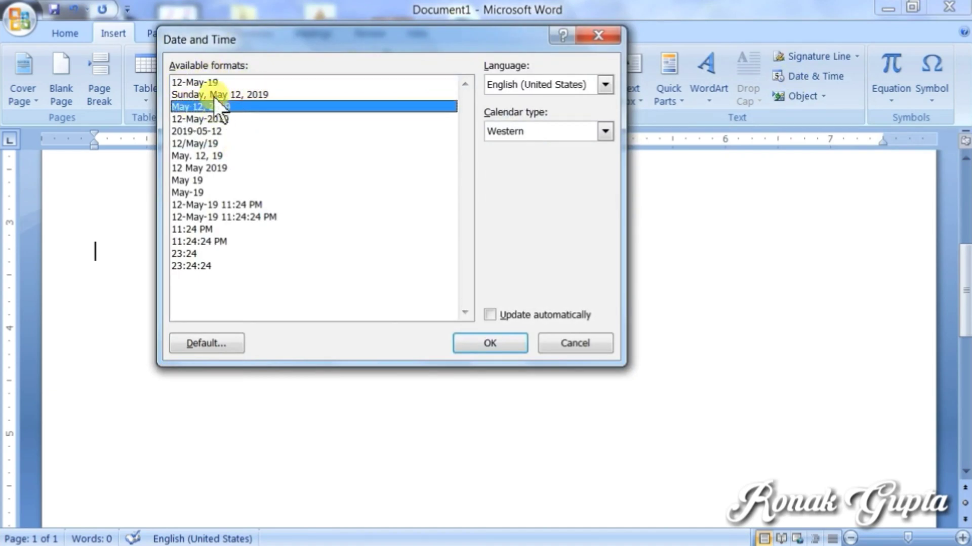
click(213, 95)
click(213, 118)
click(212, 97)
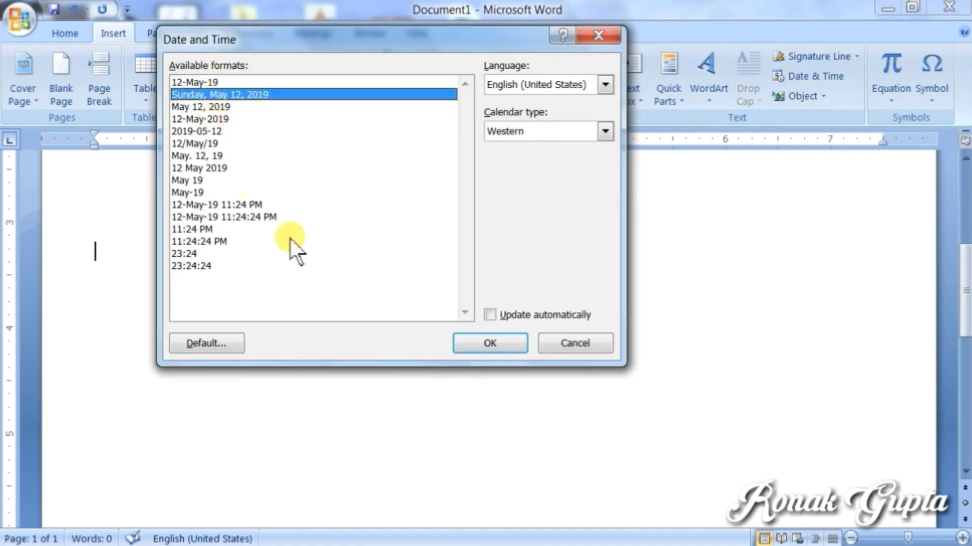
click(469, 342)
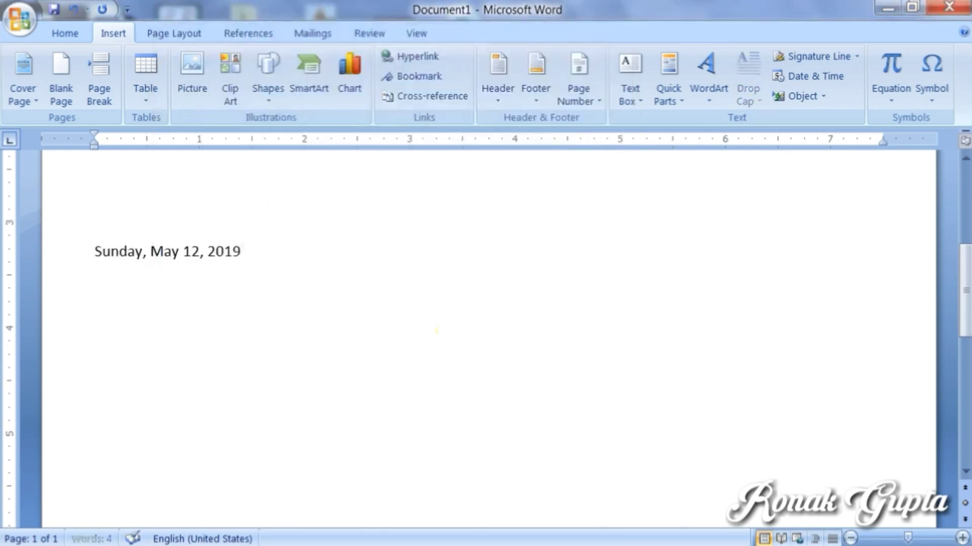
key(Return)
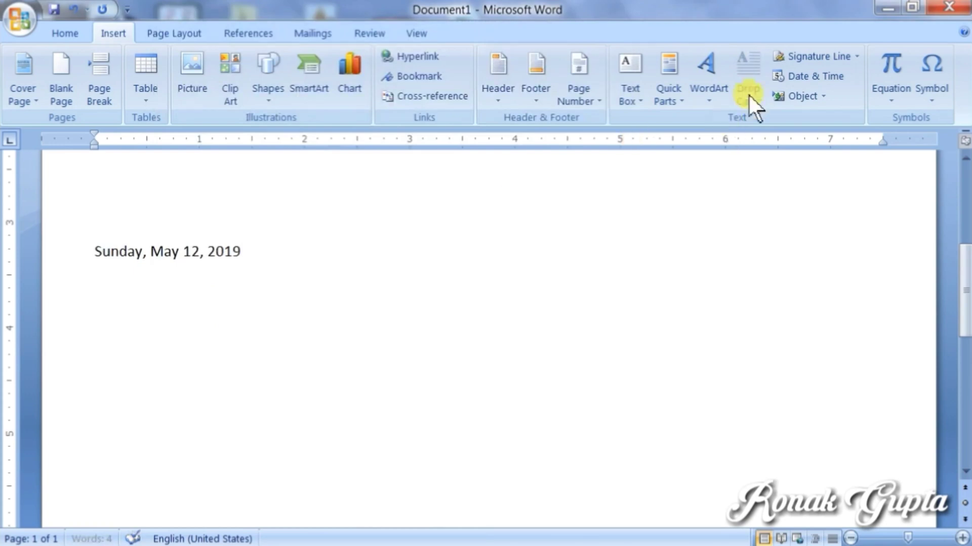
Step: Insert the current time as 11:24:47 PM (hh:mm:ss PM format) and move to a new line below it
click(810, 76)
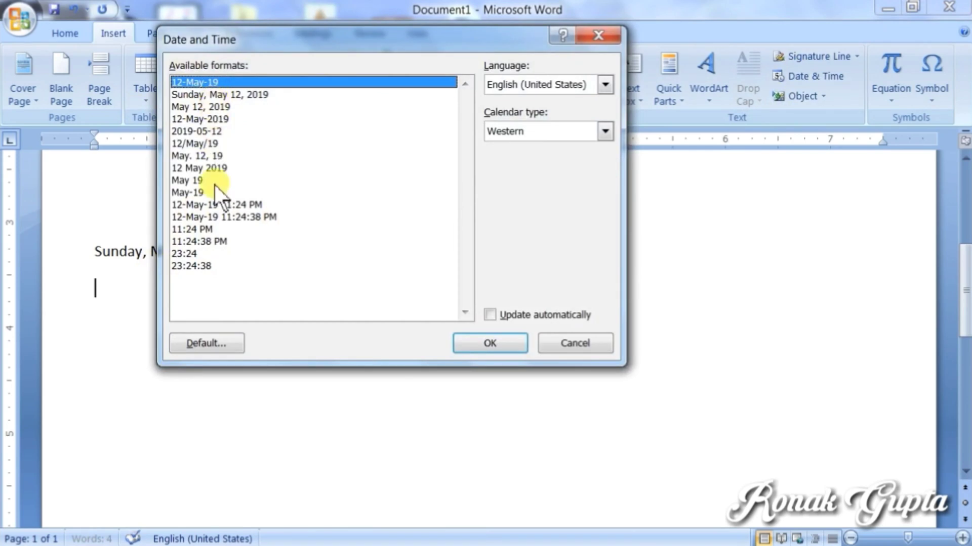
click(199, 242)
click(503, 342)
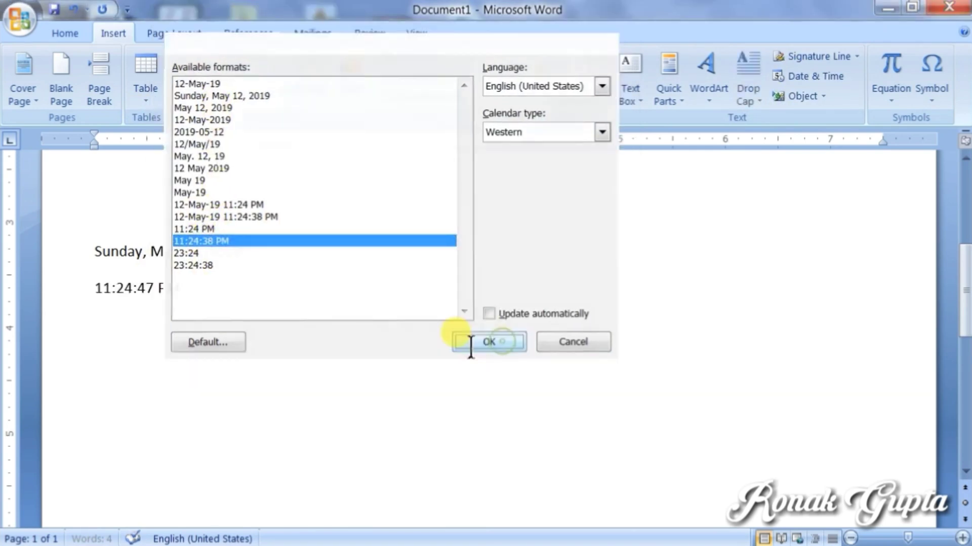
key(Return)
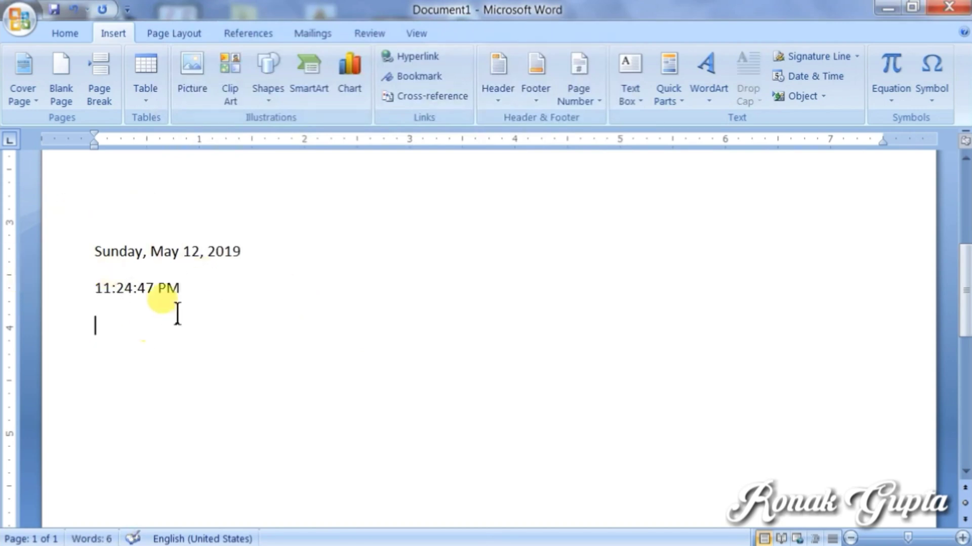
click(189, 295)
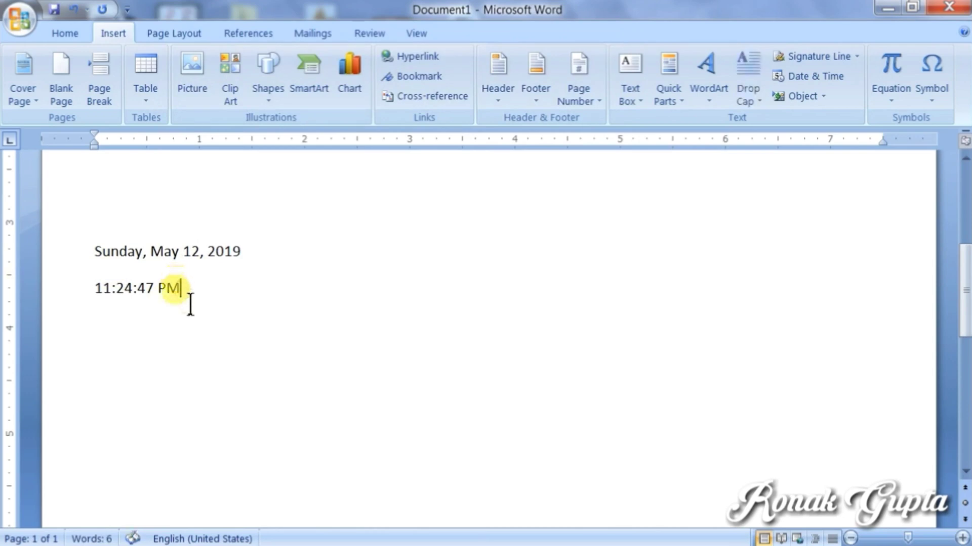
key(Down)
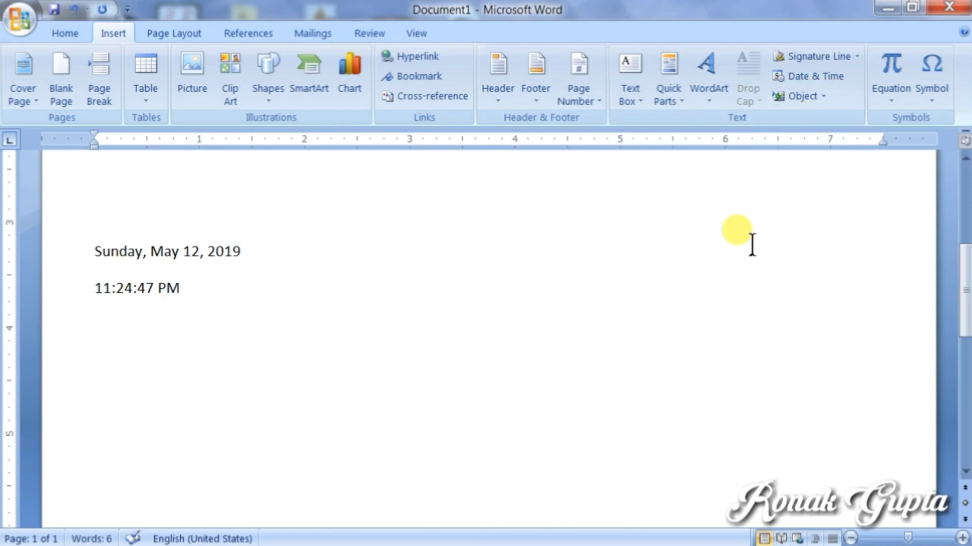
Step: Insert the date 12-May-19 and the time 11:25 PM with shortcuts, each on its own line
key(alt+shift+d)
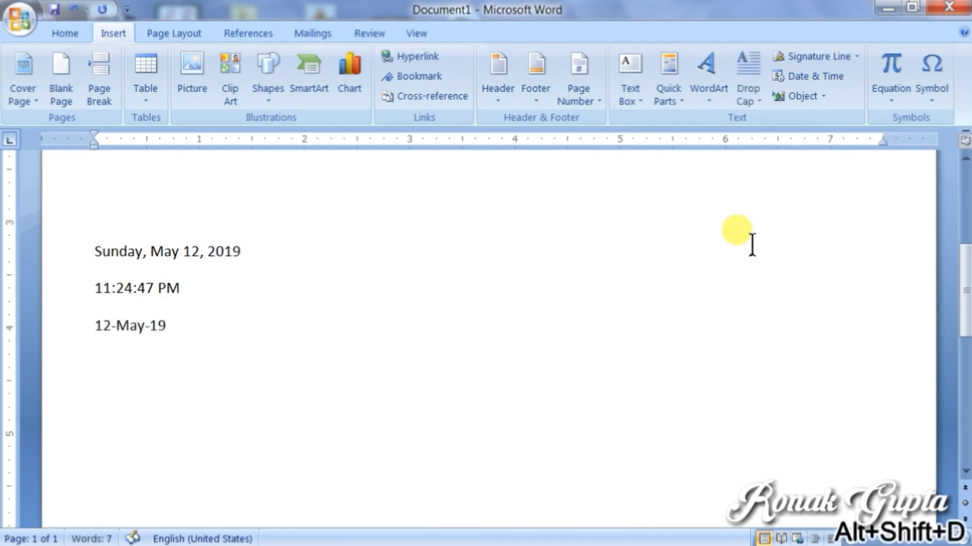
key(Return)
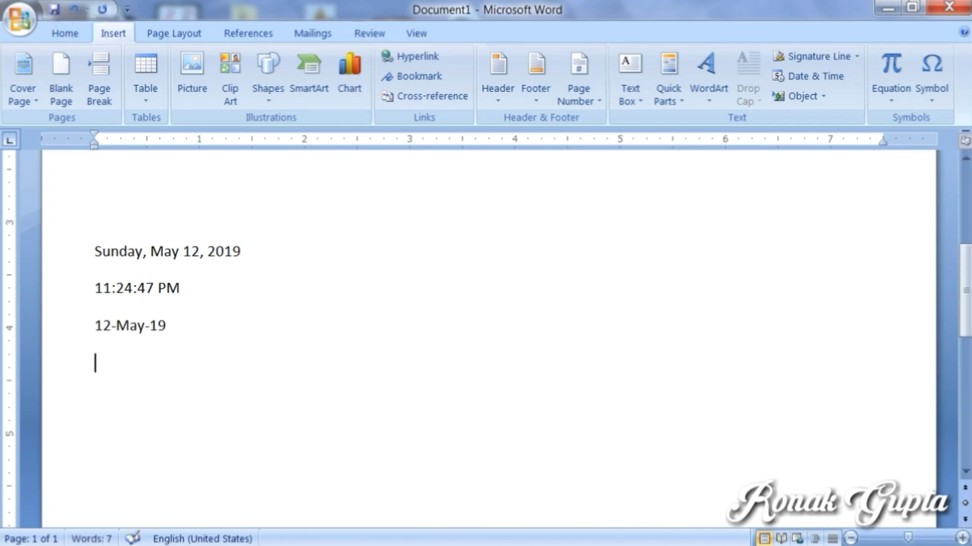
key(alt+shift+t)
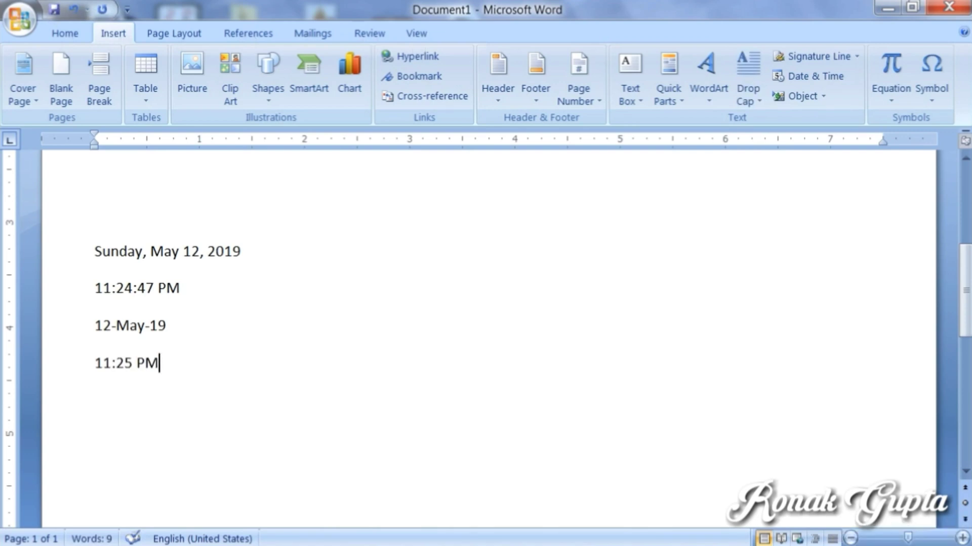
key(Return)
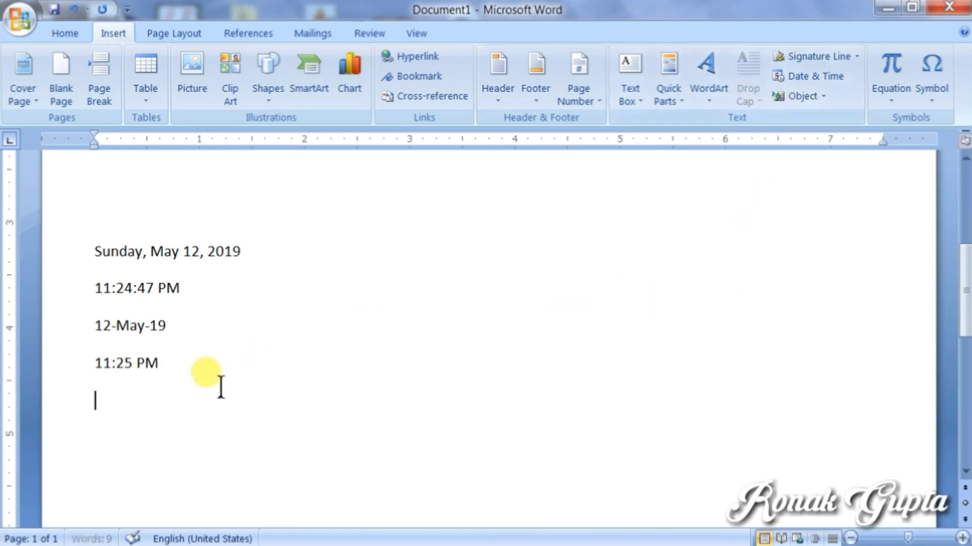
Step: Delete the four date and time lines and set a new embedded object to display as an icon
drag(202, 368, 44, 241)
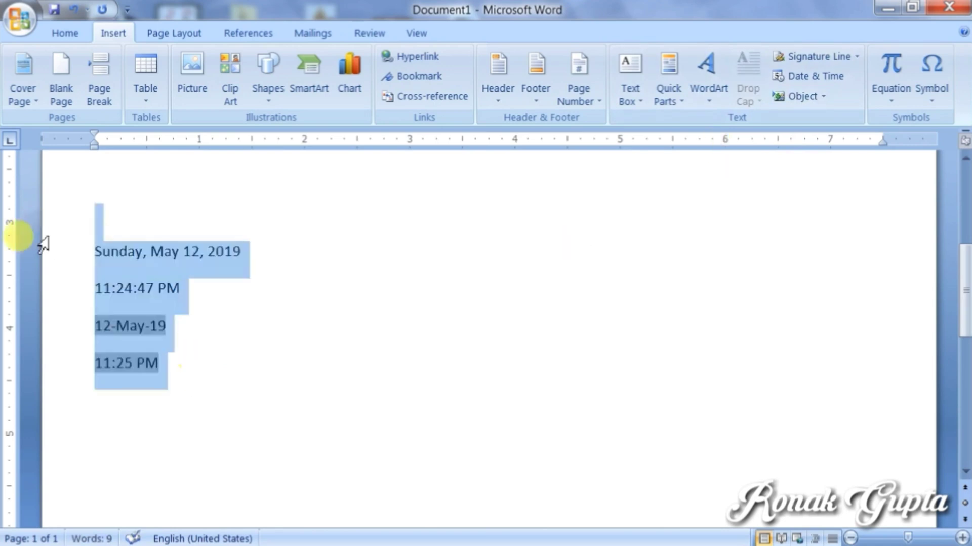
key(Delete)
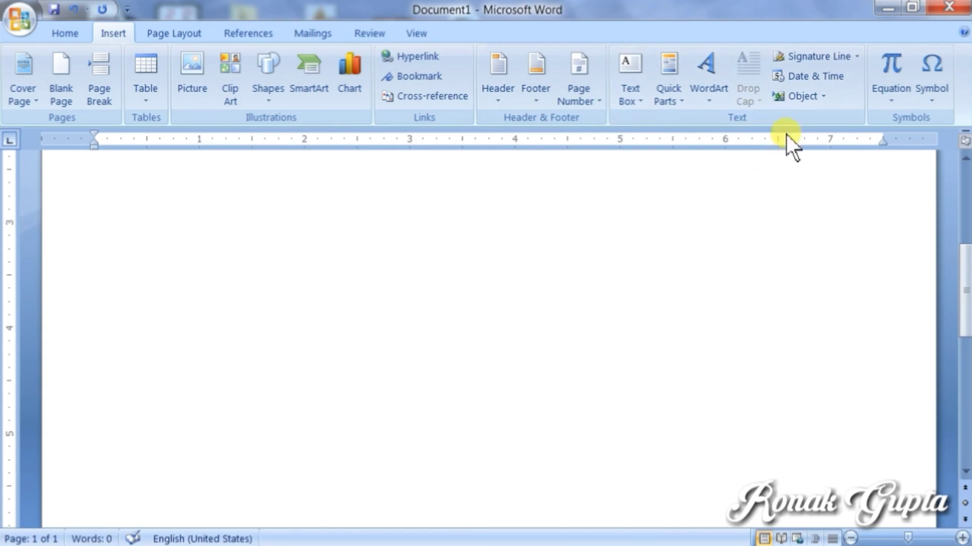
click(788, 97)
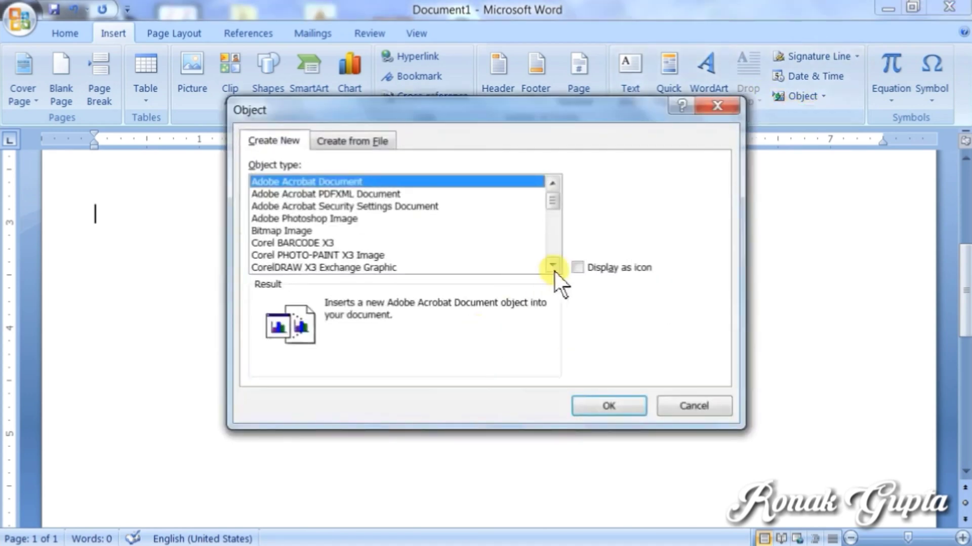
click(586, 268)
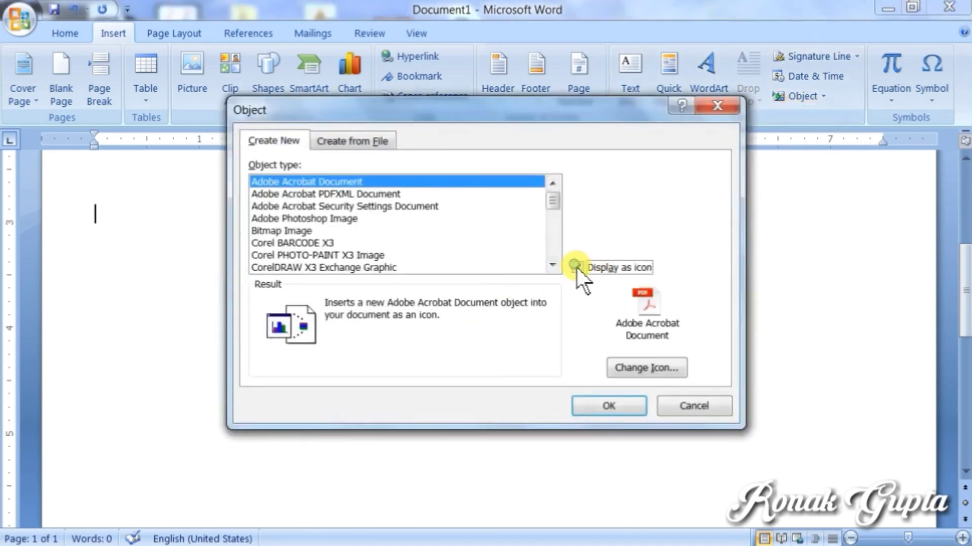
Step: Browse the object types, including Corel, Excel, PowerPoint and Word entries
mouse_move(553, 203)
mouse_down()
mouse_move(553, 260)
mouse_move(543, 196)
mouse_up()
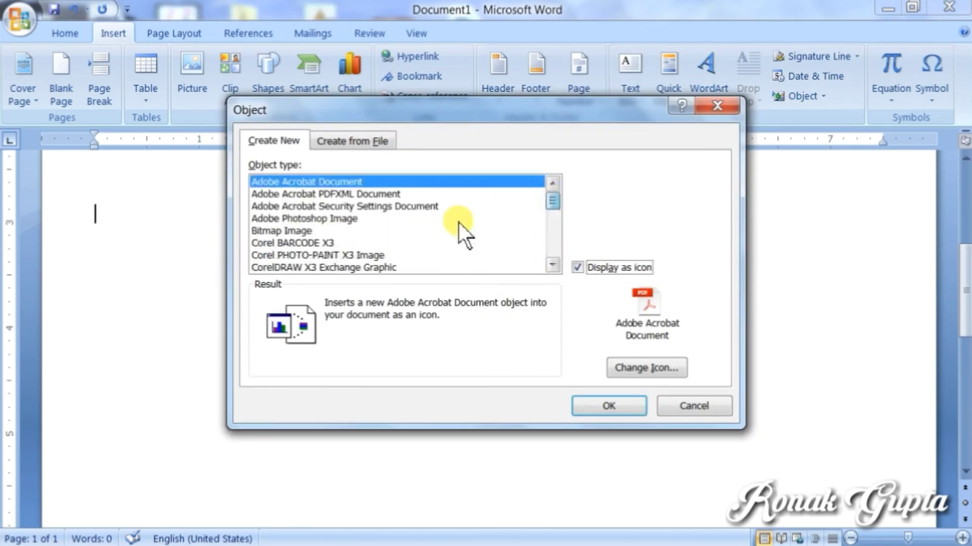
click(300, 242)
click(305, 255)
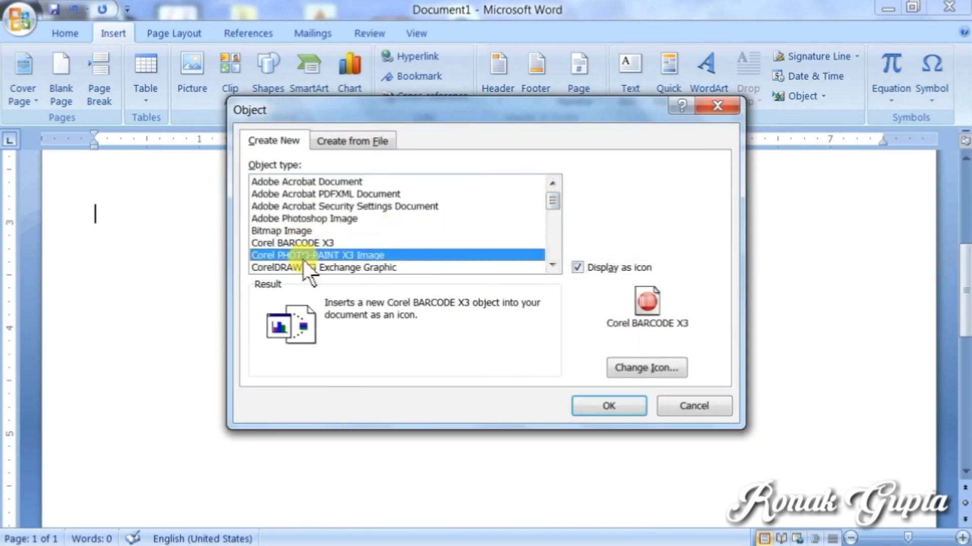
drag(553, 205, 551, 234)
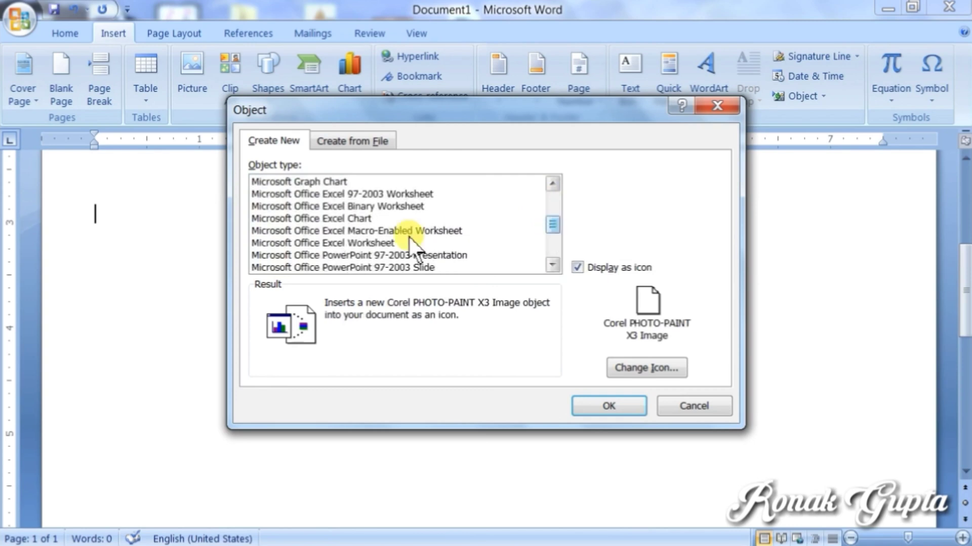
click(348, 223)
click(360, 241)
scroll(366, 244, down, 1)
click(366, 244)
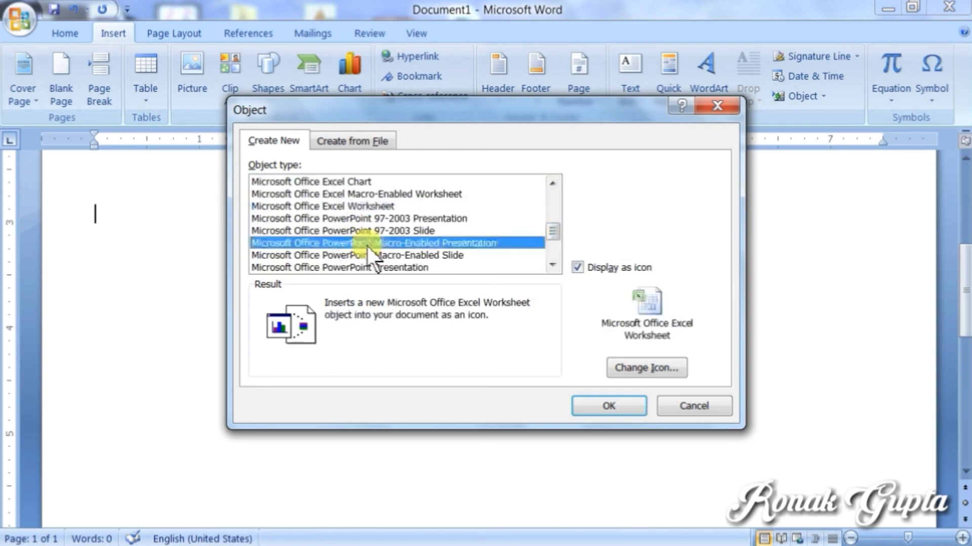
scroll(339, 235, down, 2)
click(377, 219)
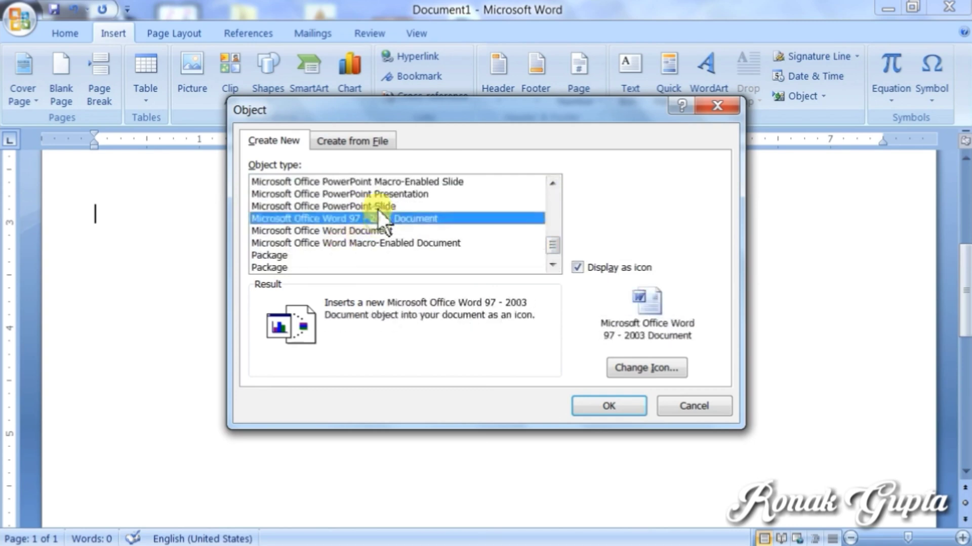
click(378, 208)
click(381, 230)
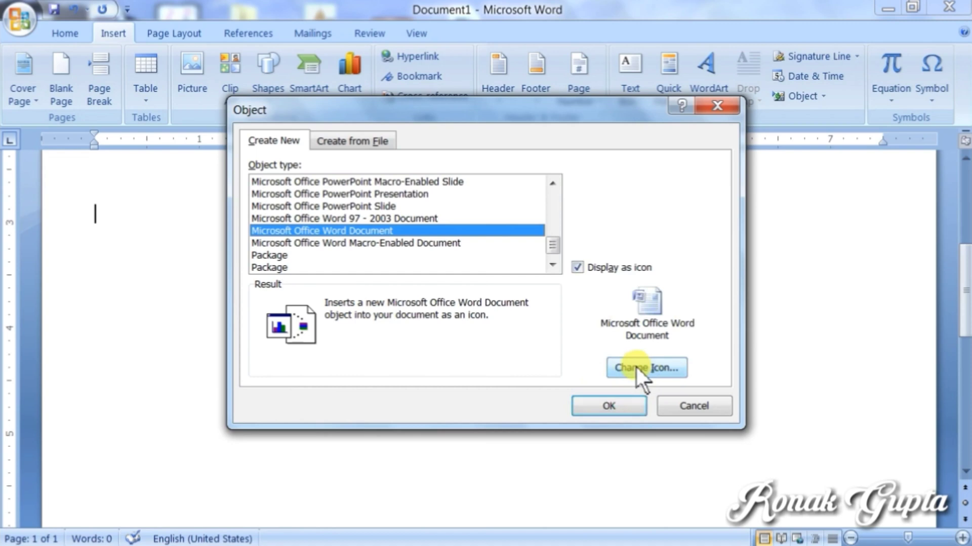
Step: Embed a new Microsoft Office PowerPoint Presentation object shown as an icon
scroll(552, 243, down, 1)
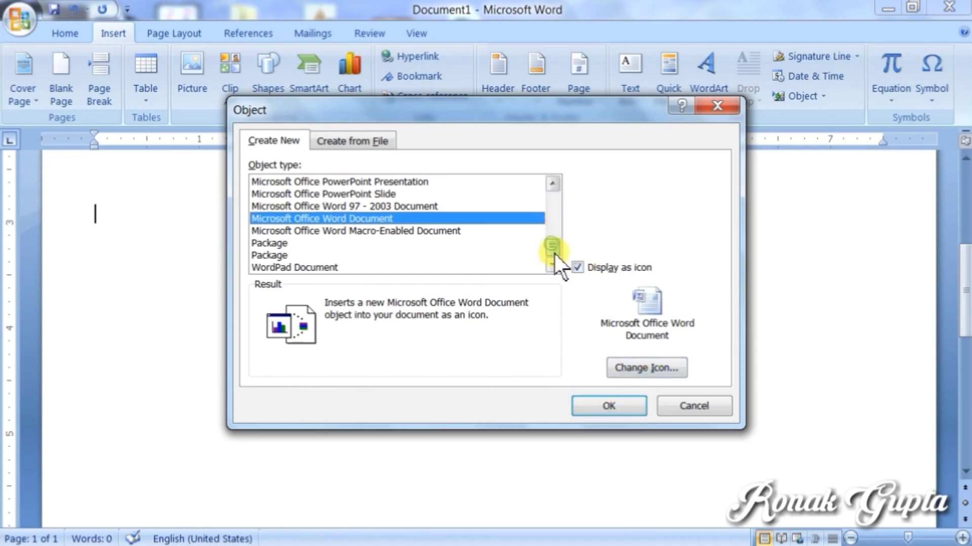
drag(556, 256, 555, 235)
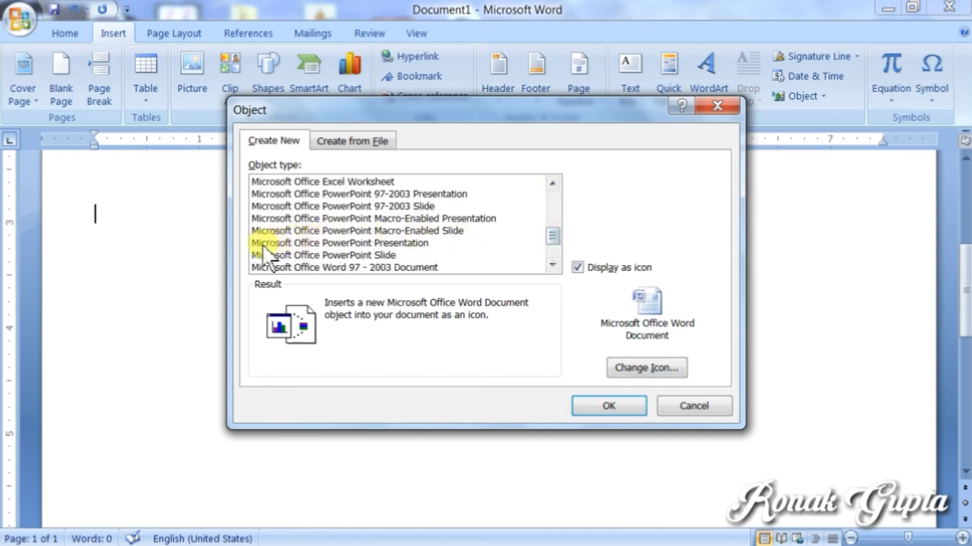
click(417, 241)
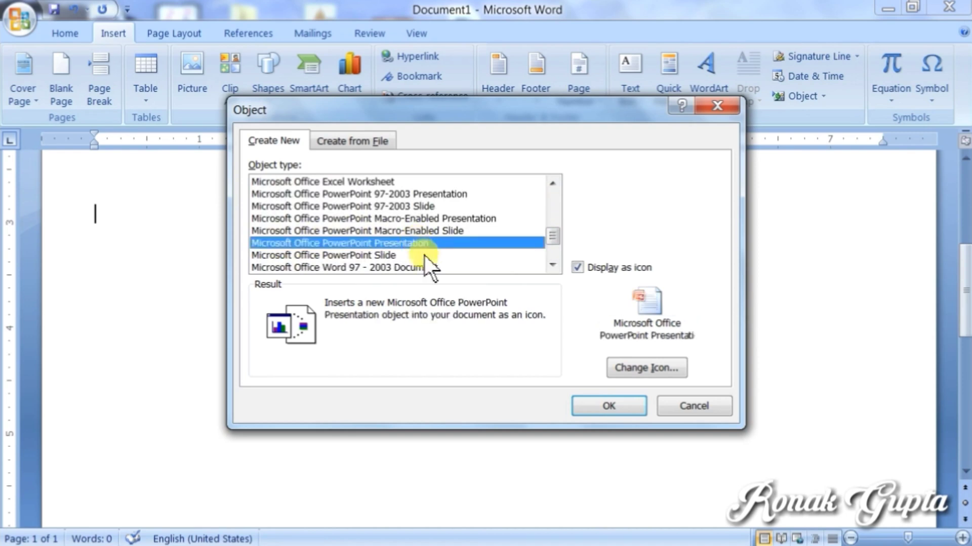
click(597, 408)
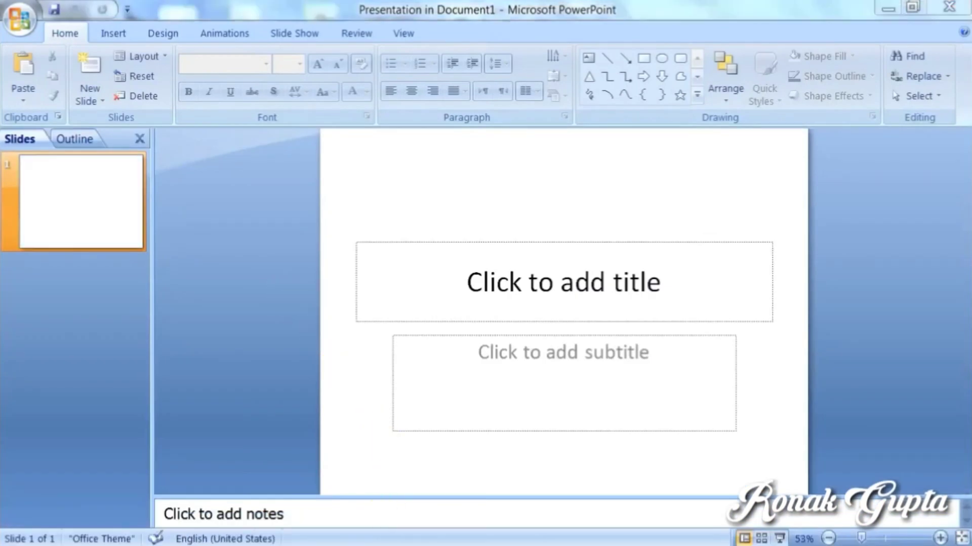
Step: Back in Word, reopen the embedded presentation icon, close PowerPoint, and deselect the object
key(alt+Tab)
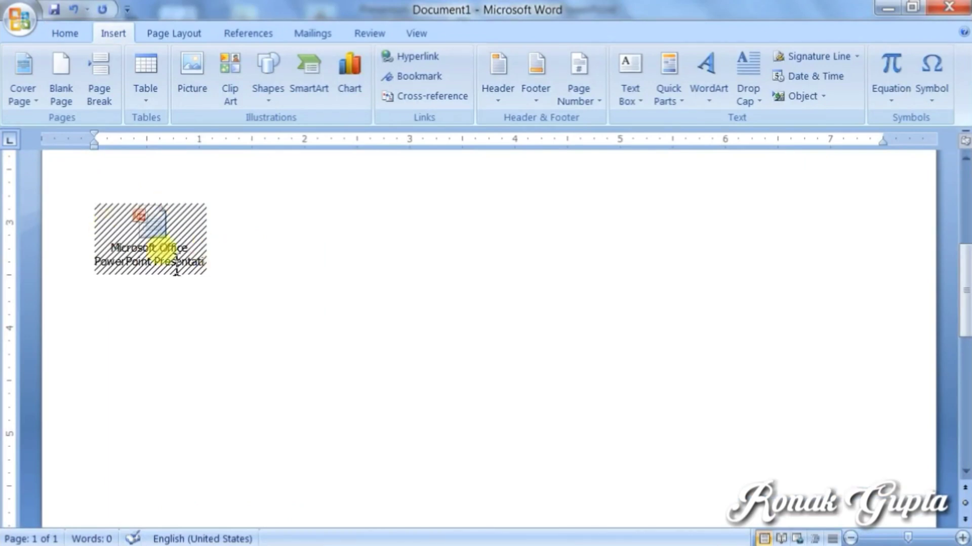
click(163, 266)
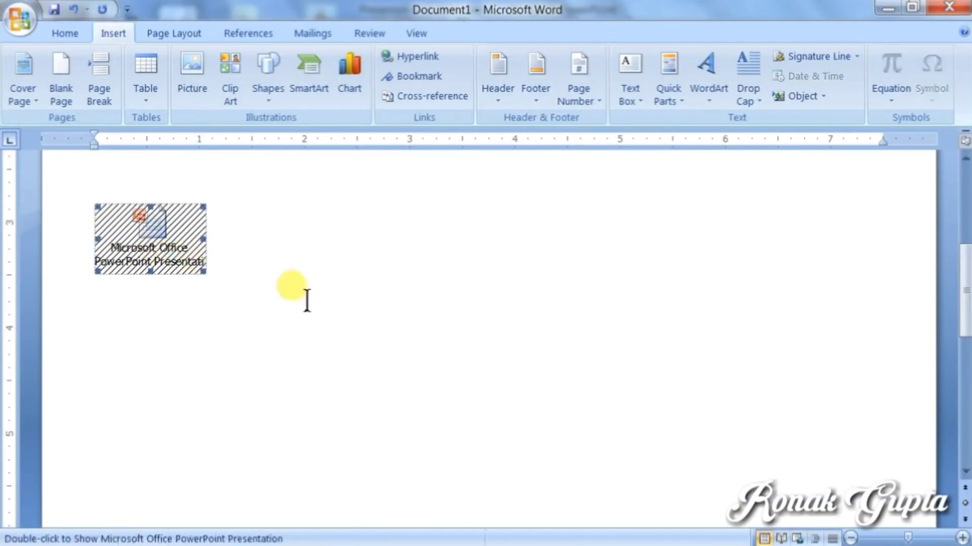
double_click(181, 259)
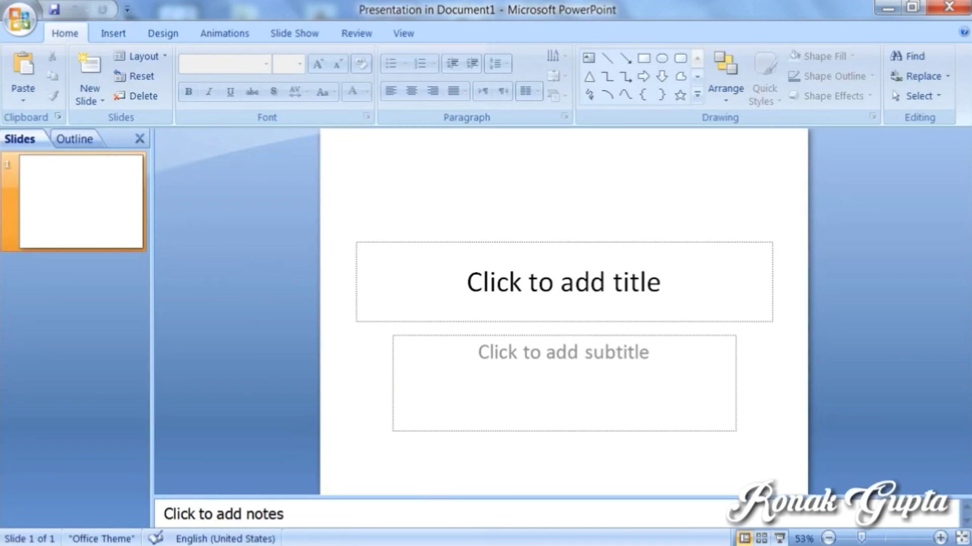
click(140, 241)
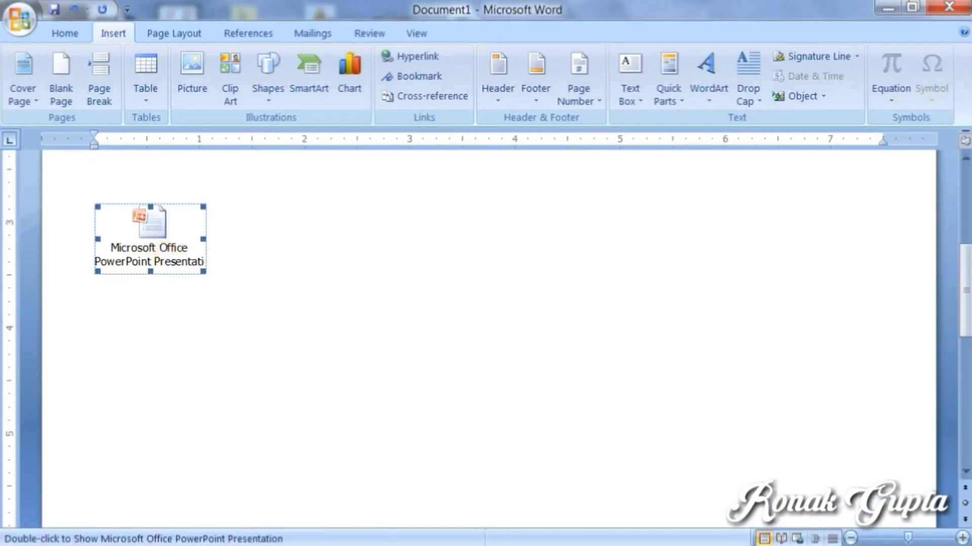
click(148, 224)
click(219, 256)
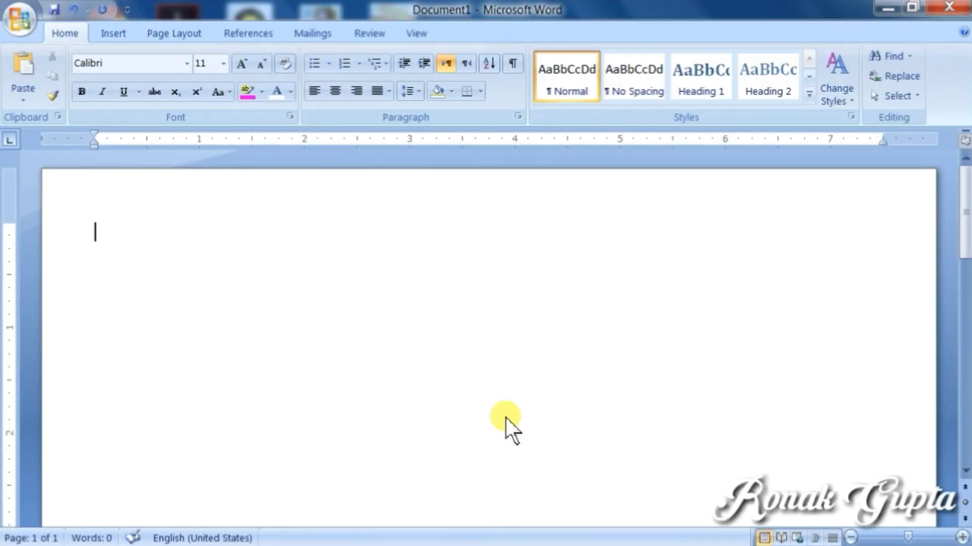
Step: Insert the built-in Binomial Theorem equation (x + a)^n from the Equation gallery
click(113, 34)
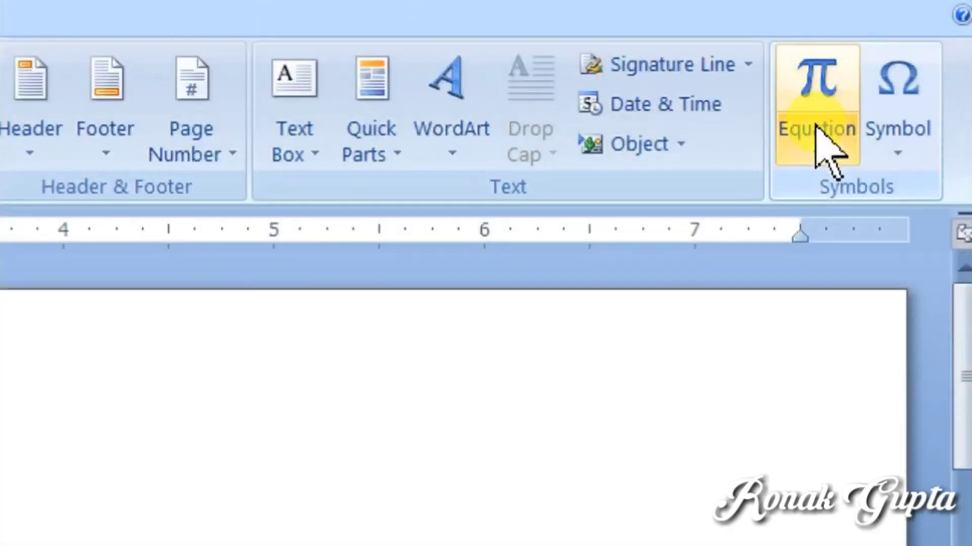
click(820, 130)
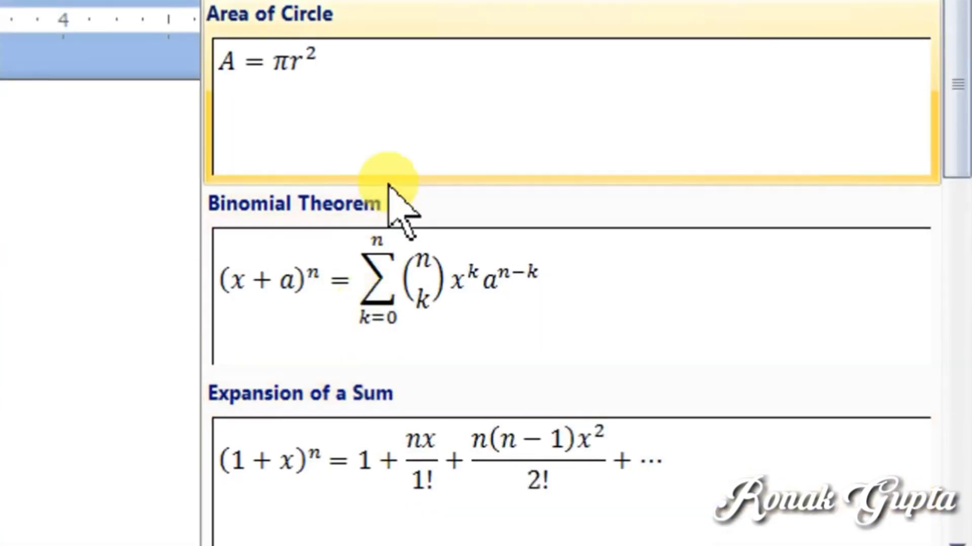
scroll(405, 212, down, 6)
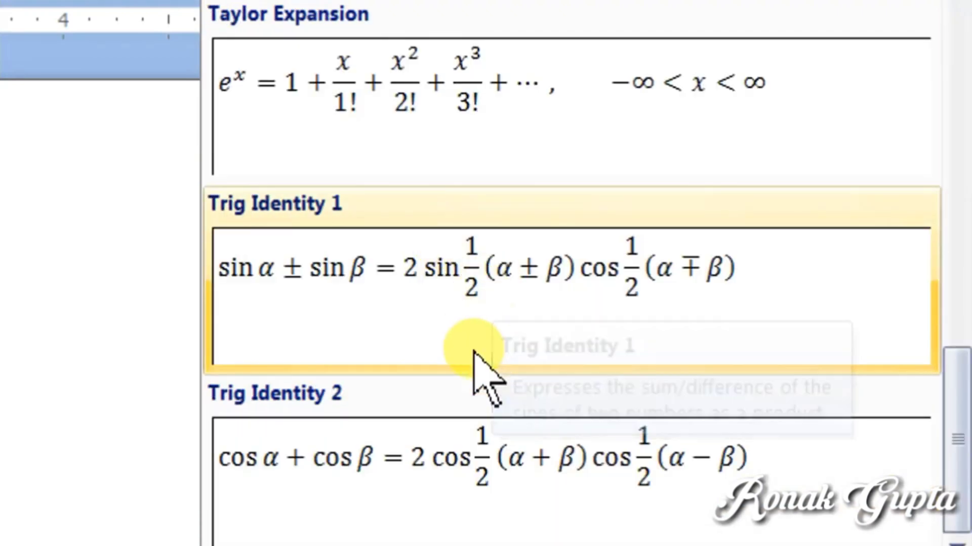
scroll(506, 304, up, 6)
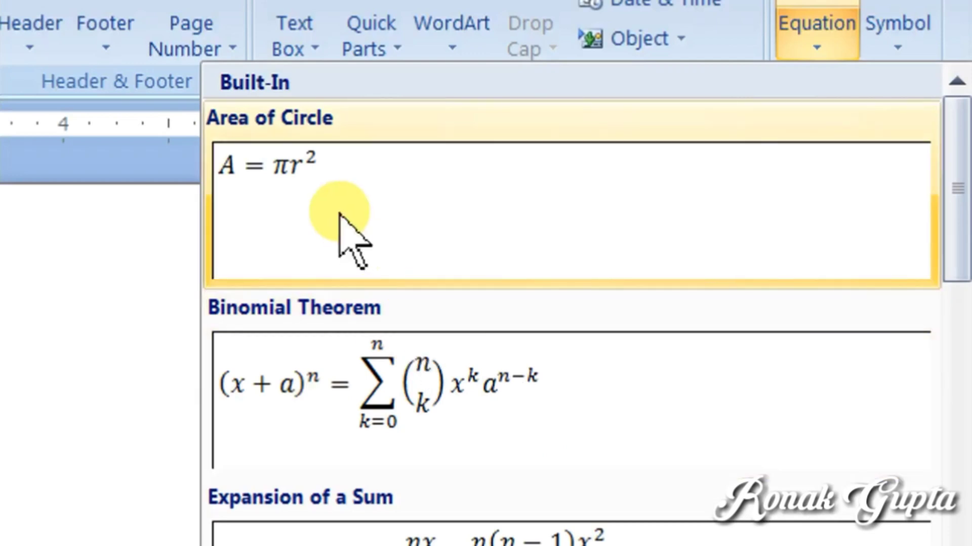
click(355, 377)
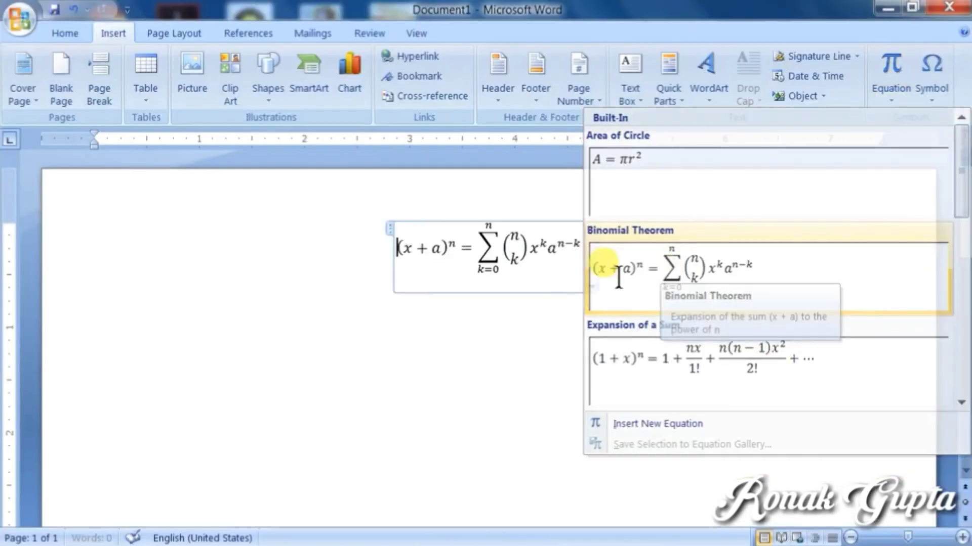
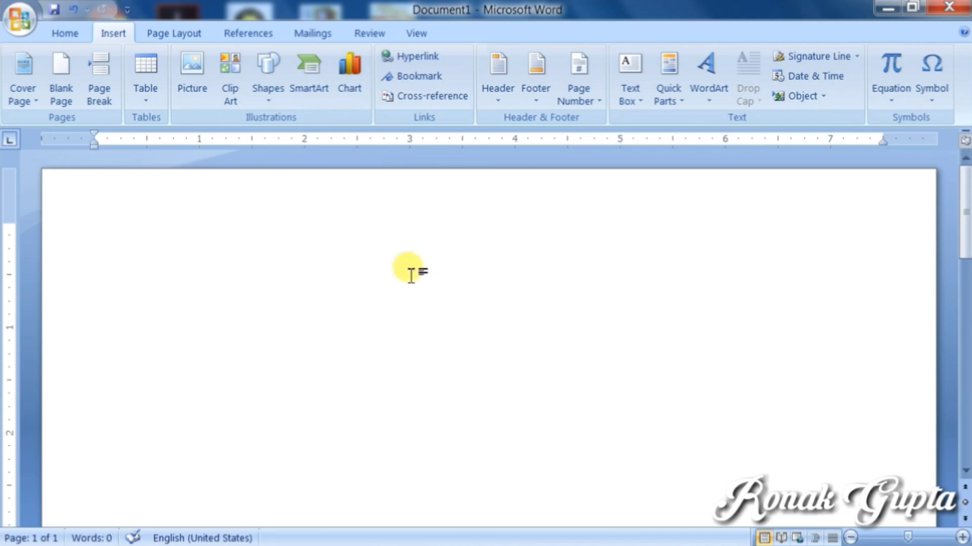
Step: Start a new equation with Alt+= and enter 15 inside round brackets
key(alt+equal)
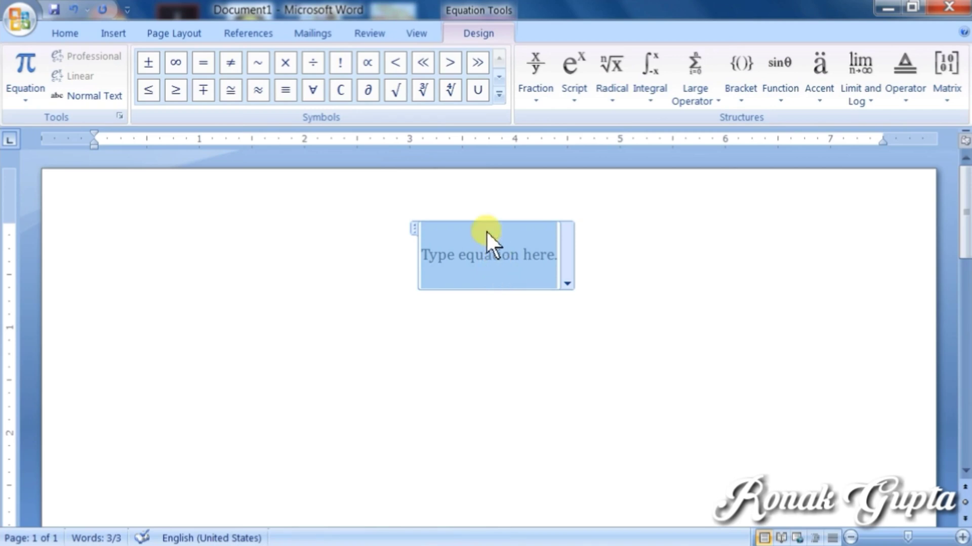
click(738, 99)
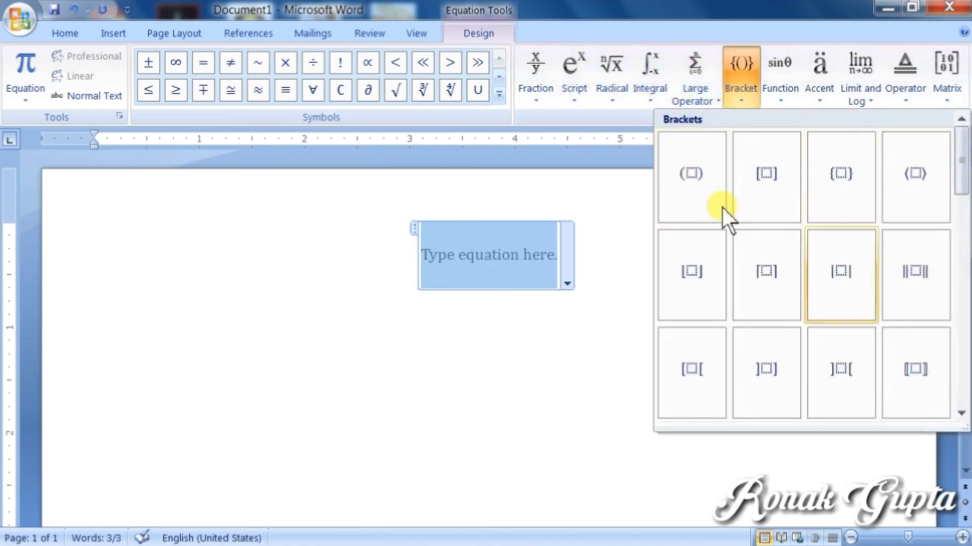
click(699, 215)
click(490, 243)
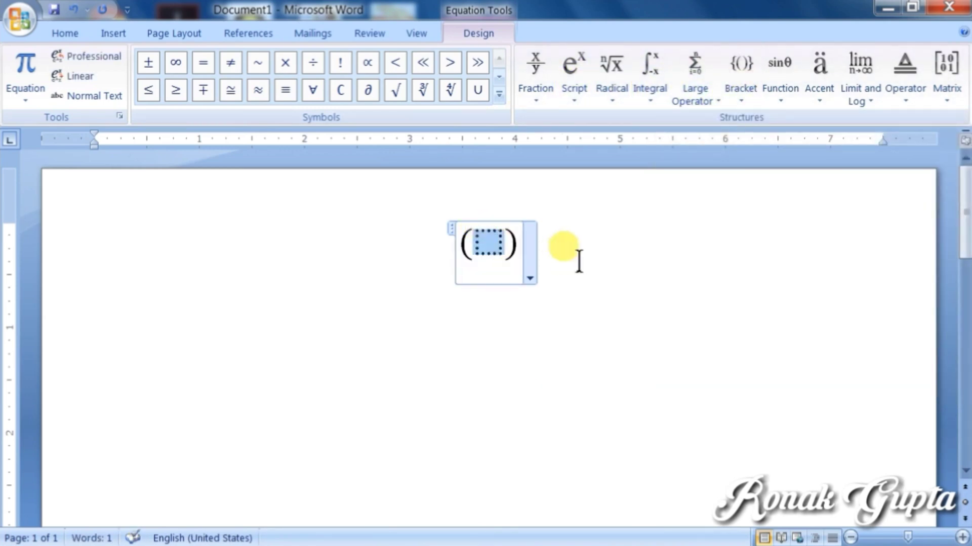
text(15)
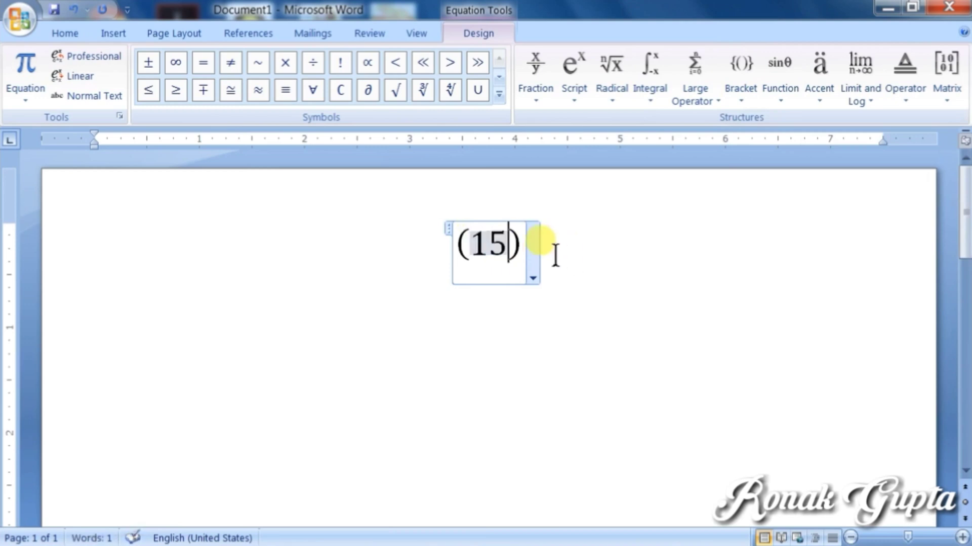
click(526, 248)
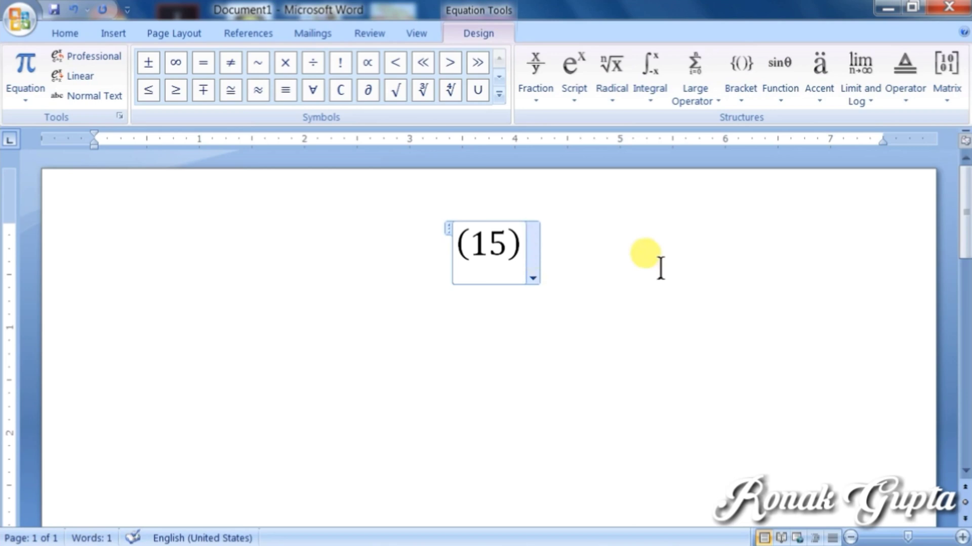
Step: Add a double integral with upper limit 8 and lower limit 9
click(657, 98)
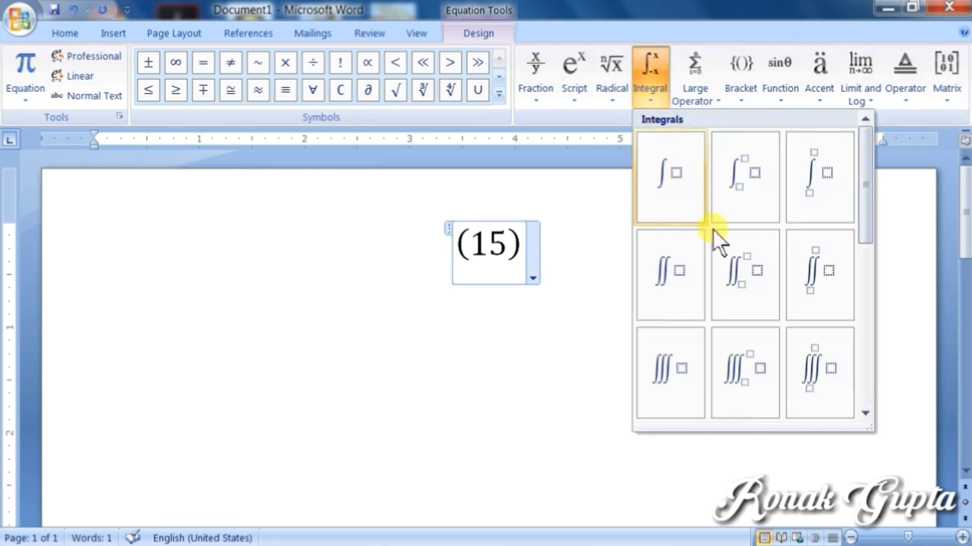
click(744, 265)
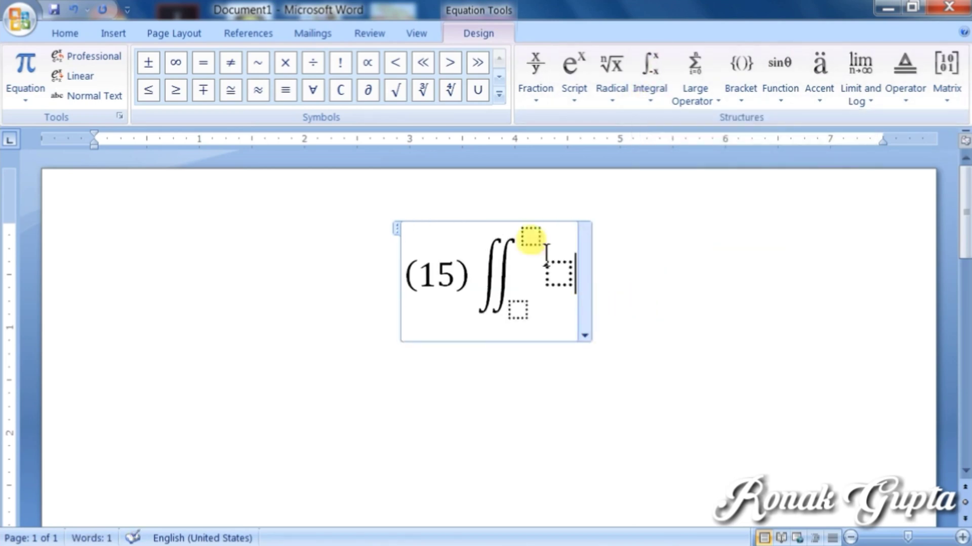
click(529, 243)
text(8)
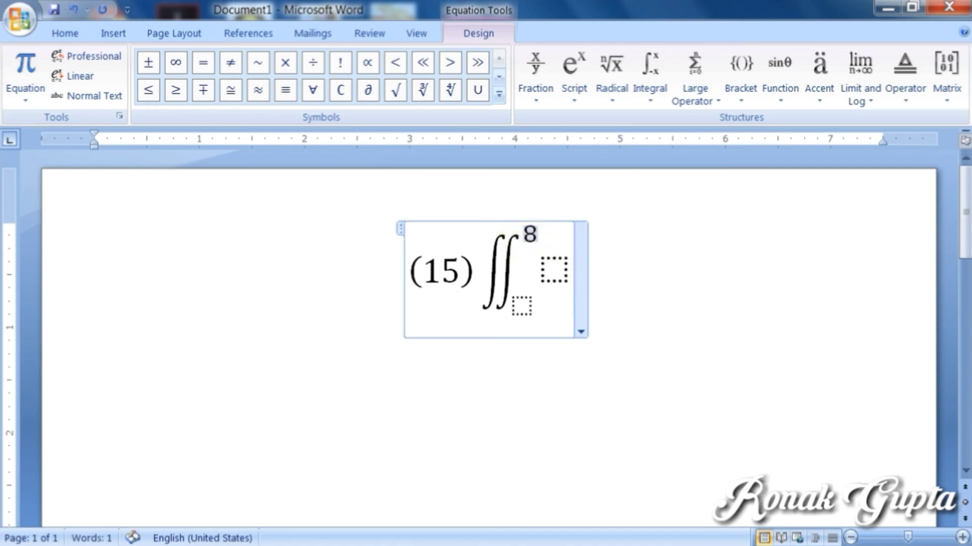
click(522, 304)
text(9)
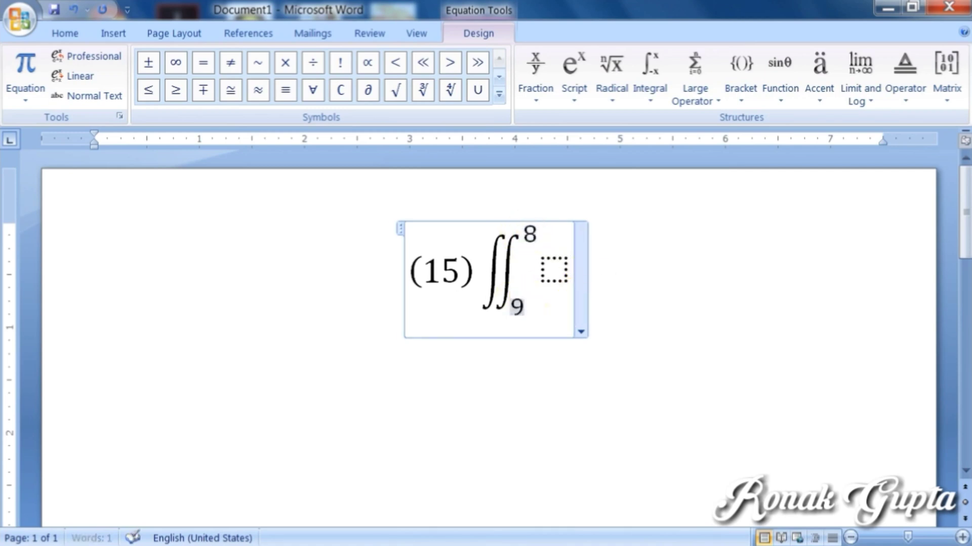
click(554, 270)
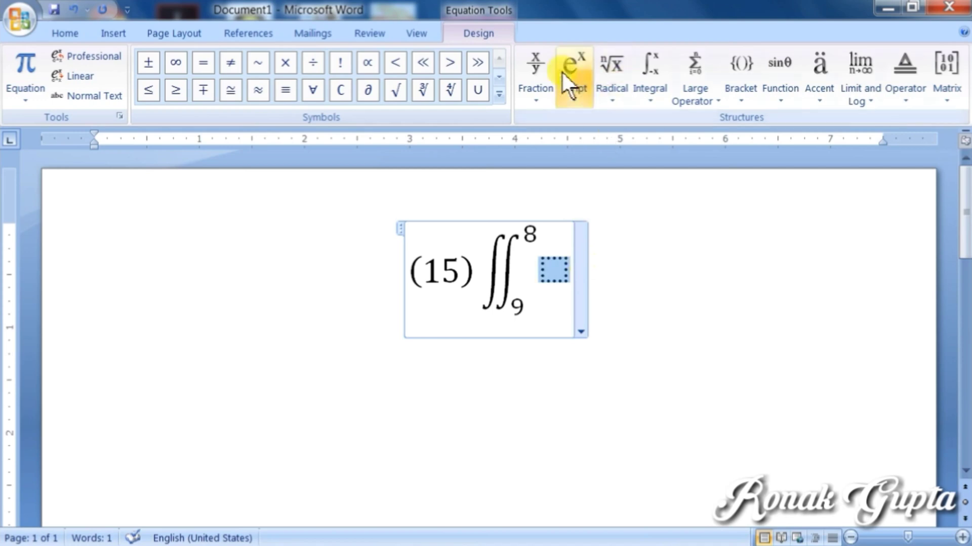
Step: Make the integrand x sub y squared, then select and delete the whole equation
click(562, 71)
click(609, 299)
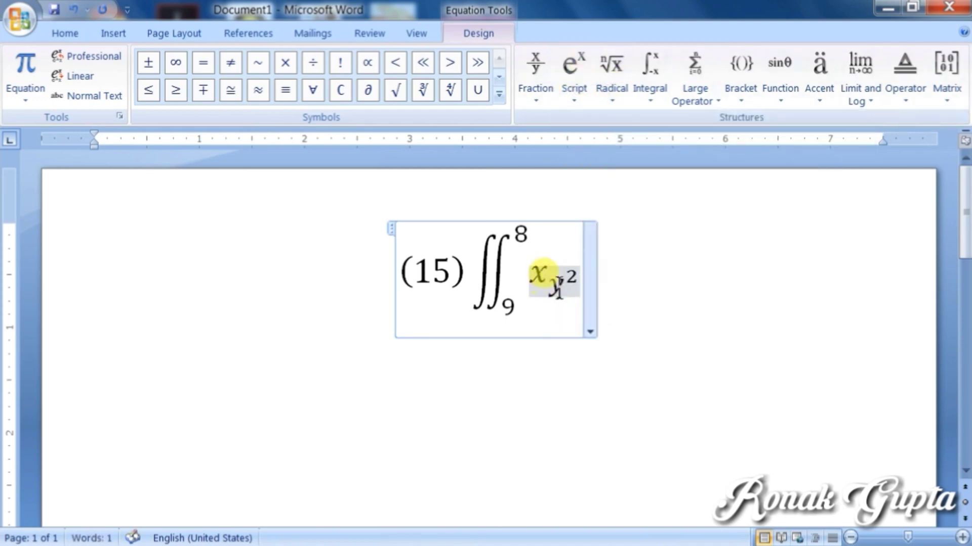
click(452, 274)
key(Right)
key(Right)
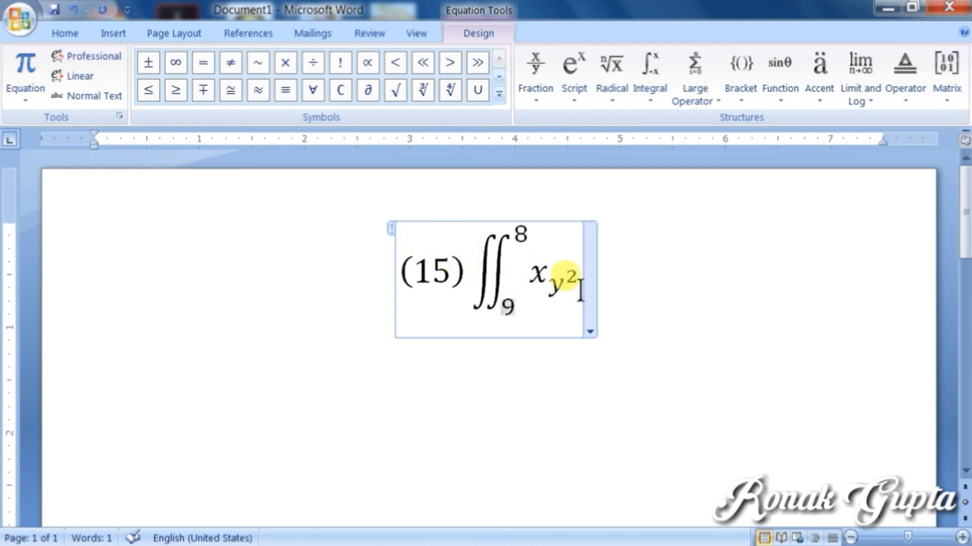
drag(575, 288, 387, 268)
key(Delete)
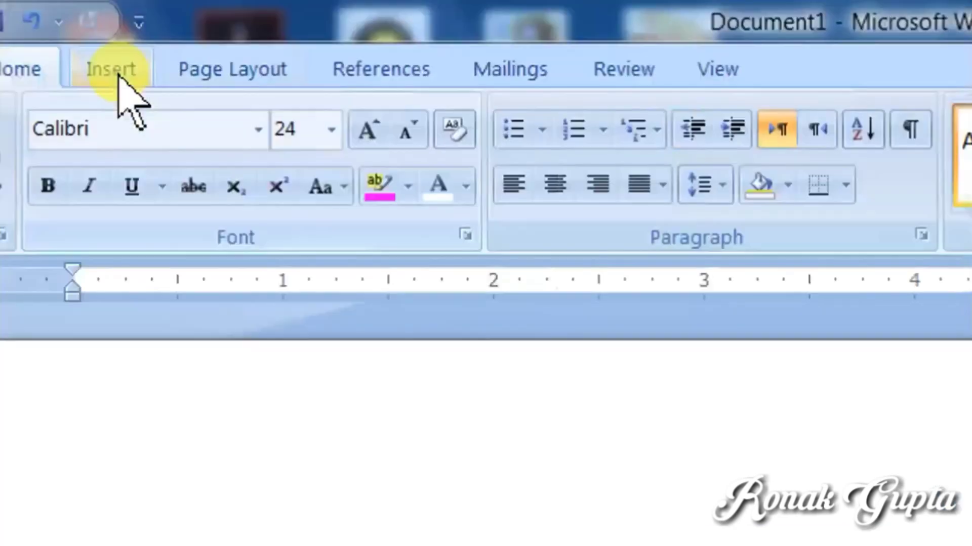
Step: Switch the Symbol dialog to the Webdings font, browse its symbols, then close it
click(116, 77)
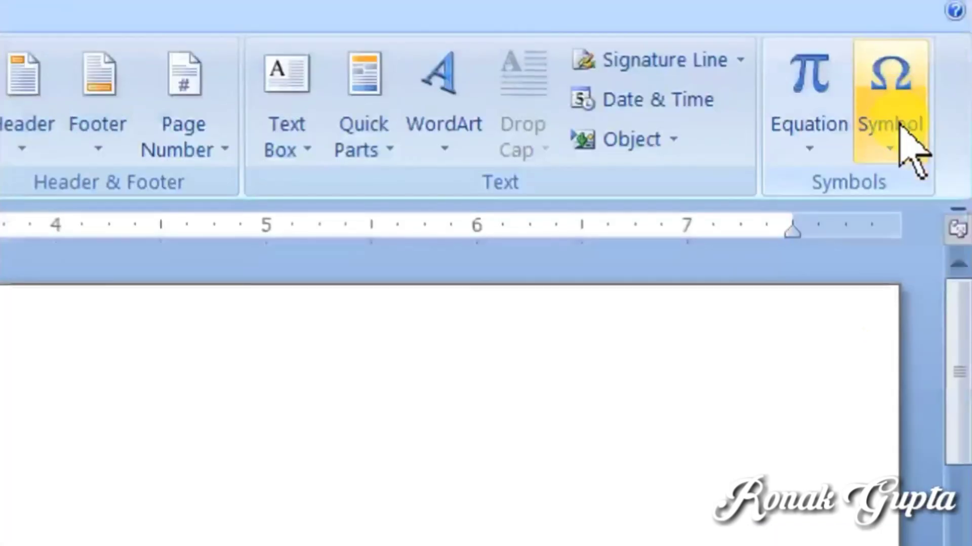
click(899, 133)
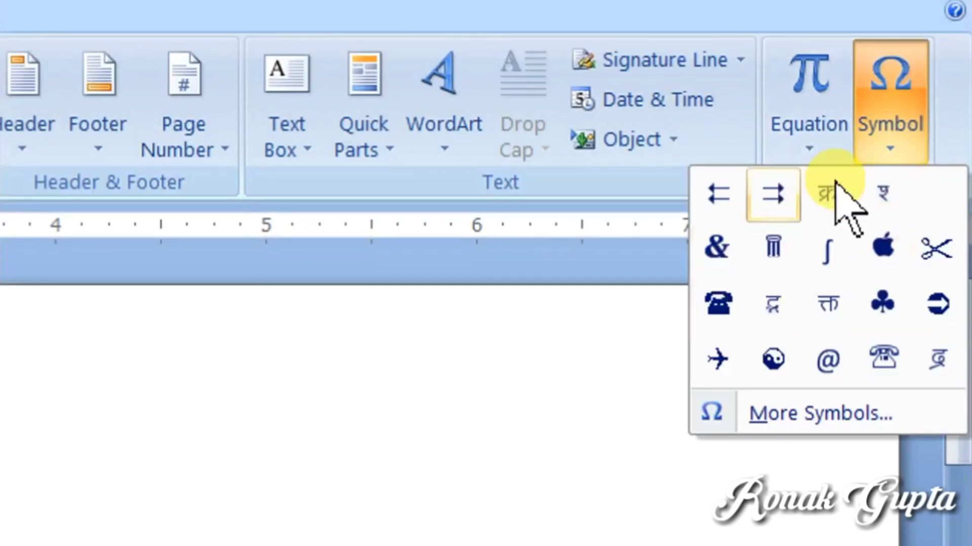
click(808, 416)
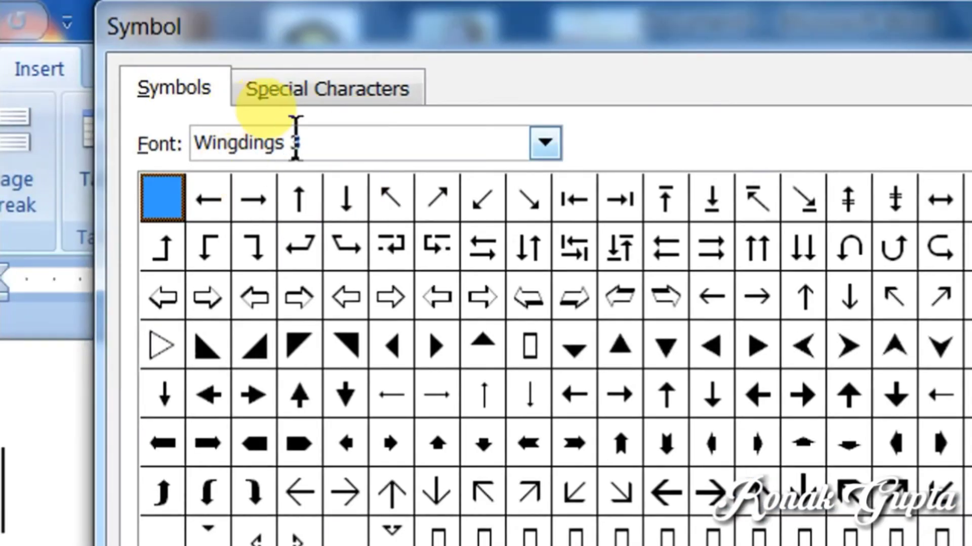
click(553, 148)
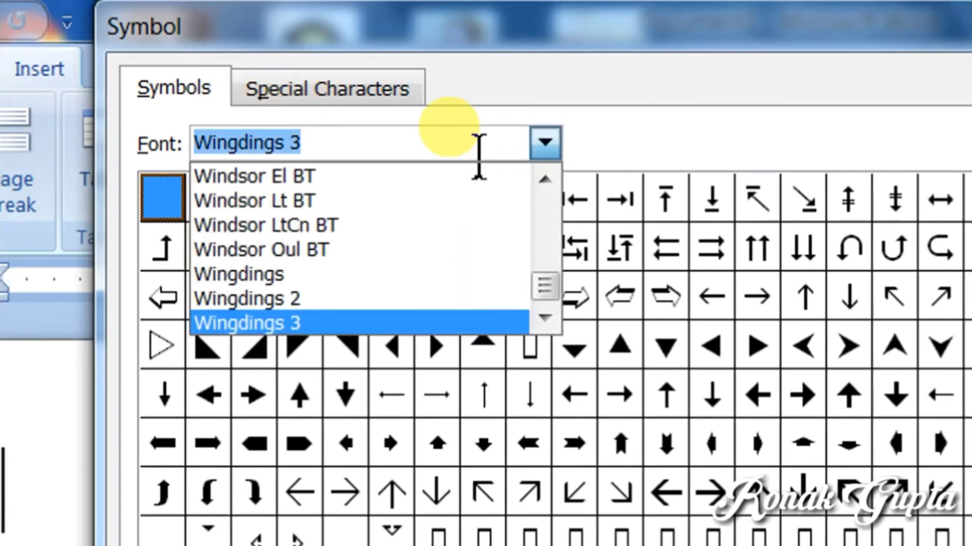
text(w)
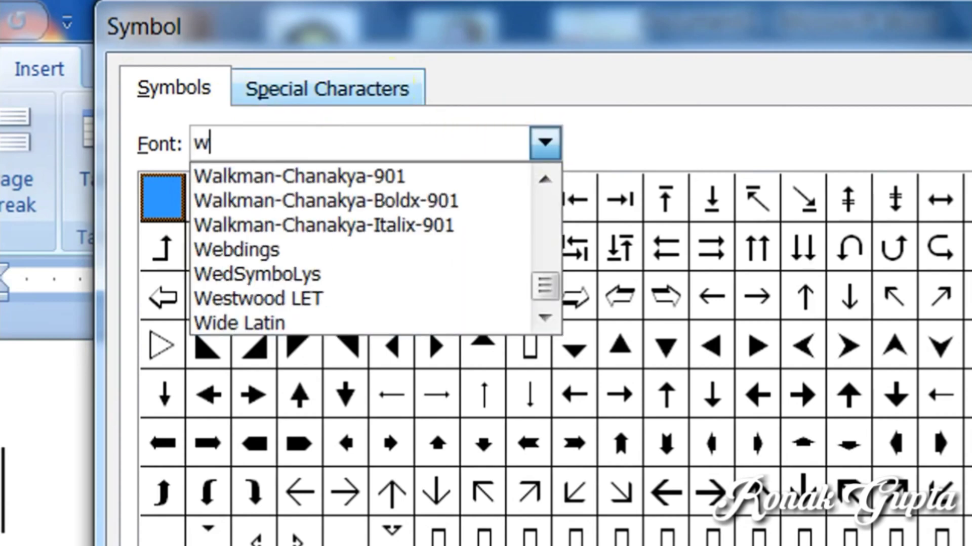
text(ebdi)
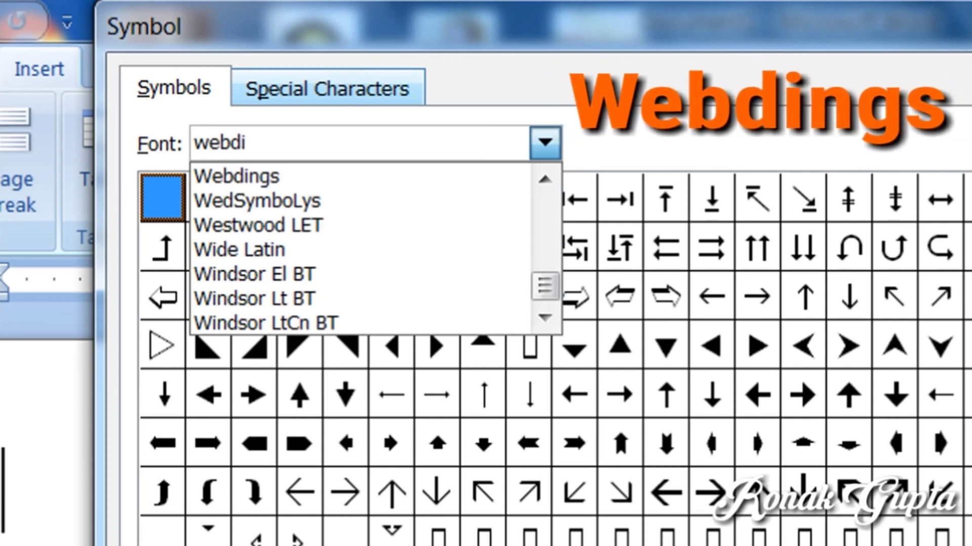
text(ngs)
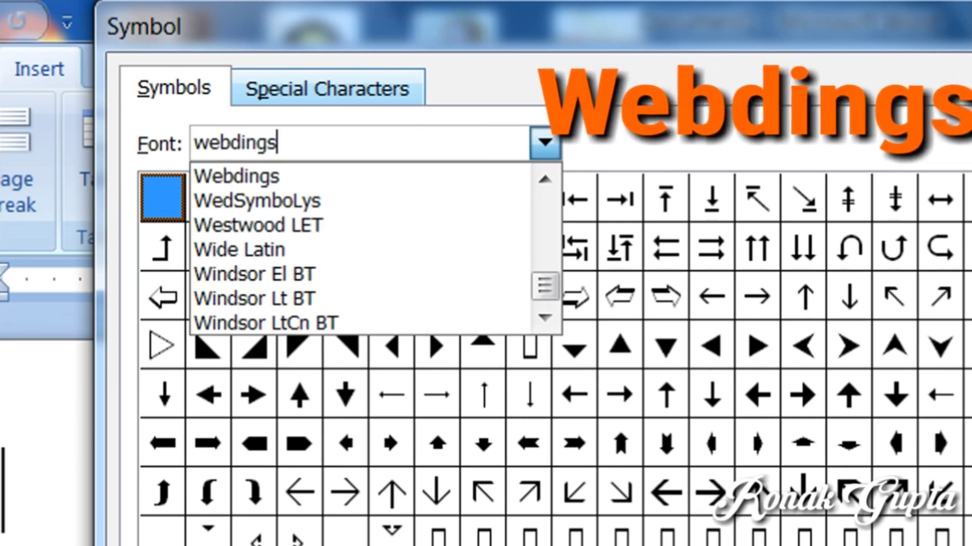
click(386, 90)
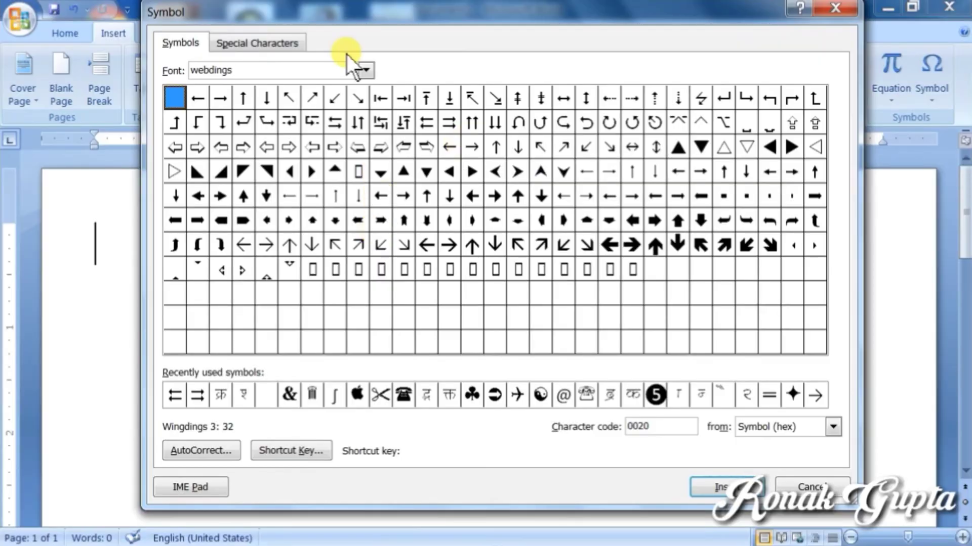
click(365, 70)
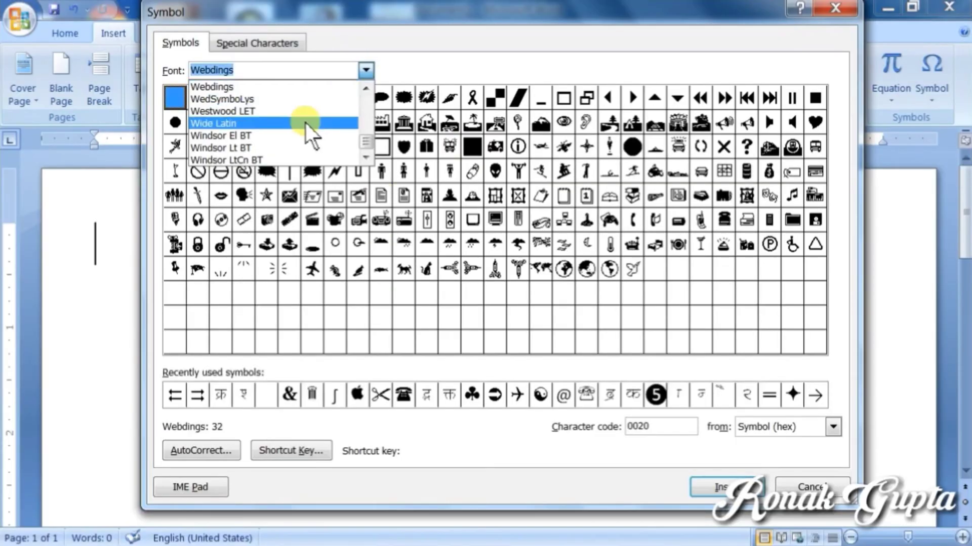
click(306, 86)
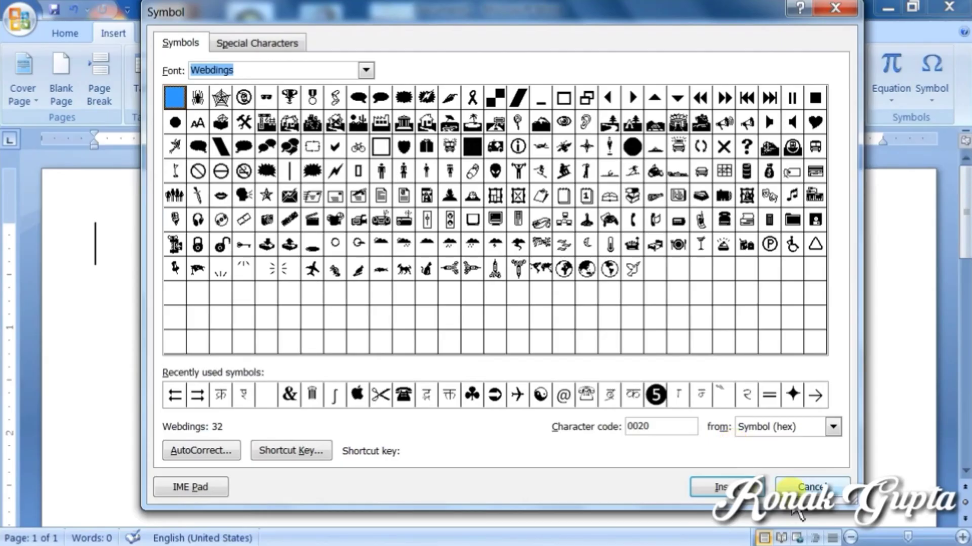
click(810, 516)
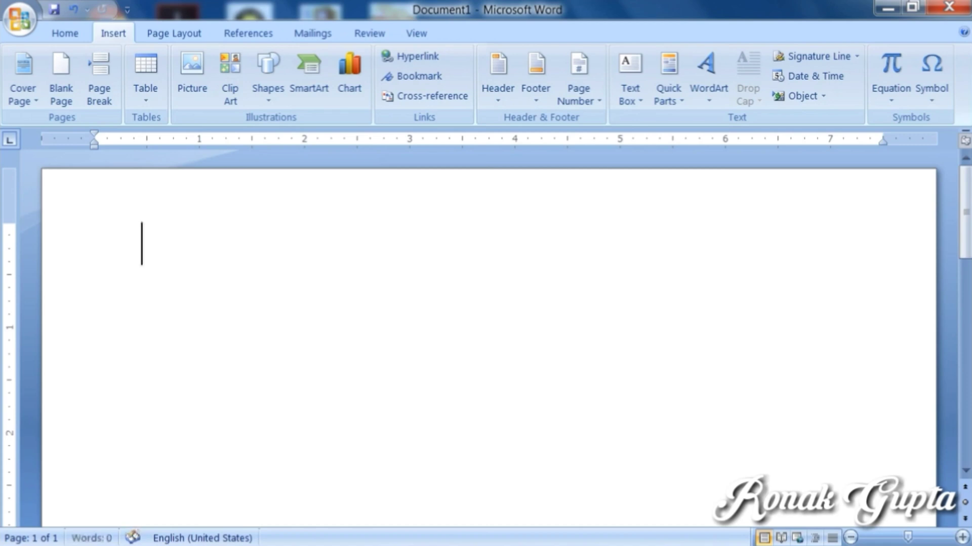
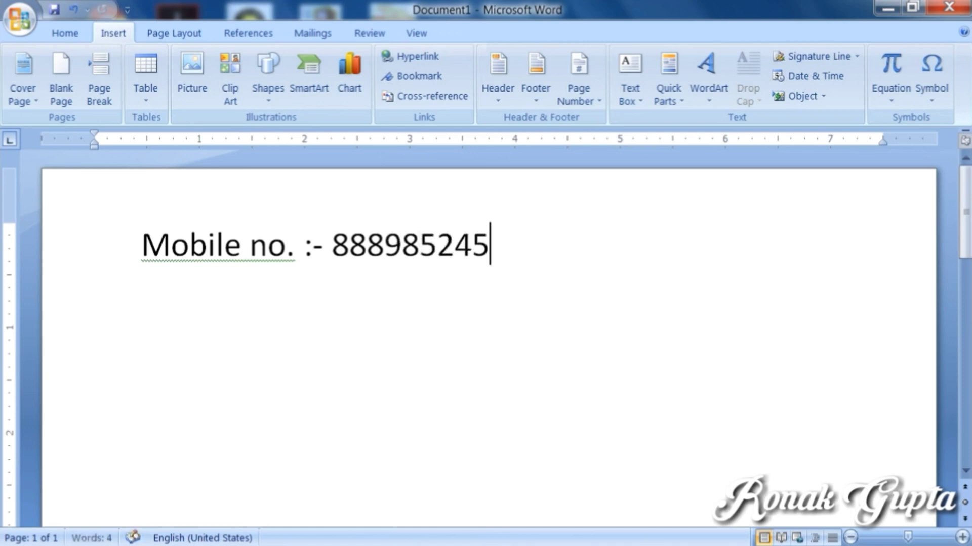
Step: Type 'mobile no. :-' followed by a mobile number, and place the cursor before 'Mobile'
click(96, 244)
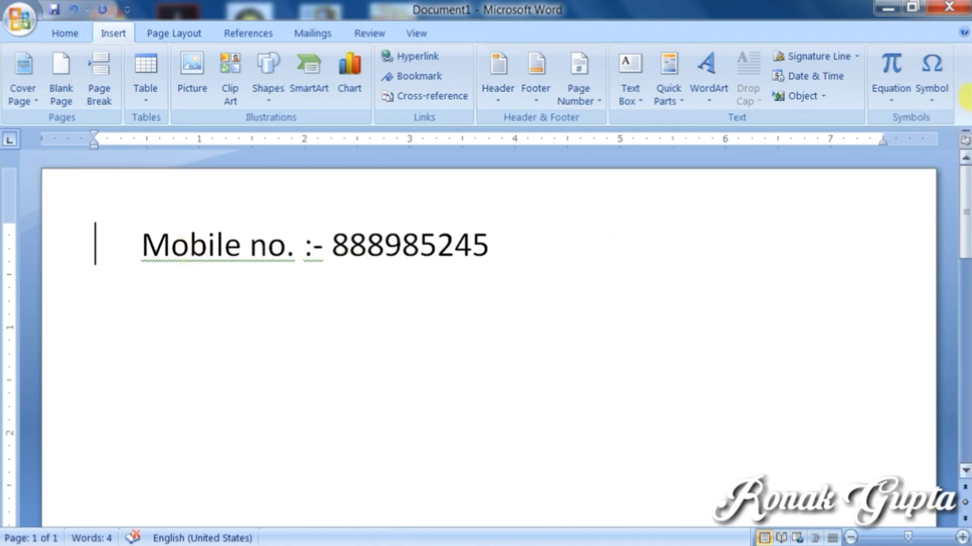
Step: Insert the Webdings mobile-phone symbol from More Symbols before 'Mobile no. :-'
click(933, 83)
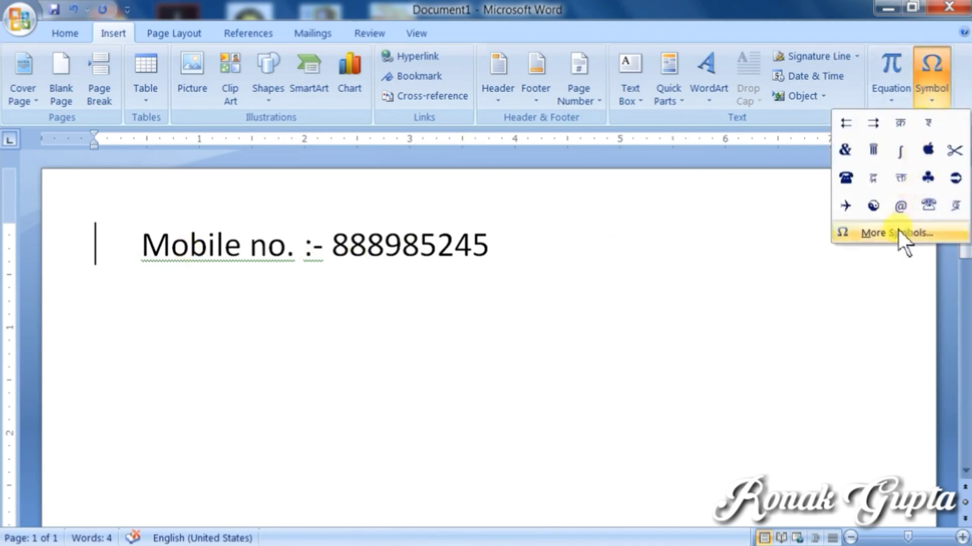
click(891, 241)
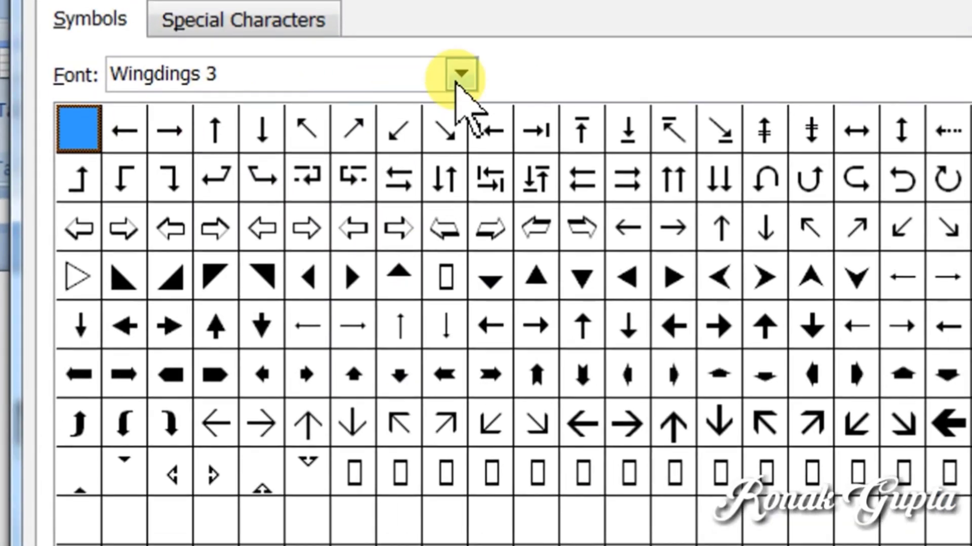
click(458, 77)
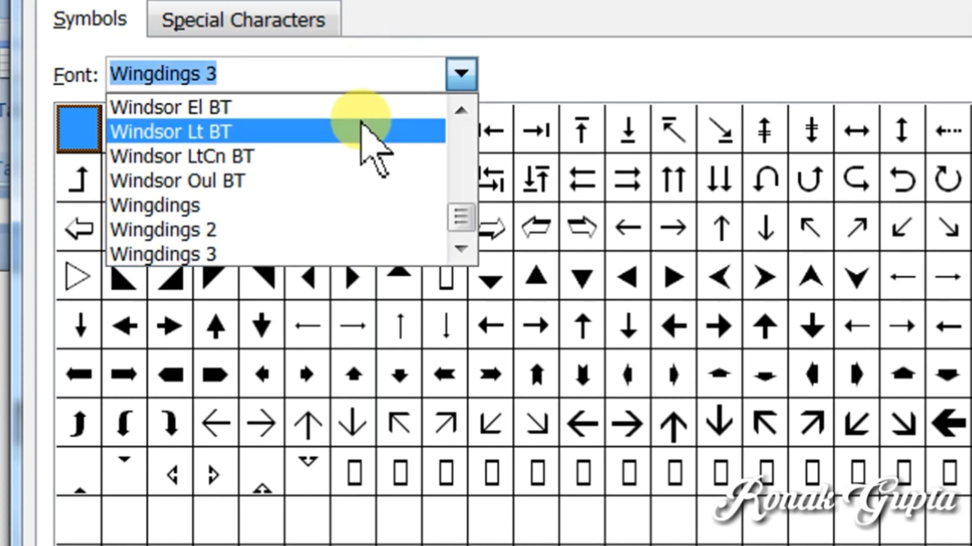
text(webdings)
key(Return)
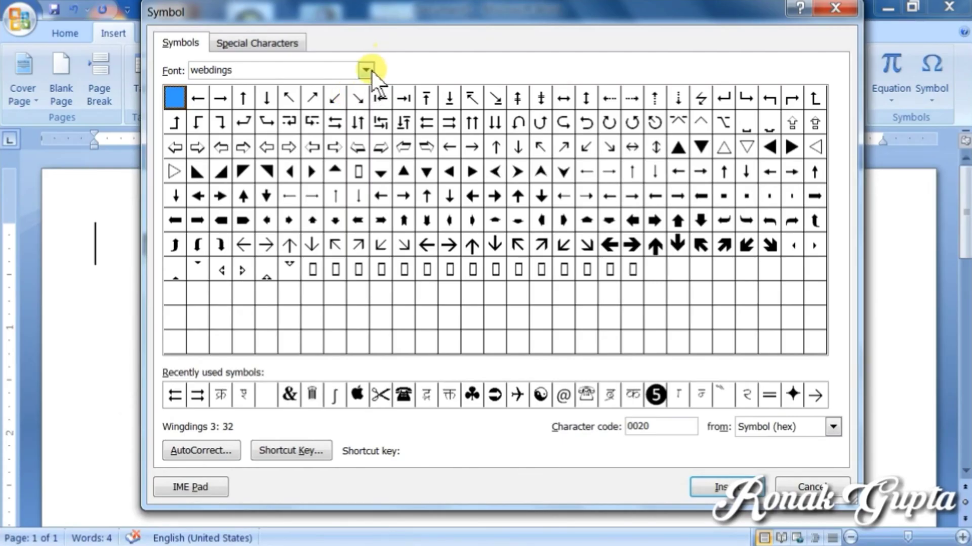
click(461, 74)
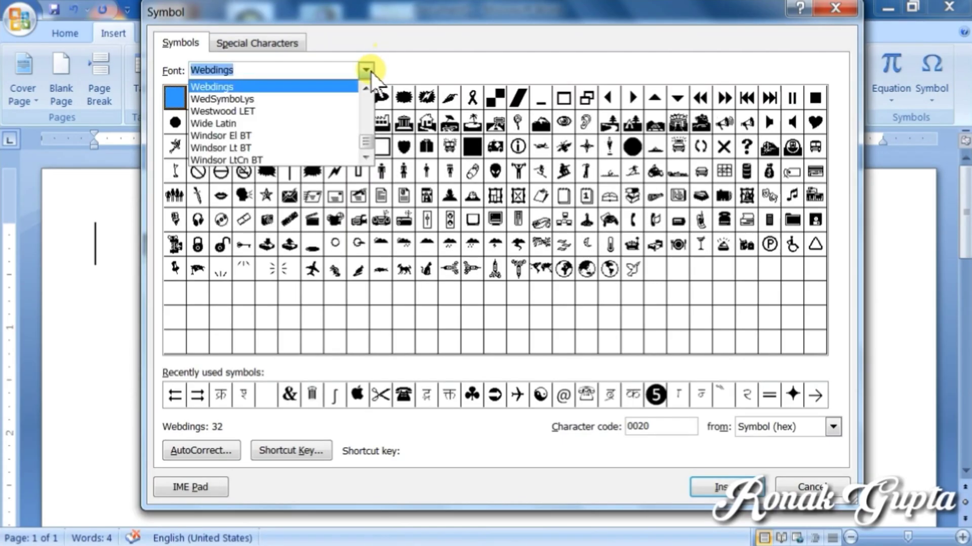
scroll(347, 90, up, 1)
key(Escape)
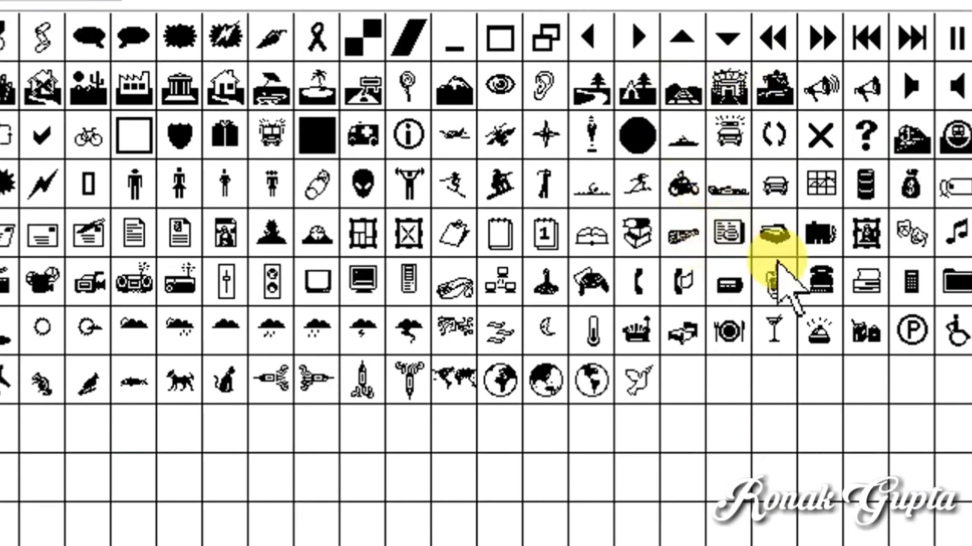
click(774, 279)
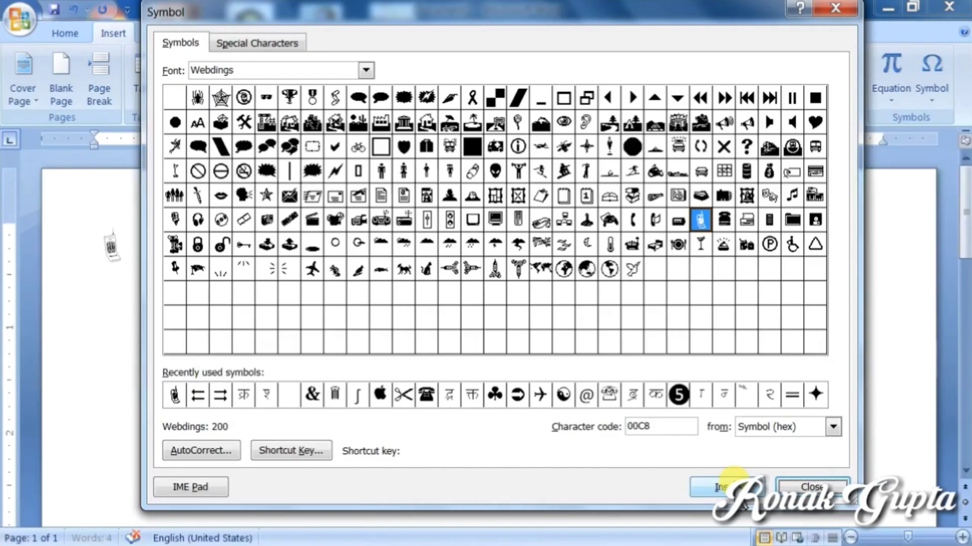
click(809, 475)
click(951, 475)
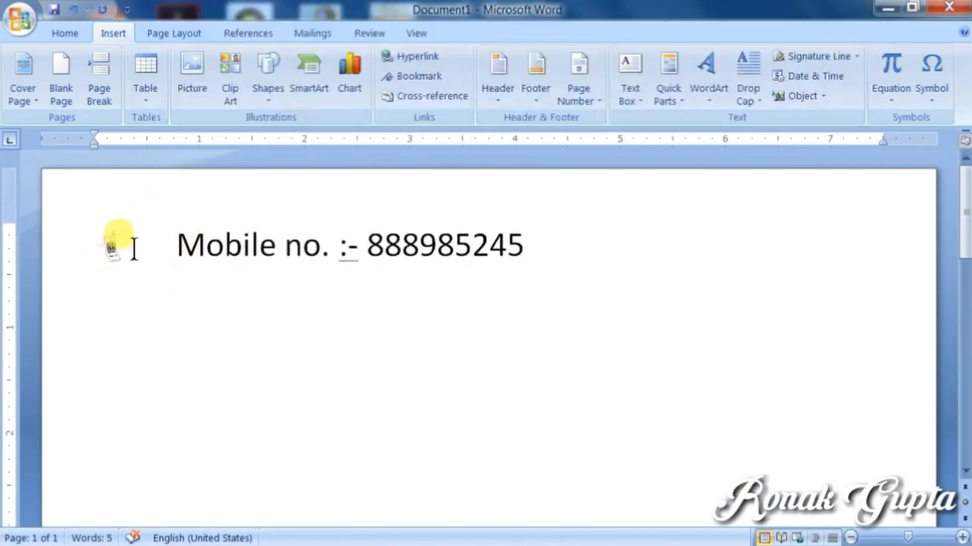
click(73, 228)
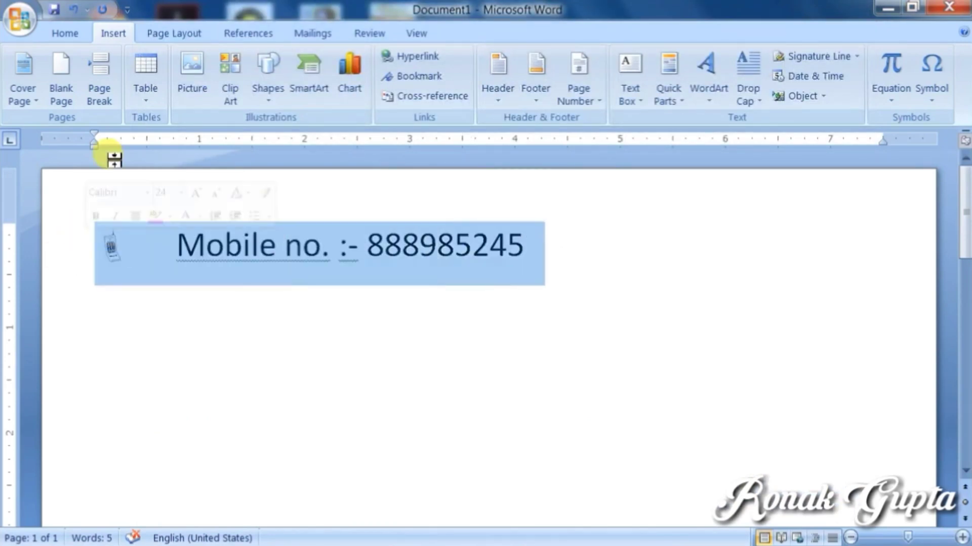
click(65, 33)
click(245, 62)
click(244, 62)
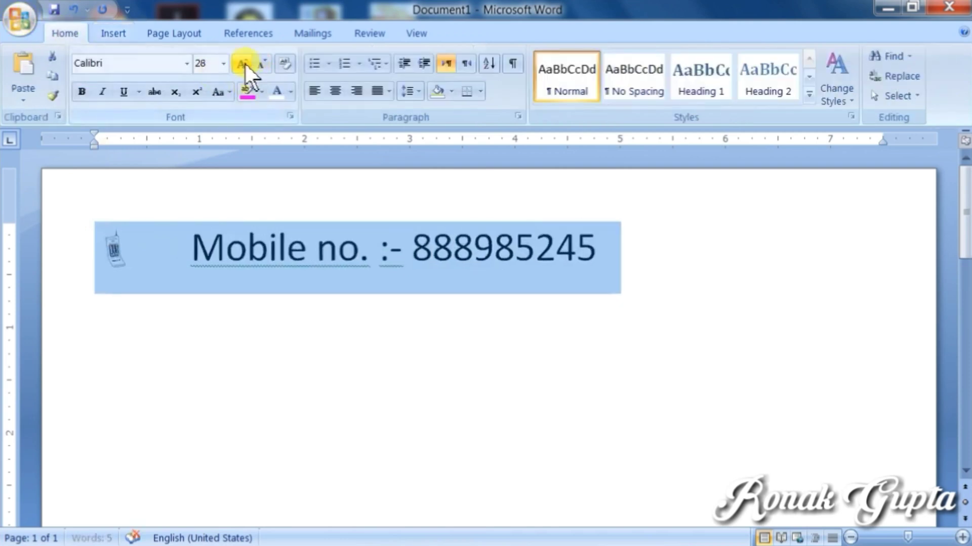
click(244, 63)
click(244, 62)
click(245, 62)
click(262, 64)
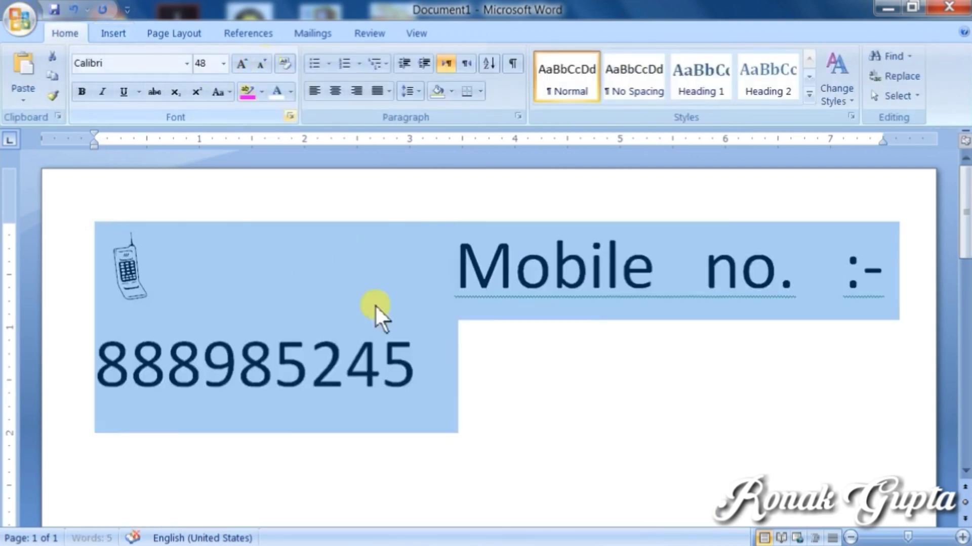
click(124, 267)
drag(124, 267, 193, 289)
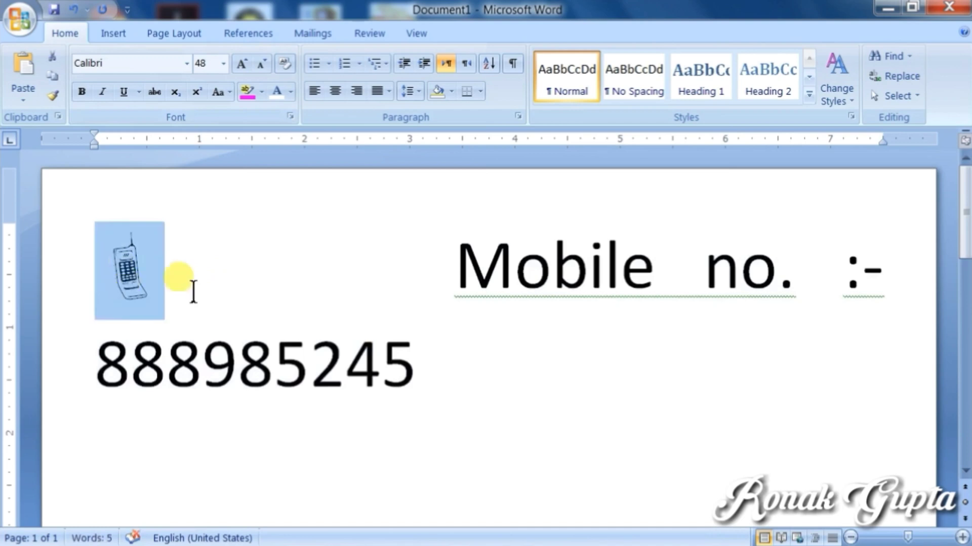
click(425, 385)
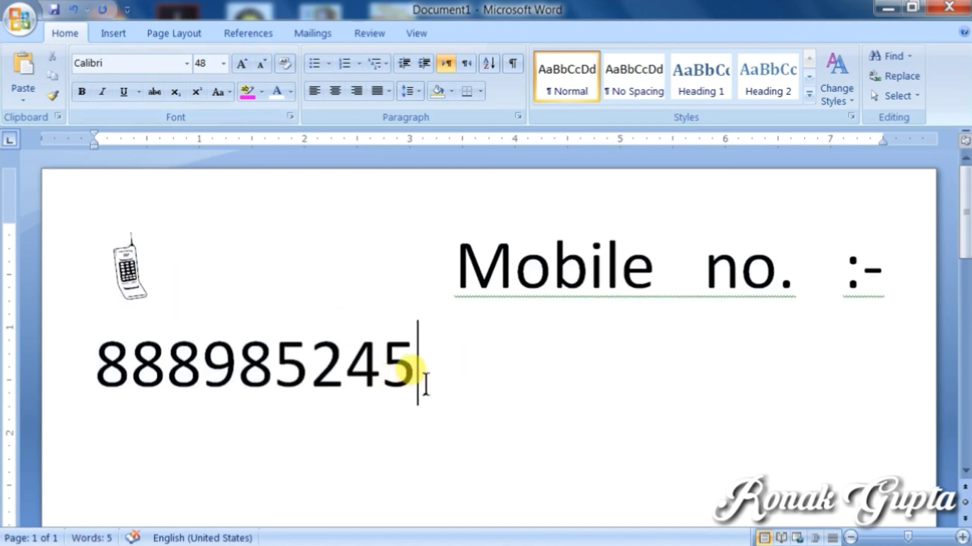
click(215, 283)
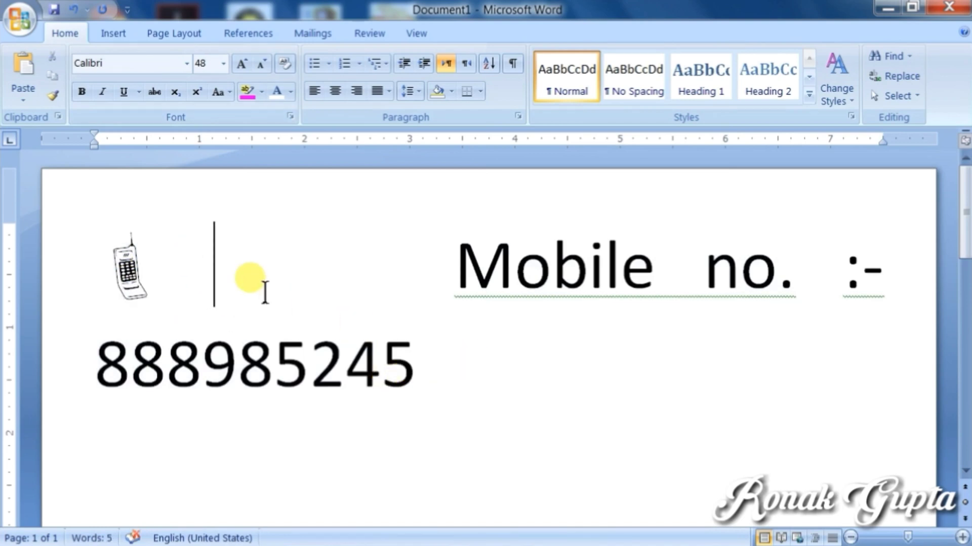
key(Delete)
key(Delete)
key(Delete)
key(Delete)
key(Delete)
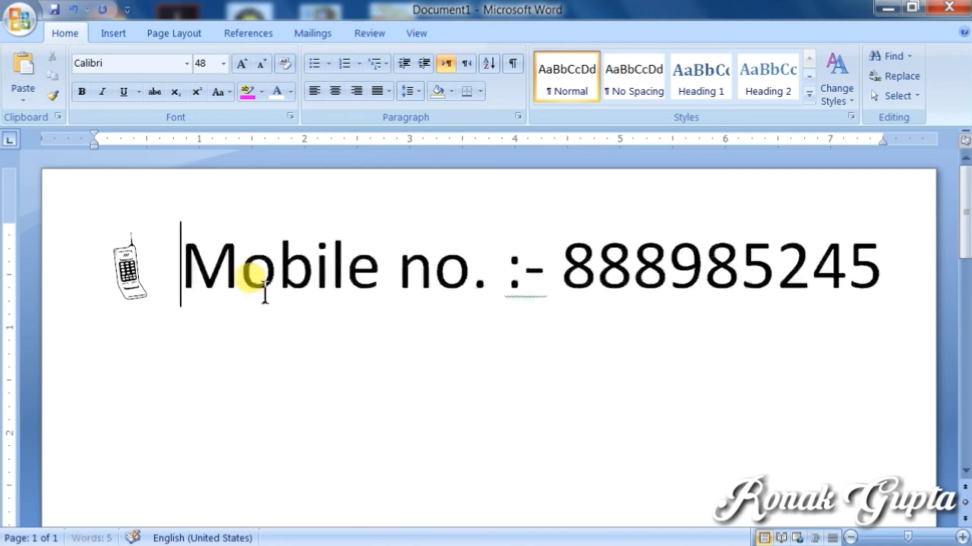
text(M)
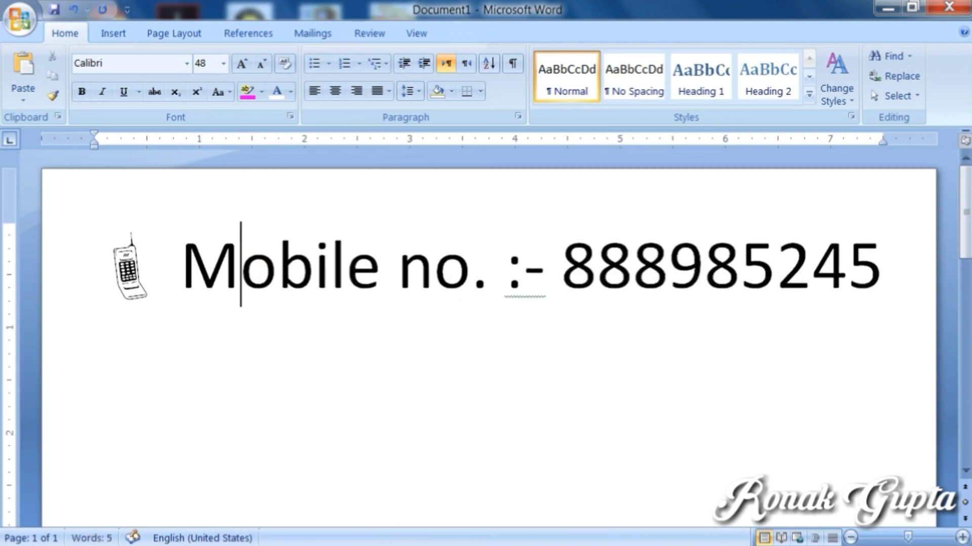
key(Right)
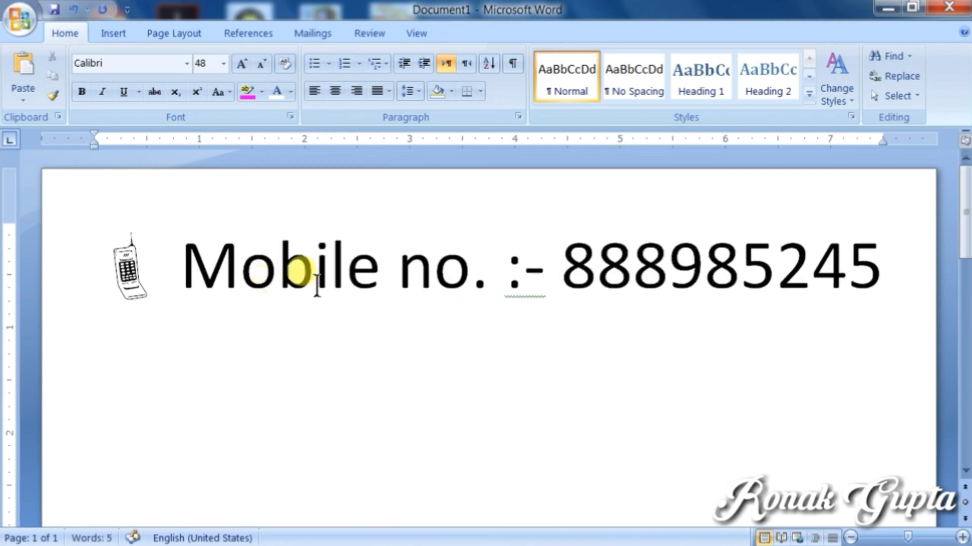
key(ctrl+Right)
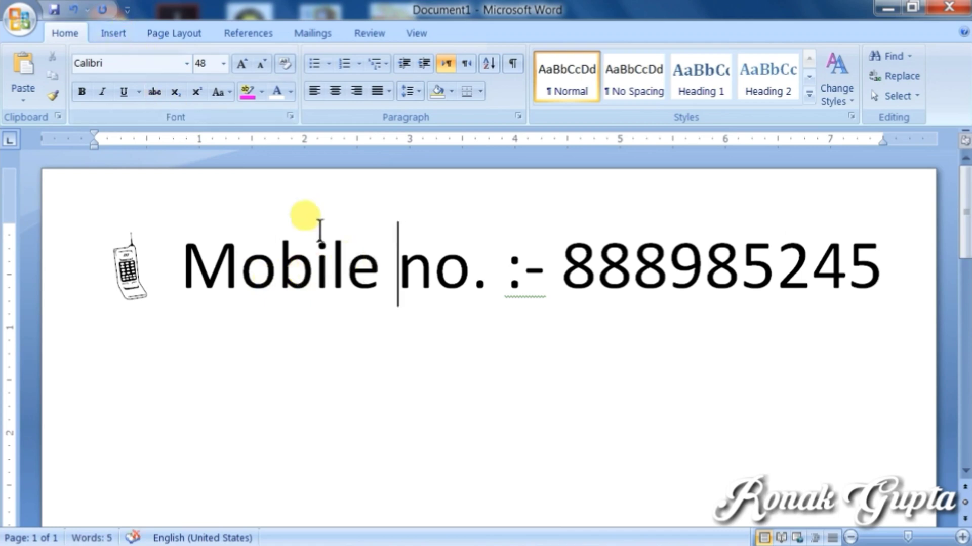
drag(169, 256, 798, 284)
key(Delete)
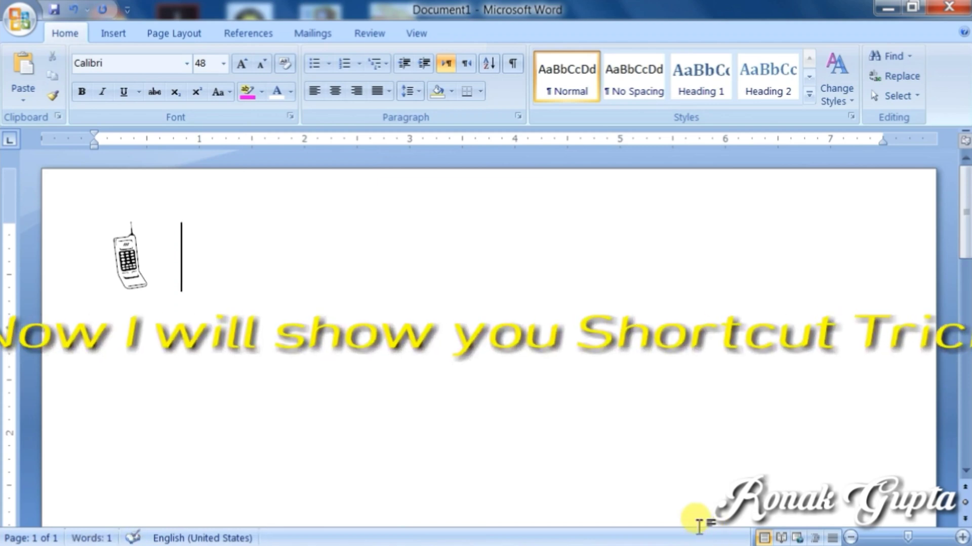
Step: Reopen More Symbols and select the Webdings mobile-phone symbol, code 00C8
click(115, 29)
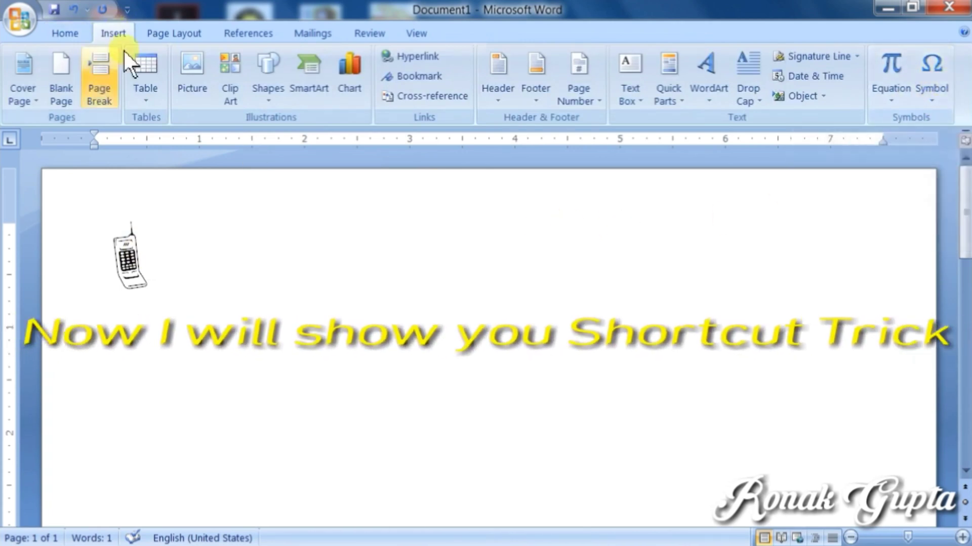
click(937, 84)
click(873, 234)
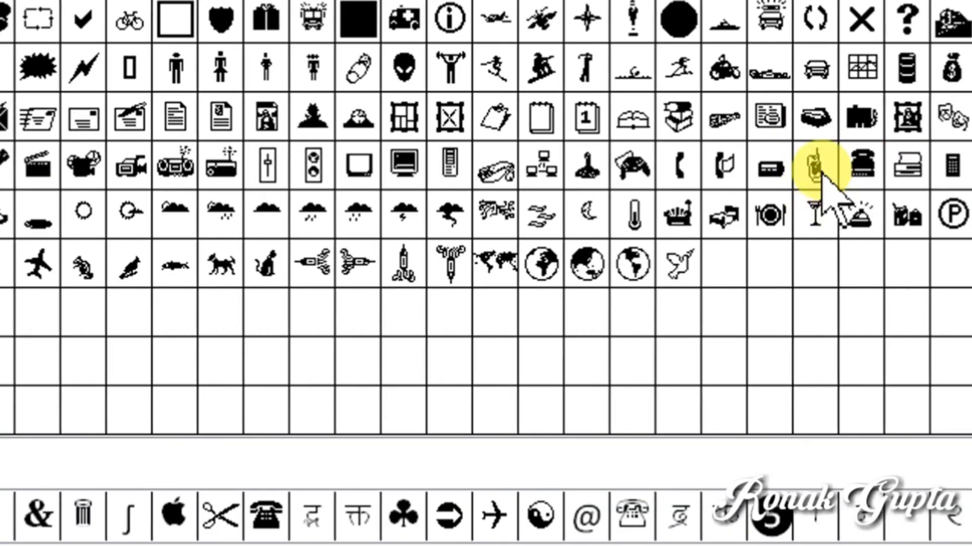
click(823, 169)
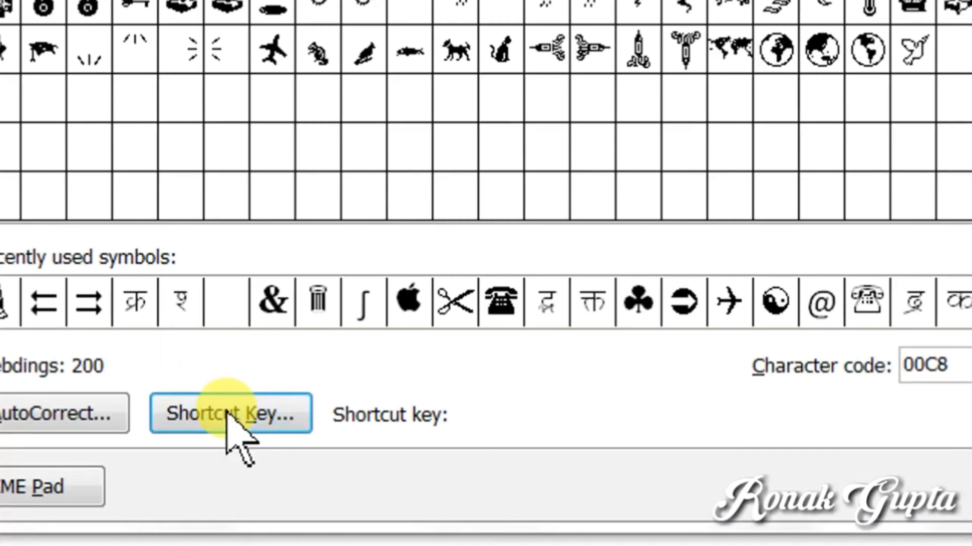
Step: Assign Alt+P as the phone symbol's shortcut key and close both dialogs
click(226, 411)
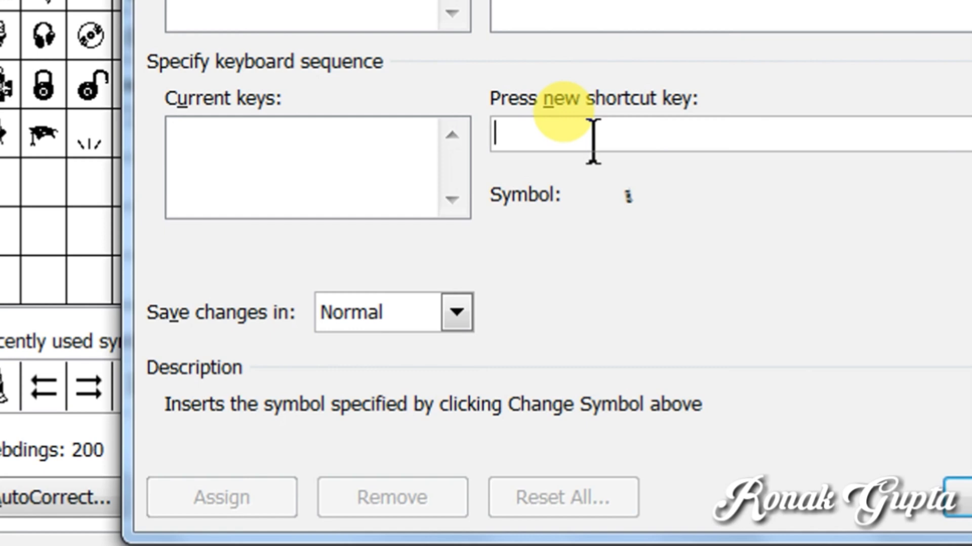
key(alt+p)
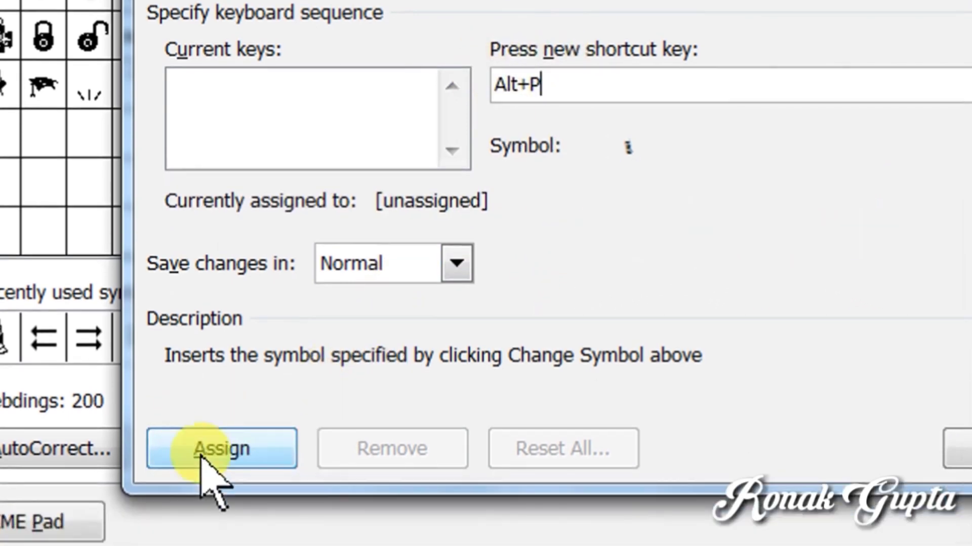
click(194, 494)
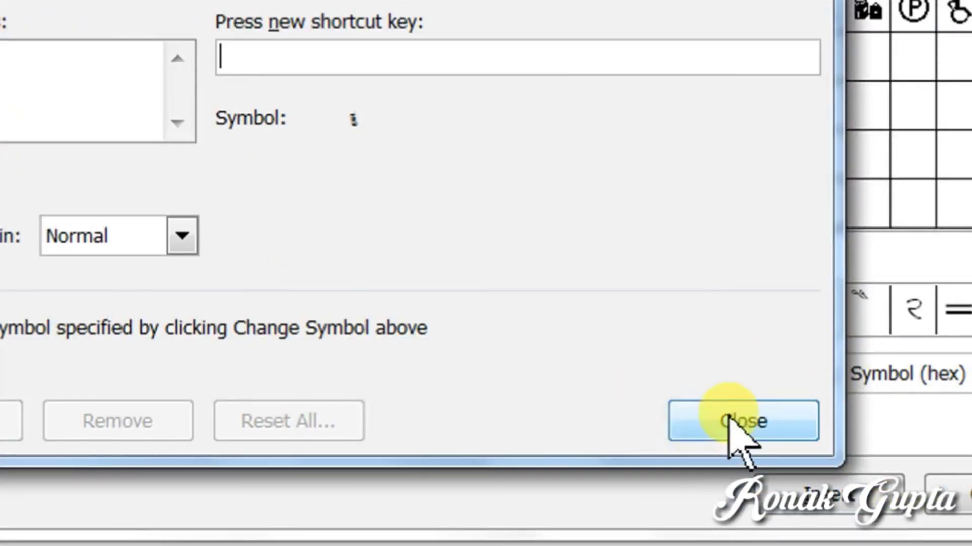
click(730, 420)
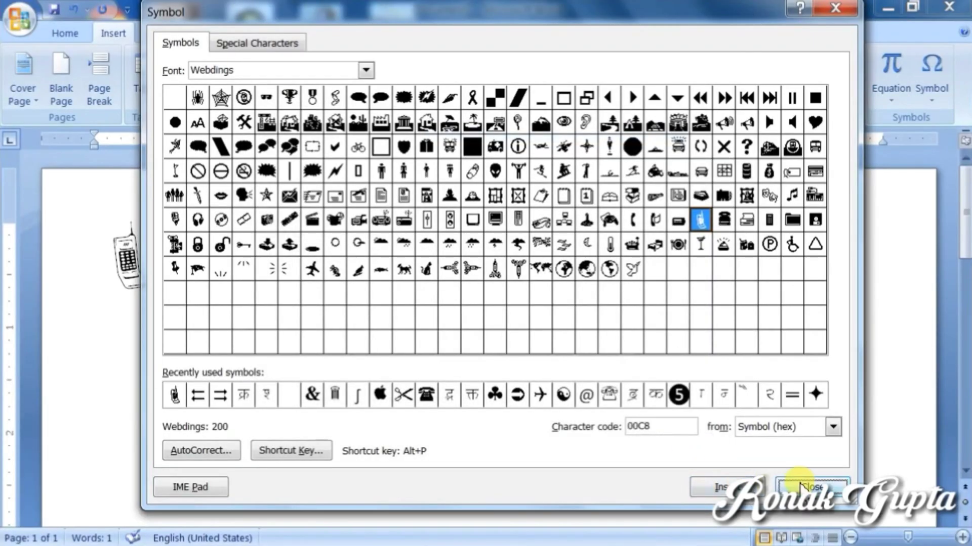
click(800, 486)
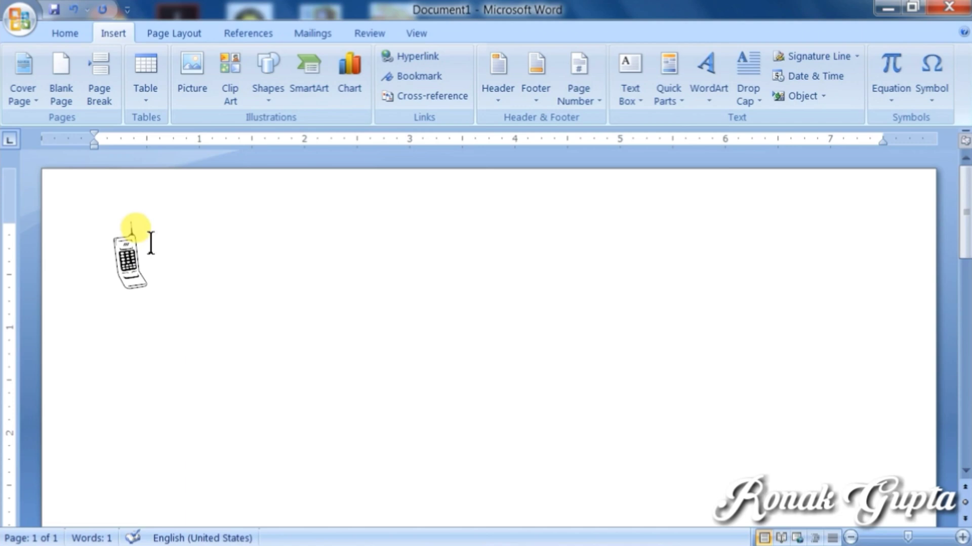
Step: Use Alt+P repeatedly to add more phone symbols to the row
key(alt+p)
key(alt+p)
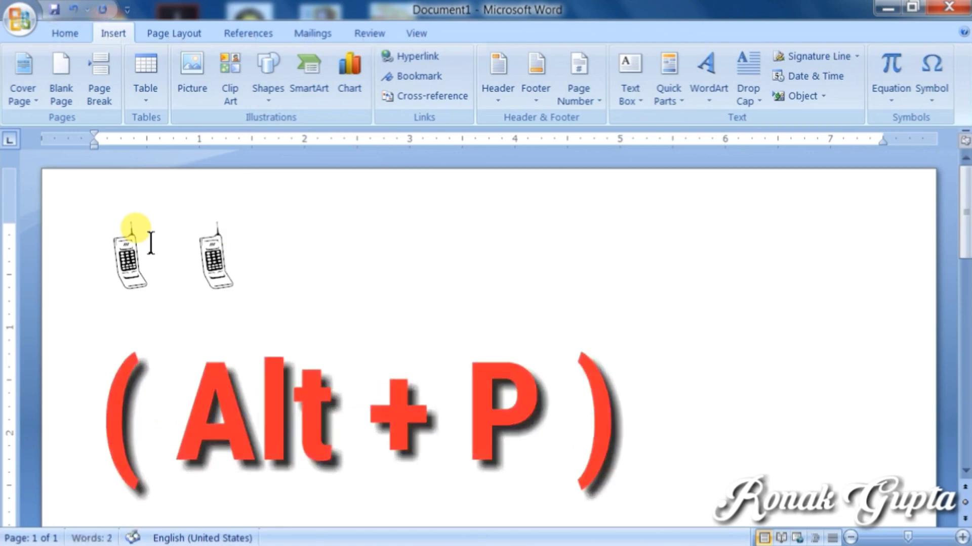
key(alt+p)
key(alt+p)
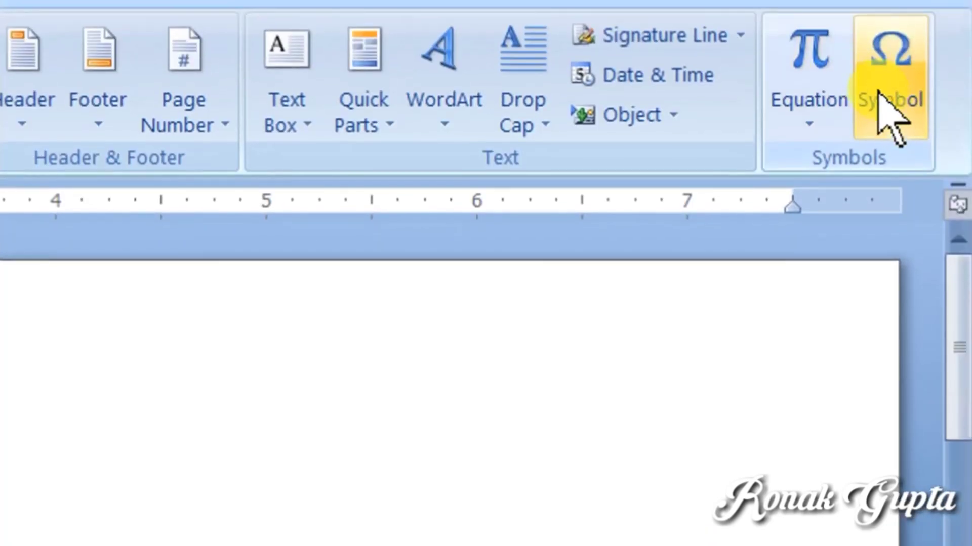
Step: Remove the Alt+P shortcut key from the Webdings phone symbol and close both dialogs
click(880, 96)
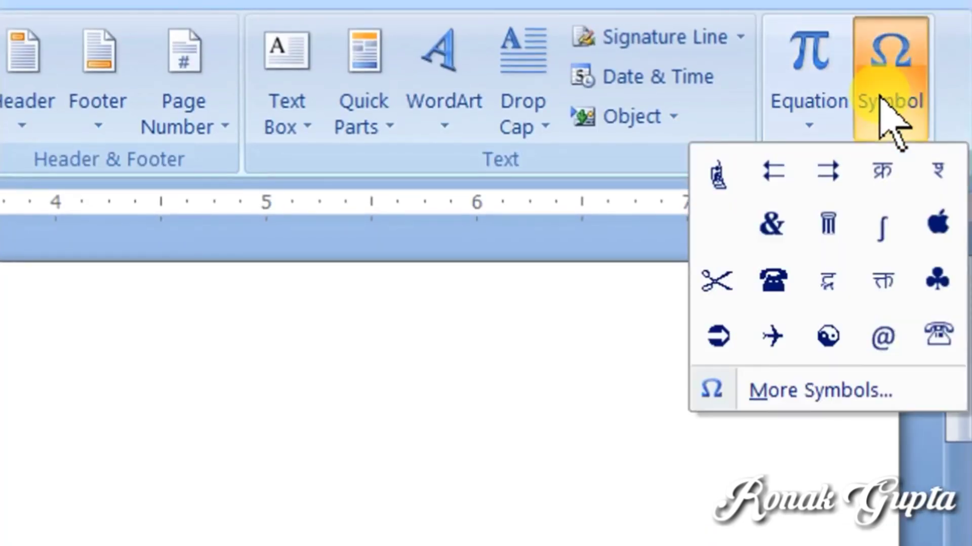
click(840, 390)
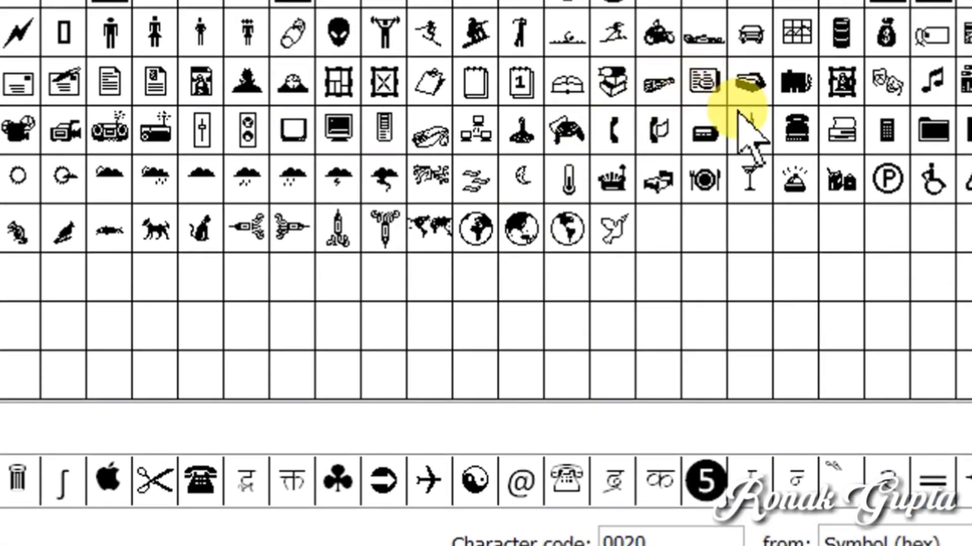
click(746, 131)
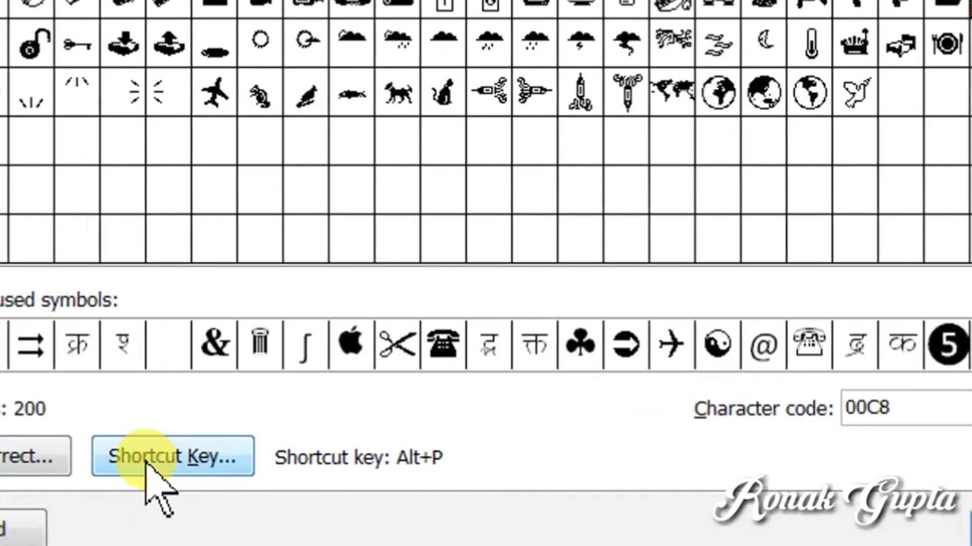
click(147, 463)
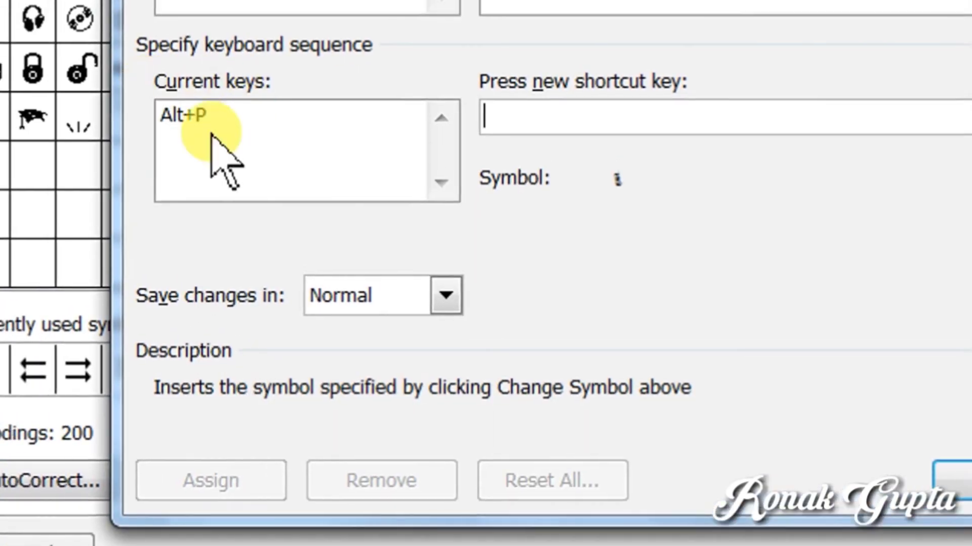
click(171, 104)
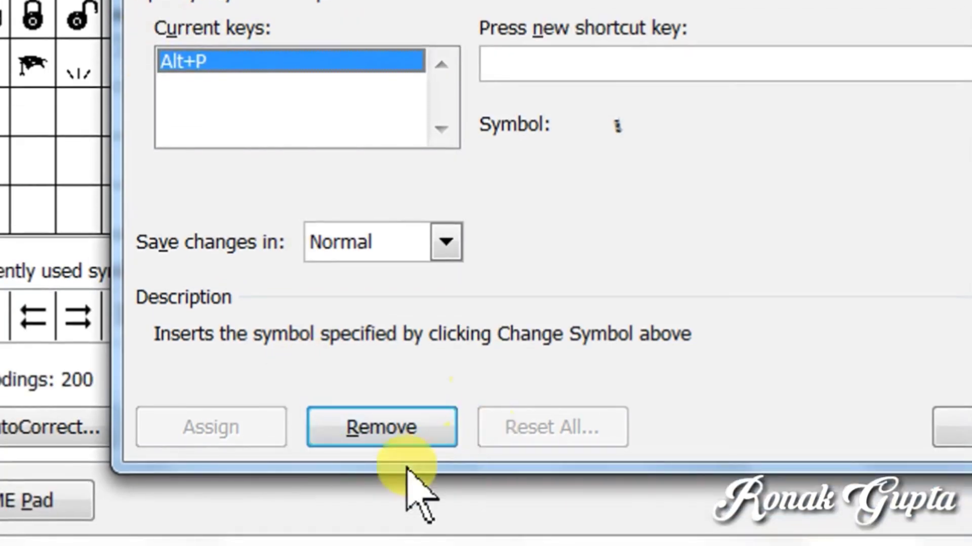
click(379, 428)
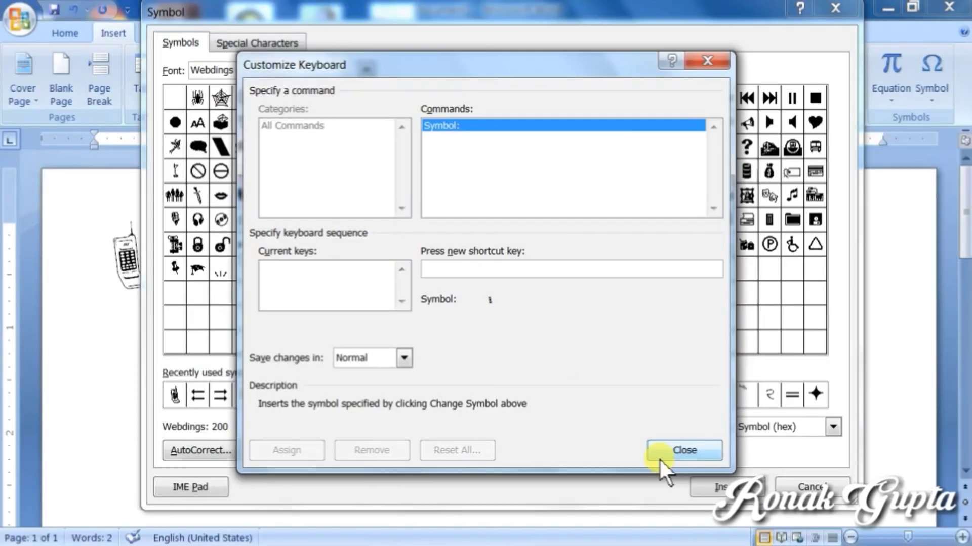
click(663, 455)
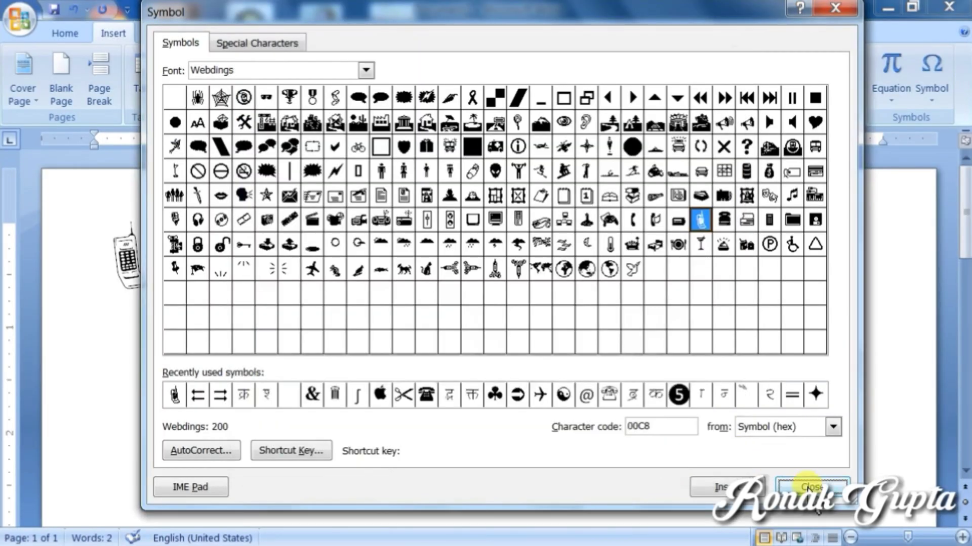
click(807, 488)
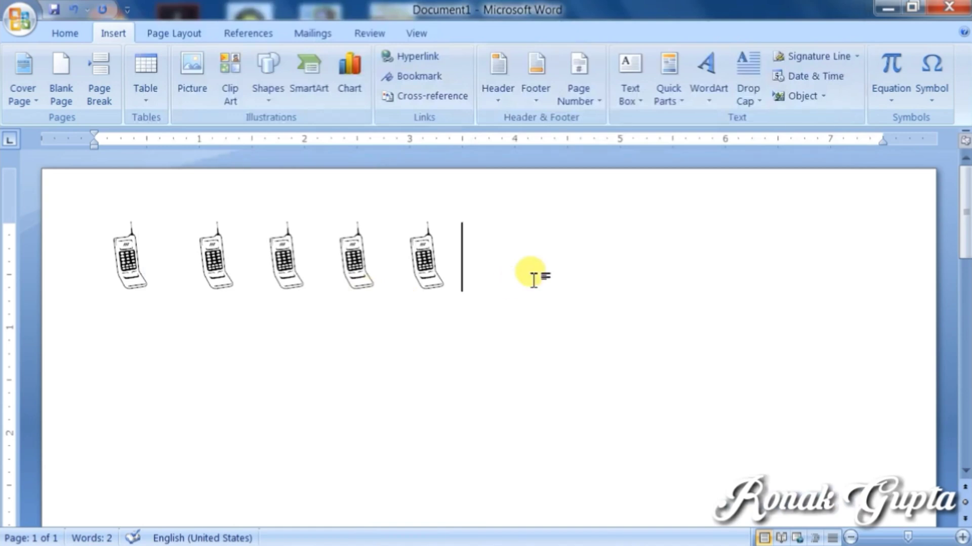
key(alt+p)
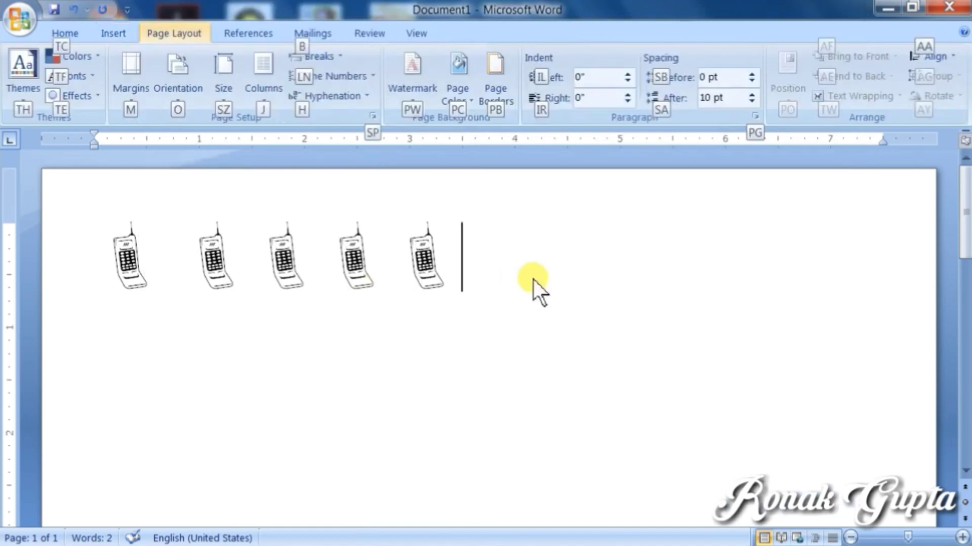
key(Escape)
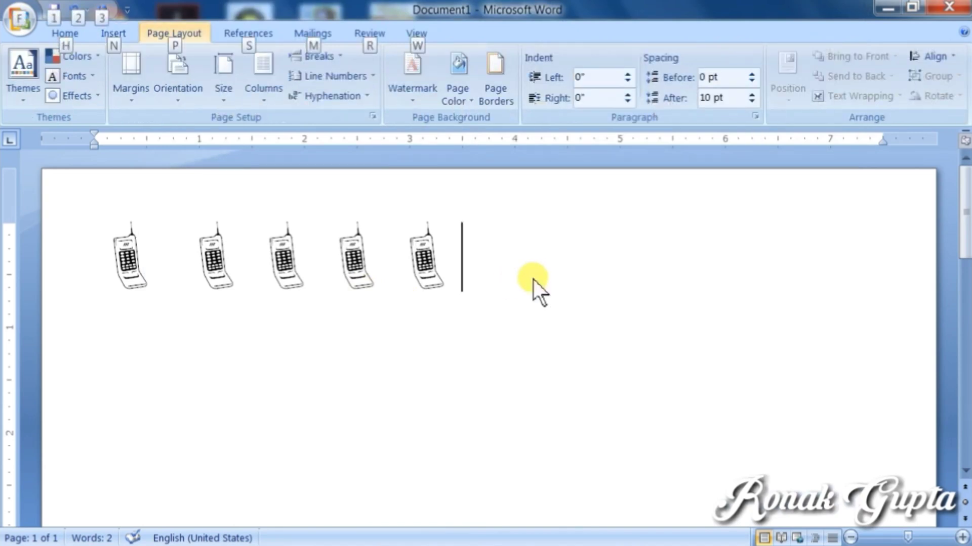
key(Escape)
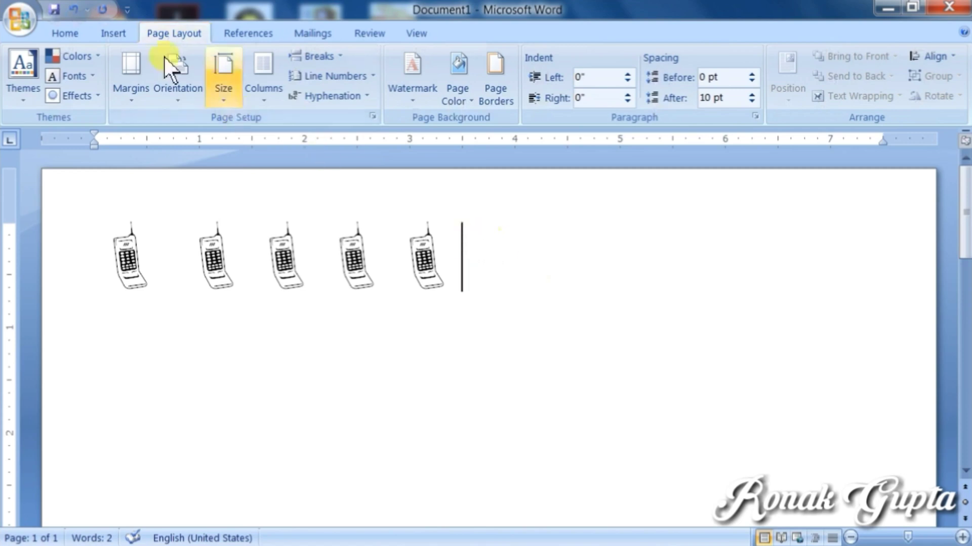
click(118, 35)
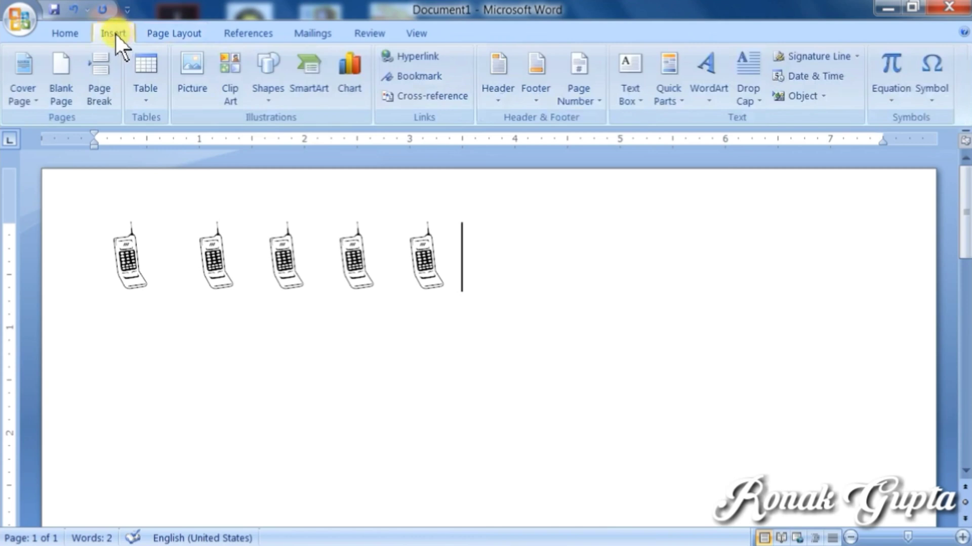